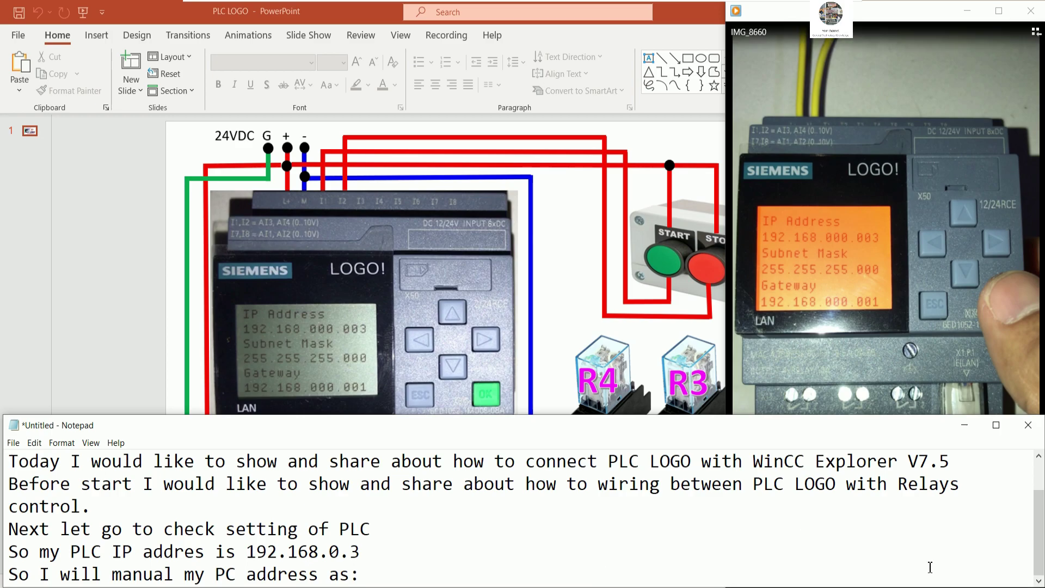
# Step: Check the static IPv4 address settings of the Ethernet0 adapter in the Windows network settings, and close the network windows
pyautogui.rightClick(979, 580)
pyautogui.click(926, 572)
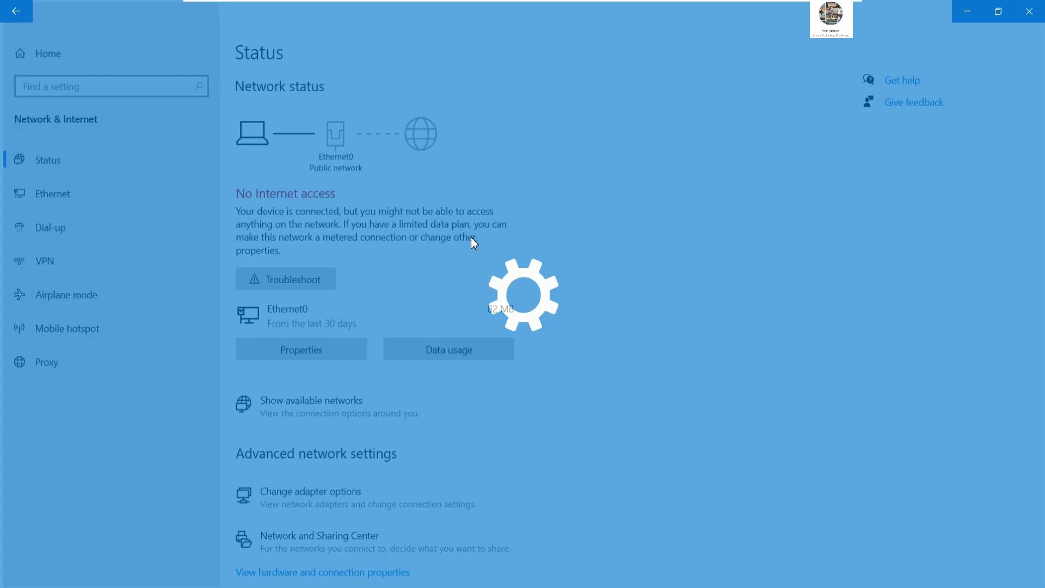
pyautogui.click(82, 191)
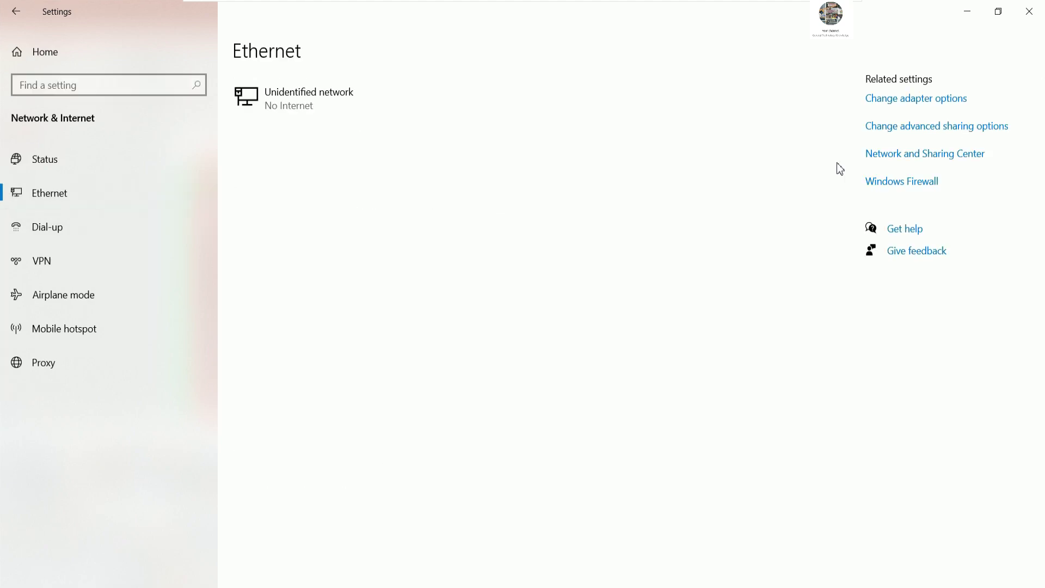
pyautogui.click(910, 98)
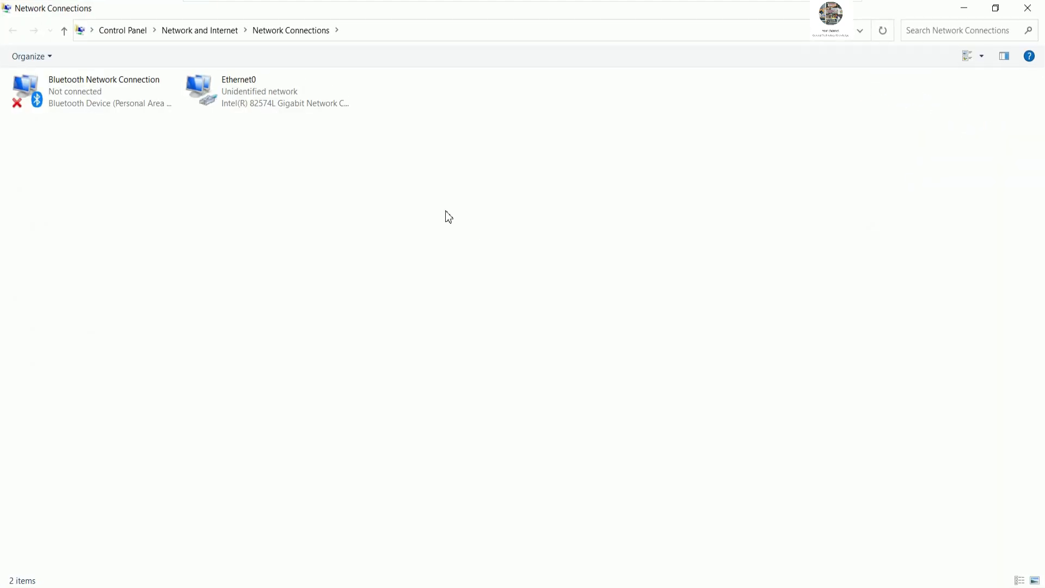
pyautogui.doubleClick(255, 112)
pyautogui.click(444, 411)
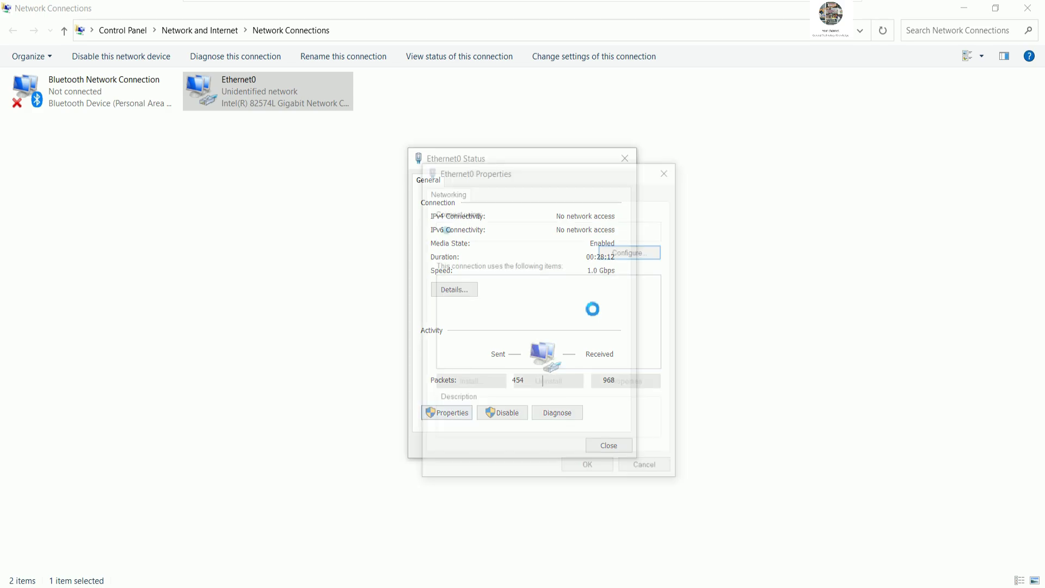
pyautogui.doubleClick(561, 331)
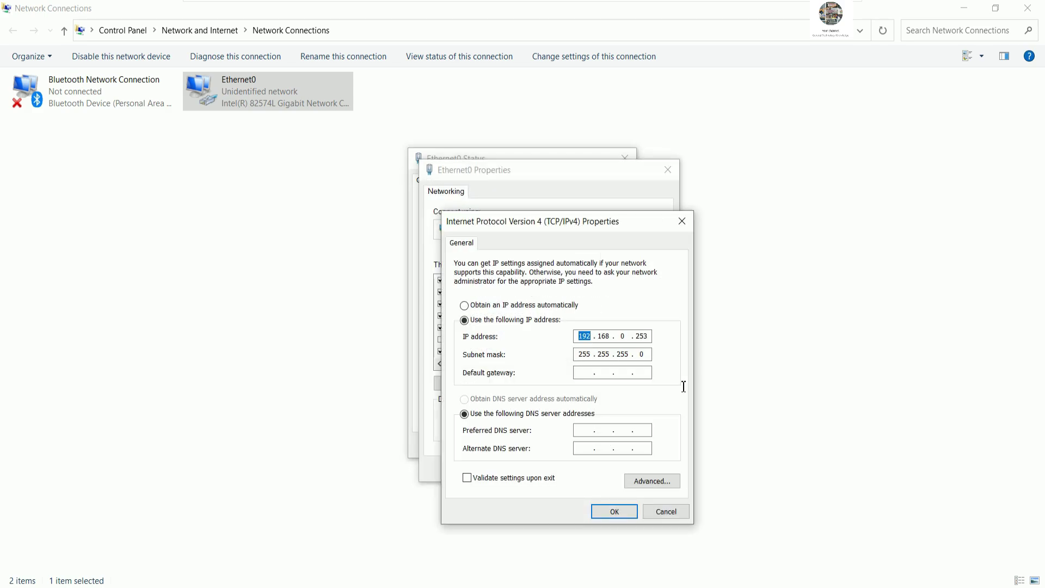
pyautogui.click(614, 513)
pyautogui.click(589, 469)
pyautogui.click(617, 441)
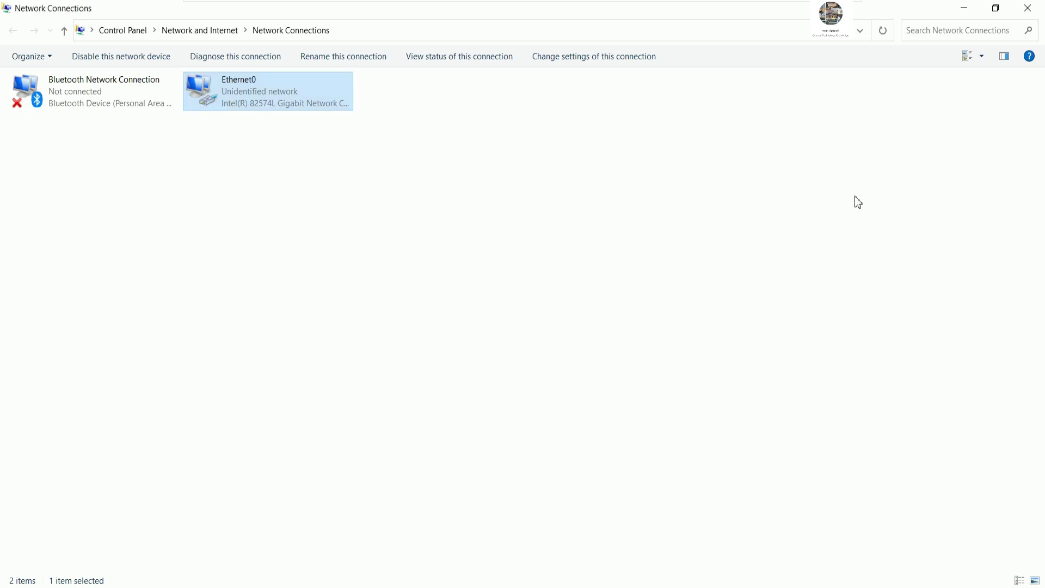
pyautogui.click(1042, 8)
pyautogui.click(1031, 7)
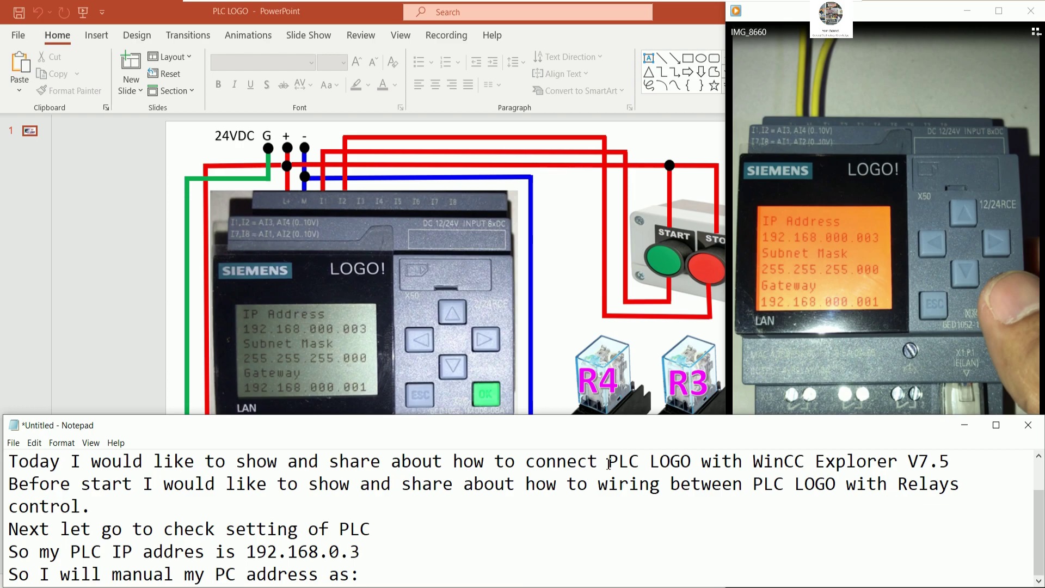
# Step: Complete the PC address line in the Notepad notes with 192.168.0.253
pyautogui.write('192')
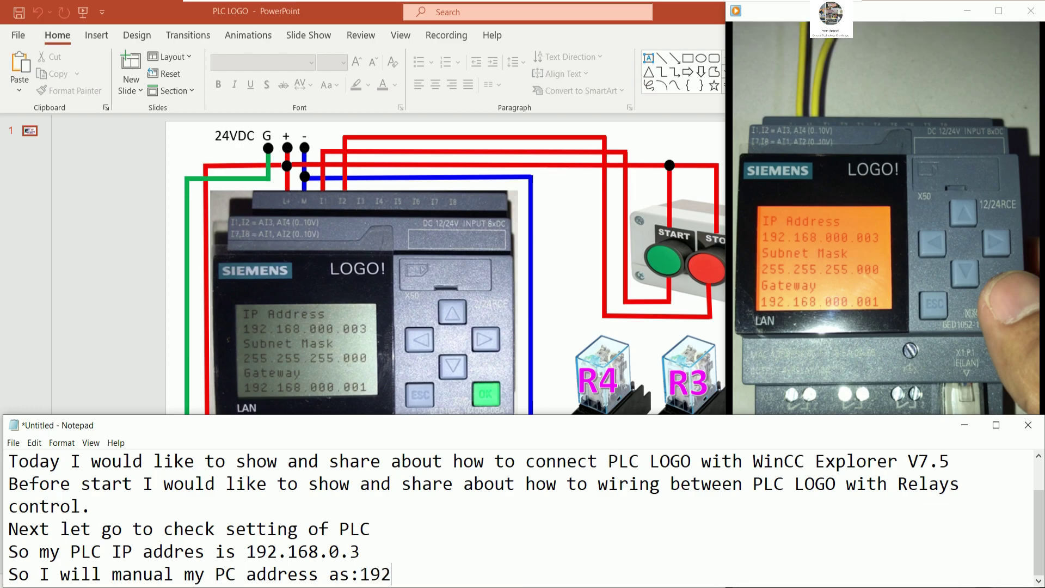
pyautogui.write('.168.0.253')
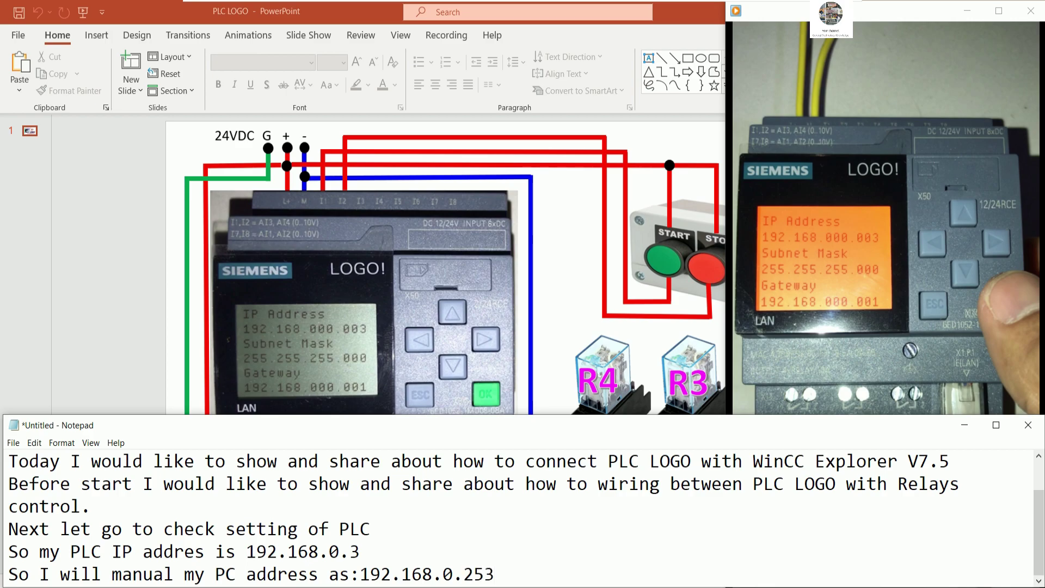
pyautogui.moveTo(975, 462)
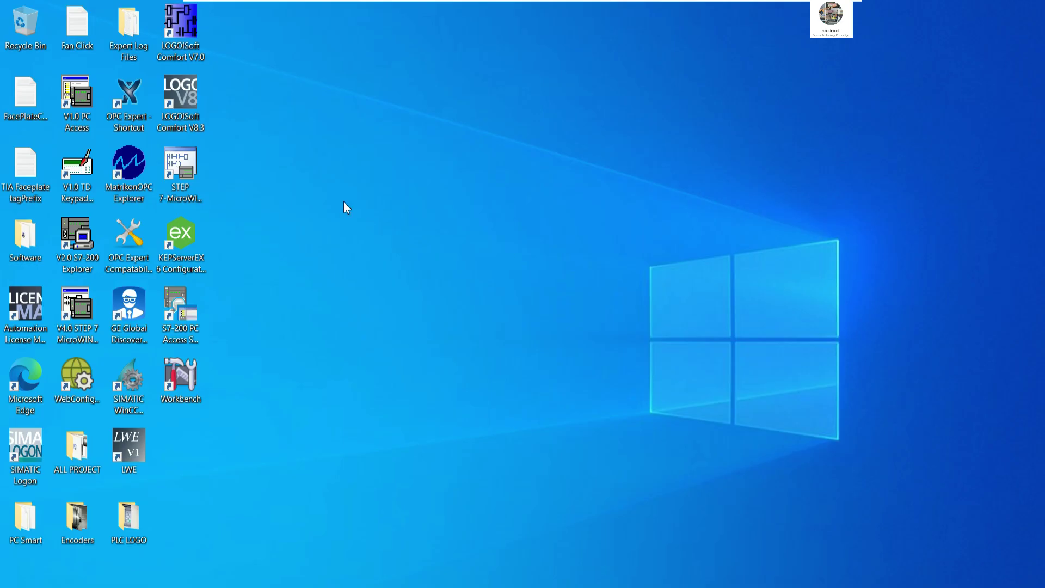
# Step: Add the line "Next let create new project on LOGO!Soft Comfort V8.3" to the Notepad notes
pyautogui.hotkey('alt', 'Tab')
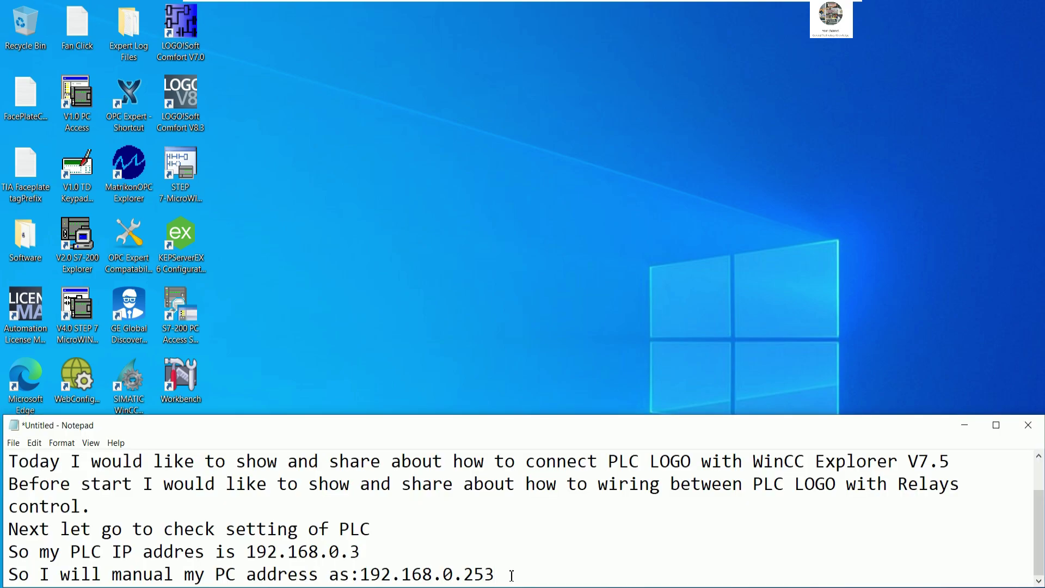
pyautogui.press('Return')
pyautogui.write('Next ')
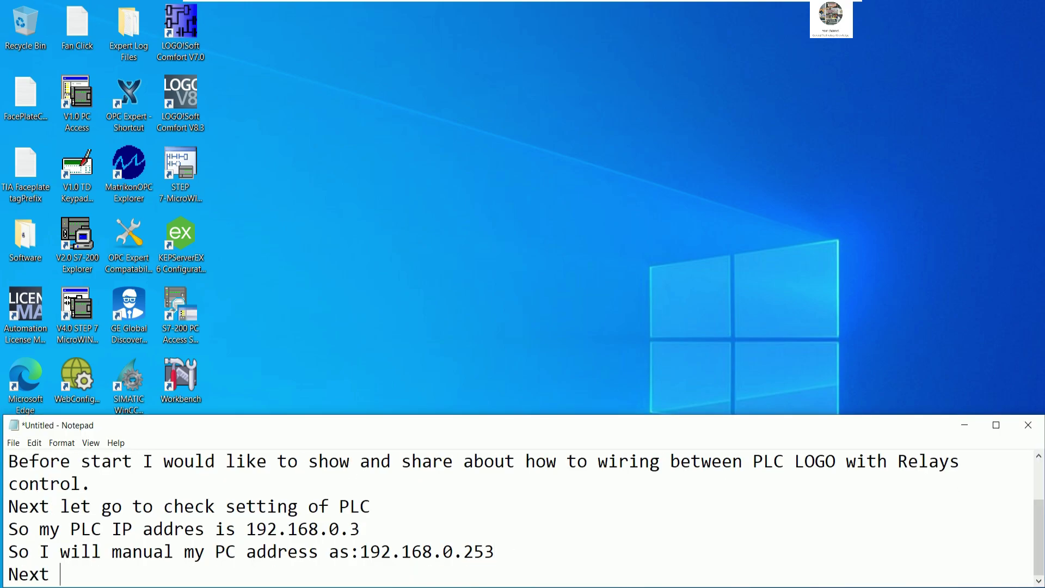
pyautogui.write('let create ')
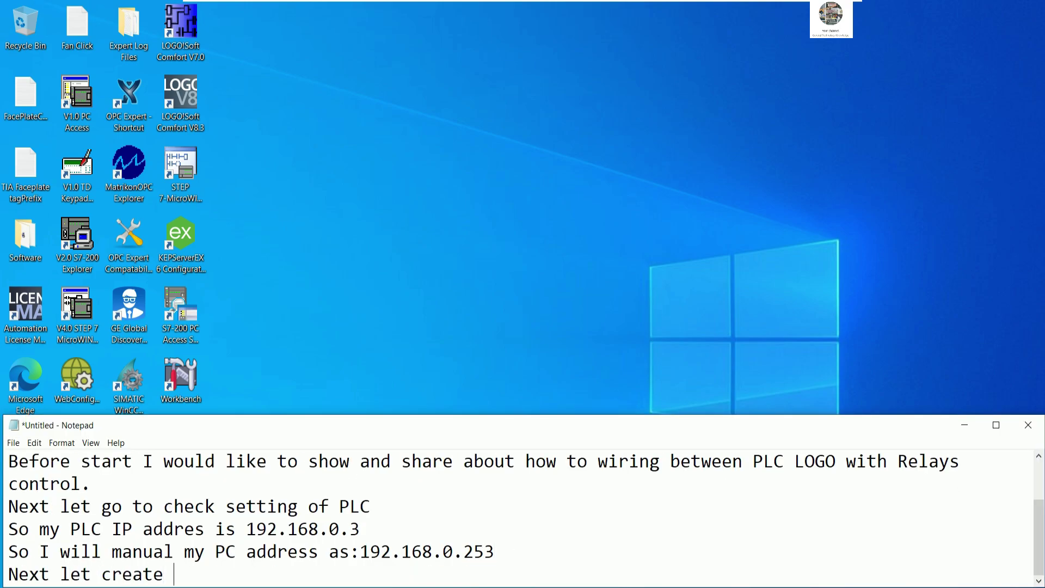
pyautogui.write('new project ')
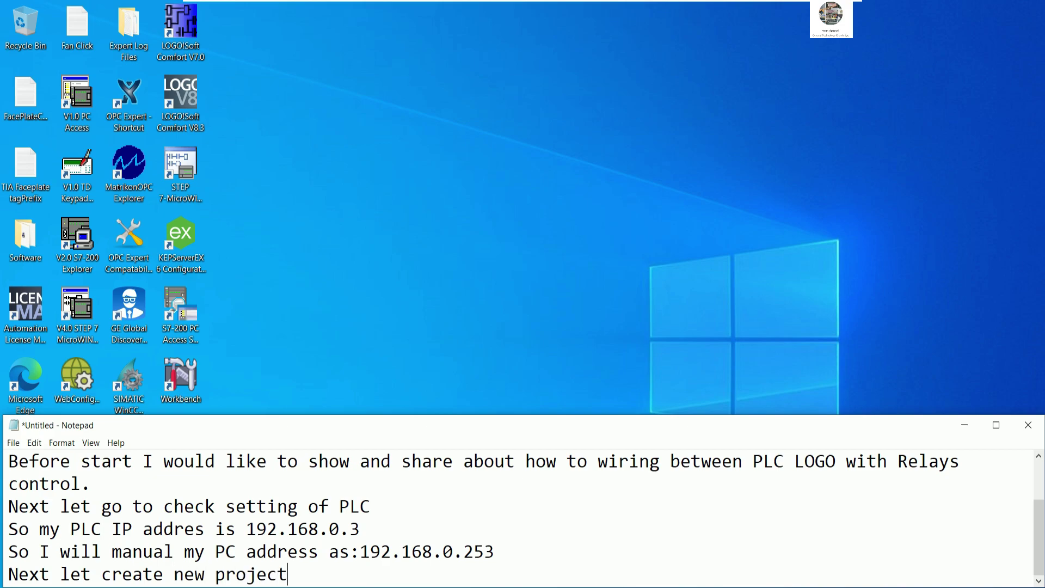
pyautogui.write('on LOGO!Sof')
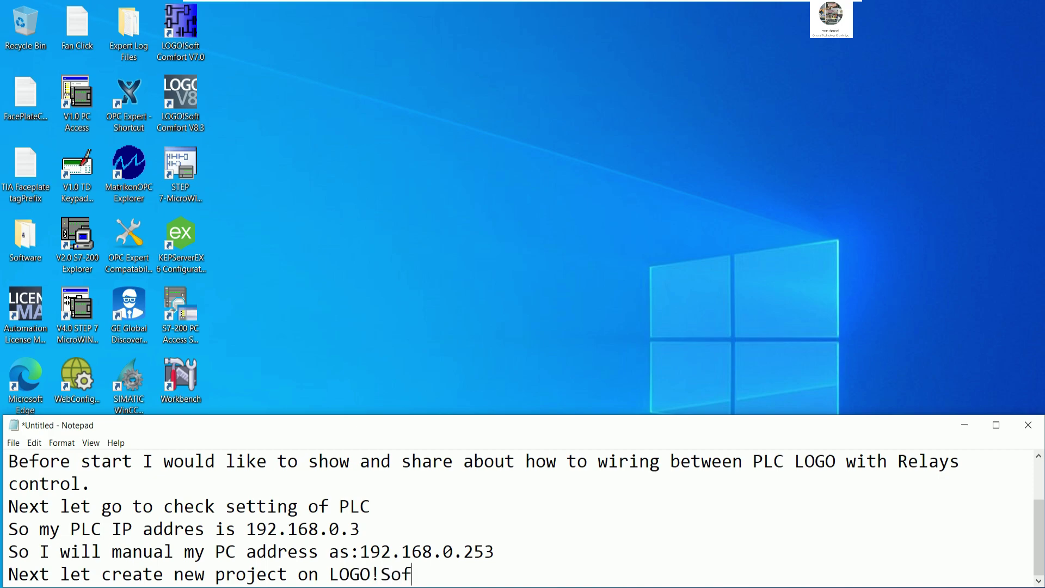
pyautogui.write('t Comfort')
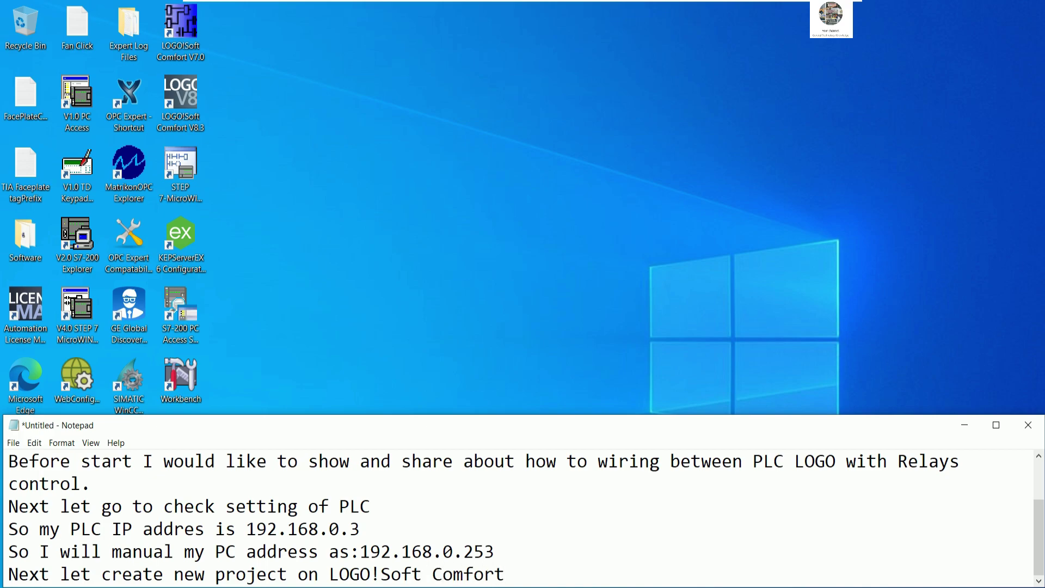
pyautogui.write(' V8.3')
# Step: Move the LOGO!Soft Comfort V8.3 and SIMATIC WinCC Explorer shortcuts to an empty desktop area and launch LOGO!Soft Comfort V8.3
pyautogui.click(965, 425)
pyautogui.moveTo(181, 95); pyautogui.dragTo(436, 107)
pyautogui.moveTo(136, 382); pyautogui.dragTo(517, 90)
pyautogui.click(607, 138)
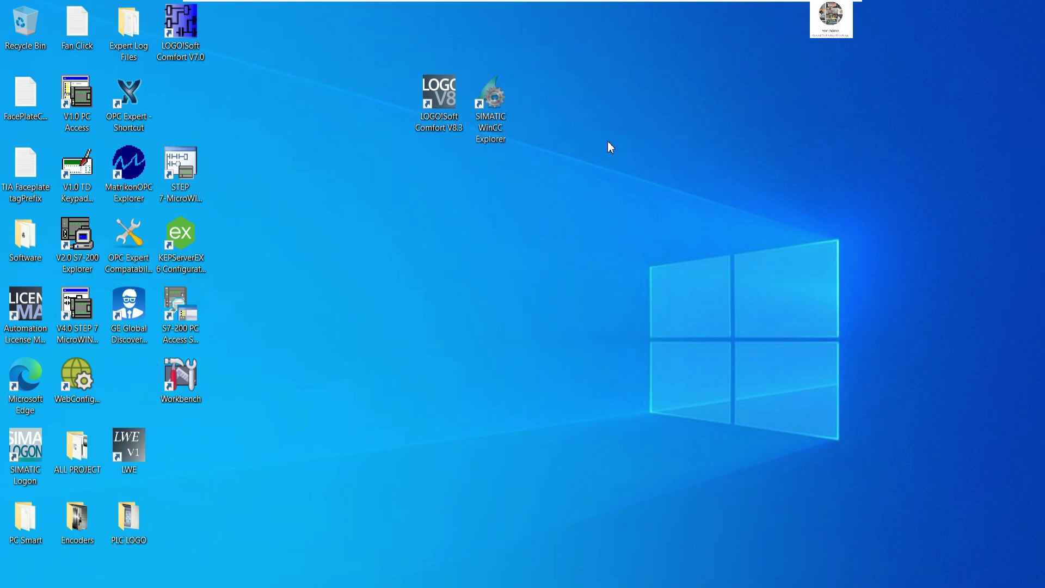
pyautogui.doubleClick(457, 136)
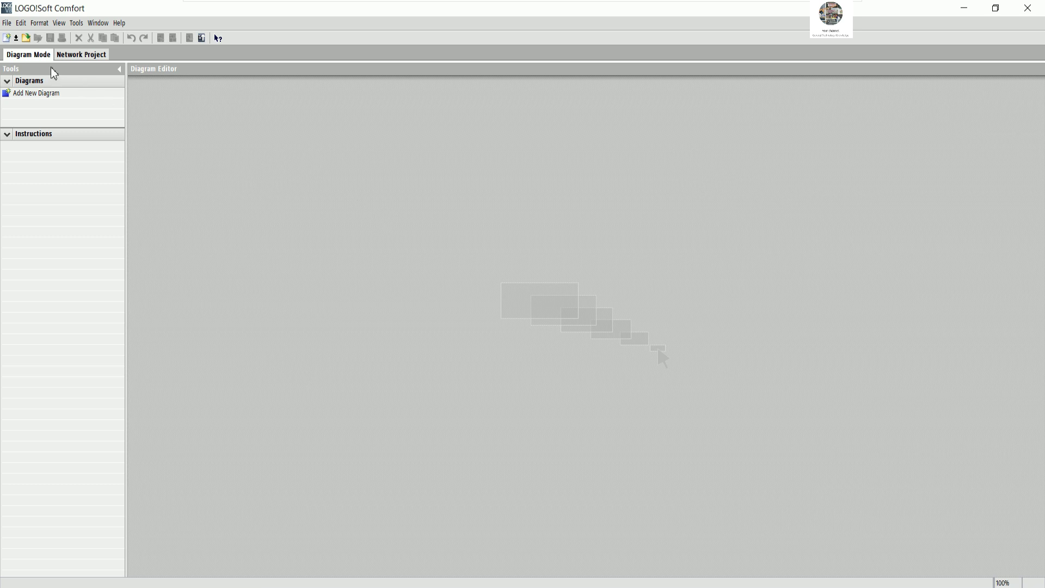
pyautogui.click(39, 22)
pyautogui.moveTo(56, 25)
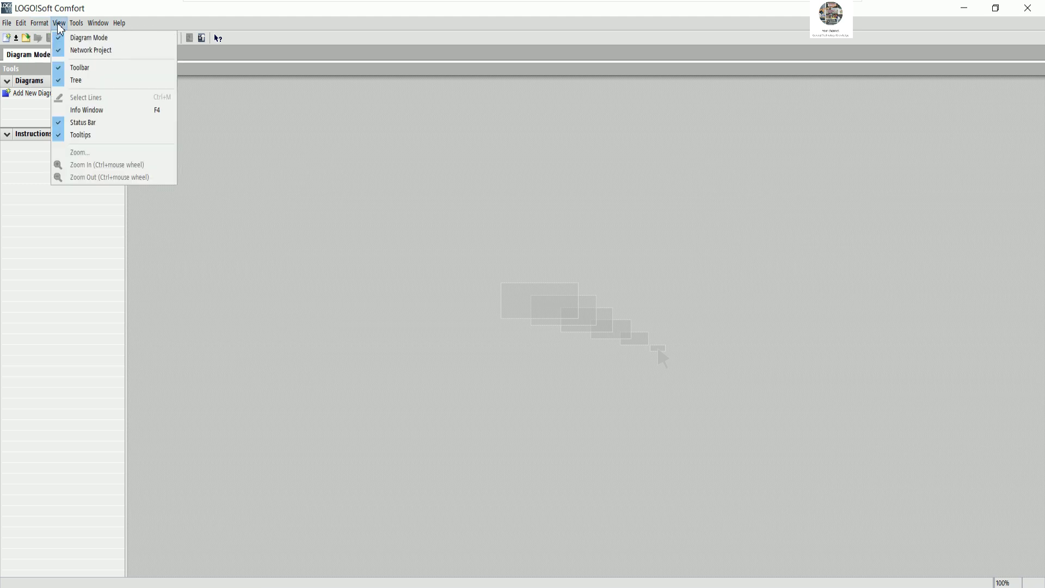
pyautogui.click(245, 161)
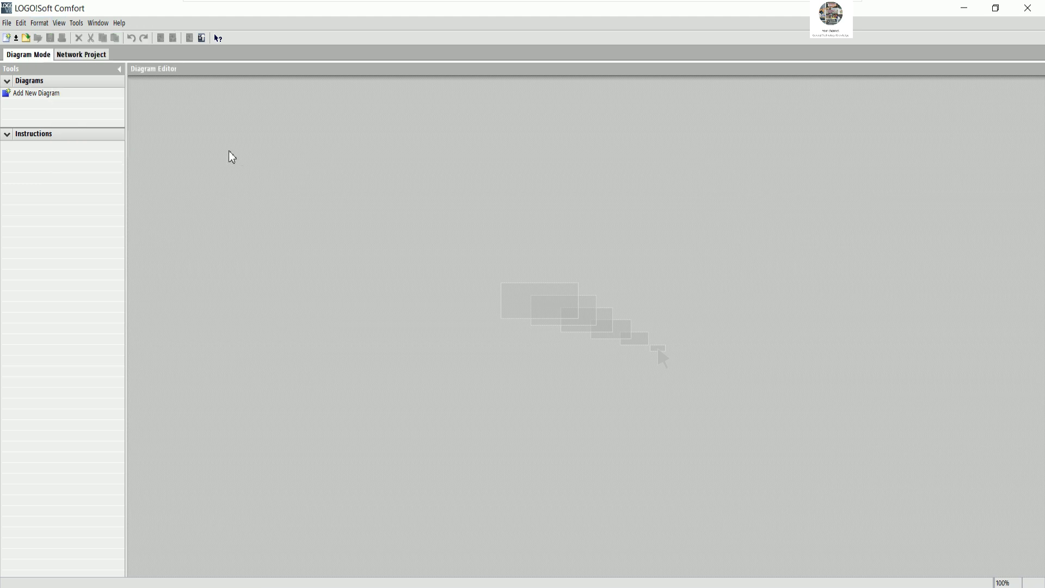
# Step: Create a new circuit diagram and set its program name to "LOGO with WinCC" in the LOGO! settings
pyautogui.click(6, 39)
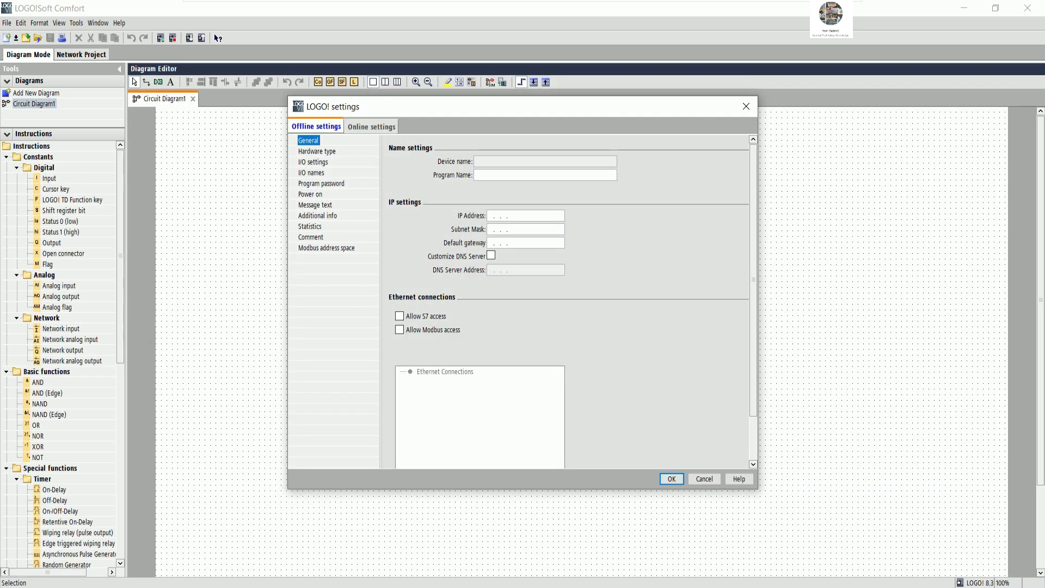
pyautogui.moveTo(429, 102); pyautogui.dragTo(317, 102)
pyautogui.click(388, 173)
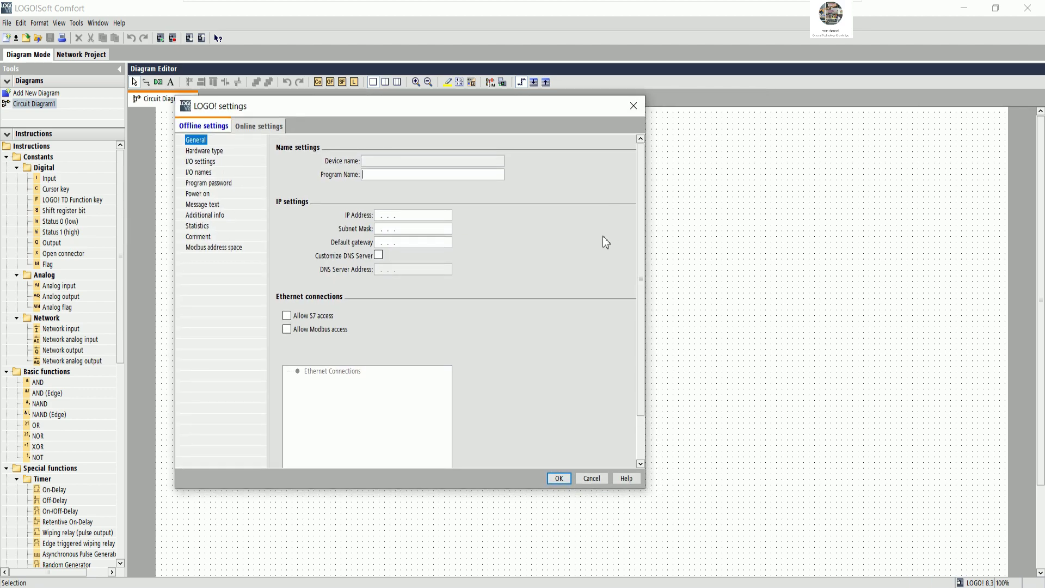
pyautogui.write('LOGO with WinCC')
# Step: Set the IP address to 192.168.0.3, the subnet mask to 255.255.255.0 and the default gateway to 192.168.0.1, matching the PLC display
pyautogui.click(380, 216)
pyautogui.write('192.168. 0.')
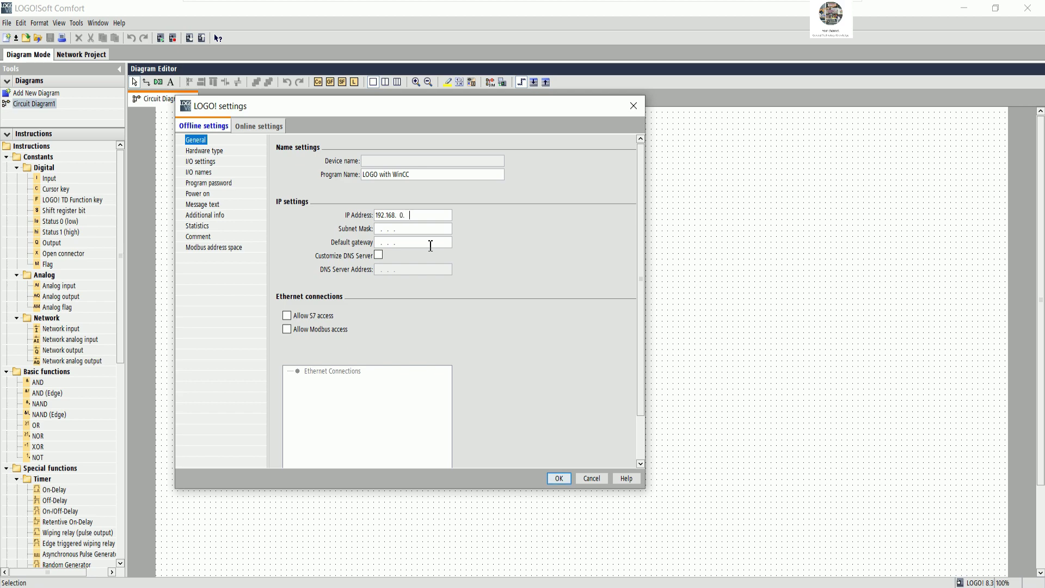
pyautogui.click(440, 231)
pyautogui.click(408, 242)
pyautogui.click(381, 243)
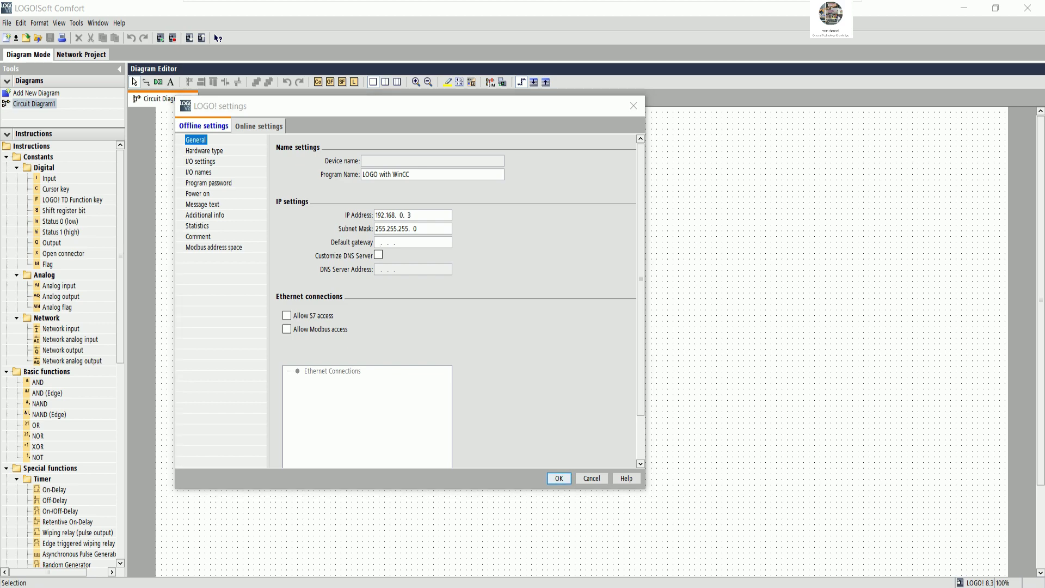
pyautogui.hotkey('alt', 'Tab')
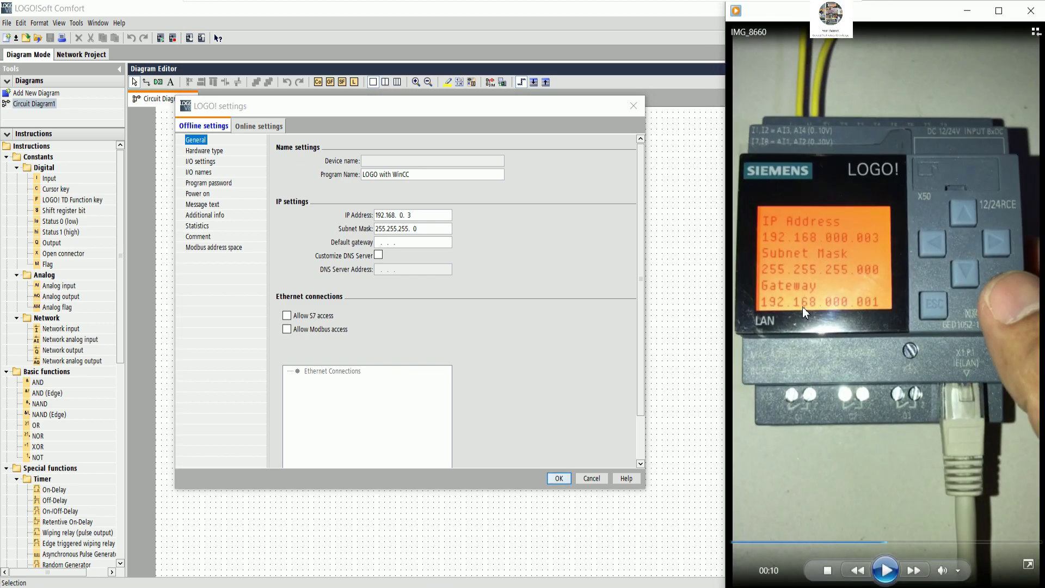
pyautogui.hotkey('alt', 'Tab')
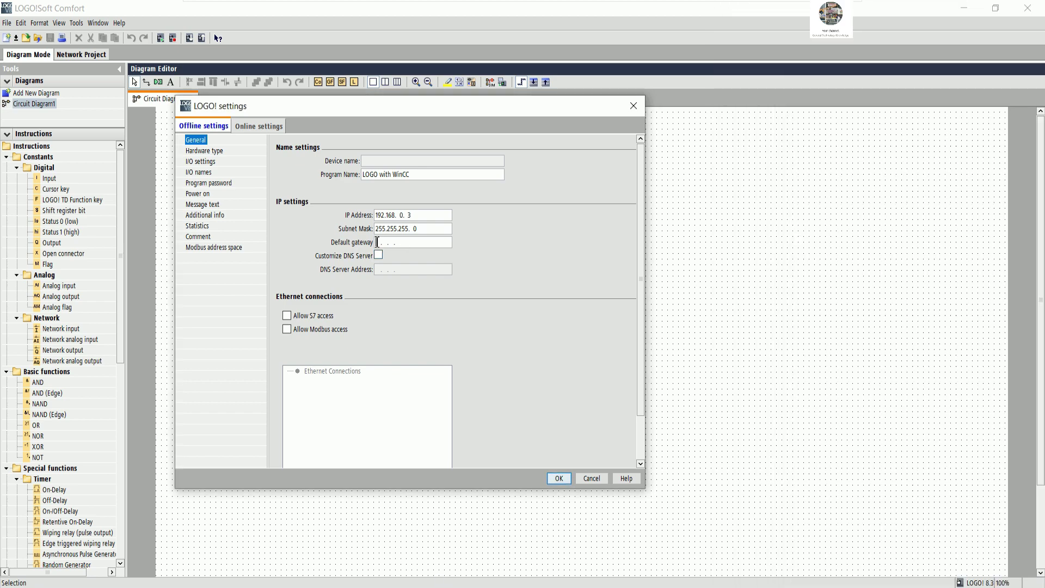
pyautogui.write('192.168. 0. 1')
# Step: Allow S7 access and Modbus access for the Ethernet connections, and widen the settings dialog to show the full port notes
pyautogui.click(287, 316)
pyautogui.click(286, 330)
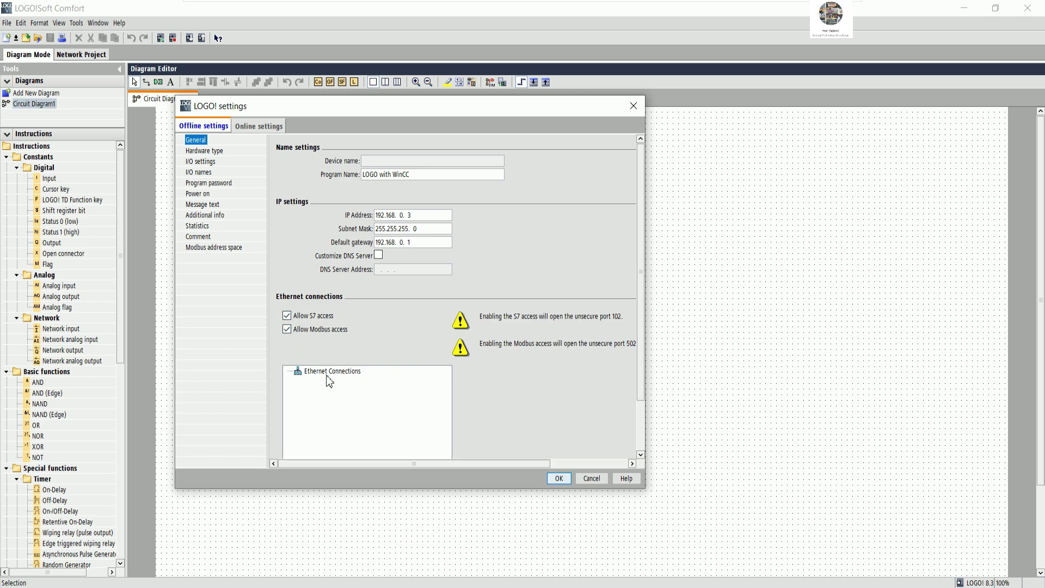
pyautogui.click(303, 320)
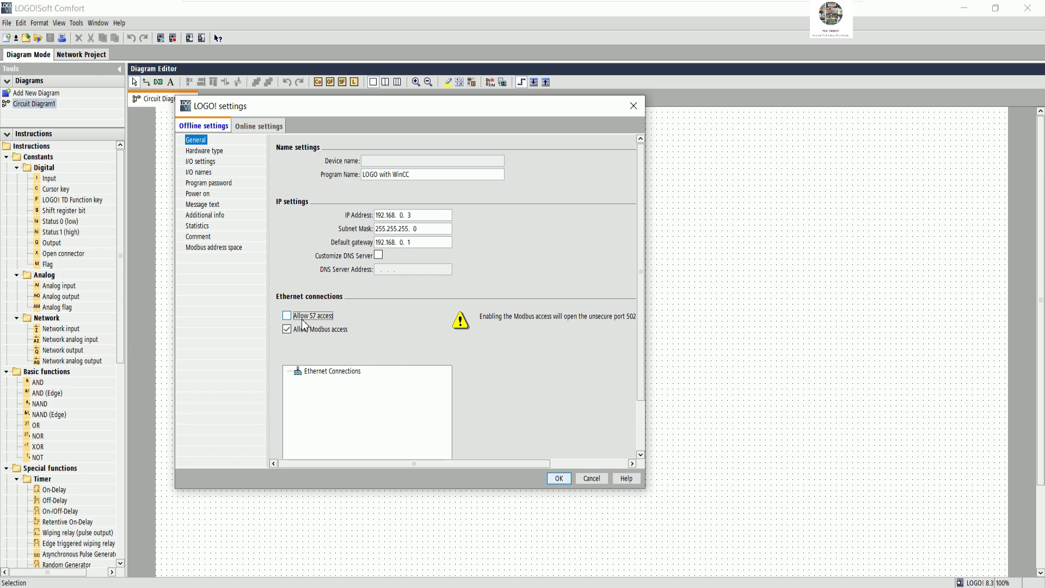
pyautogui.click(303, 318)
pyautogui.click(322, 374)
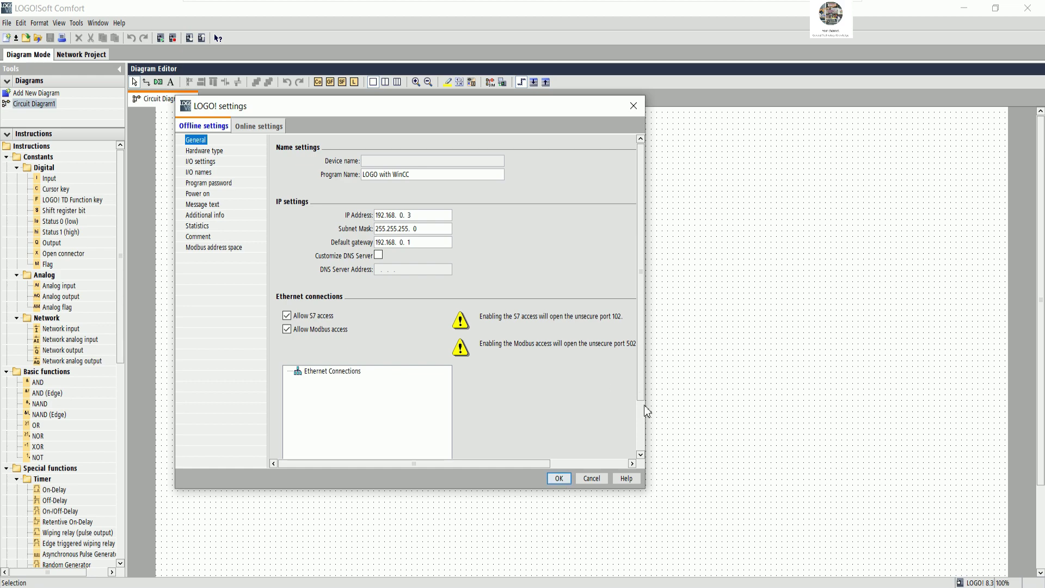
pyautogui.moveTo(645, 397); pyautogui.dragTo(710, 401)
pyautogui.moveTo(445, 106); pyautogui.dragTo(467, 20)
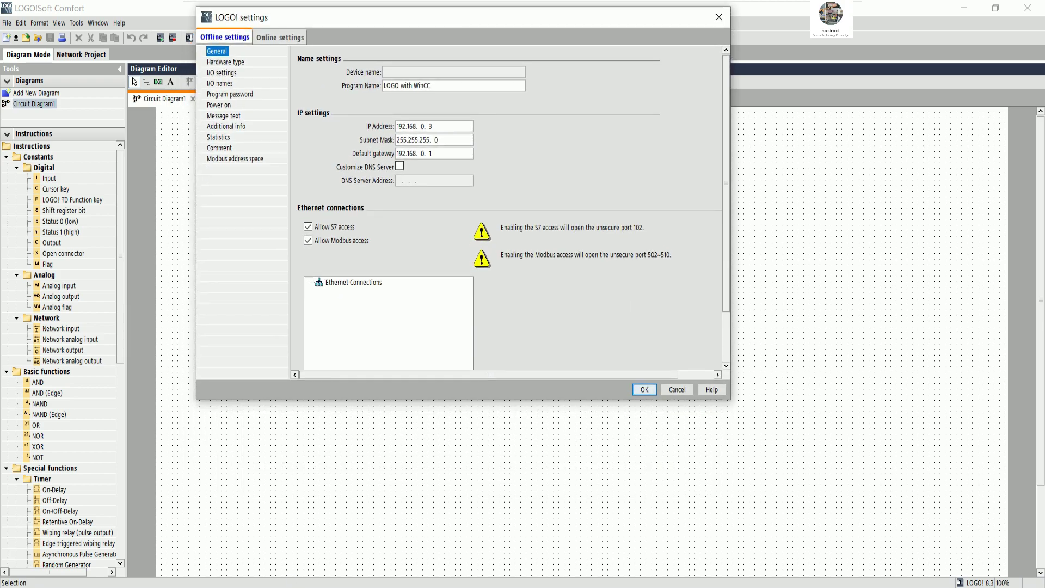
# Step: In Notepad, add "We need to checked box port 102 for enable the S7 access and port 502 for modbus port if we need to use."
pyautogui.click(266, 585)
pyautogui.press('Return')
pyautogui.press('Return')
pyautogui.press('Return')
pyautogui.press('BackSpace')
pyautogui.press('BackSpace')
pyautogui.write('We need to ')
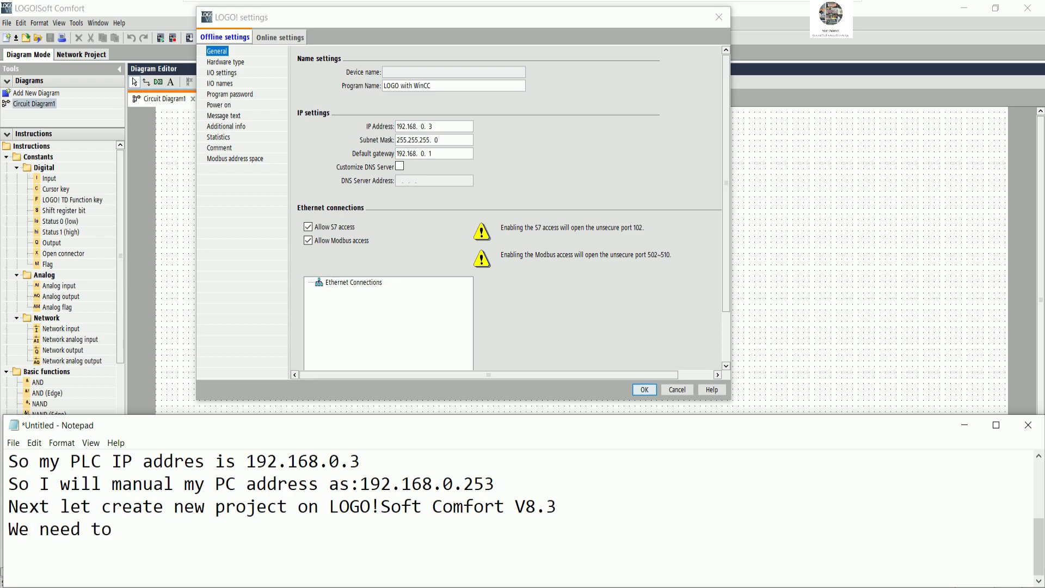
pyautogui.write('checked box ')
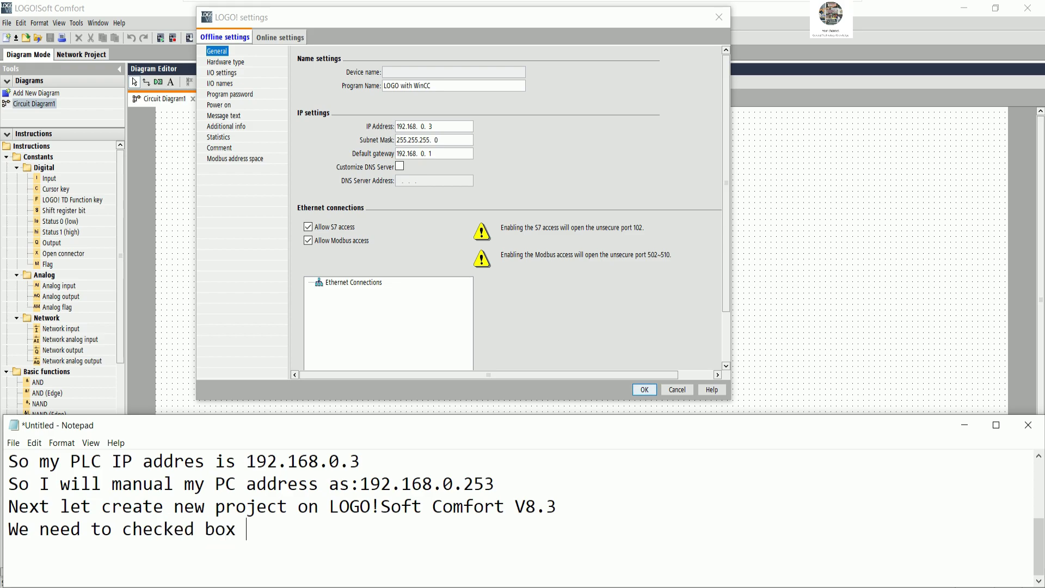
pyautogui.write('port 102 for ')
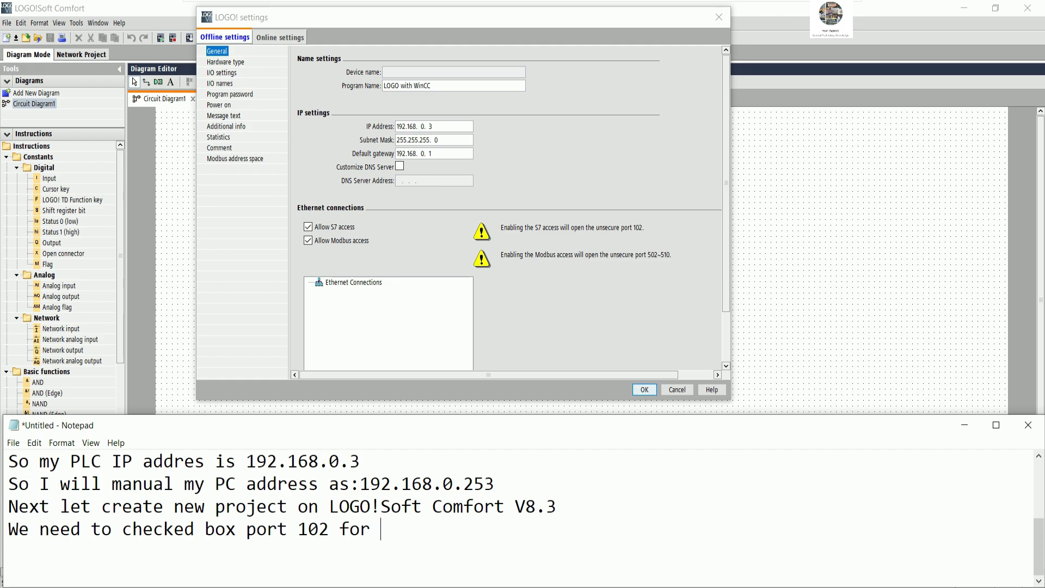
pyautogui.write('enable the S7')
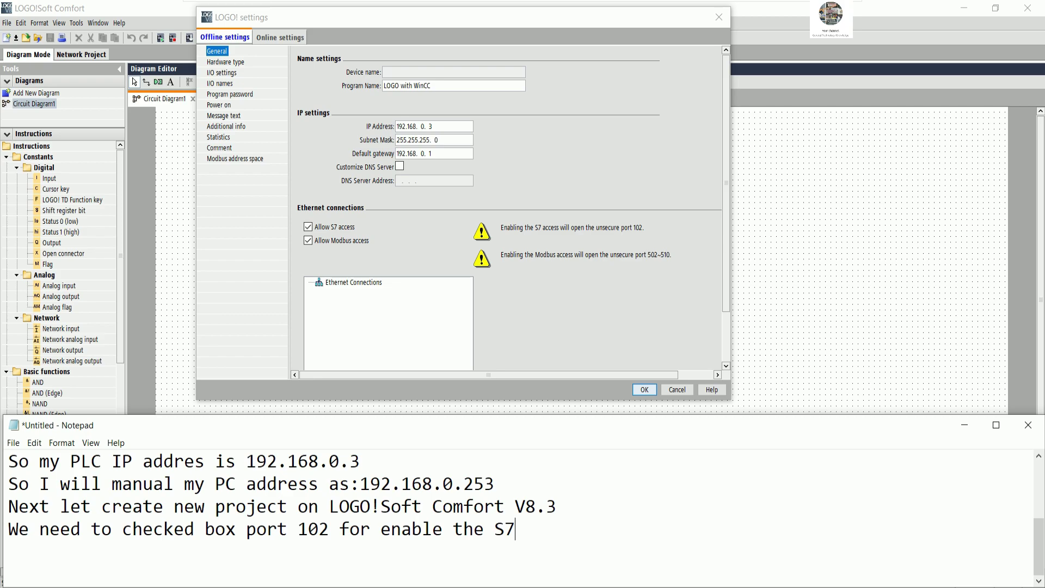
pyautogui.write(' access and port 502 for')
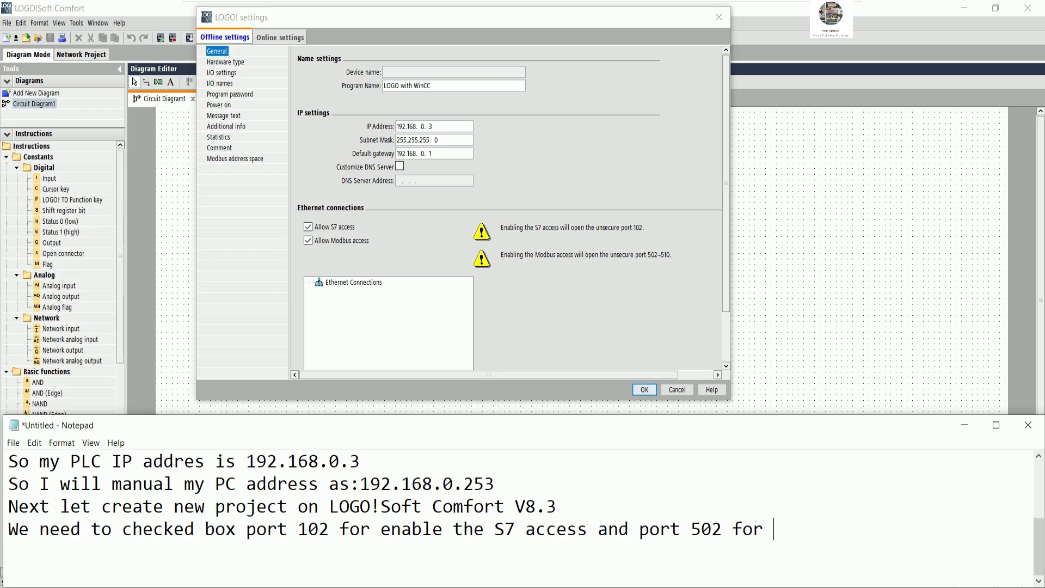
pyautogui.write('modbus')
pyautogui.write(' j')
pyautogui.press('BackSpace')
pyautogui.press('BackSpace')
pyautogui.write('port if')
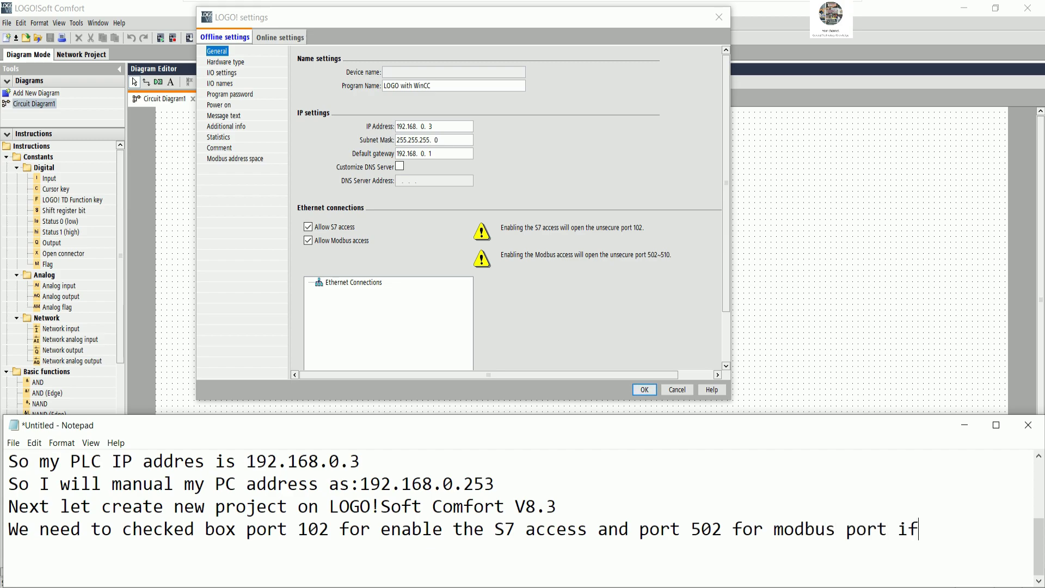
pyautogui.write(' we need to ')
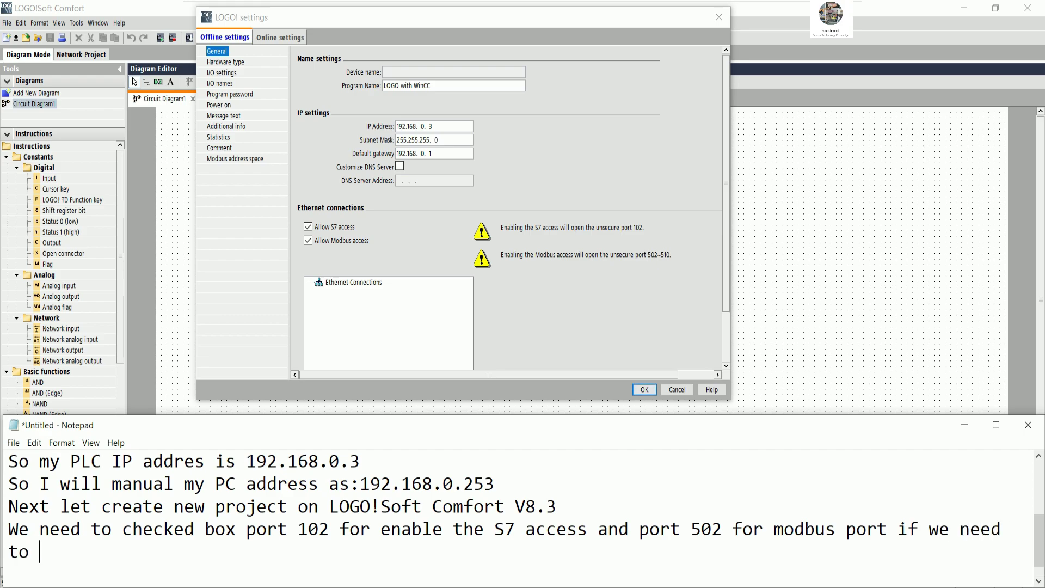
pyautogui.write('use.')
pyautogui.press('Return')
# Step: Return to LOGO!Soft Comfort and apply the LOGO! settings to the empty circuit diagram
pyautogui.click(649, 315)
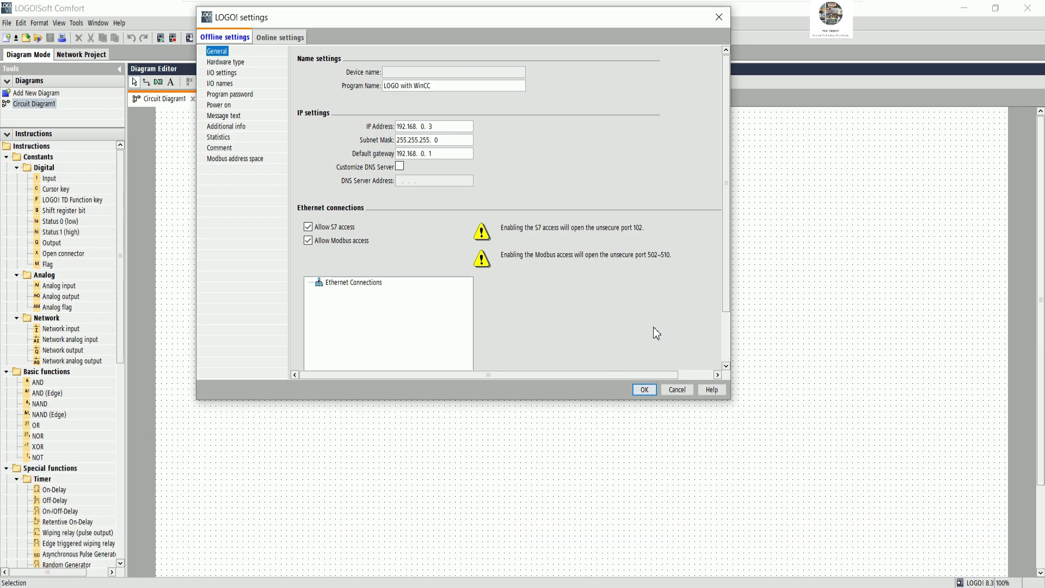
pyautogui.click(644, 391)
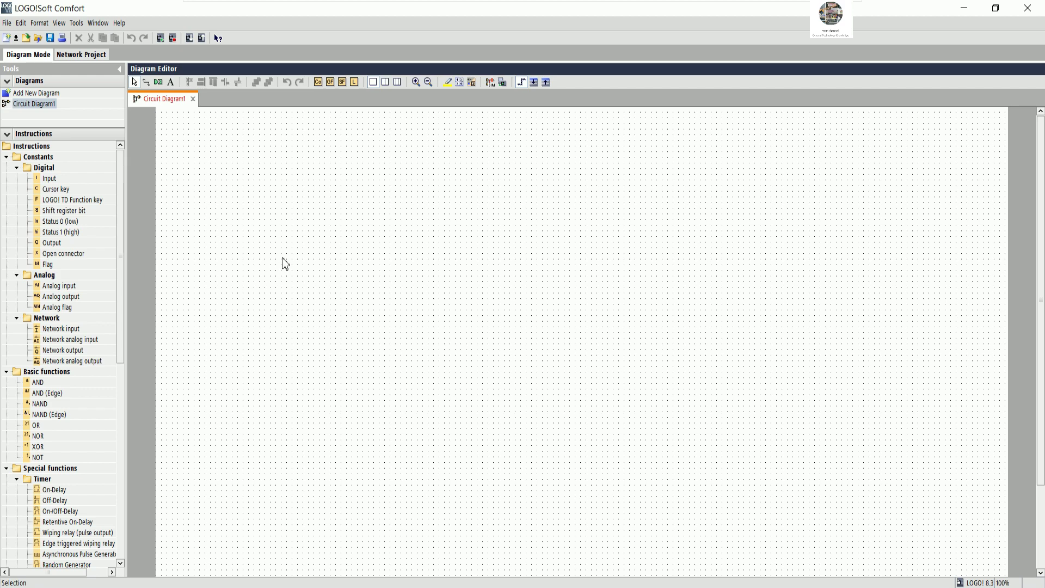
pyautogui.scroll(2, 285, 264)
pyautogui.scroll(1, 286, 264)
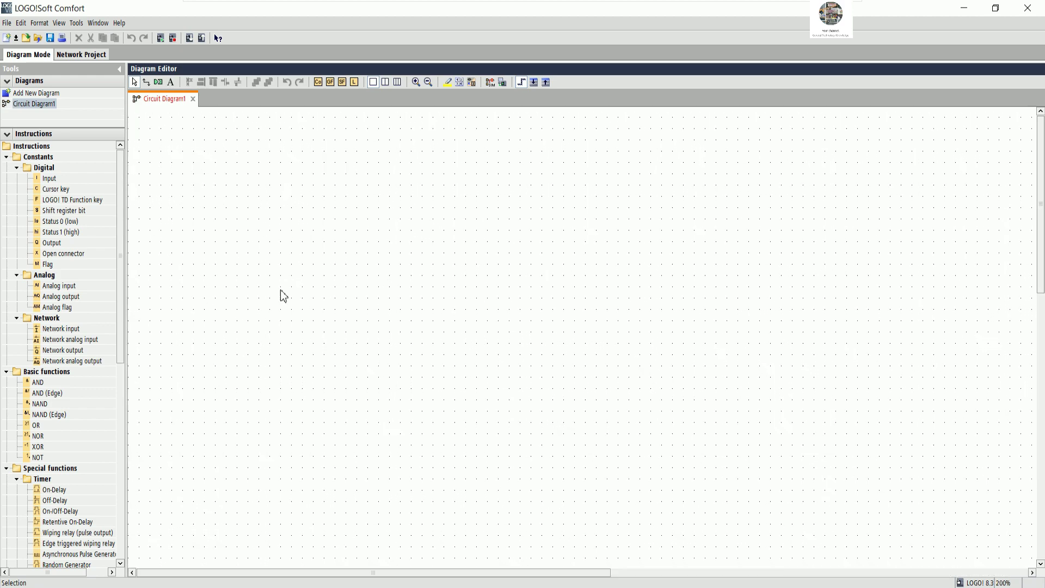
# Step: Show the PowerPoint wiring slide and add the Notepad line "Now I have 4 relays that will control 4 motors from WinCC Explorer SCADA"
pyautogui.hotkey('alt', 'Tab')
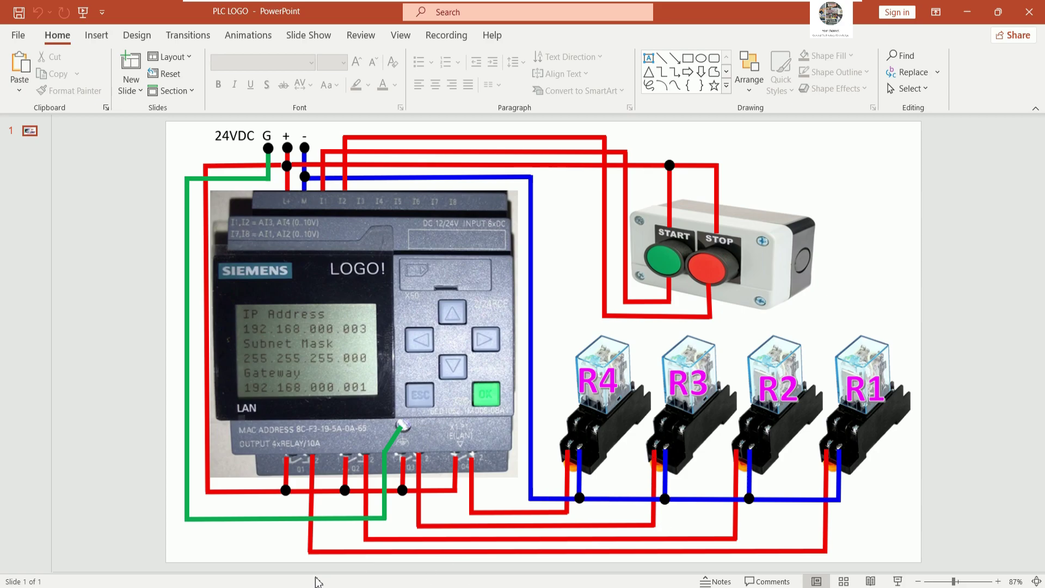
pyautogui.hotkey('alt', 'Tab')
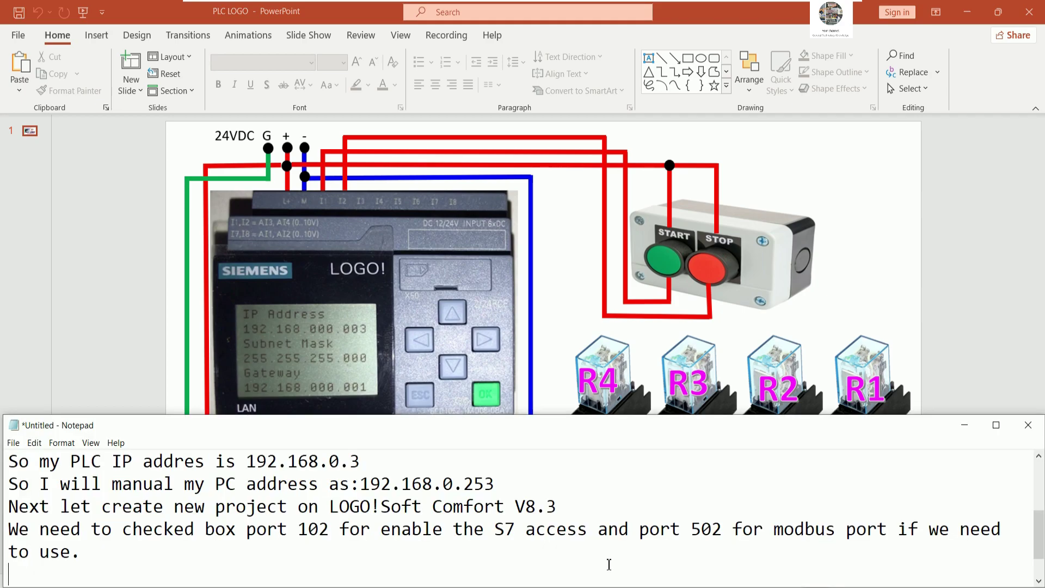
pyautogui.write('Now I have 4 relays')
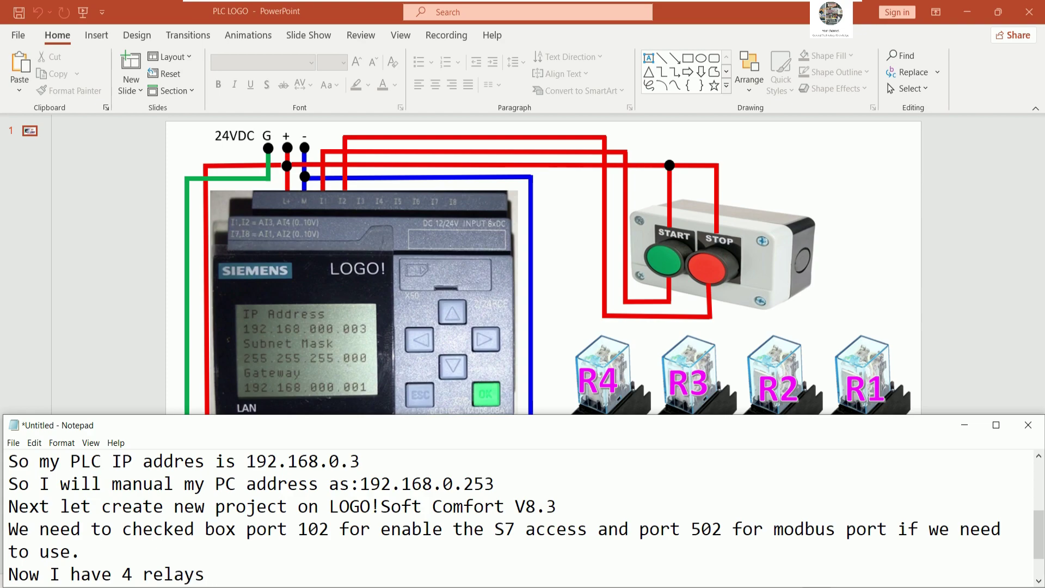
pyautogui.write(' that will contro')
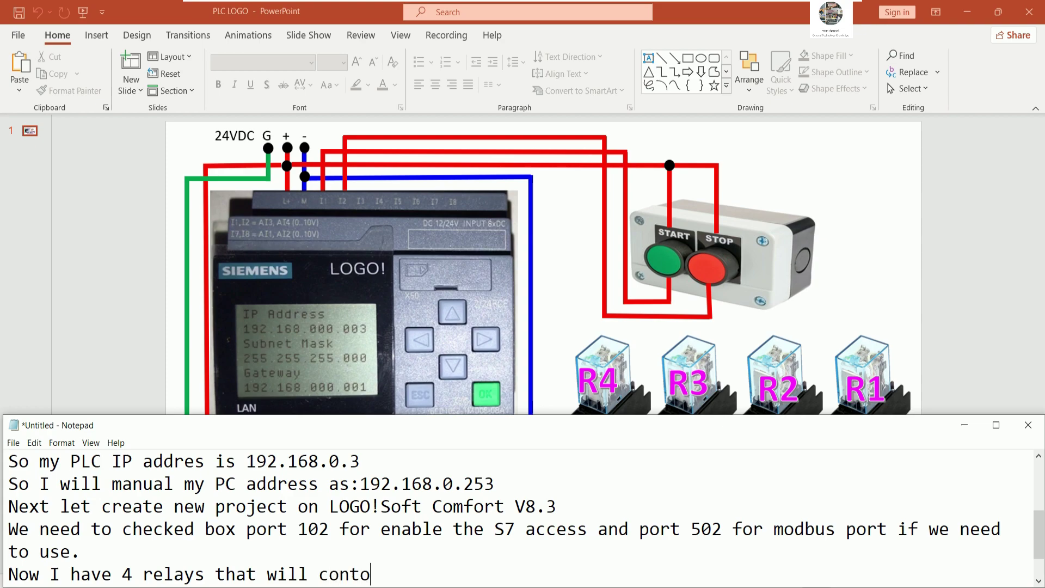
pyautogui.write('l 4 motors')
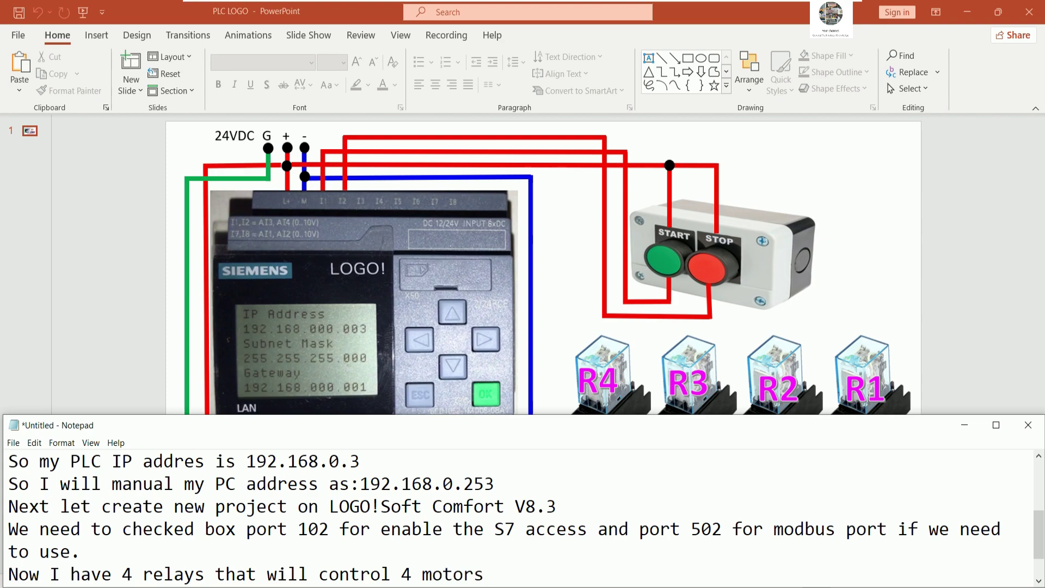
pyautogui.write(' from WinCC ')
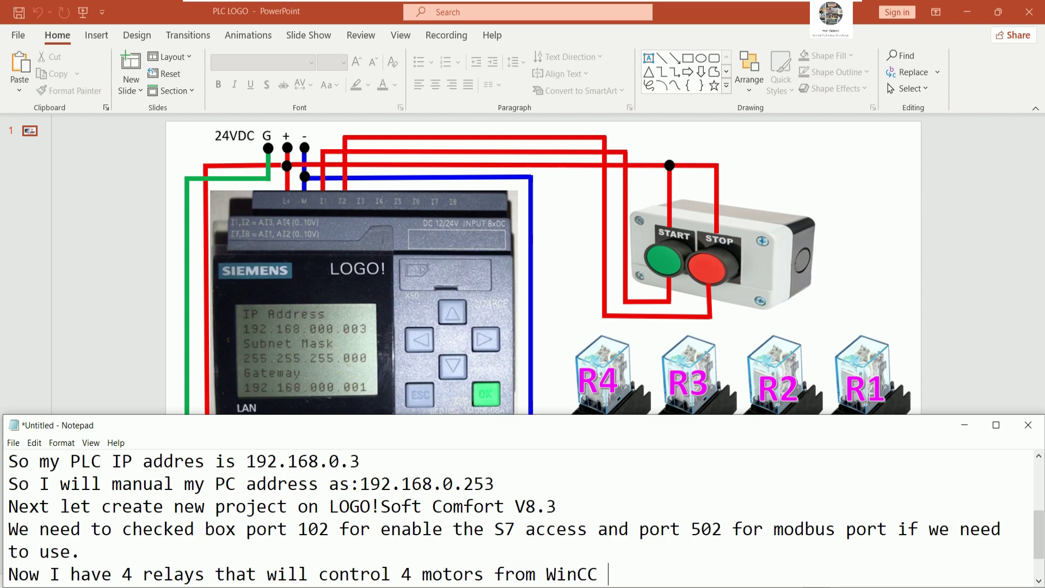
pyautogui.write('Explorer S')
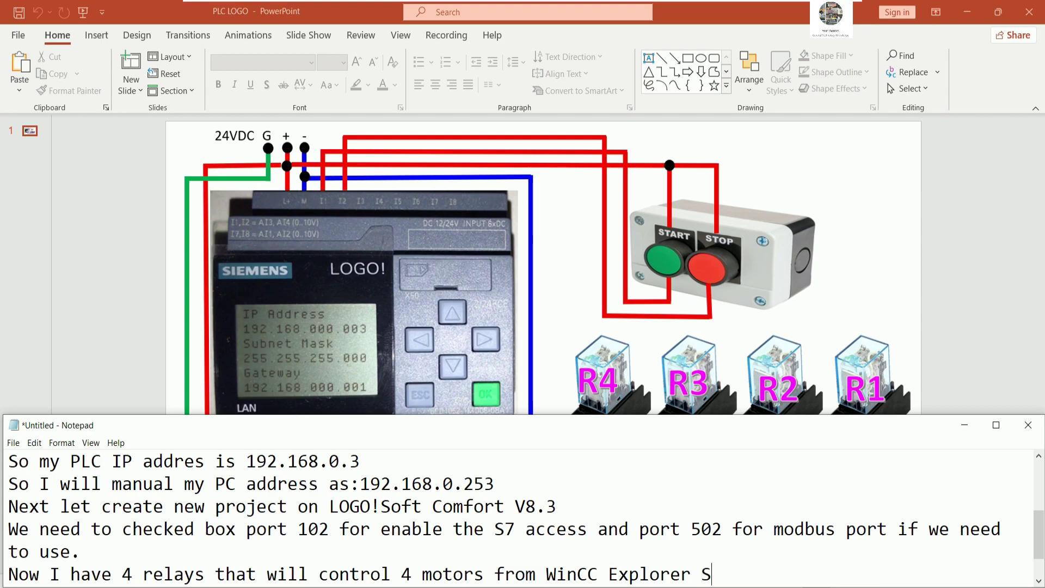
pyautogui.write('CADA')
pyautogui.press('Return')
# Step: Add the Notepad line "So let me create the program on LOGO!Soft Comfort V8.3 first"
pyautogui.write('So let me create the ')
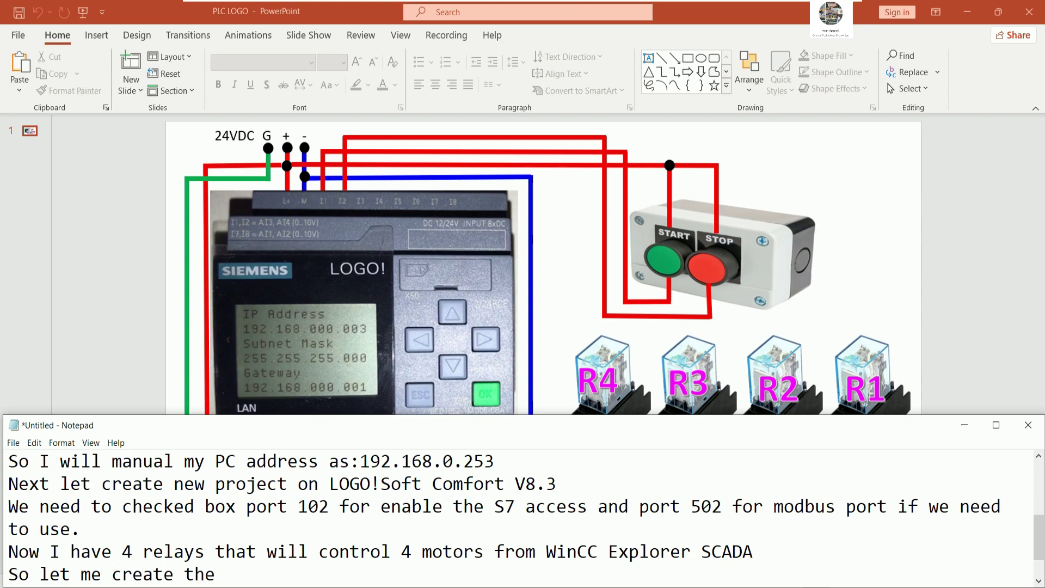
pyautogui.write('program on ')
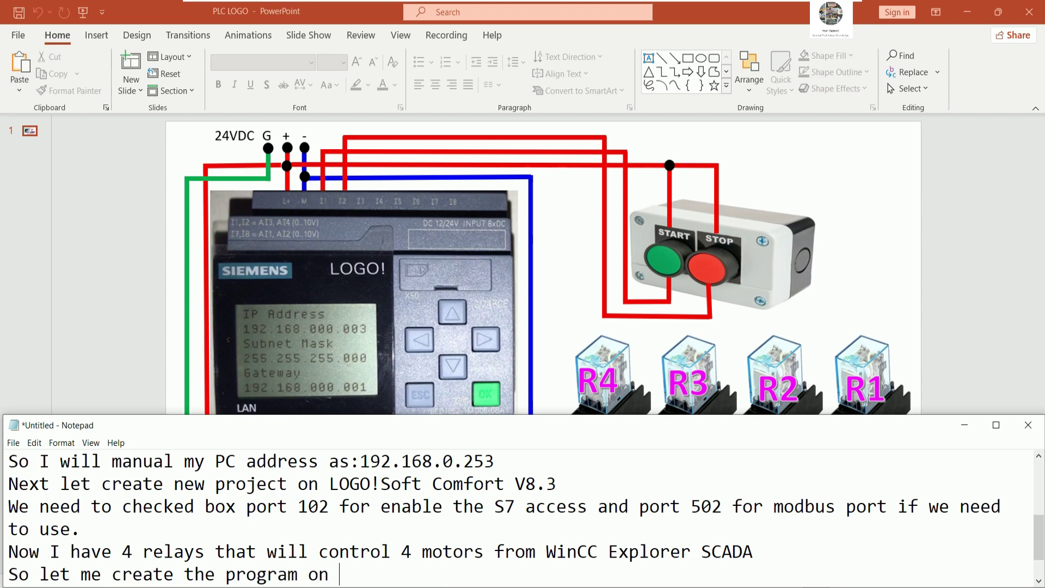
pyautogui.write('LOGO!Soft c')
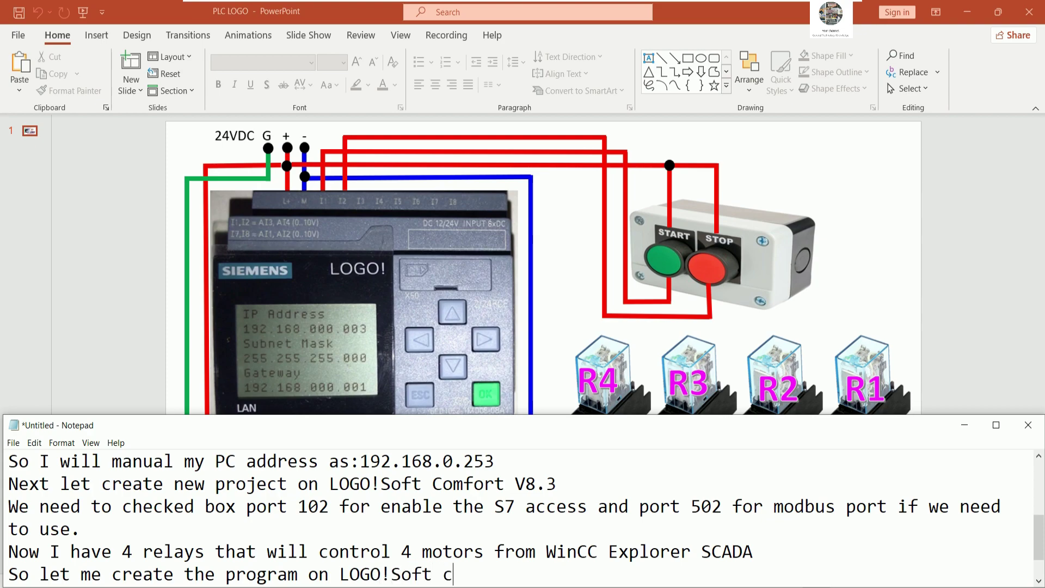
pyautogui.press('BackSpace')
pyautogui.write('Comfort')
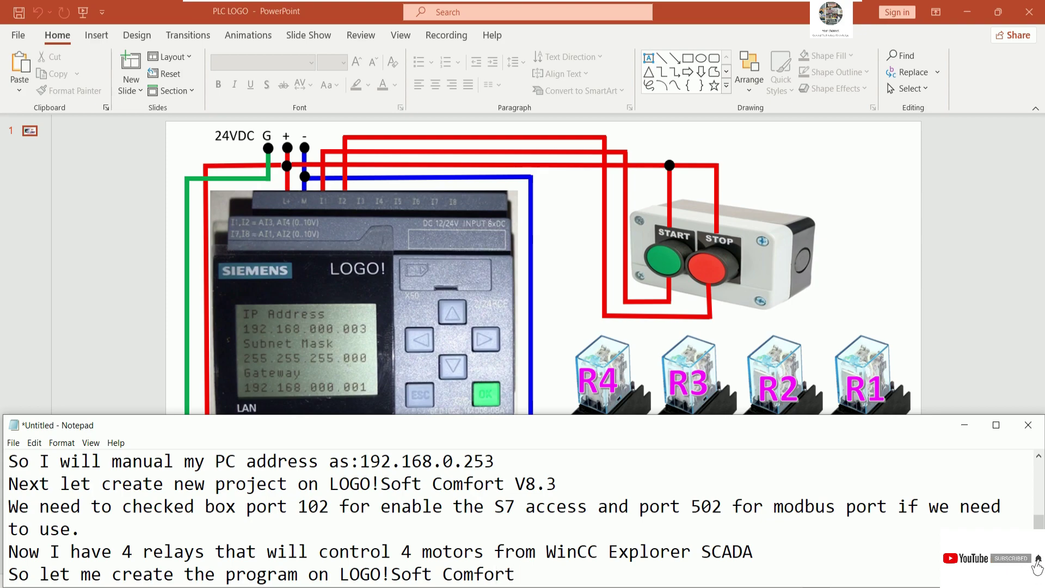
pyautogui.write(' V8.3 first')
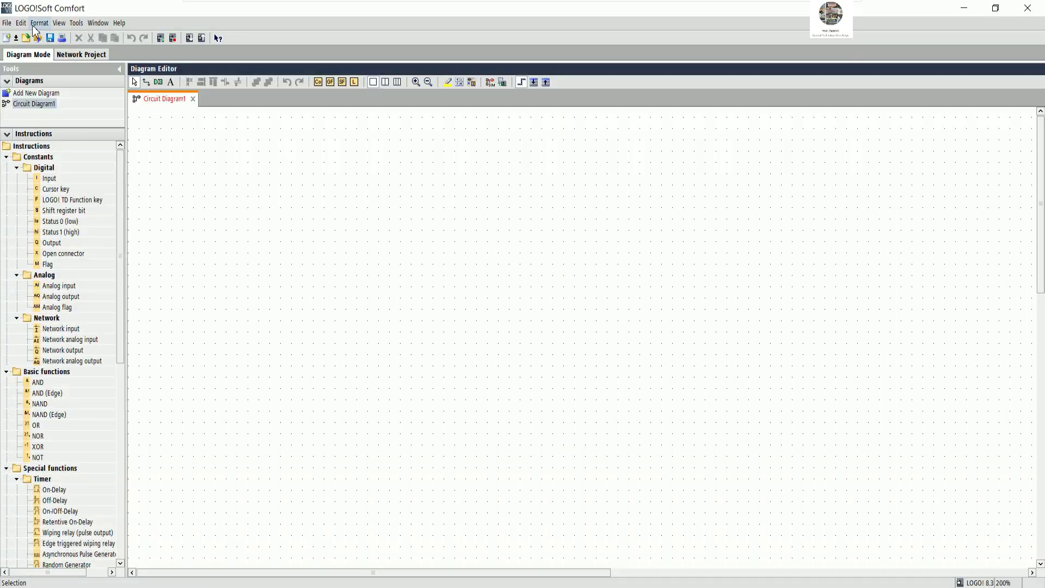
# Step: In LOGO!Soft Comfort, open the hardware selection settings, move the dialog towards the middle of the diagram and display the I/O names
pyautogui.click(77, 23)
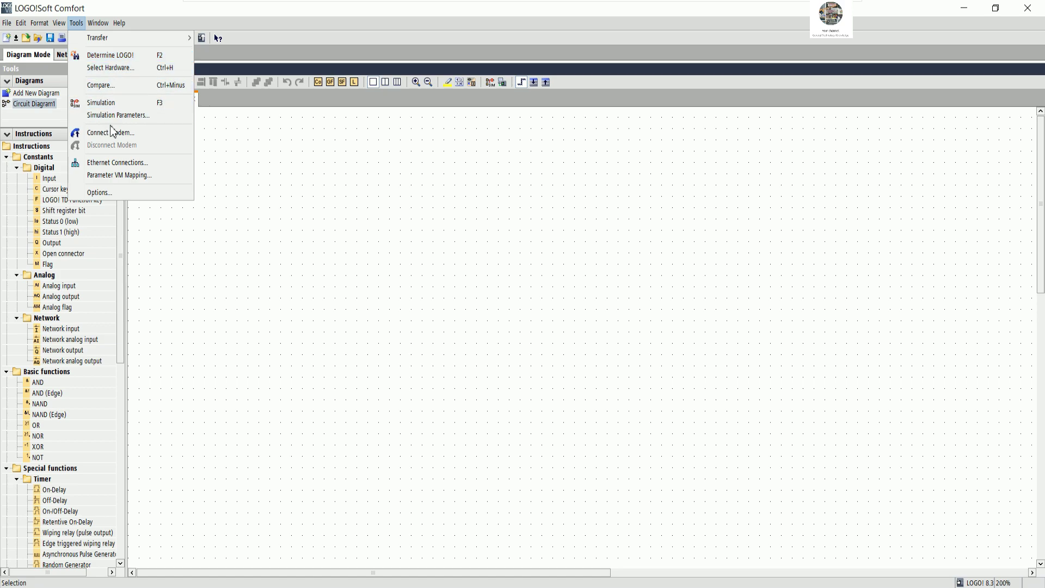
pyautogui.click(103, 67)
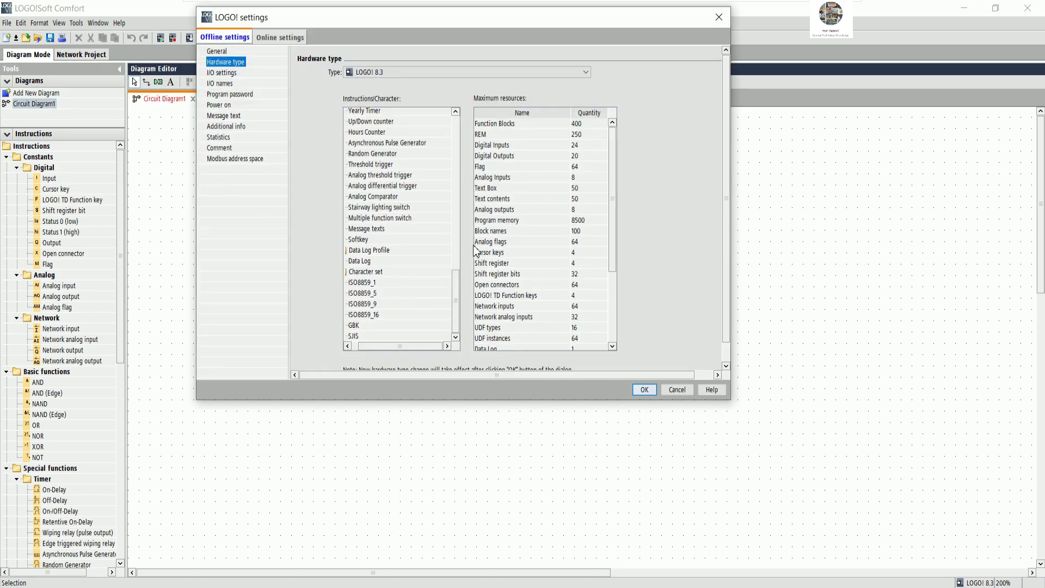
pyautogui.moveTo(450, 20); pyautogui.dragTo(513, 103)
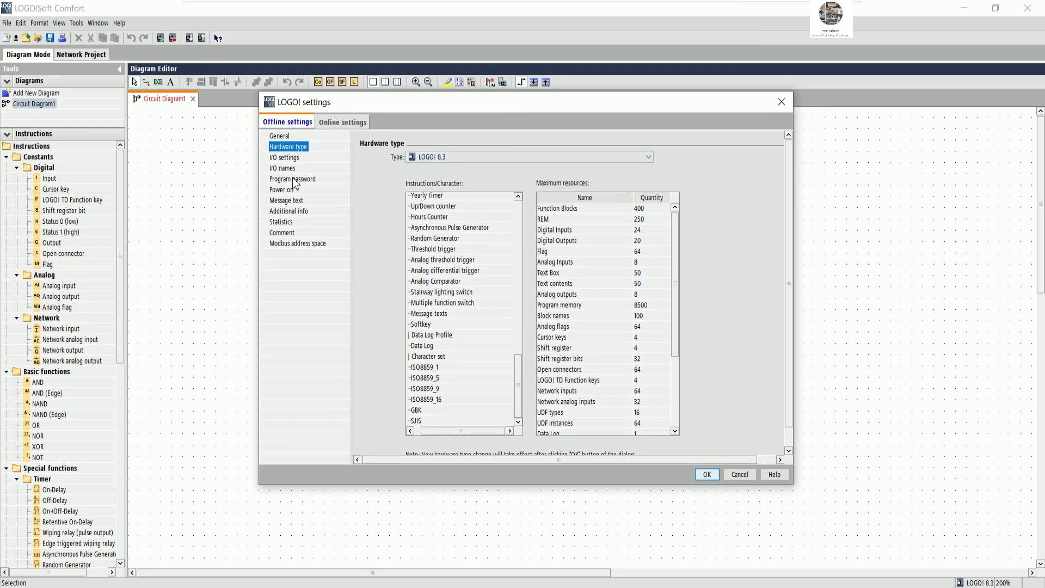
pyautogui.click(290, 158)
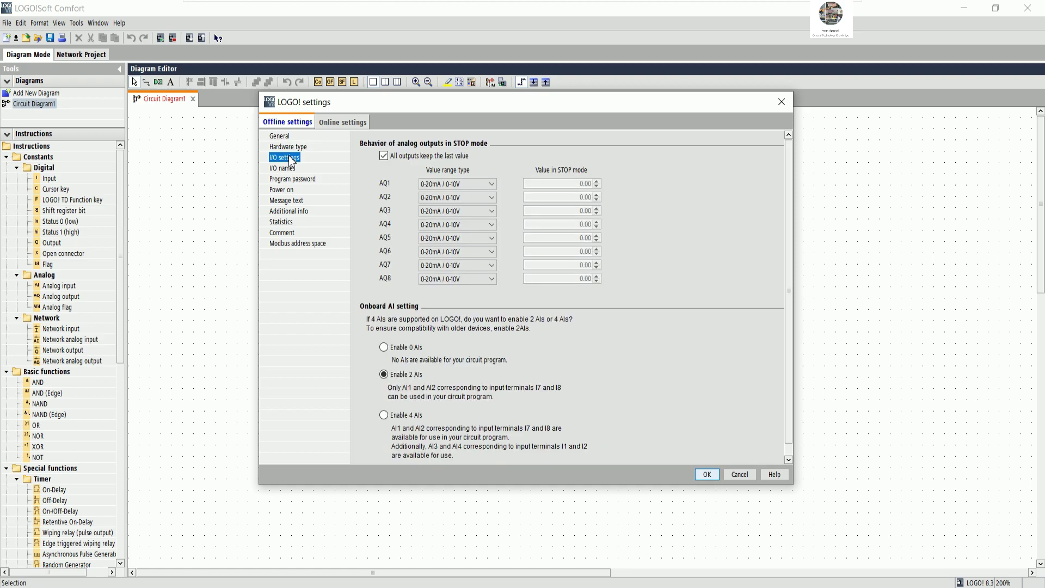
pyautogui.click(292, 169)
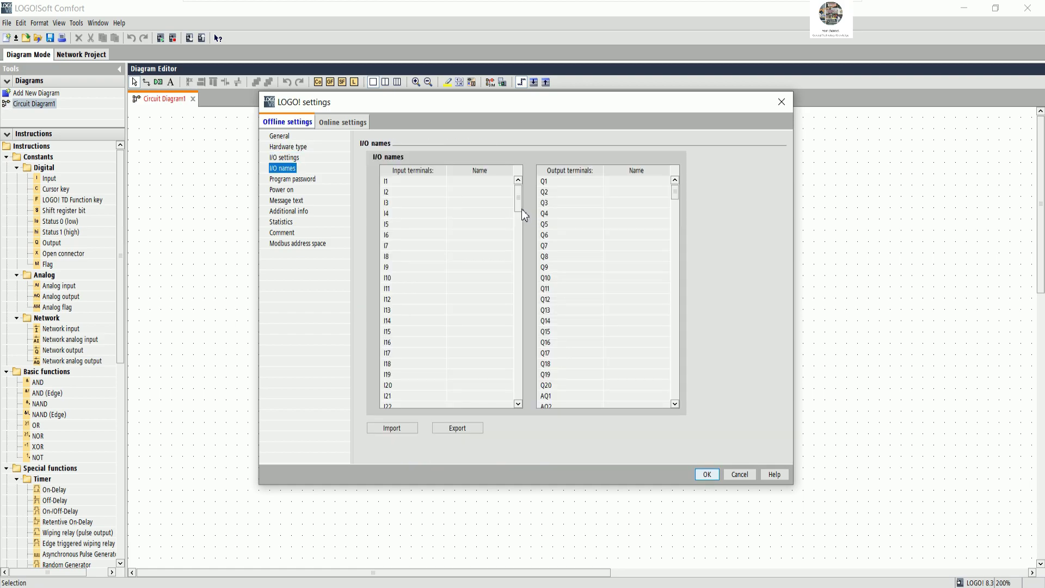
# Step: Name output terminal Q1 MOTOR1 and output terminal Q2 MOTOR2
pyautogui.click(620, 183)
pyautogui.click(620, 184)
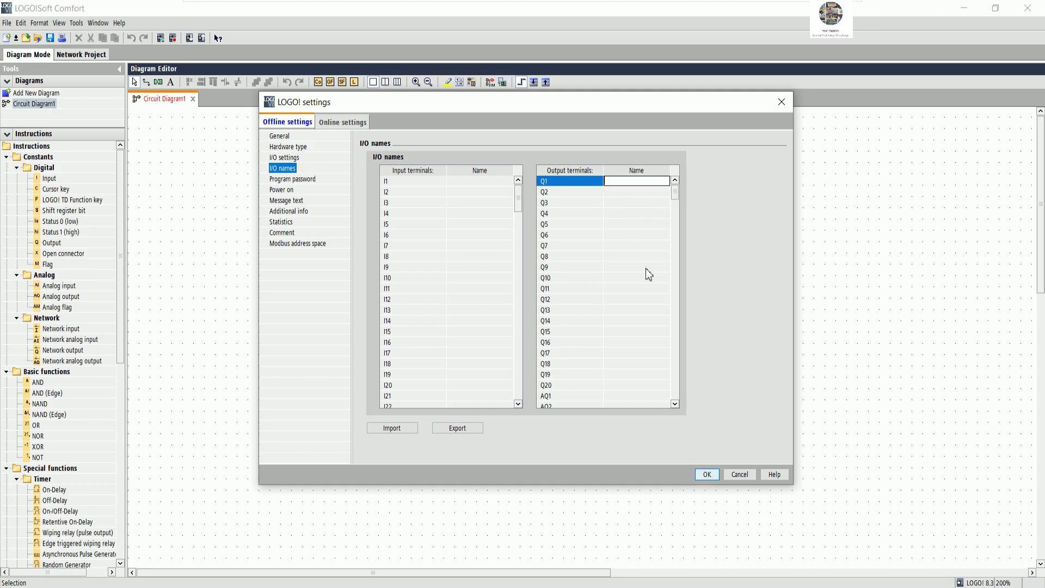
pyautogui.write('MOTOR1')
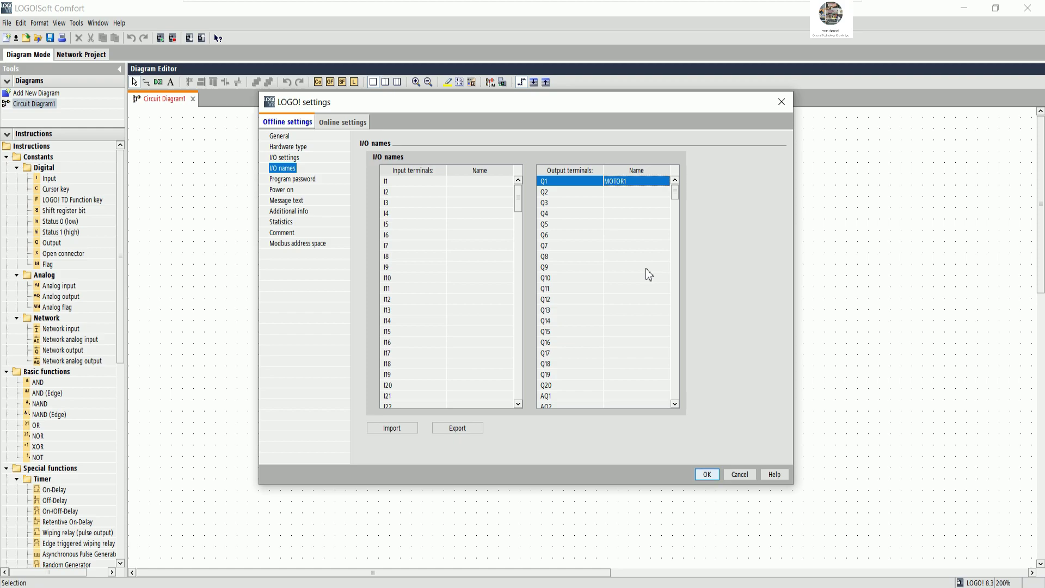
pyautogui.press('Return')
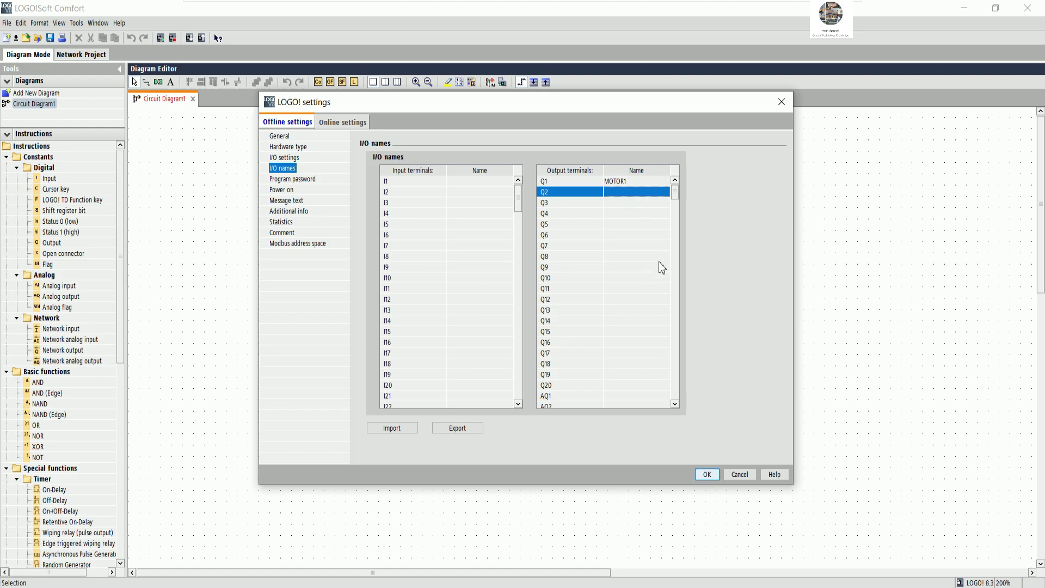
pyautogui.write('MOTOR2')
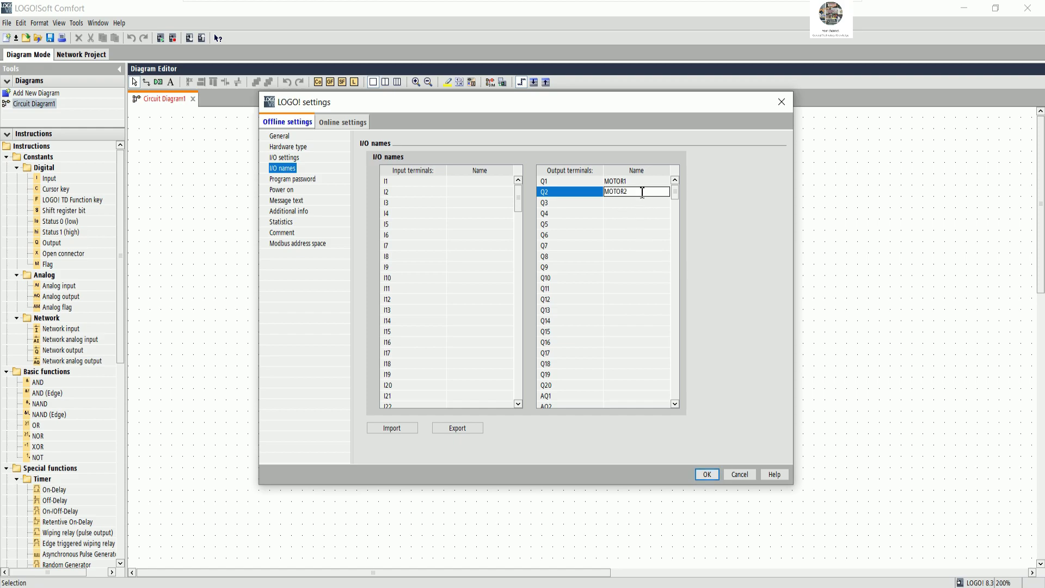
# Step: Extend the output names to MOTOR1 DR for Q1 and MOTOR2 DR for Q2
pyautogui.press('Up')
pyautogui.press('F2')
pyautogui.press('End')
pyautogui.write('DR')
pyautogui.press('Return')
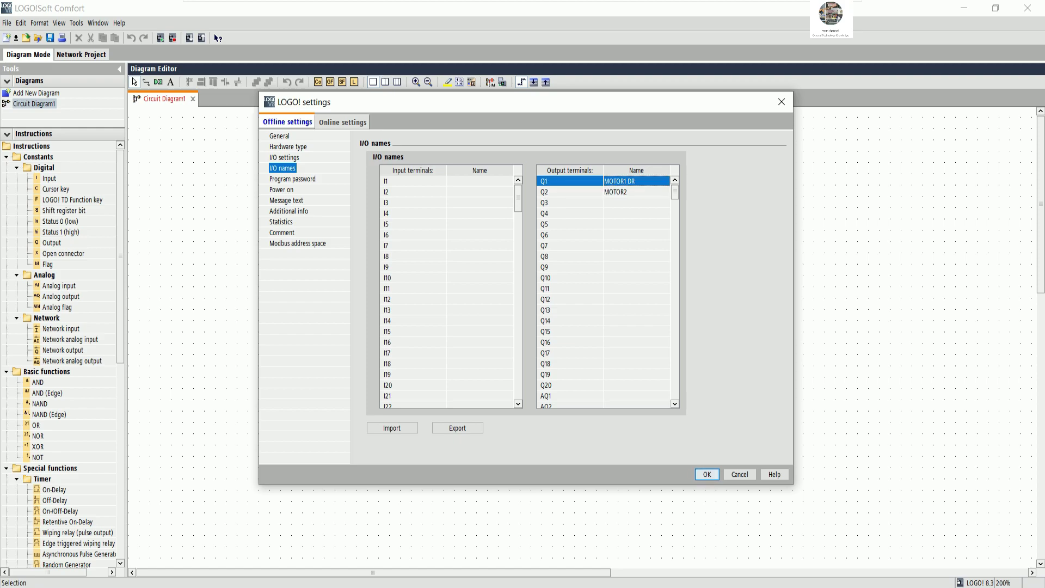
pyautogui.click(642, 188)
pyautogui.click(643, 191)
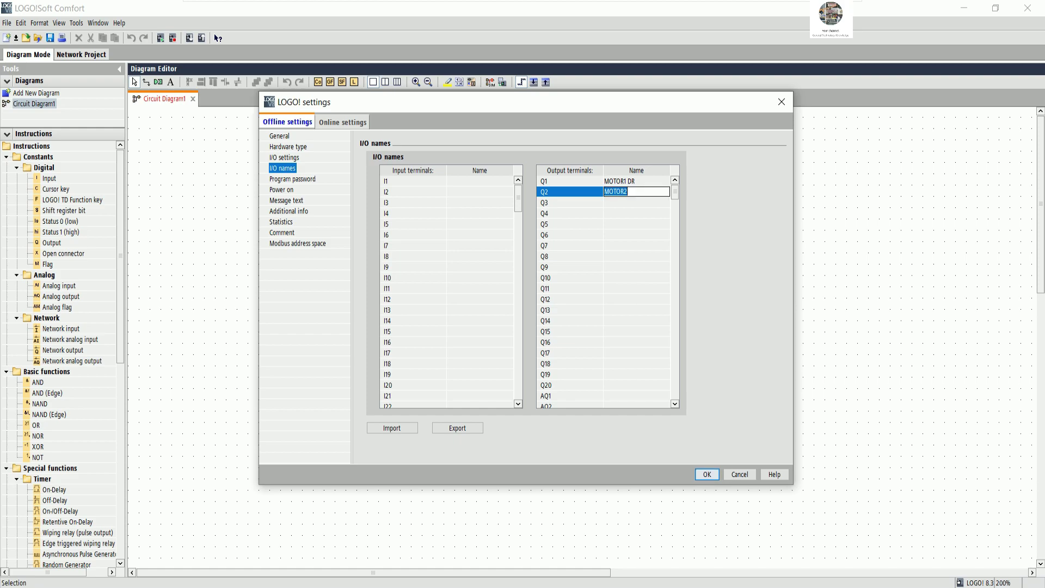
pyautogui.press('End')
pyautogui.write('DR')
pyautogui.press('Return')
# Step: Name output terminal Q3 MOTOR3 DR
pyautogui.click(630, 203)
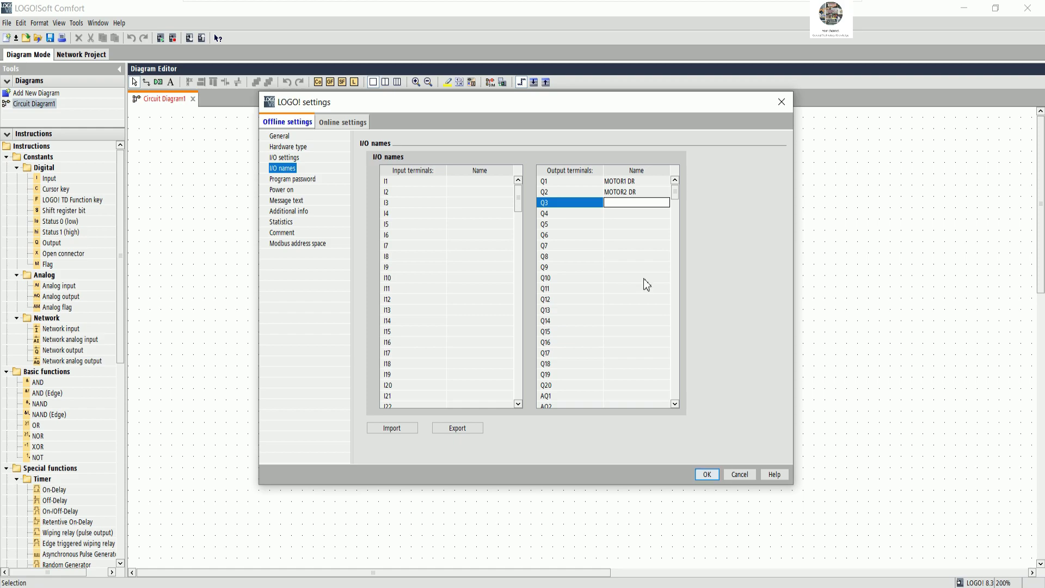
pyautogui.write('MOTOR3 DR')
pyautogui.press('Return')
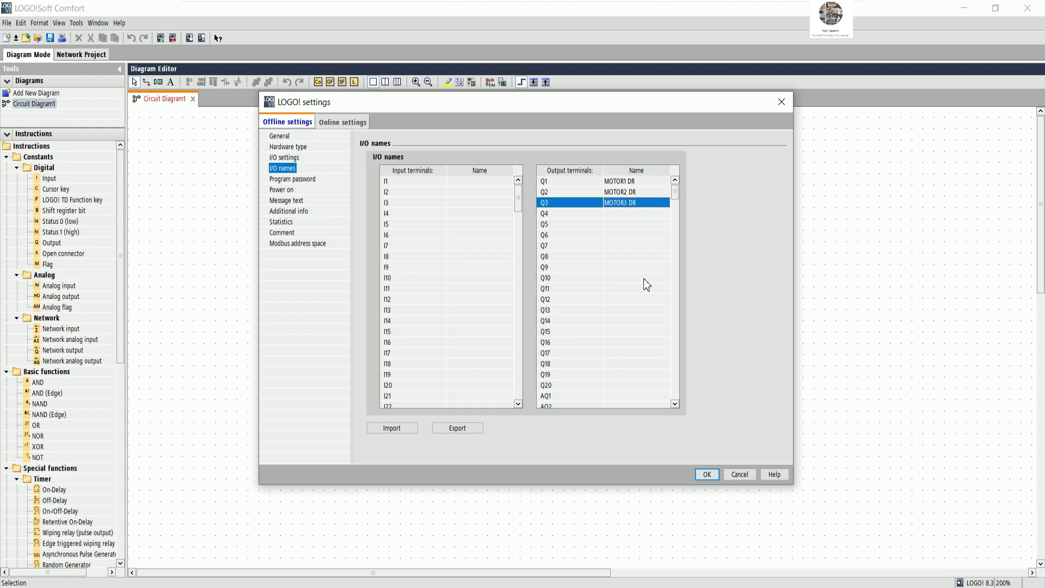
# Step: Name output terminal Q4 MOTOR4 DR
pyautogui.click(636, 213)
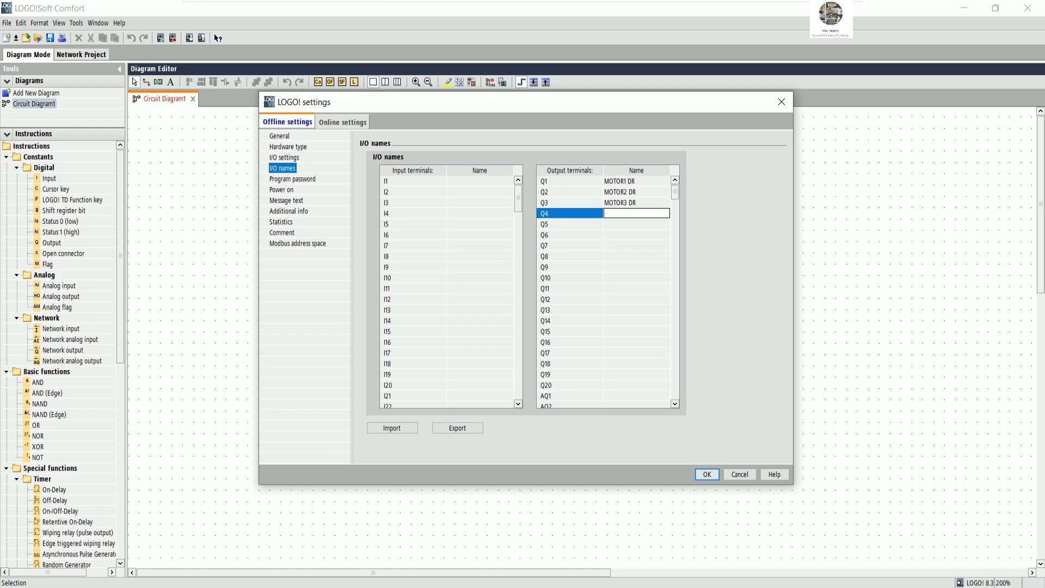
pyautogui.write('MOTOR4 DR')
pyautogui.press('Return')
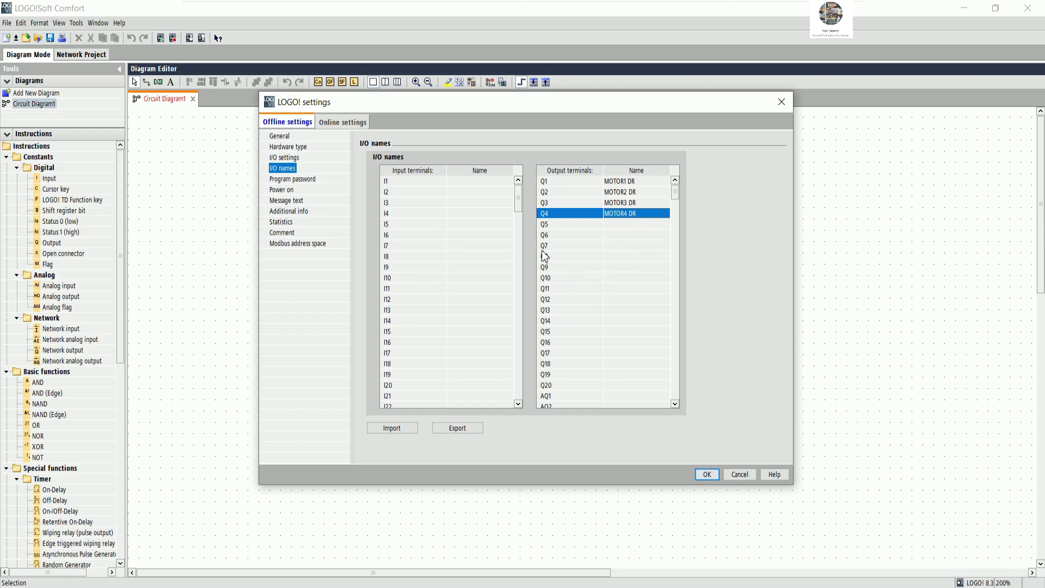
pyautogui.moveTo(518, 212); pyautogui.dragTo(532, 241)
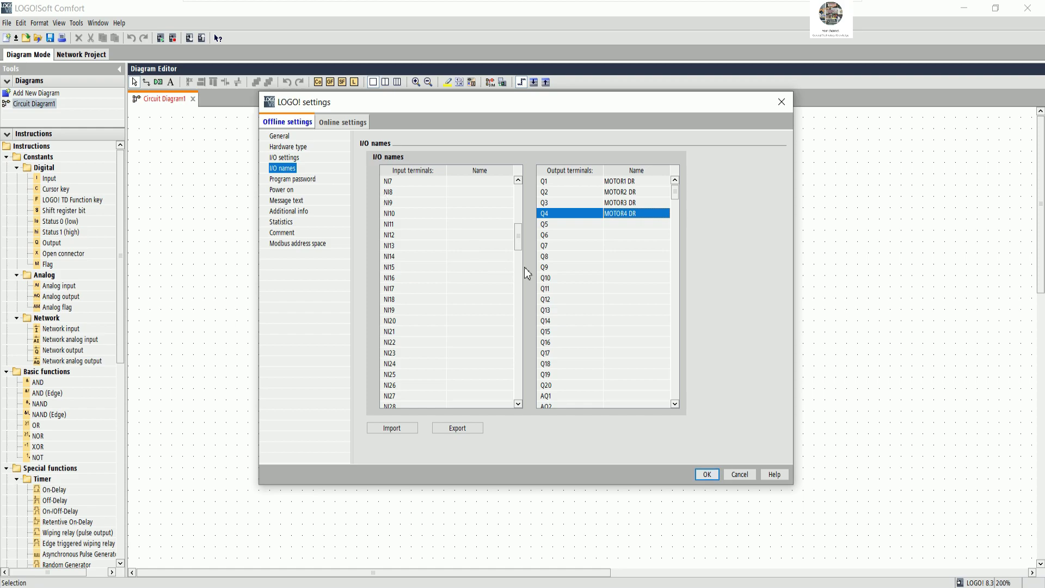
pyautogui.moveTo(518, 244); pyautogui.dragTo(521, 227)
pyautogui.scroll(-7, 521, 227)
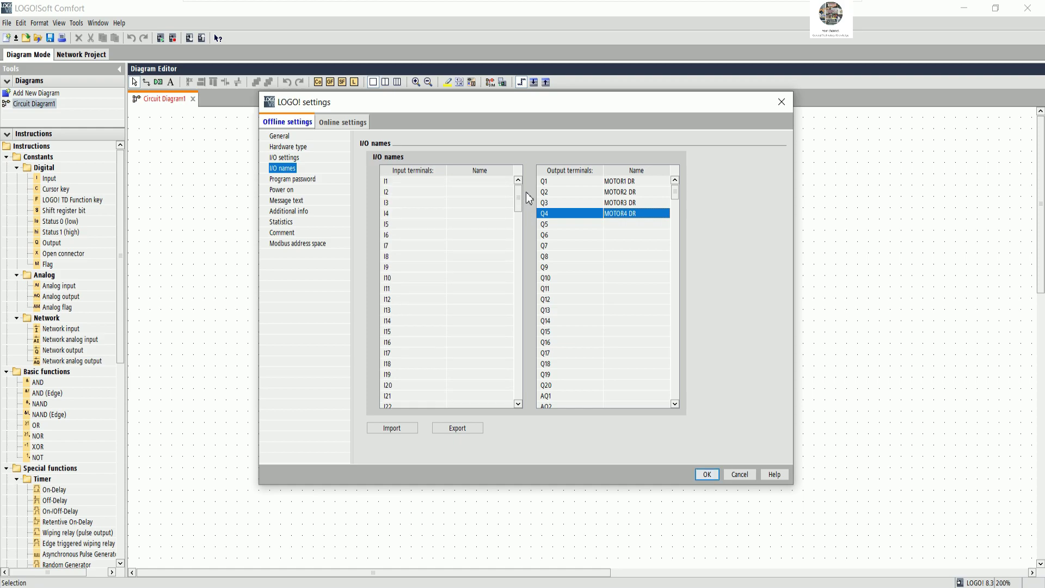
pyautogui.scroll(5, 526, 259)
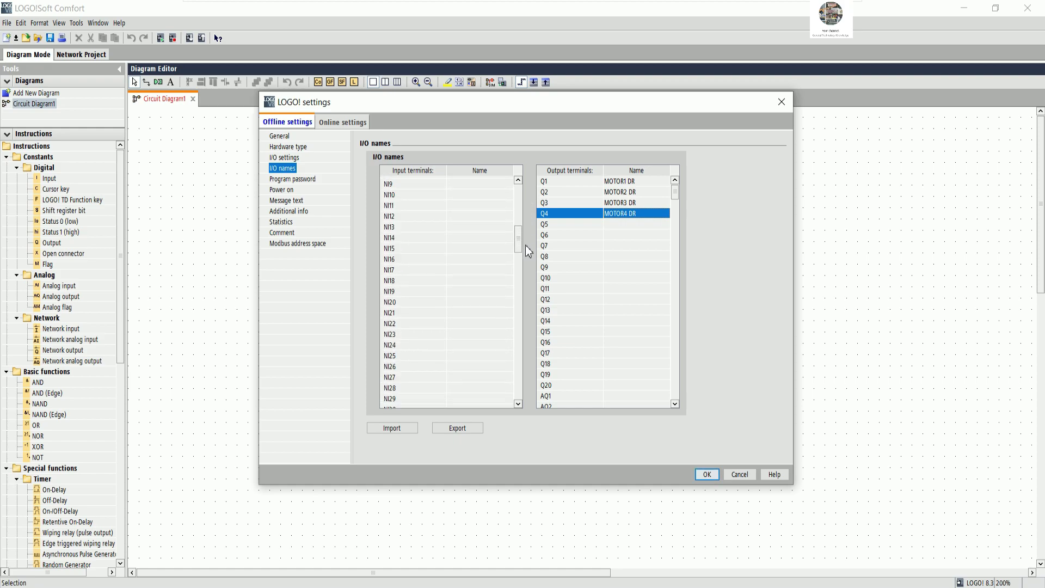
pyautogui.moveTo(527, 241); pyautogui.dragTo(523, 407)
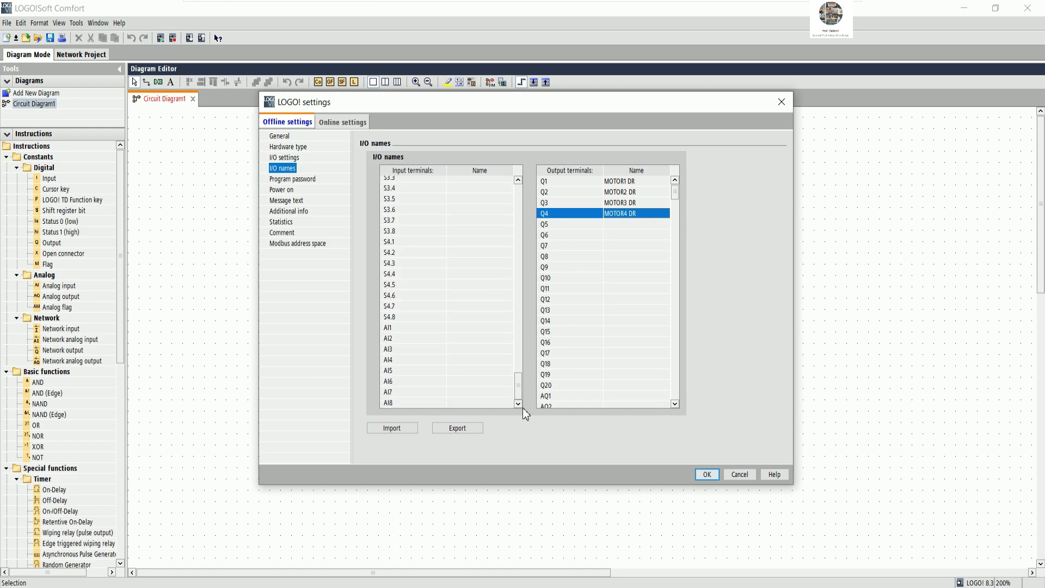
# Step: Name flag M1 START MOTOR1 and flag M2 STOP MOTOR1 in the output terminals table
pyautogui.moveTo(674, 198); pyautogui.dragTo(671, 315)
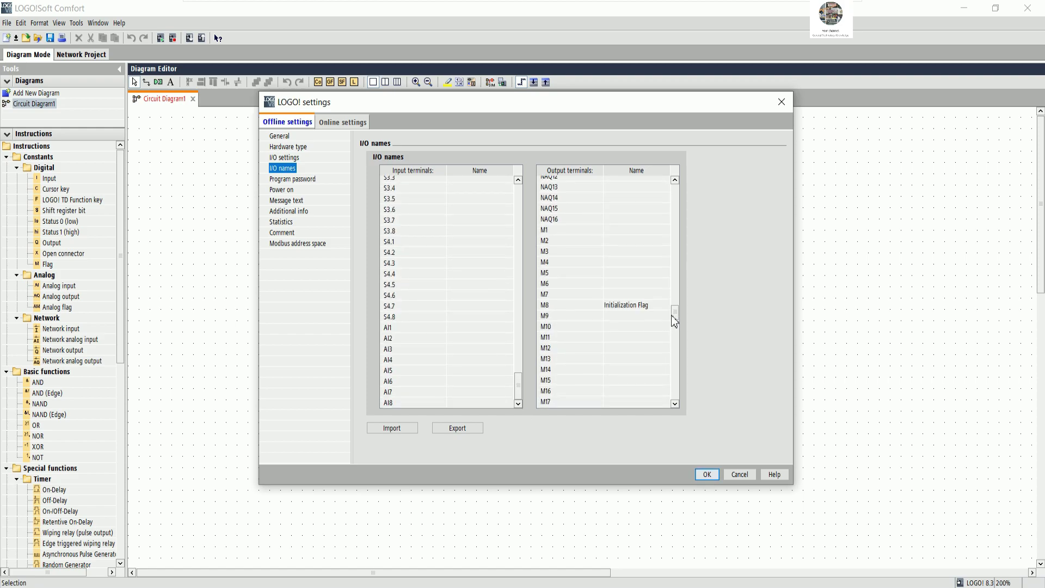
pyautogui.click(625, 230)
pyautogui.click(626, 229)
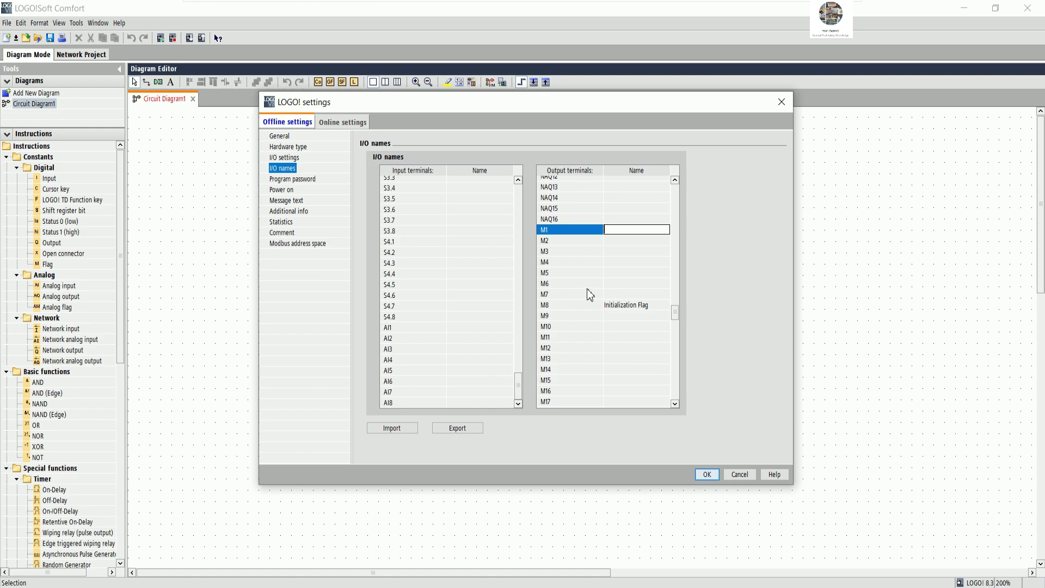
pyautogui.write('START MOTOR1')
pyautogui.press('Return')
pyautogui.press('Down')
pyautogui.press('Return')
pyautogui.write('STOP MOT')
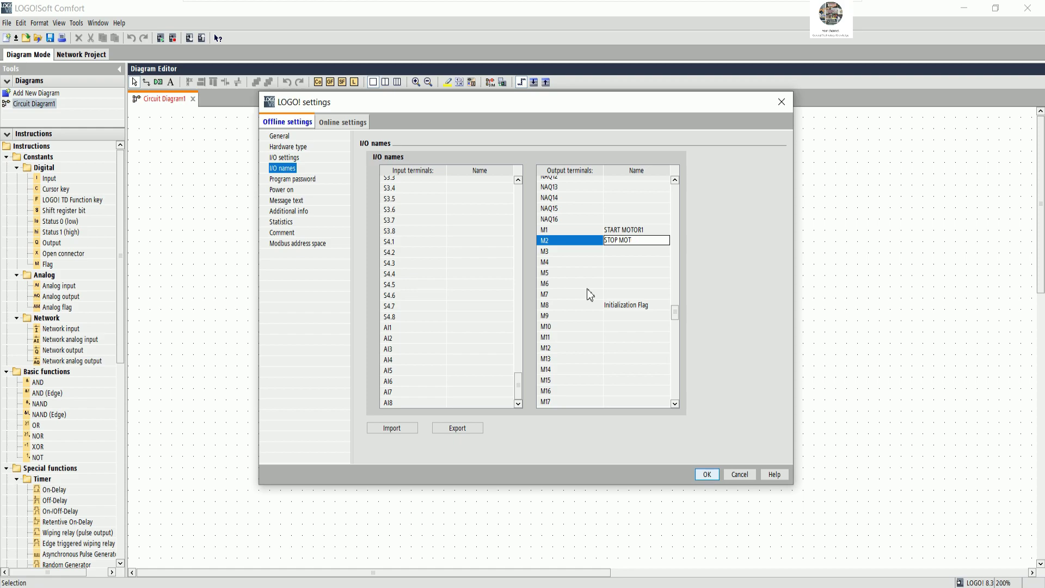
pyautogui.write('OR1')
pyautogui.press('Down')
# Step: Name flag M3 START MOTOR2 and flag M4 STOP MOTOR2
pyautogui.press('Return')
pyautogui.write('ST')
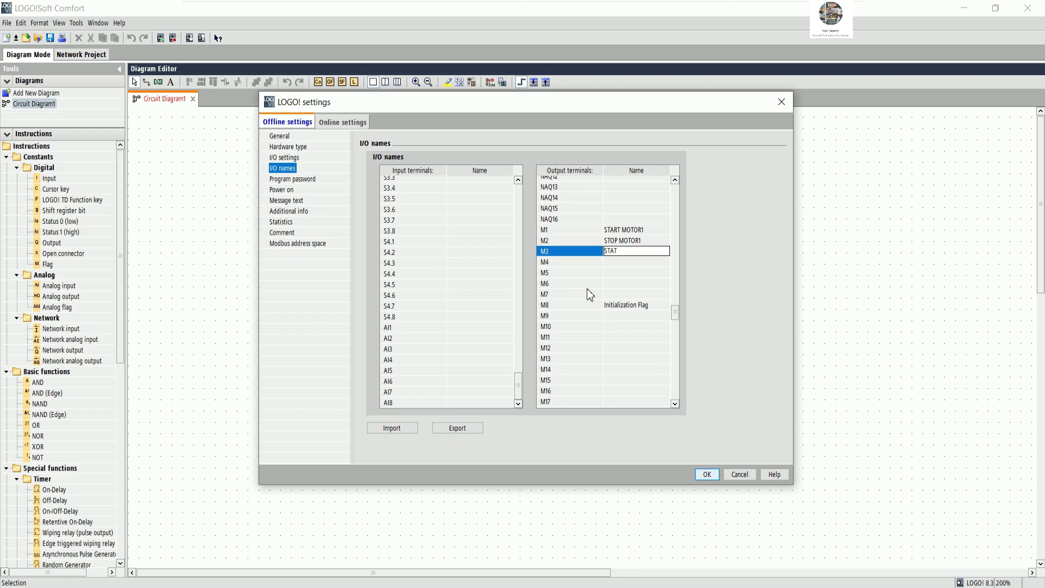
pyautogui.write('ART MTOR')
pyautogui.press('BackSpace')
pyautogui.write('OR')
pyautogui.write('STO')
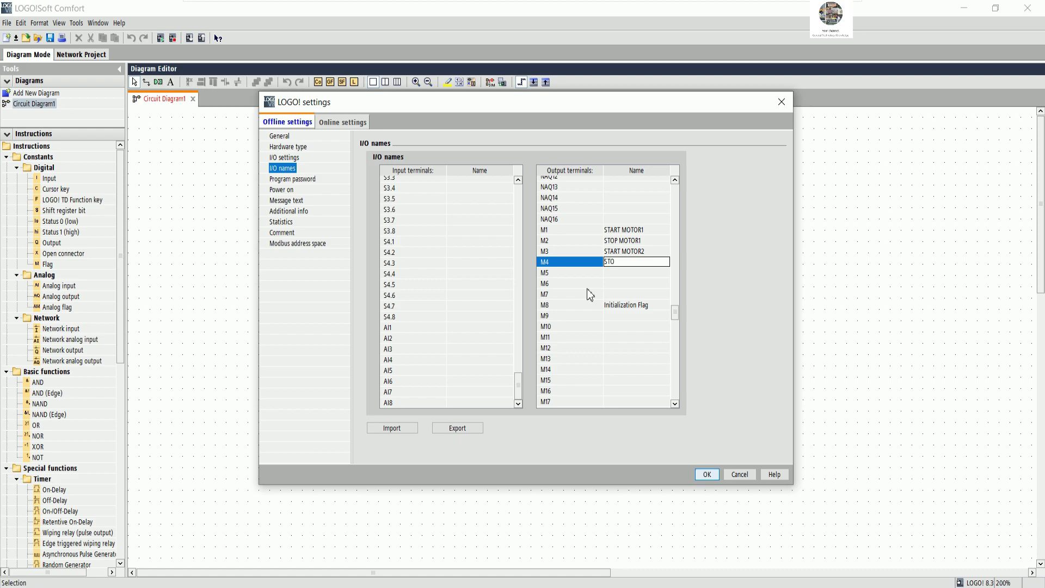
pyautogui.write('P MOTOR2')
pyautogui.press('Return')
# Step: Name flag M5 START MOTOR3 and flag M6 STOP MOTOR3
pyautogui.write('START MOTOR3')
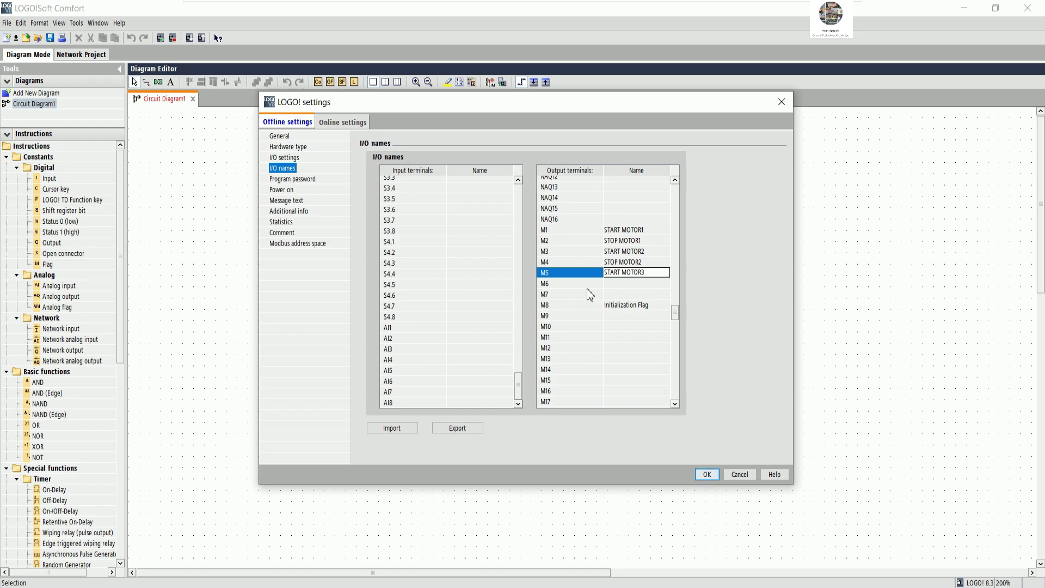
pyautogui.press('Return')
pyautogui.write('STOP')
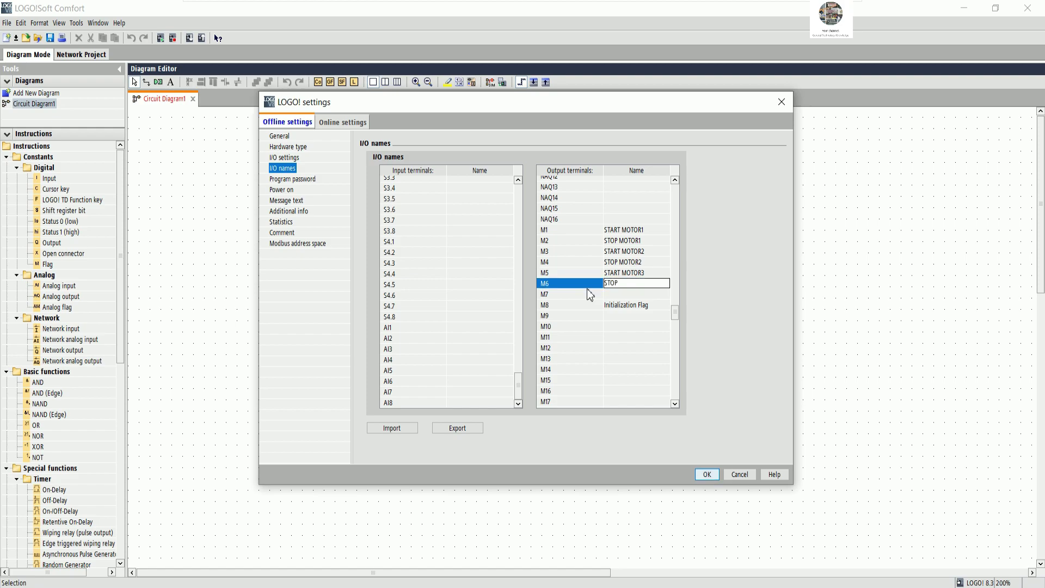
pyautogui.write(' MOTOR3')
pyautogui.press('Return')
# Step: Name flag M7 START MOTOR4 and flag M9 STOP MOTOR4, skipping M8, and accept the settings
pyautogui.write('START')
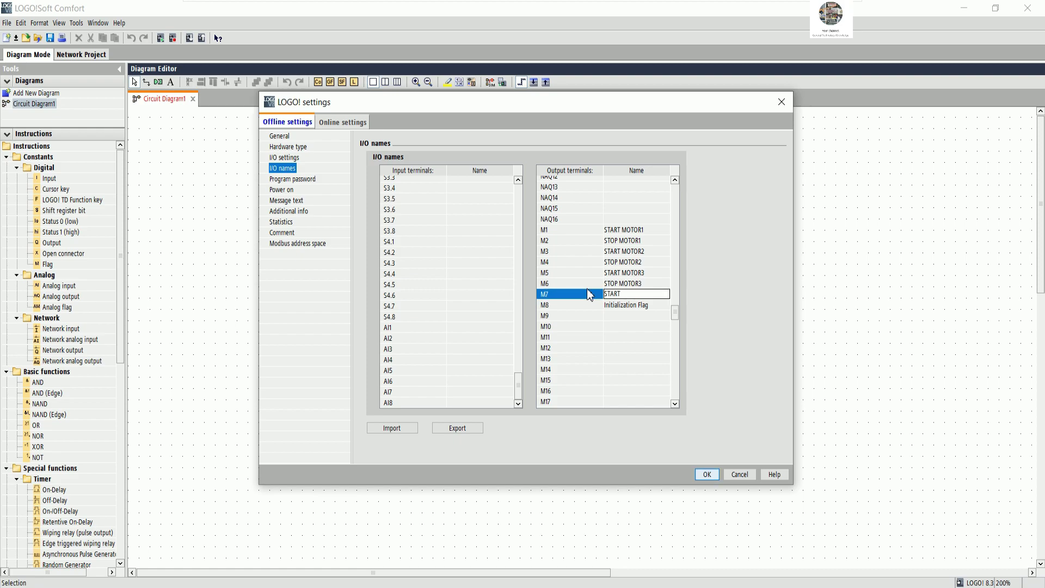
pyautogui.write(' MOTOR3')
pyautogui.press('BackSpace')
pyautogui.write('4')
pyautogui.press('Return')
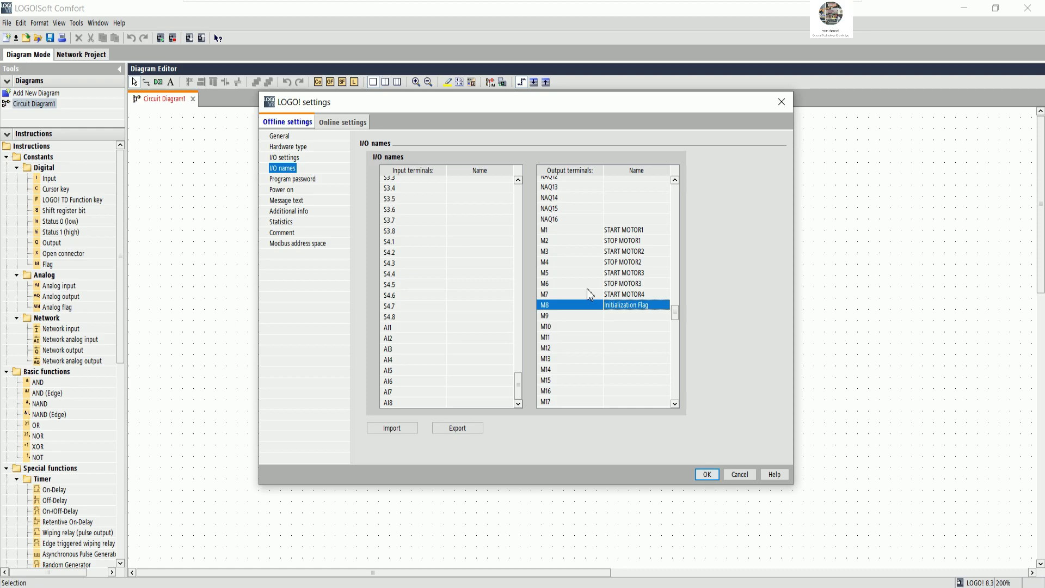
pyautogui.click(609, 315)
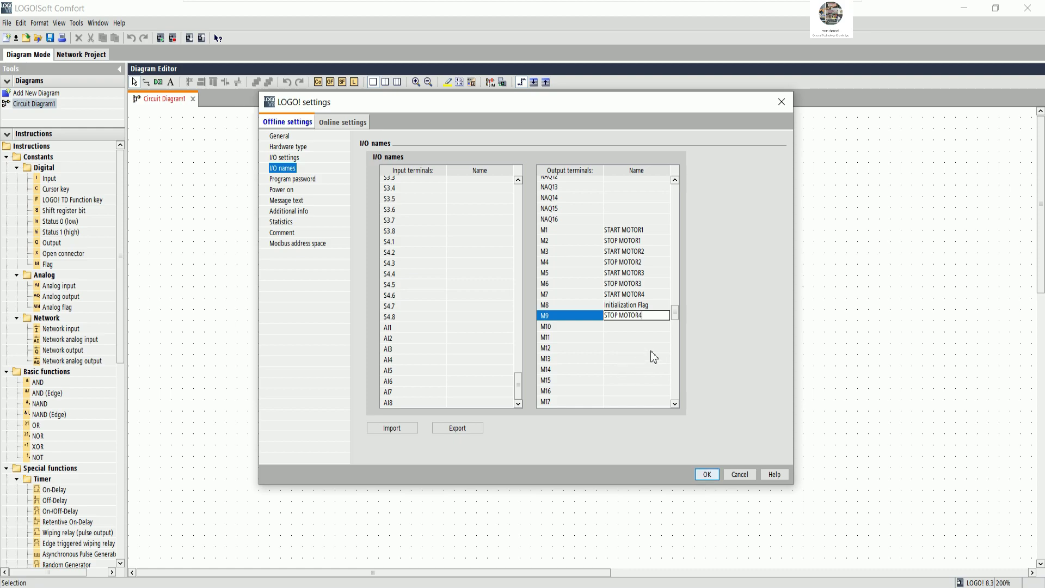
pyautogui.press('Return')
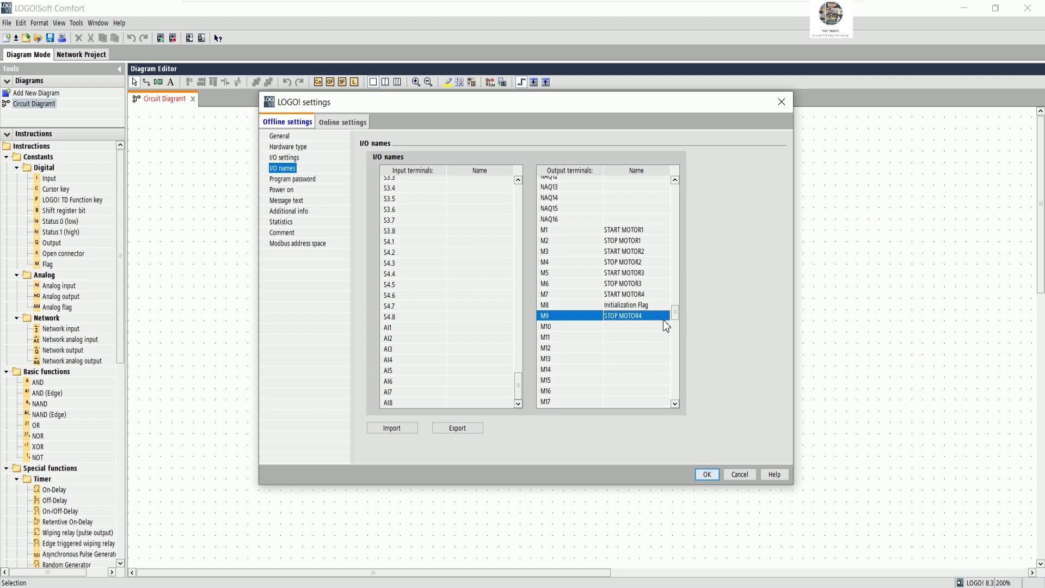
pyautogui.moveTo(674, 312); pyautogui.dragTo(689, 195)
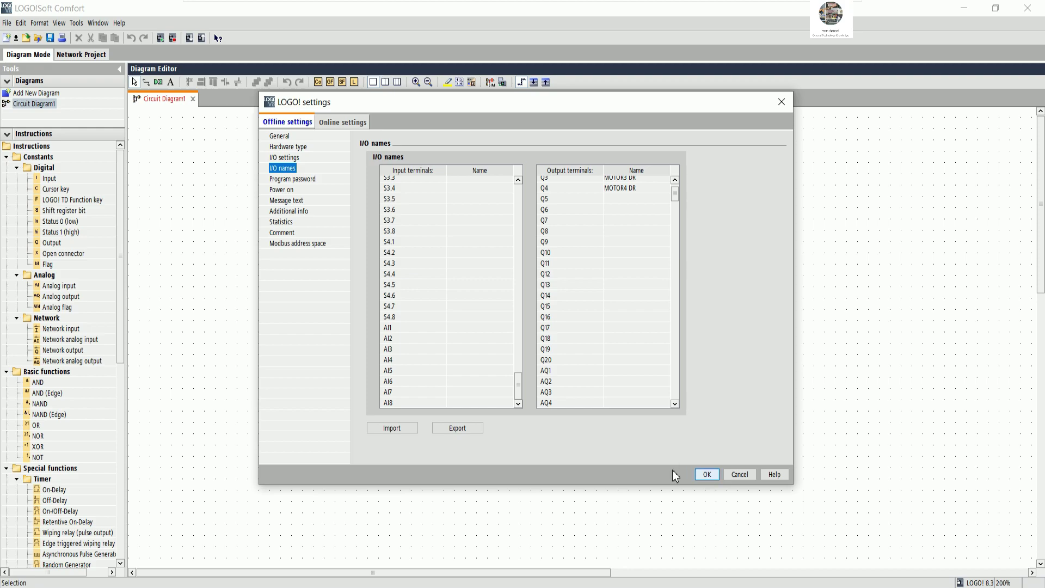
pyautogui.click(707, 474)
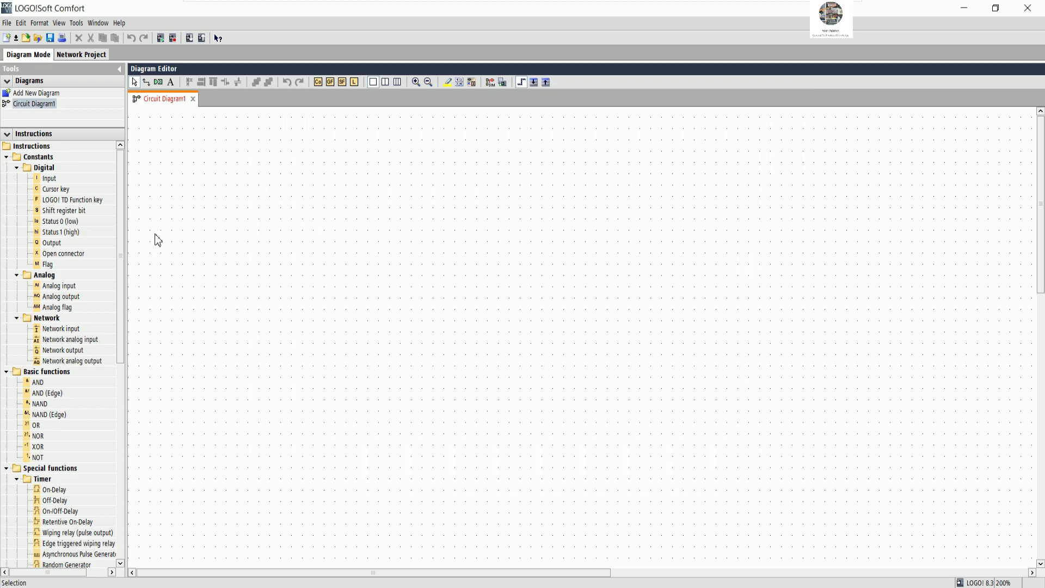
# Step: Place a Latching Relay block in the upper middle of the circuit diagram, leaving space around it
pyautogui.moveTo(121, 294); pyautogui.dragTo(132, 506)
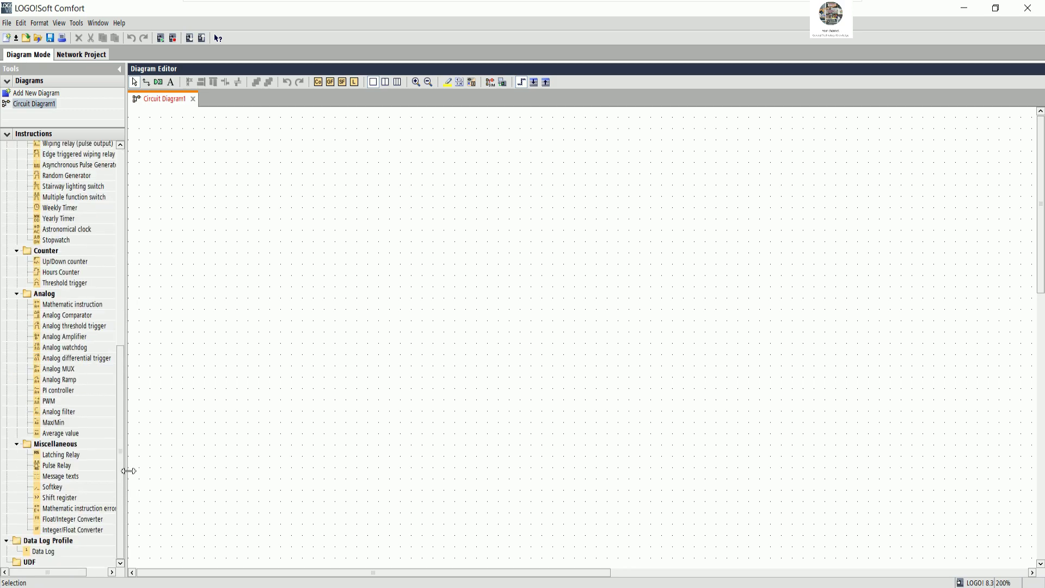
pyautogui.click(52, 457)
pyautogui.click(443, 135)
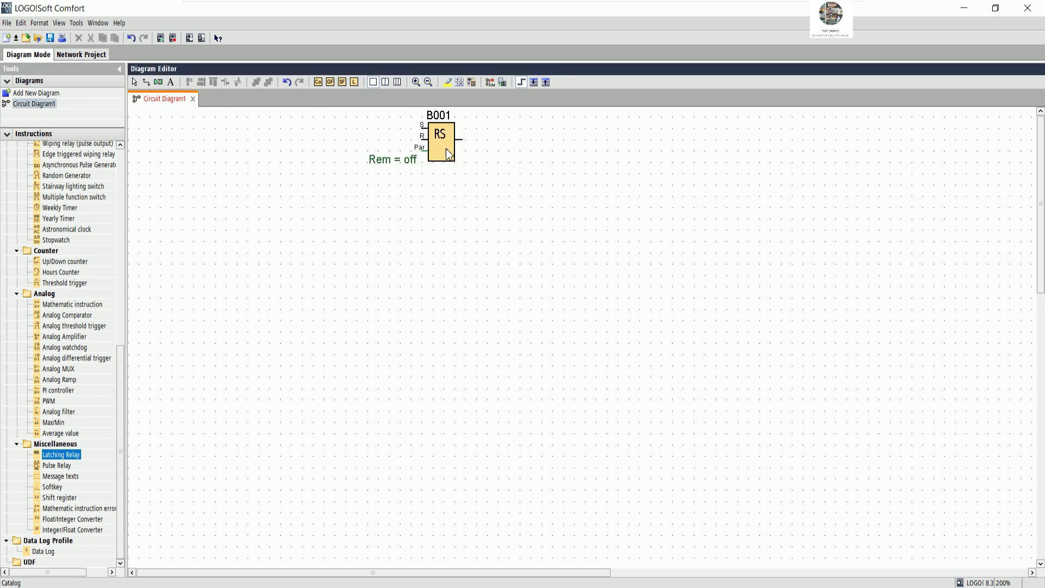
pyautogui.moveTo(448, 155); pyautogui.dragTo(481, 199)
pyautogui.click(426, 289)
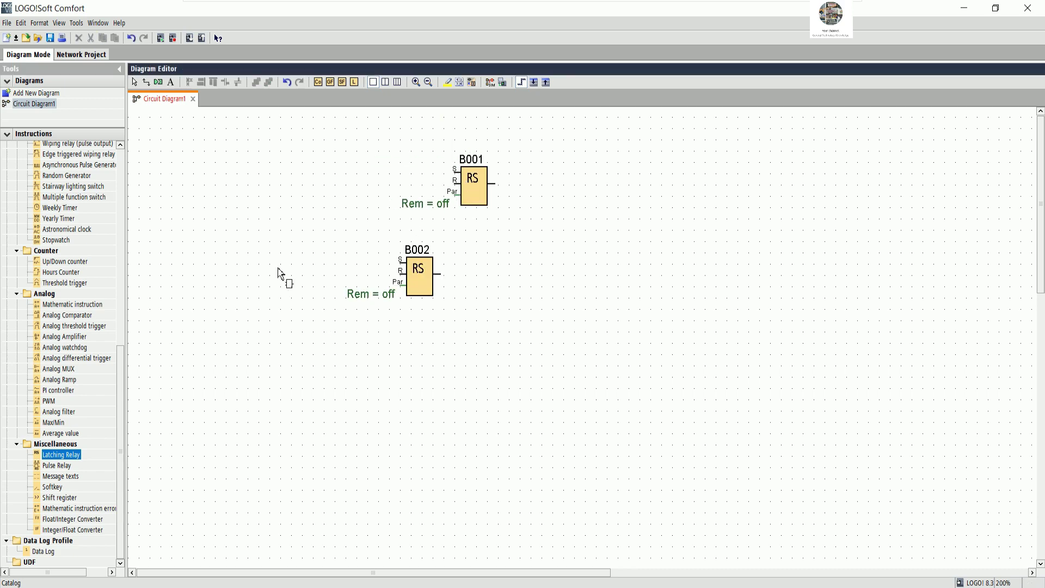
pyautogui.press('Escape')
pyautogui.click(425, 294)
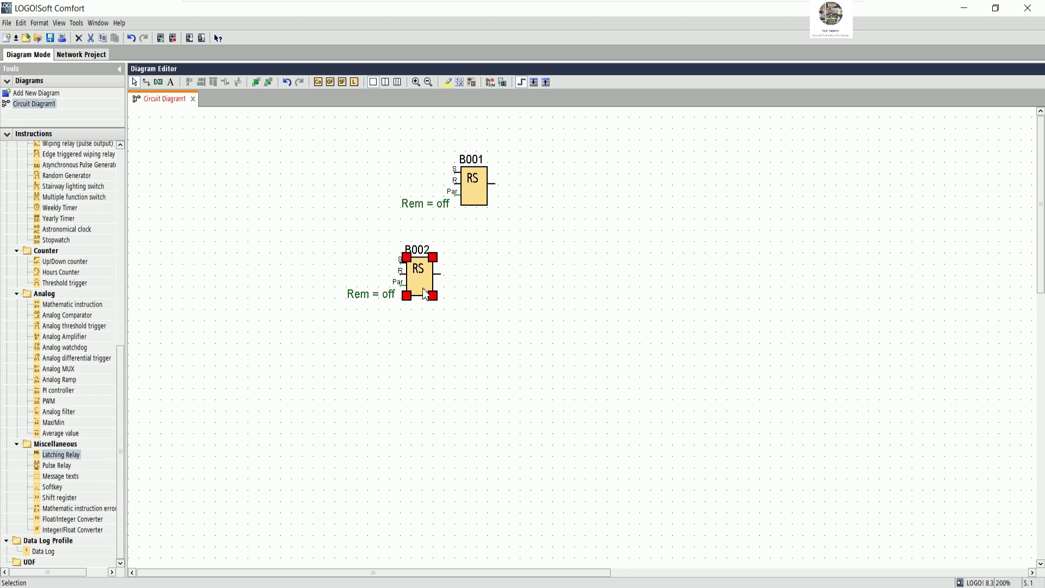
pyautogui.press('Delete')
# Step: Place a flag block for START MOTOR1 to the left of the latching relay
pyautogui.moveTo(123, 371); pyautogui.dragTo(131, 166)
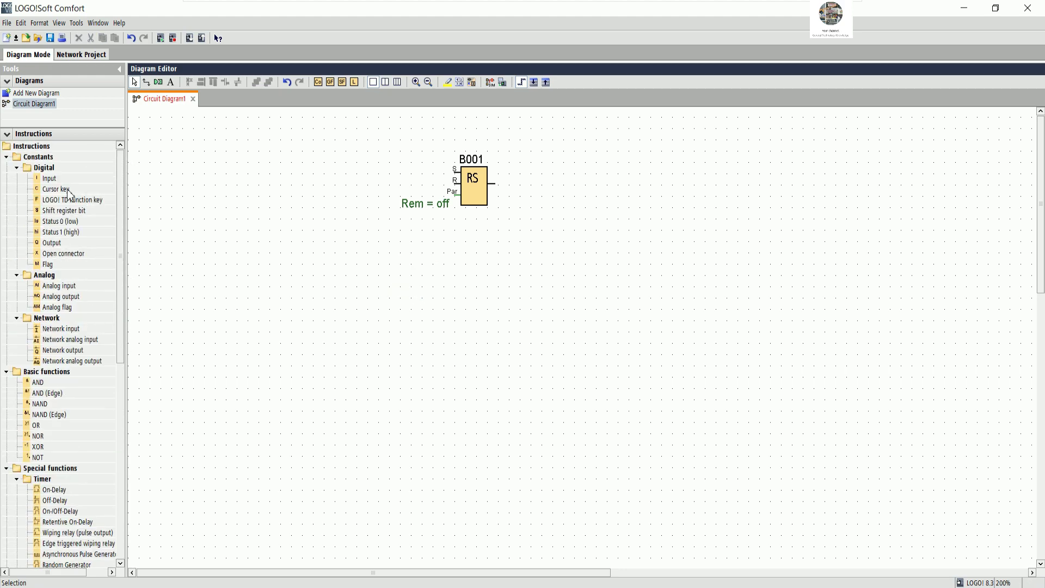
pyautogui.click(48, 265)
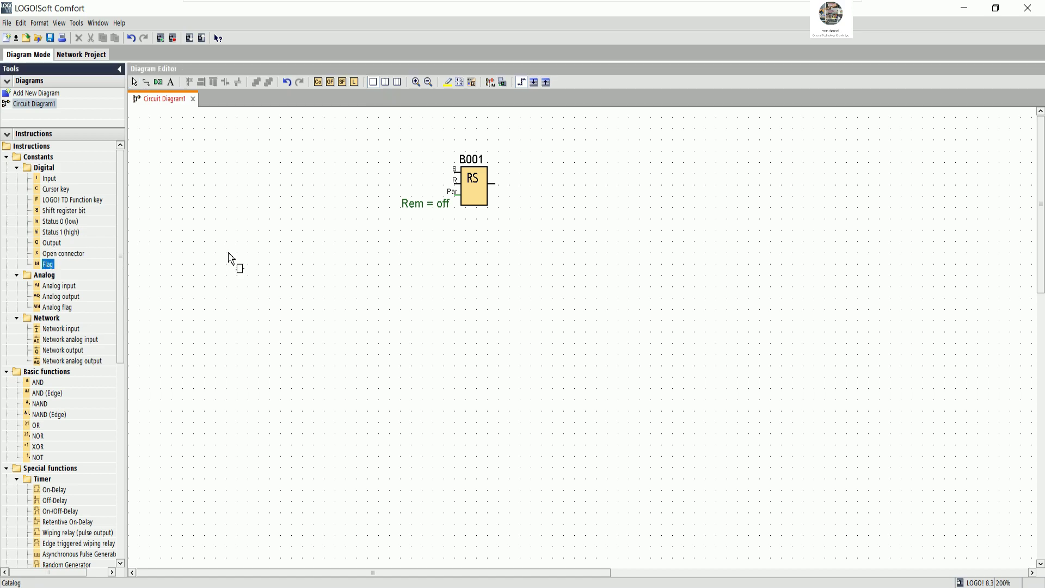
pyautogui.click(193, 159)
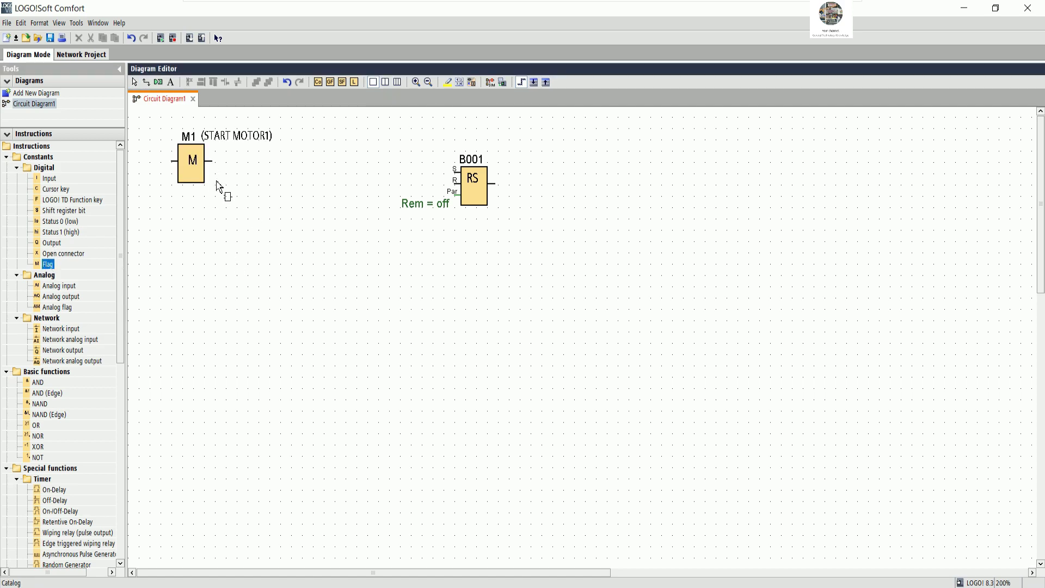
pyautogui.press('Escape')
# Step: Move the latching relay closer to the START MOTOR1 flag and wire the flag's output to the relay's S input
pyautogui.click(471, 203)
pyautogui.moveTo(472, 203); pyautogui.dragTo(359, 182)
pyautogui.click(360, 183)
pyautogui.moveTo(210, 161); pyautogui.dragTo(326, 140)
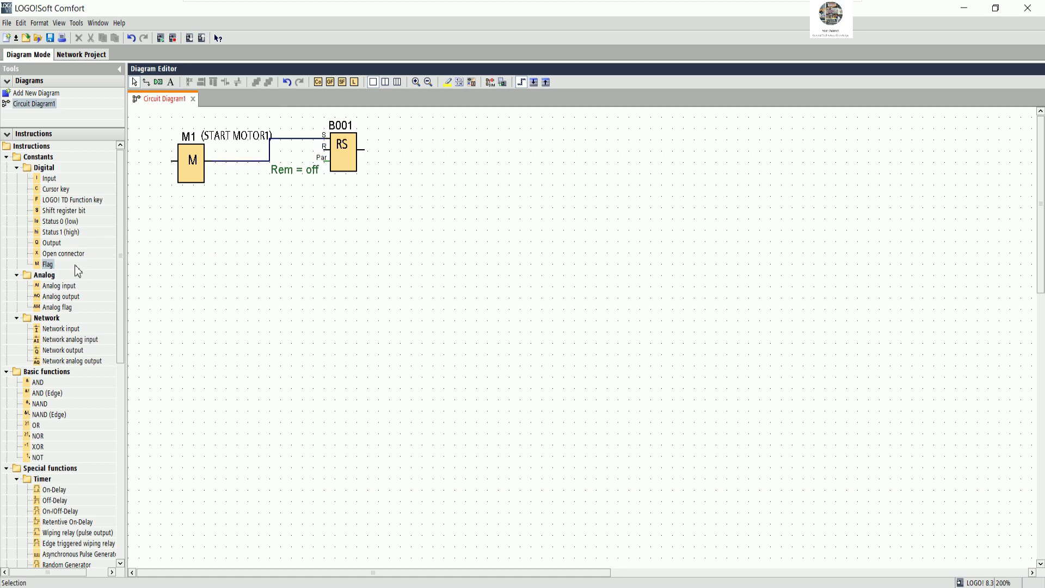
# Step: Add flag M2 (STOP MOTOR1) below M1, wire it to the relay's R input and align the relay's S input with M1
pyautogui.moveTo(59, 266)
pyautogui.mouseDown()
pyautogui.moveTo(100, 263)
pyautogui.moveTo(192, 220)
pyautogui.moveTo(182, 206)
pyautogui.moveTo(299, 182)
pyautogui.moveTo(331, 157)
pyautogui.moveTo(360, 193)
pyautogui.mouseUp()
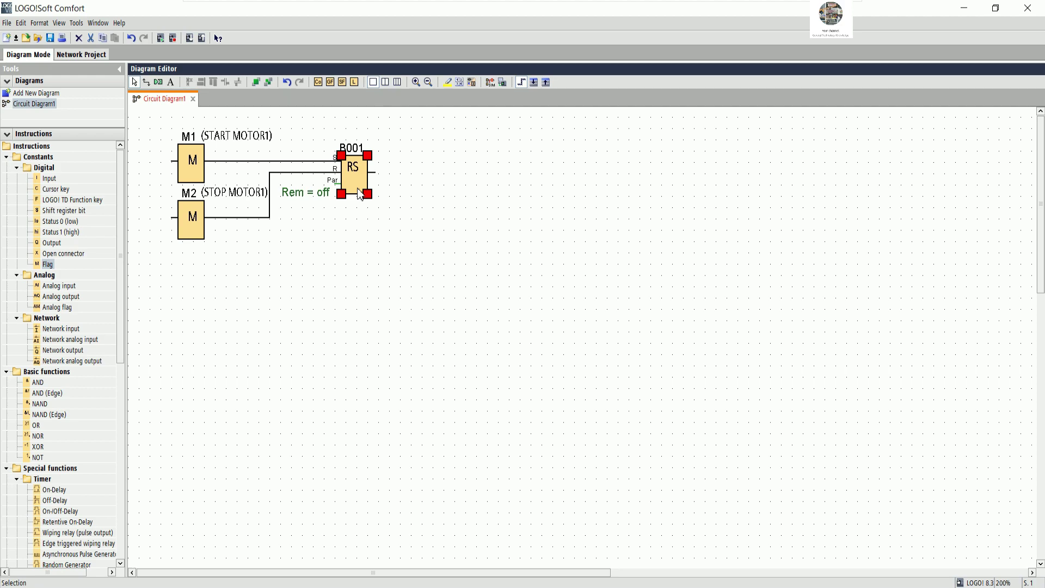
pyautogui.click(346, 270)
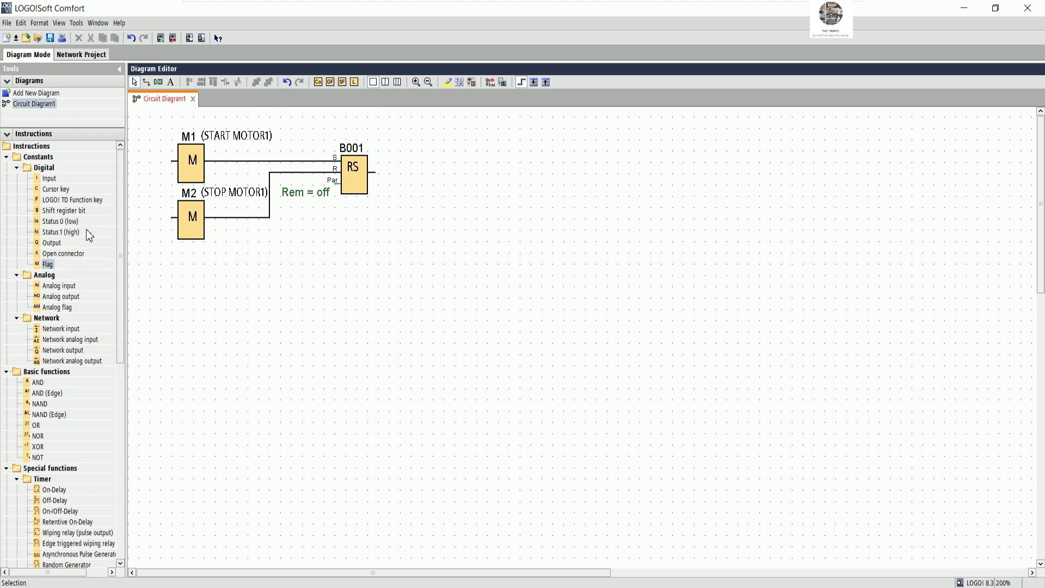
# Step: Place output Q1 (MOTOR1 DR) to the right of the latching relay and wire the relay's output to it
pyautogui.click(52, 243)
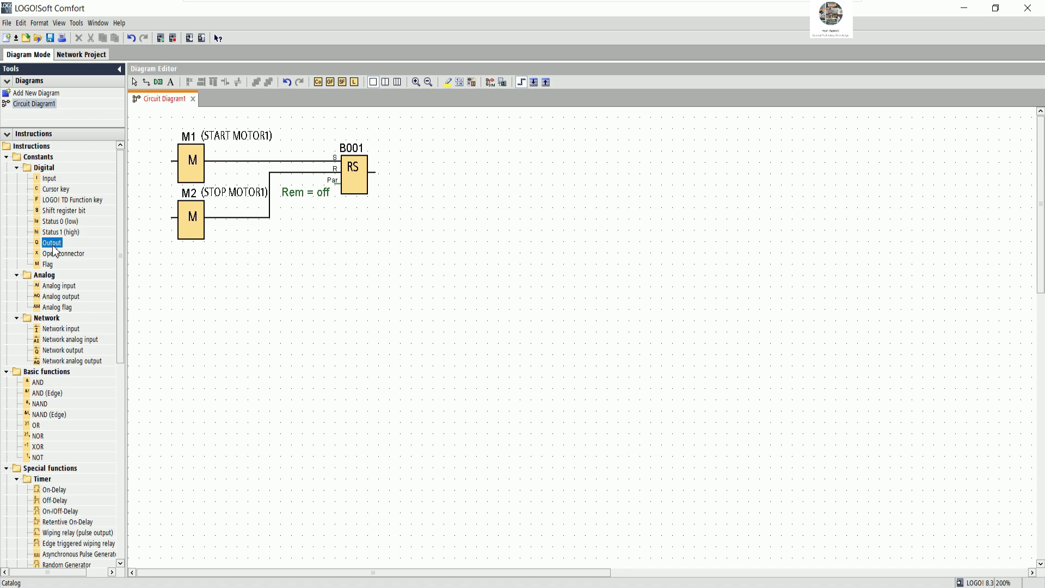
pyautogui.click(439, 174)
pyautogui.moveTo(375, 172); pyautogui.dragTo(424, 172)
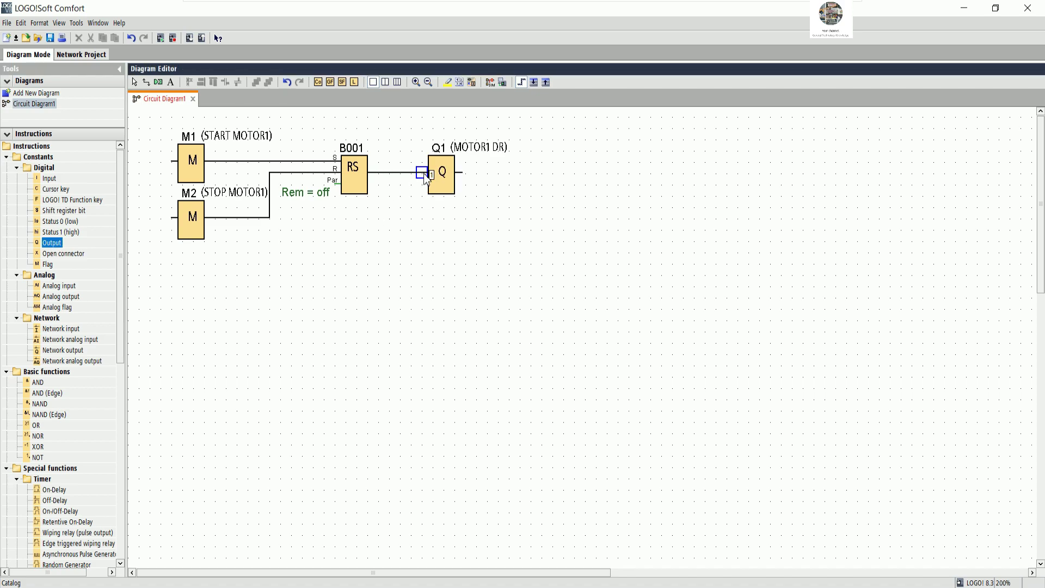
pyautogui.press('Escape')
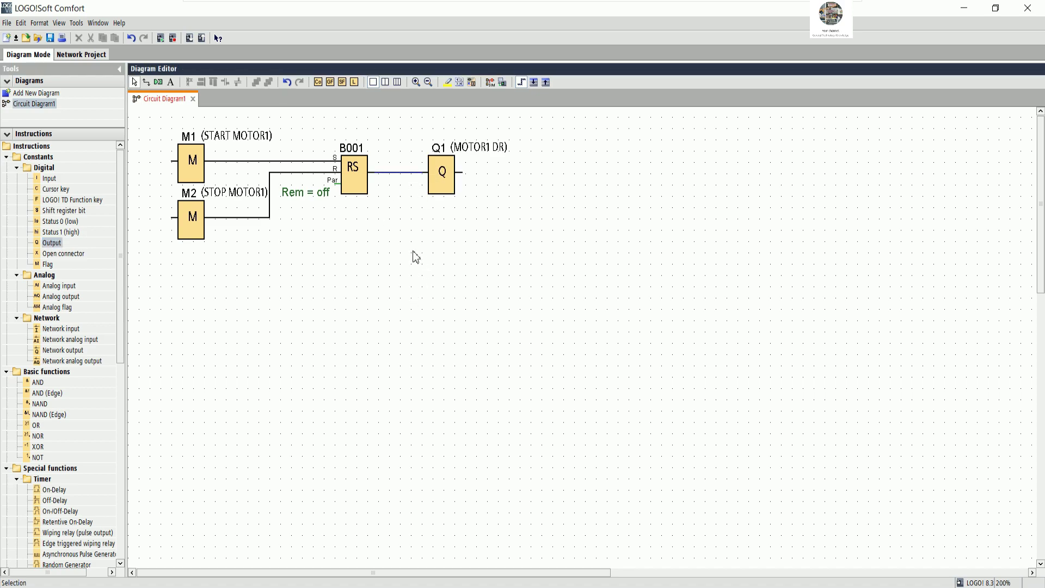
# Step: Duplicate the complete motor 1 network twice and stack the copies beneath it for motors 2 and 3
pyautogui.moveTo(606, 309); pyautogui.dragTo(141, 118)
pyautogui.hotkey('ctrl', 'c')
pyautogui.hotkey('ctrl', 'v')
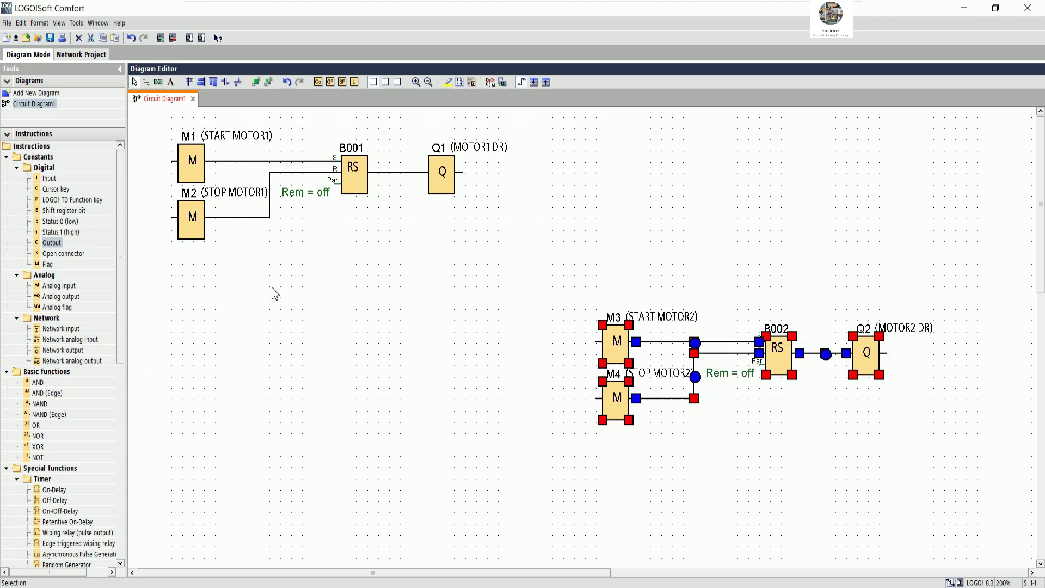
pyautogui.moveTo(624, 369); pyautogui.dragTo(197, 296)
pyautogui.hotkey('ctrl', 'v')
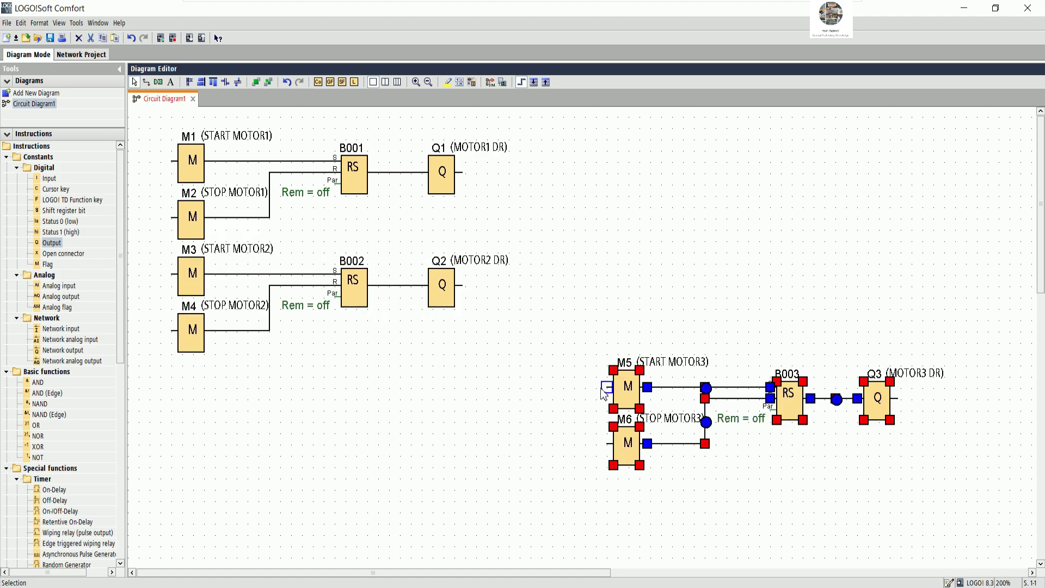
pyautogui.moveTo(632, 407); pyautogui.dragTo(201, 416)
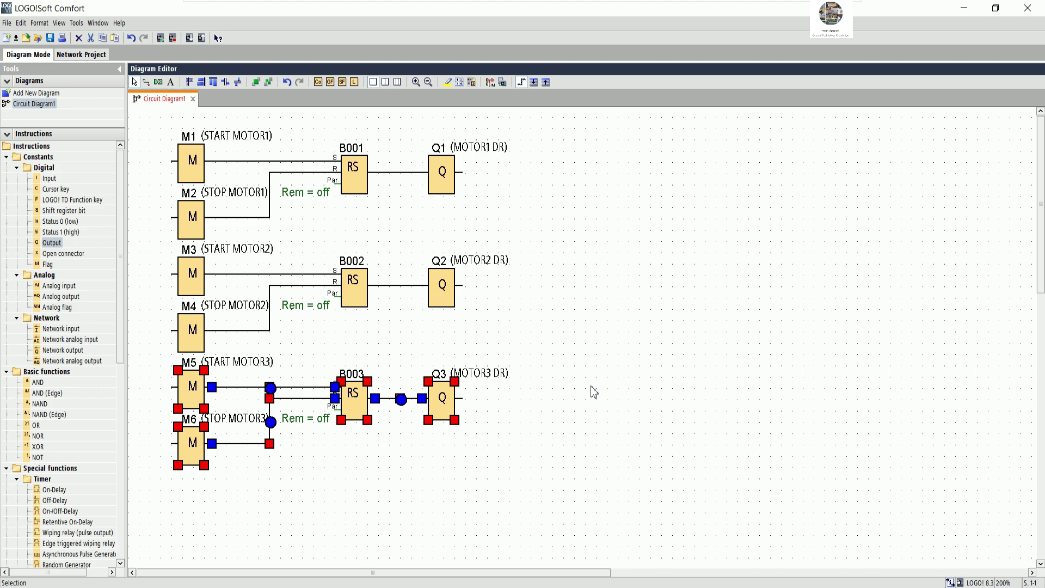
# Step: Paste another copy of the motor network and place it beneath the motor 3 network for motor 4
pyautogui.hotkey('ctrl', 'v')
pyautogui.moveTo(632, 447); pyautogui.dragTo(195, 520)
pyautogui.scroll(-4, 546, 366)
pyautogui.click(552, 396)
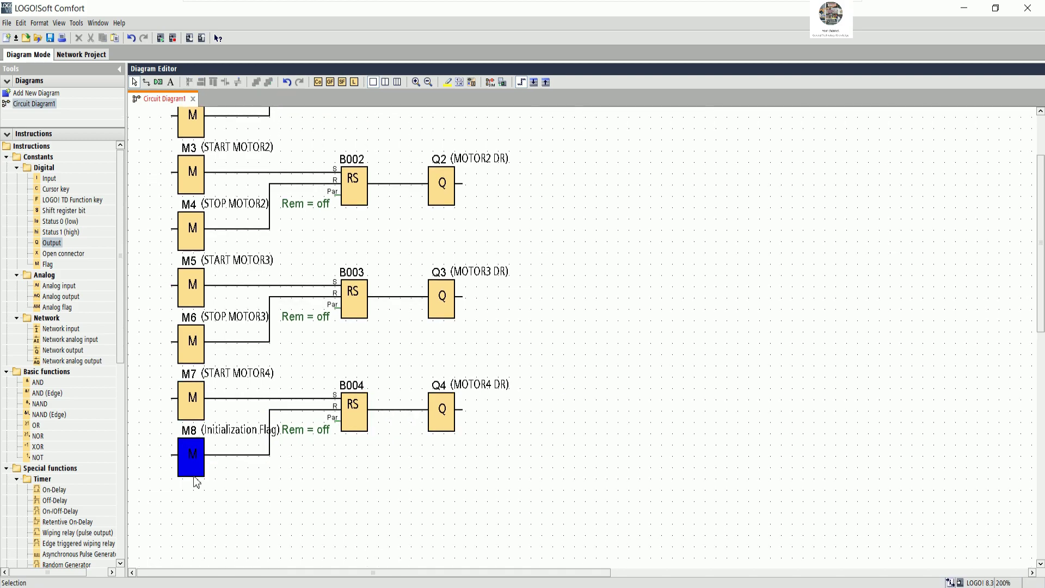
# Step: Change the flag number of motor 4's stop flag to M9 instead of the initialization flag
pyautogui.doubleClick(194, 462)
pyautogui.click(484, 223)
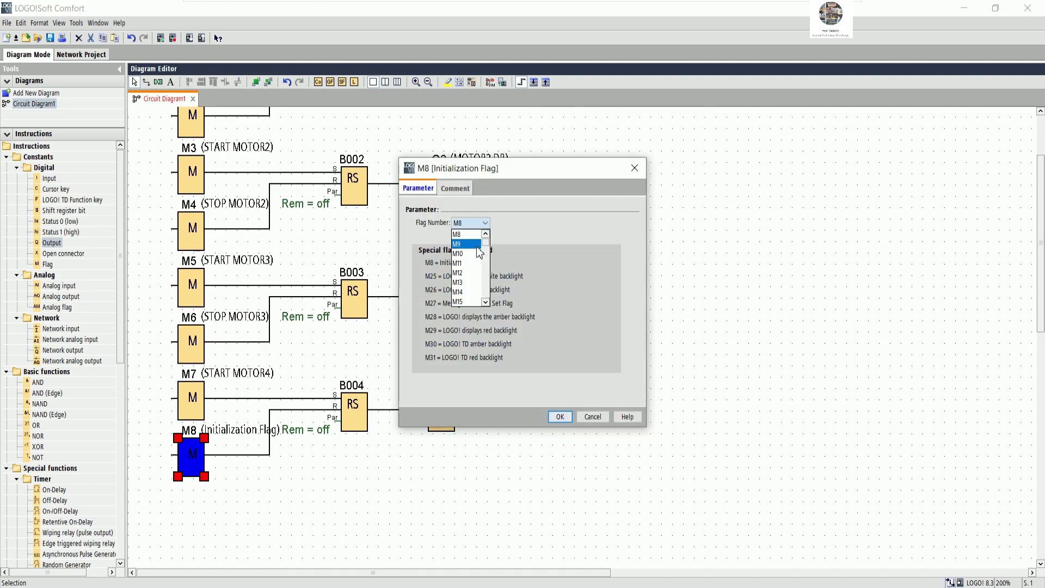
pyautogui.click(469, 252)
pyautogui.click(557, 417)
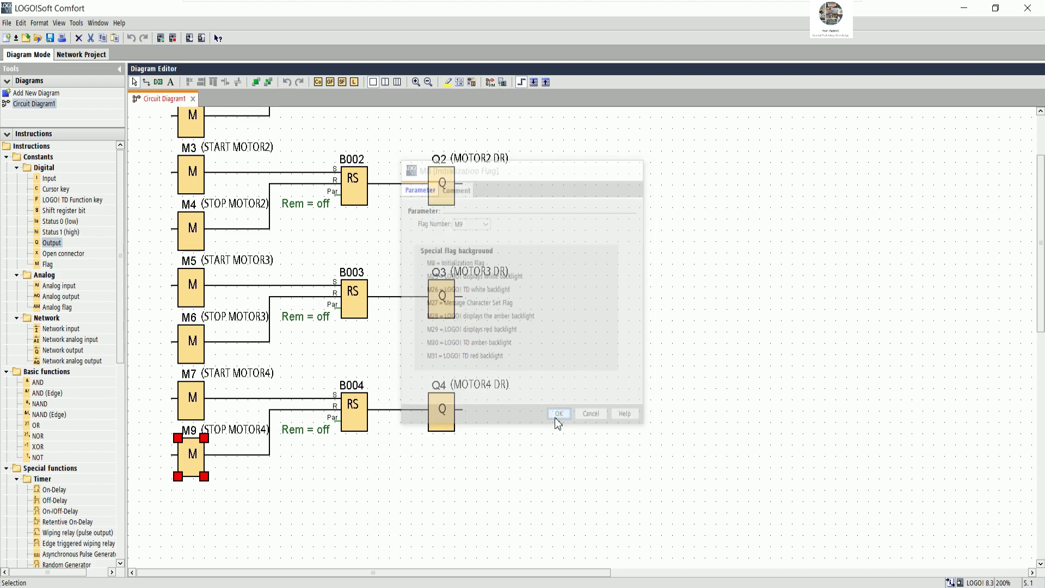
pyautogui.click(581, 400)
pyautogui.scroll(4, 581, 398)
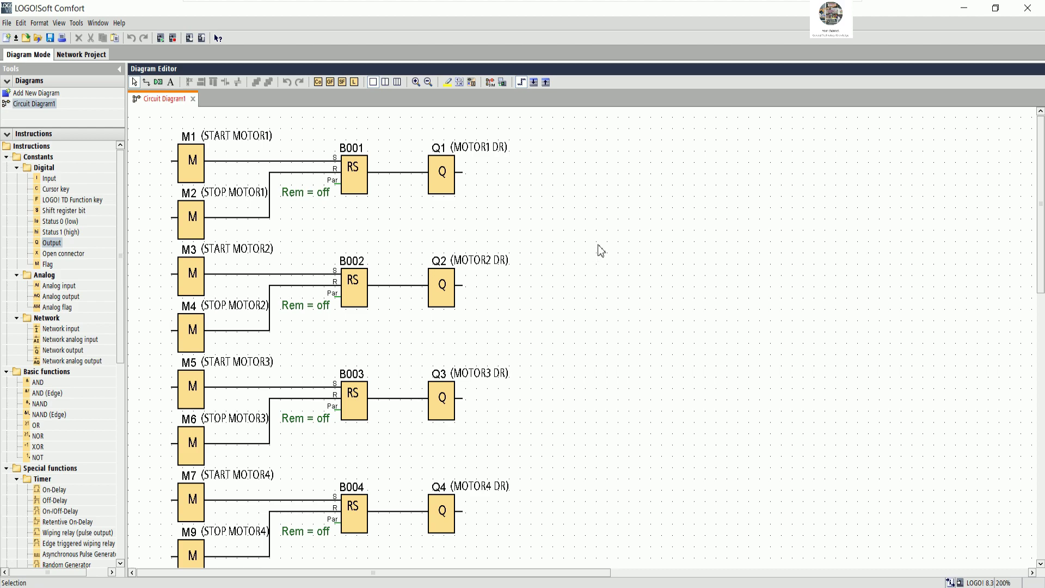
# Step: Start saving the circuit diagram and create new folders inside the ALL PROJECT folder on the desktop
pyautogui.click(50, 37)
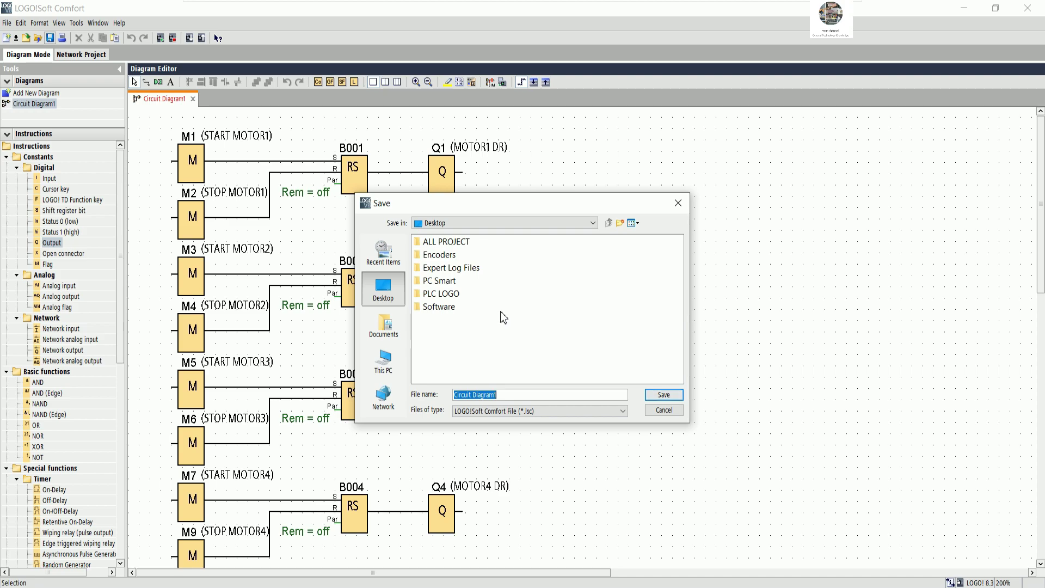
pyautogui.doubleClick(457, 243)
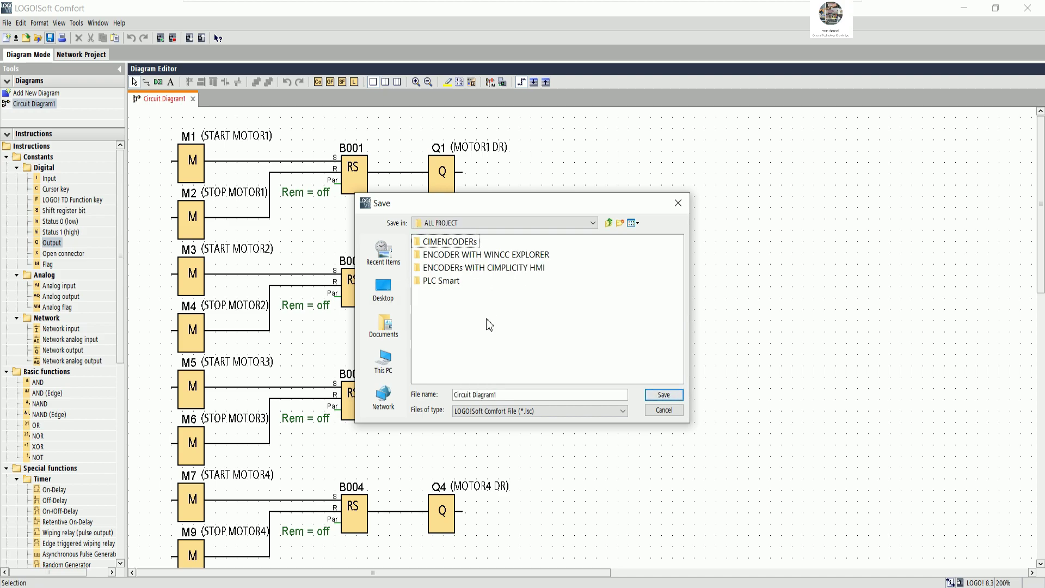
pyautogui.rightClick(532, 325)
pyautogui.click(569, 369)
pyautogui.click(620, 222)
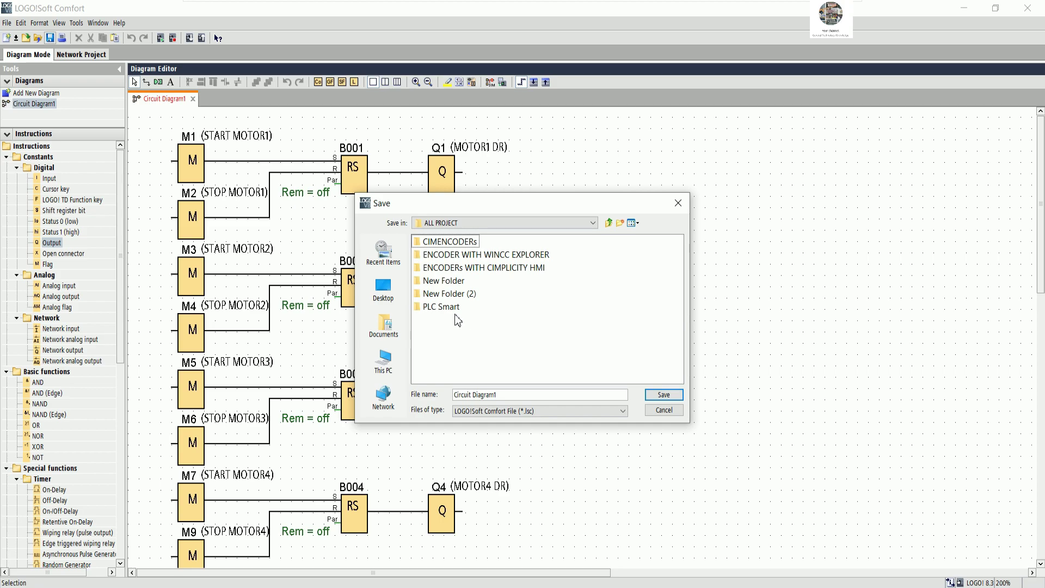
# Step: Rename New Folder (2) for this project and save the circuit diagram as Circuit Diagram1
pyautogui.click(455, 295)
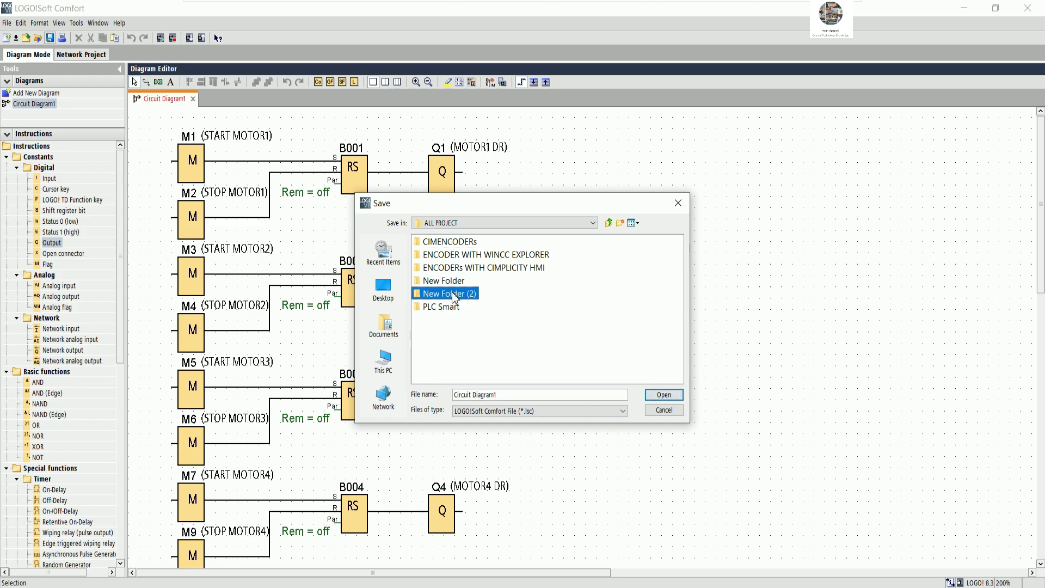
pyautogui.rightClick(459, 293)
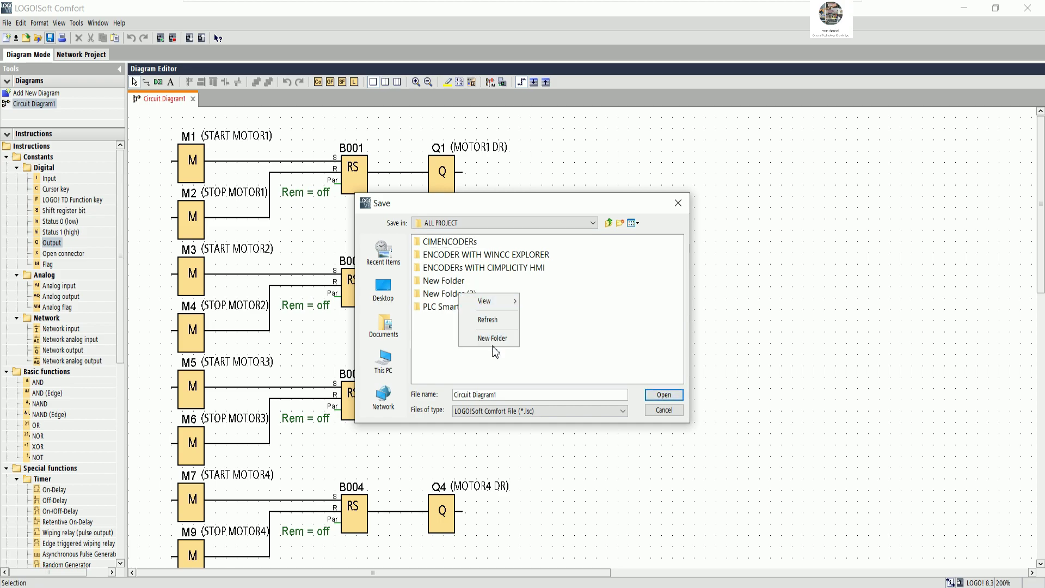
pyautogui.click(491, 322)
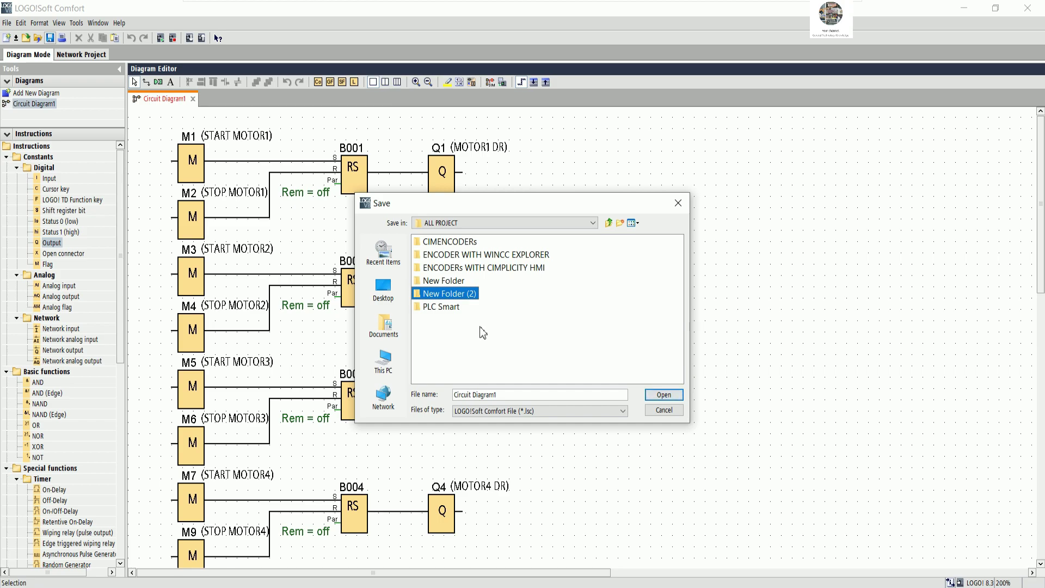
pyautogui.press('F2')
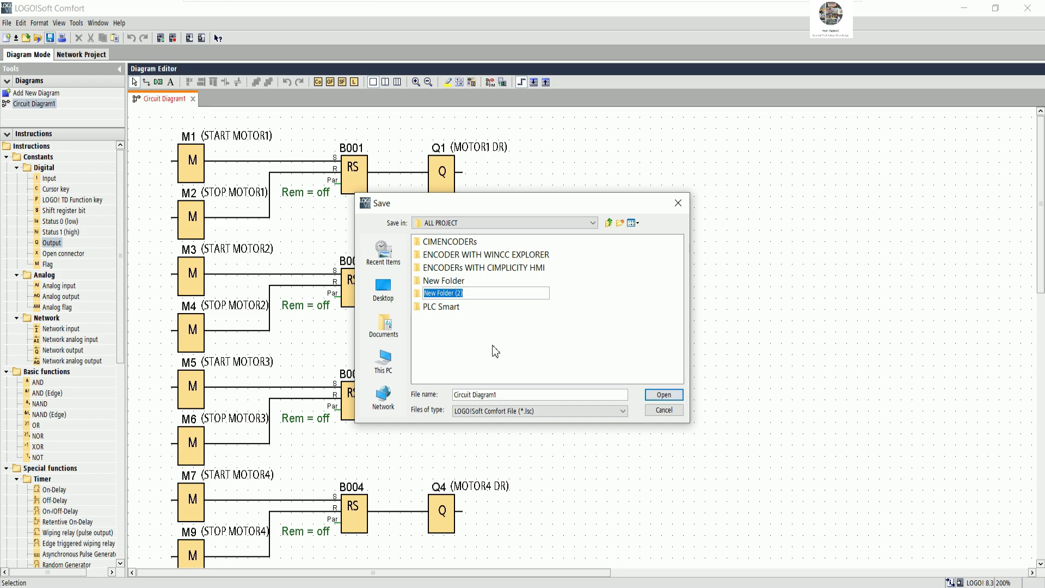
pyautogui.write('LO')
pyautogui.press('BackSpace')
pyautogui.write('OJECT')
pyautogui.click(522, 351)
pyautogui.press('Return')
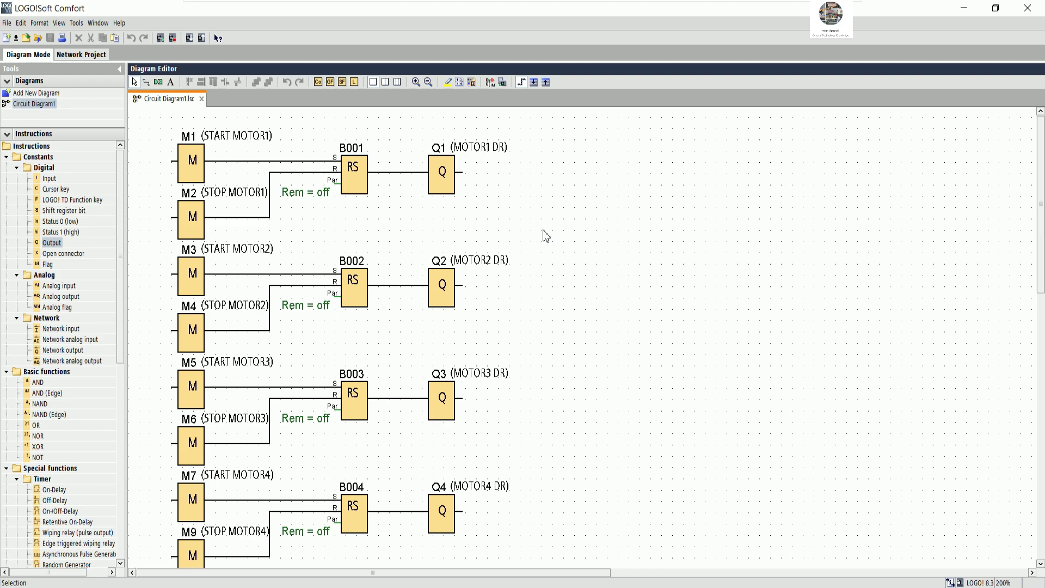
# Step: Switch to Notepad, add the line "Next let download program to PLC" and minimize the note
pyautogui.hotkey('alt', 'Tab')
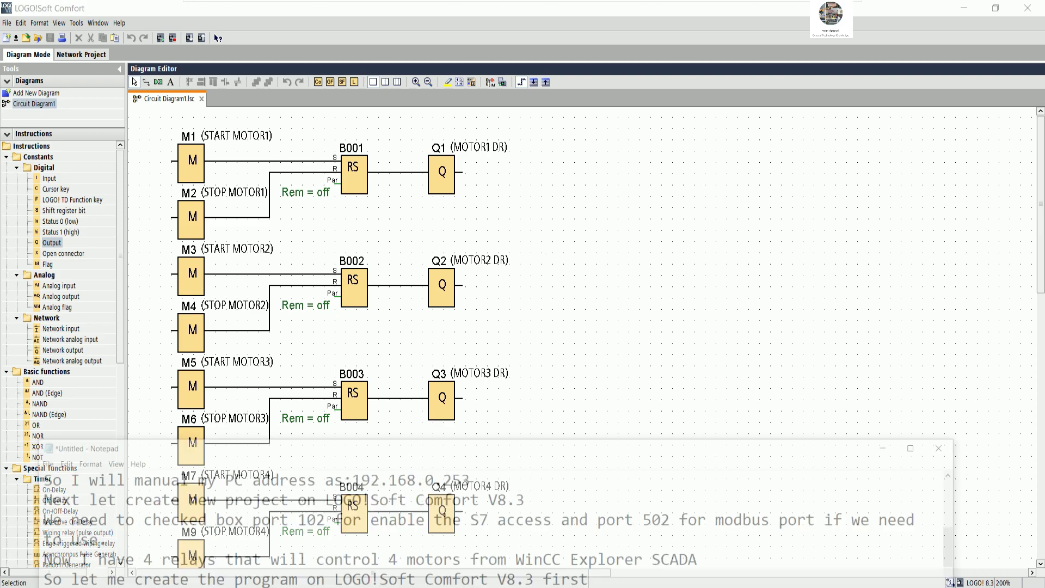
pyautogui.press('Return')
pyautogui.write('nE')
pyautogui.press('BackSpace')
pyautogui.press('BackSpace')
pyautogui.write('Next let download program ')
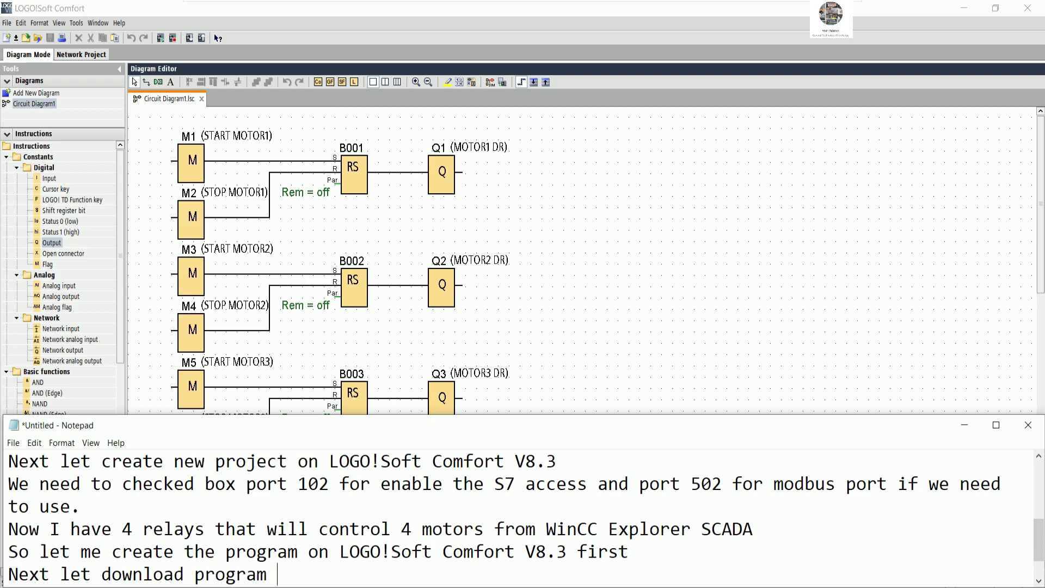
pyautogui.write('to PLC')
pyautogui.click(965, 425)
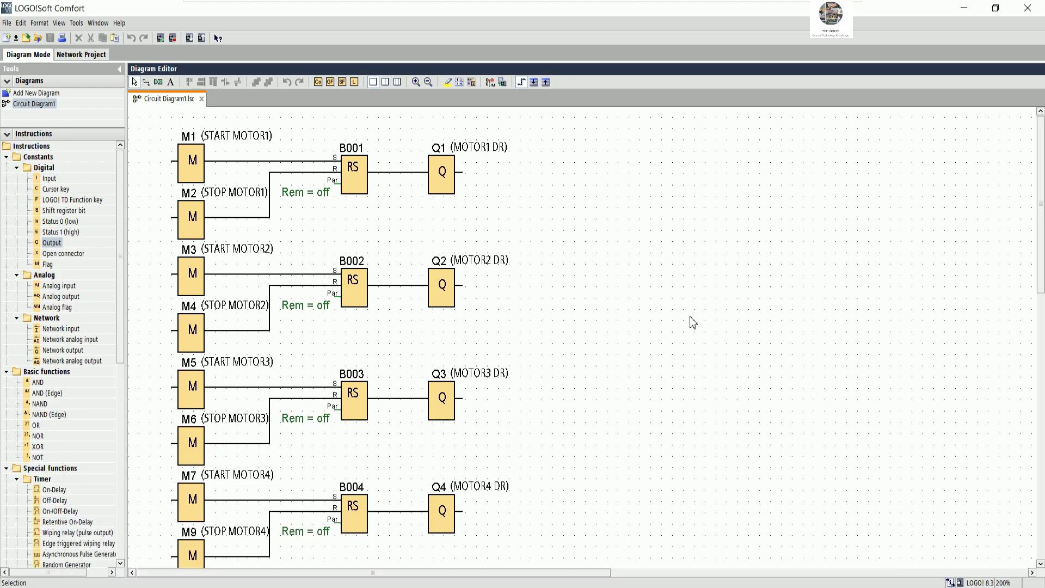
# Step: Open a Command Prompt, ping the LOGO! at 192.168.0.3 and minimize the prompt window
pyautogui.press('super+r')
pyautogui.write('cmd')
pyautogui.press('Return')
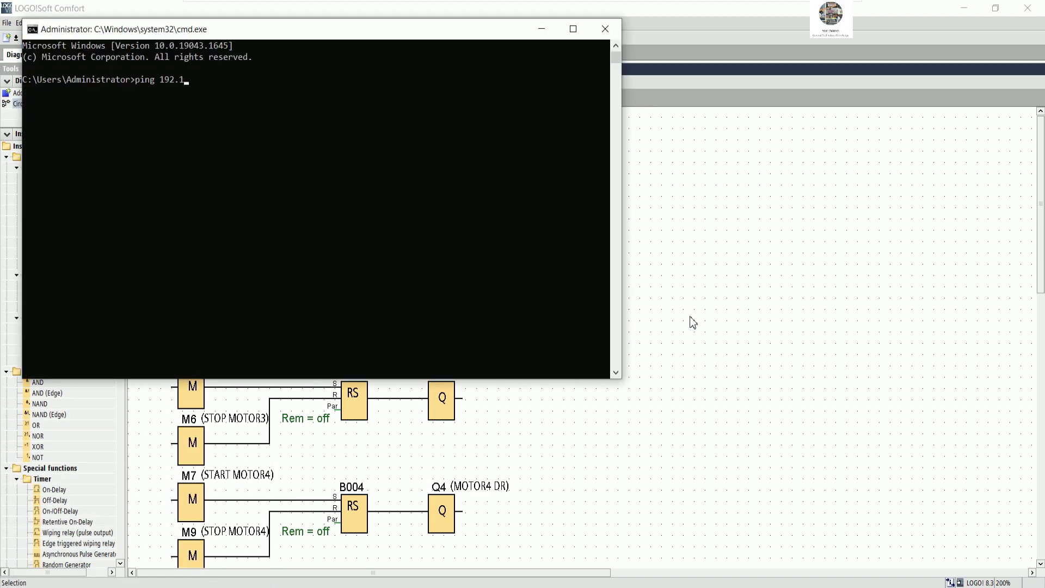
pyautogui.write('ping 192.168.0.3')
pyautogui.press('Return')
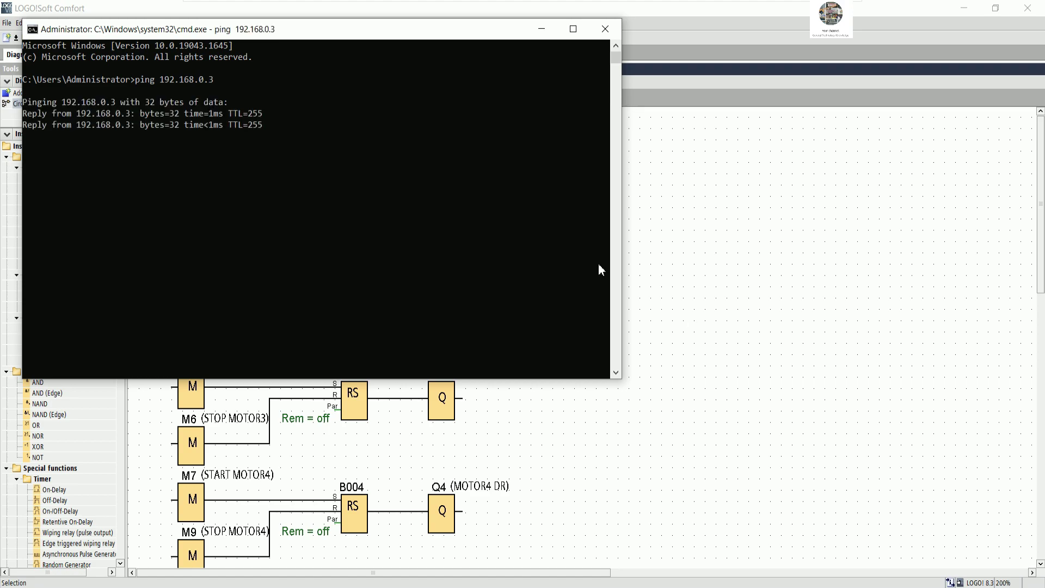
pyautogui.click(542, 29)
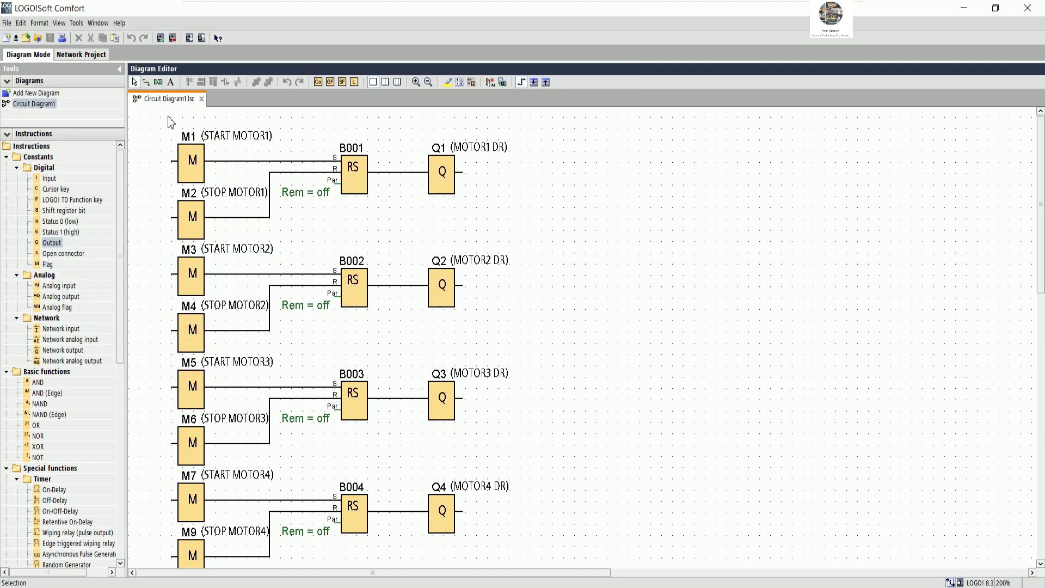
# Step: Open the PC to LOGO! transfer, select the accessible device at 192.168.0.3 and test the connection
pyautogui.click(77, 23)
pyautogui.moveTo(98, 22)
pyautogui.moveTo(80, 37)
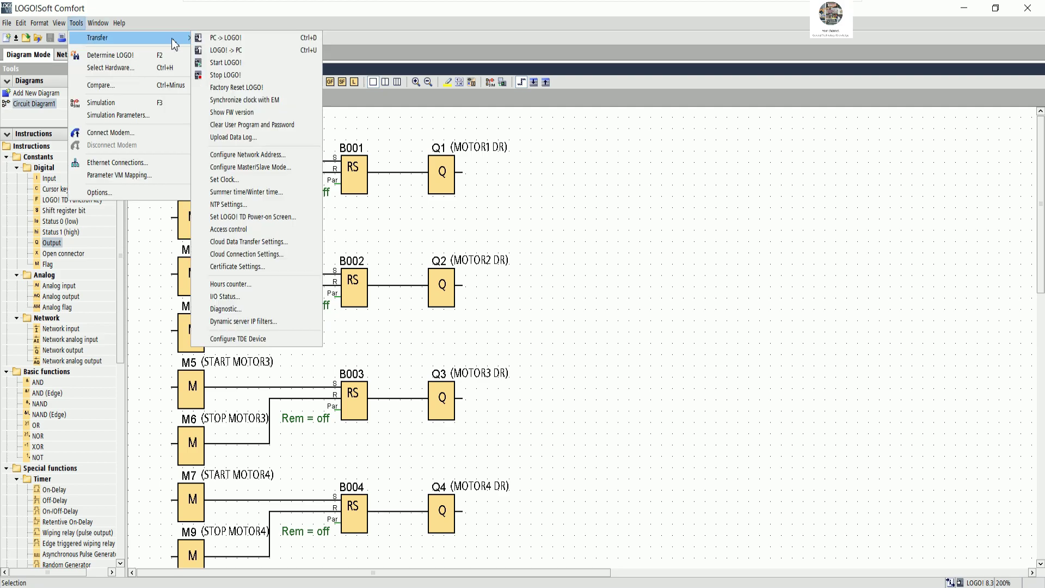
pyautogui.click(218, 39)
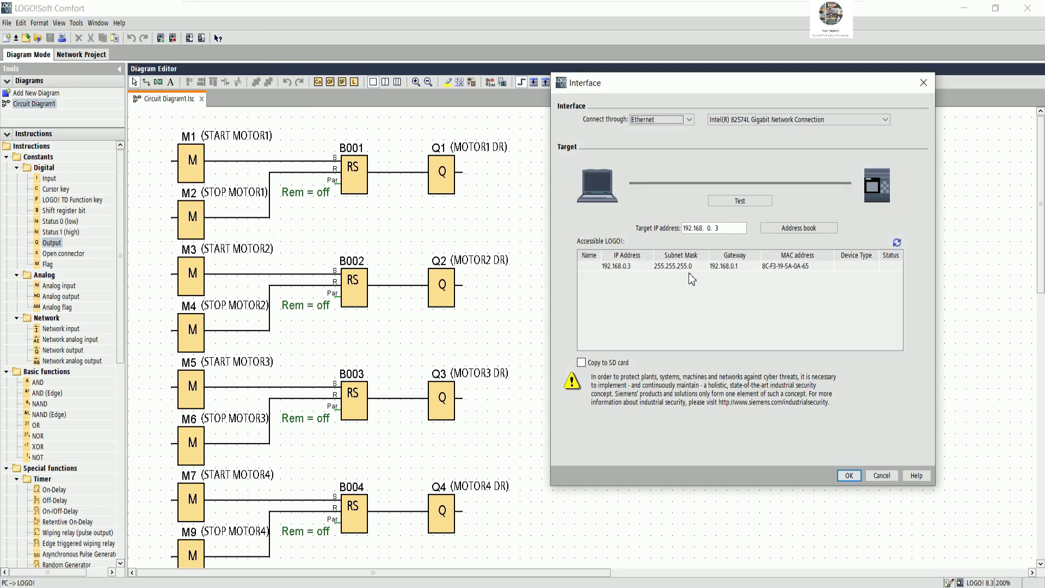
pyautogui.click(685, 265)
pyautogui.moveTo(703, 82); pyautogui.dragTo(716, 11)
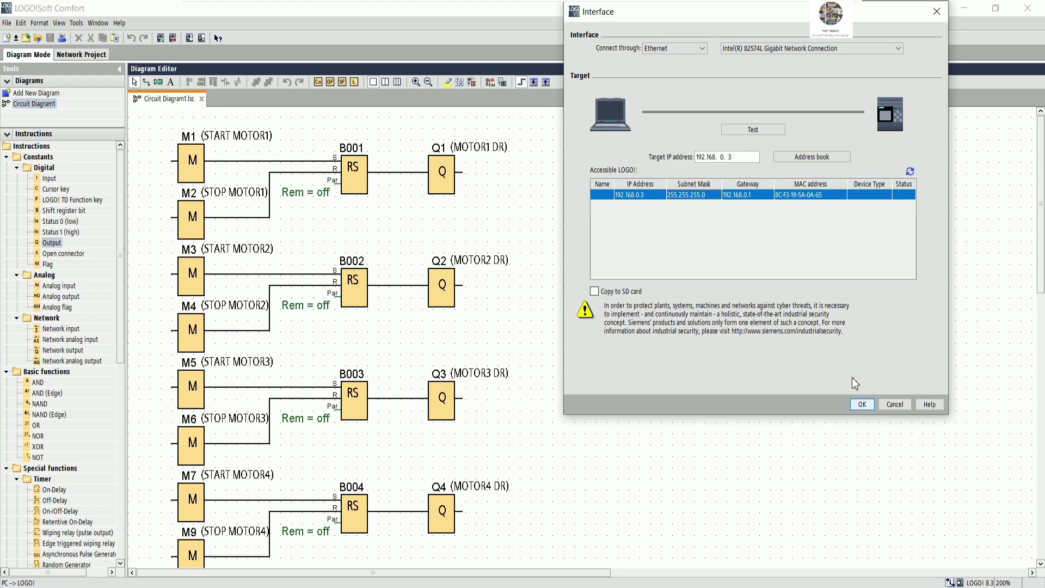
pyautogui.click(752, 130)
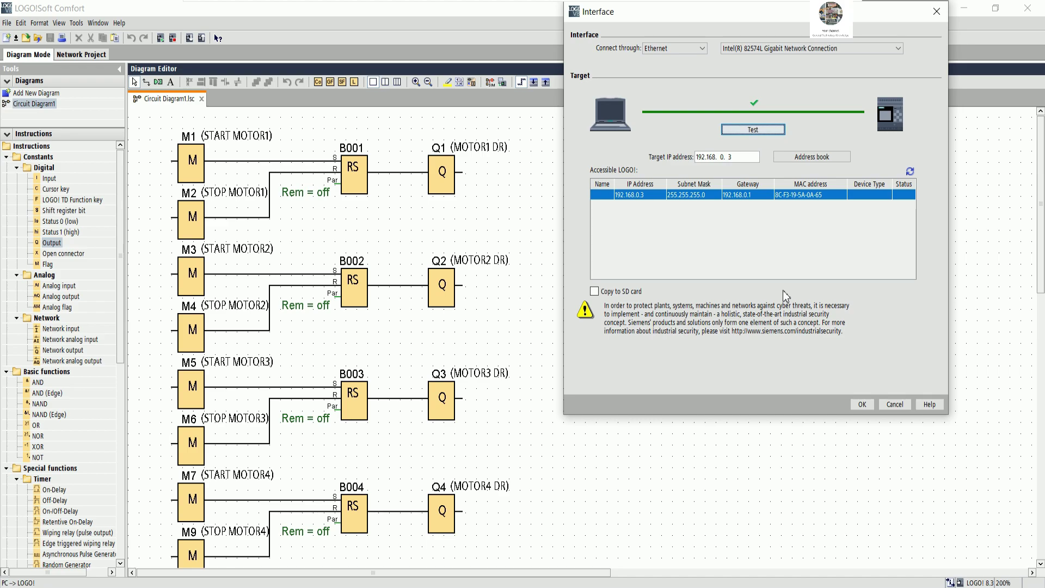
# Step: Download the program to the LOGO!, allowing the change to STOP and the IP address overwrite, and return the device to RUN
pyautogui.click(862, 405)
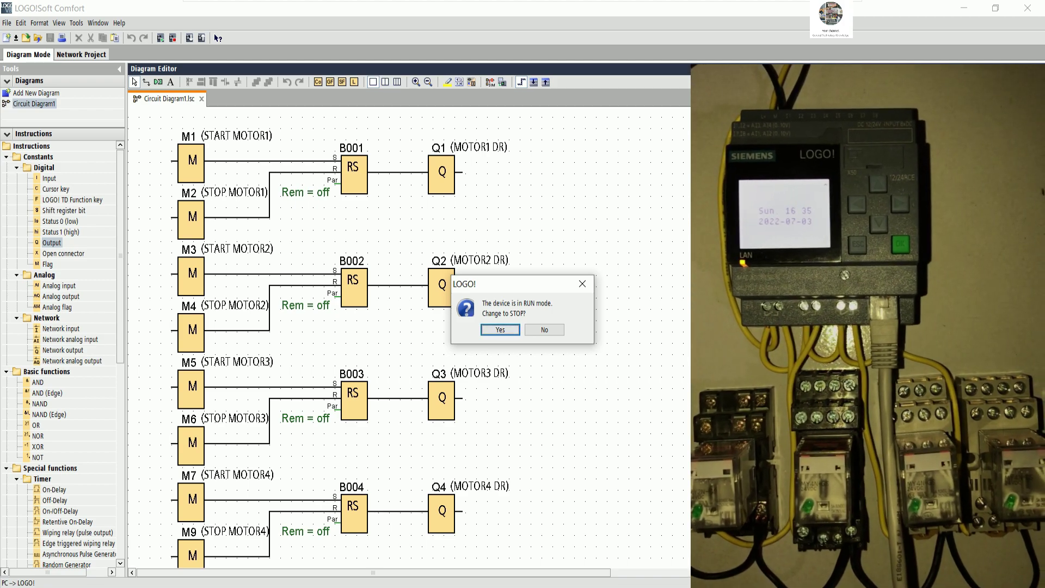
pyautogui.click(499, 329)
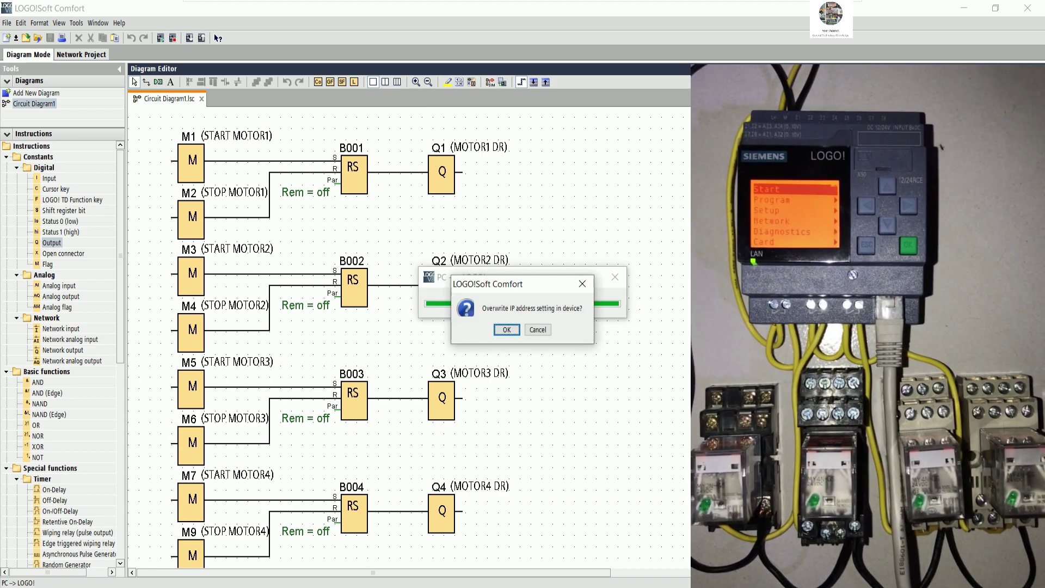
pyautogui.click(507, 330)
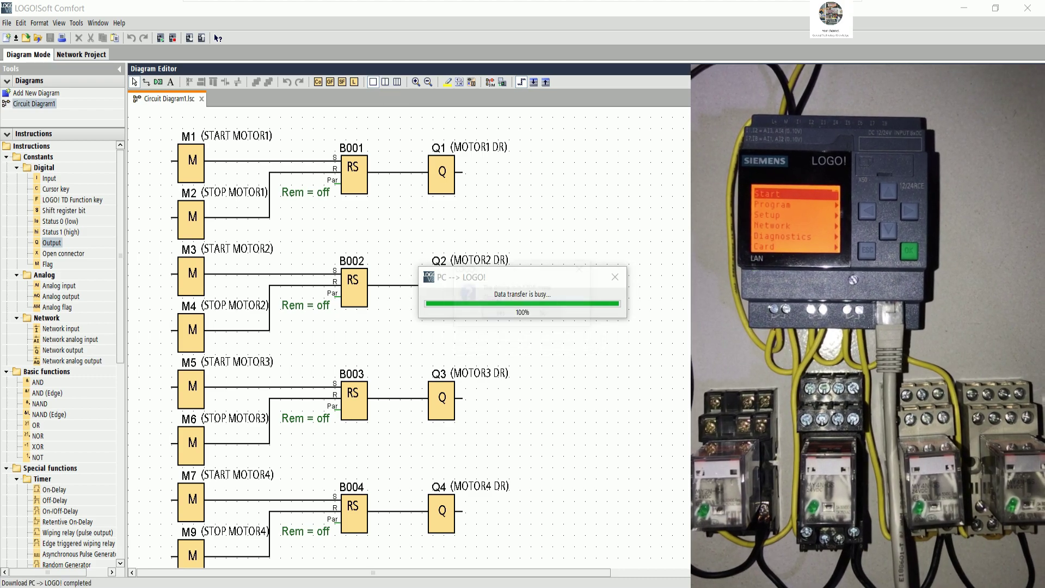
pyautogui.click(502, 315)
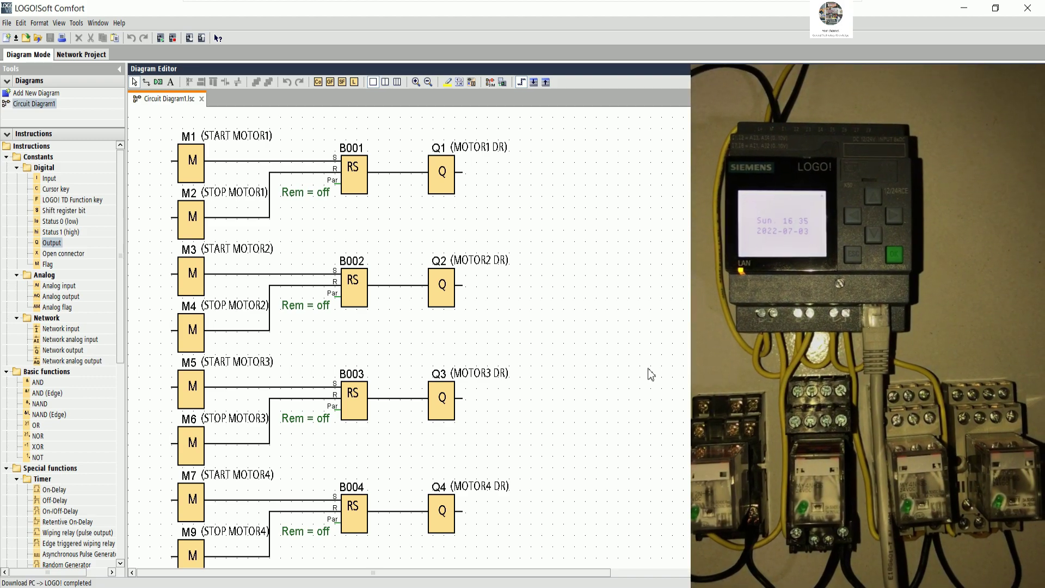
# Step: Start the online test of the circuit diagram with the connected LOGO! over Ethernet
pyautogui.click(501, 83)
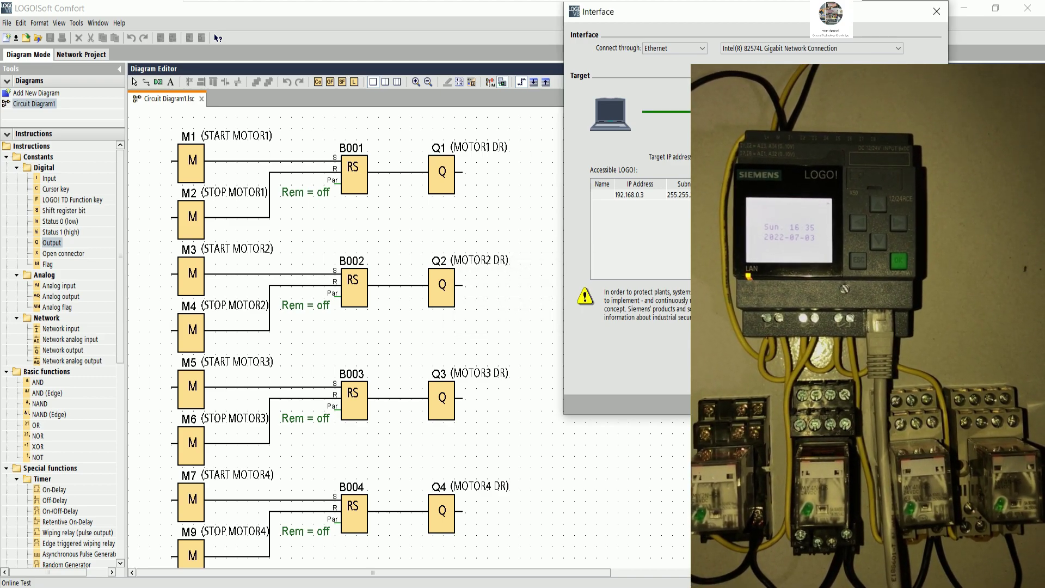
pyautogui.click(871, 404)
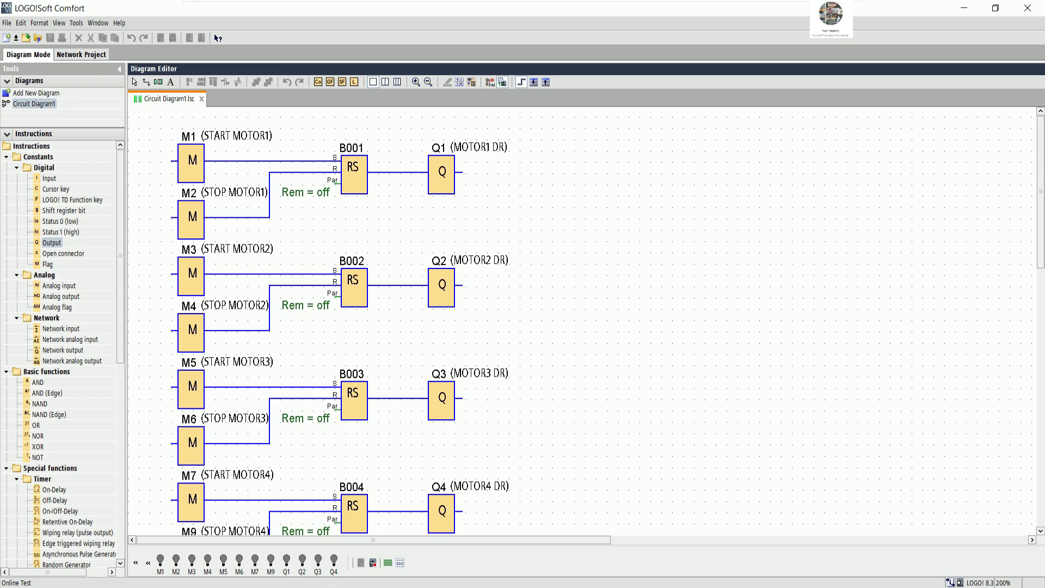
# Step: In Notepad, end the download line with a period, add "Next let connect all this tags with KepServer" and minimize it
pyautogui.click(328, 587)
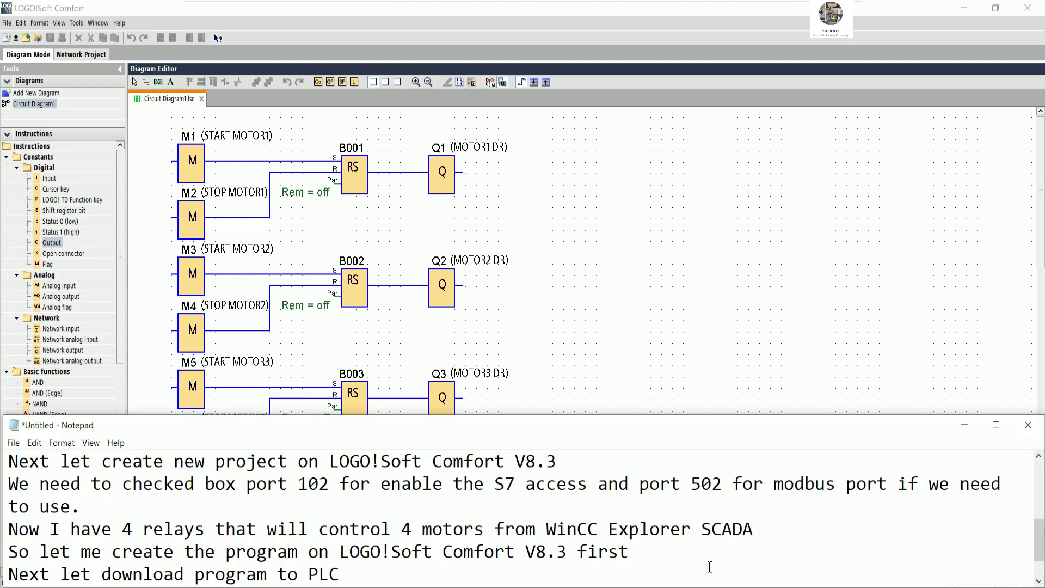
pyautogui.write('.')
pyautogui.press('Return')
pyautogui.write('Ne')
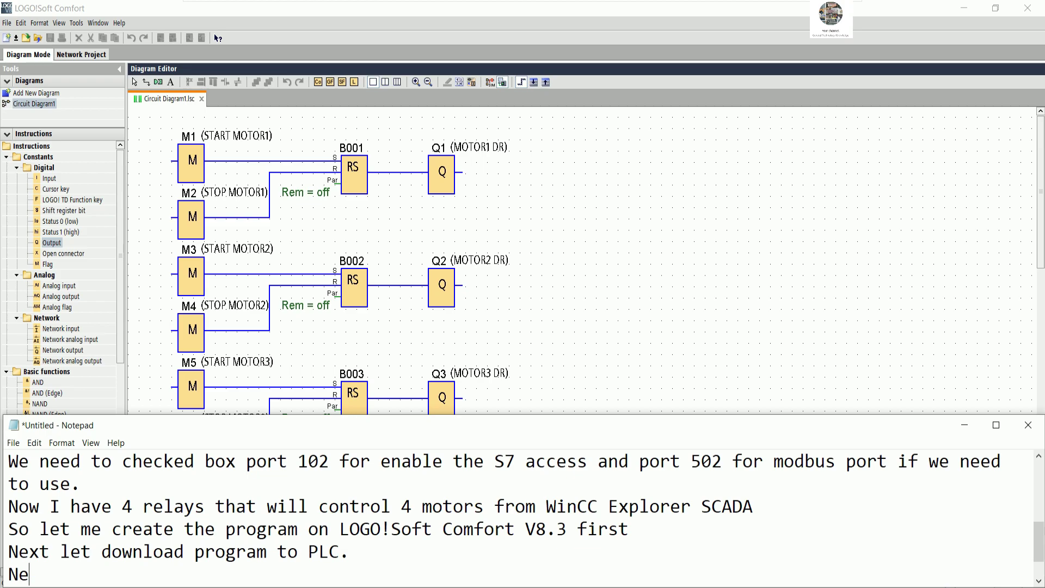
pyautogui.write('xt let connect ')
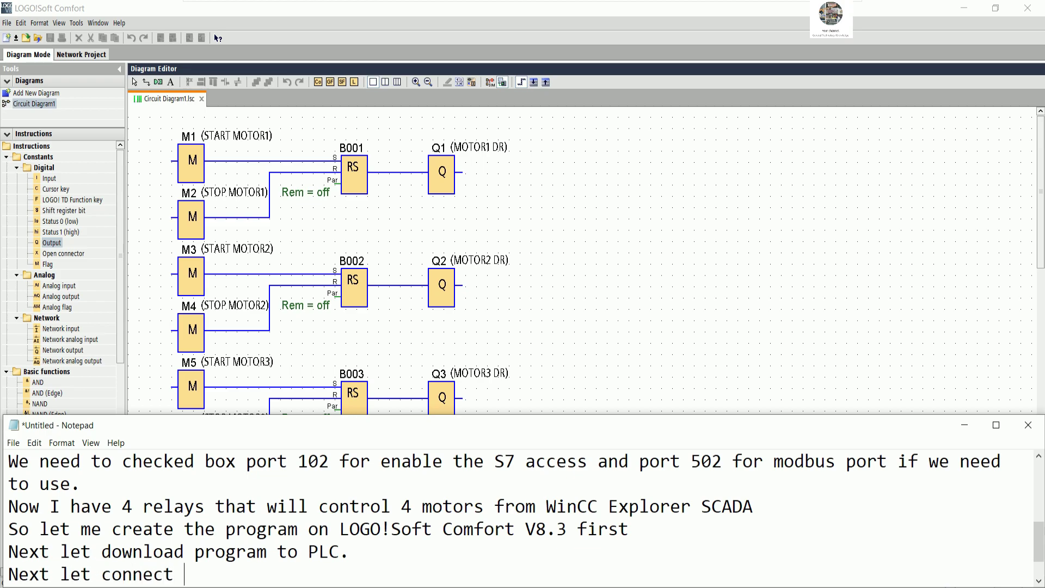
pyautogui.write('all this tag')
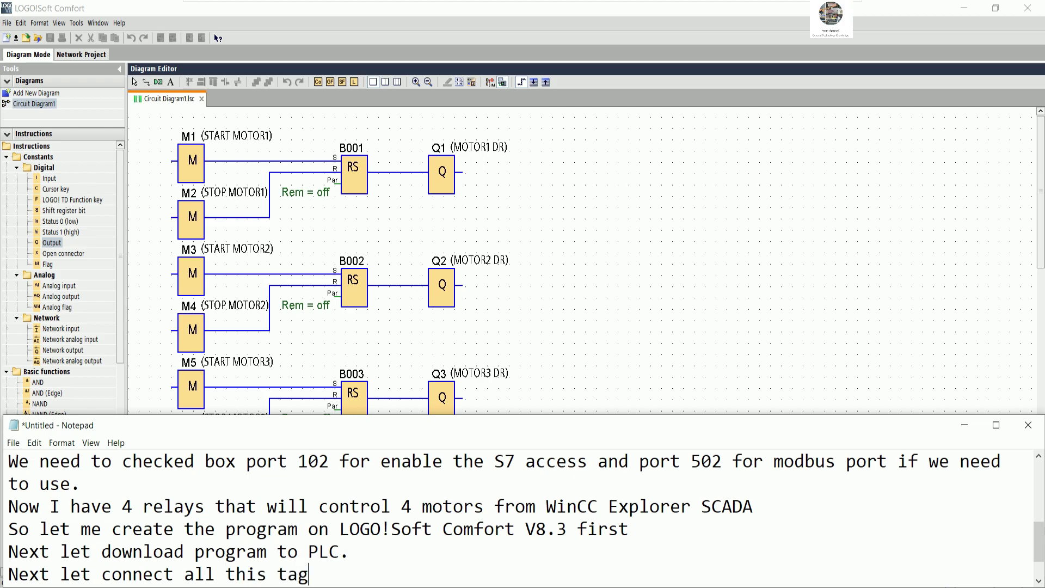
pyautogui.write('s with Kep')
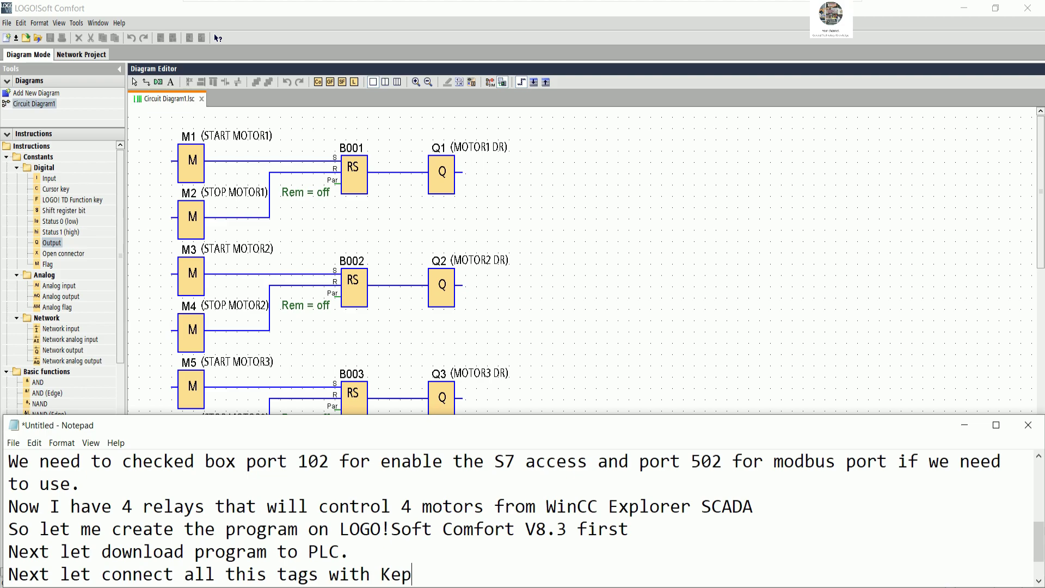
pyautogui.write('Server')
pyautogui.click(964, 424)
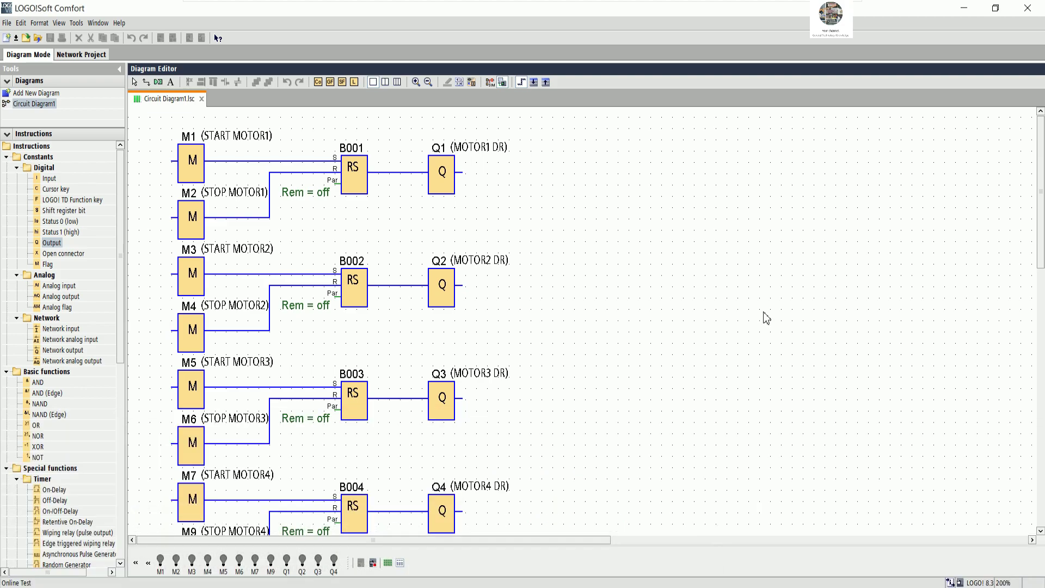
# Step: Look over the online circuit diagram down to the motor 4 network and minimize LOGO!Soft Comfort to reach the desktop
pyautogui.scroll(-1, 742, 293)
pyautogui.scroll(-3, 685, 289)
pyautogui.scroll(4, 685, 288)
pyautogui.click(963, 10)
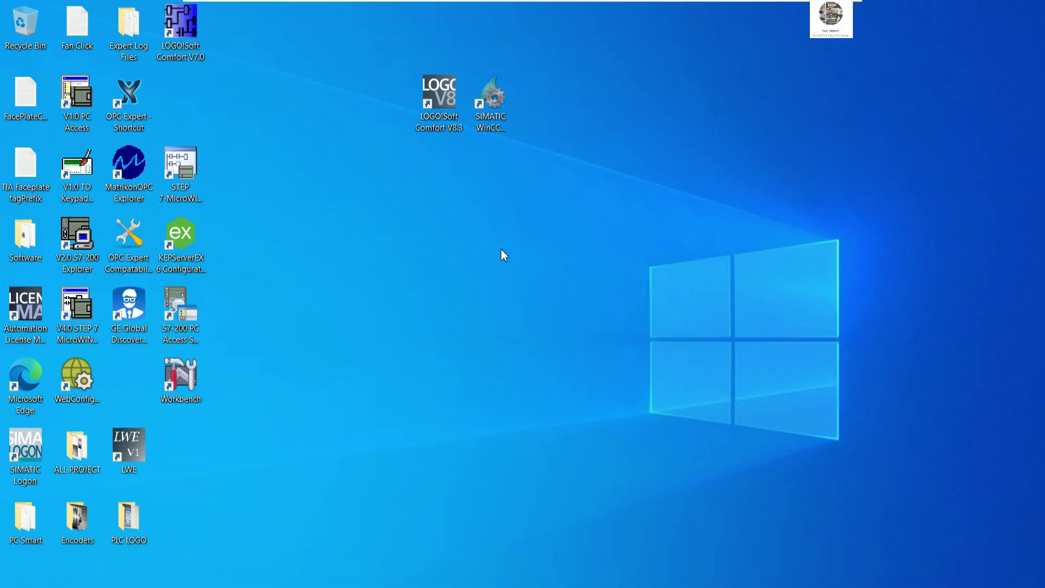
# Step: Place the KEPServerEX 6 Configuration shortcut beside the LOGO!Soft and WinCC icons, open it and replace the runtime project with a new one
pyautogui.moveTo(181, 233); pyautogui.dragTo(581, 101)
pyautogui.click(540, 96)
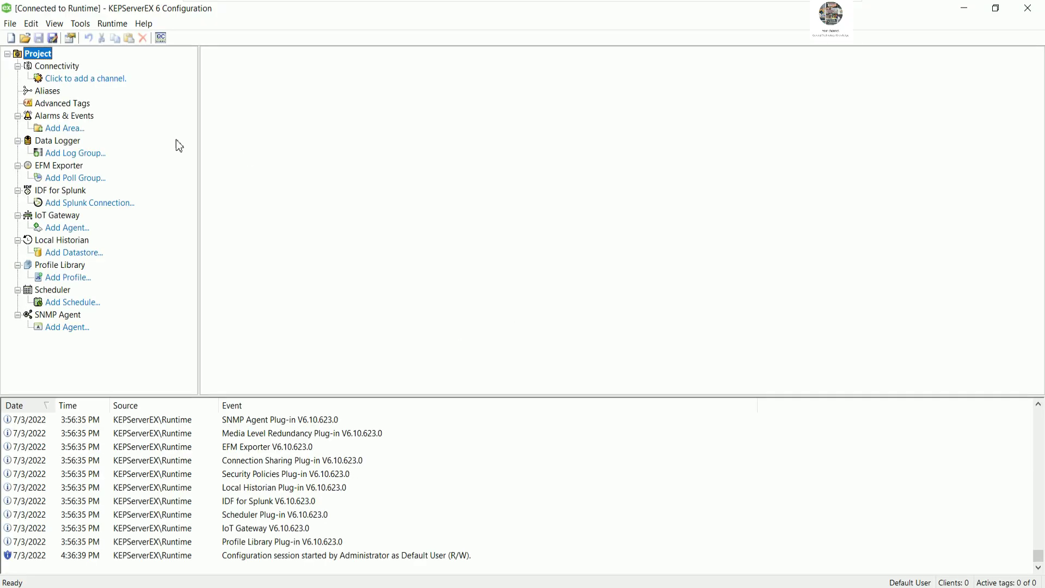
pyautogui.click(10, 24)
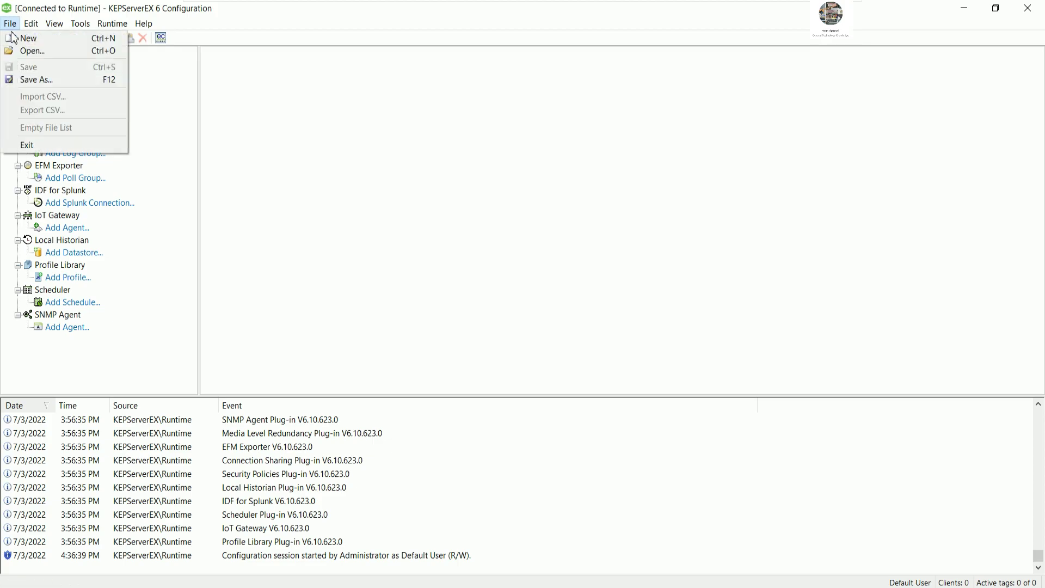
pyautogui.click(48, 40)
pyautogui.click(459, 323)
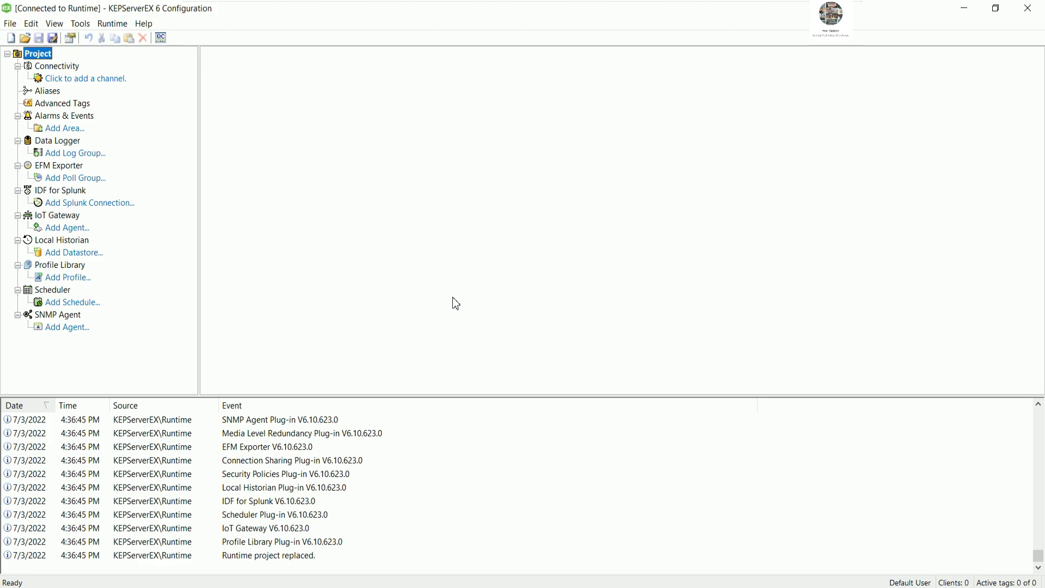
# Step: Add a channel of type Siemens TCP/IP Ethernet named MyPCLOGOPLC
pyautogui.click(100, 80)
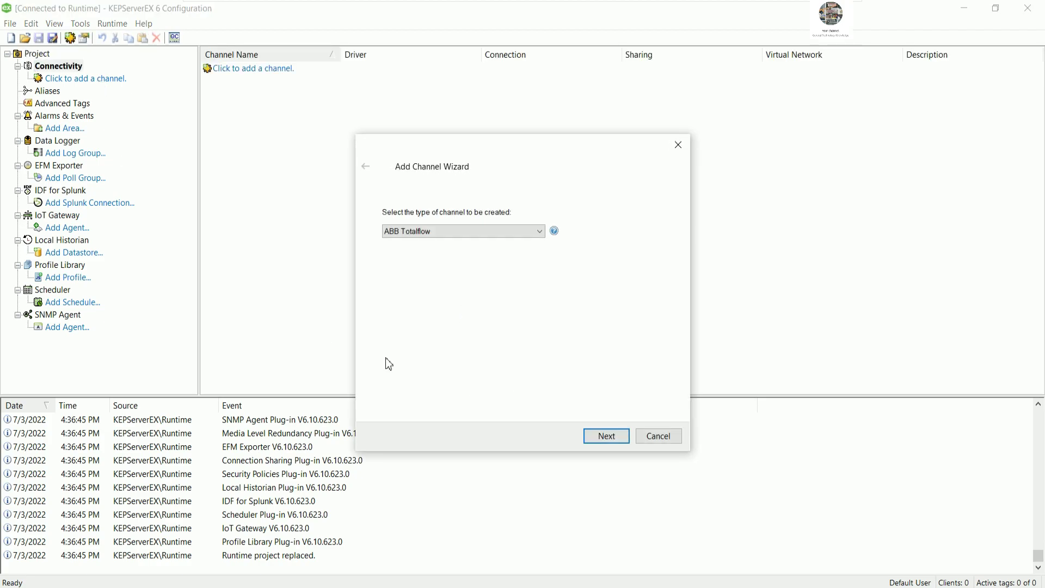
pyautogui.click(460, 231)
pyautogui.moveTo(539, 258); pyautogui.dragTo(540, 333)
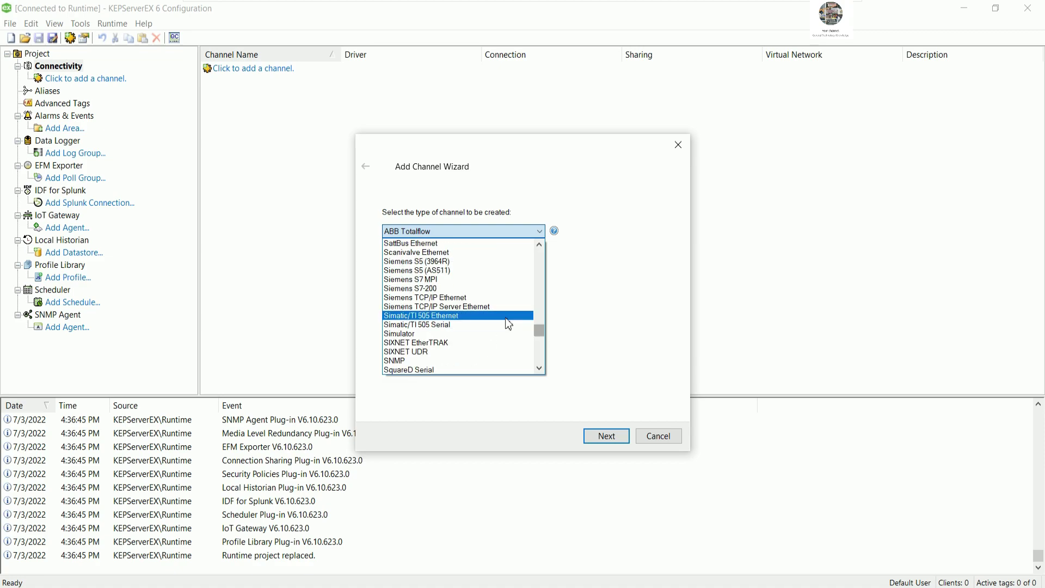
pyautogui.click(435, 300)
pyautogui.click(603, 436)
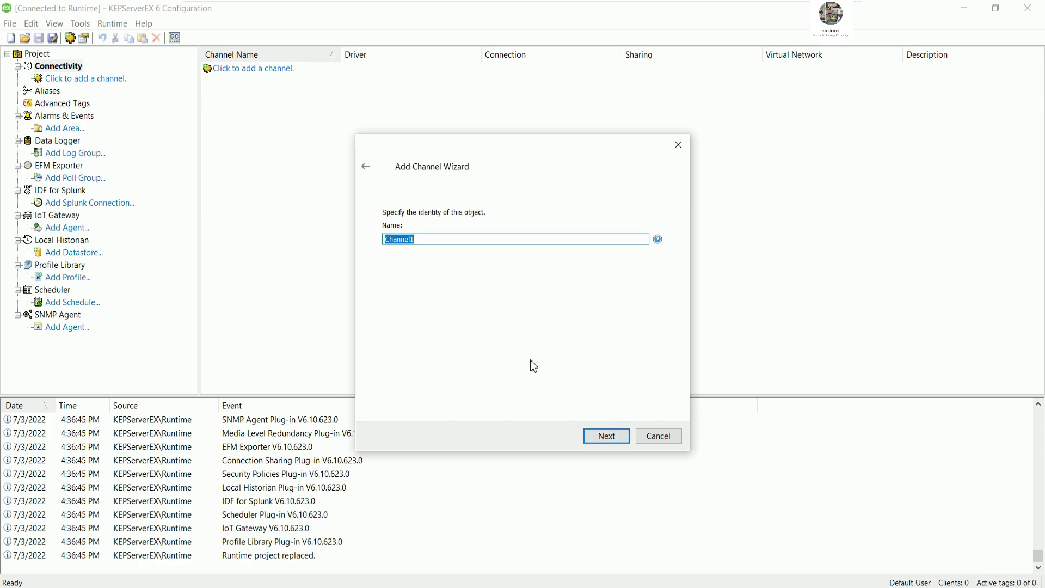
pyautogui.write('MyPCLOGOPLC')
pyautogui.click(607, 436)
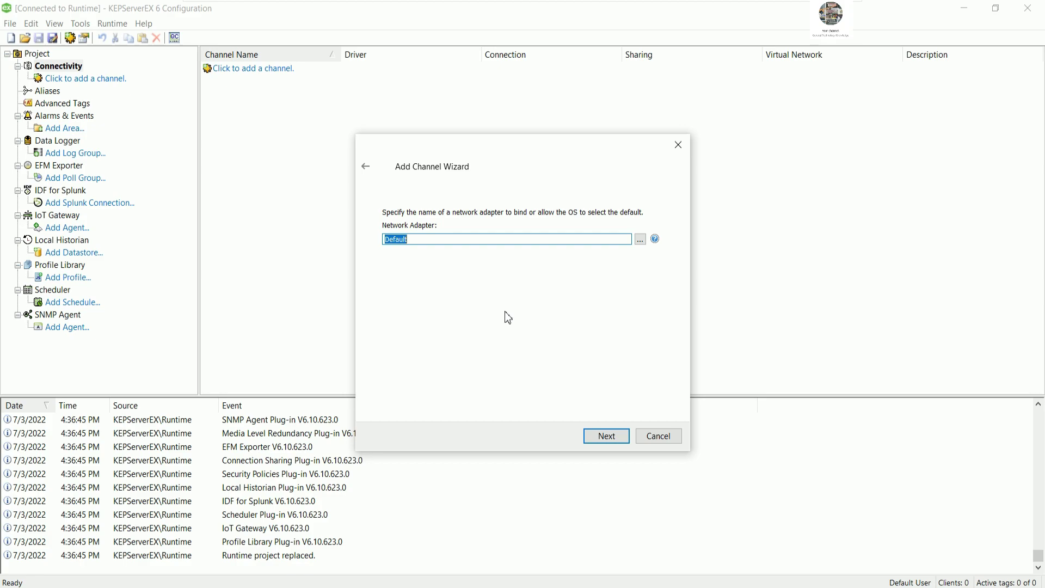
# Step: Bind the channel to the Intel(R) 82574L Gigabit adapter at 192.168.0.253 and finish it with the default write settings
pyautogui.click(640, 239)
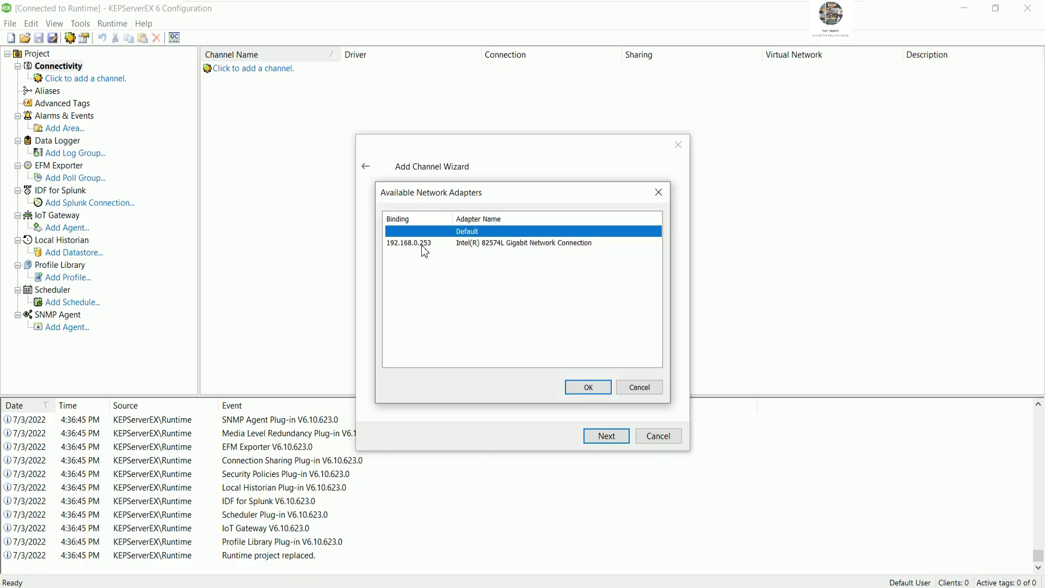
pyautogui.click(427, 244)
pyautogui.click(587, 388)
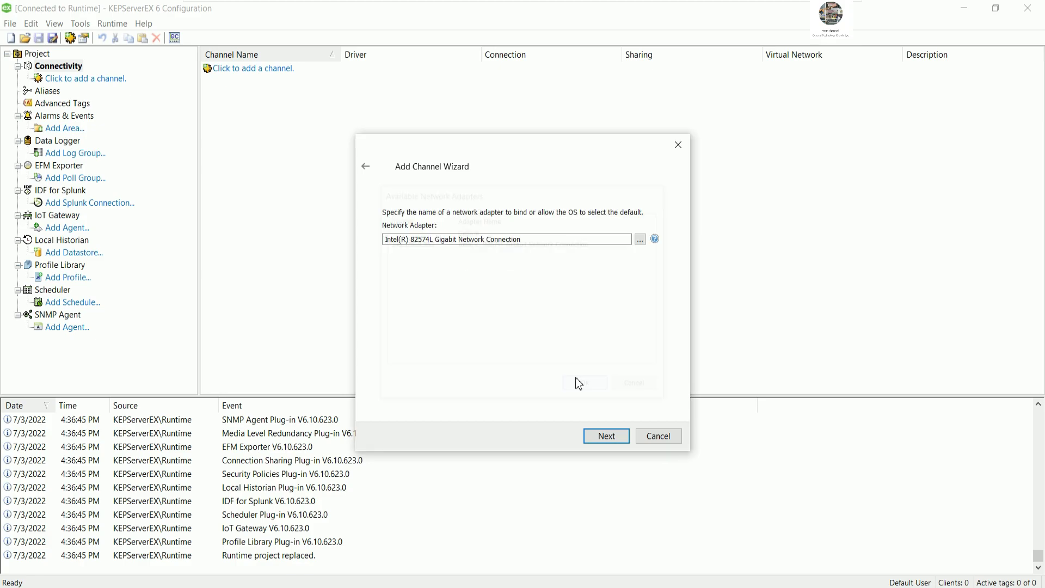
pyautogui.click(607, 436)
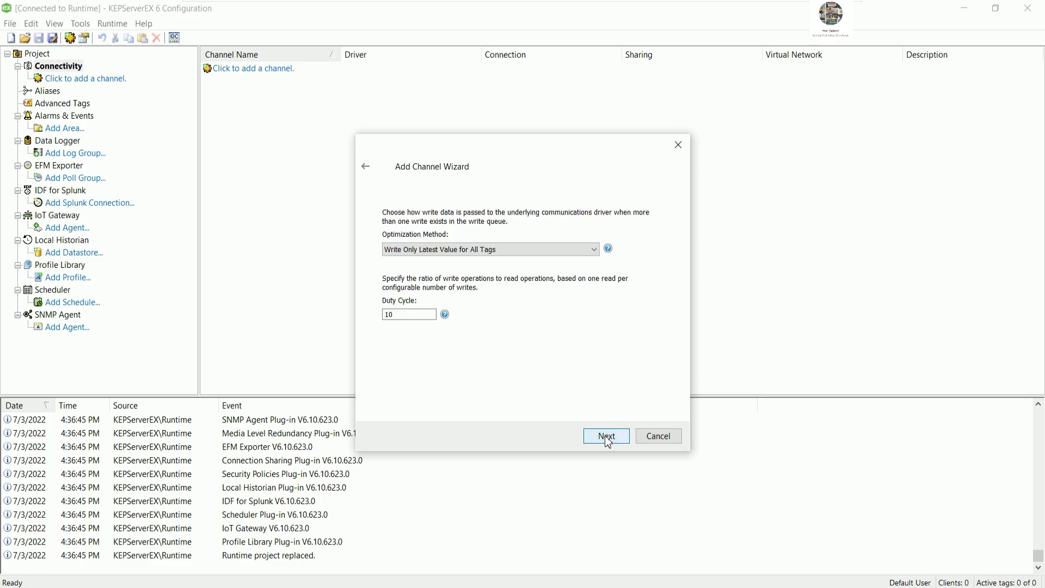
pyautogui.click(607, 437)
pyautogui.click(607, 437)
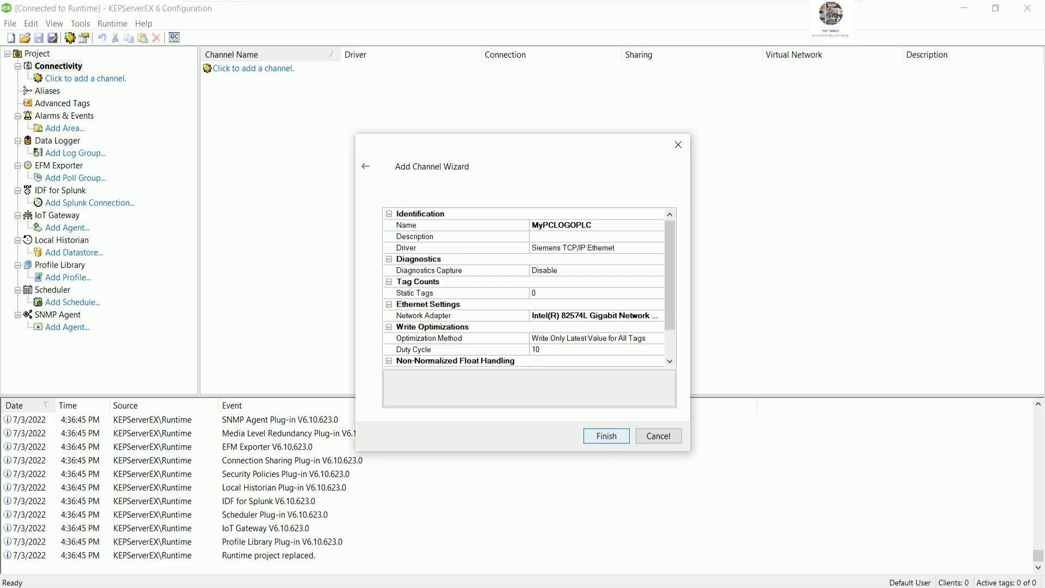
pyautogui.moveTo(670, 321); pyautogui.dragTo(671, 277)
pyautogui.click(610, 435)
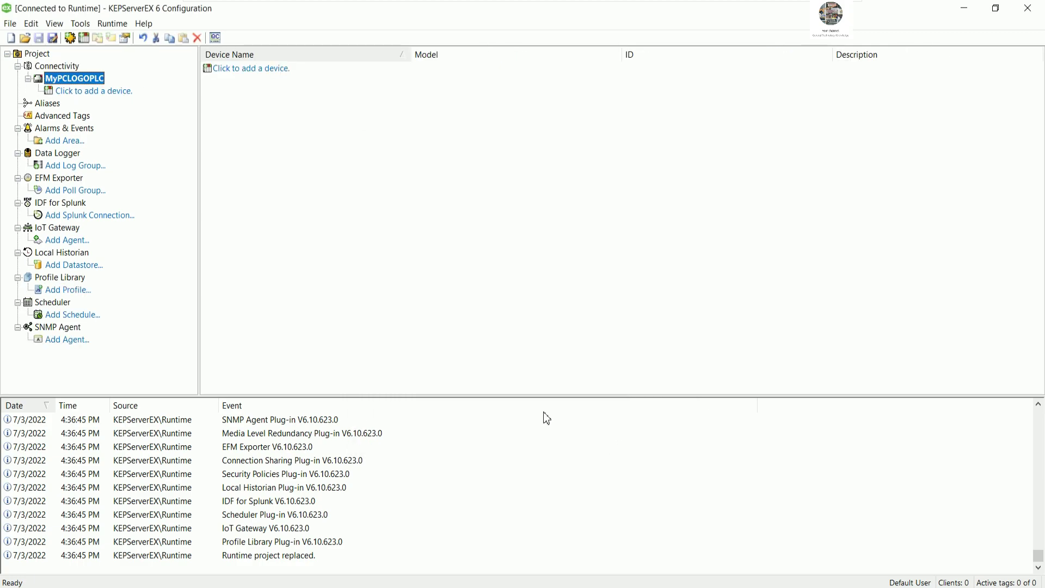
# Step: Shrink the event log and add a device named MyPLCLOGO with model S7-200 to the MyPCLOGOPLC channel
pyautogui.moveTo(544, 396); pyautogui.dragTo(544, 492)
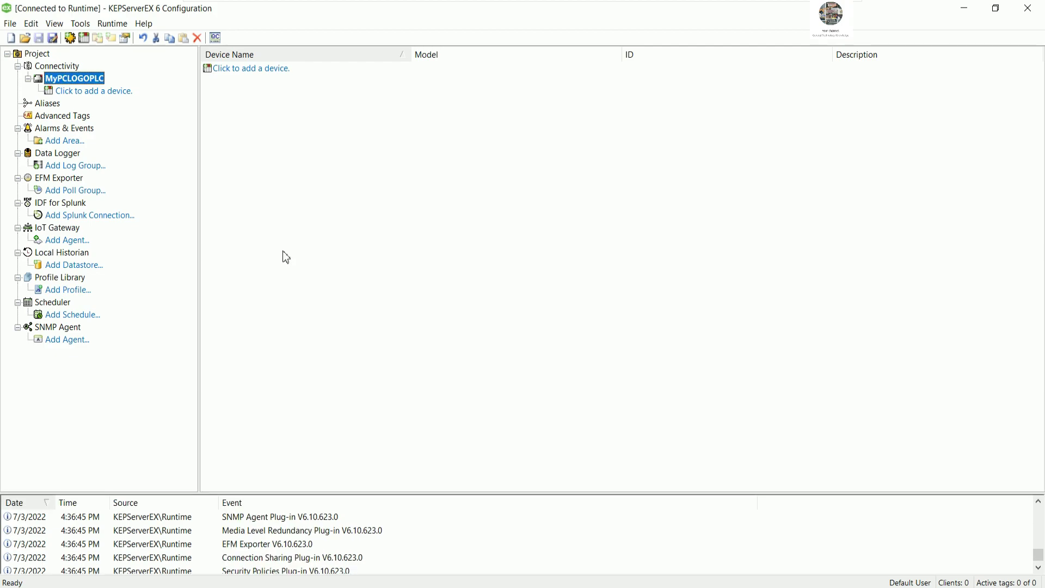
pyautogui.click(233, 71)
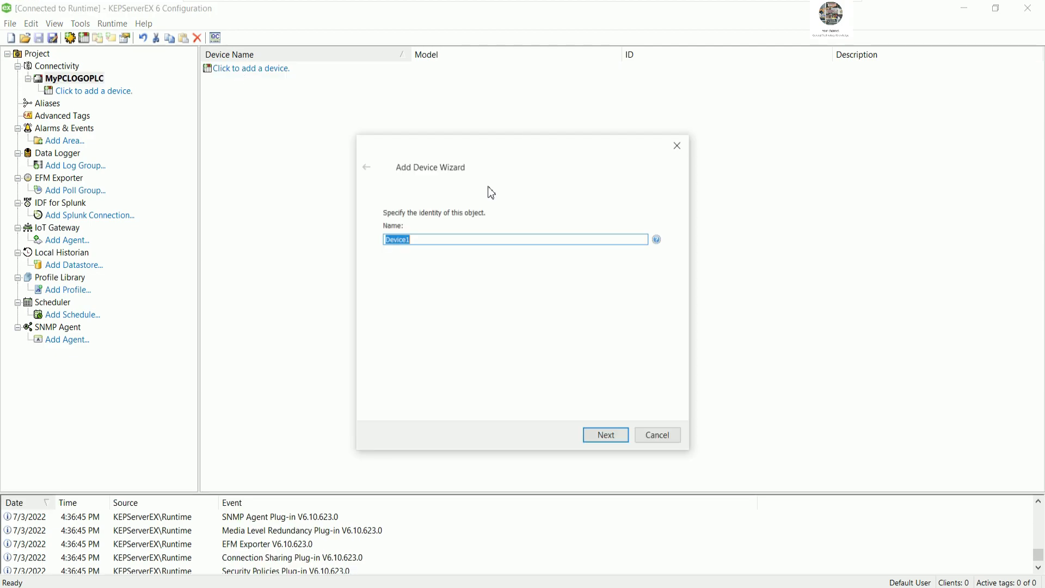
pyautogui.write('MyPLCLOG')
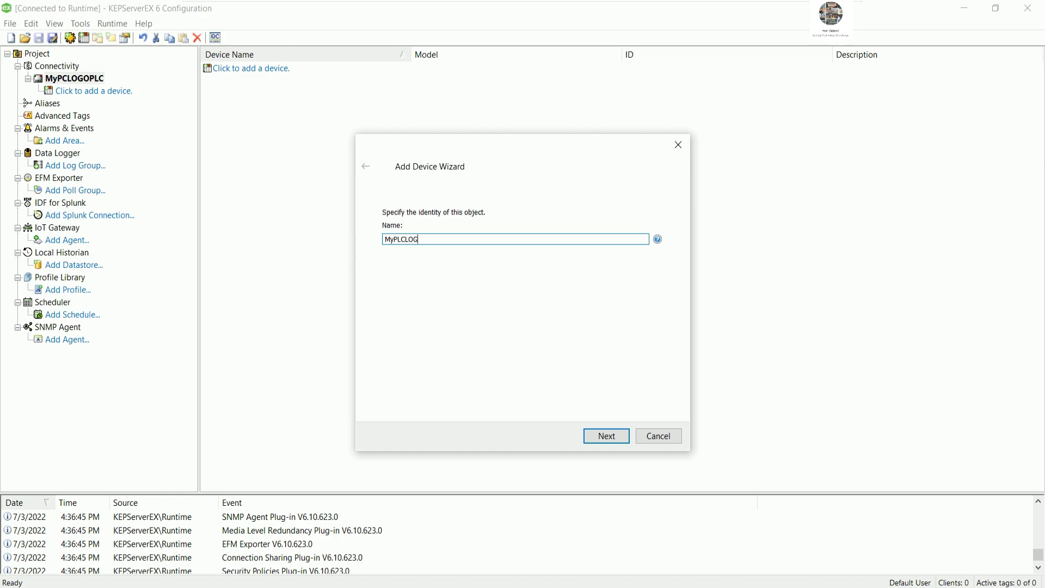
pyautogui.write('O')
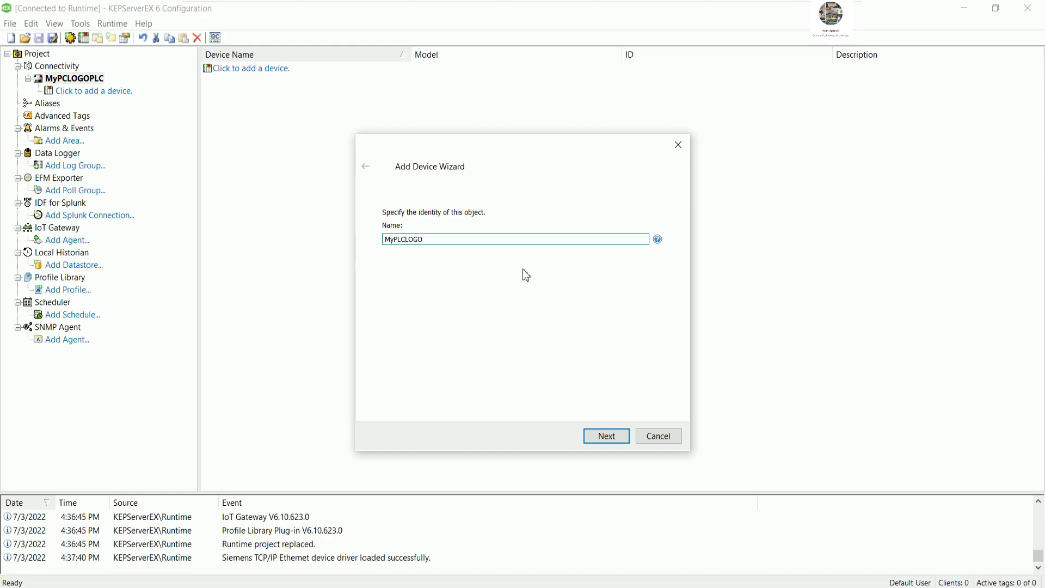
pyautogui.click(614, 437)
pyautogui.click(482, 253)
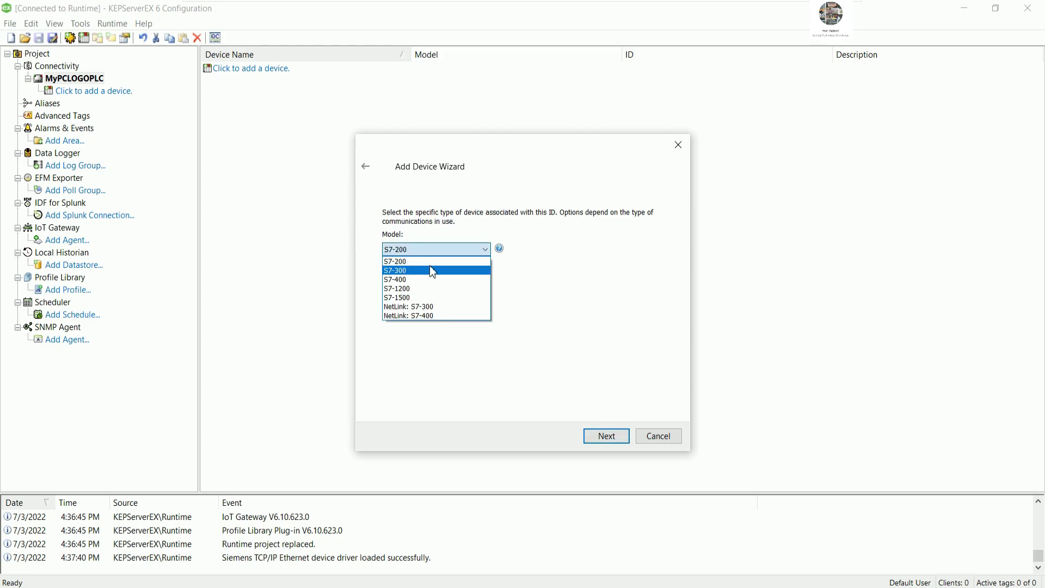
pyautogui.click(416, 263)
pyautogui.moveTo(467, 164); pyautogui.dragTo(479, 83)
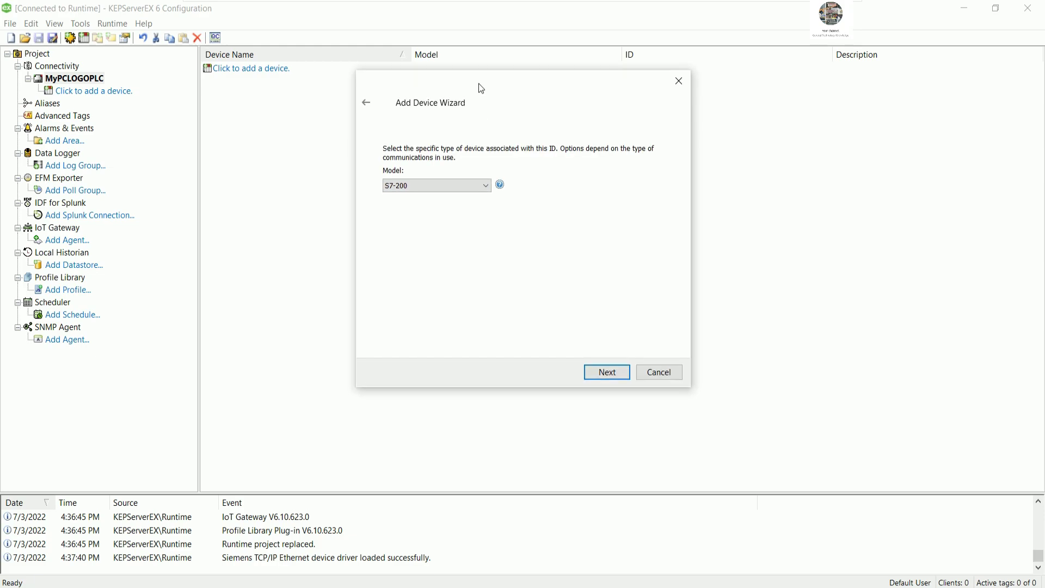
# Step: Copy the PLC's IP address 192.168.0.3 from the Notepad notes and use it as the device ID
pyautogui.click(607, 373)
pyautogui.click(439, 175)
pyautogui.doubleClick(427, 175)
pyautogui.hotkey('alt', 'Tab')
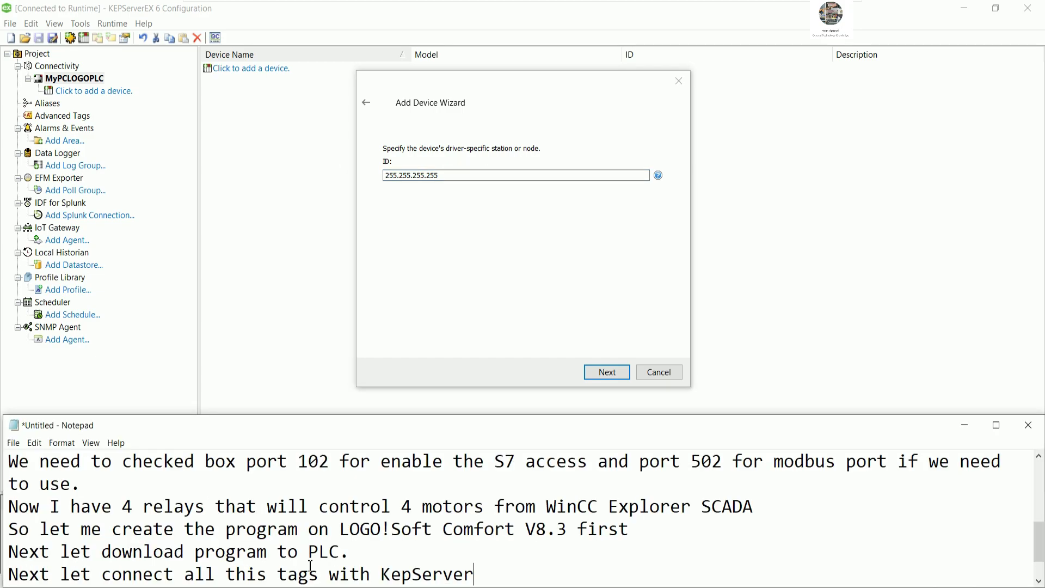
pyautogui.scroll(1, 371, 520)
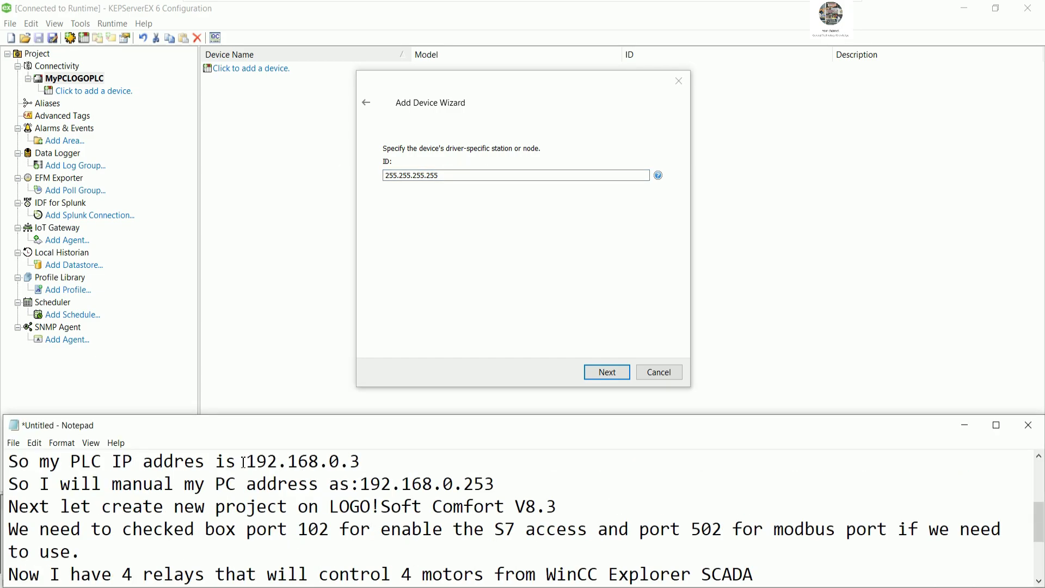
pyautogui.moveTo(247, 462); pyautogui.dragTo(397, 462)
pyautogui.rightClick(334, 462)
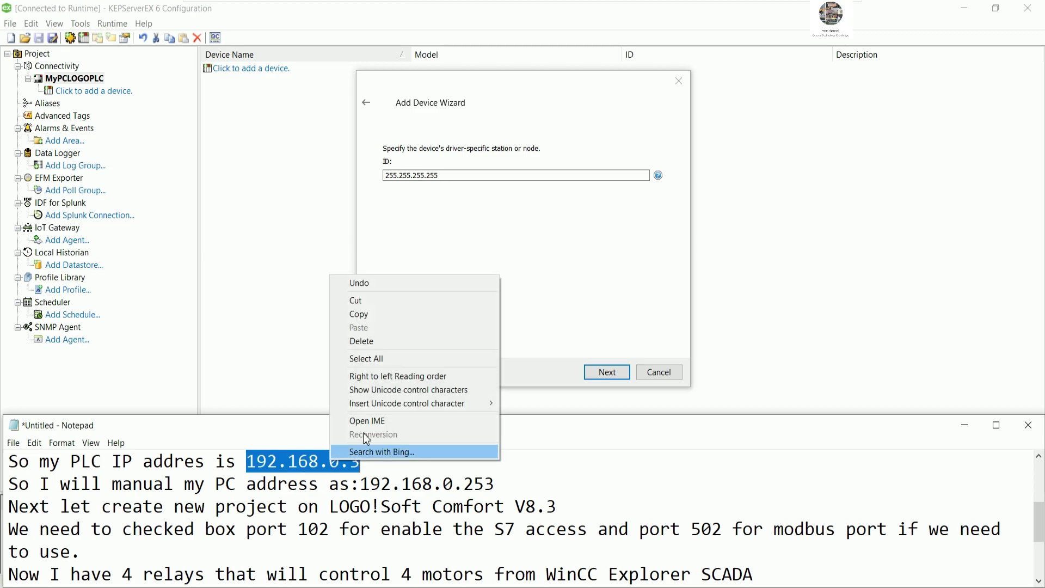
pyautogui.click(366, 309)
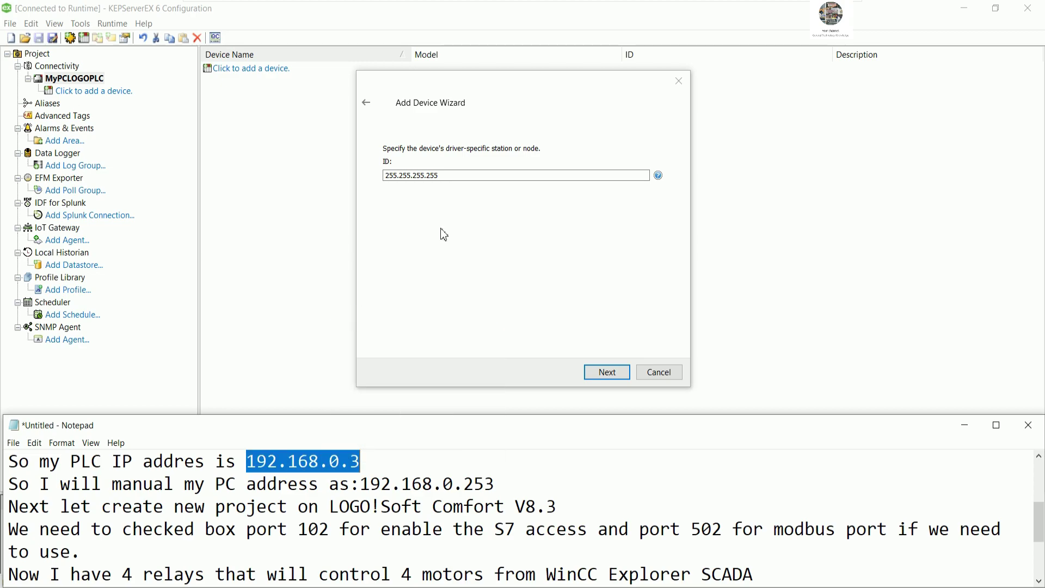
pyautogui.click(452, 186)
pyautogui.hotkey('ctrl', 'v')
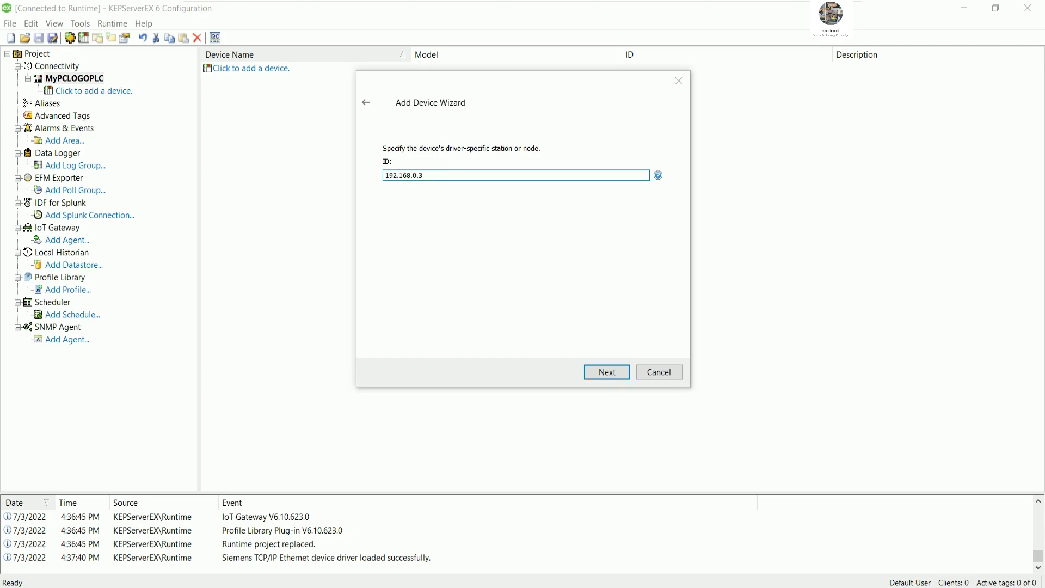
# Step: Check the IP address in the LOGO! video and accept the device's default scan, timeout, demotion and tag generation settings
pyautogui.click(231, 585)
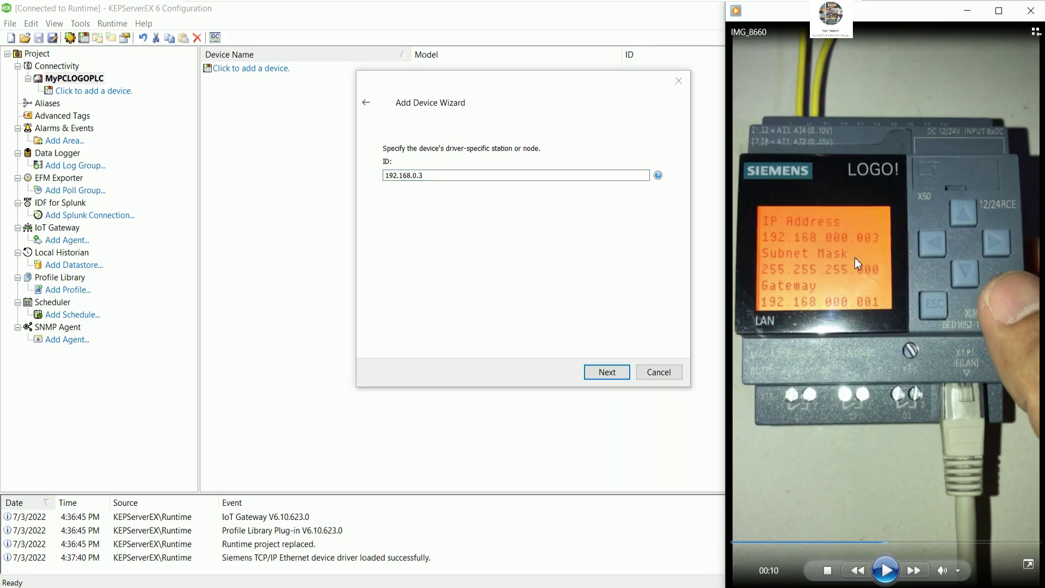
pyautogui.click(522, 299)
pyautogui.click(602, 372)
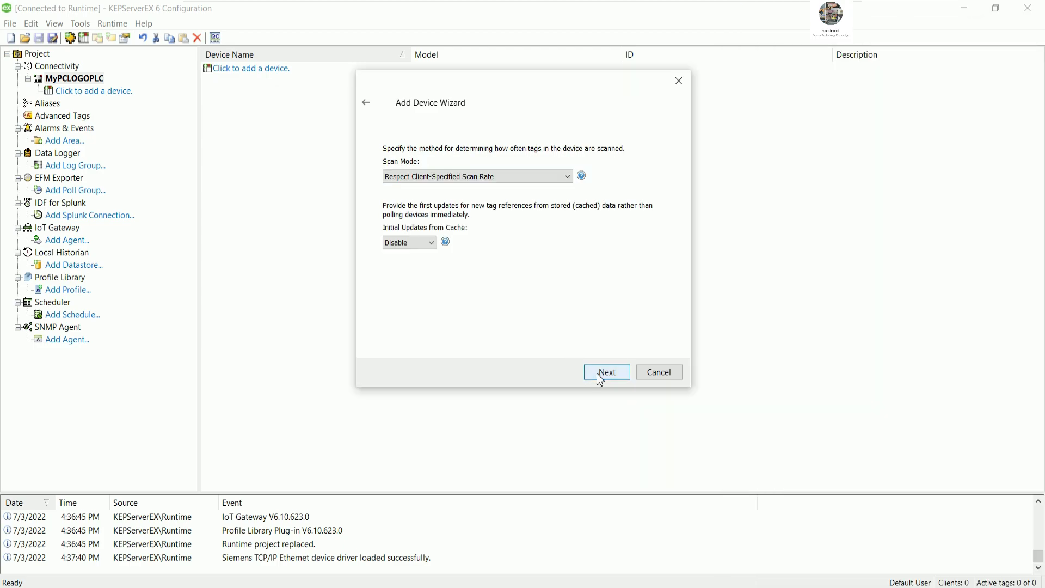
pyautogui.click(614, 375)
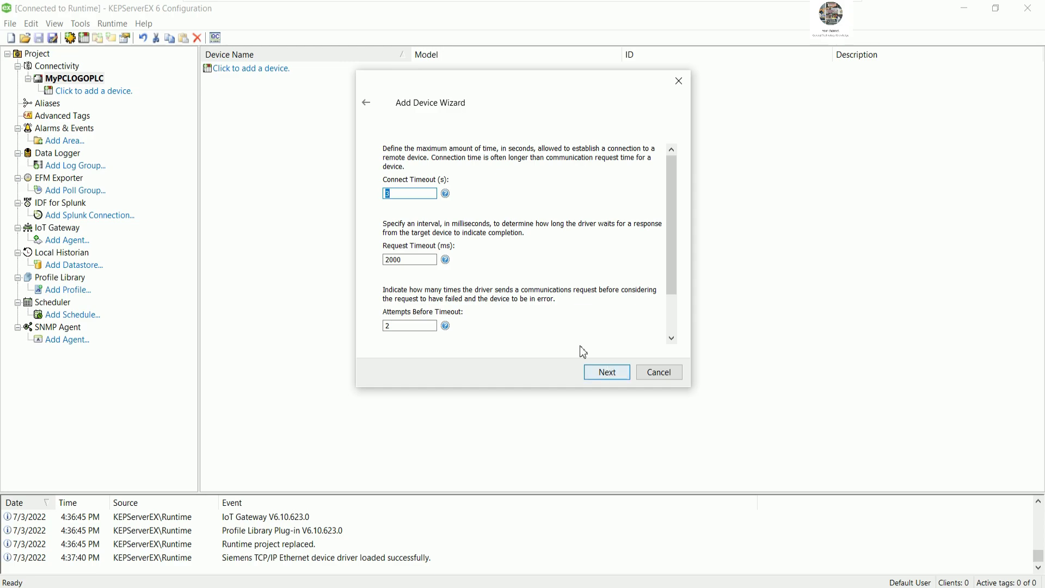
pyautogui.click(596, 374)
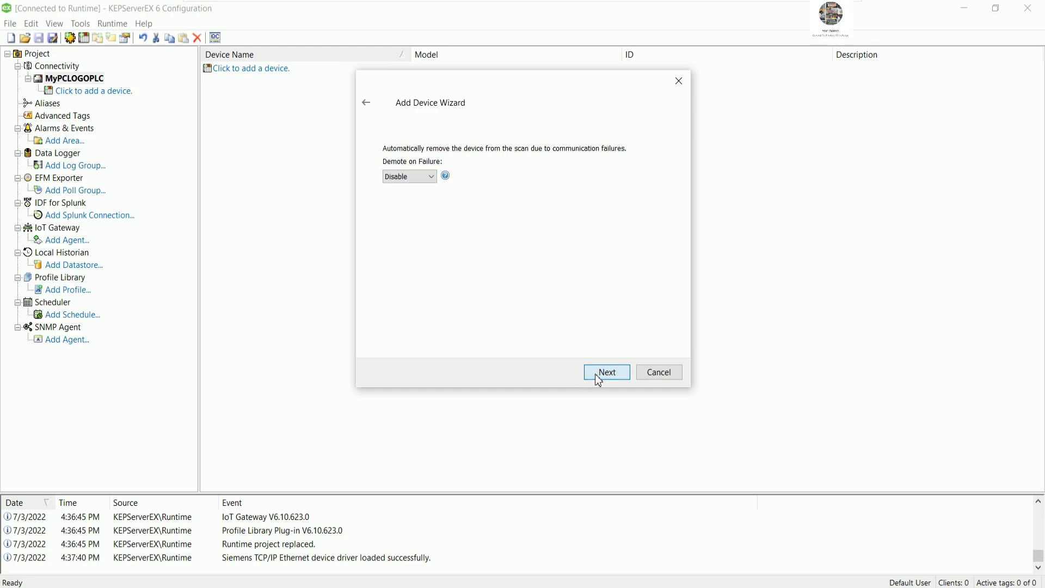
pyautogui.click(607, 372)
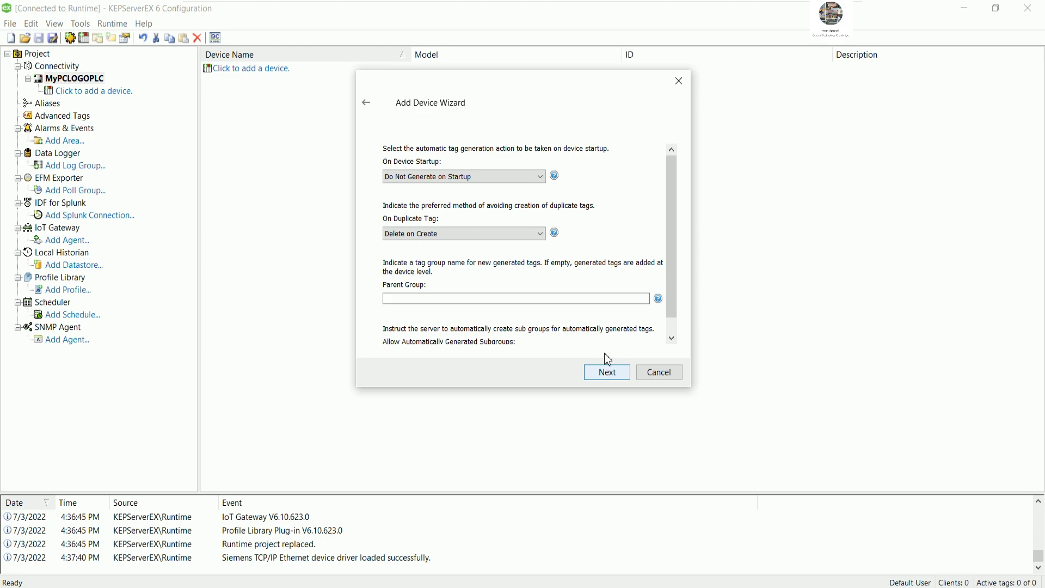
pyautogui.scroll(-1, 669, 267)
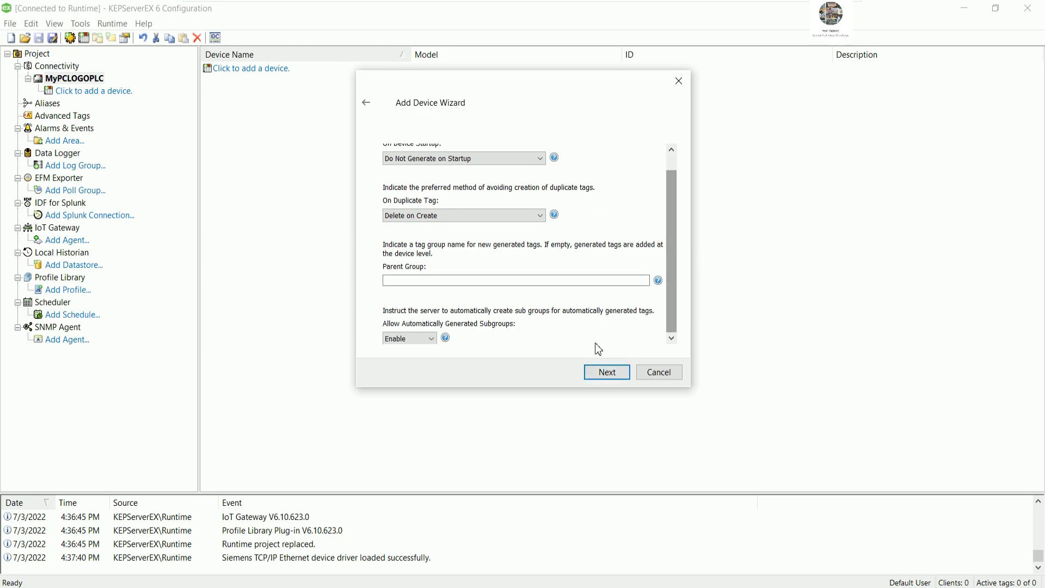
pyautogui.click(608, 372)
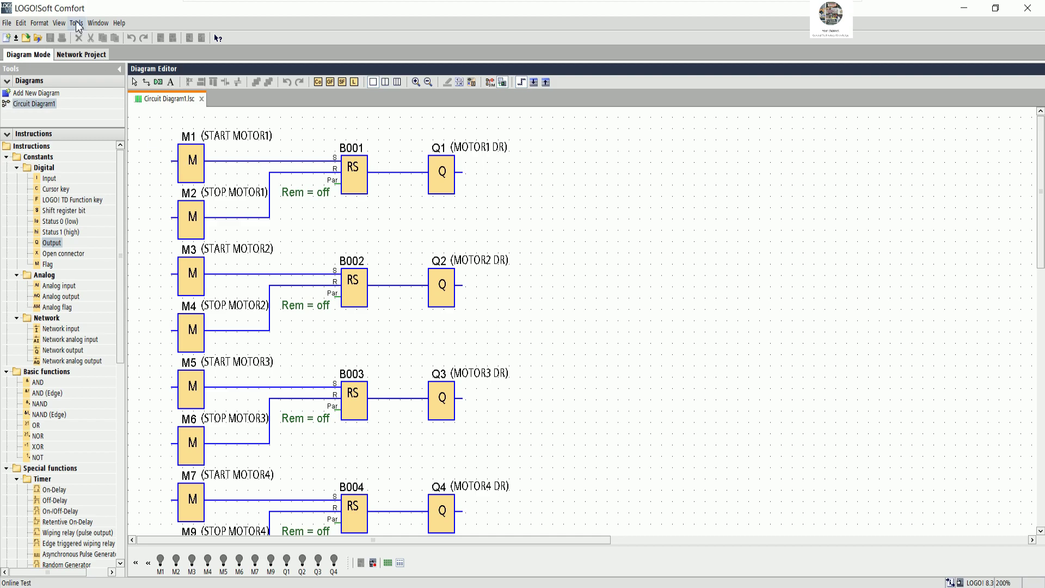
# Step: In LOGO!Soft Comfort, stop the online test and open the offline hardware type settings of the LOGO!
pyautogui.click(77, 23)
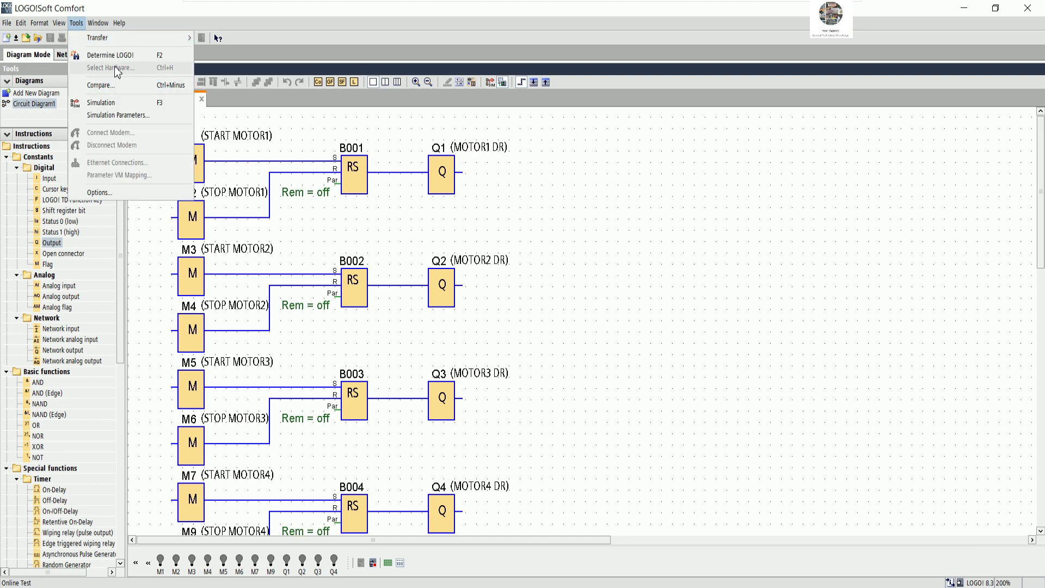
pyautogui.click(506, 89)
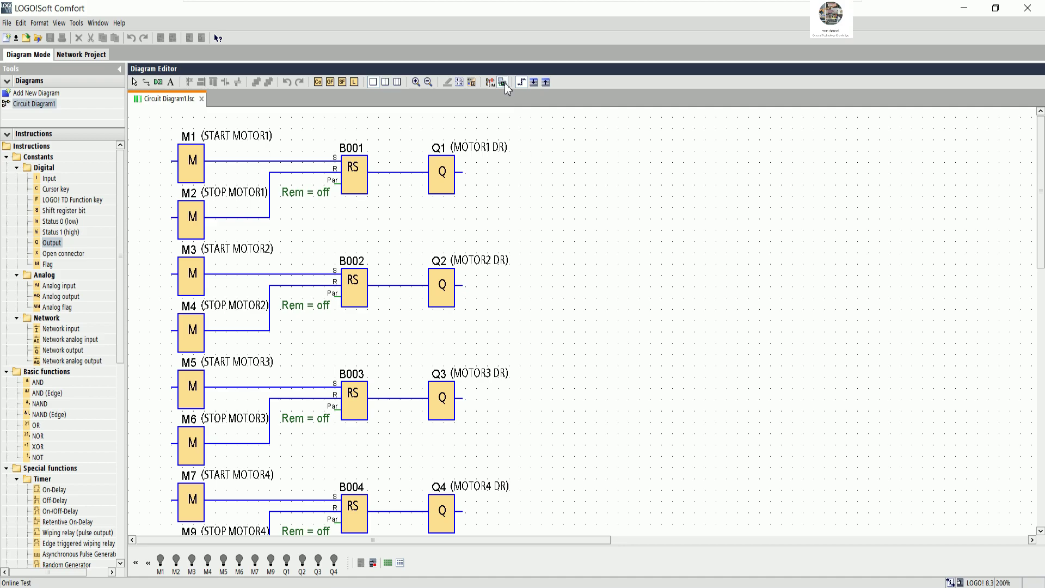
pyautogui.click(502, 83)
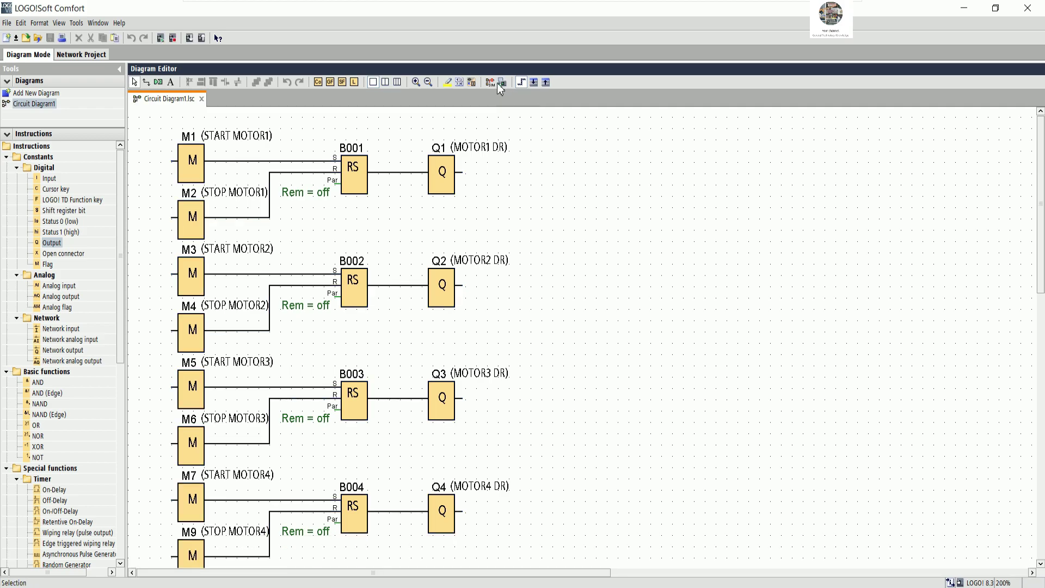
pyautogui.click(76, 23)
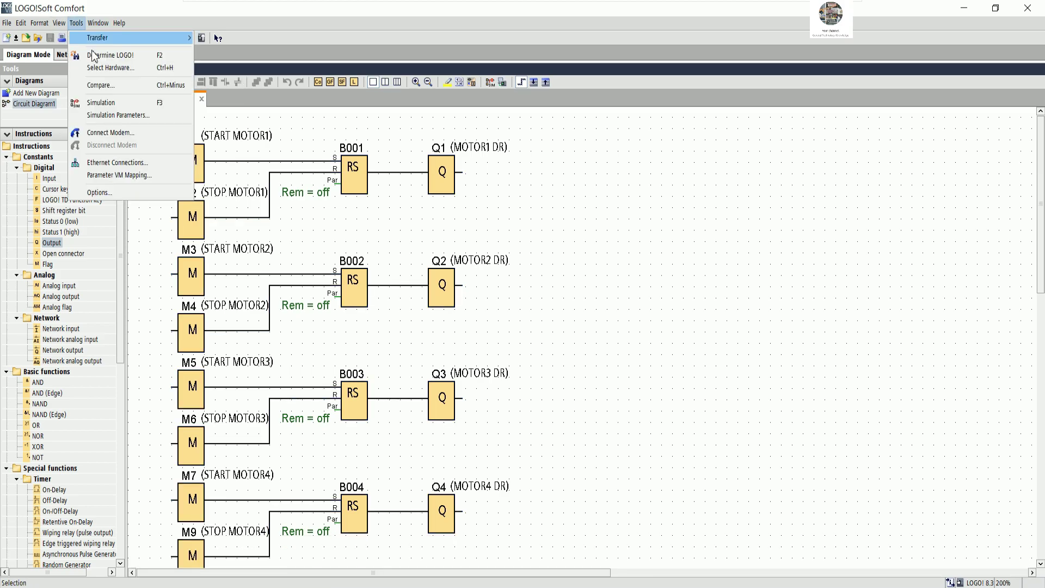
pyautogui.click(118, 68)
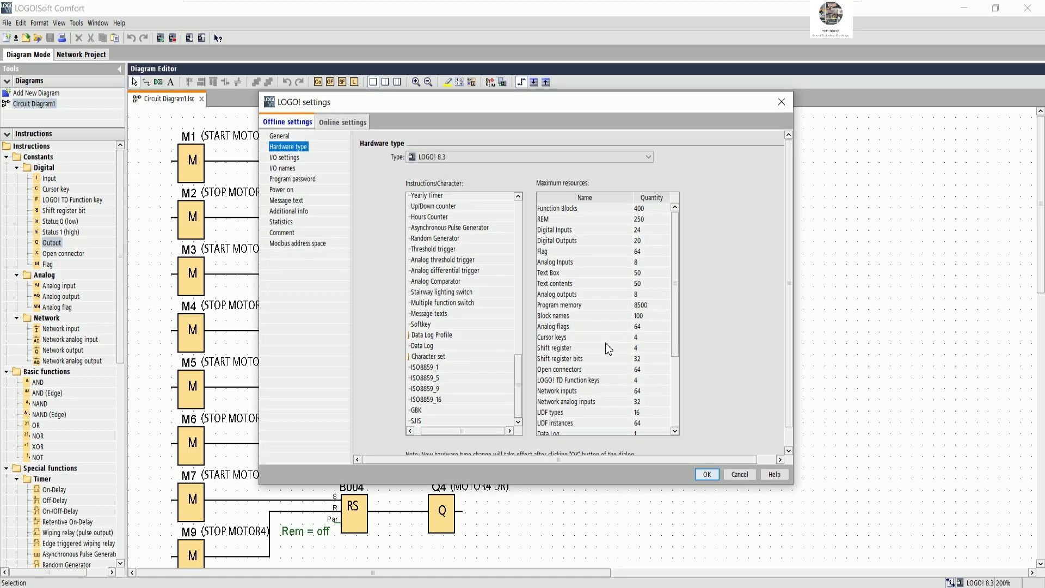
# Step: Check the LOGO!'s general IP and Ethernet access settings, close them unchanged, and accept port 102 for the KEPServerEX device
pyautogui.click(288, 136)
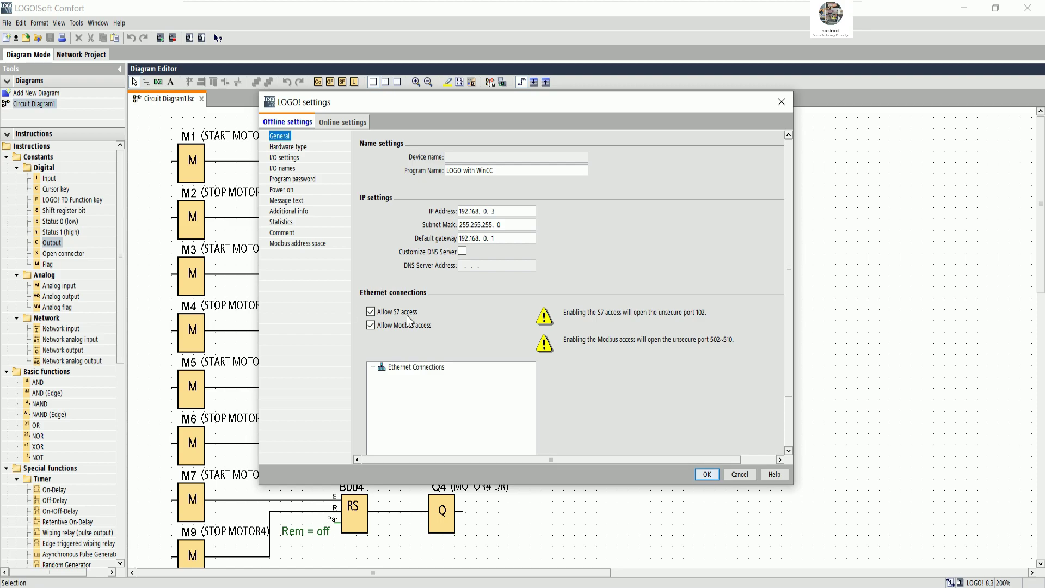
pyautogui.click(742, 475)
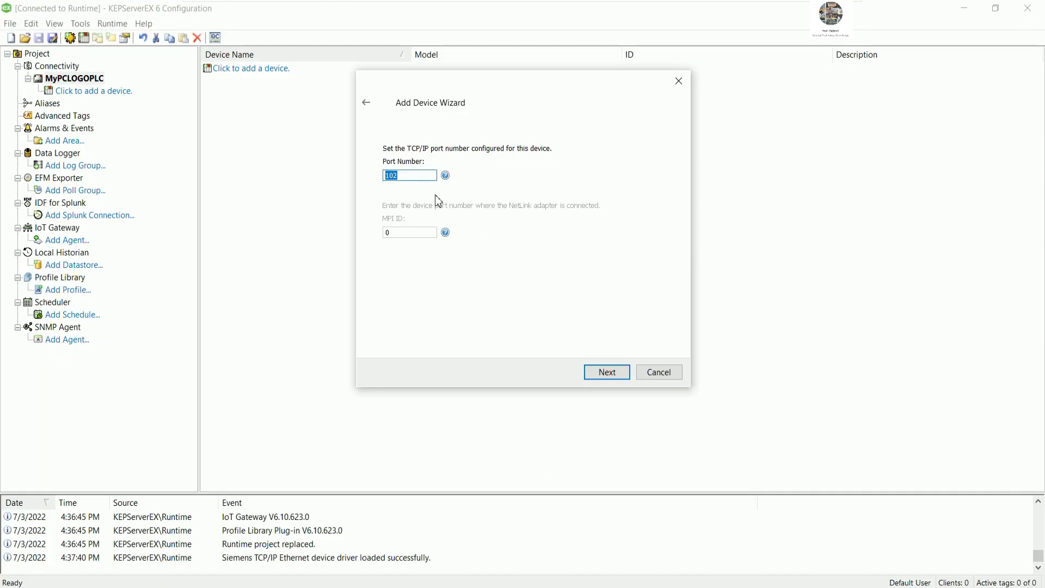
pyautogui.click(607, 372)
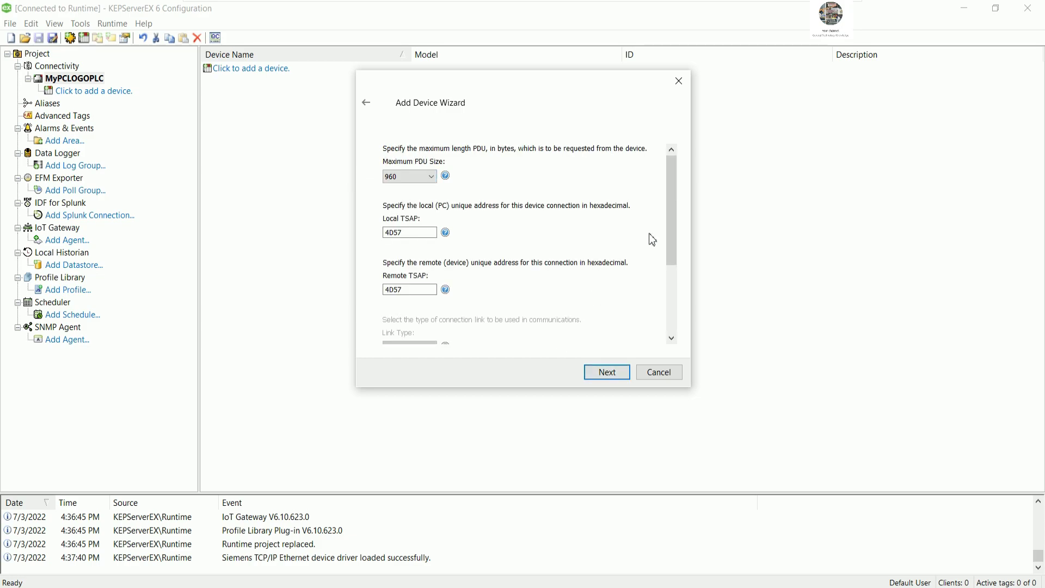
# Step: Set both the local TSAP and the remote TSAP of the device to 0200
pyautogui.moveTo(676, 240); pyautogui.dragTo(439, 336)
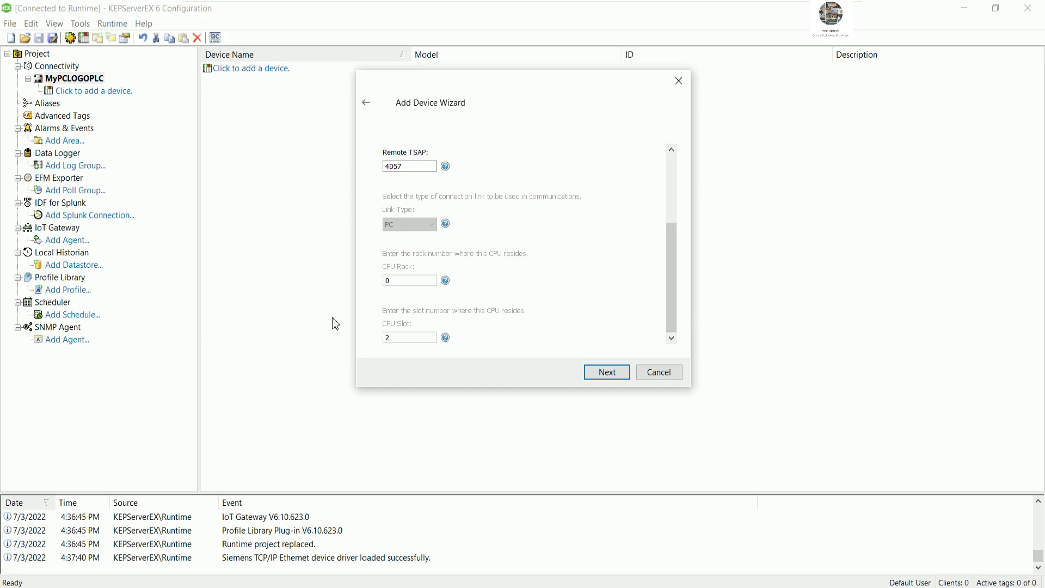
pyautogui.moveTo(676, 316); pyautogui.dragTo(675, 242)
pyautogui.moveTo(430, 232); pyautogui.dragTo(324, 238)
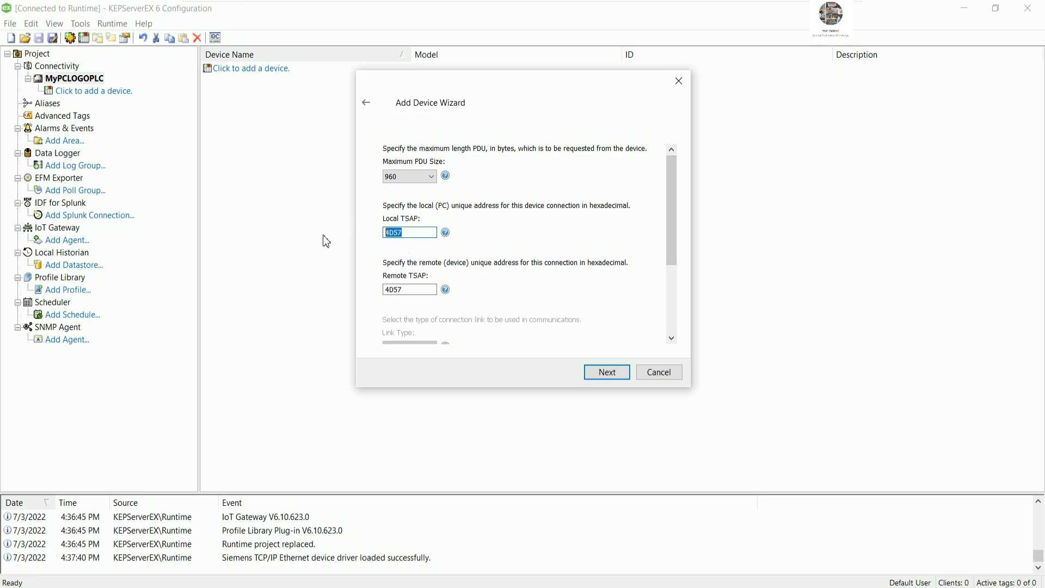
pyautogui.write('0200')
pyautogui.moveTo(416, 289); pyautogui.dragTo(370, 296)
pyautogui.write('02')
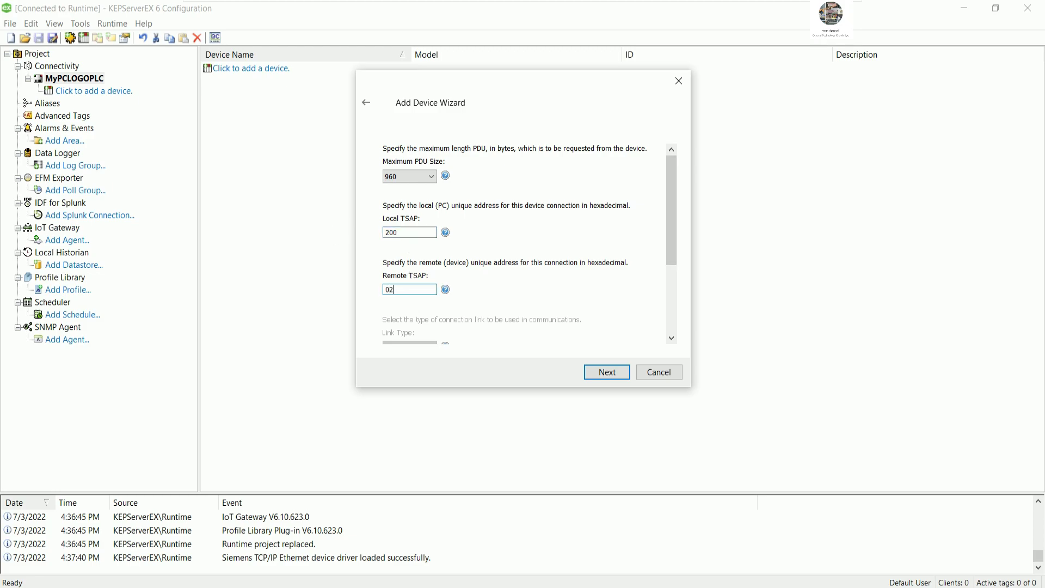
pyautogui.write('00')
pyautogui.click(429, 239)
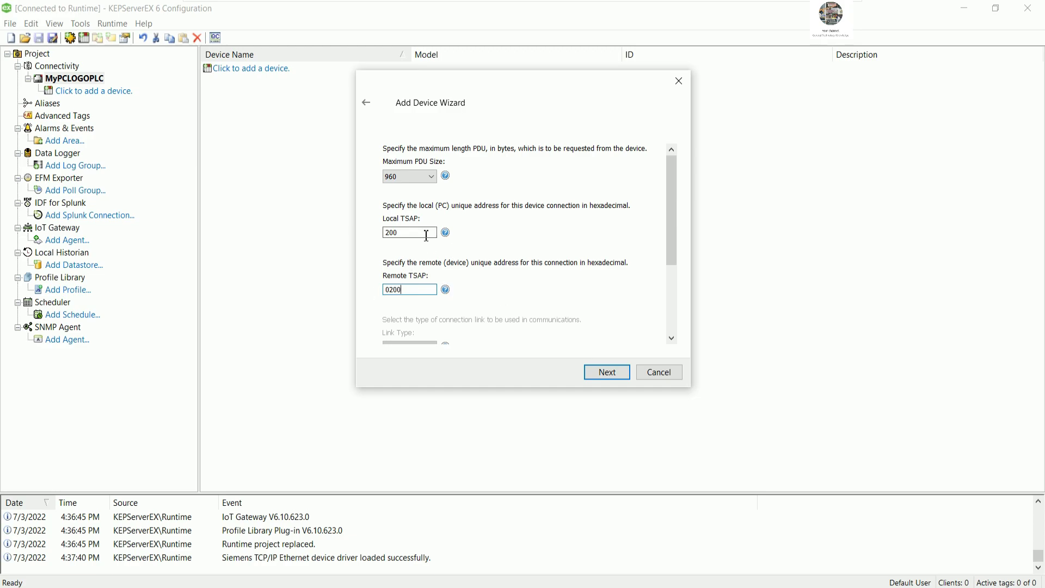
# Step: Accept the Big Endian byte order, review the summary and finish creating the MyPLCLOGO device
pyautogui.click(608, 374)
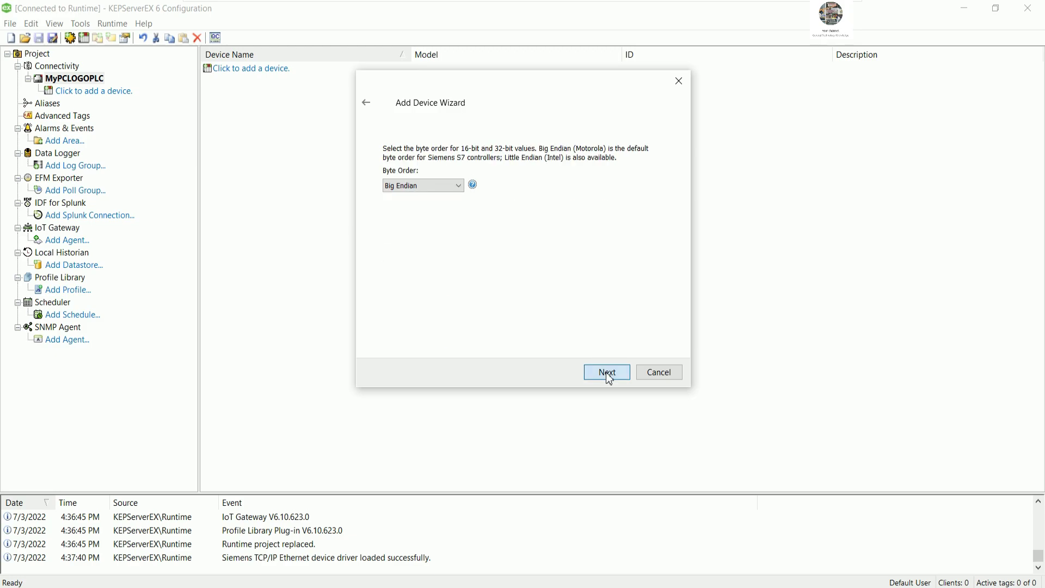
pyautogui.click(608, 373)
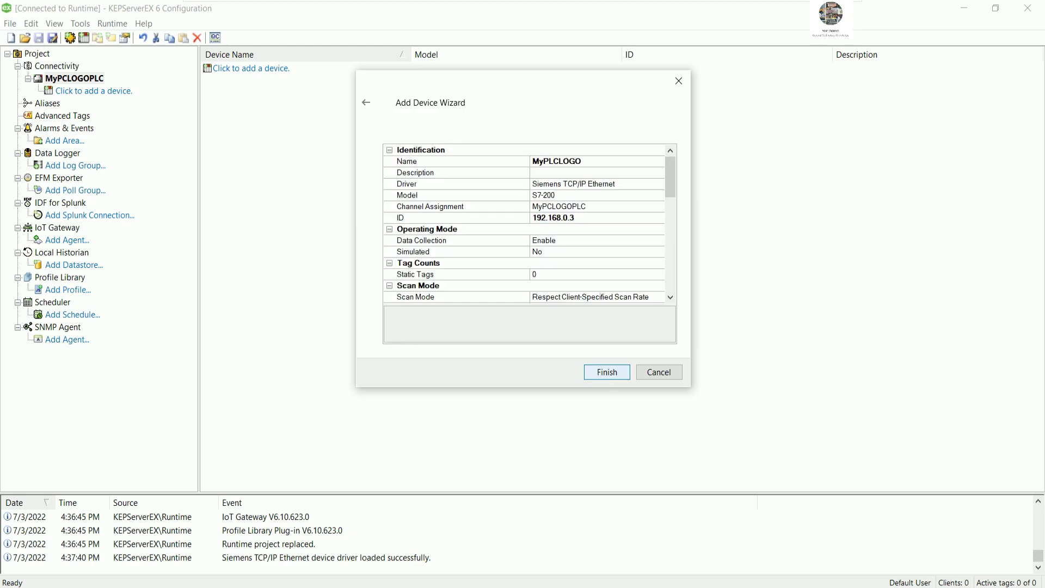
pyautogui.moveTo(673, 195)
pyautogui.mouseDown()
pyautogui.moveTo(679, 292)
pyautogui.moveTo(672, 188)
pyautogui.mouseUp()
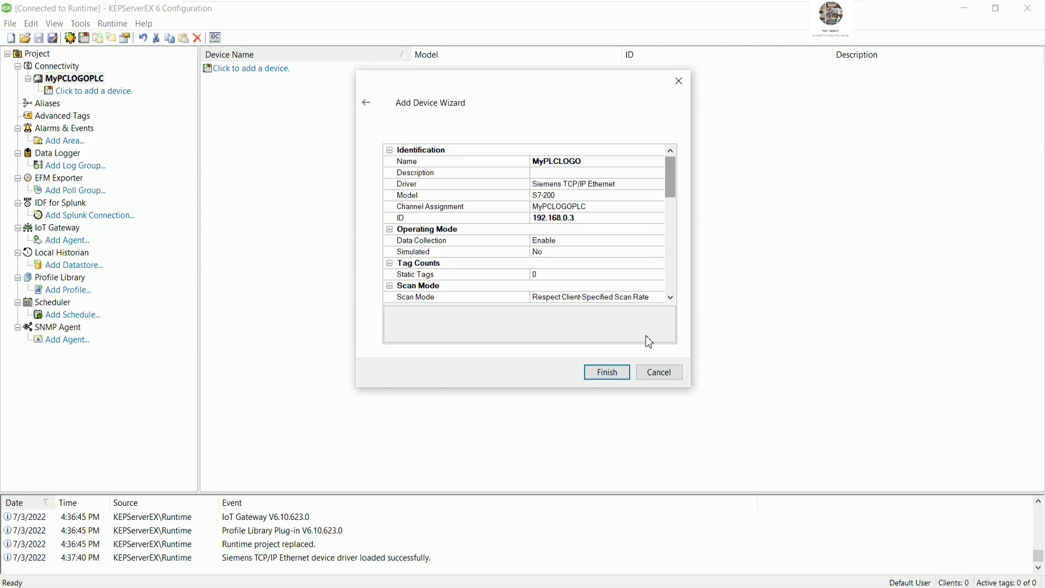
pyautogui.click(607, 370)
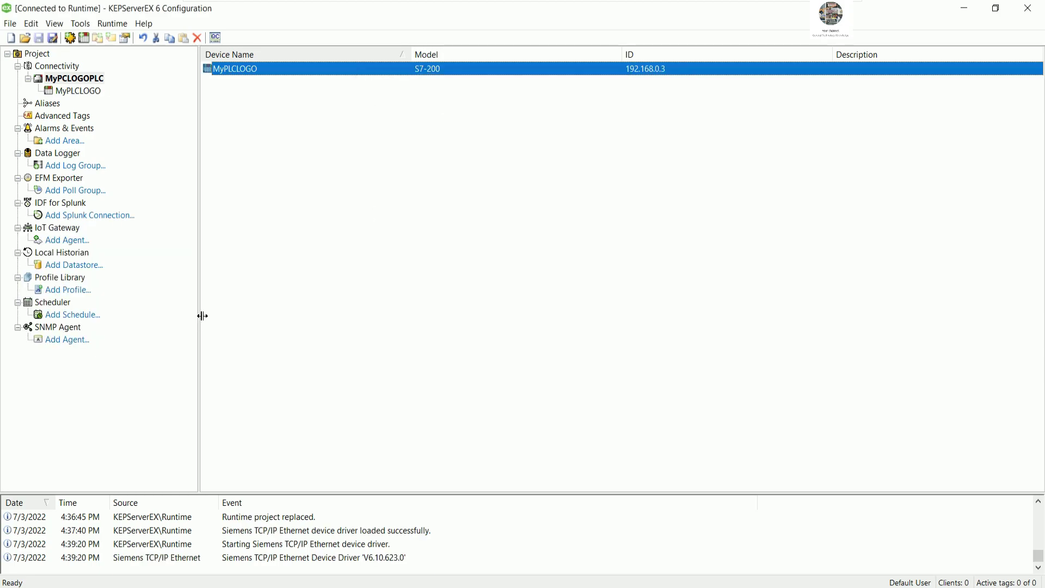
# Step: Define a static tag named MOTOR1_START with address M0.0 under the MyPLCLOGO device
pyautogui.click(81, 91)
pyautogui.click(272, 68)
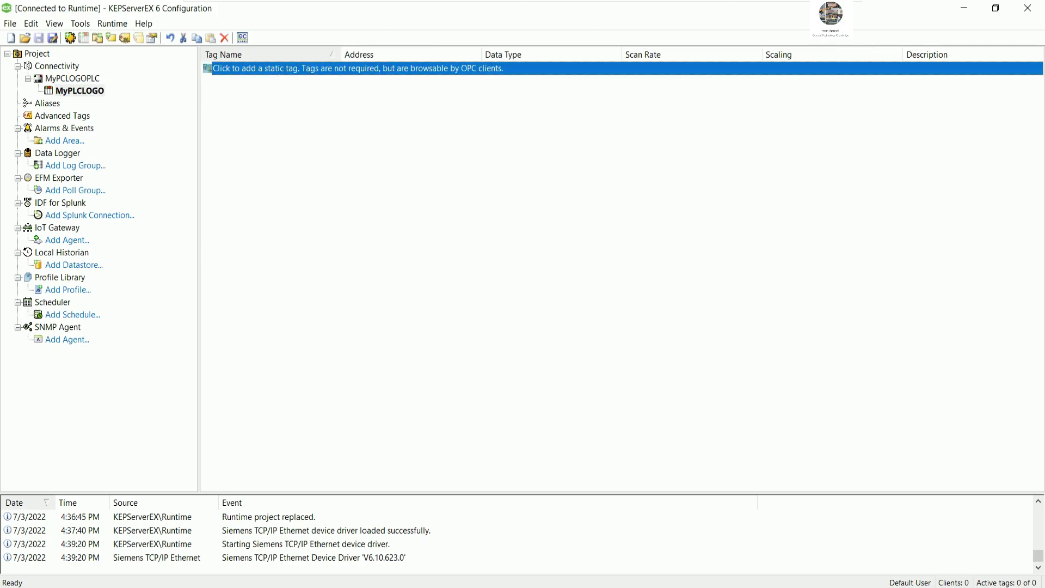
pyautogui.moveTo(449, 179); pyautogui.dragTo(396, 111)
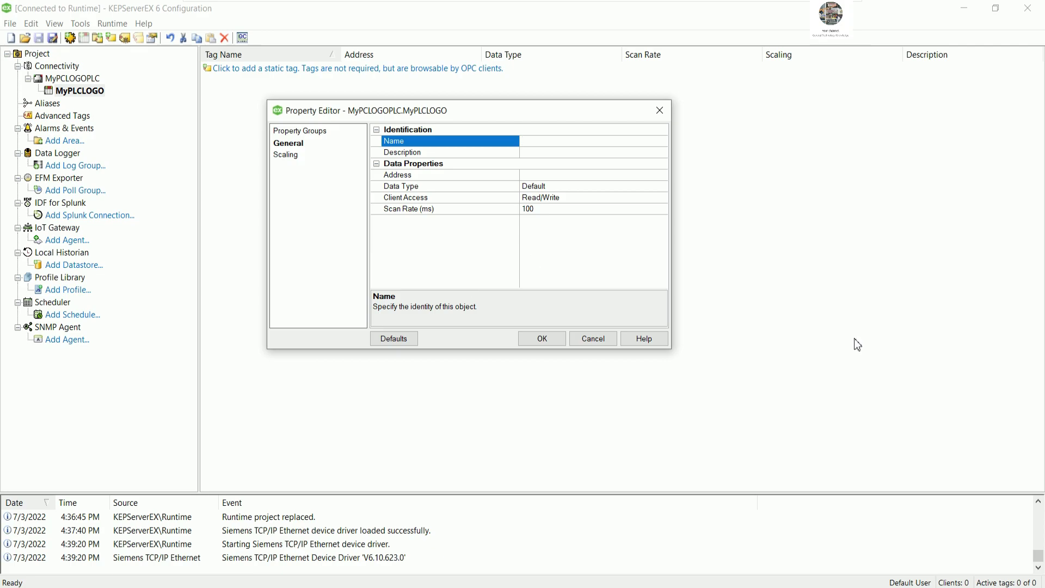
pyautogui.write('OR1_START')
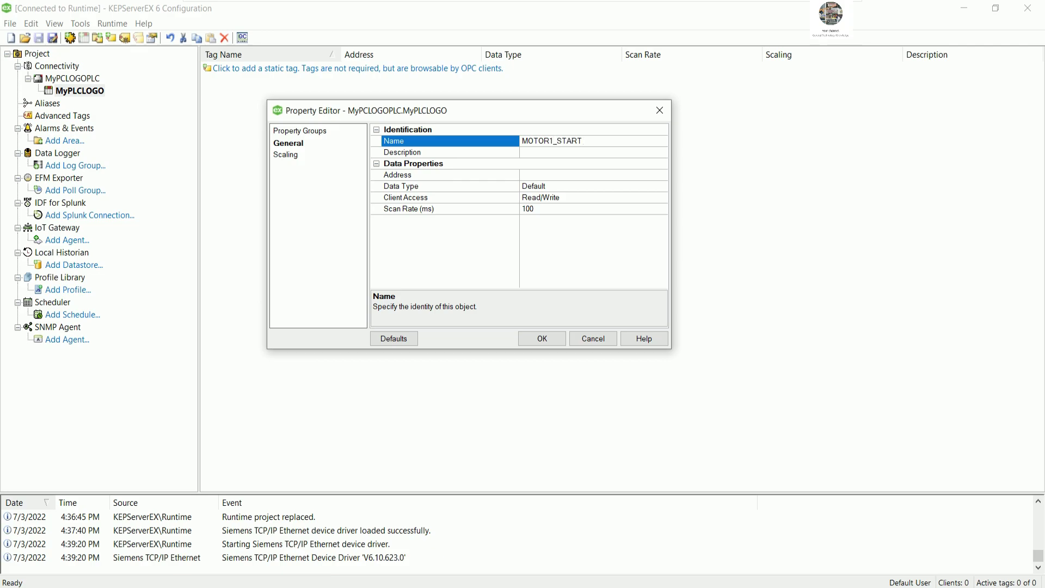
pyautogui.click(567, 176)
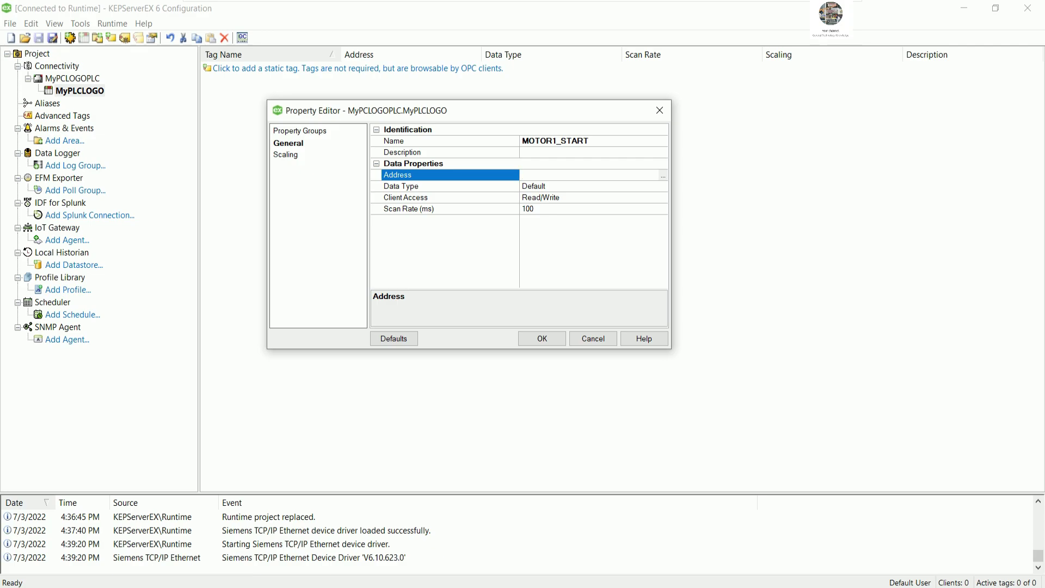
pyautogui.write('M0.0')
pyautogui.click(620, 188)
pyautogui.click(662, 187)
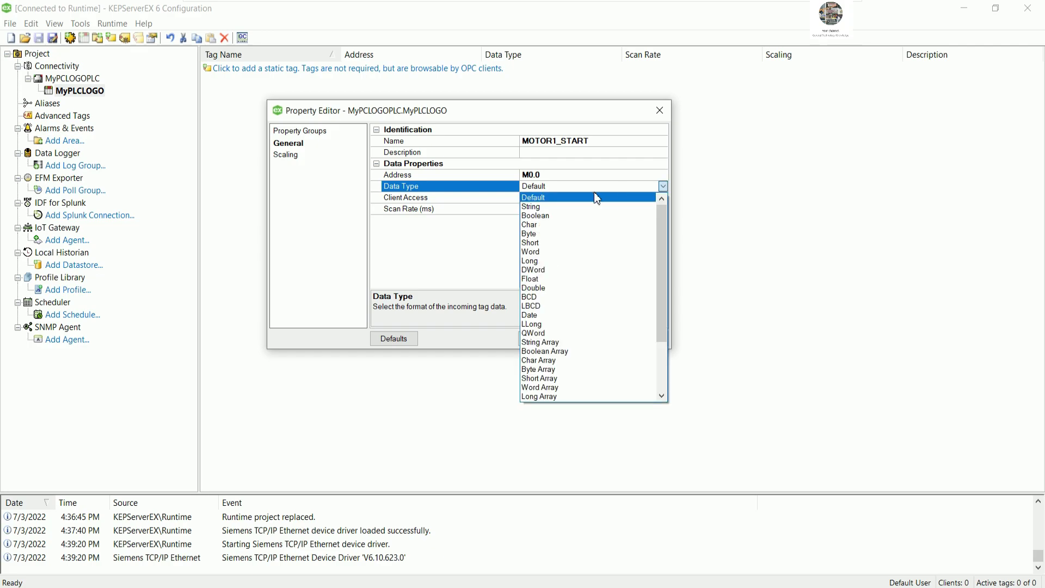
pyautogui.click(620, 206)
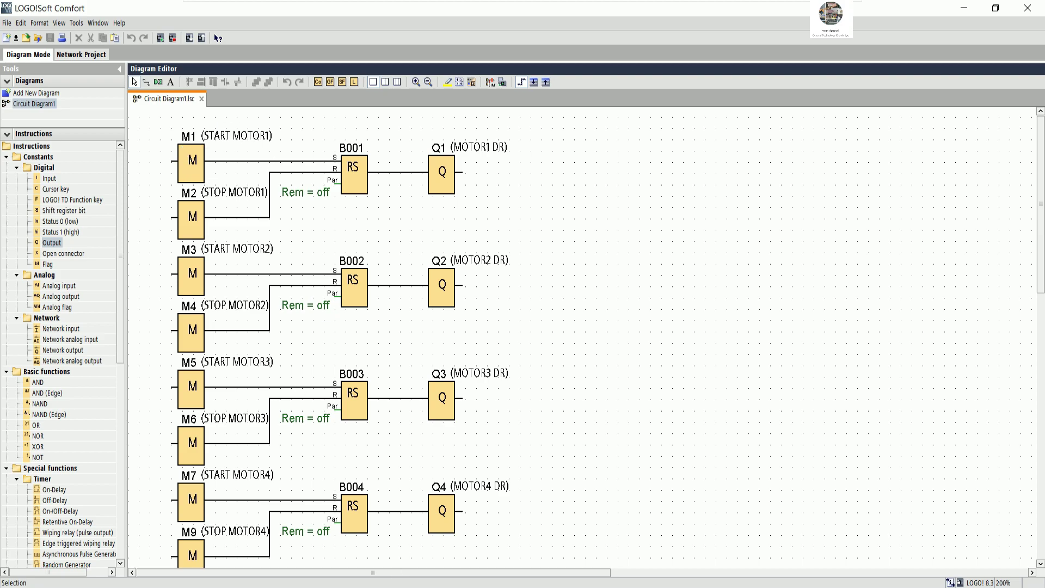
# Step: Switch to the Notepad notes over the LOGO! diagram and add the line "Address M1(PLC)===>Address (M0.0)"
pyautogui.hotkey('alt', 'Tab')
pyautogui.click(797, 570)
pyautogui.scroll(-2, 798, 570)
pyautogui.click(504, 571)
pyautogui.click(496, 550)
pyautogui.write('a')
pyautogui.press('BackSpace')
pyautogui.write('Address')
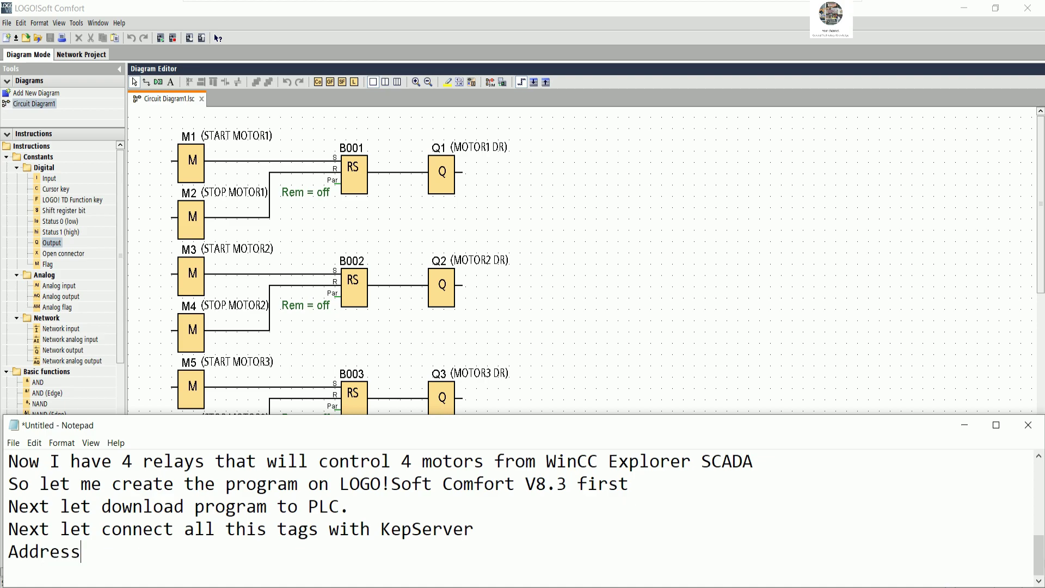
pyautogui.write(' M1(PLC)===')
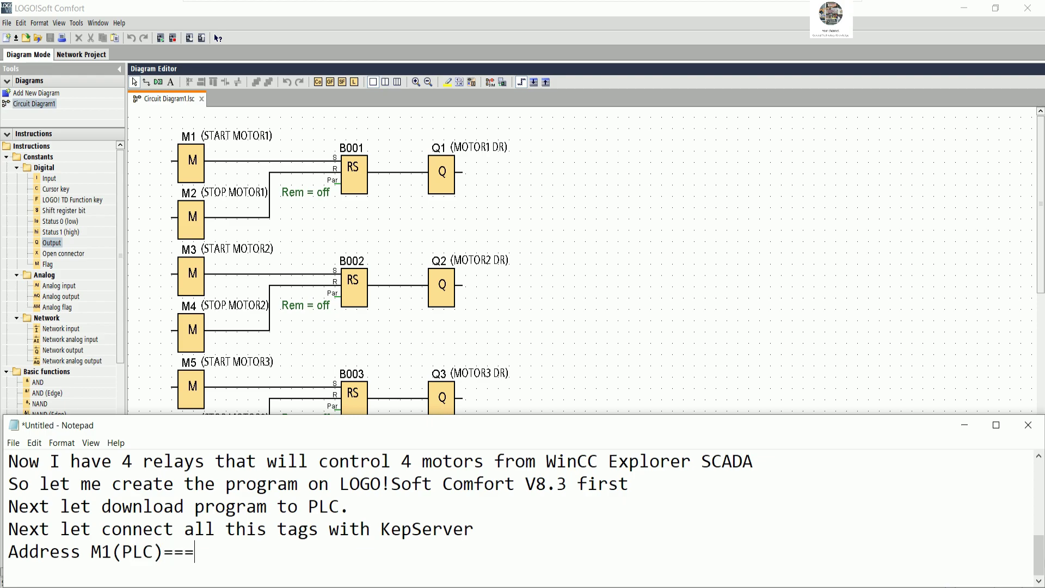
pyautogui.write('>Address (M')
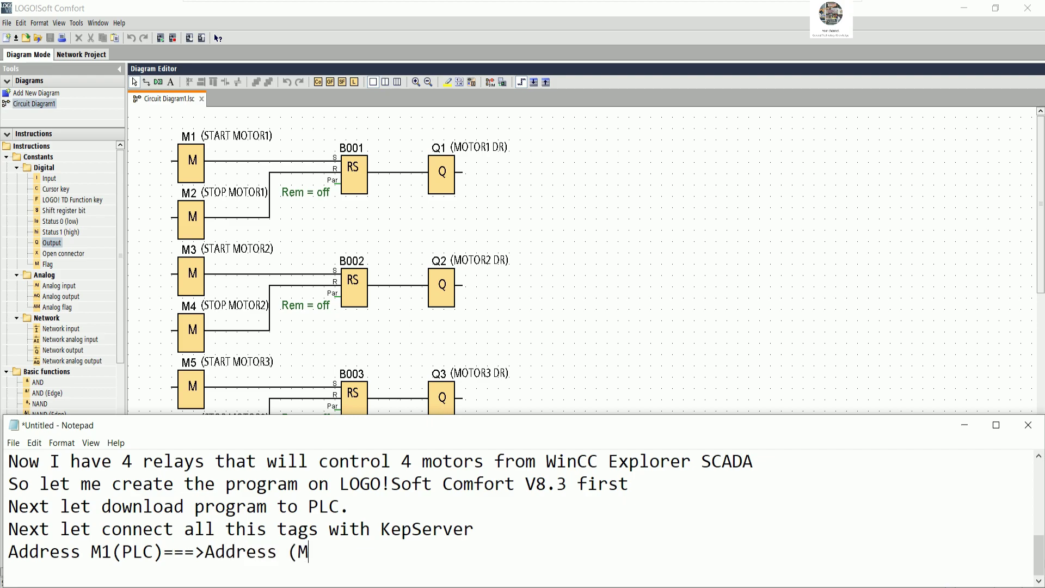
pyautogui.write('0.0)')
# Step: Replace "(M0.0)" at the end of the M1 mapping line with "M0.0(HMI)"
pyautogui.press('BackSpace')
pyautogui.press('BackSpace')
pyautogui.press('BackSpace')
pyautogui.press('BackSpace')
pyautogui.press('BackSpace')
pyautogui.press('BackSpace')
pyautogui.write('M0.0(HMI')
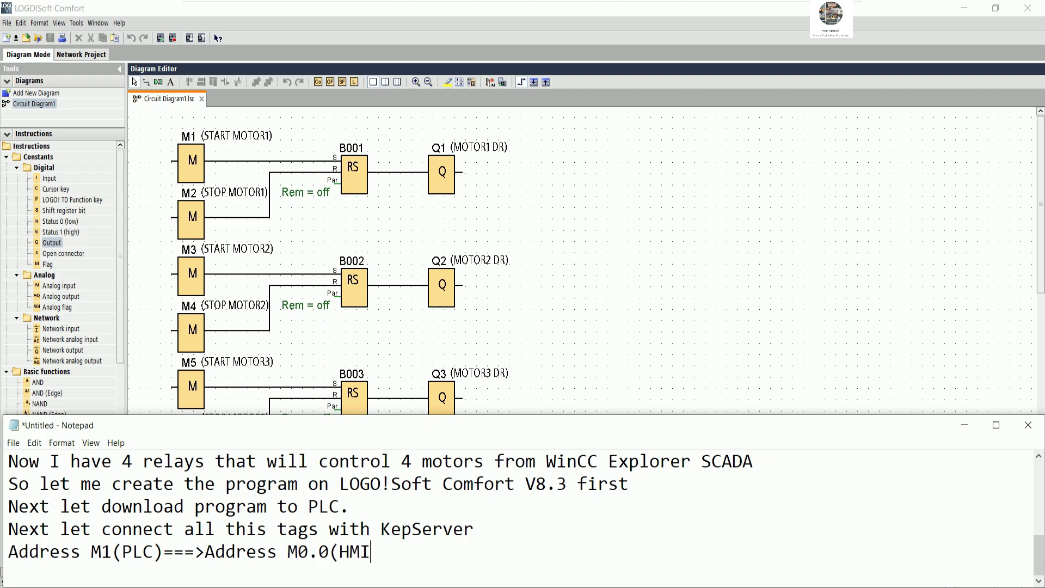
pyautogui.write(')')
# Step: Copy the mapping "M1(PLC)===>Address M0.0(HMI)" and paste it on a new line below, indented under the first mapping
pyautogui.moveTo(92, 554); pyautogui.dragTo(380, 548)
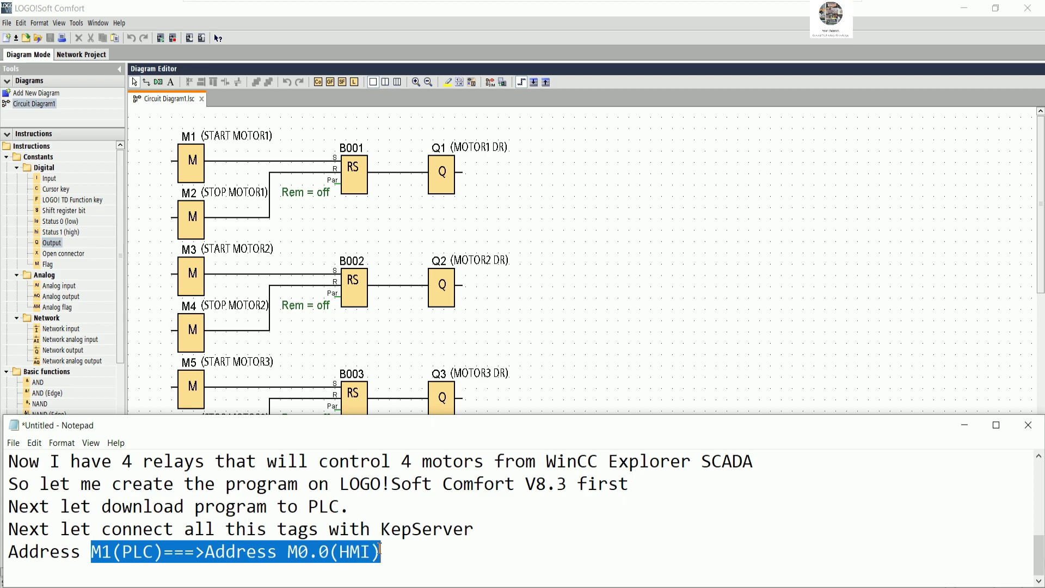
pyautogui.hotkey('ctrl', 'c')
pyautogui.click(383, 552)
pyautogui.hotkey('ctrl', 'v')
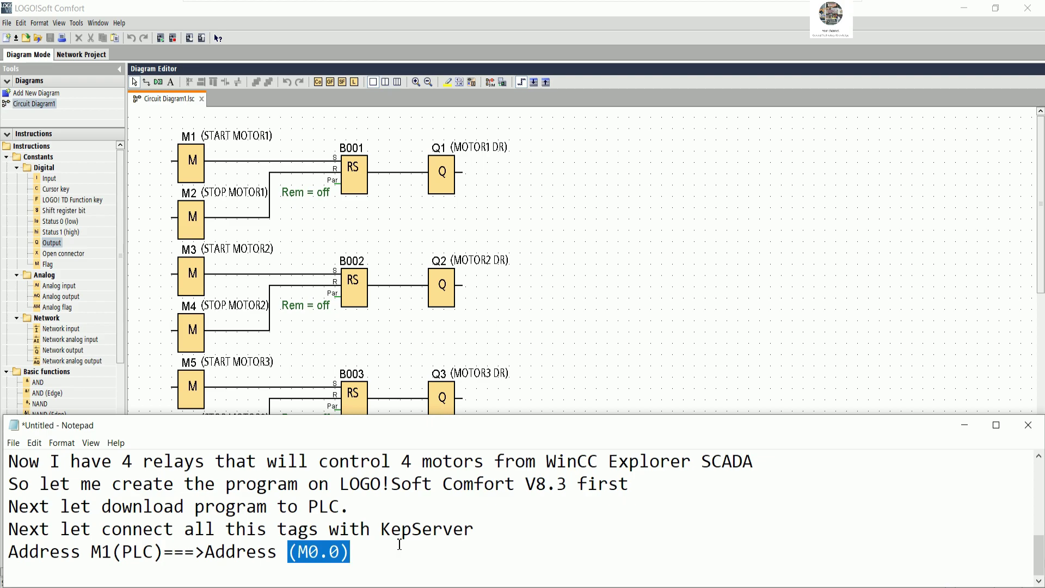
pyautogui.click(374, 552)
pyautogui.press('Return')
pyautogui.hotkey('ctrl', 'v')
pyautogui.click(9, 575)
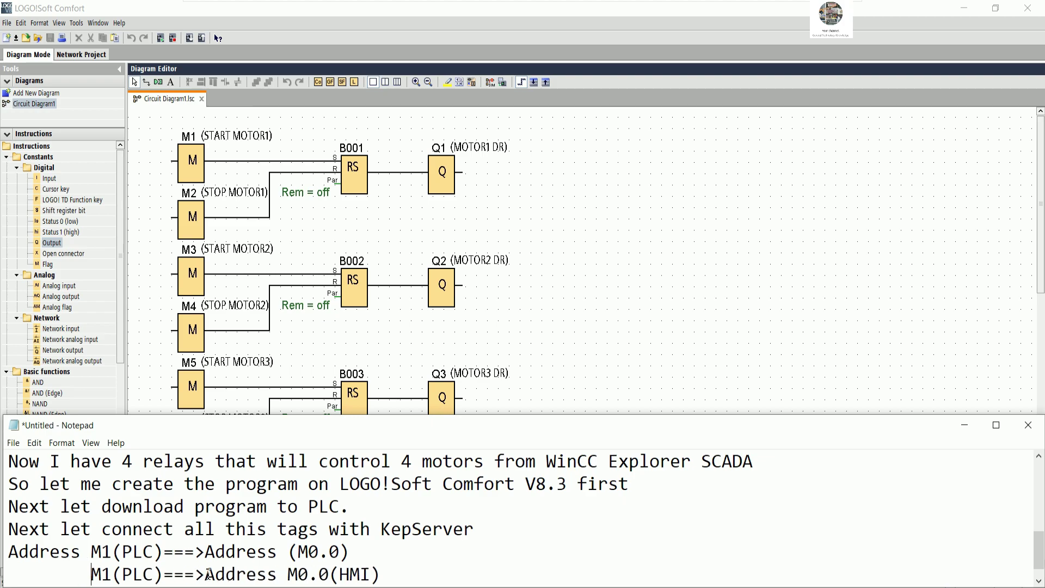
# Step: Edit the duplicated mapping line to read "M2(PLC)===>Address M0.1(HMI)"
pyautogui.click(112, 574)
pyautogui.press('BackSpace')
pyautogui.write('2')
pyautogui.click(328, 575)
pyautogui.press('BackSpace')
pyautogui.write('1')
pyautogui.click(389, 569)
# Step: Paste the mapping again as a third line and change its HMI address to Q0.0
pyautogui.press('Return')
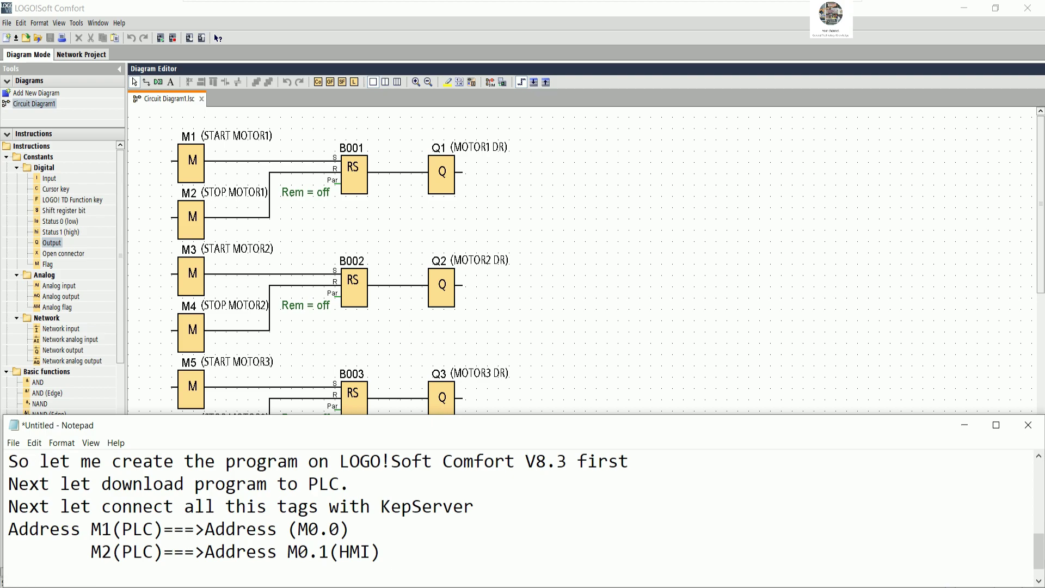
pyautogui.hotkey('ctrl', 'v')
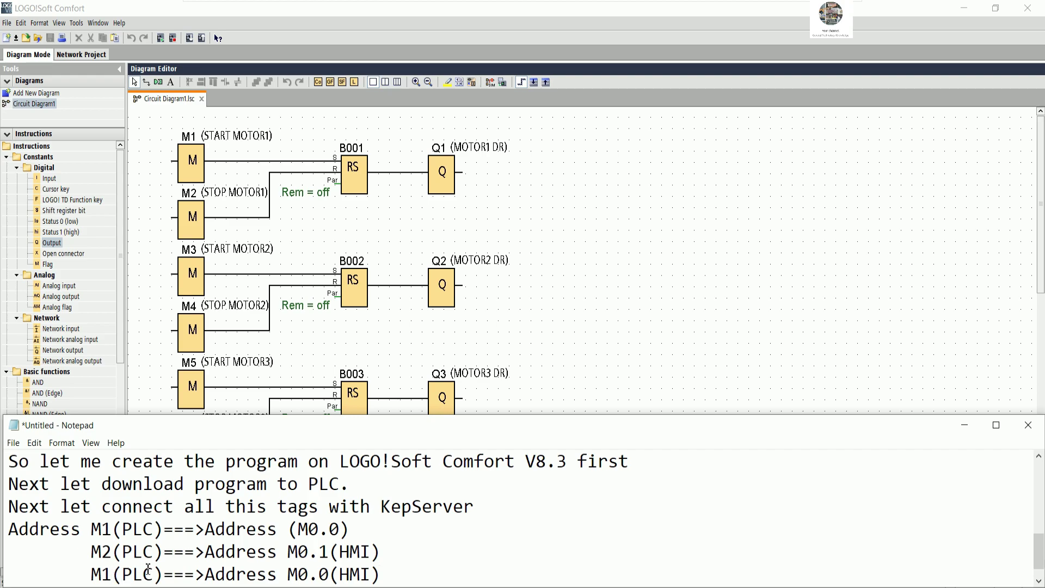
pyautogui.click(303, 578)
pyautogui.press('BackSpace')
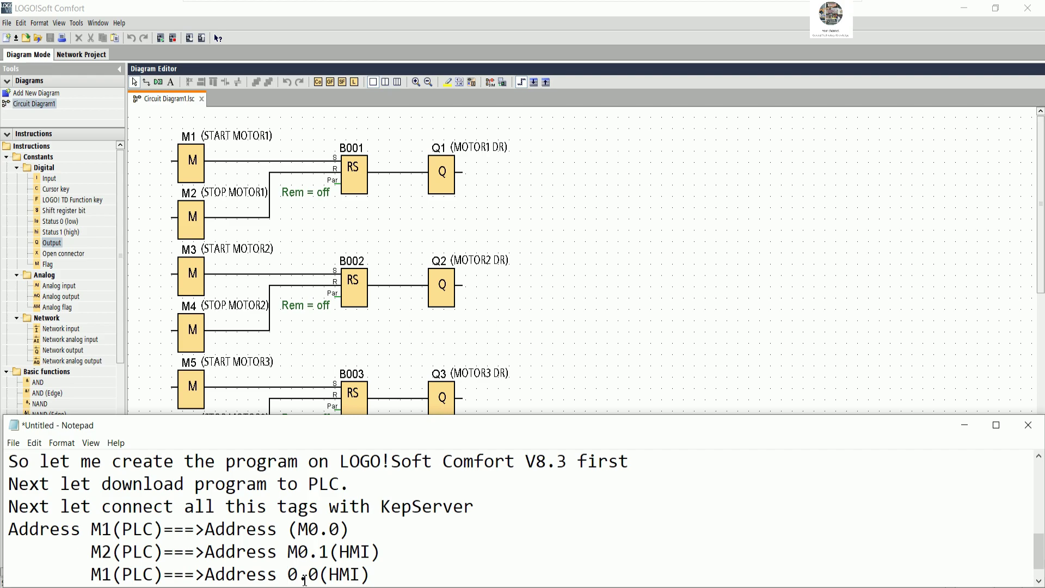
pyautogui.write('q')
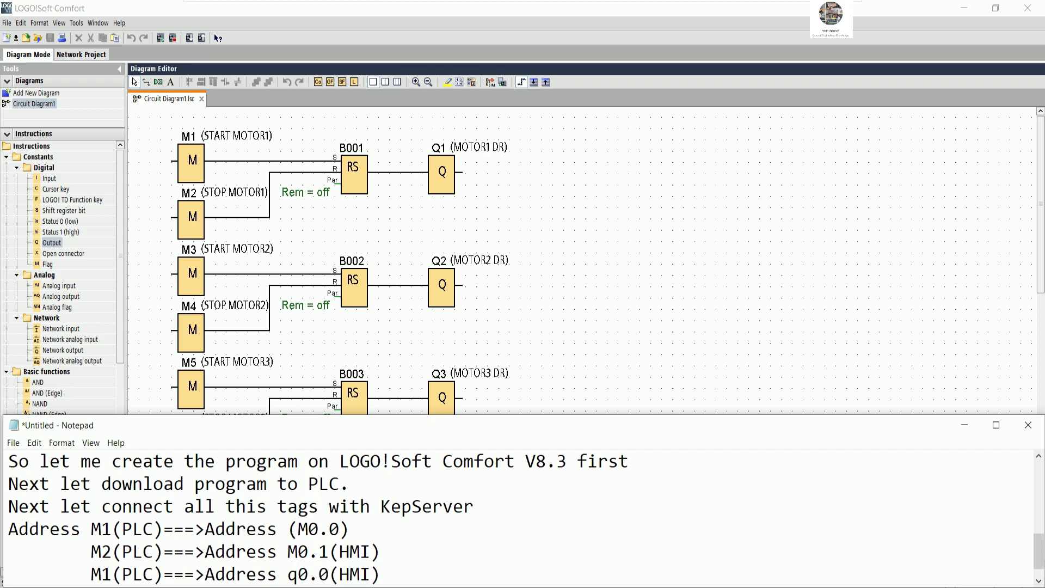
pyautogui.press('BackSpace')
pyautogui.write('Q')
# Step: Change the PLC address of the third mapping line to Q1
pyautogui.click(380, 569)
pyautogui.click(364, 534)
pyautogui.moveTo(384, 576); pyautogui.dragTo(91, 529)
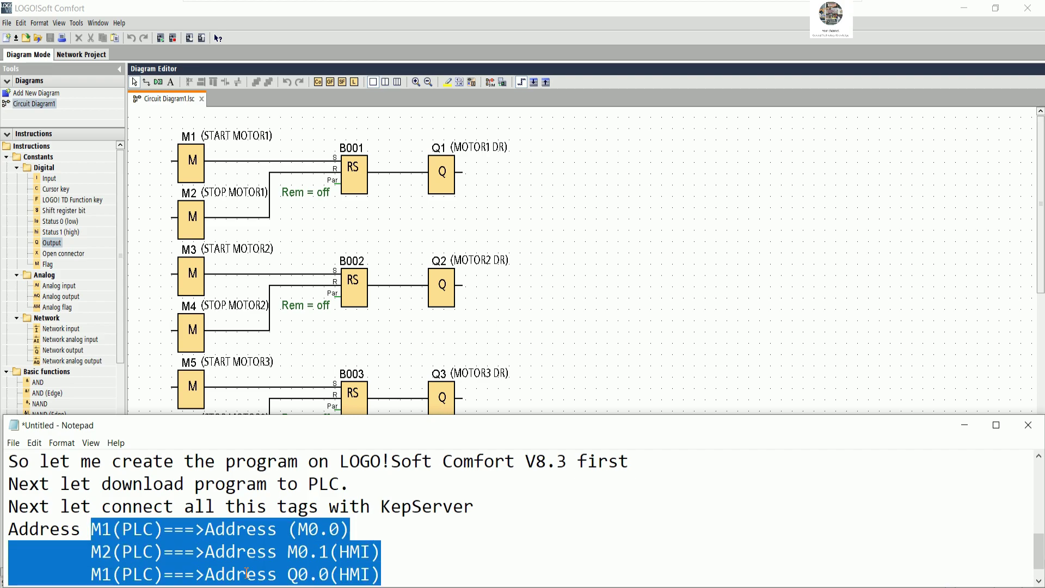
pyautogui.click(386, 556)
pyautogui.click(111, 576)
pyautogui.press('BackSpace')
pyautogui.press('BackSpace')
pyautogui.write('Q1')
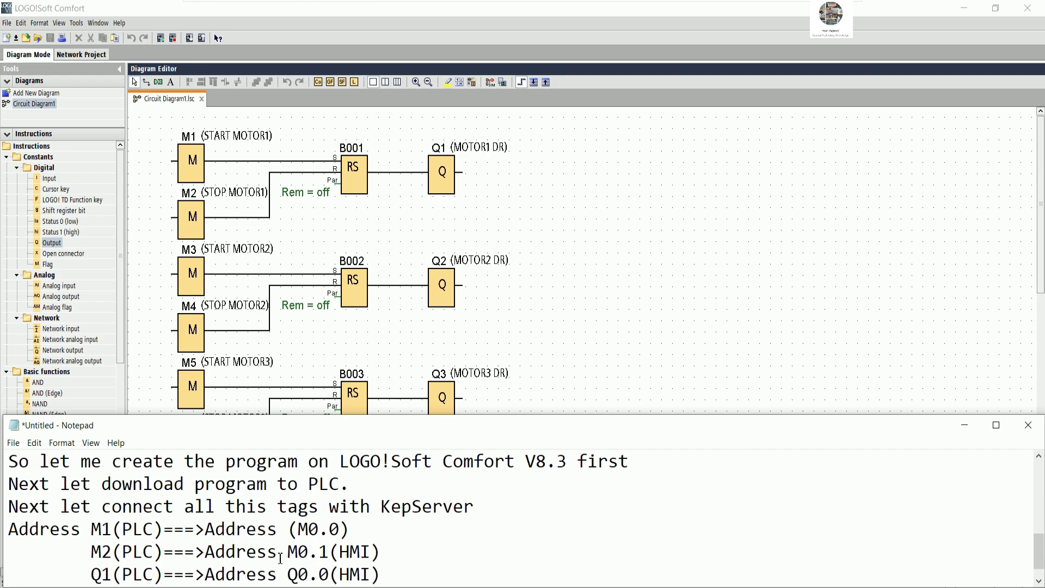
# Step: Copy the three motor 1 mapping lines and paste them below, indenting the first pasted line to align with the others
pyautogui.moveTo(382, 576); pyautogui.dragTo(95, 531)
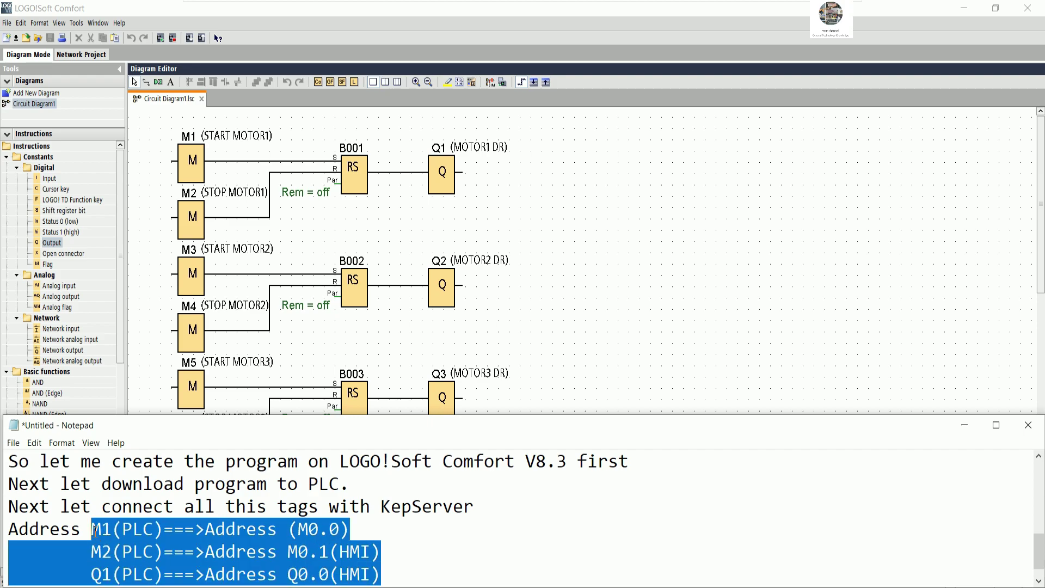
pyautogui.click(390, 573)
pyautogui.press('Return')
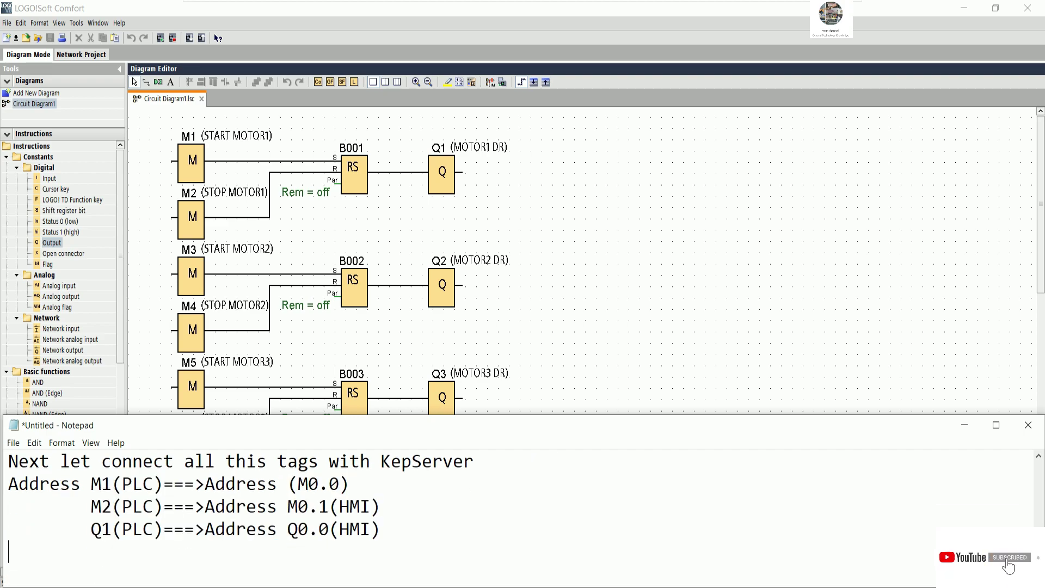
pyautogui.hotkey('ctrl', 'v')
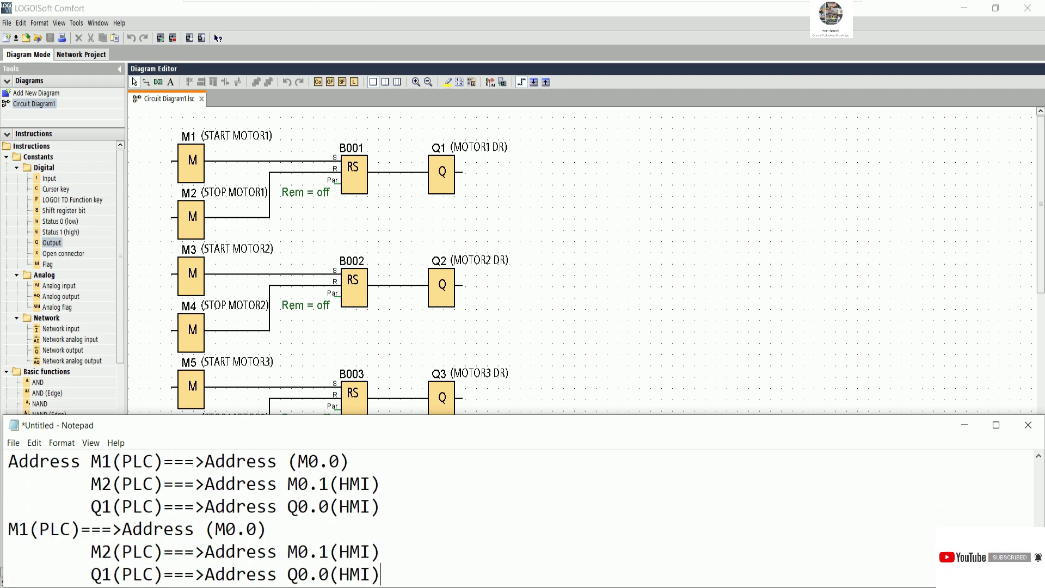
pyautogui.click(8, 529)
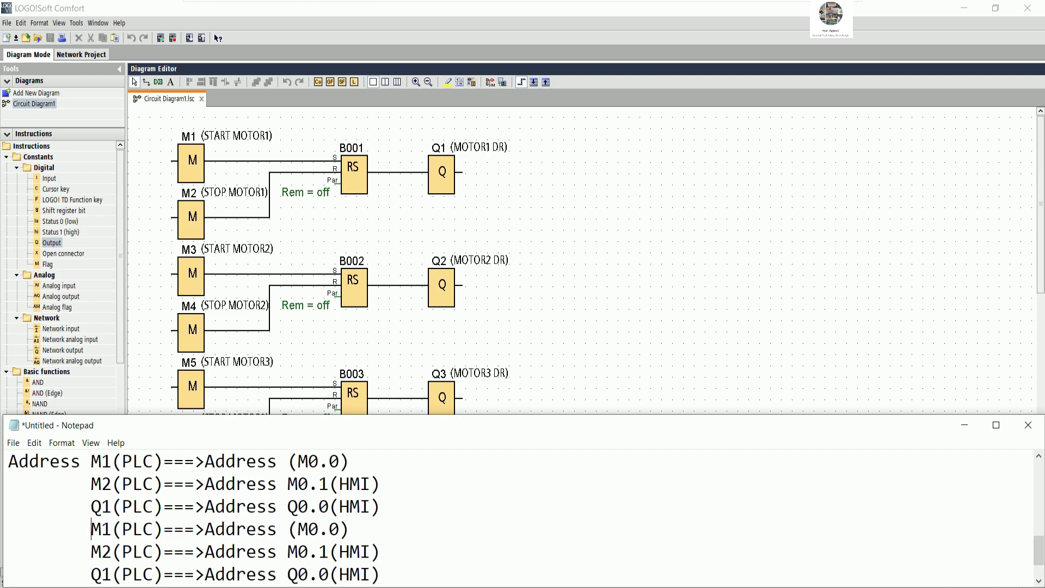
# Step: Change the fourth mapping line's PLC address to M3 and its HMI address to M0.2
pyautogui.click(109, 531)
pyautogui.press('BackSpace')
pyautogui.write('3')
pyautogui.scroll(-1, 354, 532)
pyautogui.scroll(2, 359, 536)
pyautogui.scroll(-1, 372, 542)
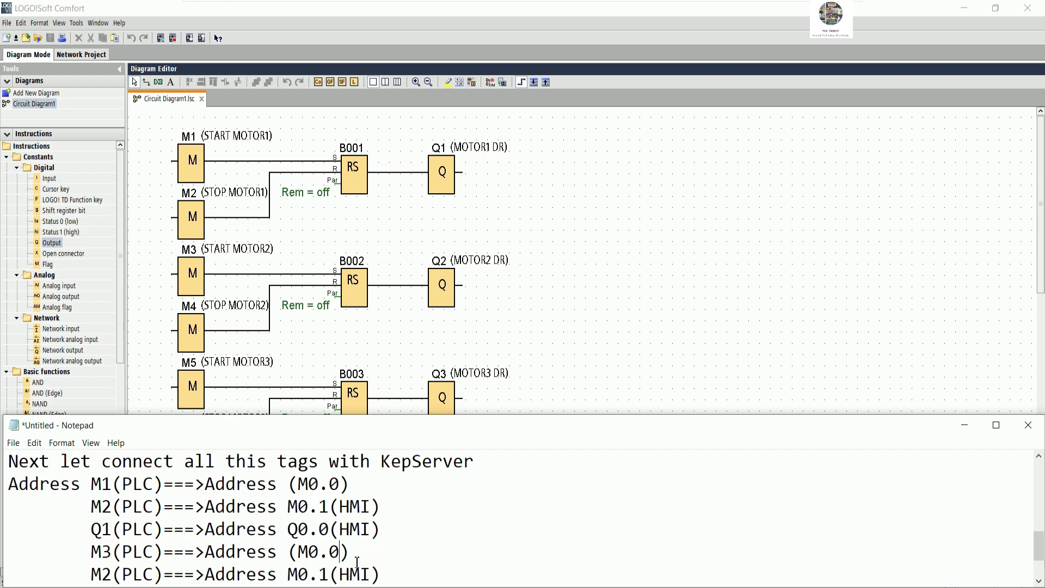
pyautogui.press('BackSpace')
pyautogui.write('2')
# Step: Rewrite the M1 line's HMI address as "M0.0(HMI)" without the original parentheses, and append "HMI" to the M3 line
pyautogui.scroll(-1, 422, 522)
pyautogui.scroll(1, 424, 523)
pyautogui.press('BackSpace')
pyautogui.press('Left')
pyautogui.press('Left')
pyautogui.press('Left')
pyautogui.press('BackSpace')
pyautogui.press('Right')
pyautogui.press('Right')
pyautogui.press('Right')
pyautogui.press('Right')
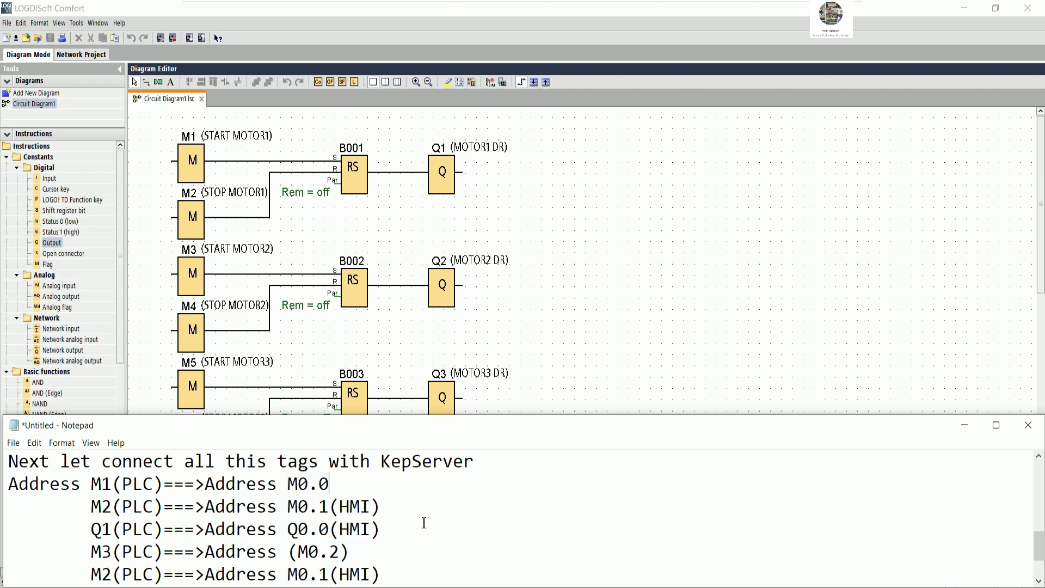
pyautogui.write('(HMI)')
pyautogui.click(392, 547)
pyautogui.write('HMI')
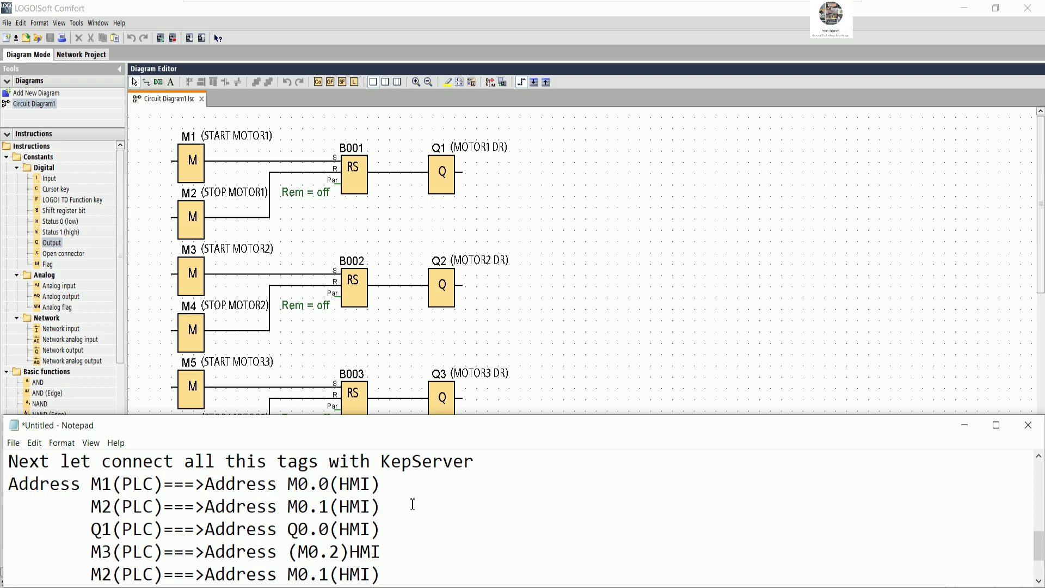
# Step: Change the fifth mapping line's PLC address to M4 and its HMI address to M0.3
pyautogui.scroll(-1, 381, 515)
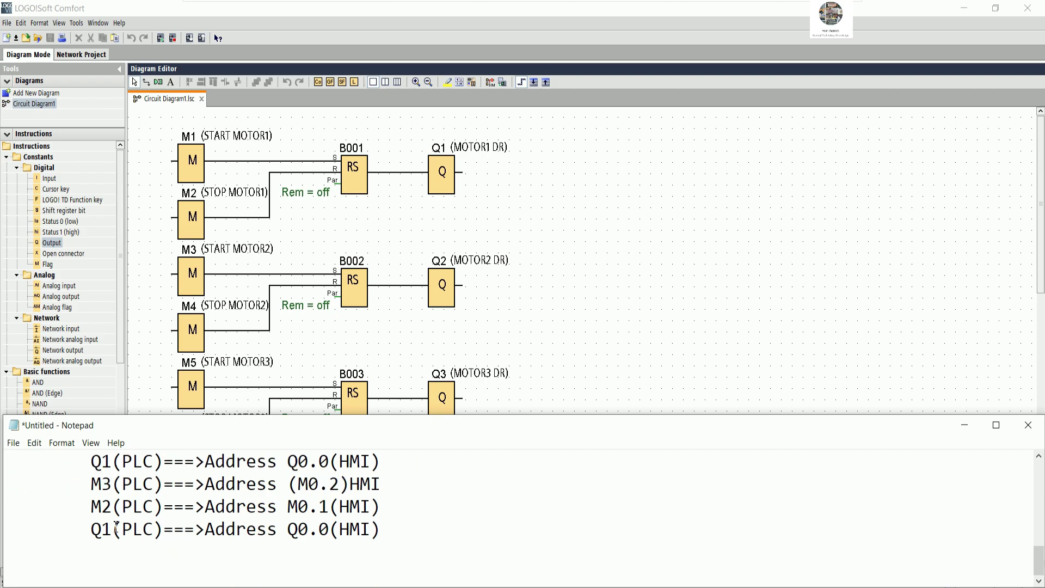
pyautogui.click(114, 506)
pyautogui.press('BackSpace')
pyautogui.write('4')
pyautogui.click(329, 506)
pyautogui.press('BackSpace')
pyautogui.write('3')
# Step: Change the last mapping line's PLC address to Q2 and its HMI address to Q0.1
pyautogui.click(112, 529)
pyautogui.press('BackSpace')
pyautogui.write('2')
pyautogui.click(330, 530)
pyautogui.press('BackSpace')
pyautogui.write('1')
# Step: Enlarge the Notepad window and review all PLC-to-HMI address mapping lines for motors 1 and 2
pyautogui.click(415, 516)
pyautogui.scroll(1, 415, 515)
pyautogui.moveTo(438, 426); pyautogui.dragTo(438, 368)
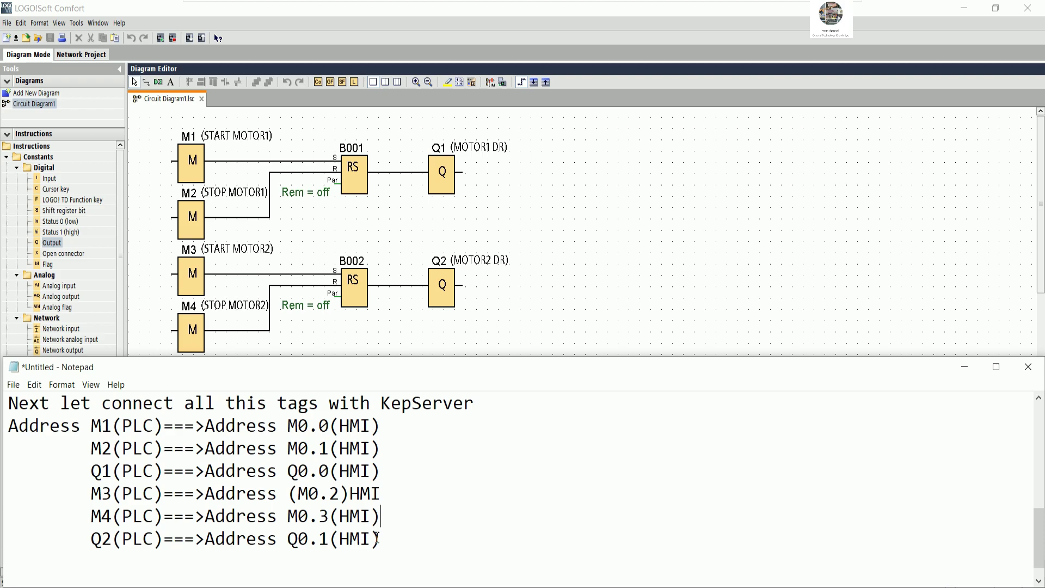
pyautogui.moveTo(379, 539); pyautogui.dragTo(91, 426)
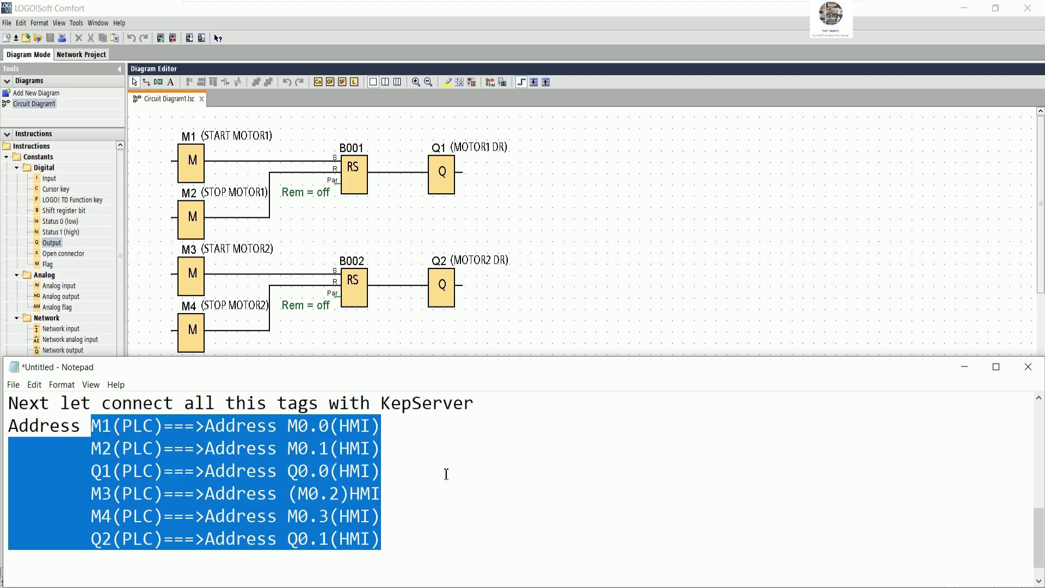
pyautogui.click(465, 498)
# Step: Return to KEPServerEX, save the MOTOR1_START tag with address M0.0, and duplicate it
pyautogui.click(964, 367)
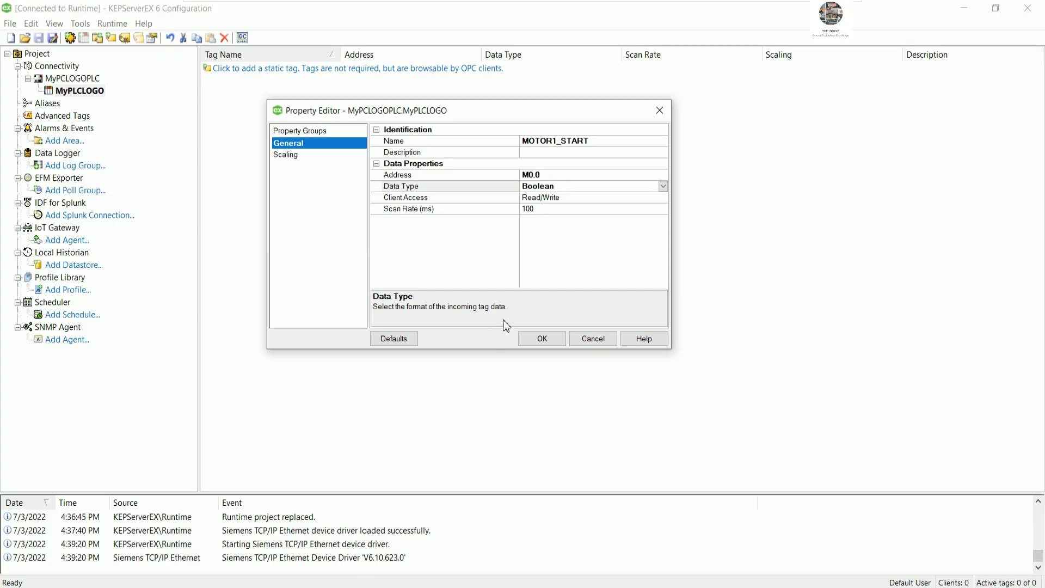
pyautogui.click(553, 340)
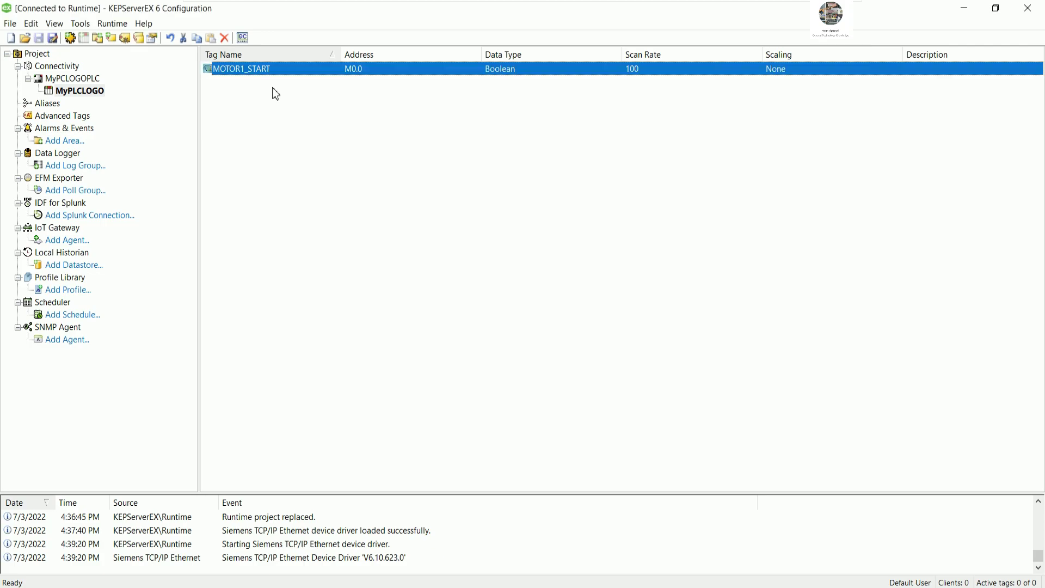
pyautogui.rightClick(270, 70)
pyautogui.click(294, 103)
pyautogui.rightClick(297, 110)
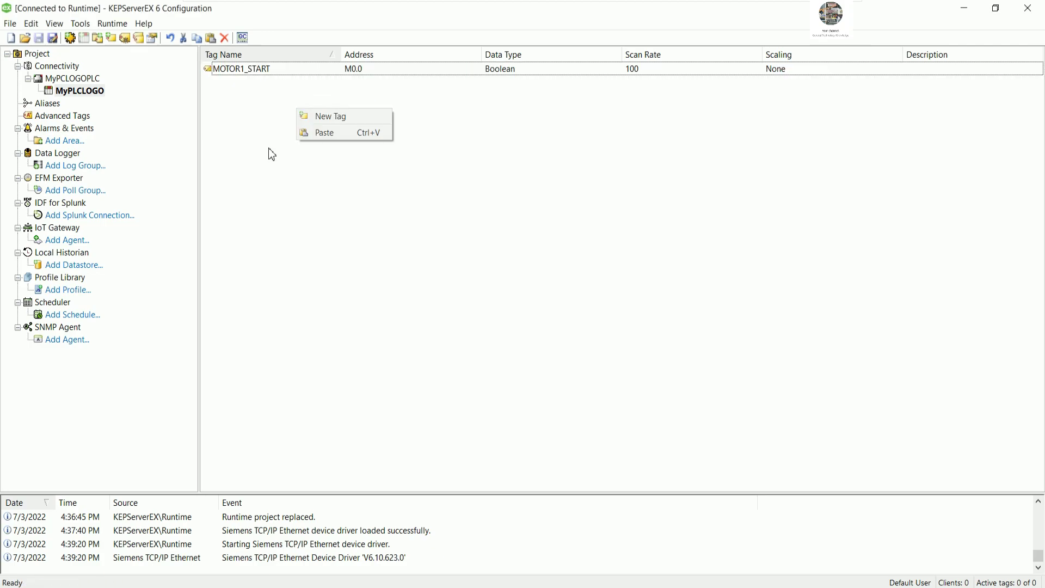
pyautogui.click(333, 133)
# Step: Rename the copied MOTOR1_START tag as MOTOR1_STOP and set its address to M0.1
pyautogui.doubleClick(277, 84)
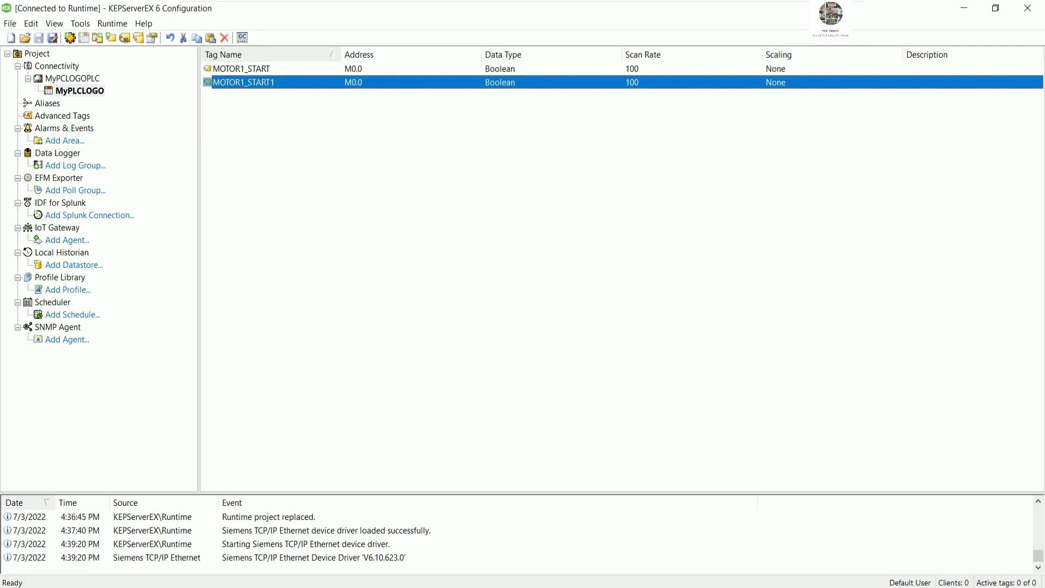
pyautogui.click(579, 212)
pyautogui.press('BackSpace')
pyautogui.press('BackSpace')
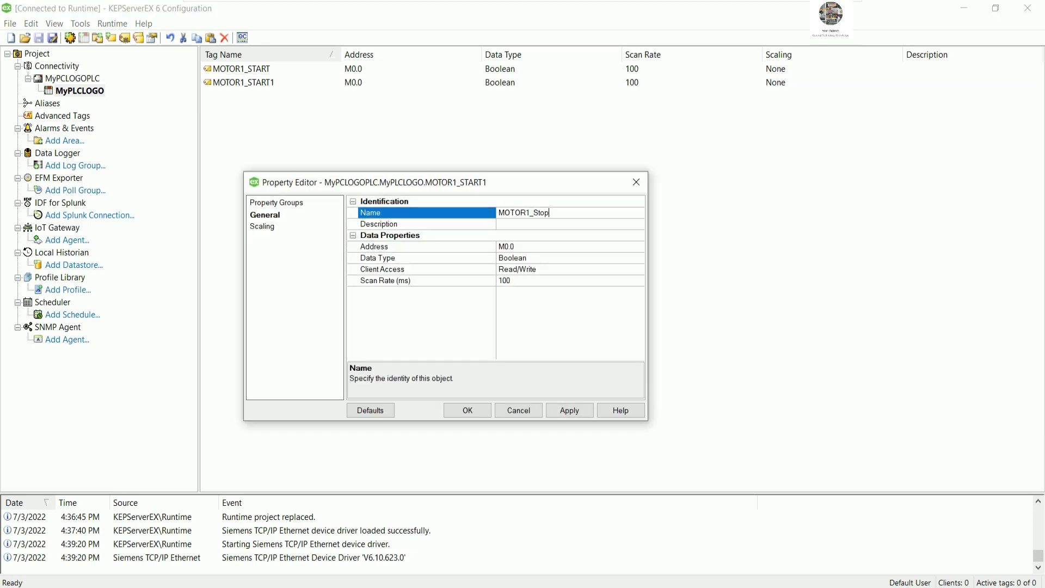
pyautogui.write('IO')
pyautogui.write('OP')
pyautogui.click(531, 247)
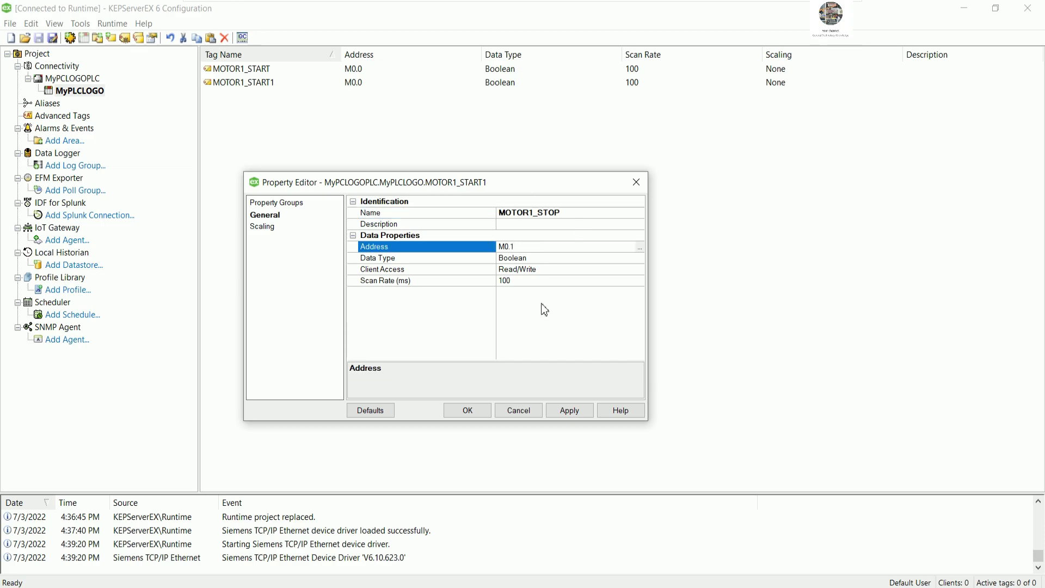
pyautogui.click(468, 410)
pyautogui.click(305, 167)
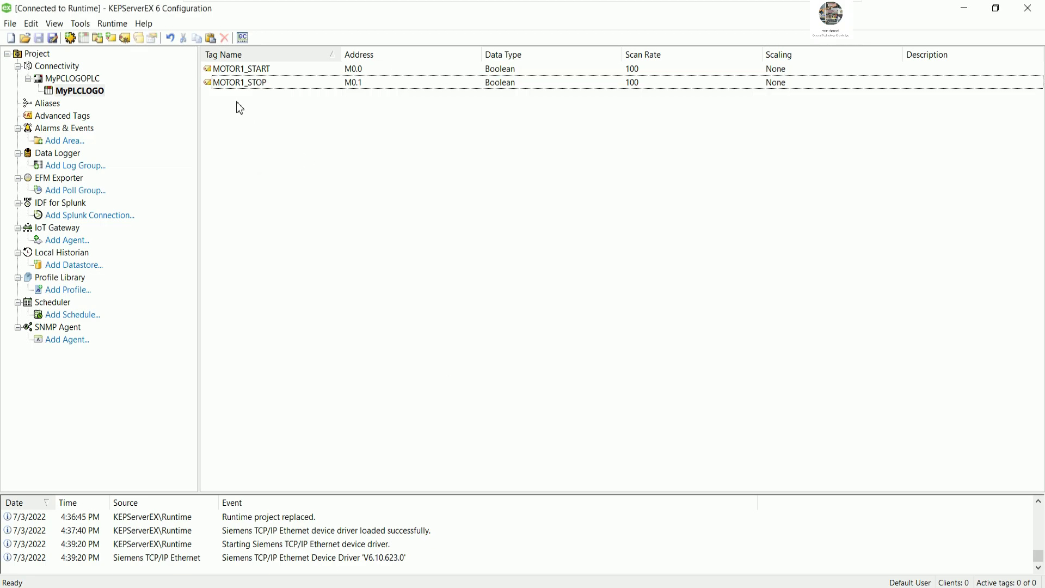
# Step: Duplicate the MOTOR1_STOP tag in the MyPLCLOGO device's tag list
pyautogui.click(244, 84)
pyautogui.hotkey('ctrl', 'c')
pyautogui.hotkey('ctrl', 'v')
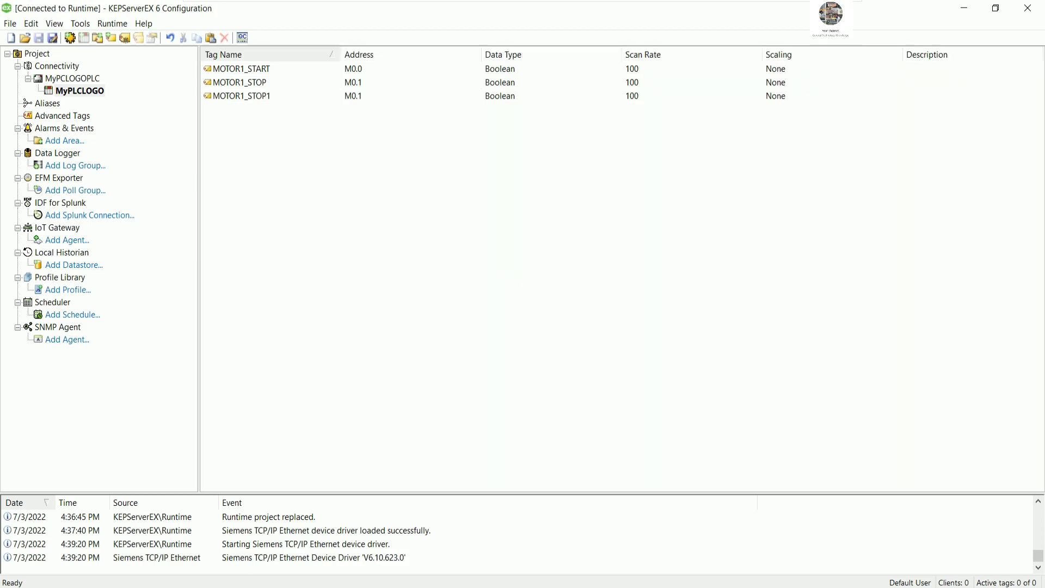
# Step: Rename the copied MOTOR1_STOP tag as MOTOR2_START and set its address to M0.2
pyautogui.click(266, 97)
pyautogui.hotkey('alt', 'Return')
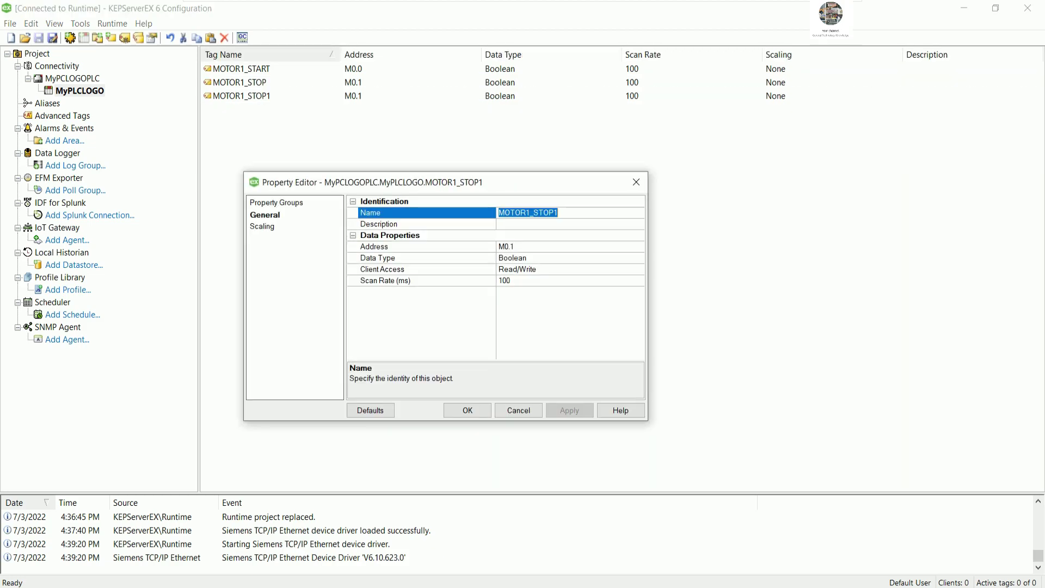
pyautogui.click(577, 213)
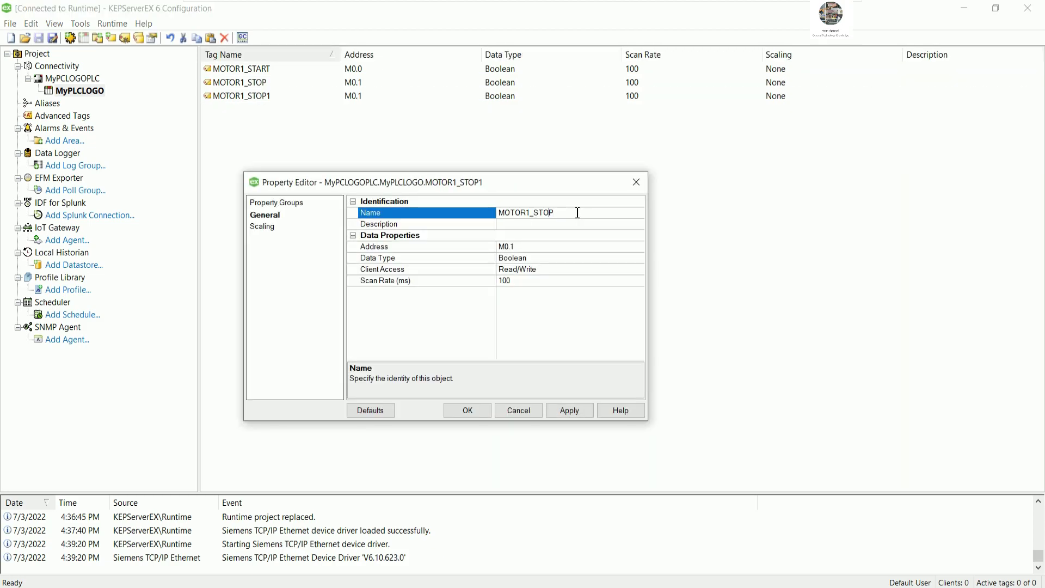
pyautogui.press('BackSpace')
pyautogui.press('BackSpace')
pyautogui.press('BackSpace')
pyautogui.press('BackSpace')
pyautogui.write('2')
pyautogui.click(531, 248)
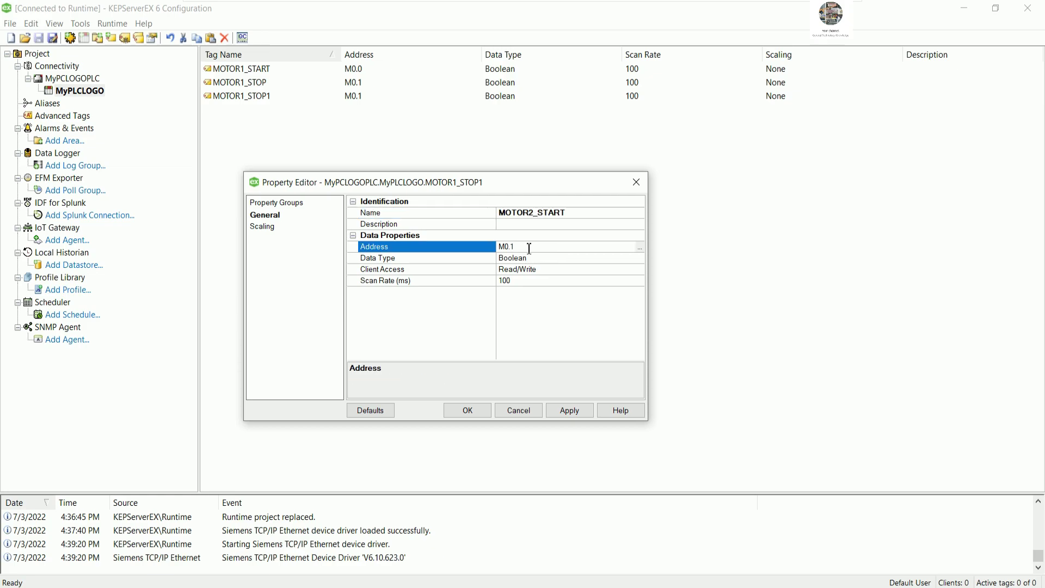
pyautogui.press('BackSpace')
pyautogui.write('2')
pyautogui.click(467, 409)
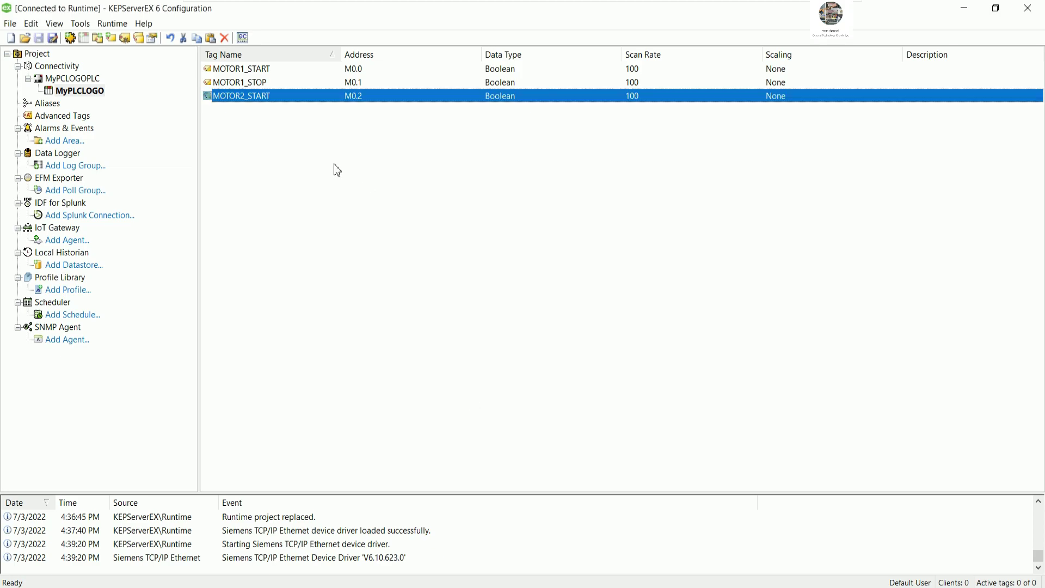
# Step: Duplicate the MOTOR2_START tag in the MyPLCLOGO device's tag list
pyautogui.rightClick(273, 98)
pyautogui.click(297, 135)
pyautogui.rightClick(376, 144)
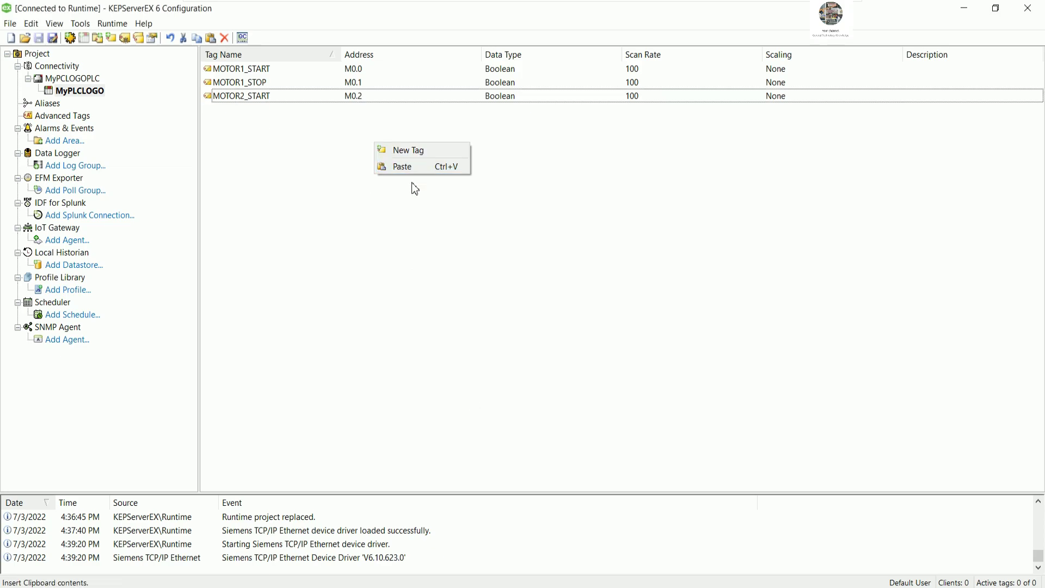
pyautogui.click(404, 165)
# Step: Rename the copied MOTOR2_START tag as MOTOR3_STOP and save it
pyautogui.click(272, 110)
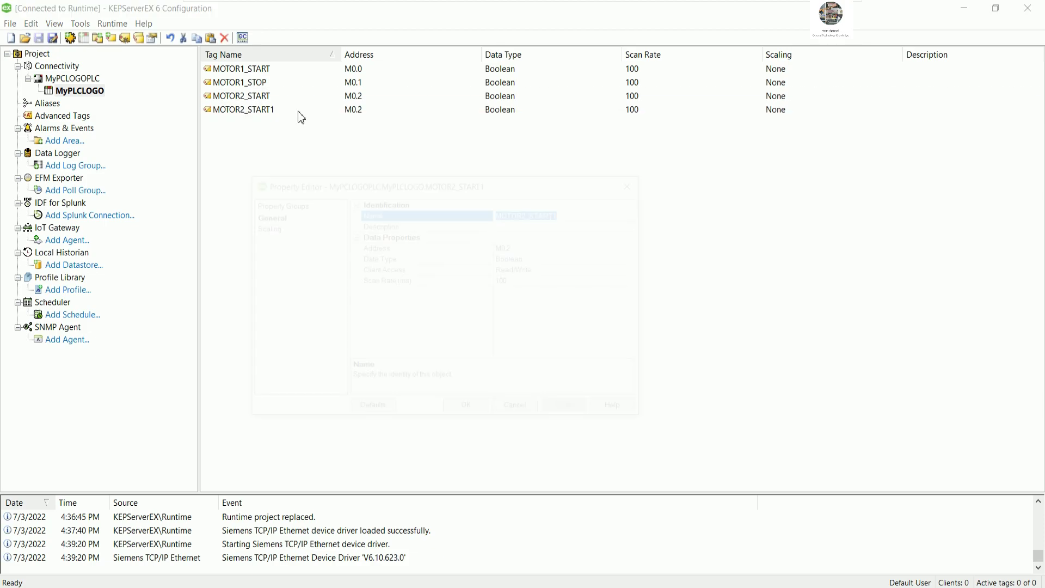
pyautogui.doubleClick(272, 110)
pyautogui.click(572, 214)
pyautogui.press('BackSpace')
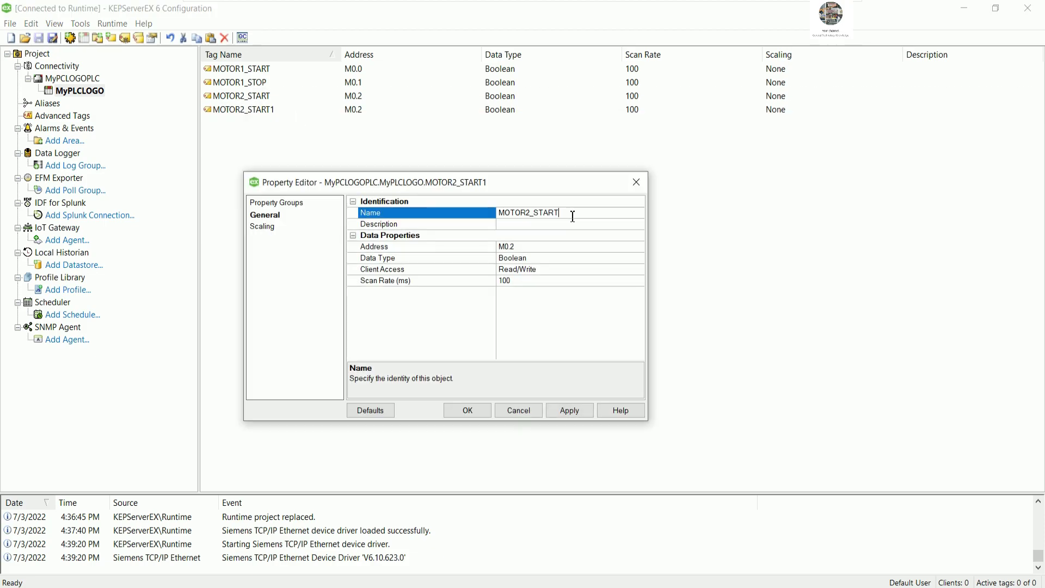
pyautogui.press('BackSpace')
pyautogui.write('3')
pyautogui.hotkey('shift', 'Right')
pyautogui.hotkey('shift', 'Right')
pyautogui.hotkey('shift', 'Right')
pyautogui.hotkey('shift', 'Right')
pyautogui.write('STO')
pyautogui.click(460, 410)
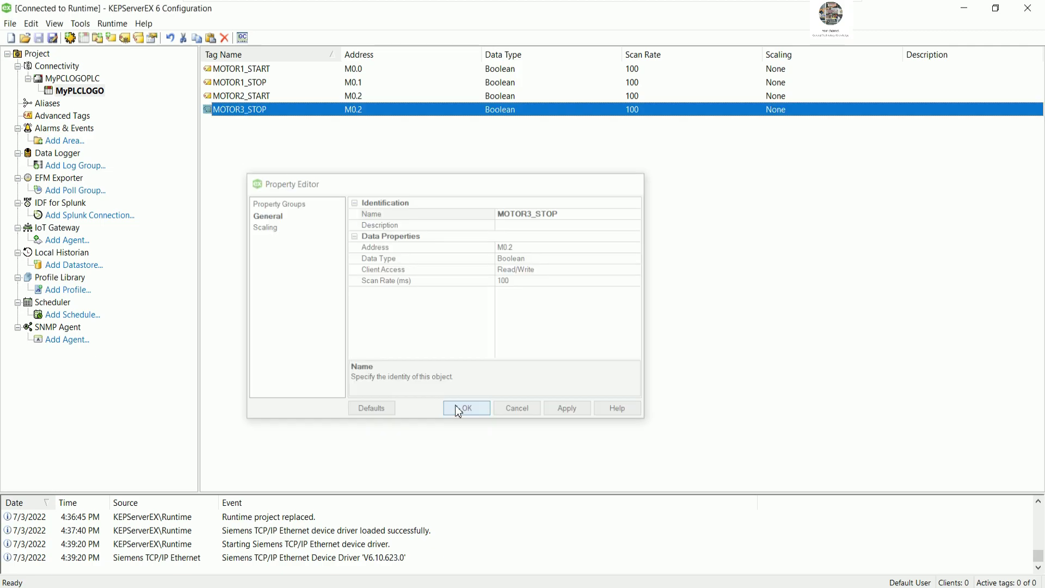
# Step: Set the address of the MOTOR3_STOP tag to M0.3
pyautogui.click(300, 178)
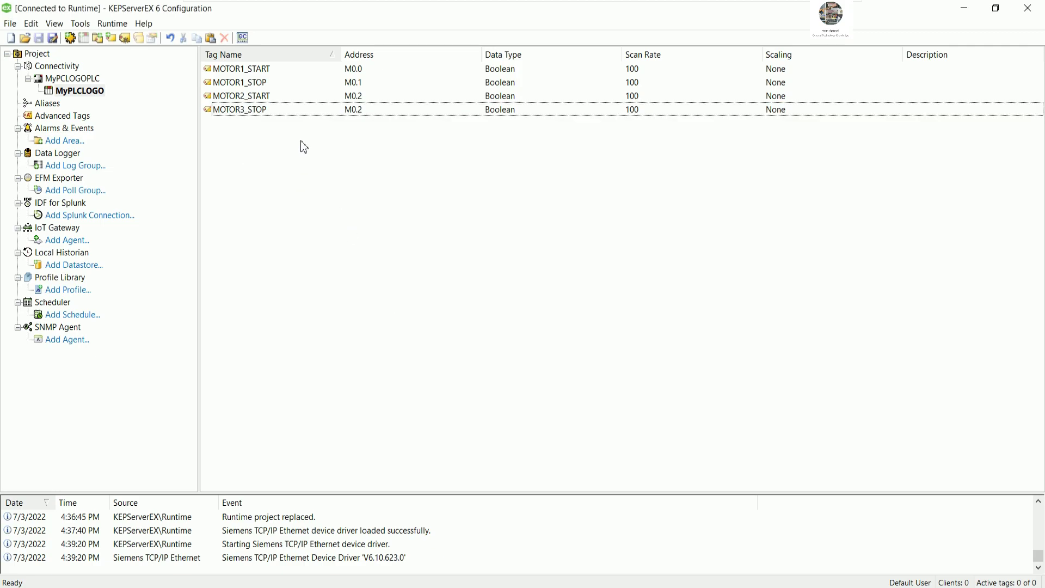
pyautogui.click(364, 96)
pyautogui.click(357, 88)
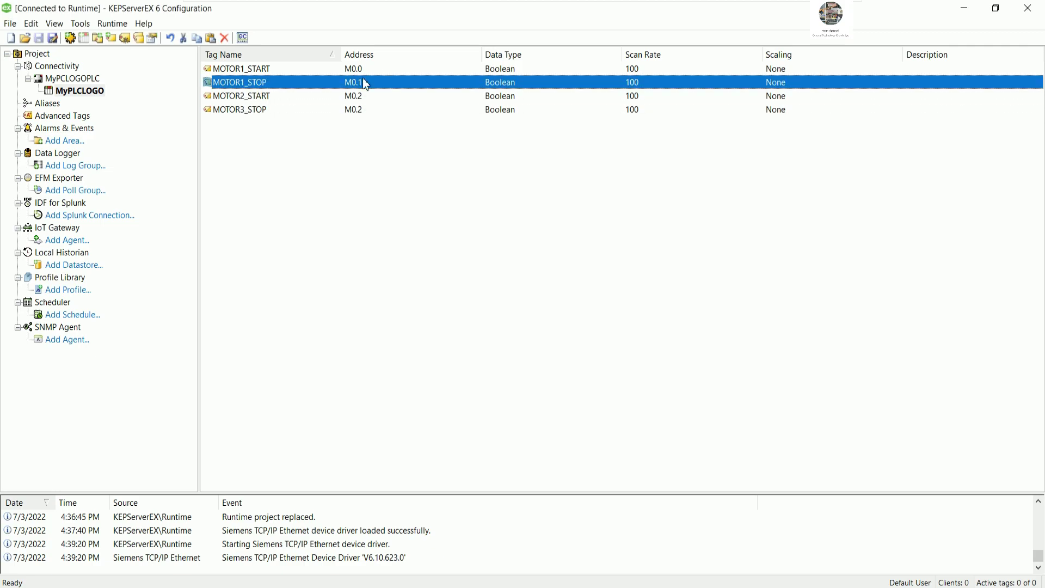
pyautogui.click(279, 100)
pyautogui.doubleClick(381, 109)
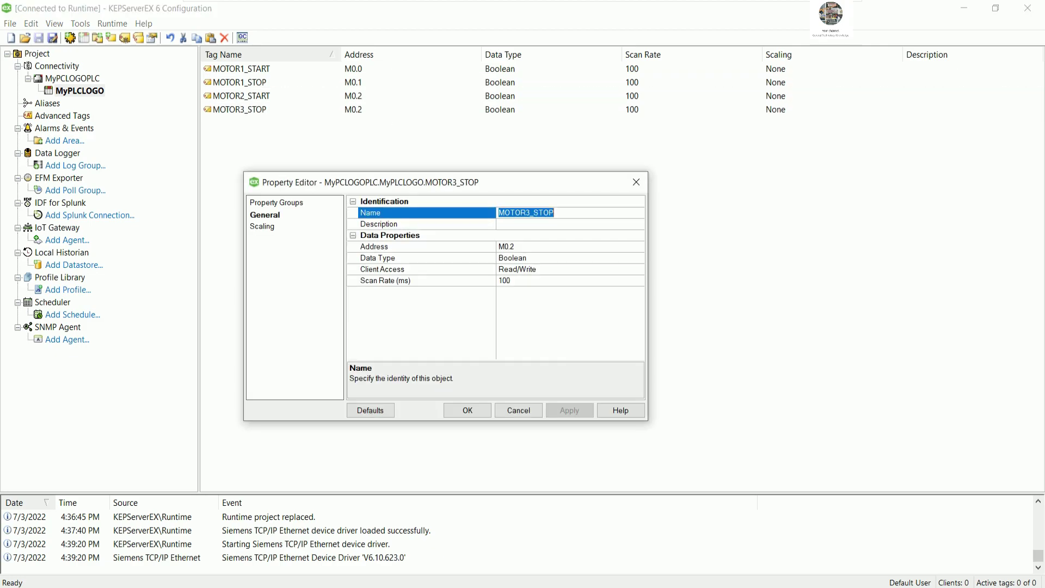
pyautogui.click(527, 246)
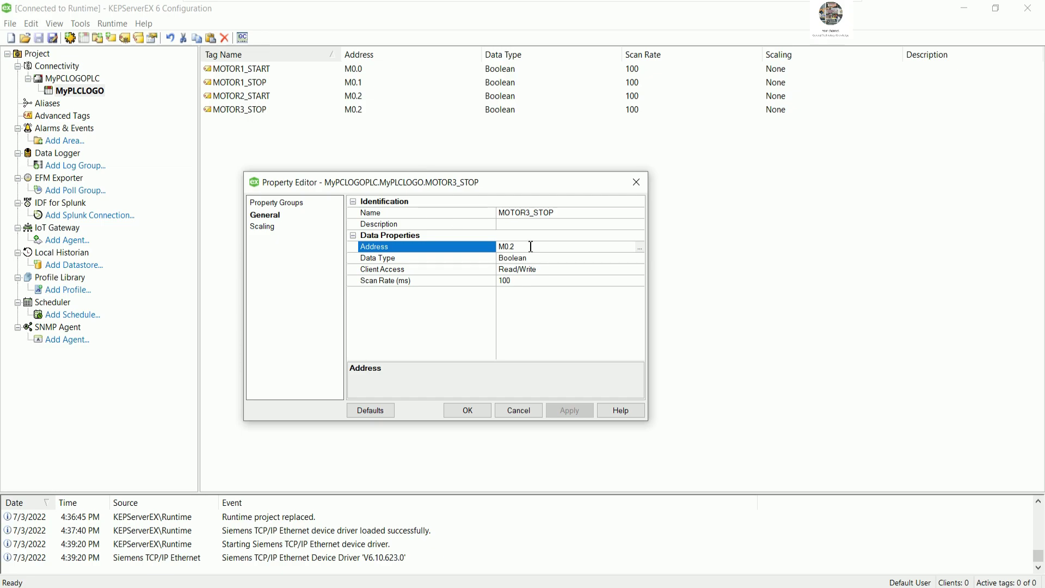
pyautogui.press('BackSpace')
pyautogui.write('3')
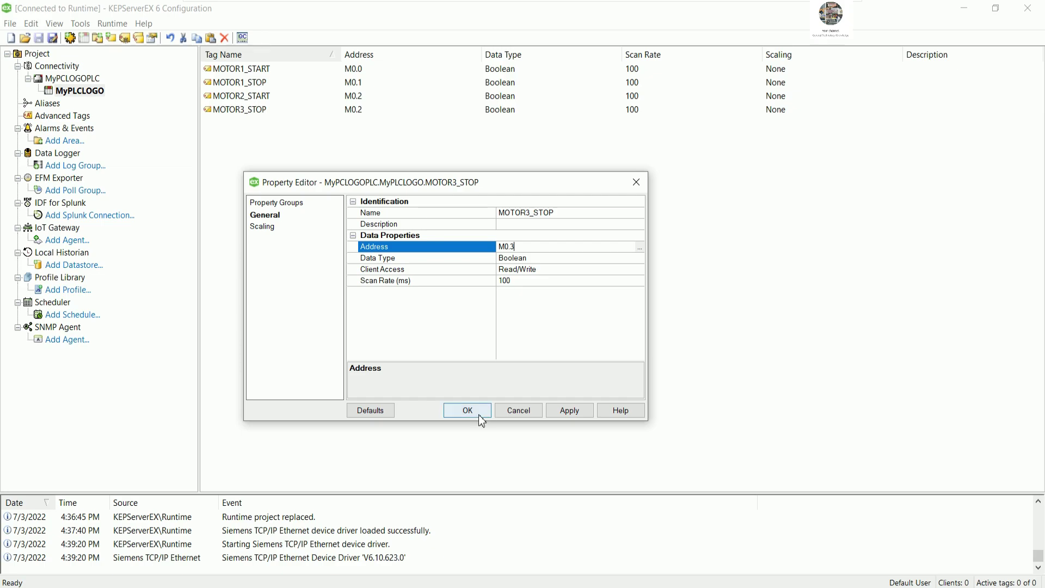
pyautogui.click(465, 410)
# Step: Correct the name of the MOTOR3_STOP tag to MOTOR2_STOP
pyautogui.doubleClick(253, 110)
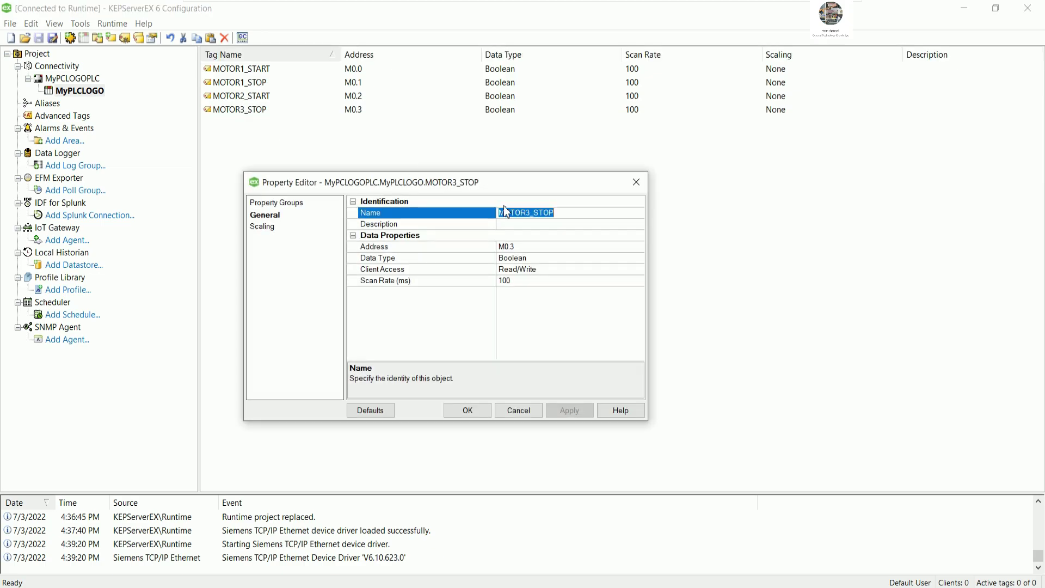
pyautogui.click(531, 212)
pyautogui.press('BackSpace')
pyautogui.write('2')
pyautogui.click(467, 410)
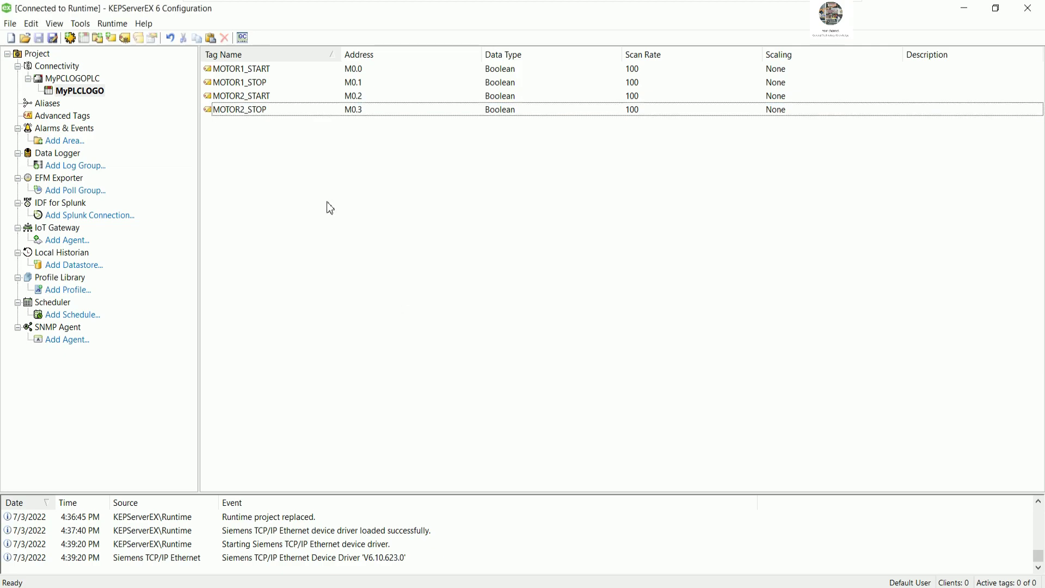
# Step: Duplicate the MOTOR2_START and MOTOR2_STOP tags together
pyautogui.moveTo(281, 137); pyautogui.dragTo(250, 101)
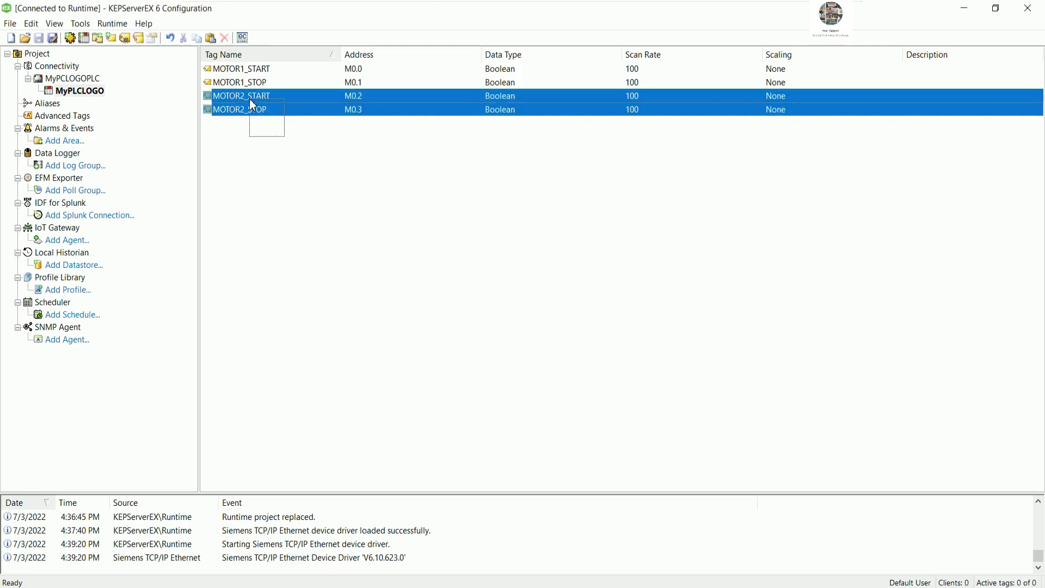
pyautogui.hotkey('ctrl', 'c')
pyautogui.hotkey('ctrl', 'v')
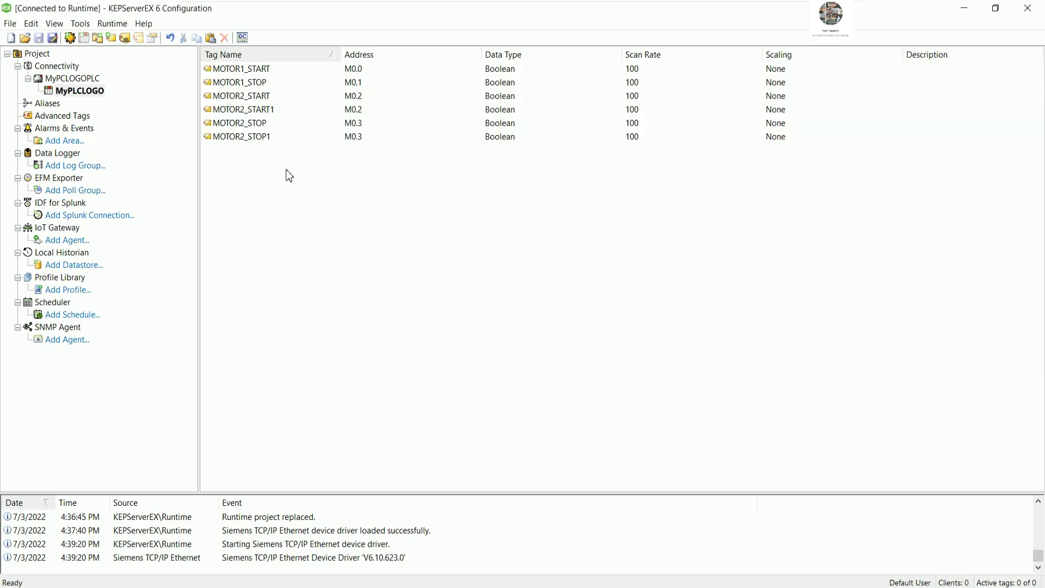
# Step: Rename the copied MOTOR2_START tag as MOTOR3_START and set its address to M0.4
pyautogui.doubleClick(273, 111)
pyautogui.click(583, 211)
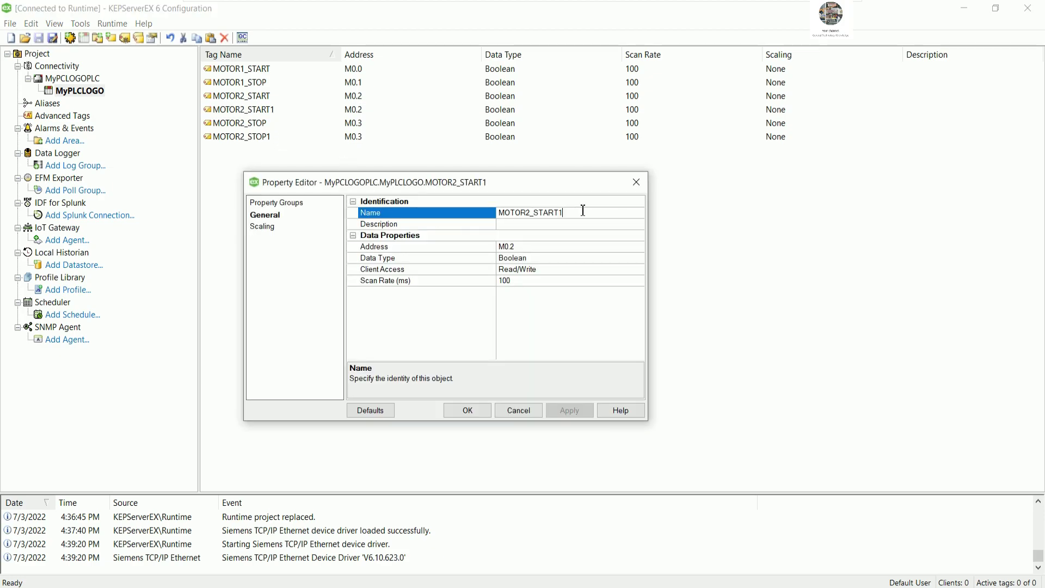
pyautogui.press('Left')
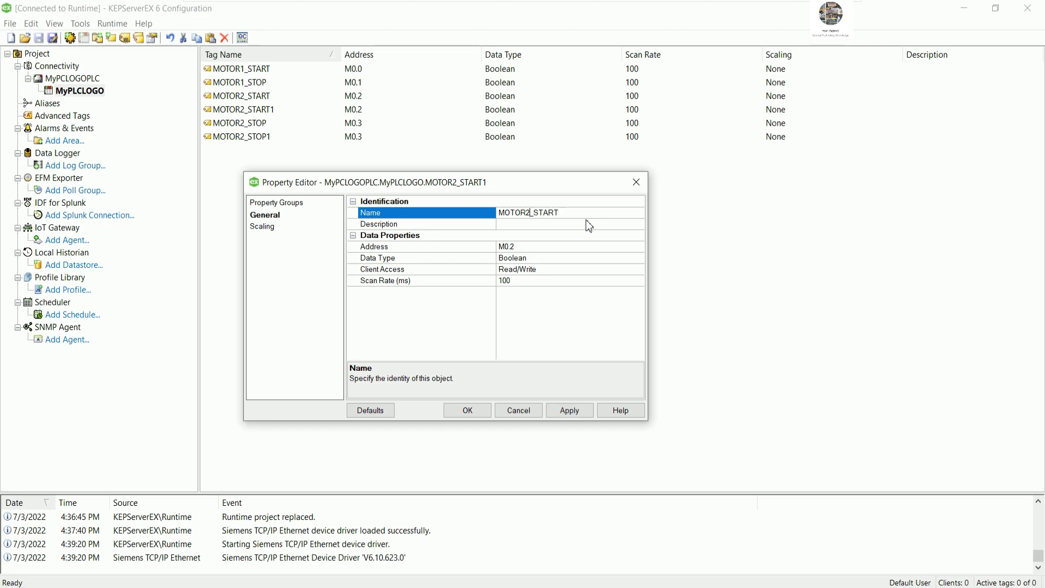
pyautogui.press('BackSpace')
pyautogui.write('3')
pyautogui.click(531, 247)
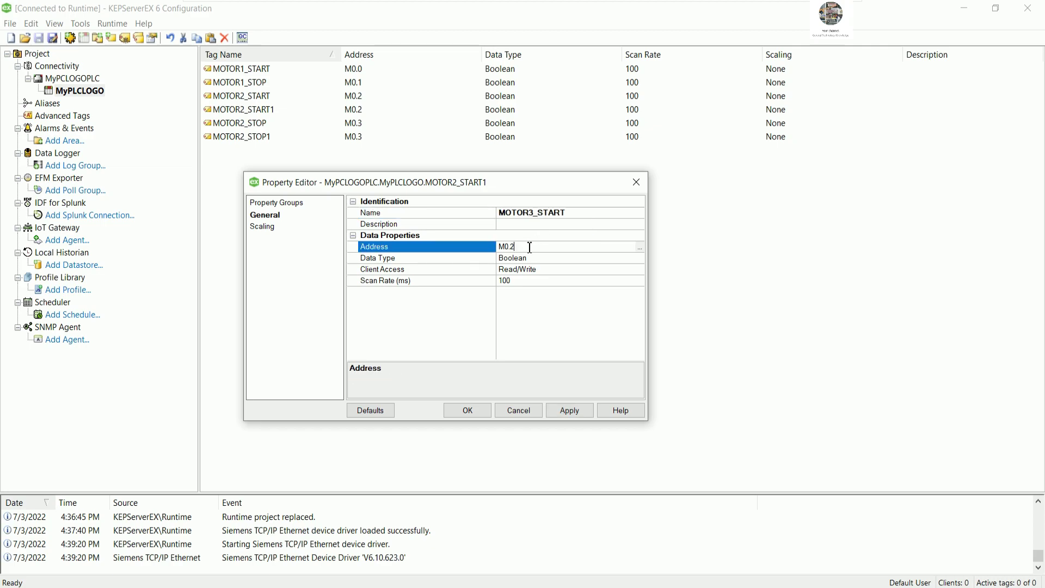
pyautogui.write('4')
pyautogui.click(467, 410)
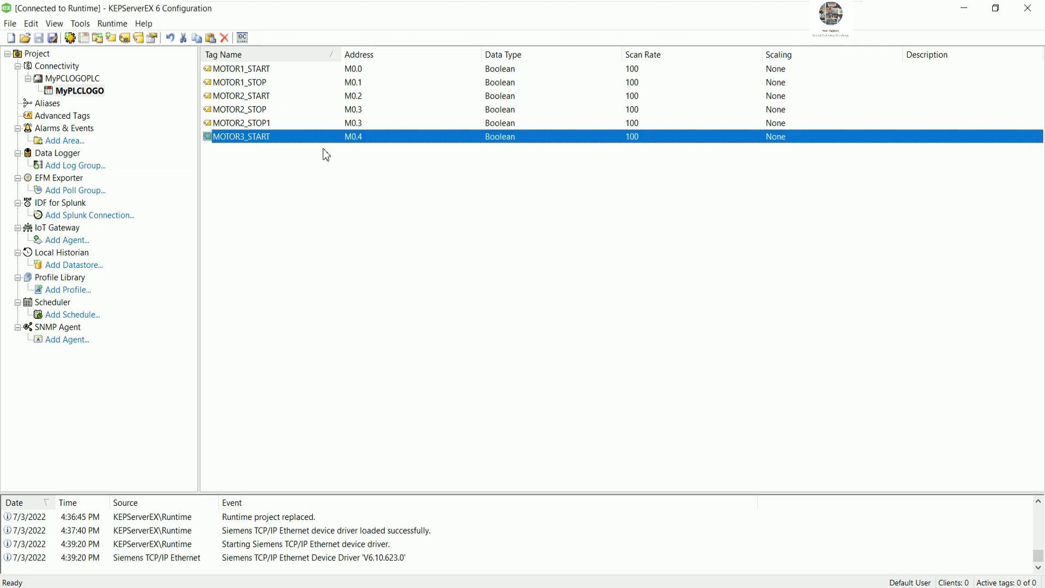
# Step: Rename the copied MOTOR2_STOP1 tag as MOTOR3_STOP and set its address to M0.5
pyautogui.doubleClick(294, 125)
pyautogui.click(566, 216)
pyautogui.press('BackSpace')
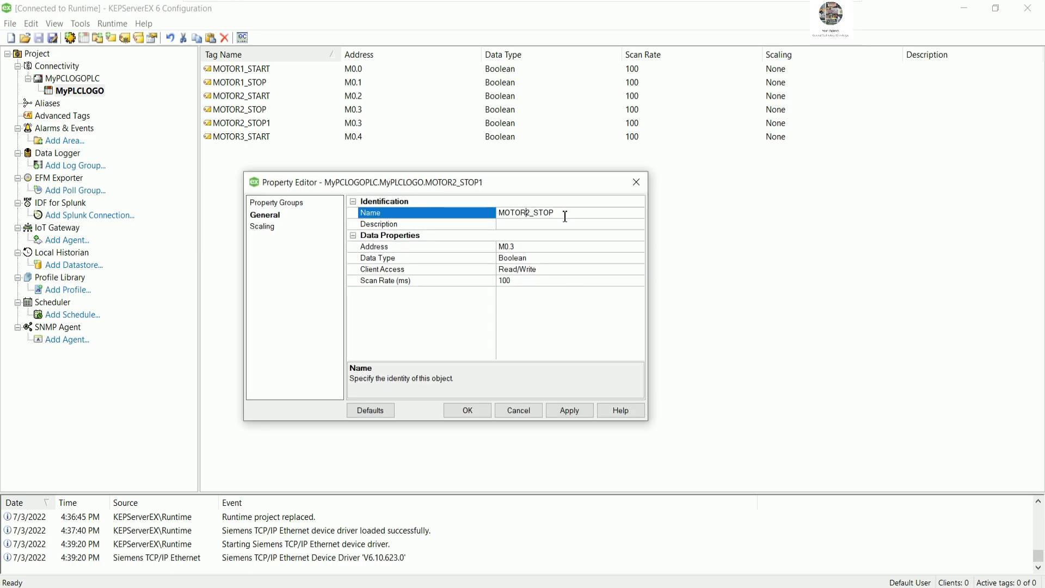
pyautogui.press('BackSpace')
pyautogui.write('3')
pyautogui.click(532, 247)
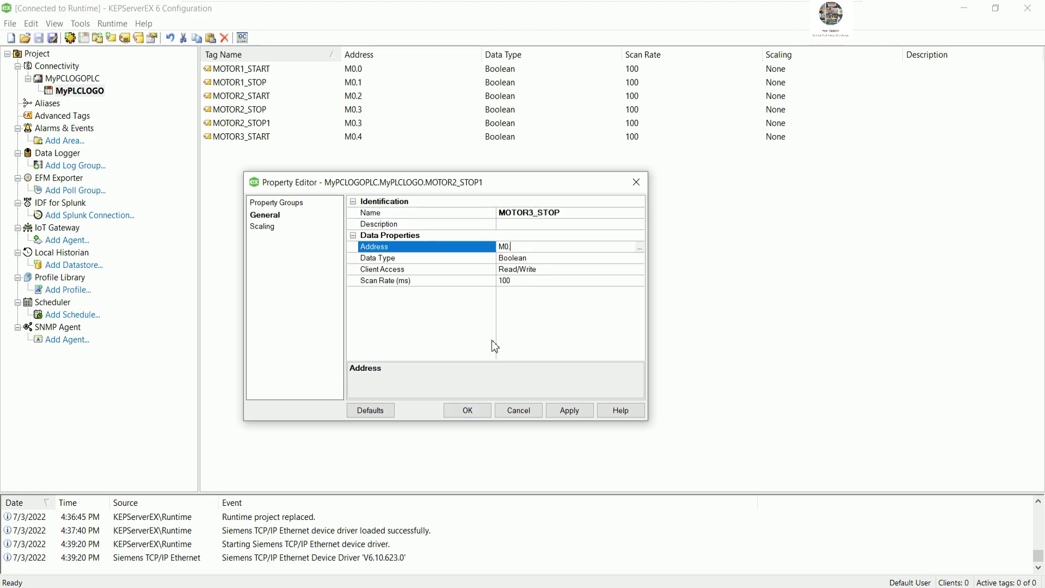
pyautogui.click(484, 407)
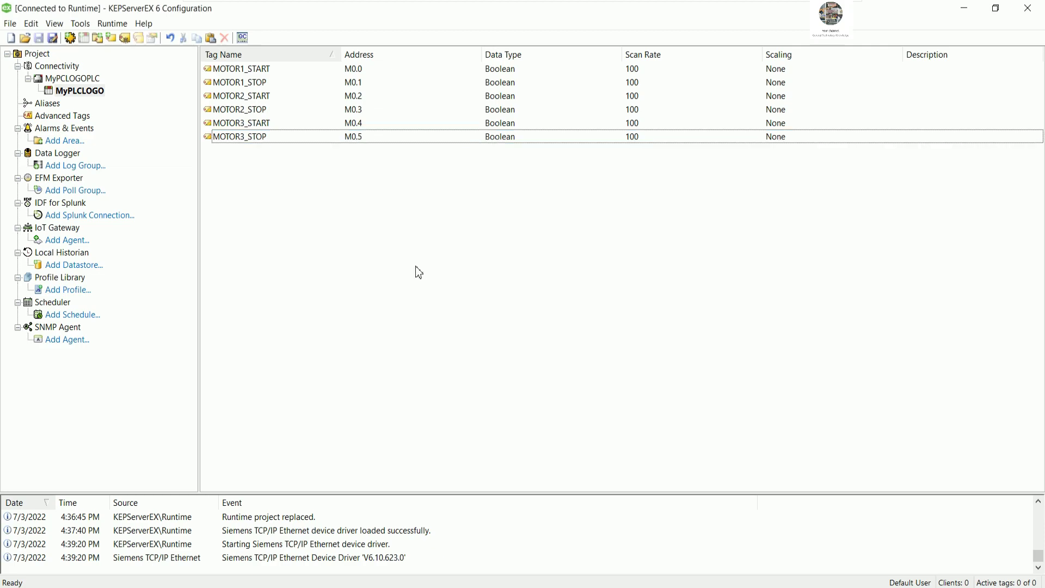
# Step: Paste the copied motor 2 tags again, naming the start copy MOTOR4_START with address M0.6
pyautogui.rightClick(298, 174)
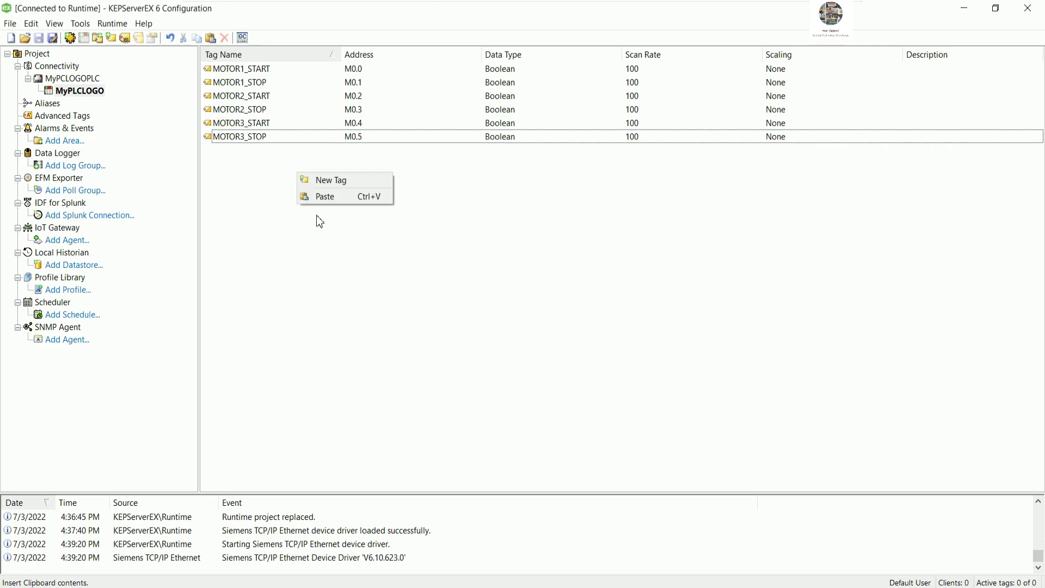
pyautogui.click(337, 202)
pyautogui.doubleClick(243, 109)
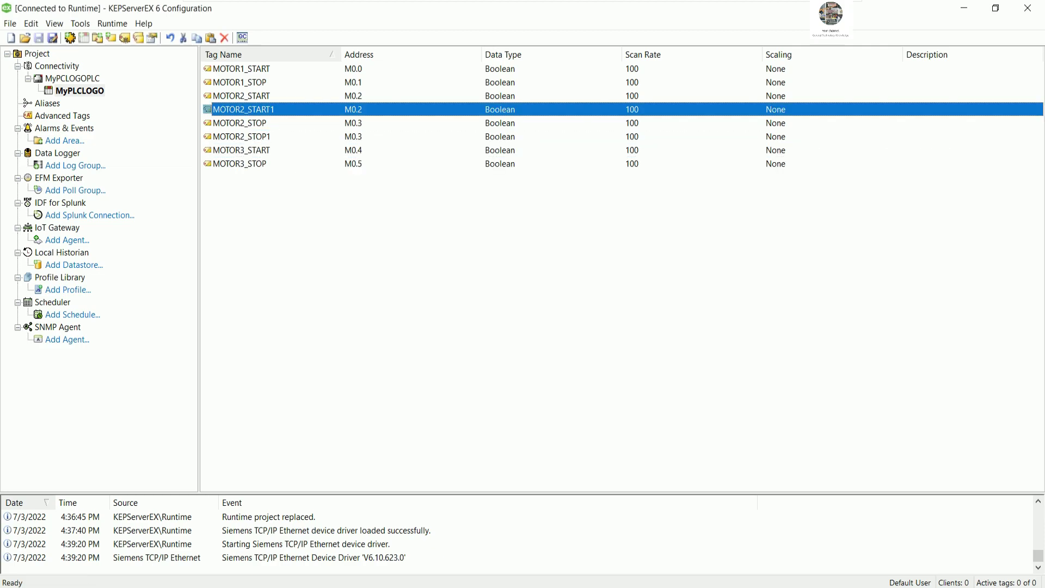
pyautogui.click(570, 217)
pyautogui.press('BackSpace')
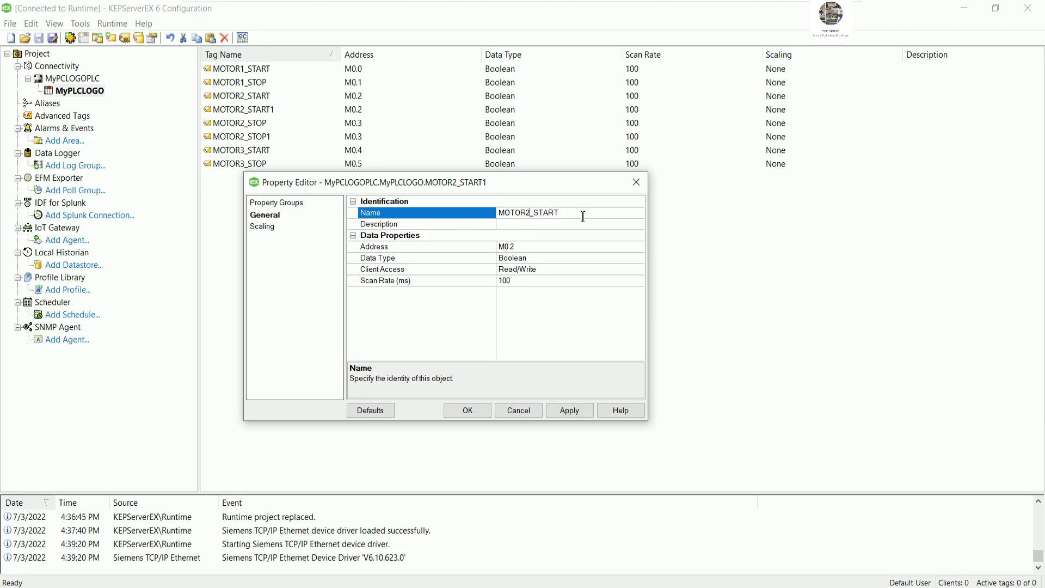
pyautogui.press('Left')
pyautogui.press('Left')
pyautogui.press('Left')
pyautogui.press('Left')
pyautogui.press('Left')
pyautogui.press('Left')
pyautogui.press('BackSpace')
pyautogui.write('4')
pyautogui.click(539, 247)
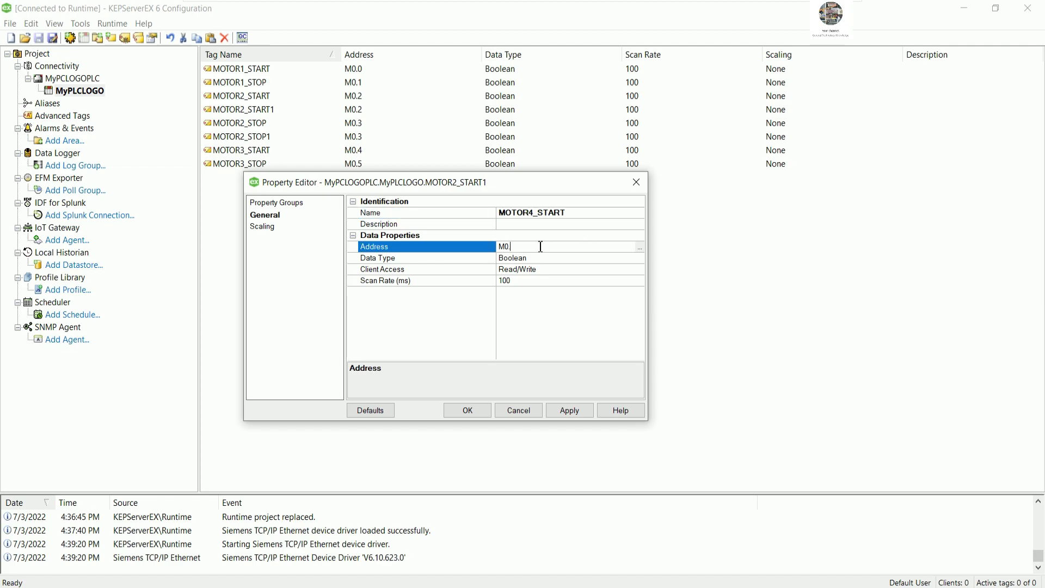
pyautogui.write('6')
pyautogui.click(478, 412)
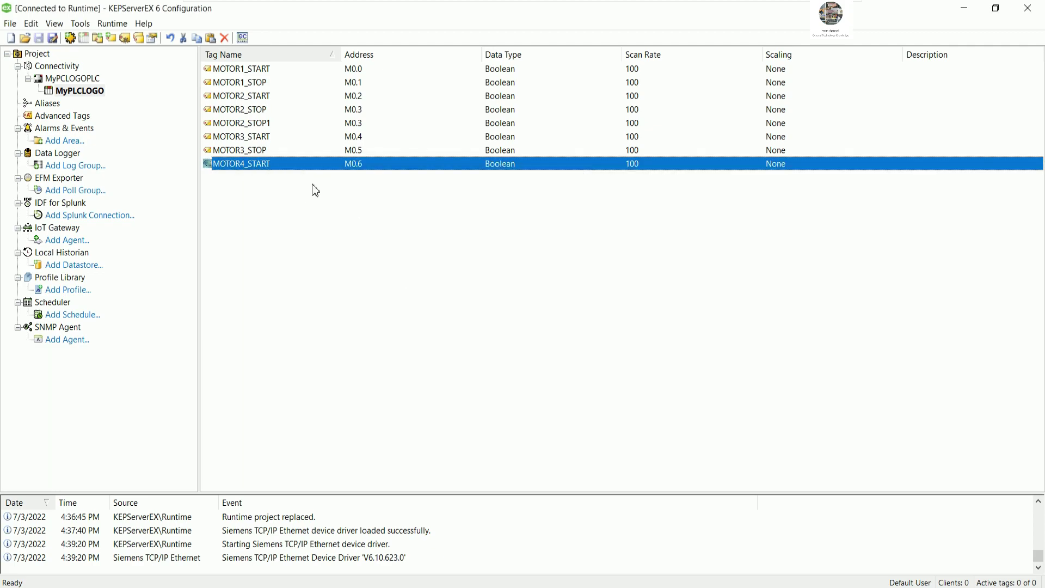
# Step: Change the name of the copied MOTOR2_STOP1 tag to MOTOR4_STOP
pyautogui.doubleClick(291, 124)
pyautogui.click(588, 214)
pyautogui.press('BackSpace')
pyautogui.press('Left')
pyautogui.press('Left')
pyautogui.press('Left')
pyautogui.press('Left')
pyautogui.press('Left')
pyautogui.press('BackSpace')
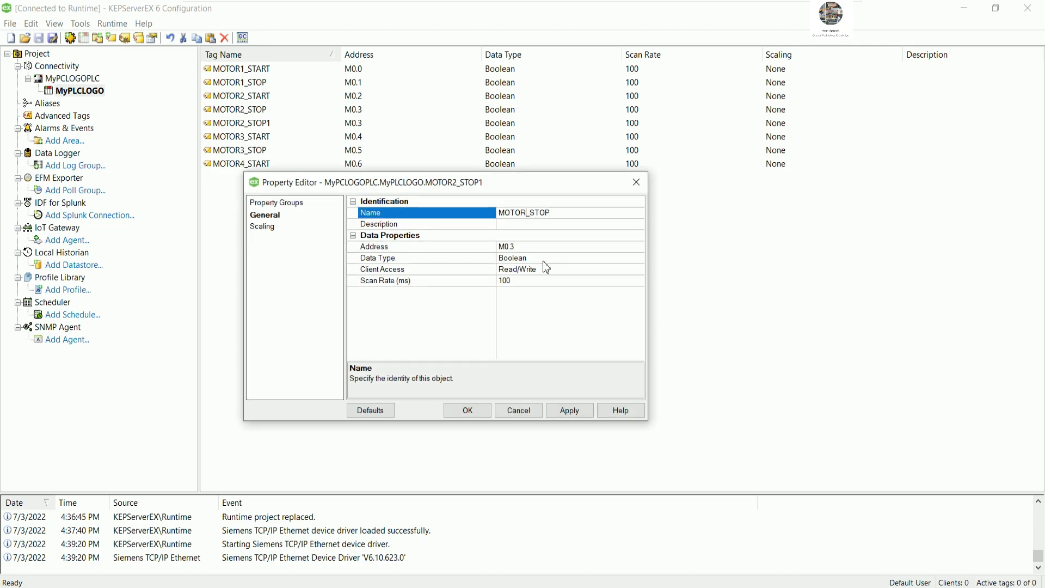
pyautogui.write('4')
# Step: Set the MOTOR4_STOP tag's address to M1.0, checking the motor 4 stop flag in the LOGO!Soft Comfort diagram
pyautogui.click(534, 248)
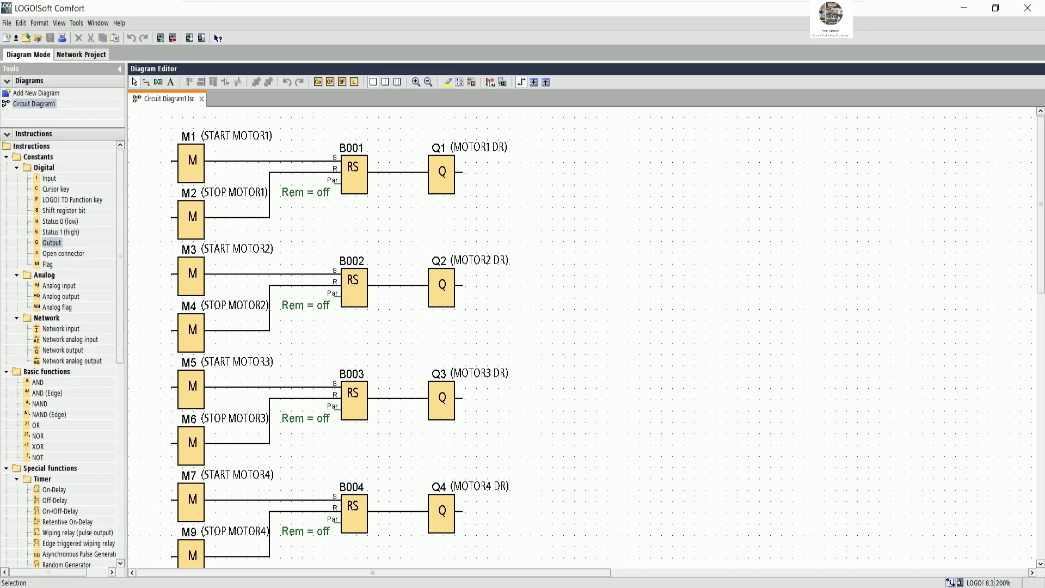
pyautogui.scroll(-4, 436, 474)
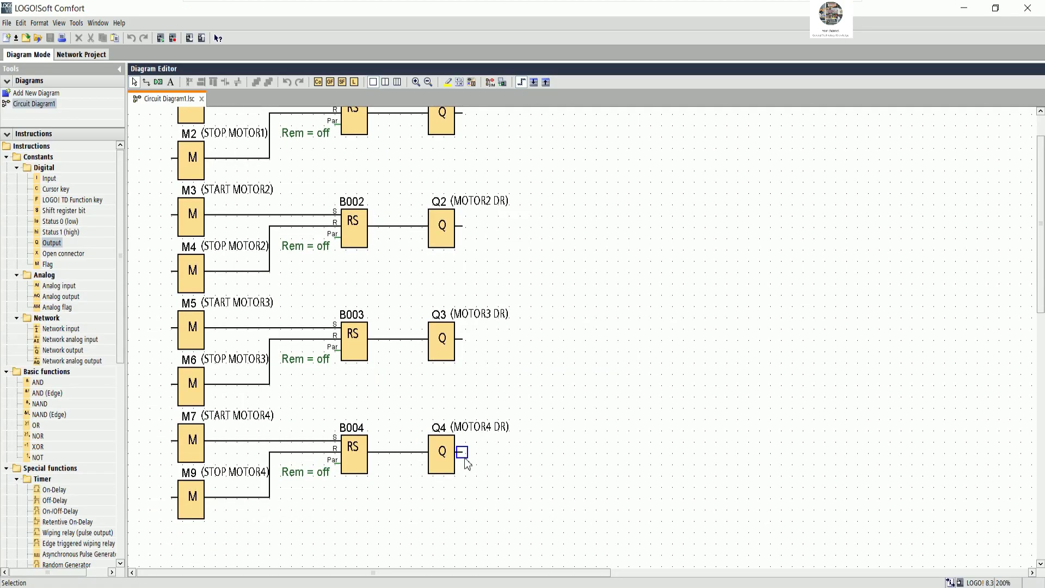
pyautogui.scroll(-1, 415, 486)
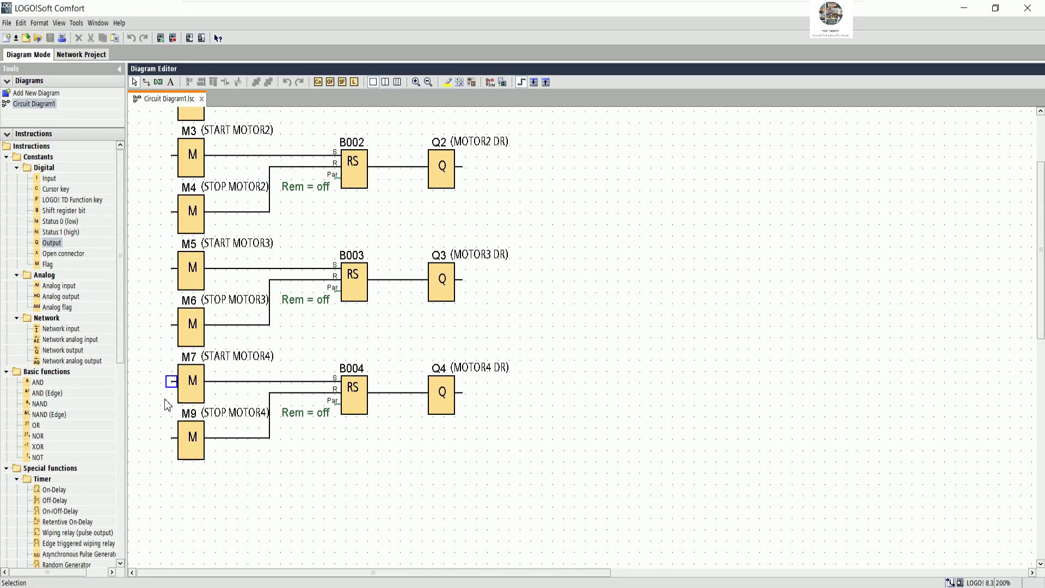
pyautogui.scroll(3, 545, 430)
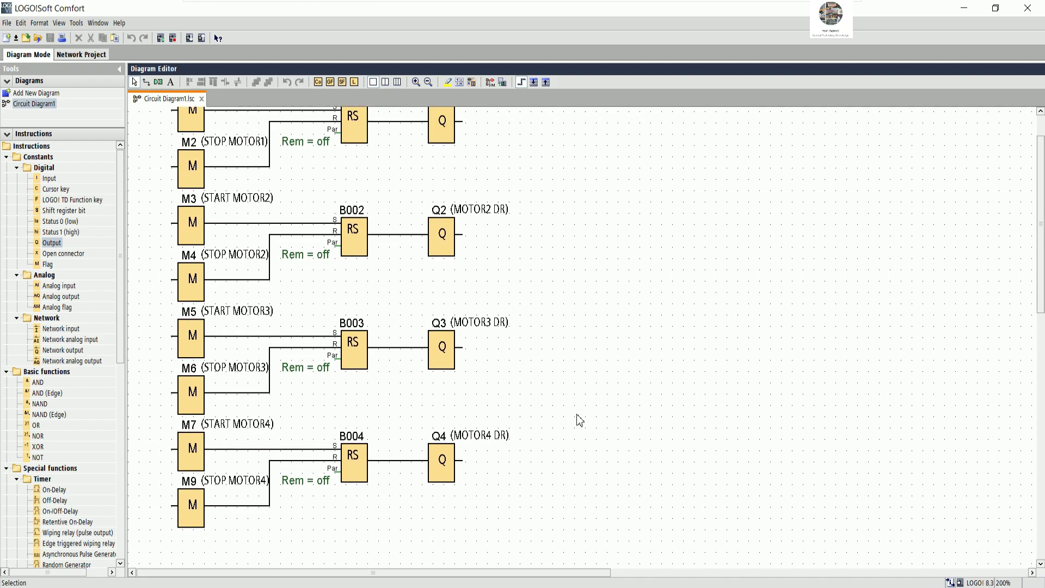
pyautogui.scroll(1, 580, 420)
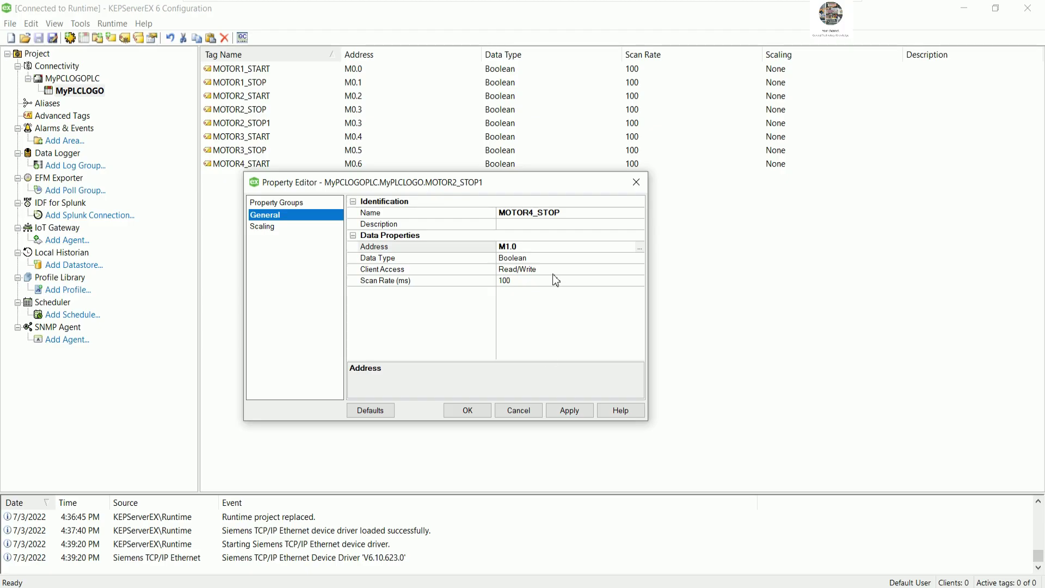
pyautogui.click(537, 246)
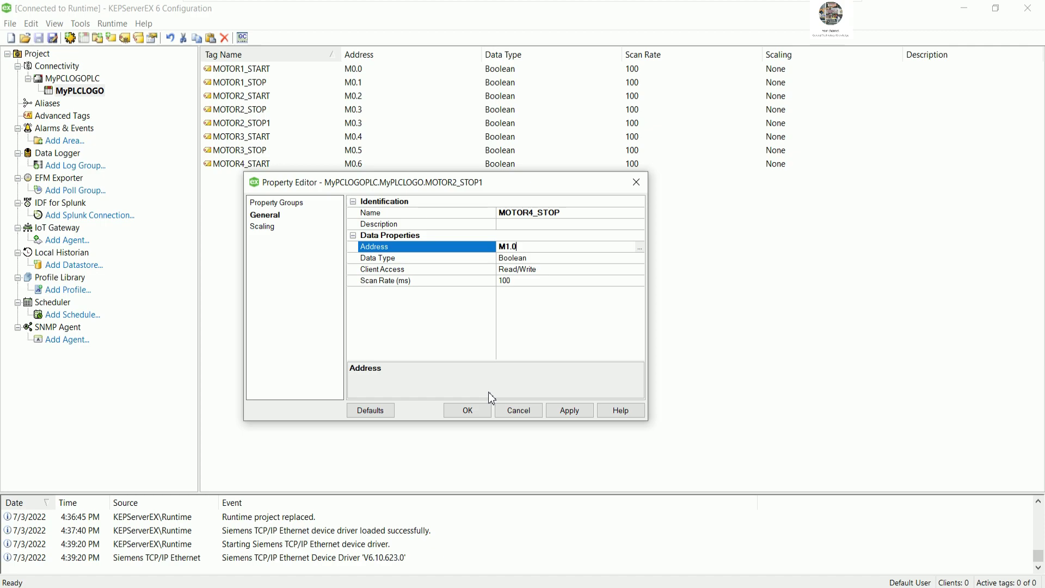
pyautogui.click(471, 412)
# Step: Create a new tag named MOTOR1_STATUS with address Q0.0 and data type Boolean
pyautogui.click(334, 211)
pyautogui.rightClick(334, 210)
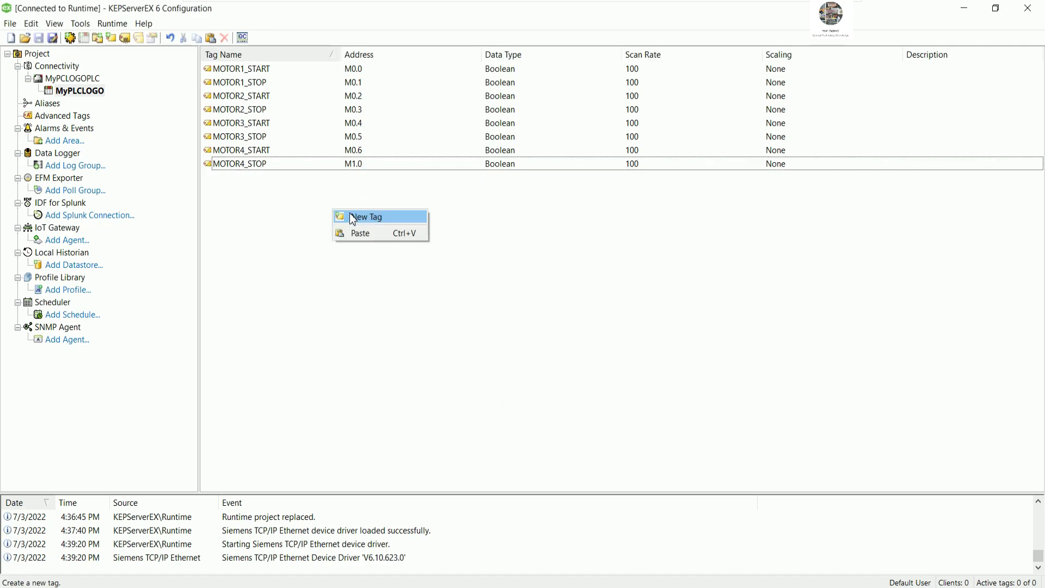
pyautogui.click(351, 215)
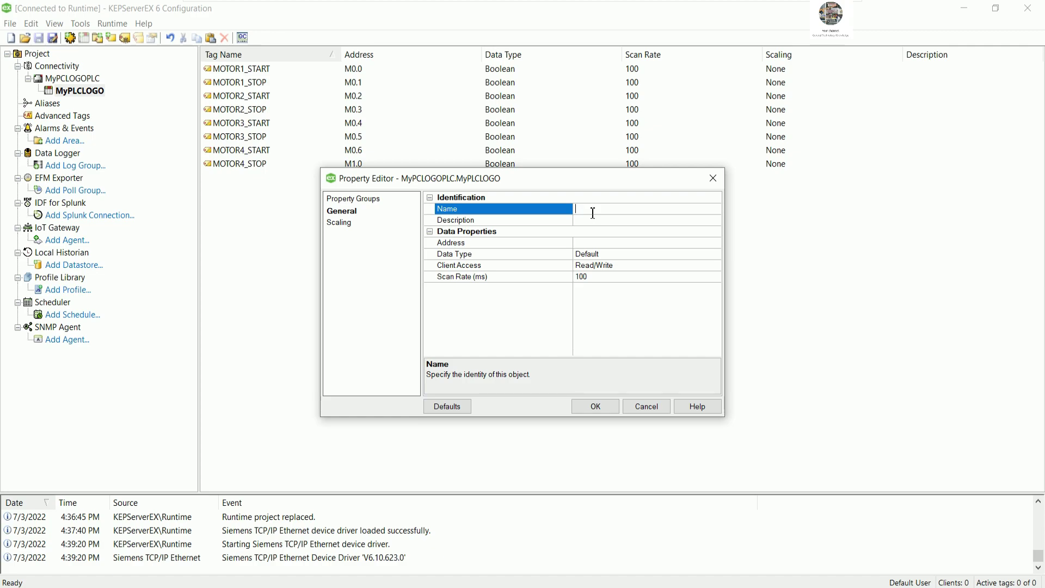
pyautogui.write('MOTOR1 STAT')
pyautogui.press('BackSpace')
pyautogui.write('_')
pyautogui.click(597, 244)
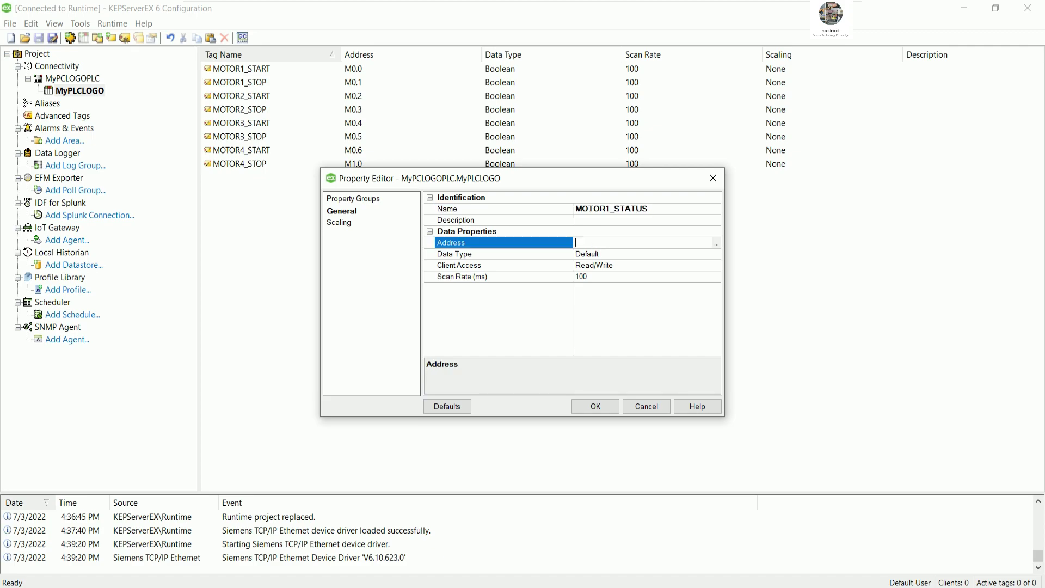
pyautogui.write('Q0.0')
pyautogui.click(717, 254)
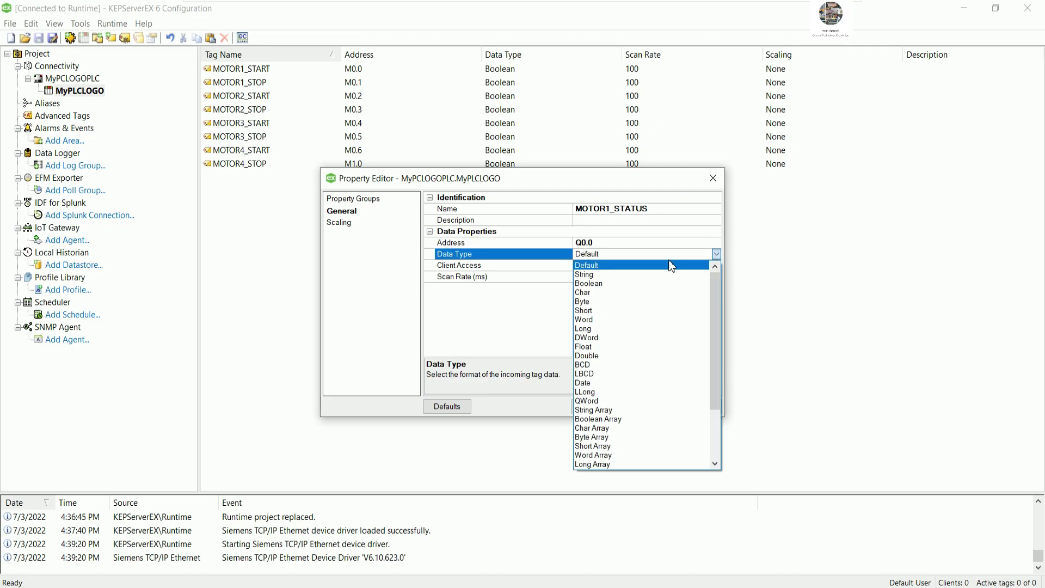
pyautogui.click(603, 284)
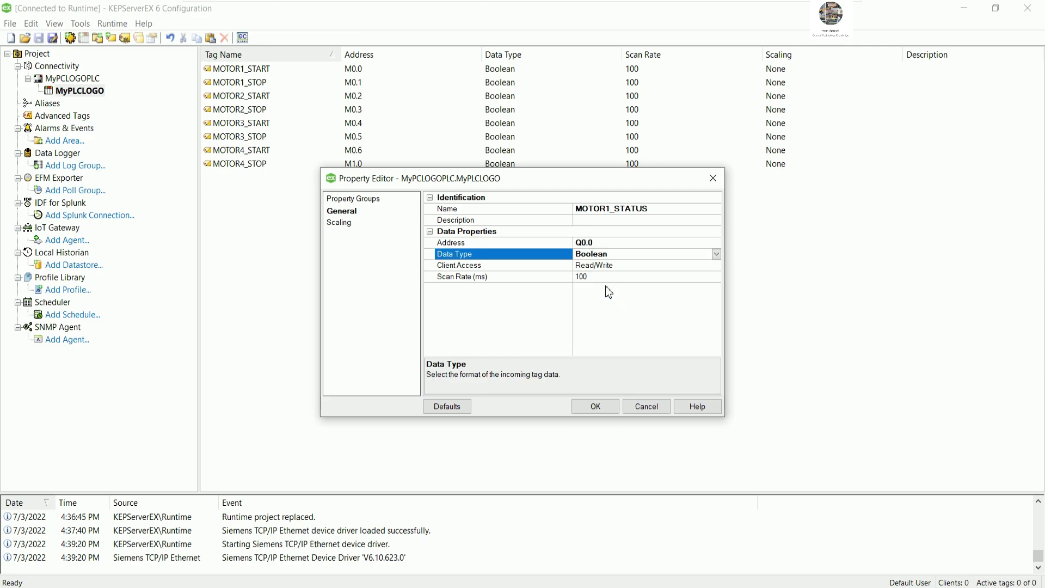
pyautogui.click(593, 405)
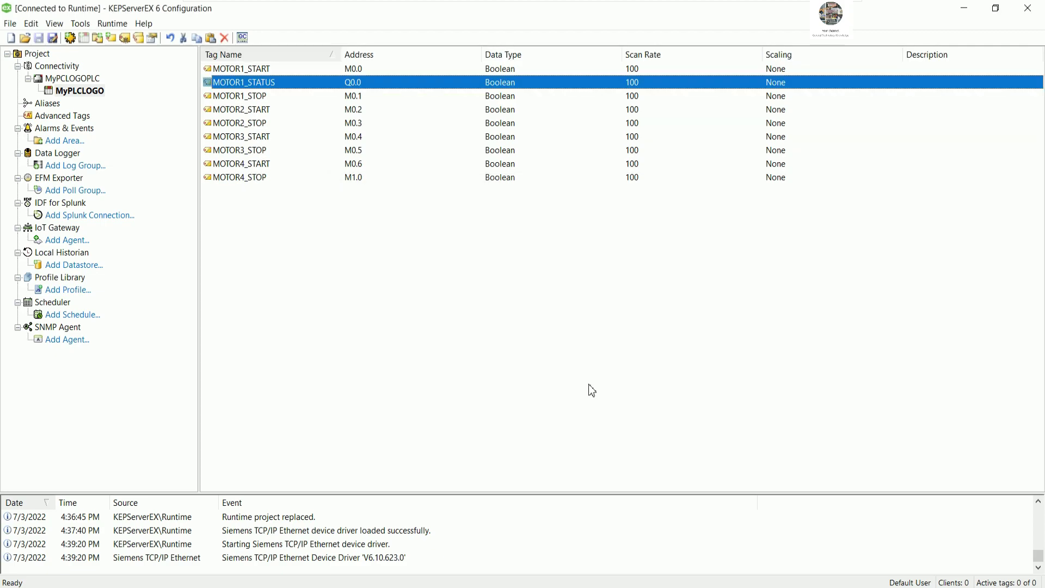
# Step: Copy the MOTOR1_STATUS tag and paste it three times into the tag list
pyautogui.click(394, 260)
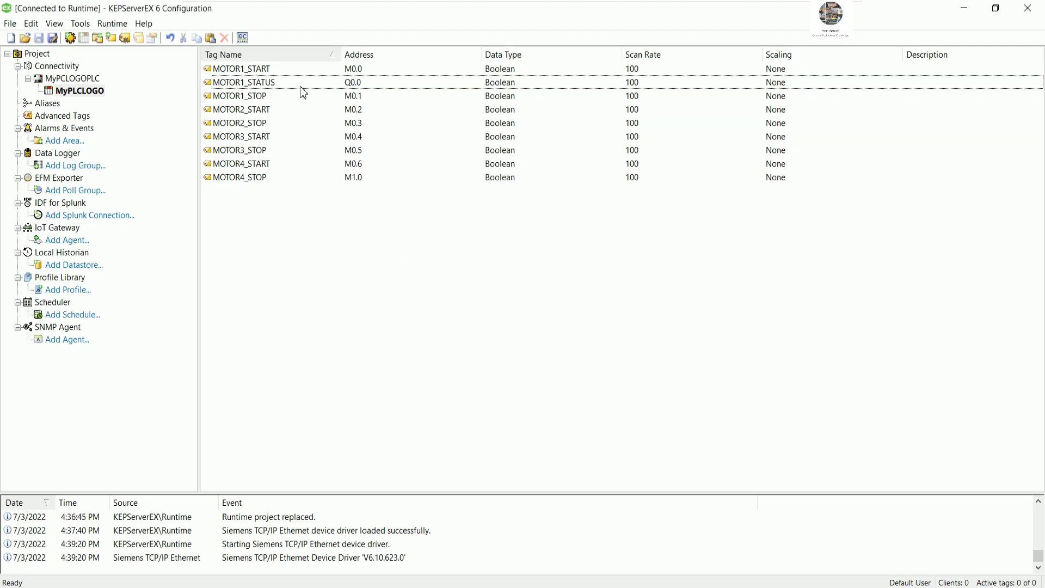
pyautogui.click(272, 85)
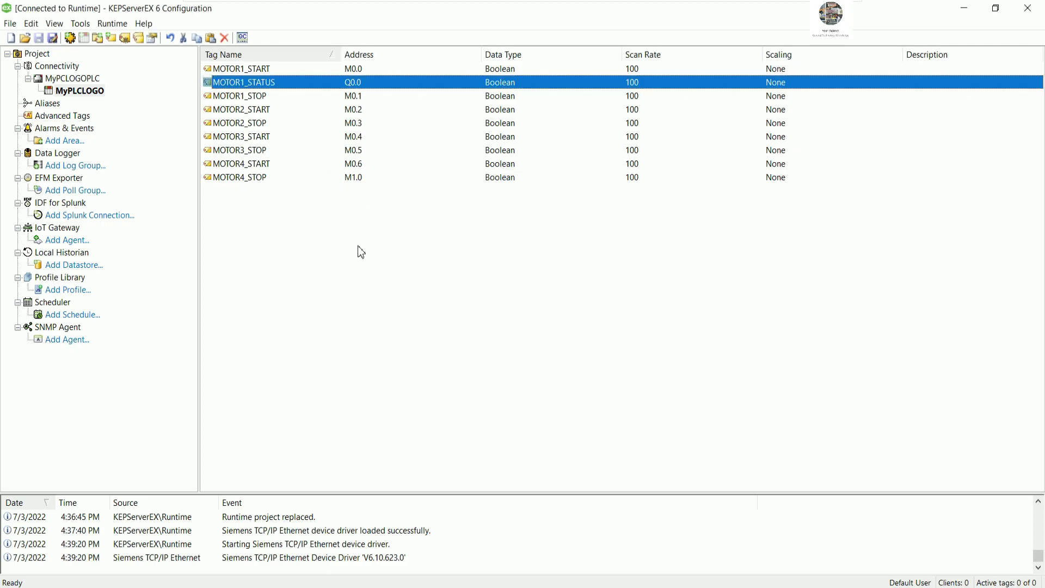
pyautogui.rightClick(283, 82)
pyautogui.click(327, 118)
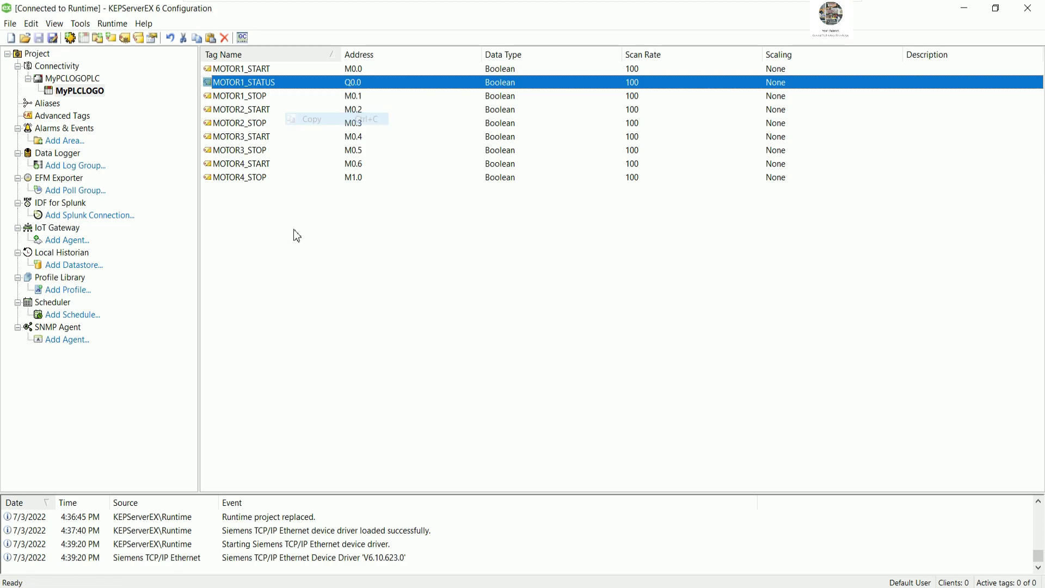
pyautogui.rightClick(294, 230)
pyautogui.click(337, 255)
pyautogui.rightClick(324, 272)
pyautogui.click(348, 291)
pyautogui.rightClick(342, 264)
pyautogui.click(359, 283)
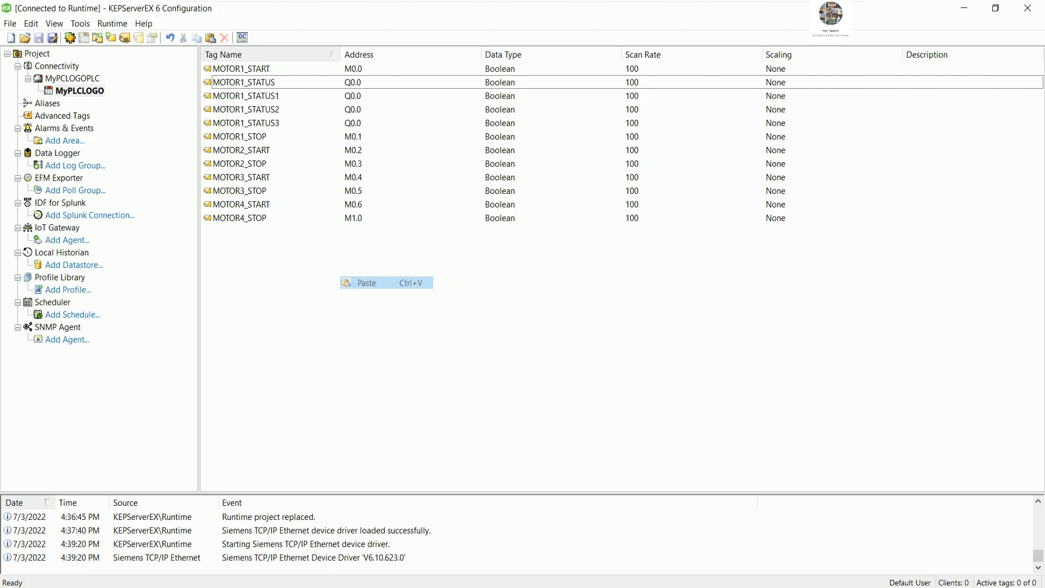
# Step: Rename the MOTOR1_STATUS1 copy as MOTOR2_STATUS and set its address to Q0.1
pyautogui.doubleClick(305, 96)
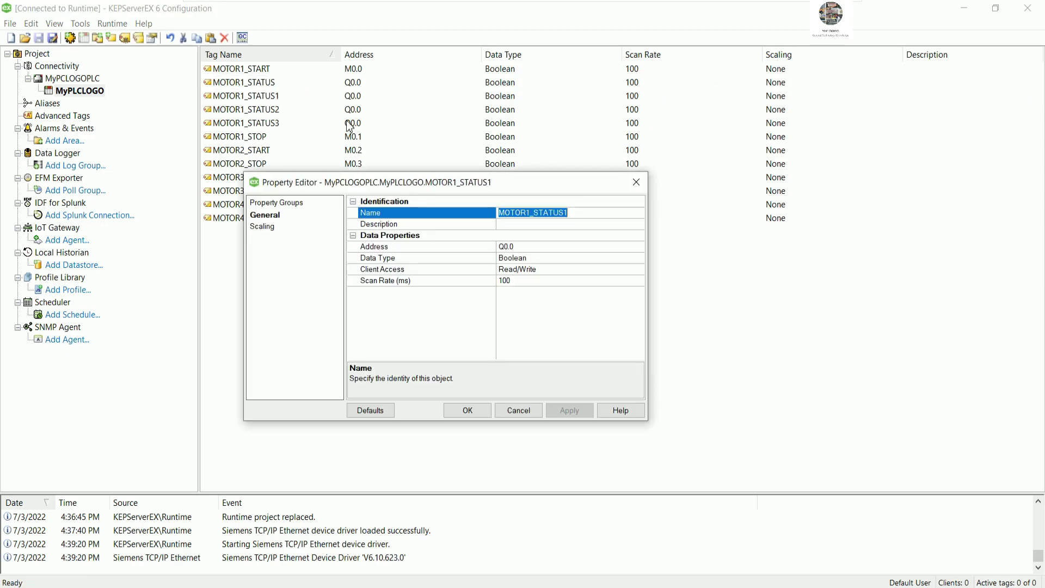
pyautogui.click(576, 216)
pyautogui.press('BackSpace')
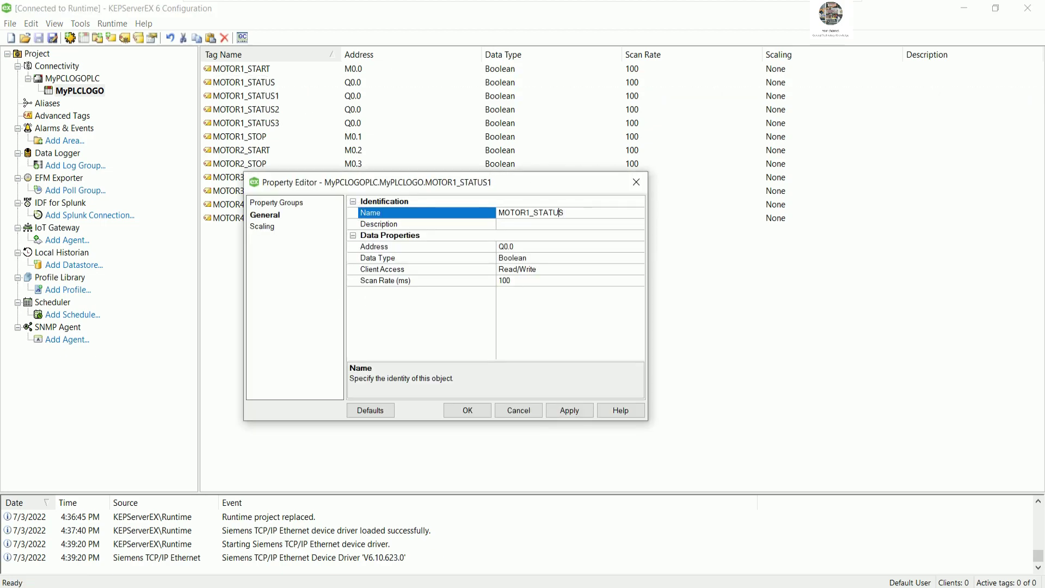
pyautogui.press('BackSpace')
pyautogui.write('2')
pyautogui.click(551, 247)
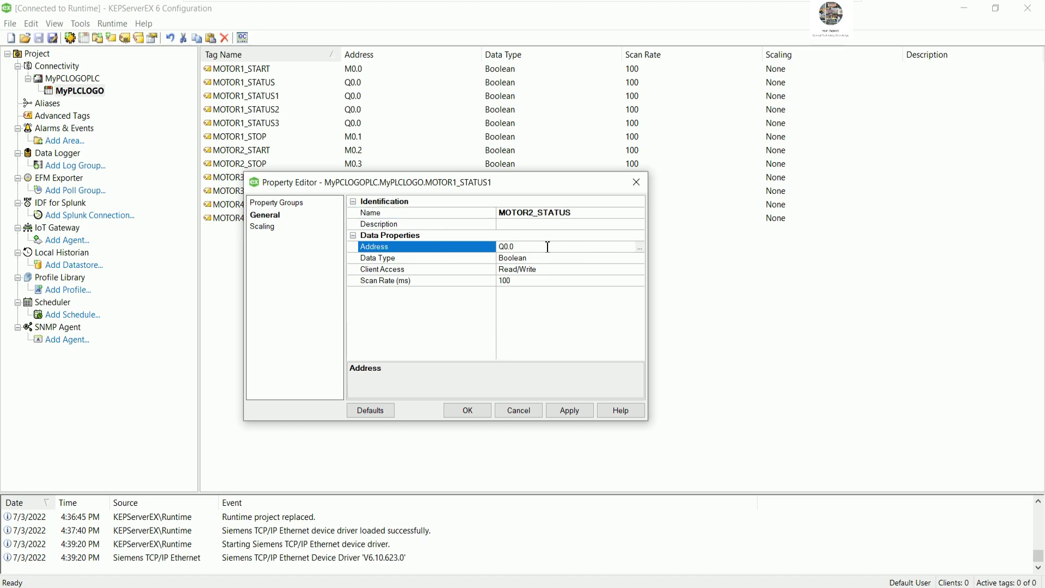
pyautogui.write('1')
pyautogui.click(467, 410)
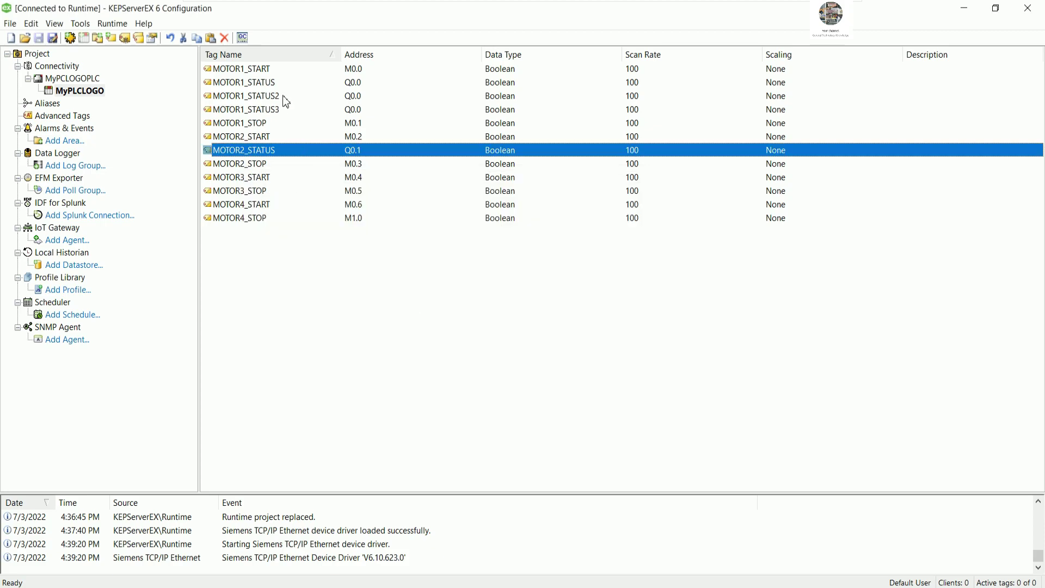
# Step: Rename the MOTOR1_STATUS2 copy as MOTOR3_STATUS and set its address to Q0.2
pyautogui.doubleClick(283, 97)
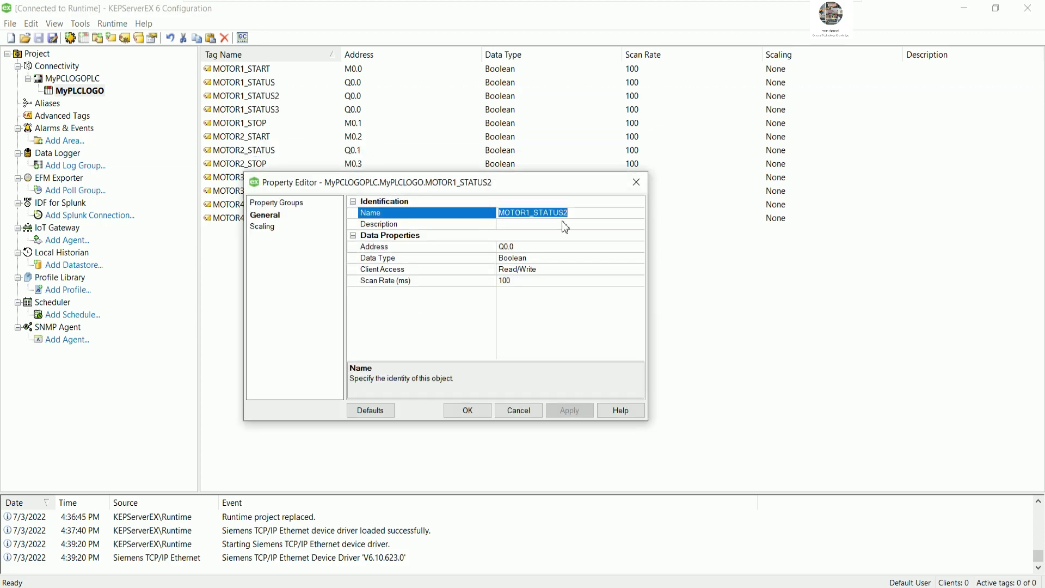
pyautogui.click(586, 210)
pyautogui.press('BackSpace')
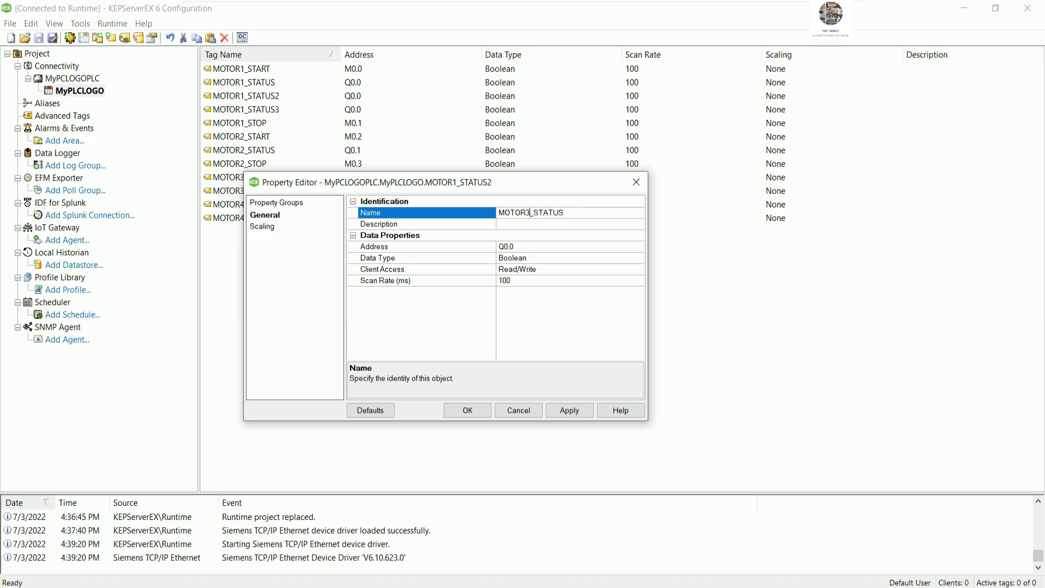
pyautogui.click(523, 247)
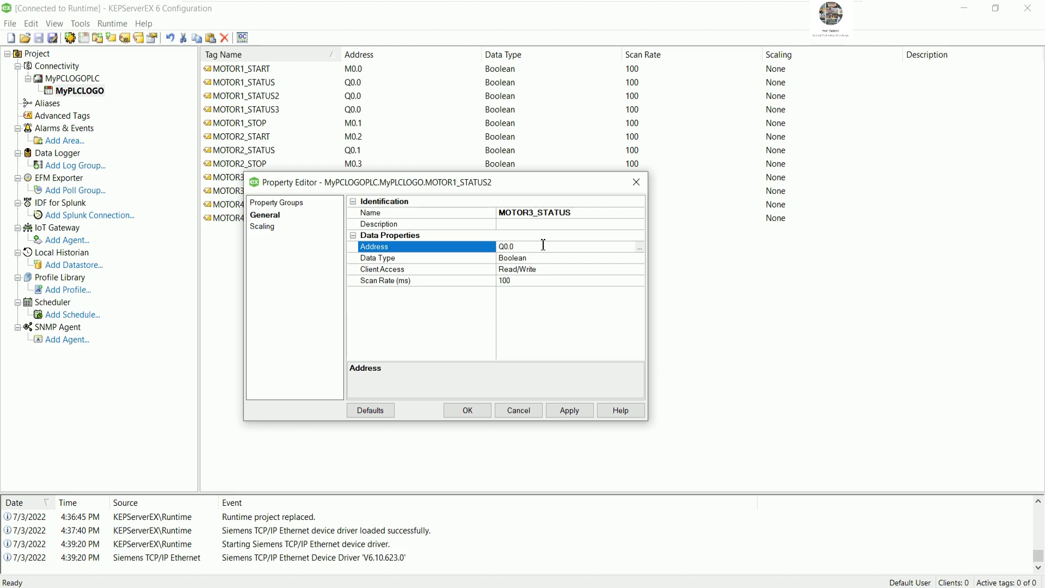
pyautogui.write('2')
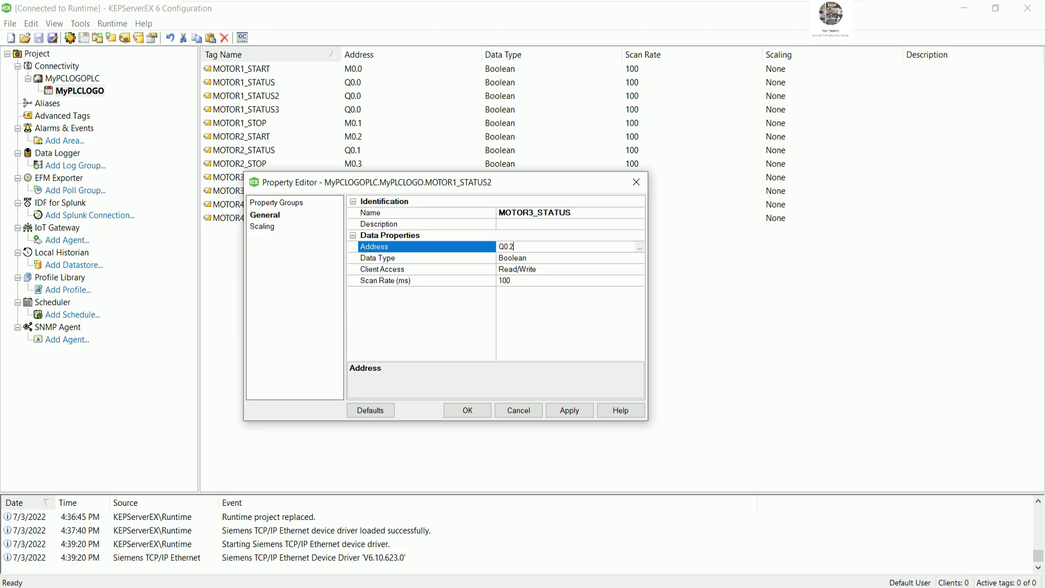
pyautogui.click(472, 414)
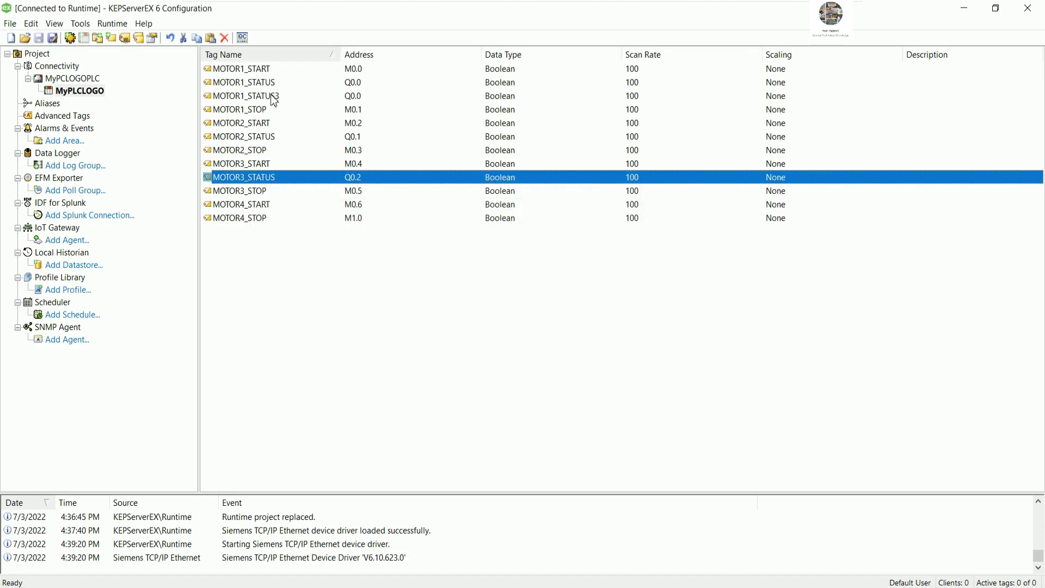
# Step: Rename the MOTOR1_STATUS3 copy as MOTOR4_STATUS and set its address to Q0.3
pyautogui.click(274, 98)
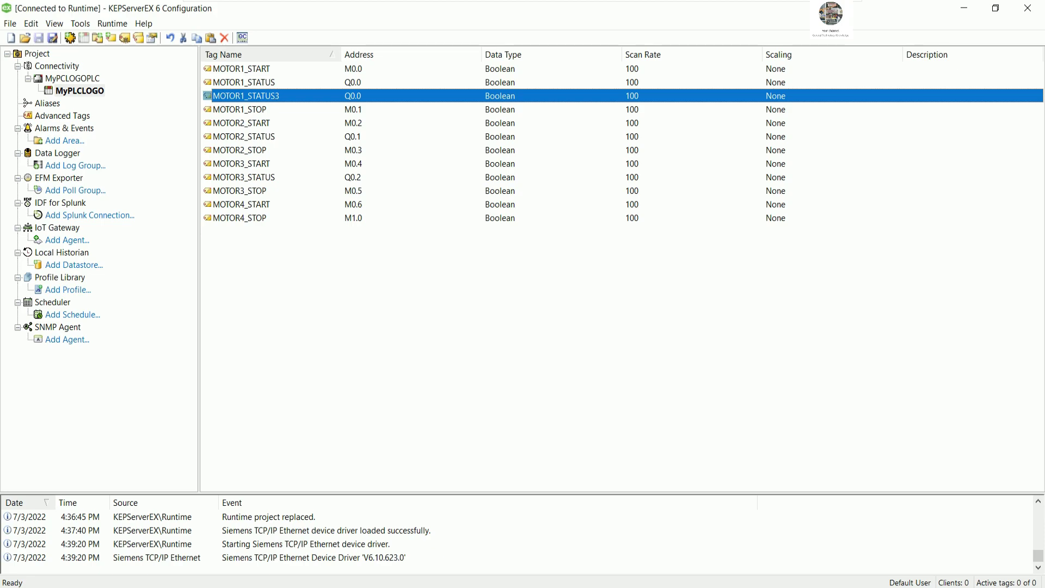
pyautogui.doubleClick(274, 98)
pyautogui.click(589, 214)
pyautogui.press('BackSpace')
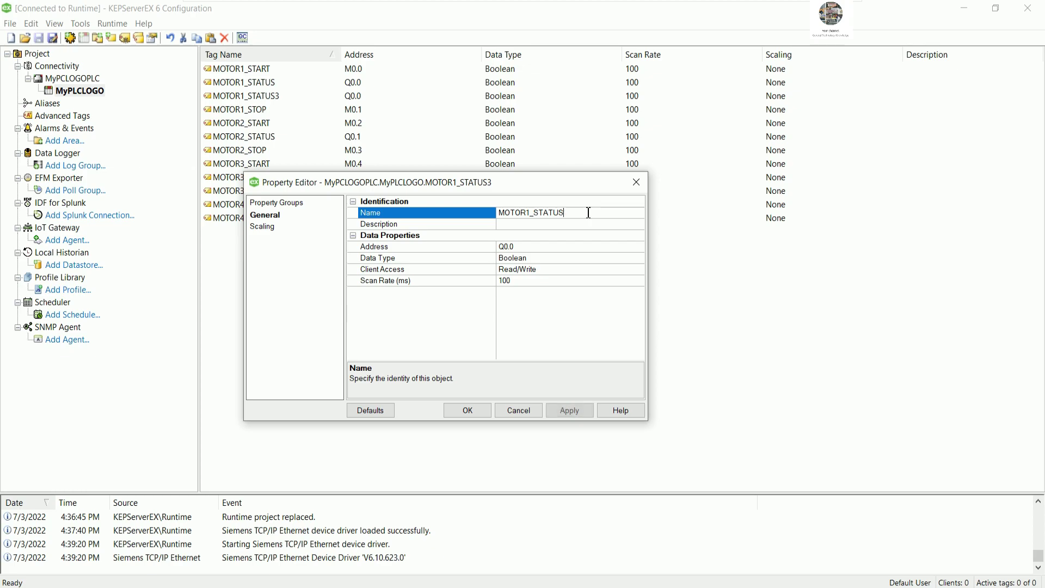
pyautogui.press('BackSpace')
pyautogui.write('4')
pyautogui.click(548, 246)
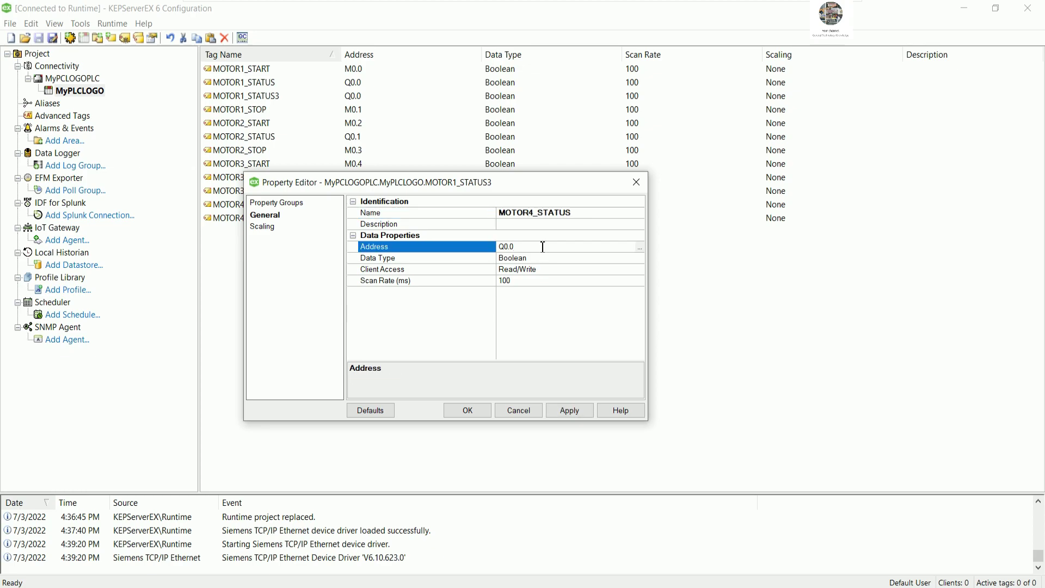
pyautogui.write('3')
pyautogui.click(488, 409)
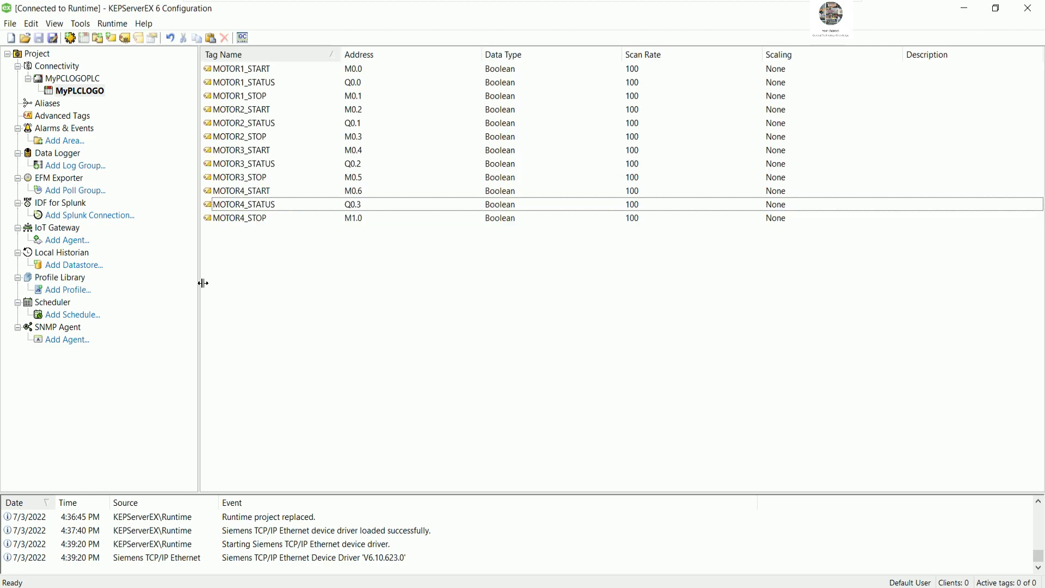
# Step: Compare the complete motor tag list with the motor circuit diagram in LOGO!Soft Comfort
pyautogui.moveTo(197, 275); pyautogui.dragTo(223, 61)
pyautogui.hotkey('alt', 'Tab')
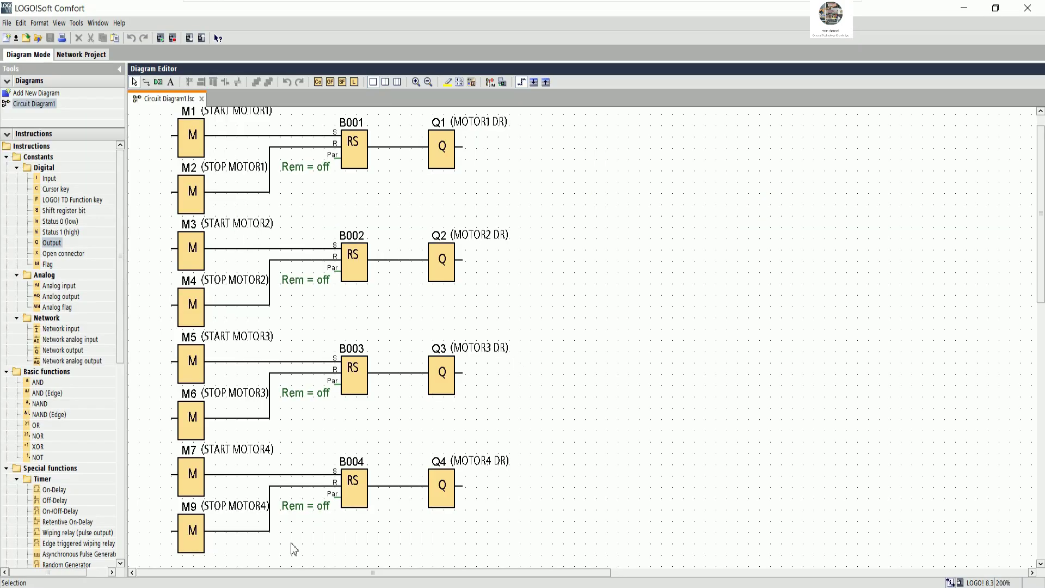
pyautogui.hotkey('alt', 'Tab')
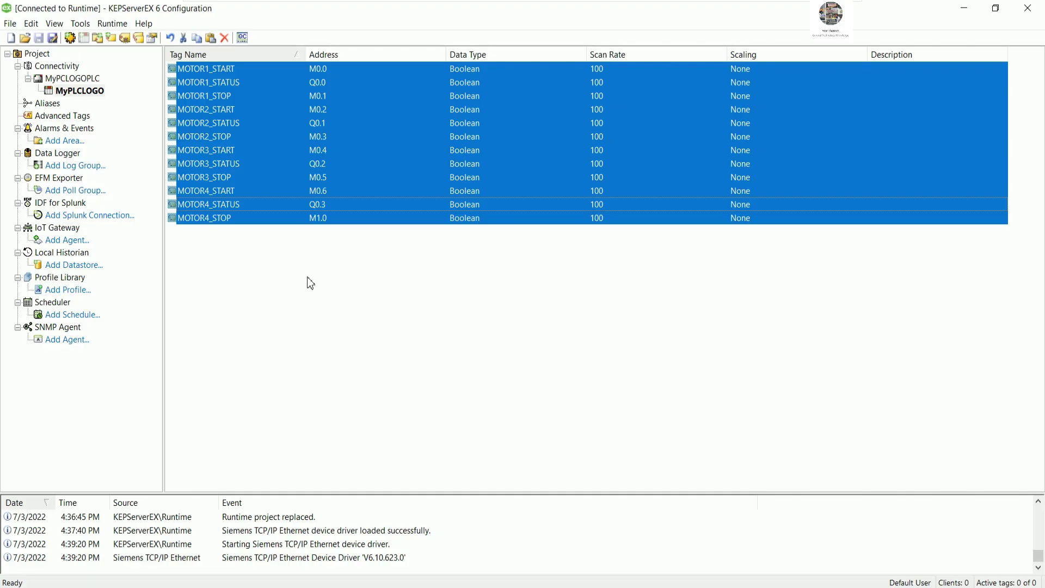
# Step: Launch the OPC Quick Client and examine the values and quality of all motor tags in the MyPCLOGOPLC.MyPLCLOGO group
pyautogui.click(243, 38)
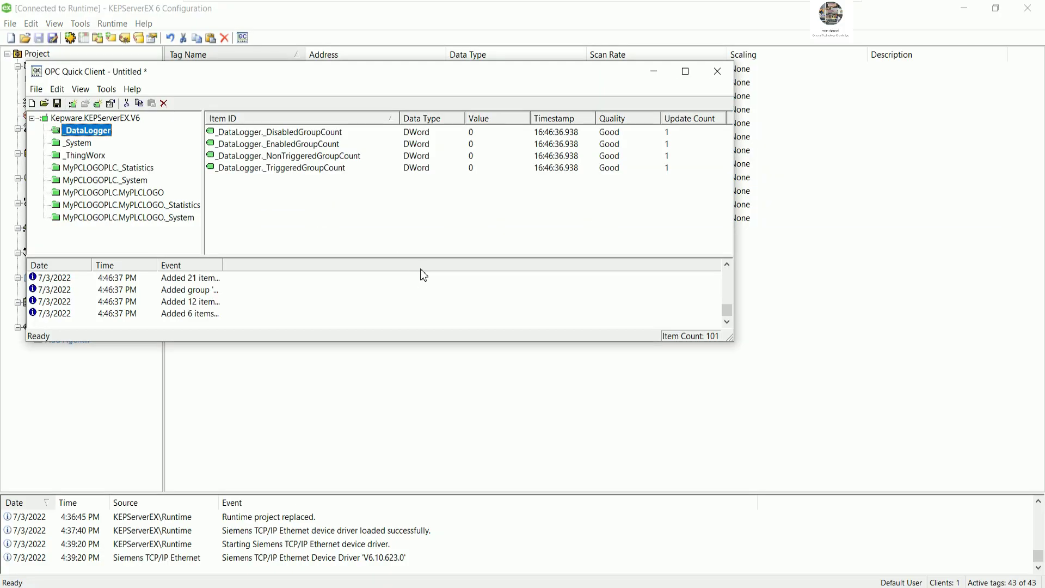
pyautogui.moveTo(332, 68); pyautogui.dragTo(572, 168)
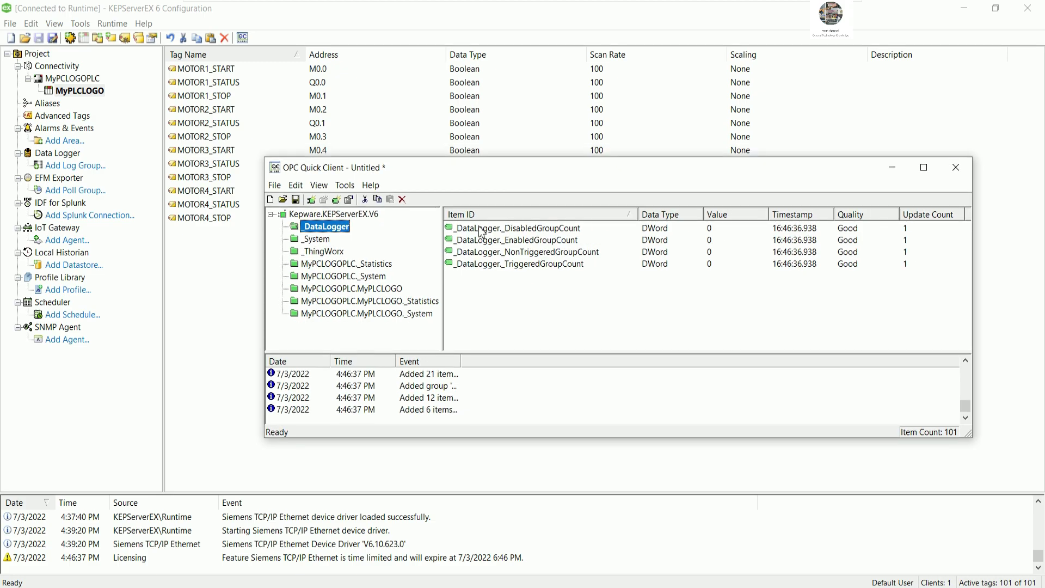
pyautogui.click(370, 289)
pyautogui.moveTo(698, 438); pyautogui.dragTo(687, 567)
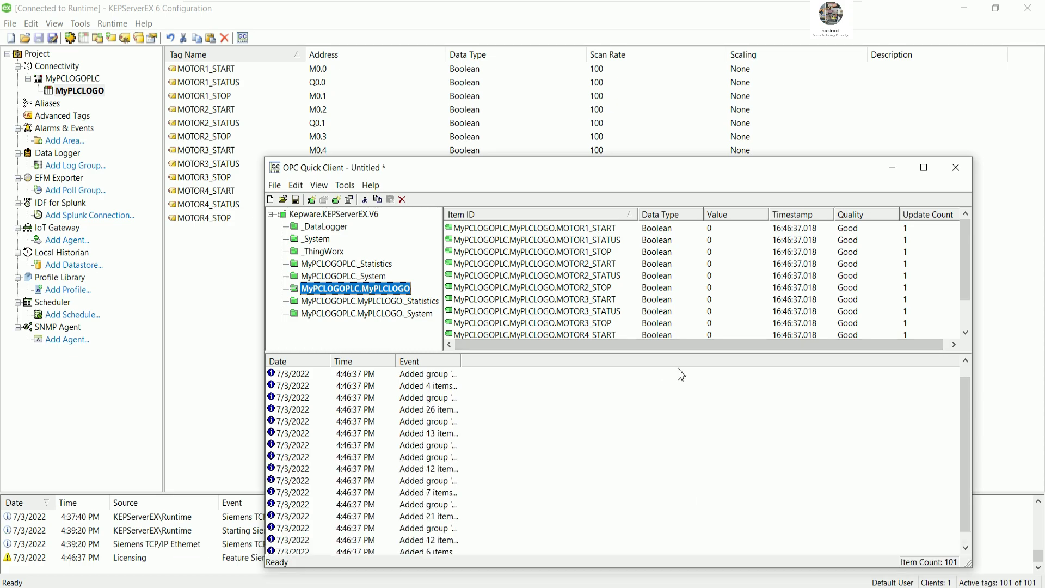
pyautogui.moveTo(684, 357); pyautogui.dragTo(689, 494)
pyautogui.moveTo(832, 406); pyautogui.dragTo(611, 226)
pyautogui.moveTo(641, 171); pyautogui.dragTo(627, 68)
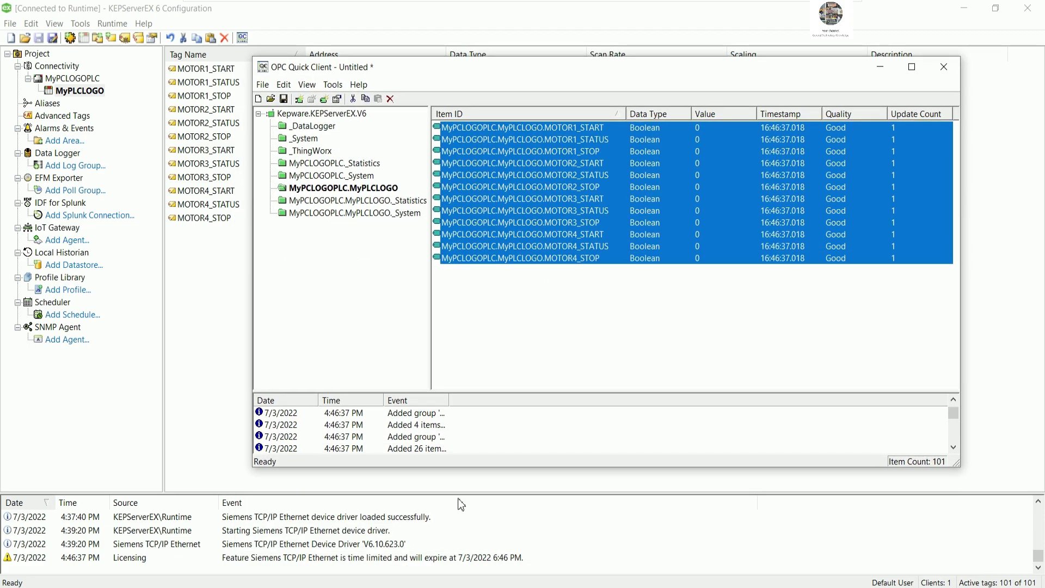
# Step: Switch to the Notepad notes and add the line "OK all tags were good quality" below the address list
pyautogui.hotkey('alt', 'Tab')
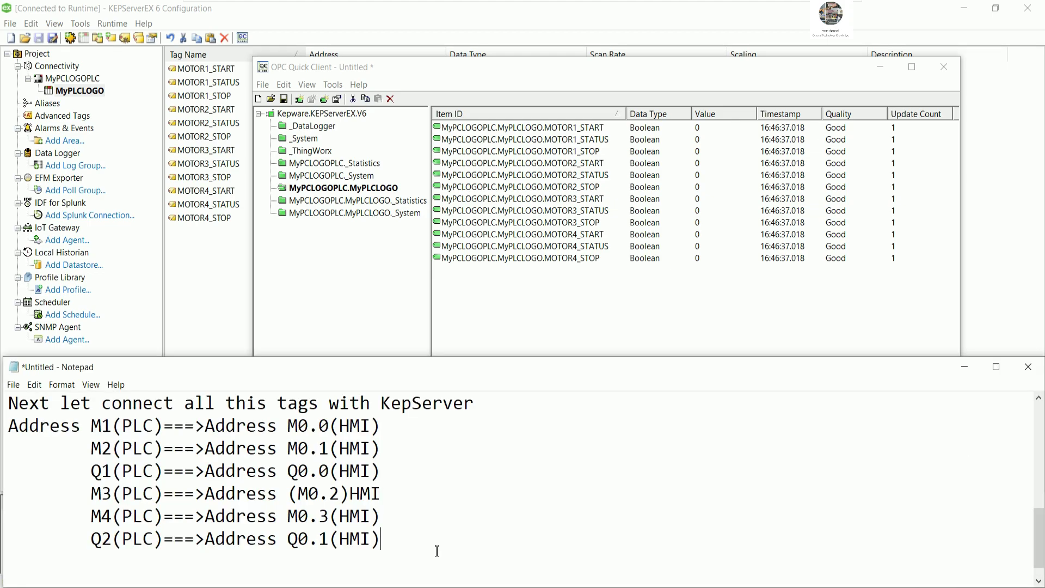
pyautogui.write('ok ALL')
pyautogui.press('BackSpace')
pyautogui.press('BackSpace')
pyautogui.press('BackSpace')
pyautogui.press('BackSpace')
pyautogui.press('BackSpace')
pyautogui.press('BackSpace')
pyautogui.write('OK all')
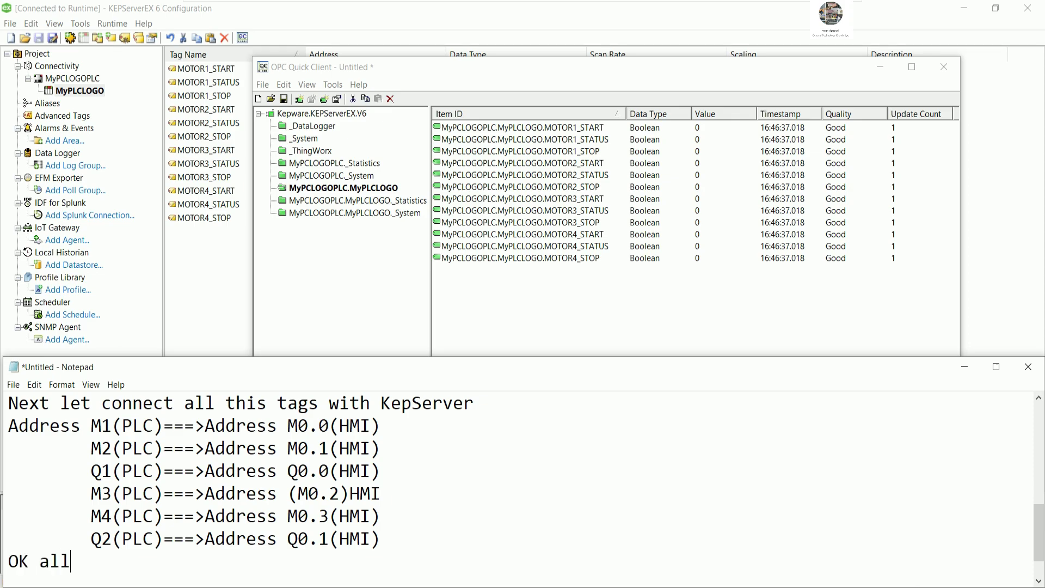
pyautogui.write(' tags were good cond')
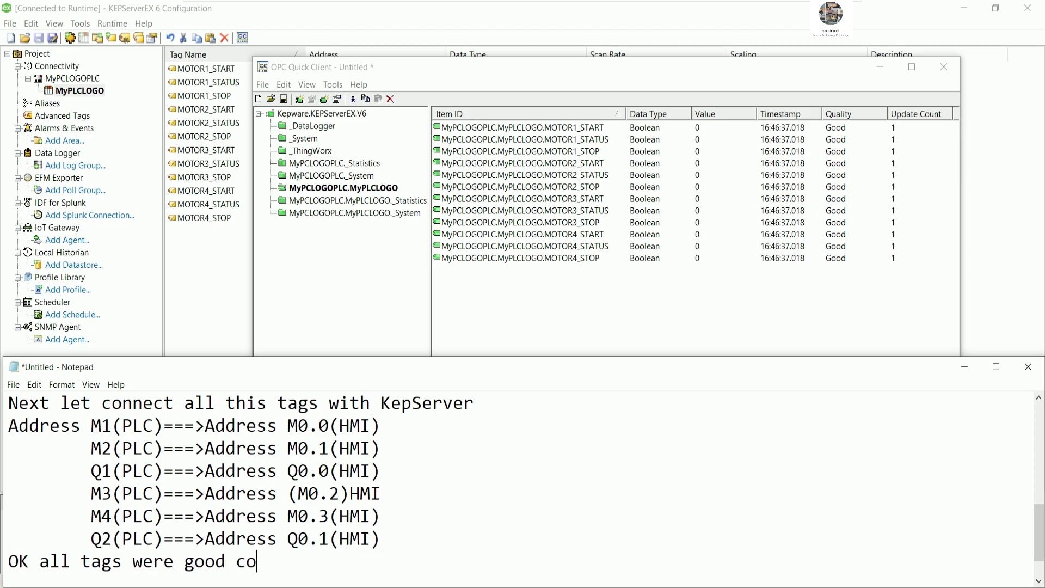
pyautogui.press('BackSpace')
pyautogui.press('BackSpace')
pyautogui.press('BackSpace')
pyautogui.press('BackSpace')
pyautogui.write('quolity')
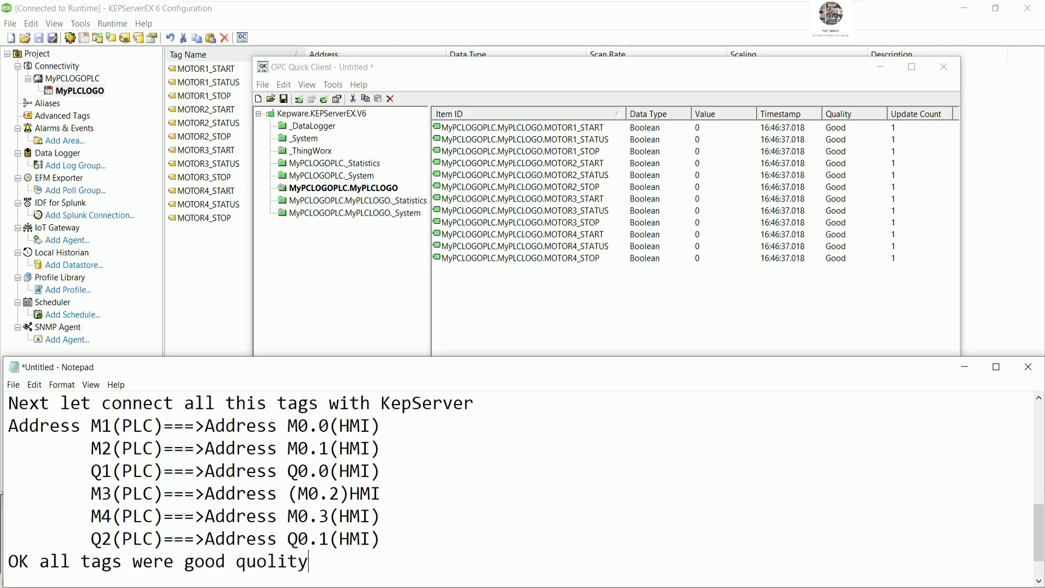
pyautogui.click(259, 561)
pyautogui.click(268, 561)
pyautogui.press('BackSpace')
pyautogui.write('a')
# Step: Add the line "Next let create WinCC Explorer project" to the notes and minimize Notepad
pyautogui.press('Return')
pyautogui.write('Next let c')
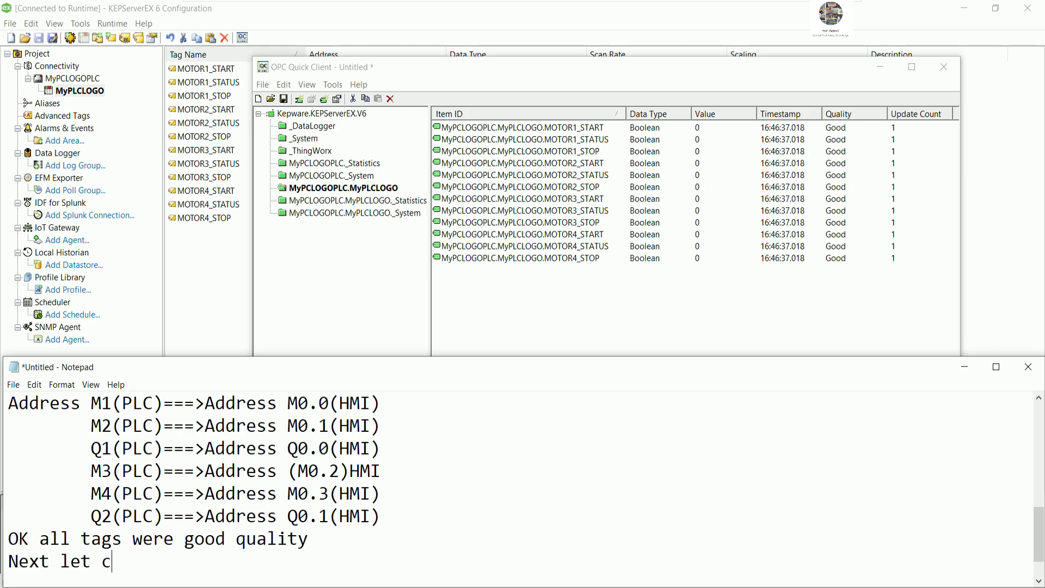
pyautogui.write('reate WinCC E')
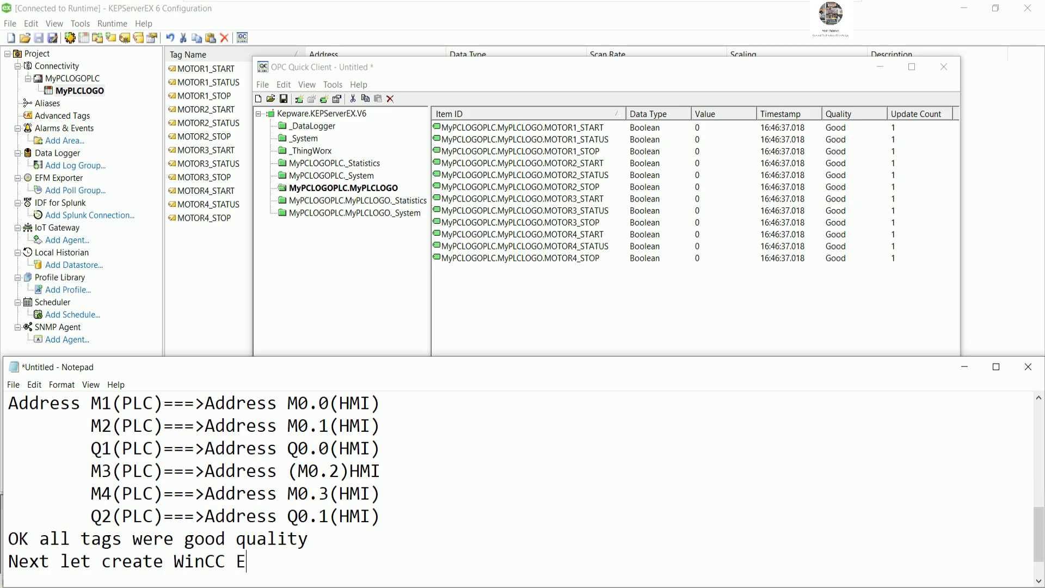
pyautogui.write('c')
pyautogui.press('BackSpace')
pyautogui.write('xplorer project')
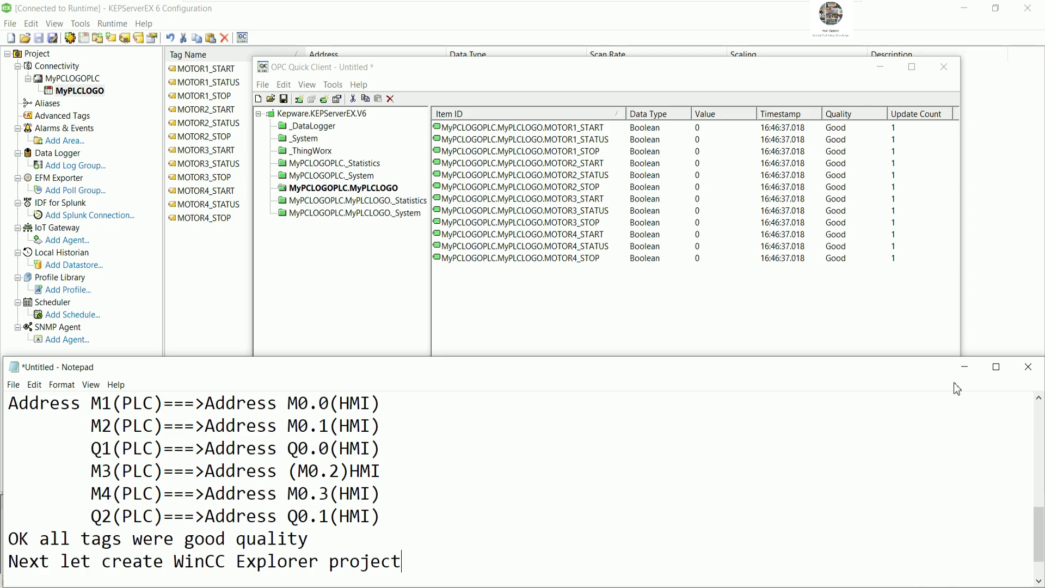
pyautogui.click(964, 366)
# Step: Launch WinCC Explorer from the desktop and start a new Single-User Project
pyautogui.click(731, 342)
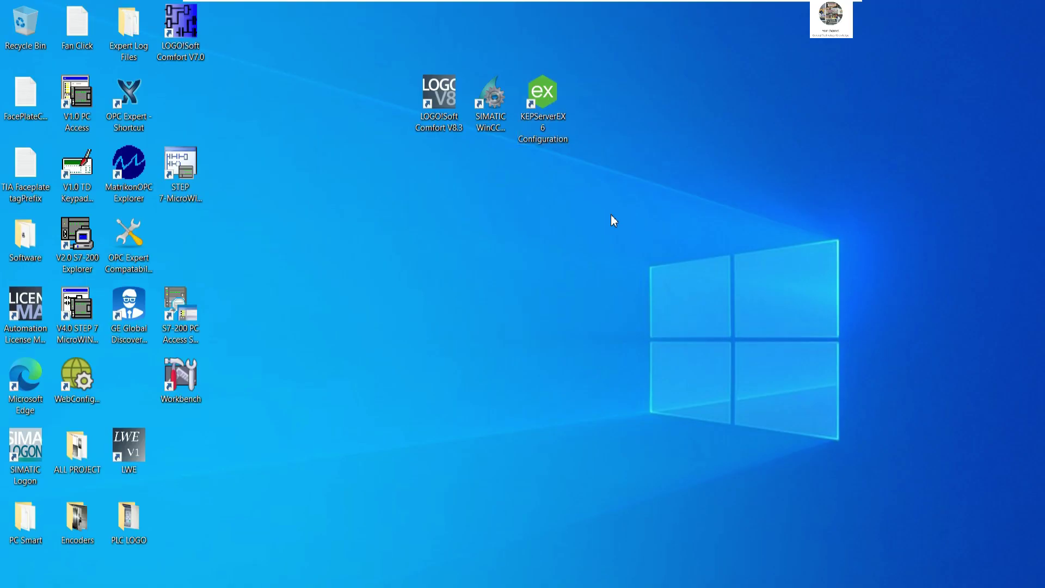
pyautogui.doubleClick(490, 102)
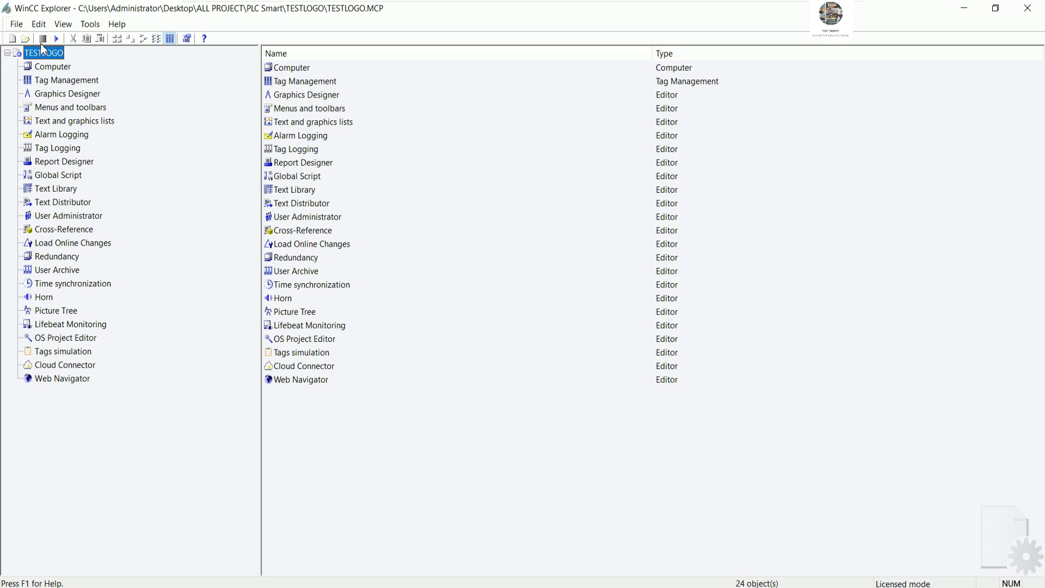
pyautogui.click(16, 24)
pyautogui.click(29, 41)
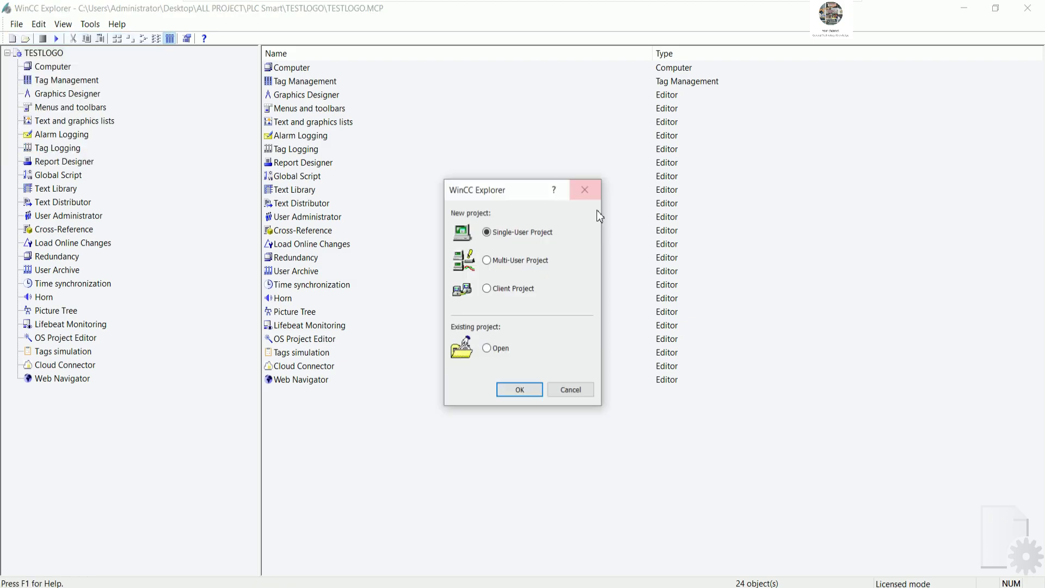
pyautogui.click(511, 389)
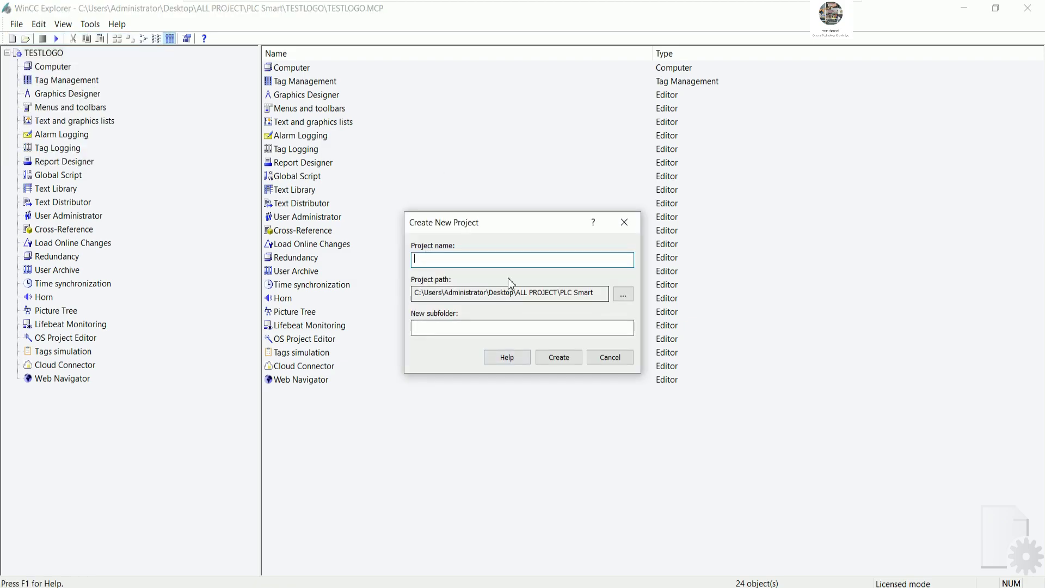
# Step: Name the project PLCLOGOSCADA, choose the LOGO PROJECT folder as its path, and create it
pyautogui.write('PLCLOGOSCADA')
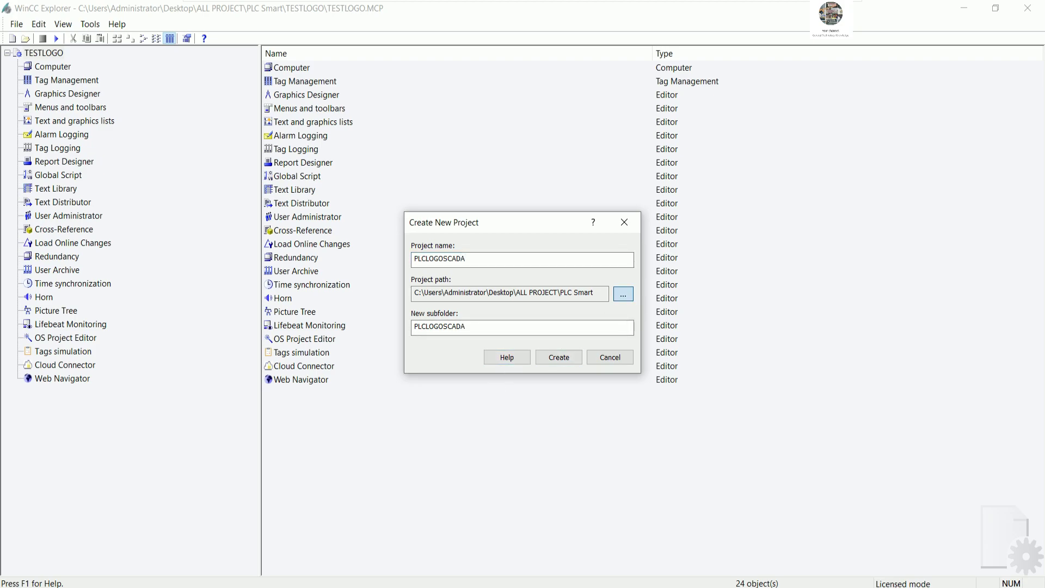
pyautogui.click(624, 294)
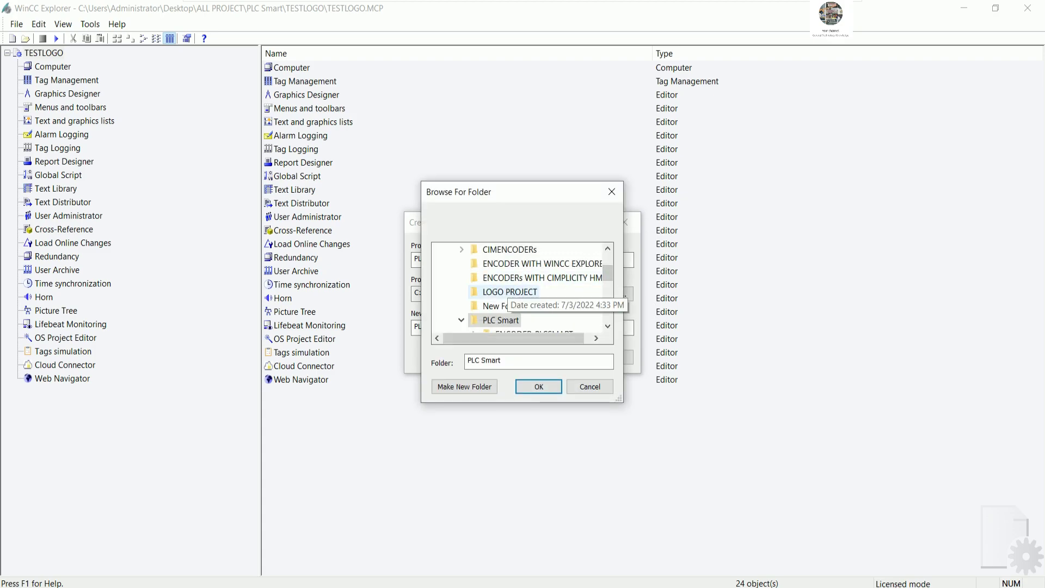
pyautogui.click(509, 293)
pyautogui.click(537, 386)
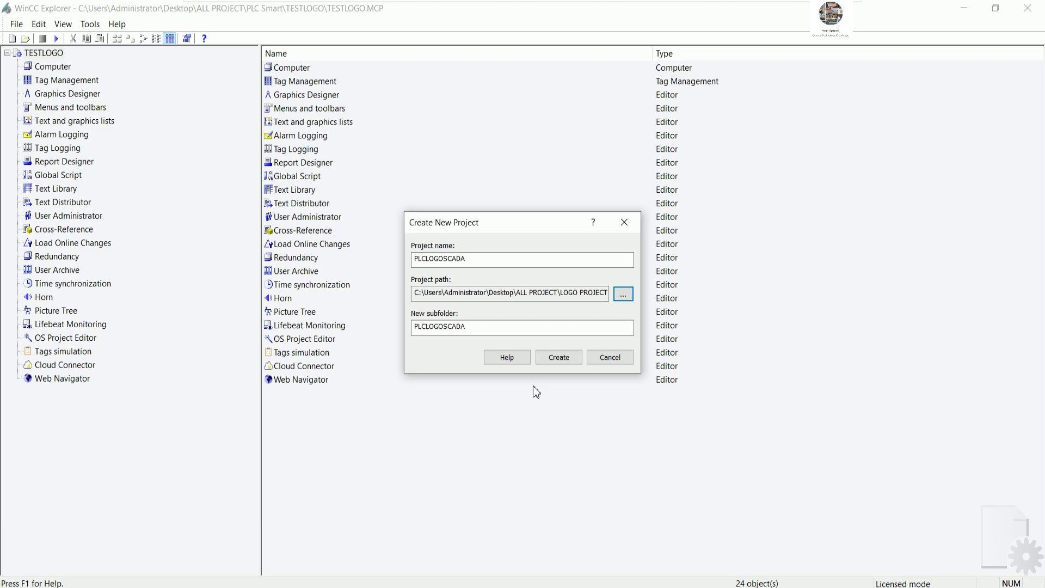
pyautogui.click(558, 359)
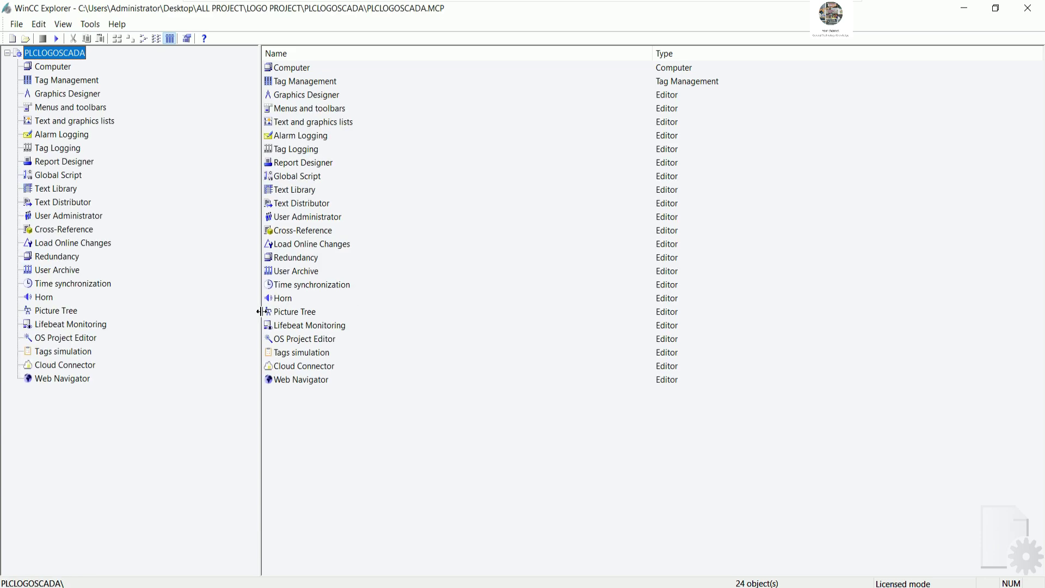
# Step: Narrow the project tree and create a new picture in Graphics Designer
pyautogui.moveTo(260, 313); pyautogui.dragTo(140, 249)
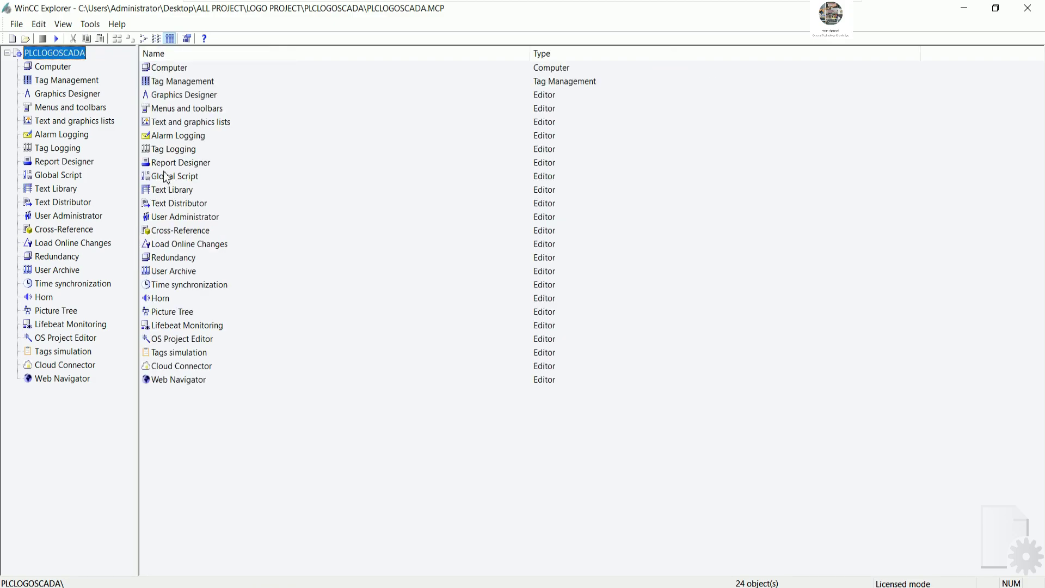
pyautogui.click(64, 94)
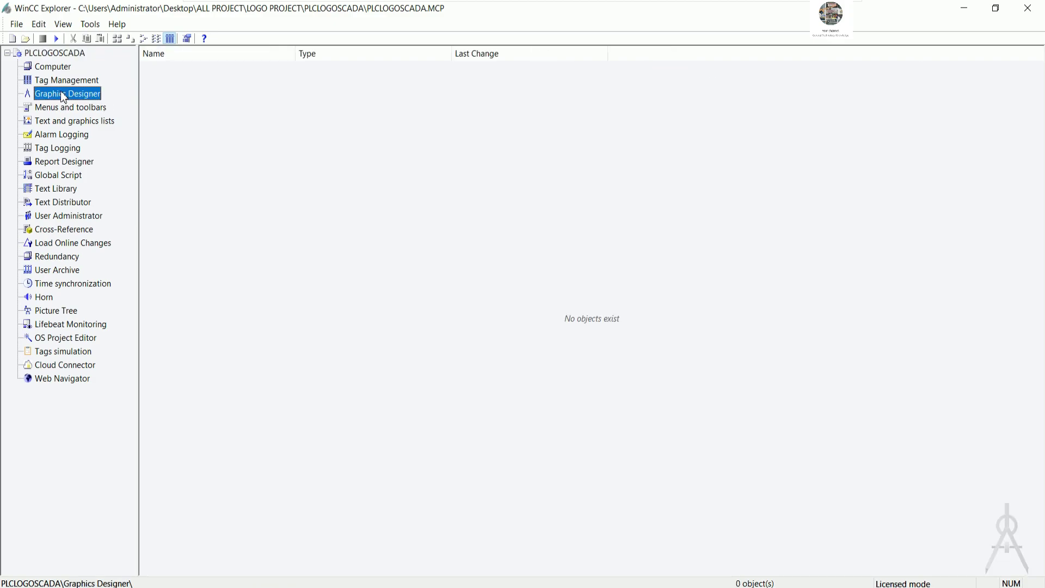
pyautogui.rightClick(64, 94)
pyautogui.click(105, 112)
# Step: Rename the new picture as OPERATION SCREEN, keeping its .Pdl extension
pyautogui.rightClick(182, 71)
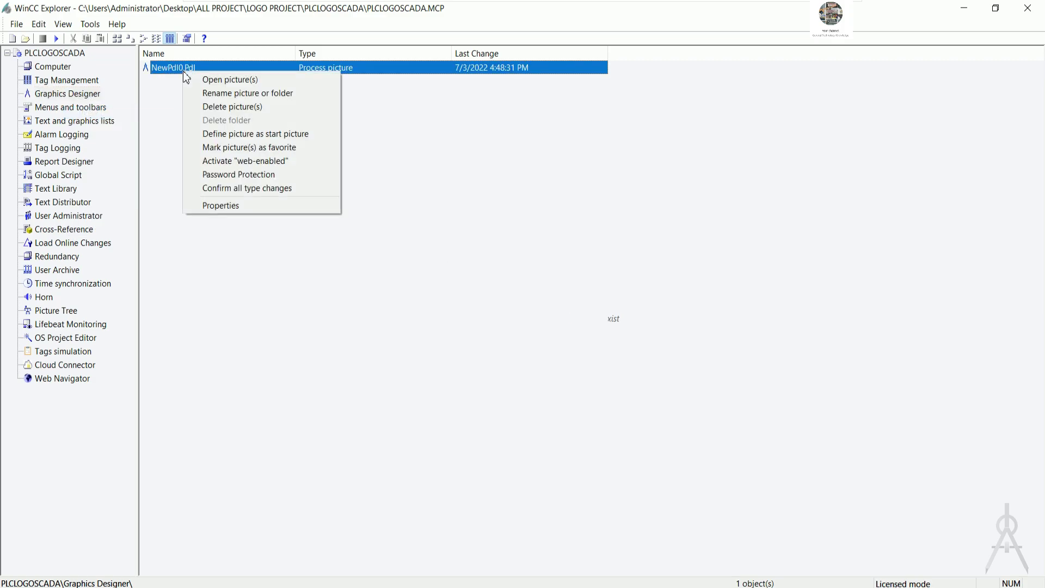
pyautogui.click(233, 93)
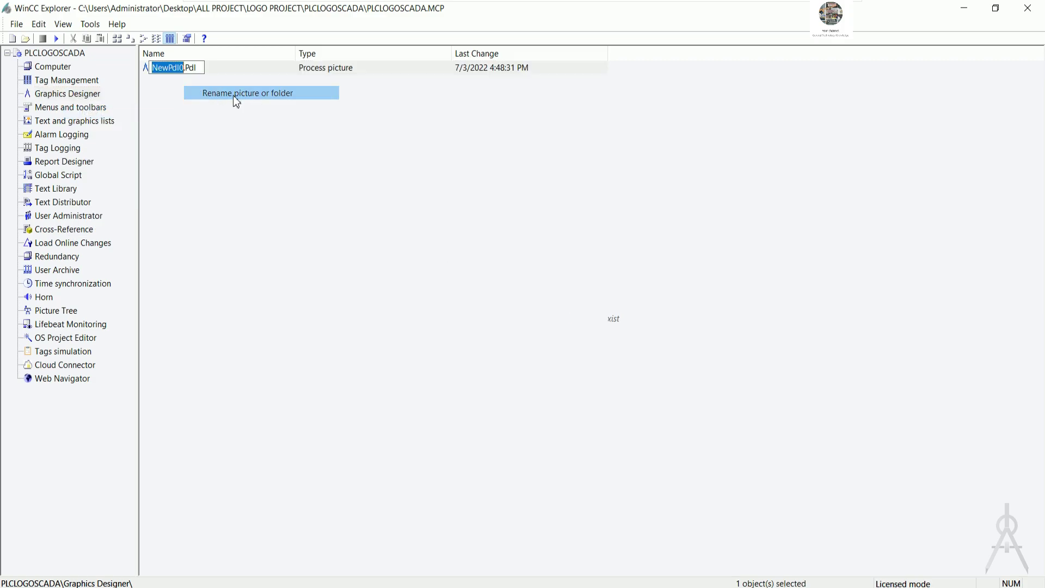
pyautogui.press('capslock')
pyautogui.write('O')
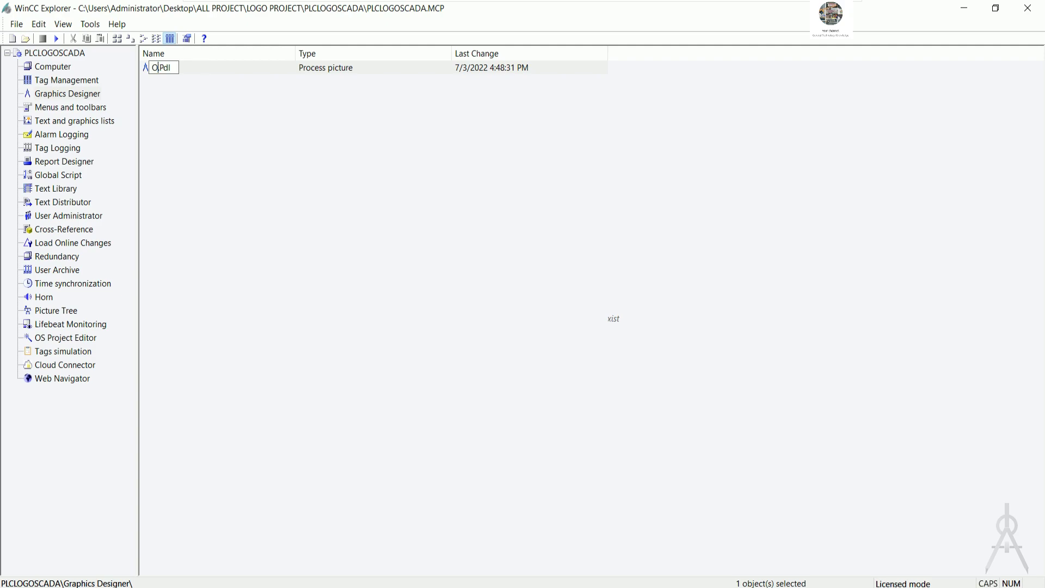
pyautogui.write('PERATION')
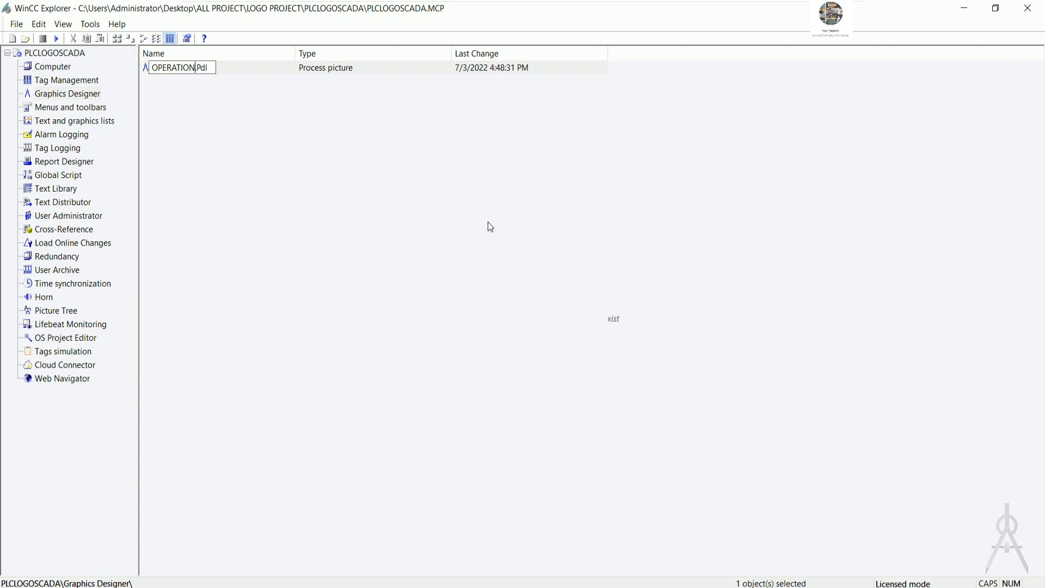
pyautogui.write(' SCREEN')
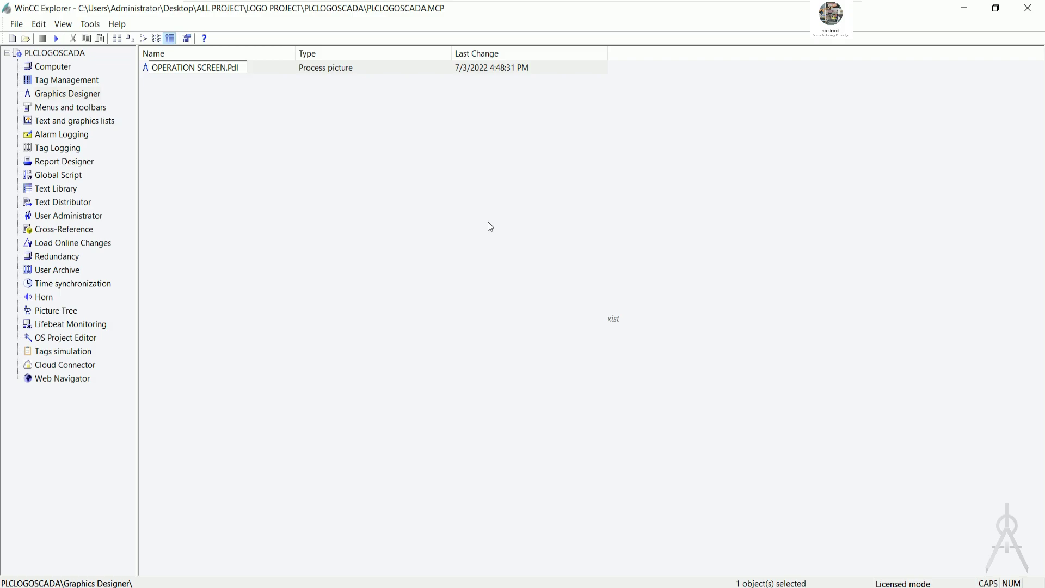
pyautogui.press('Return')
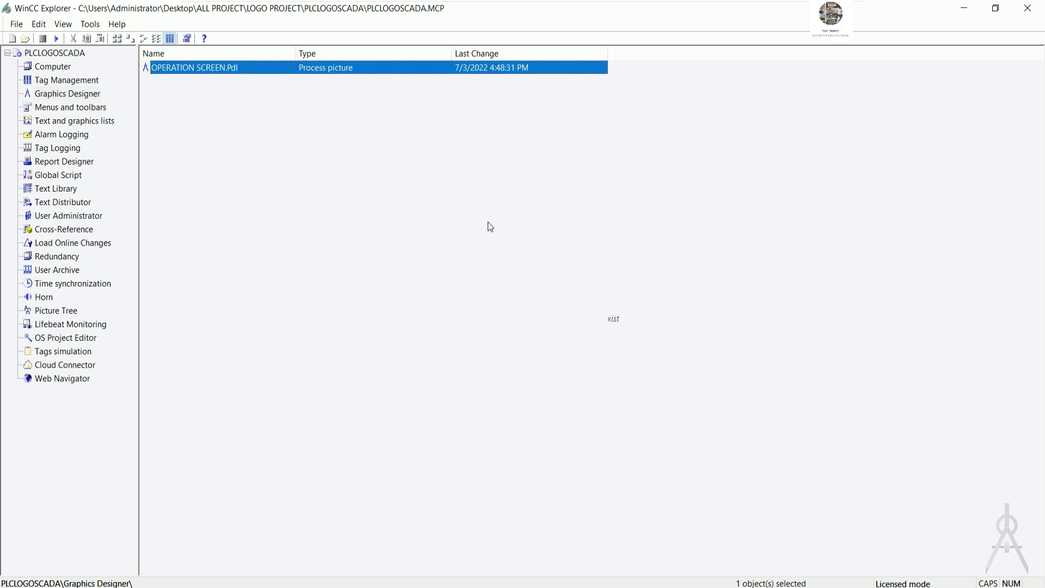
# Step: Create a second picture in Graphics Designer and rename it FACEPLATELIB.Pdl
pyautogui.rightClick(191, 127)
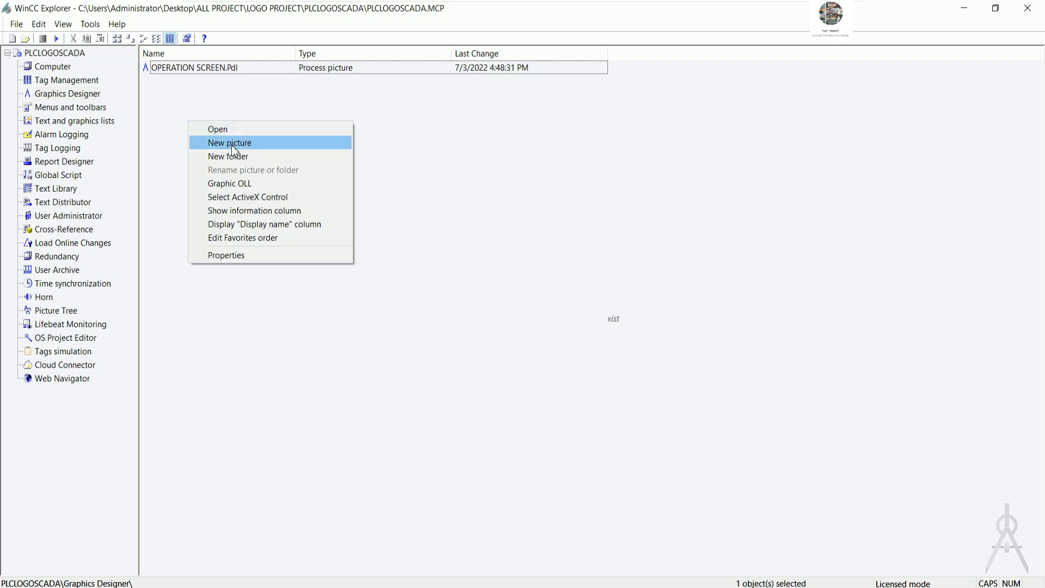
pyautogui.click(232, 147)
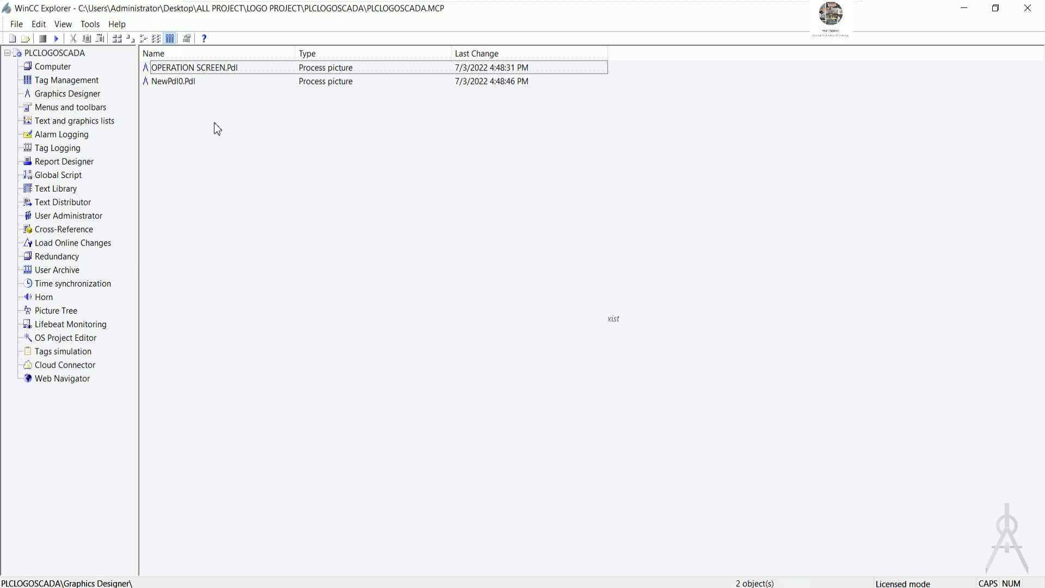
pyautogui.rightClick(187, 84)
pyautogui.click(229, 101)
pyautogui.write('FACEPLATE')
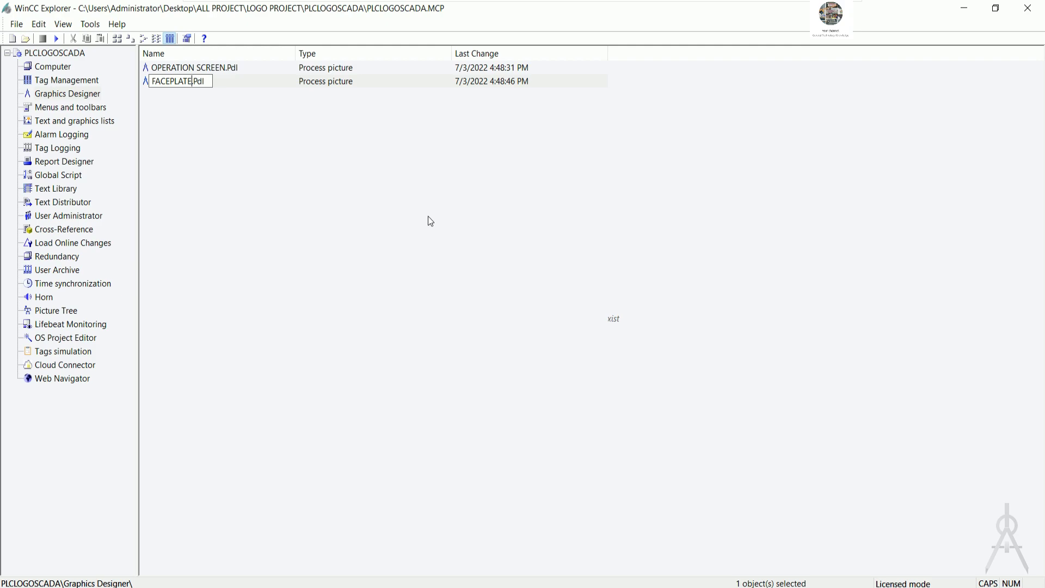
pyautogui.write('LIB')
pyautogui.press('Return')
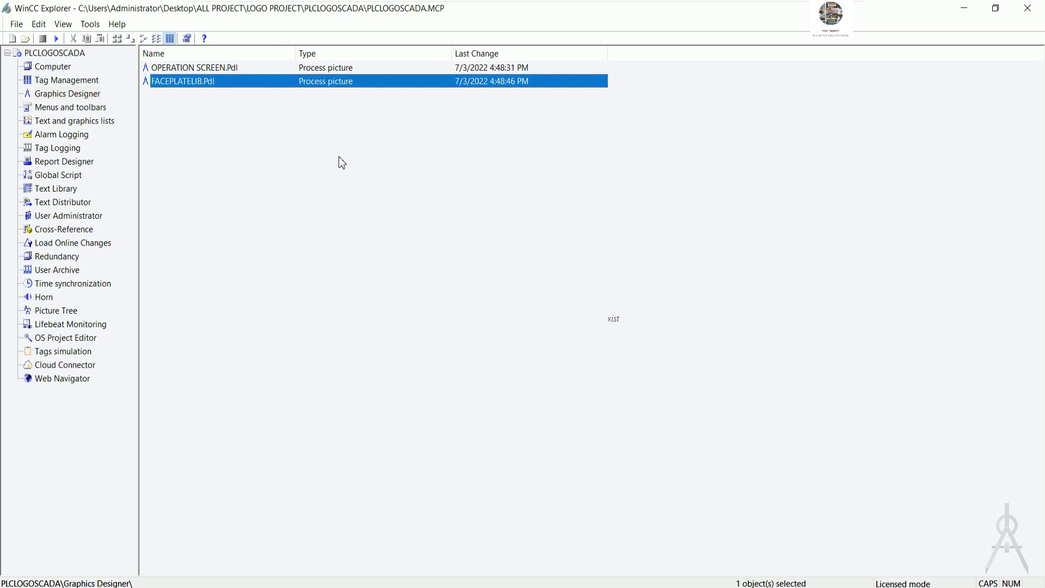
# Step: Open the project computer's Graphics Runtime properties and choose OPERATION SCREEN.Pdl as the start picture
pyautogui.click(64, 67)
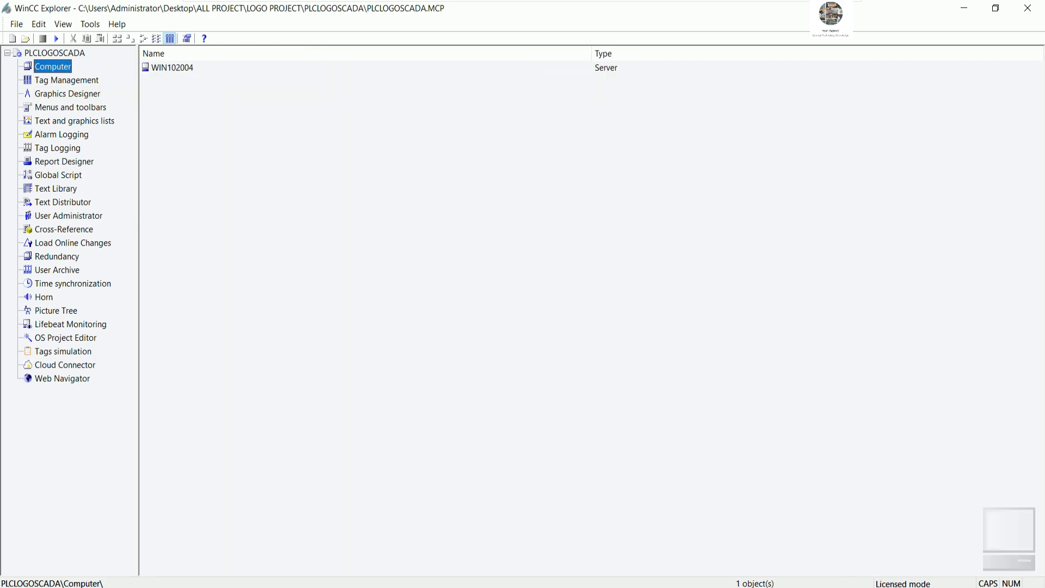
pyautogui.rightClick(64, 67)
pyautogui.click(118, 158)
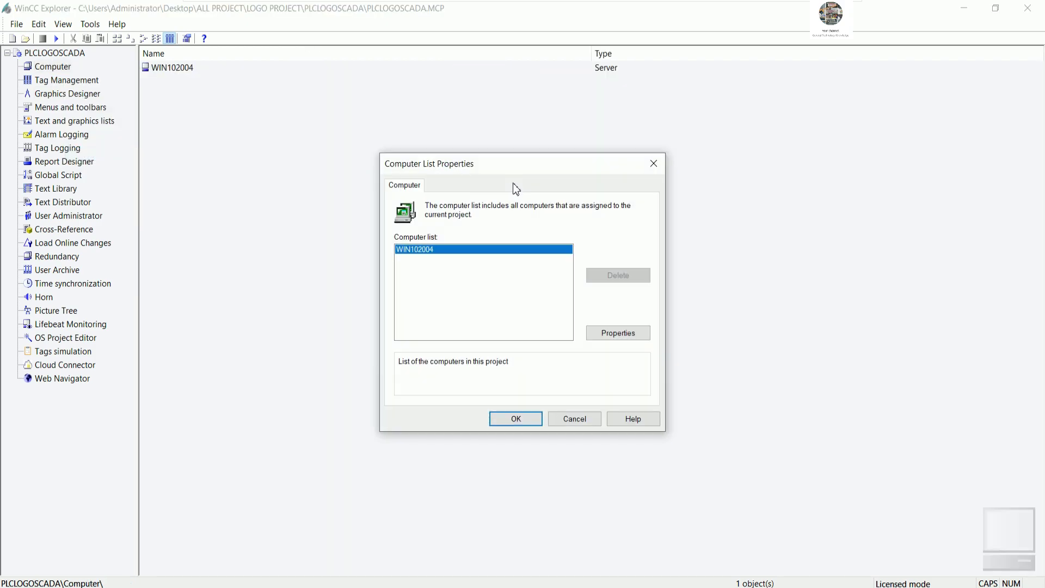
pyautogui.click(620, 340)
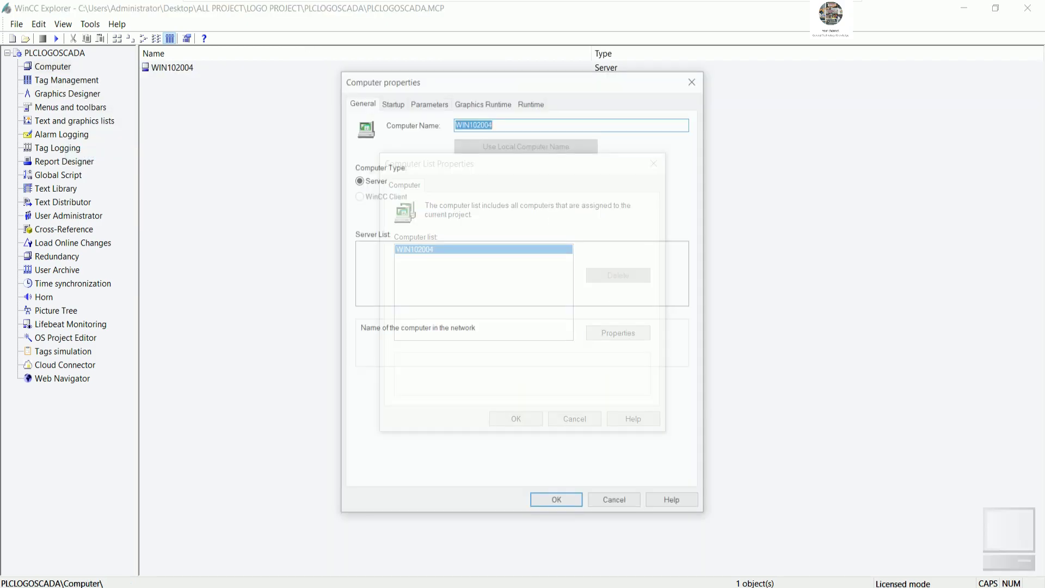
pyautogui.click(502, 103)
pyautogui.click(503, 162)
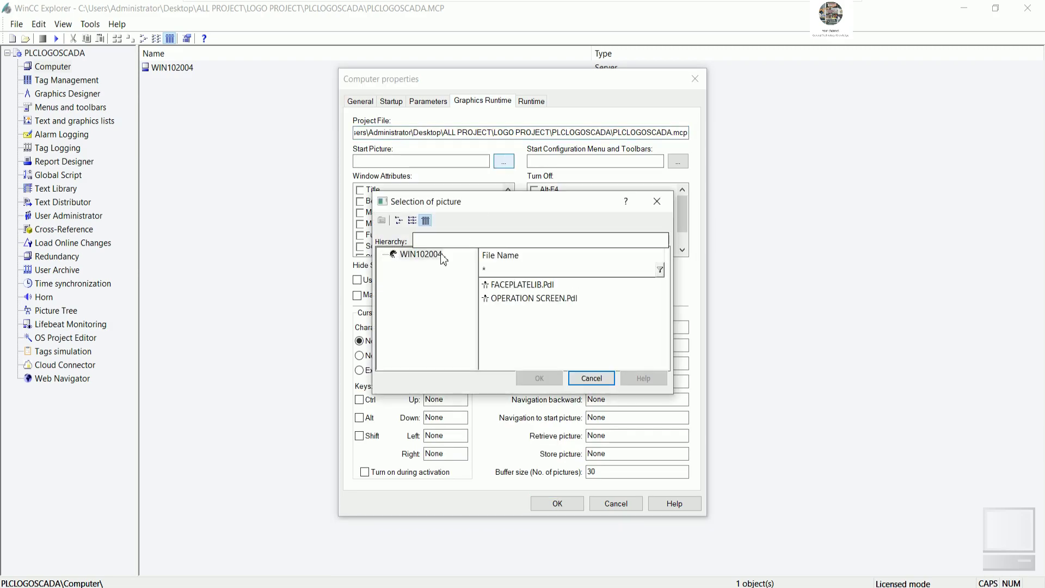
pyautogui.click(521, 299)
pyautogui.click(542, 378)
# Step: Enable the Title, Border, Maximize, Minimize, Scroll Bar, Status Bar and Adapt Picture window attributes and apply the computer properties
pyautogui.click(359, 190)
pyautogui.click(360, 201)
pyautogui.click(360, 212)
pyautogui.click(361, 224)
pyautogui.scroll(-1, 409, 235)
pyautogui.click(360, 223)
pyautogui.click(360, 235)
pyautogui.click(360, 246)
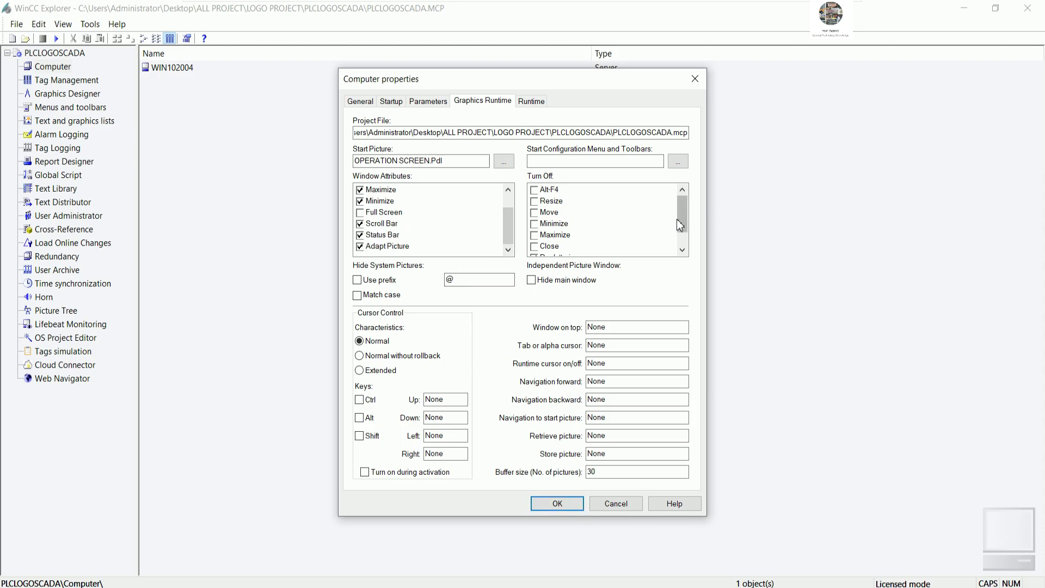
pyautogui.moveTo(680, 226); pyautogui.dragTo(685, 240)
pyautogui.click(534, 235)
pyautogui.click(534, 246)
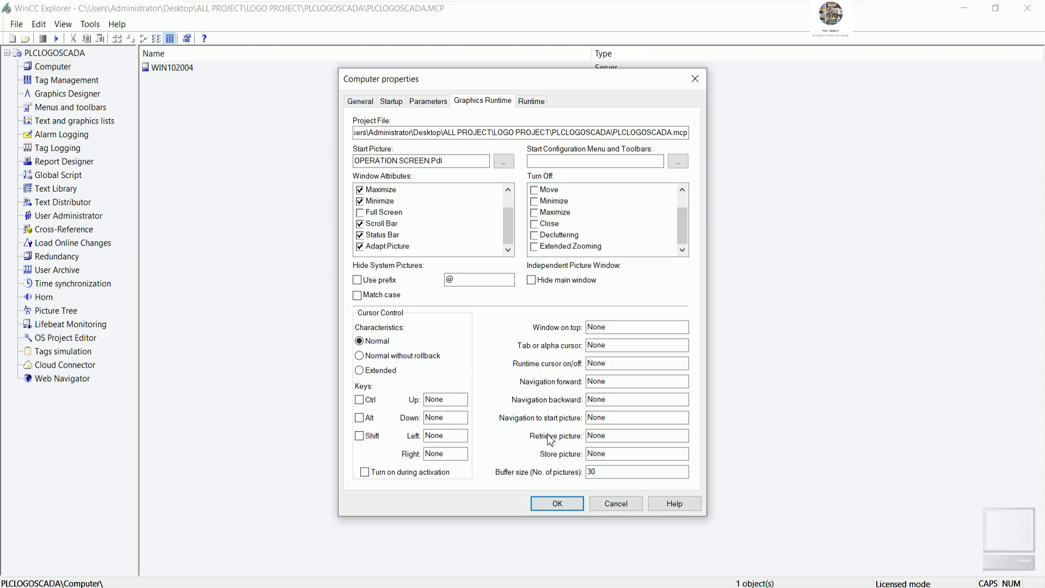
pyautogui.click(543, 505)
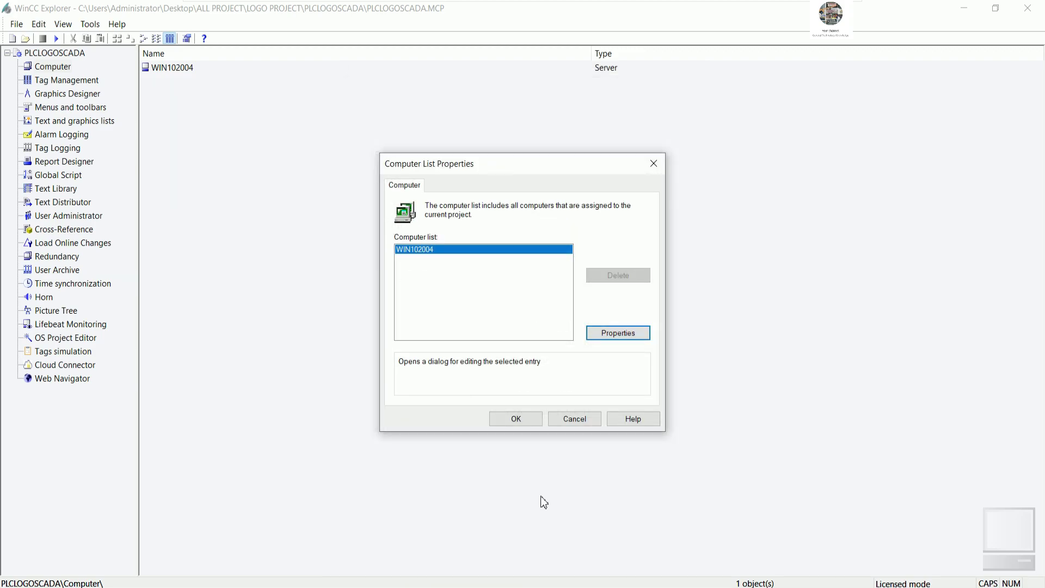
pyautogui.click(538, 422)
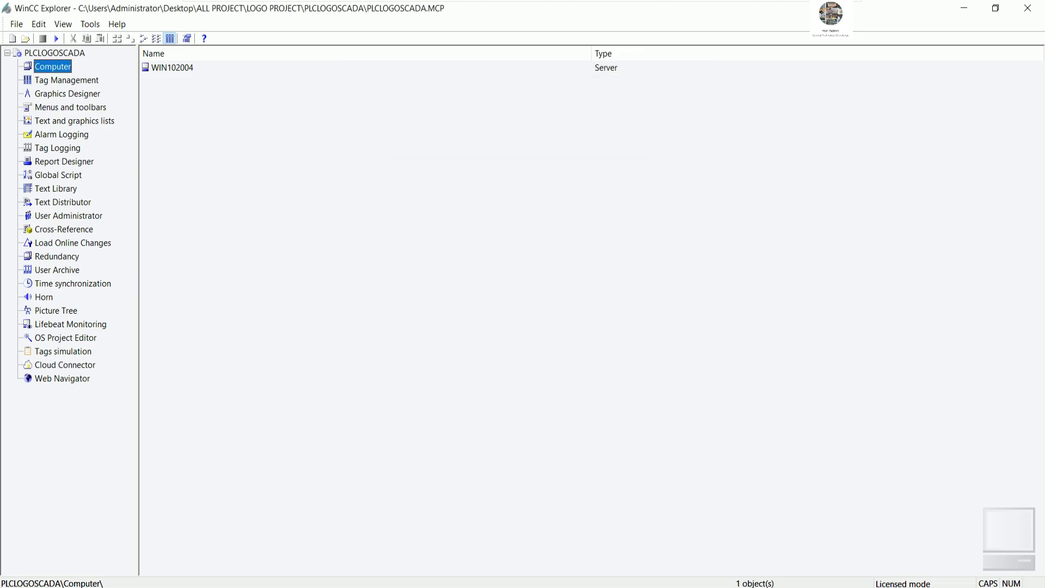
# Step: Open Tag Management and add the OPC communication driver
pyautogui.click(66, 82)
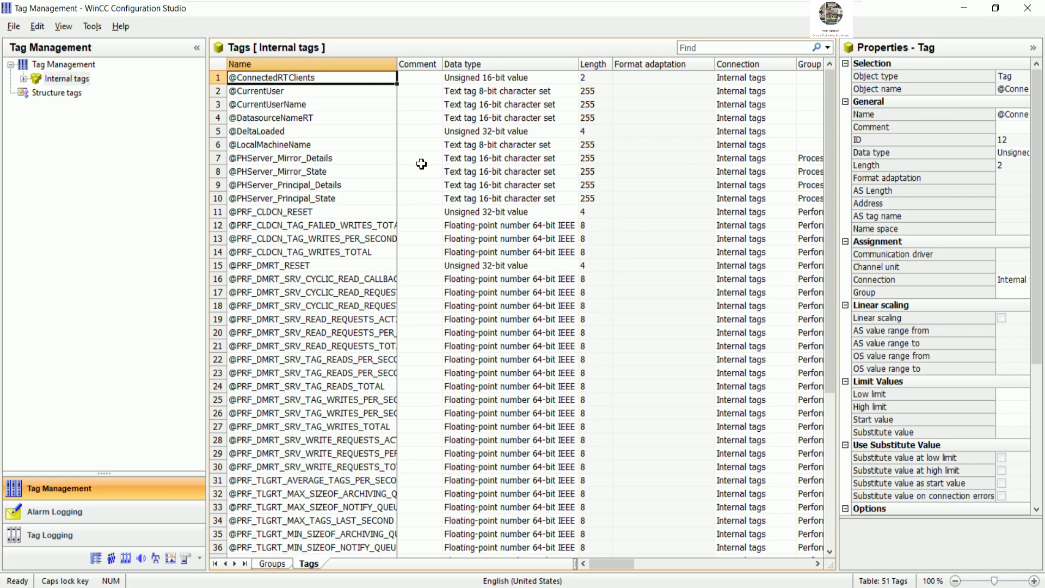
pyautogui.rightClick(89, 68)
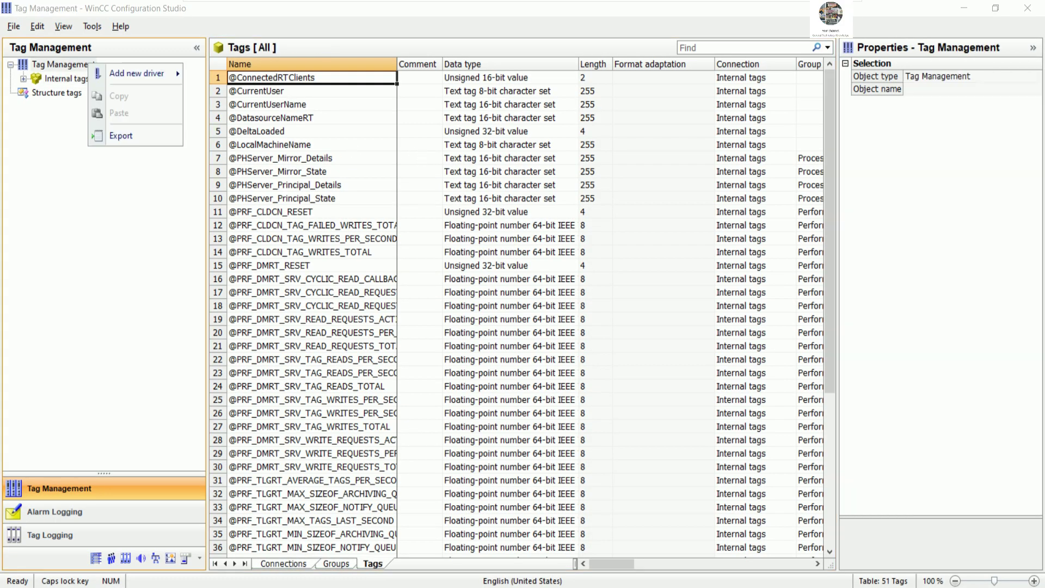
pyautogui.moveTo(161, 75)
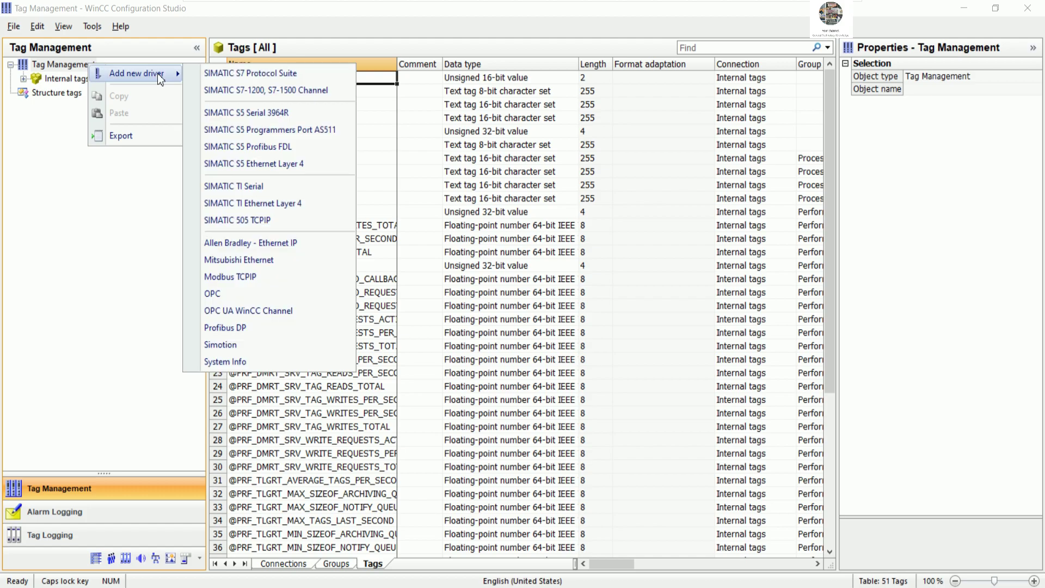
pyautogui.click(259, 295)
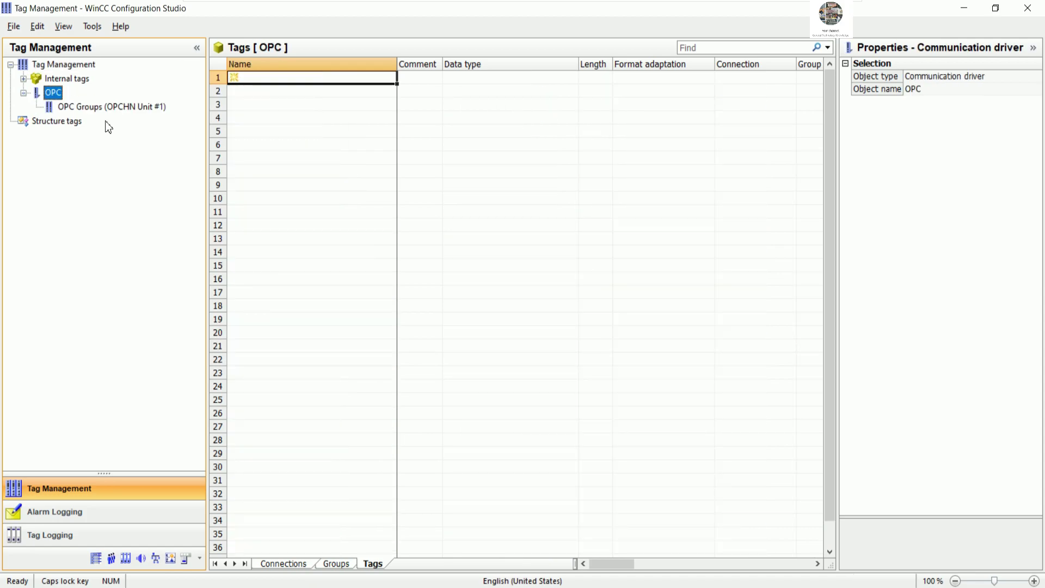
# Step: Open the system parameters of OPC Groups (OPCHN Unit #1) and move the OPC Item Manager higher on the screen
pyautogui.rightClick(96, 107)
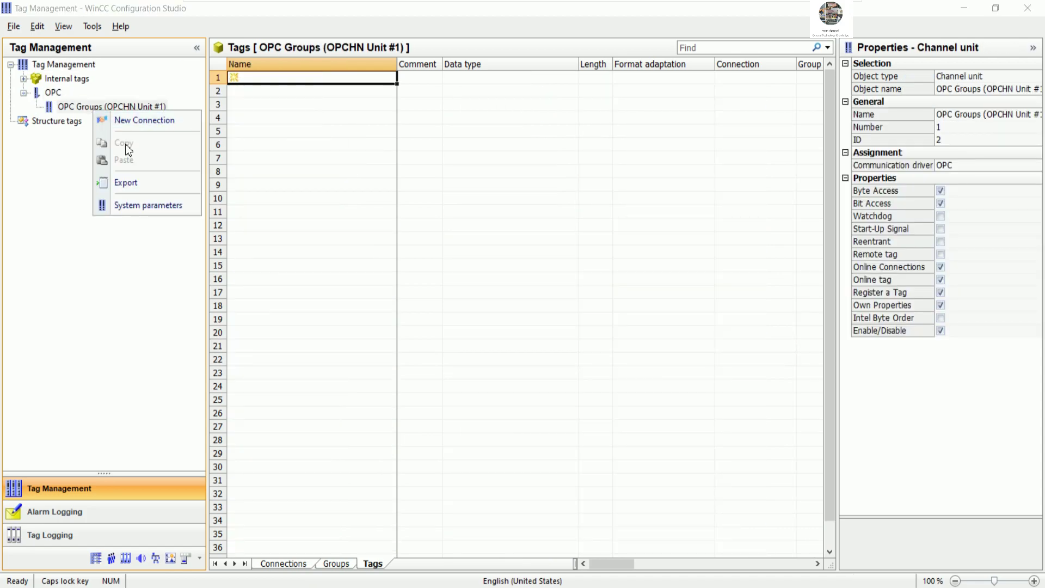
pyautogui.click(146, 205)
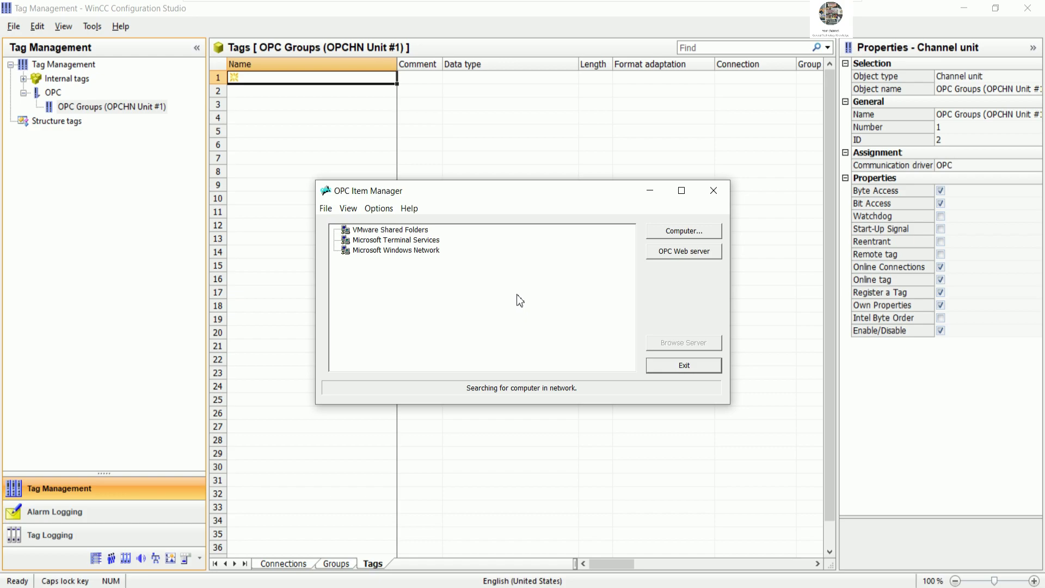
pyautogui.moveTo(534, 190); pyautogui.dragTo(540, 86)
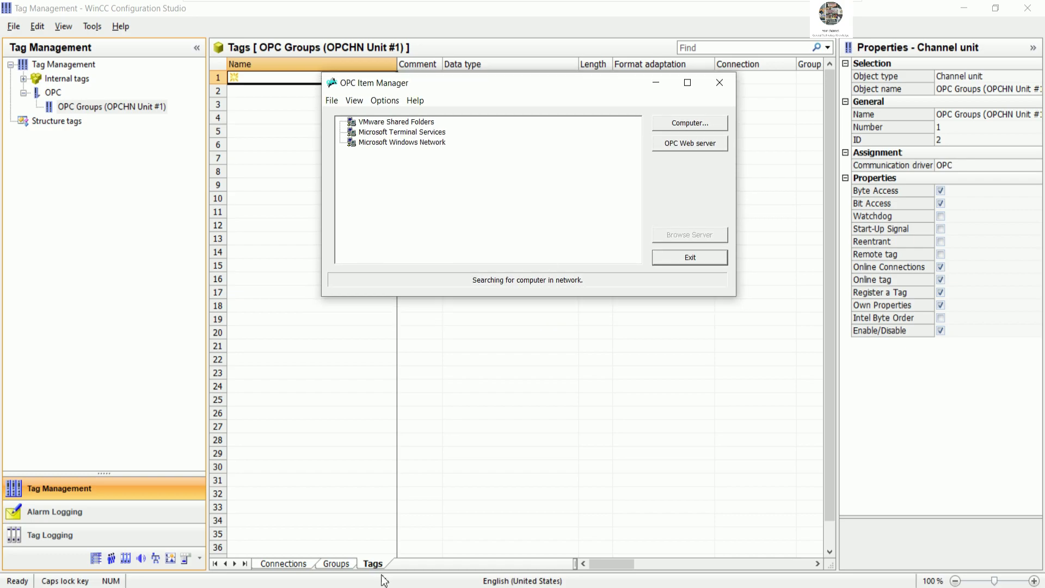
# Step: Switch to Notepad and add the lines "WinCC Explorer browsing the OPC connection." and "Now let check"
pyautogui.hotkey('alt', 'Tab')
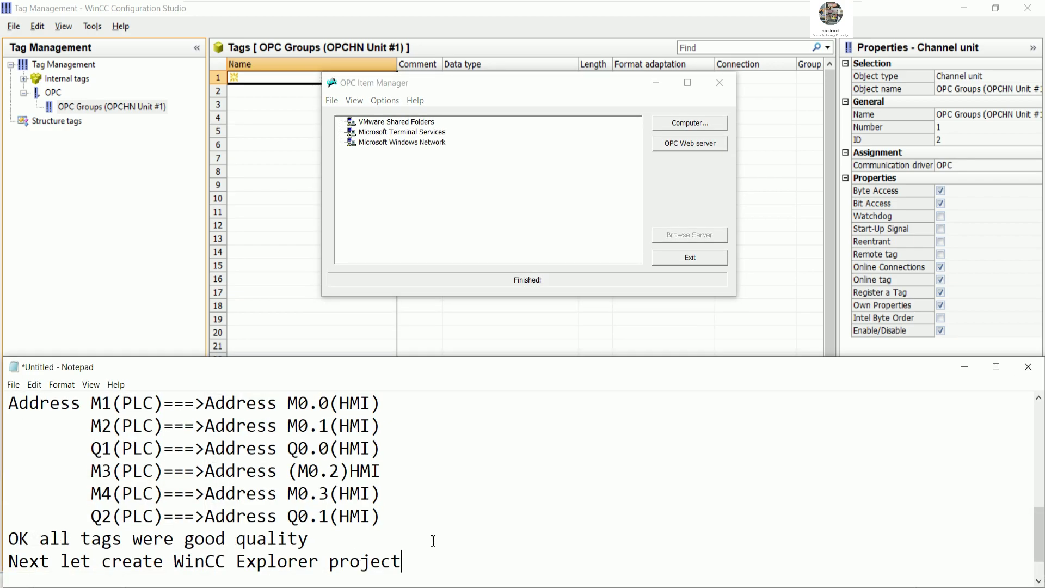
pyautogui.press('Return')
pyautogui.write('WinCC Explo')
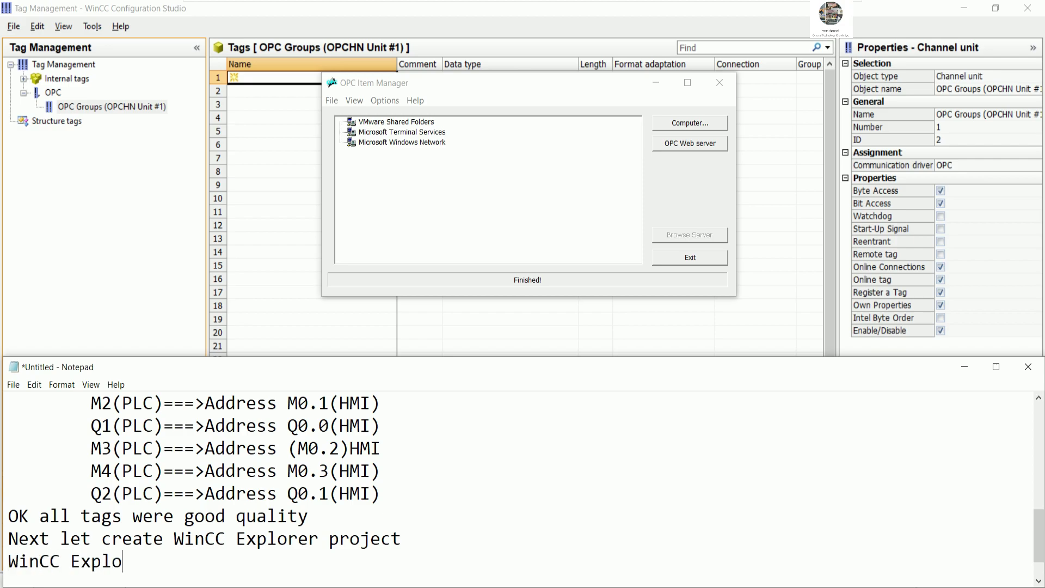
pyautogui.write('rer brow')
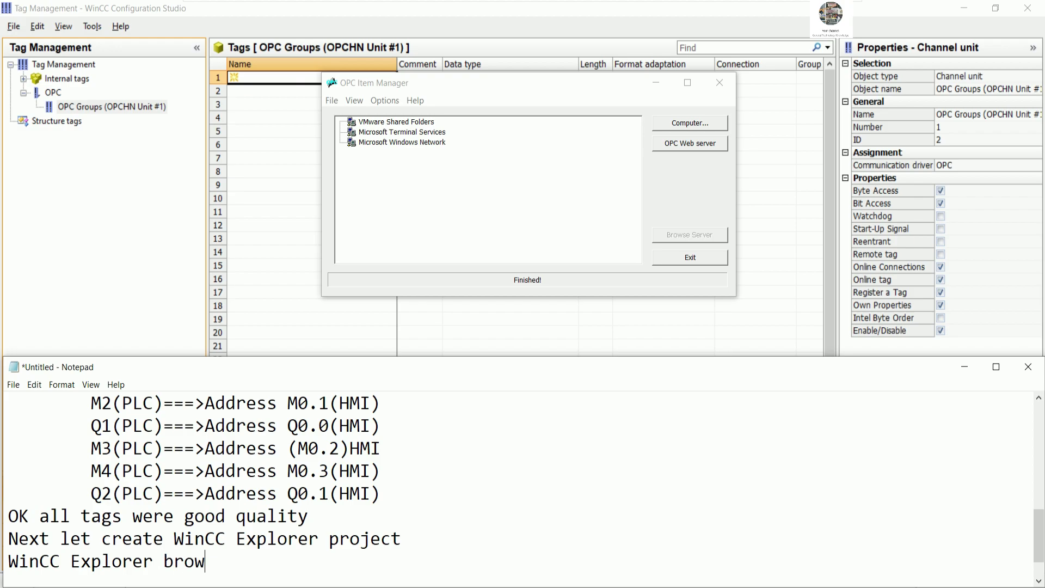
pyautogui.write('sing the P')
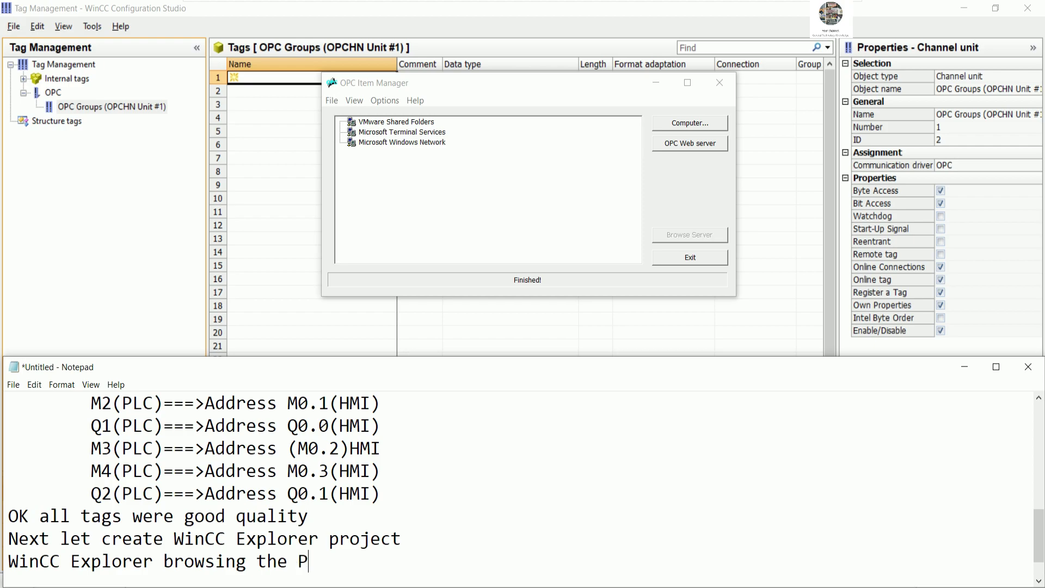
pyautogui.press('BackSpace')
pyautogui.write('OPC con')
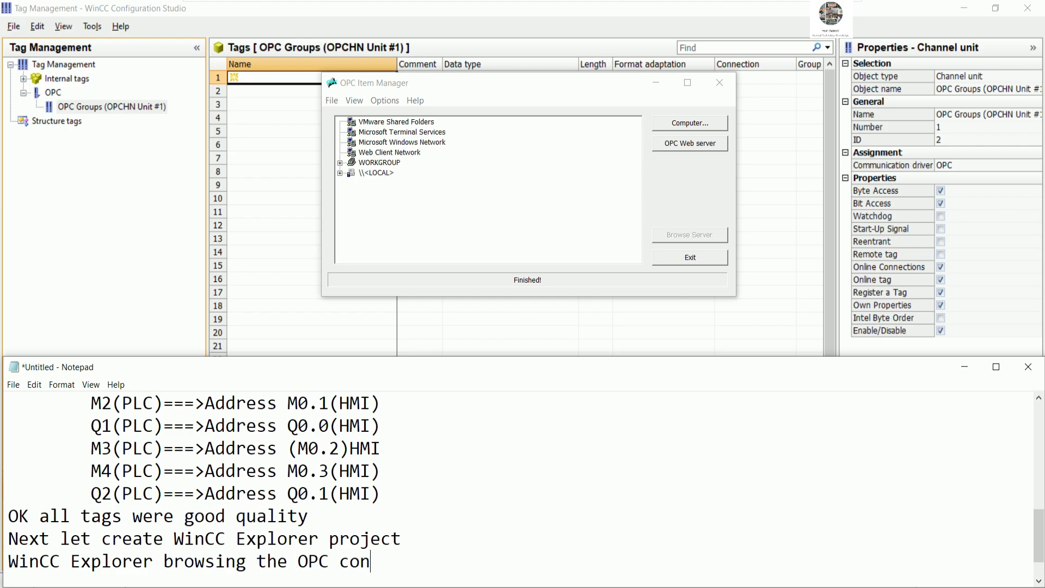
pyautogui.write('nection.')
pyautogui.press('Return')
pyautogui.write('Now')
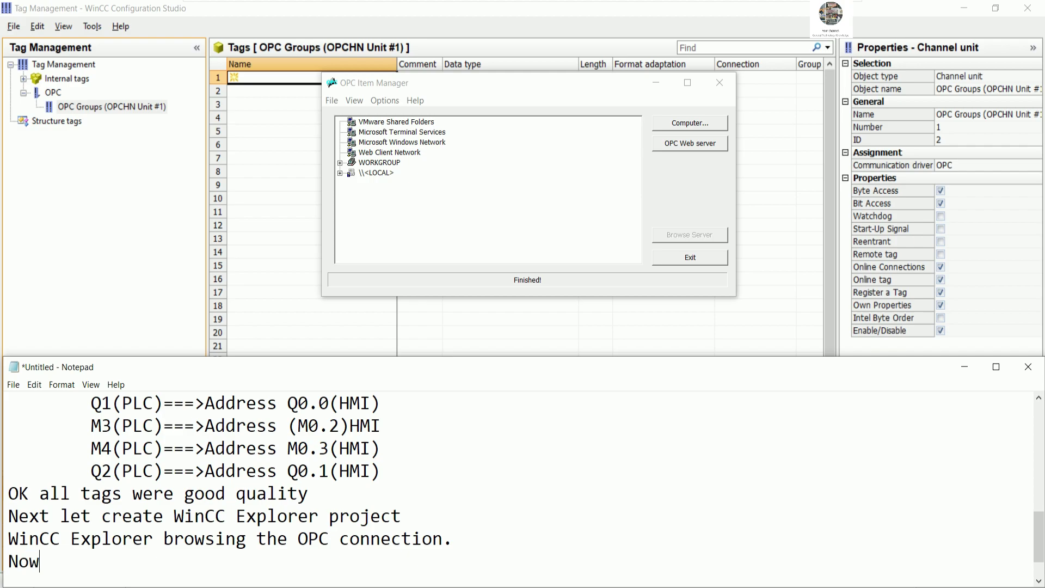
pyautogui.write(' let check')
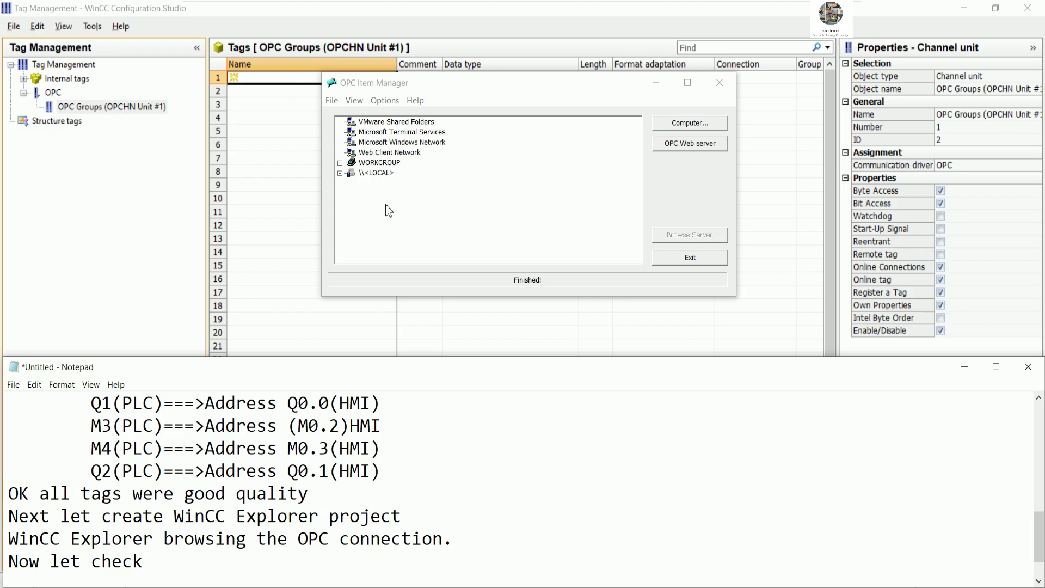
# Step: Expand the local computer in OPC Item Manager, select Kepware.KEPServerEX.V6 and start browsing that server
pyautogui.click(341, 173)
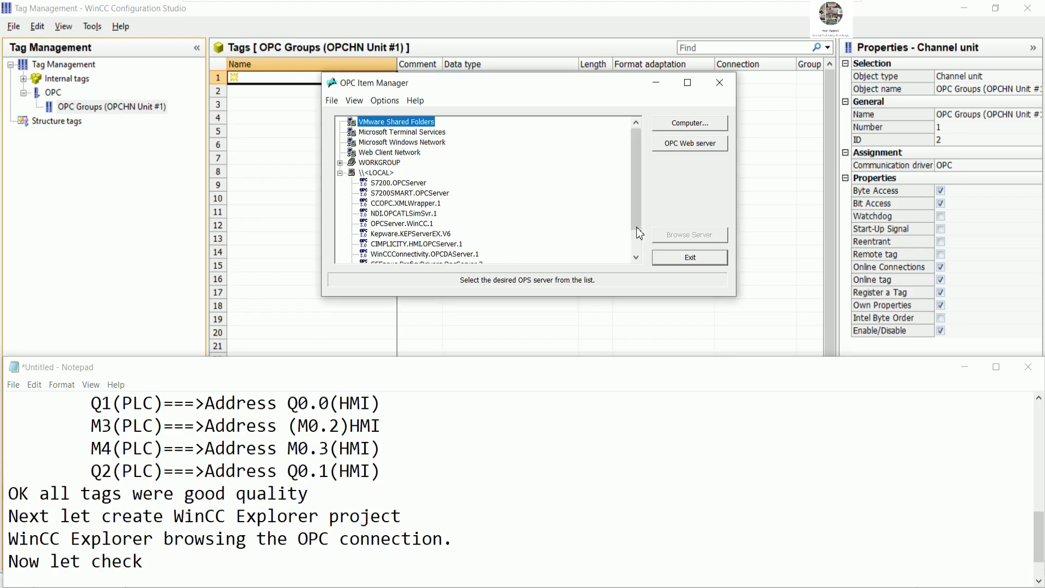
pyautogui.moveTo(639, 209)
pyautogui.mouseDown()
pyautogui.moveTo(640, 240)
pyautogui.moveTo(638, 200)
pyautogui.mouseUp()
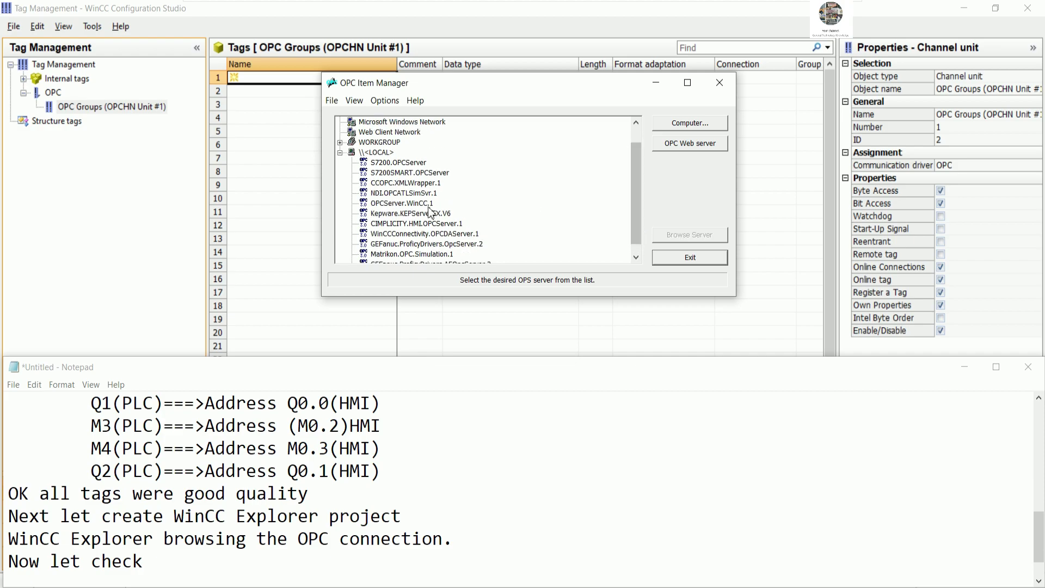
pyautogui.click(400, 217)
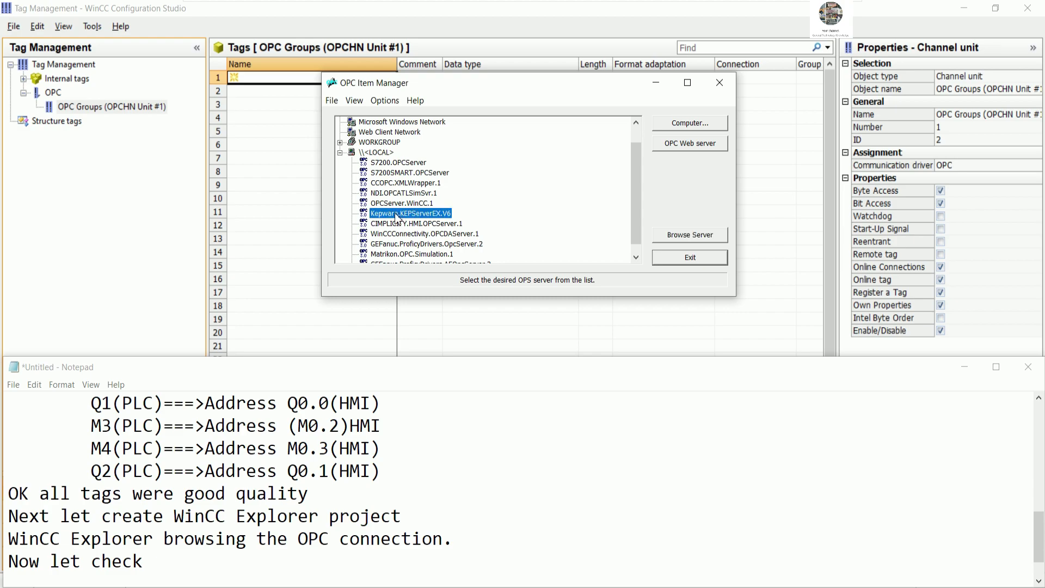
pyautogui.click(709, 236)
# Step: Set the filter criteria to All Types with both read and write access, and continue to the server's items
pyautogui.click(503, 214)
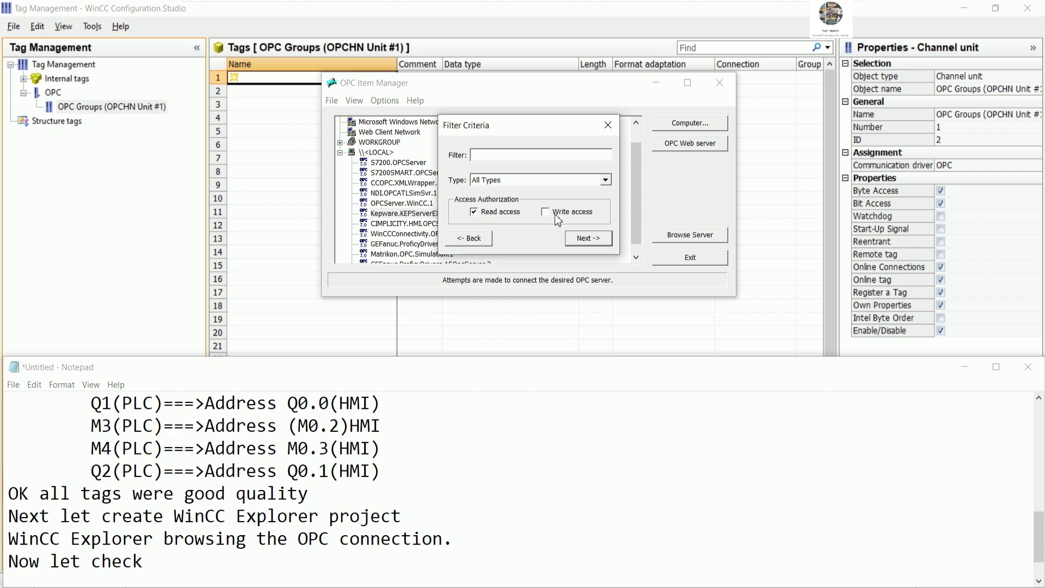
pyautogui.click(605, 181)
pyautogui.click(496, 194)
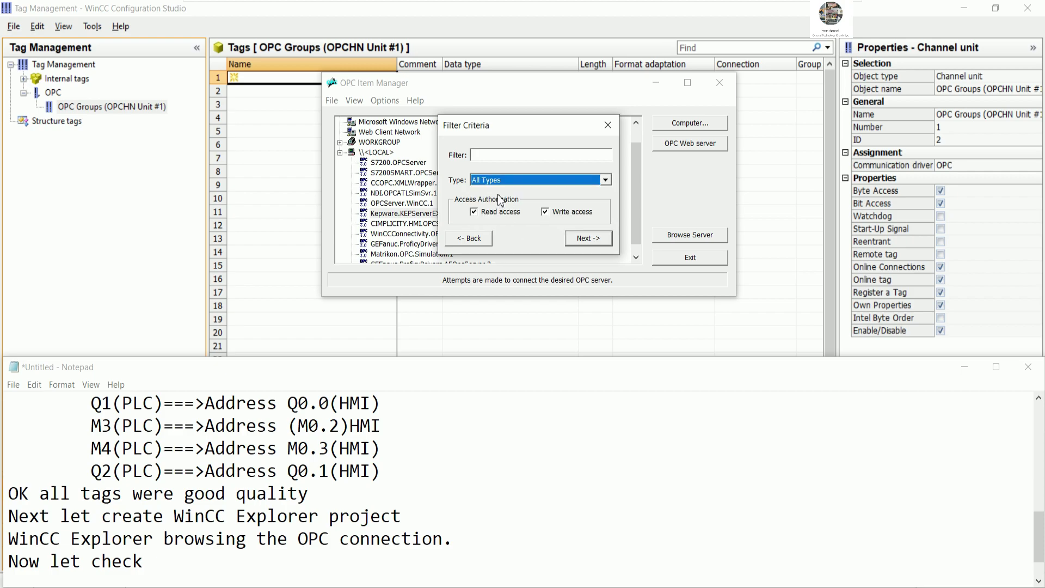
pyautogui.click(579, 242)
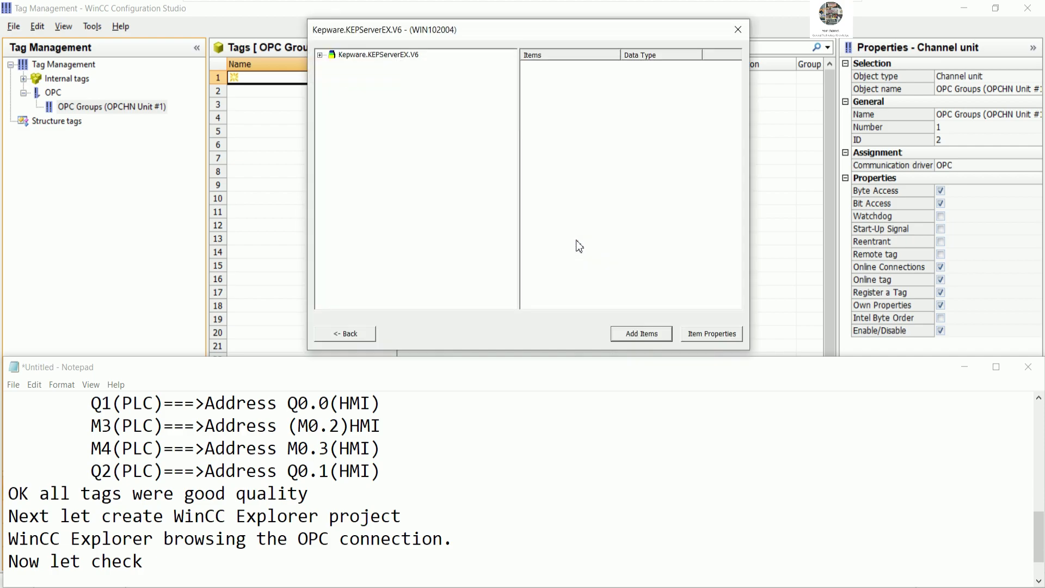
# Step: Expand Kepware.KEPServerEX.V6 and its MyPCLOGOPLC channel, and list the items of the MyPLCLOGO device
pyautogui.click(319, 55)
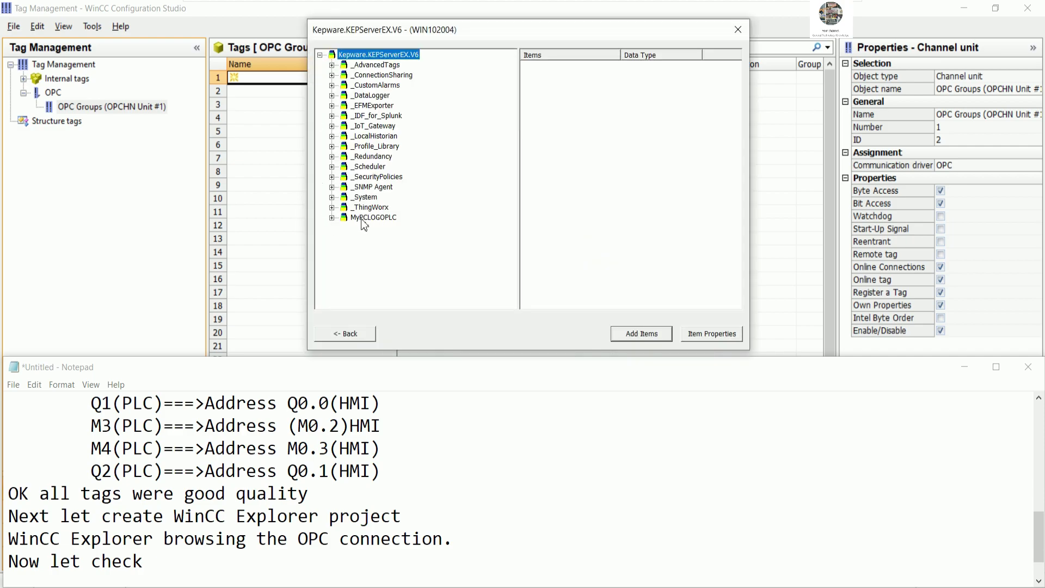
pyautogui.click(332, 217)
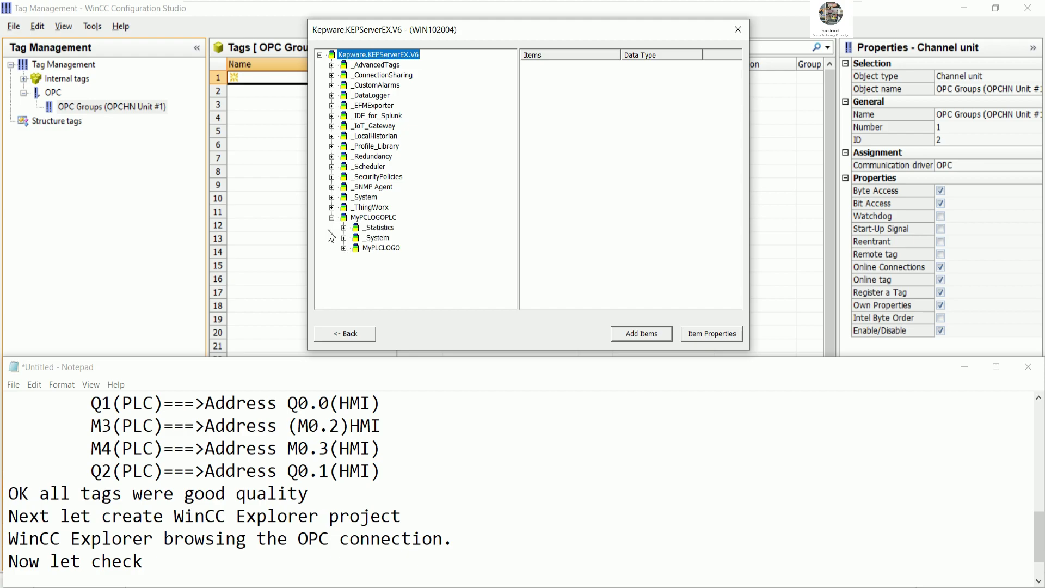
pyautogui.click(381, 248)
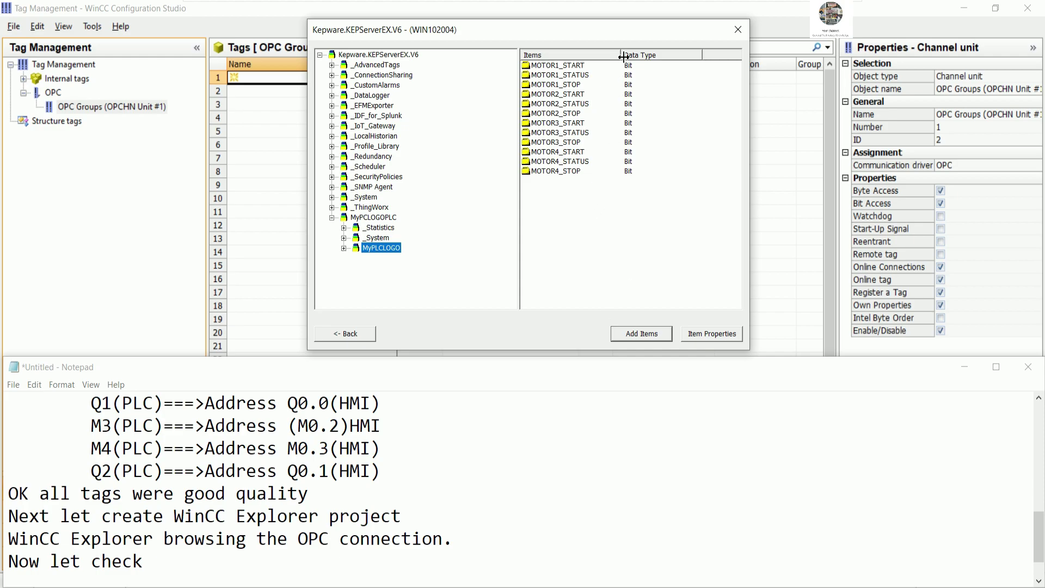
# Step: Add all MOTOR1 to MOTOR4 start, status and stop items to a new connection named Kepware_KEPServerEX_V6, and exit OPC Item Manager
pyautogui.moveTo(563, 194); pyautogui.dragTo(542, 65)
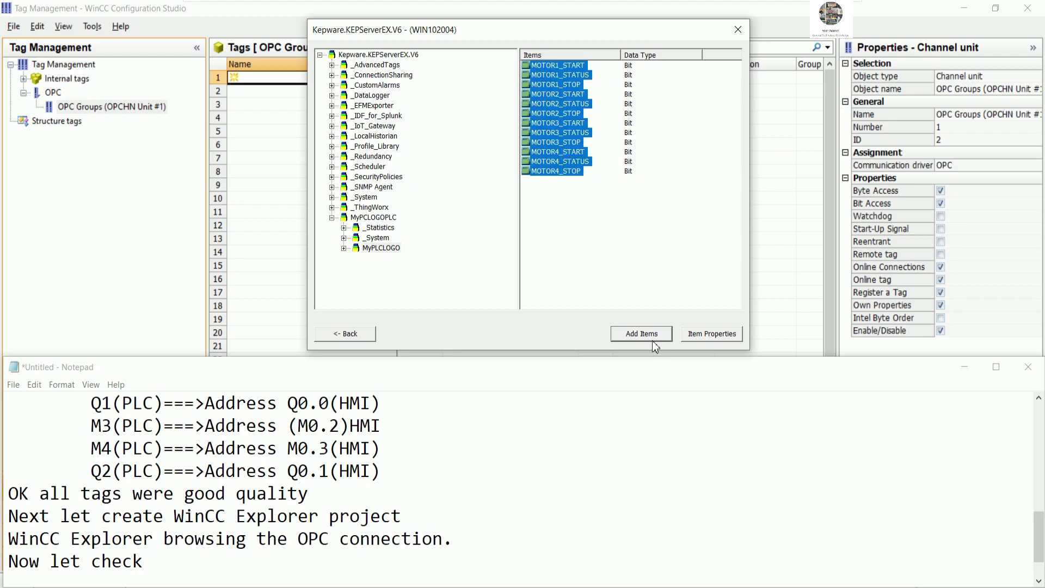
pyautogui.click(643, 334)
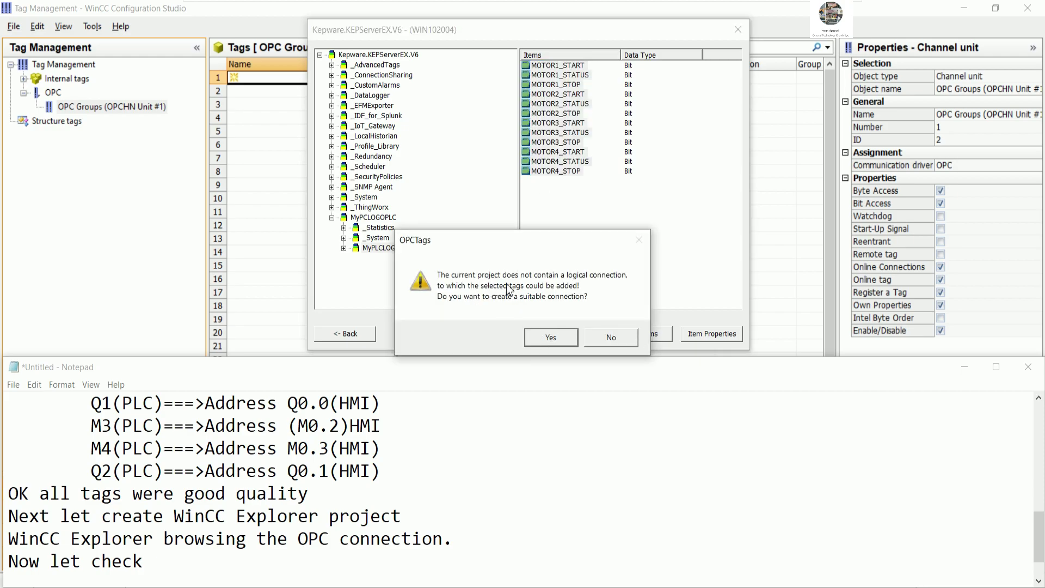
pyautogui.click(549, 338)
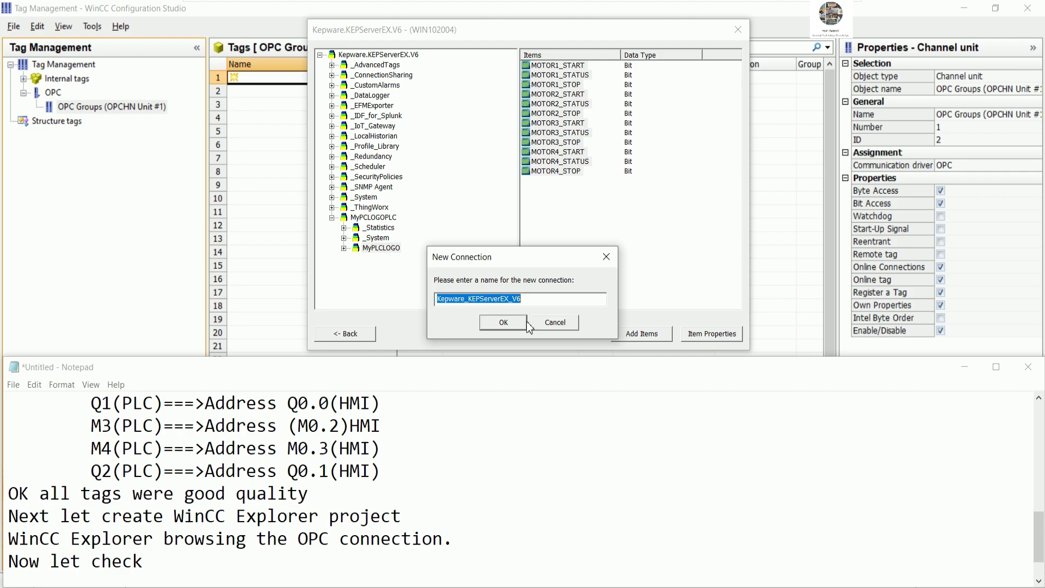
pyautogui.click(503, 324)
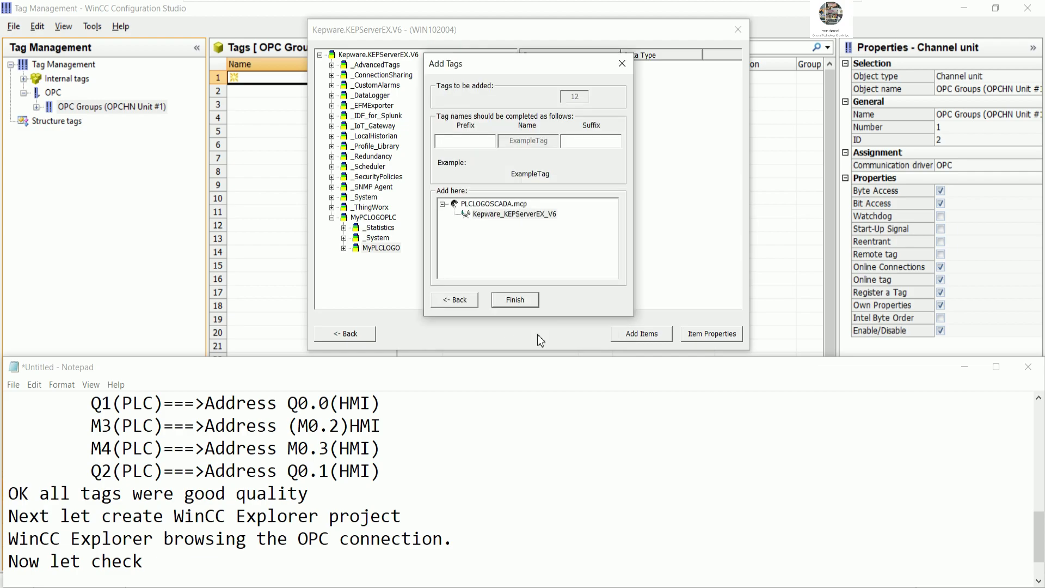
pyautogui.click(516, 308)
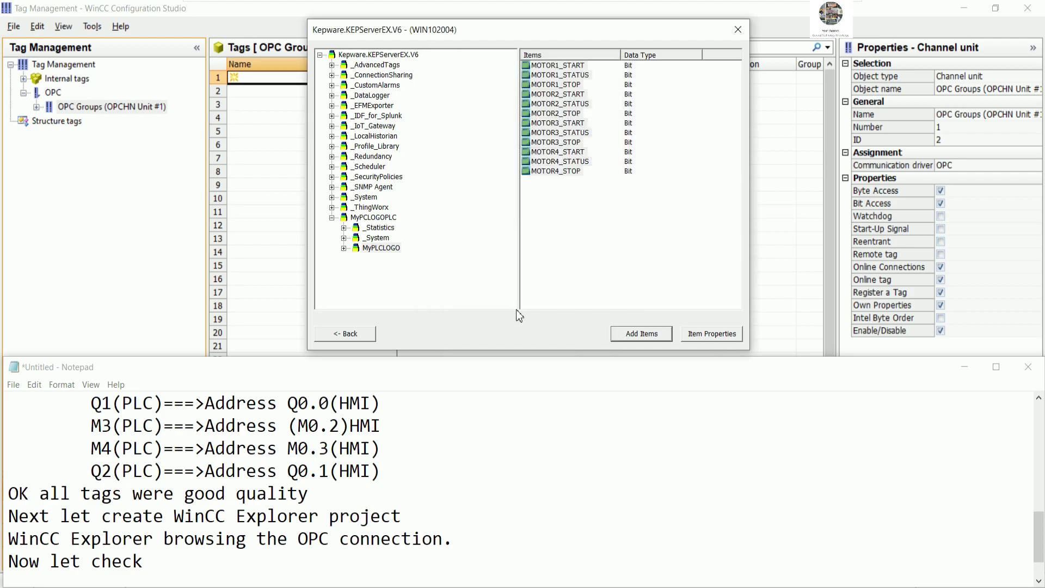
pyautogui.click(738, 31)
pyautogui.click(689, 259)
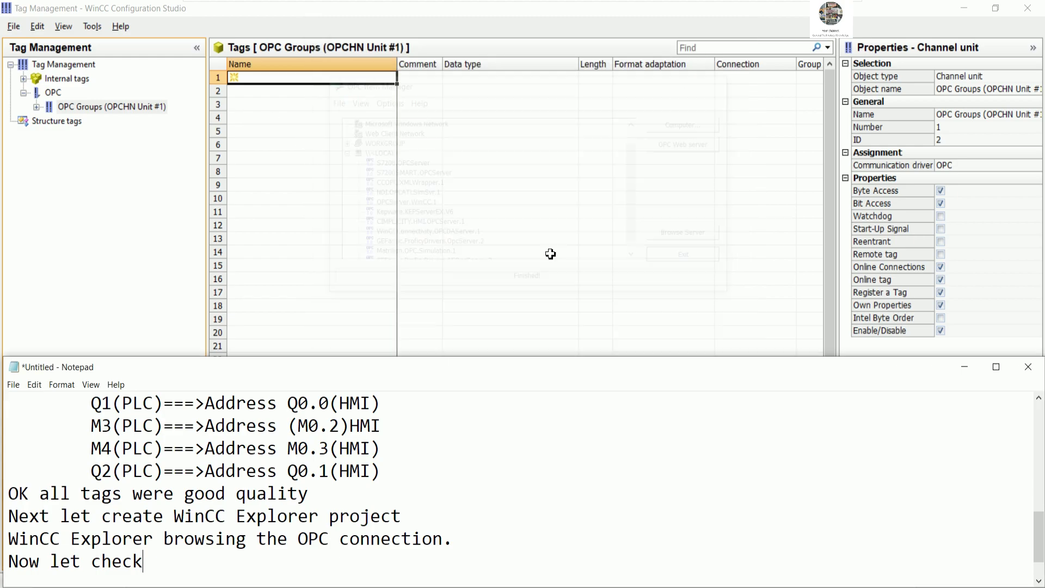
# Step: List the tags of the Kepware_KEPServerEX_V6 connection under OPC Groups and examine their data types, connection and full addresses
pyautogui.click(36, 107)
pyautogui.click(93, 122)
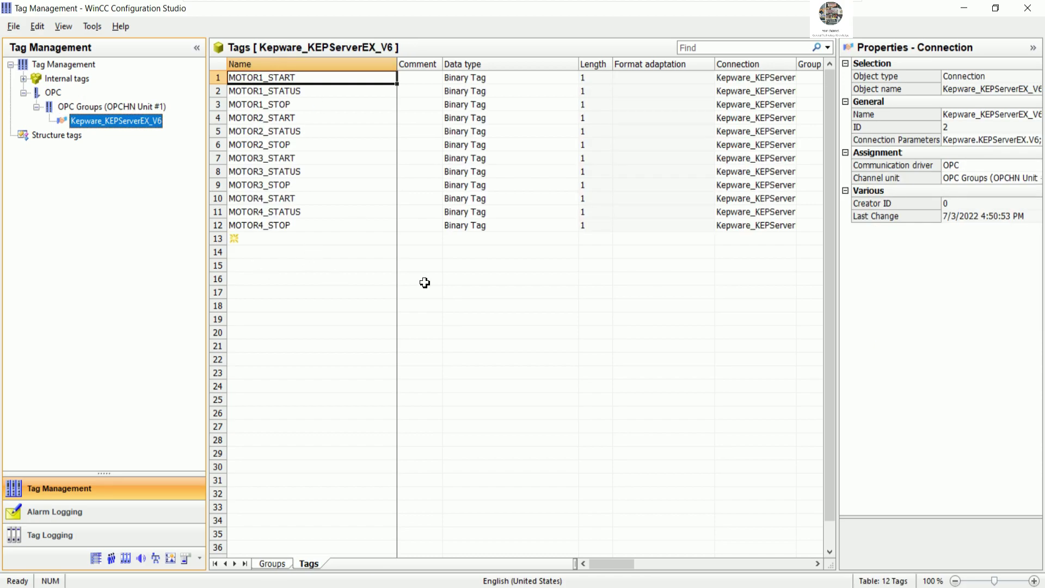
pyautogui.click(394, 266)
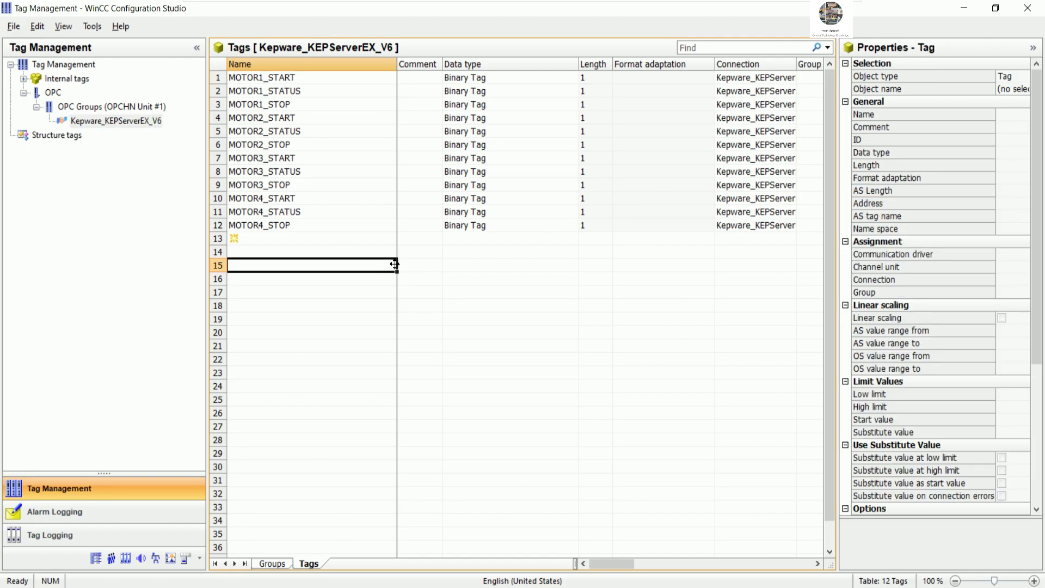
pyautogui.moveTo(397, 65); pyautogui.dragTo(335, 66)
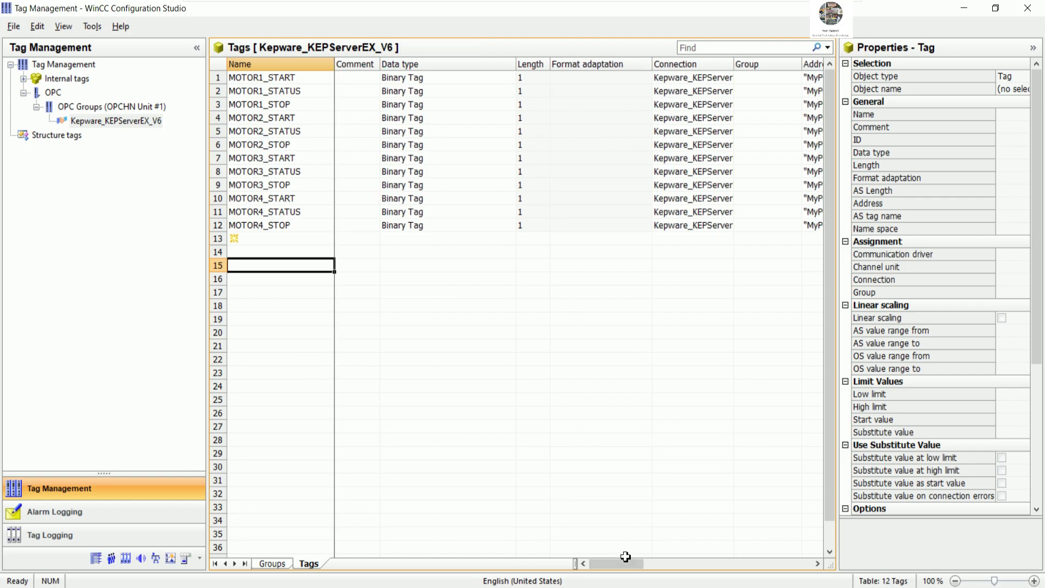
pyautogui.moveTo(629, 566); pyautogui.dragTo(662, 570)
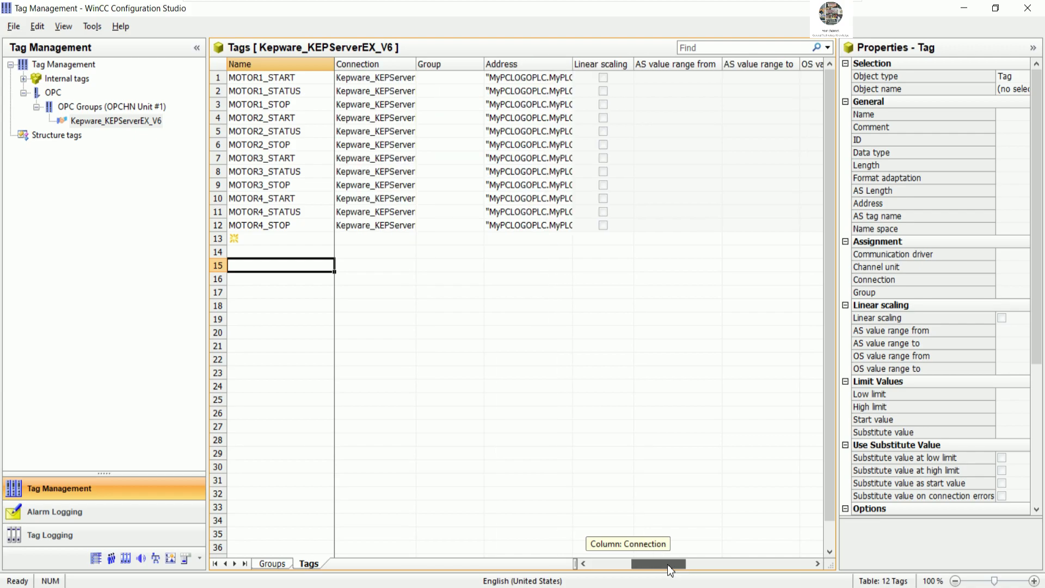
pyautogui.moveTo(574, 65); pyautogui.dragTo(722, 66)
pyautogui.moveTo(626, 563); pyautogui.dragTo(593, 564)
pyautogui.click(441, 346)
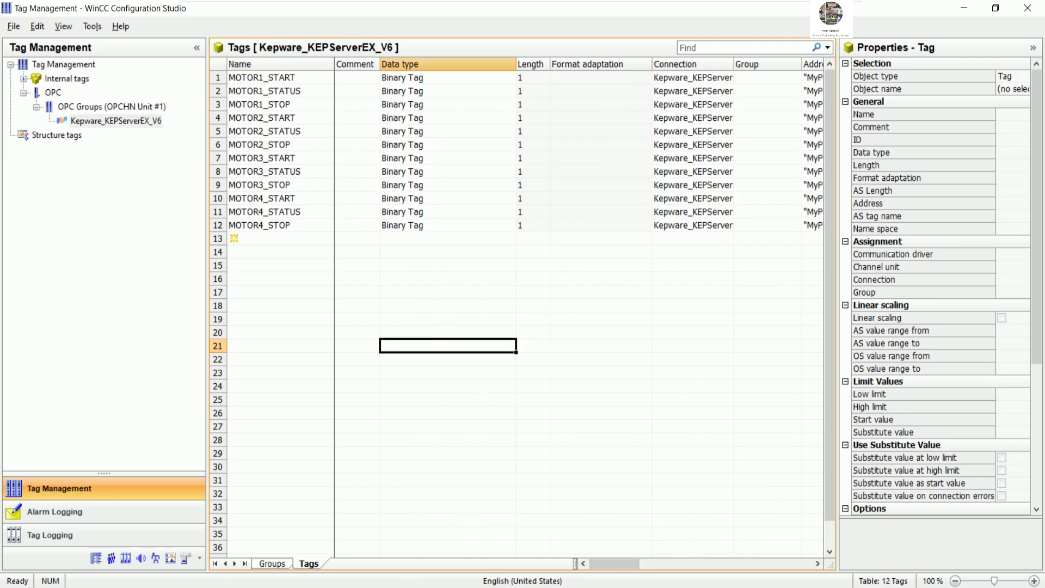
# Step: Switch to Notepad and add the line "Now we got all tags link with WinCC Explorer."
pyautogui.hotkey('alt', 'Tab')
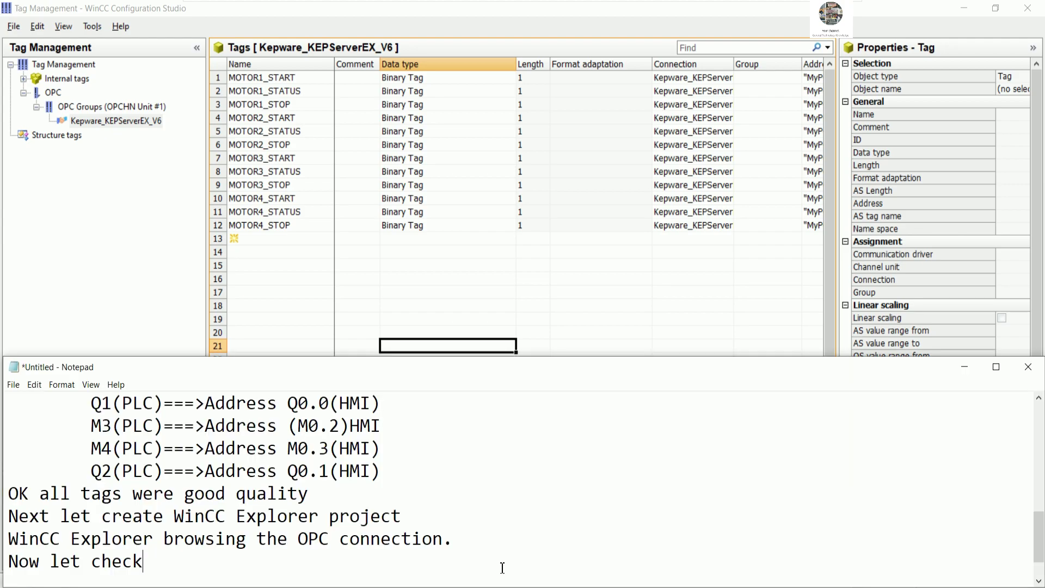
pyautogui.press('Return')
pyautogui.write('Now ')
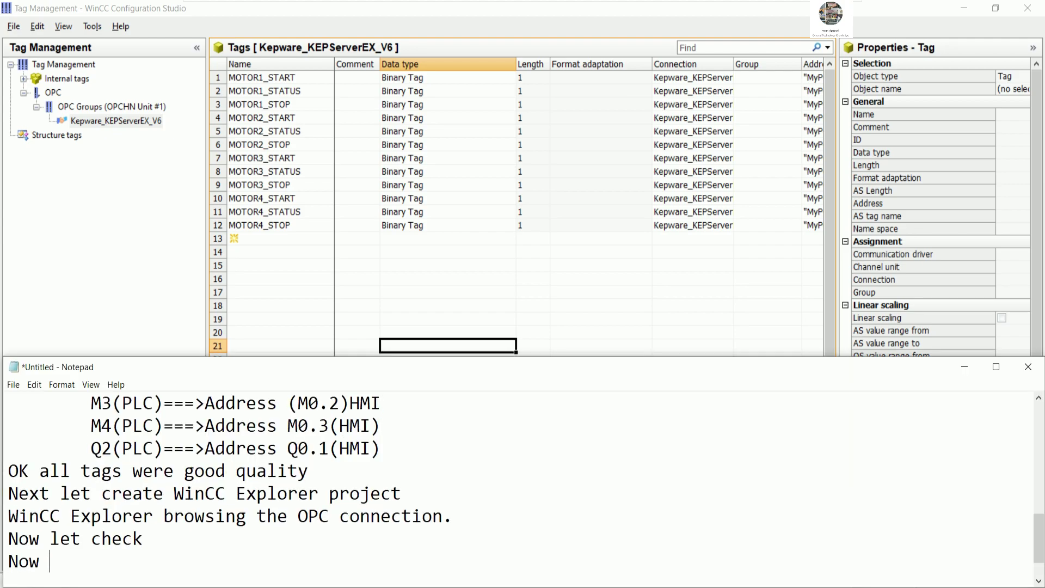
pyautogui.write('we got all tags')
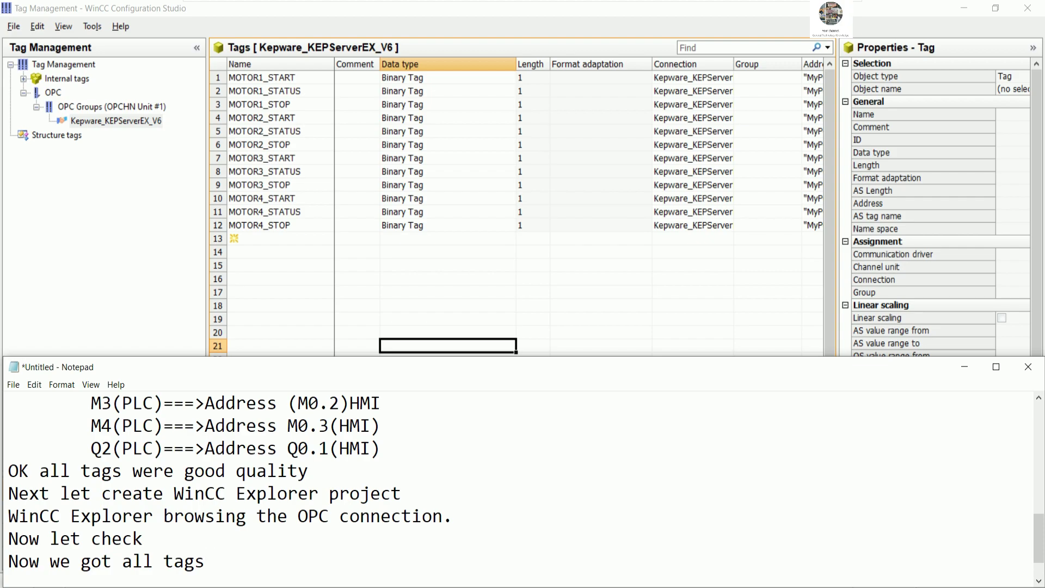
pyautogui.write('link with Win')
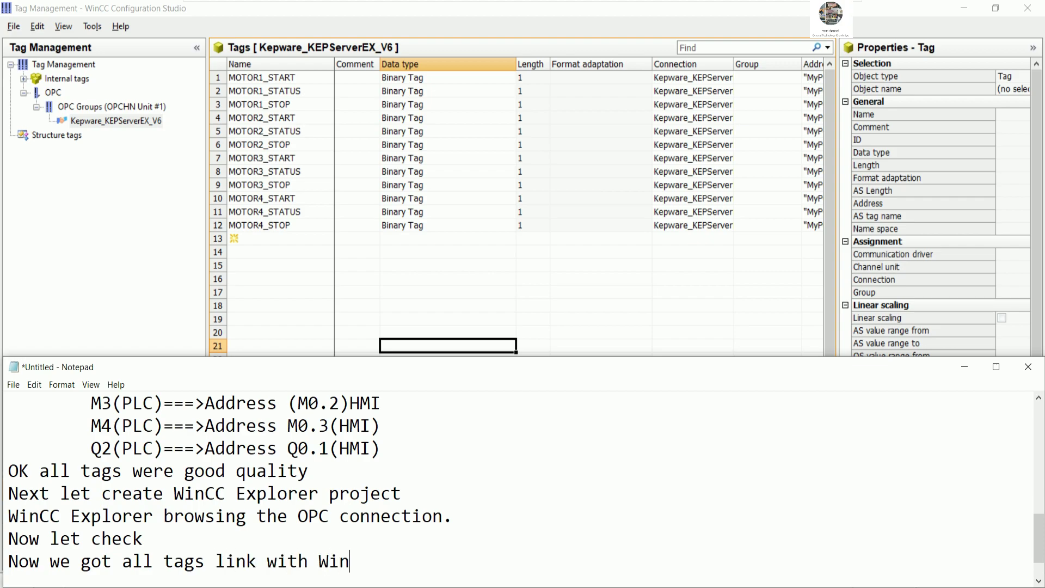
pyautogui.write('CC Explorer.')
pyautogui.press('Return')
# Step: Add the note "Next let create faceplate for control motors to PLC LOGO" and minimize Notepad
pyautogui.write('Next ')
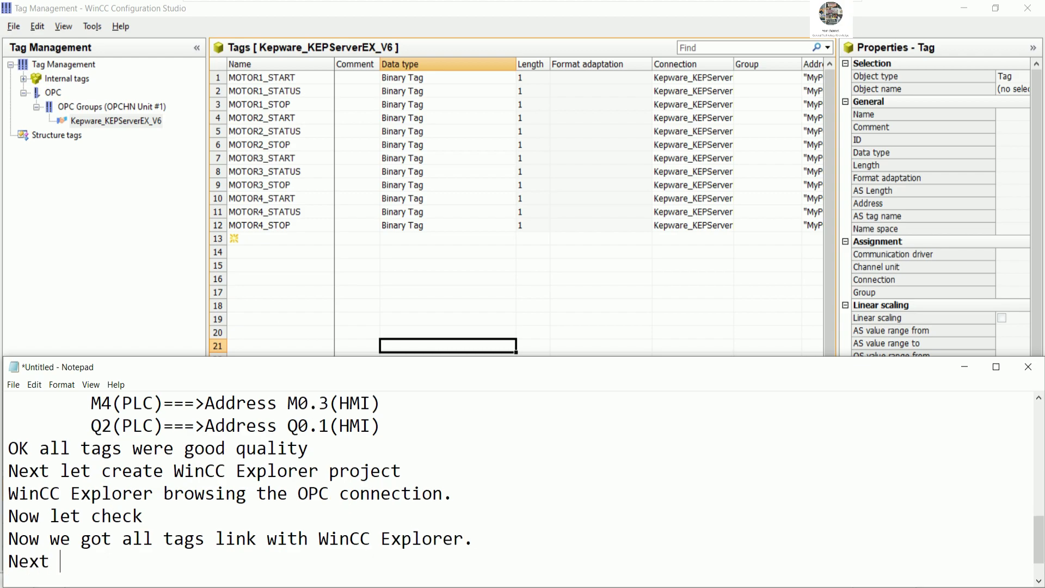
pyautogui.write('let creat')
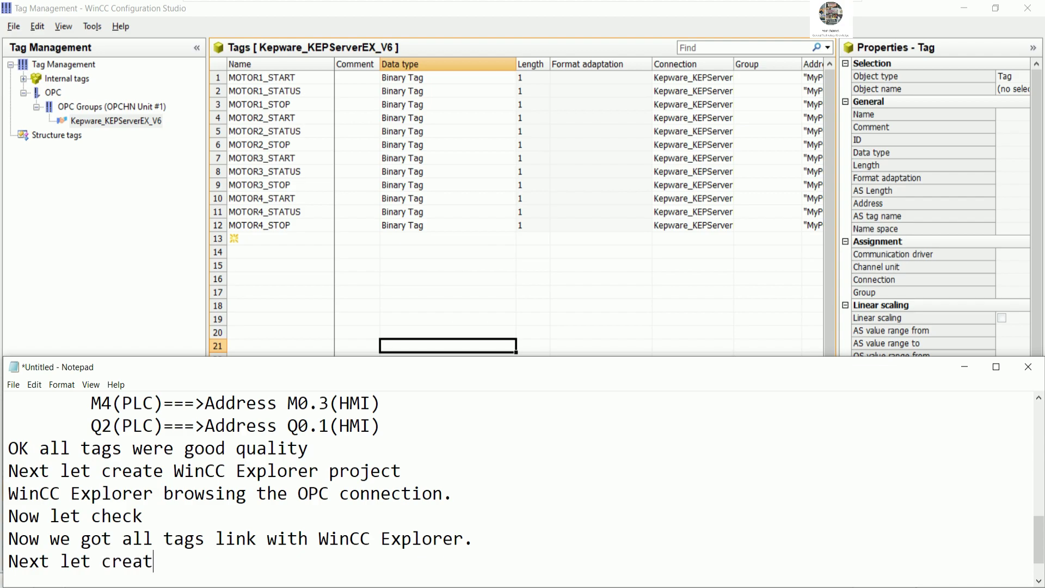
pyautogui.write('e faceplate for ')
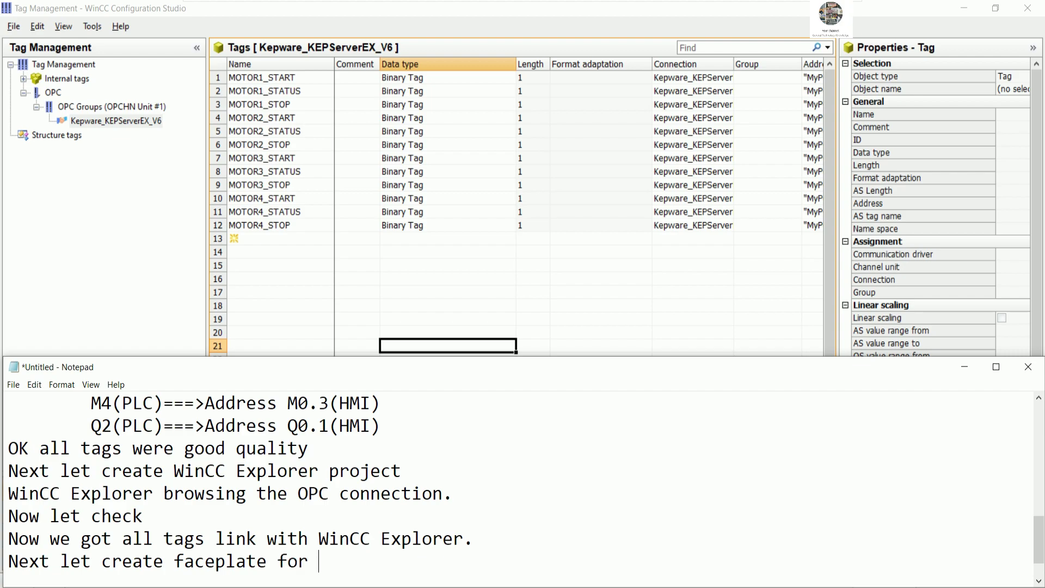
pyautogui.write('control motors')
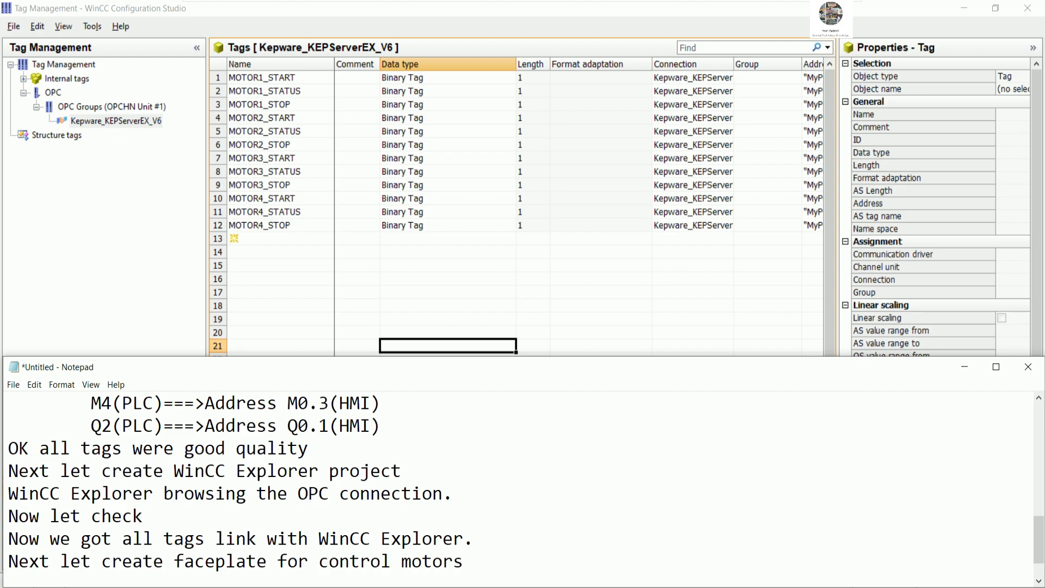
pyautogui.write(' to PLC LOGO')
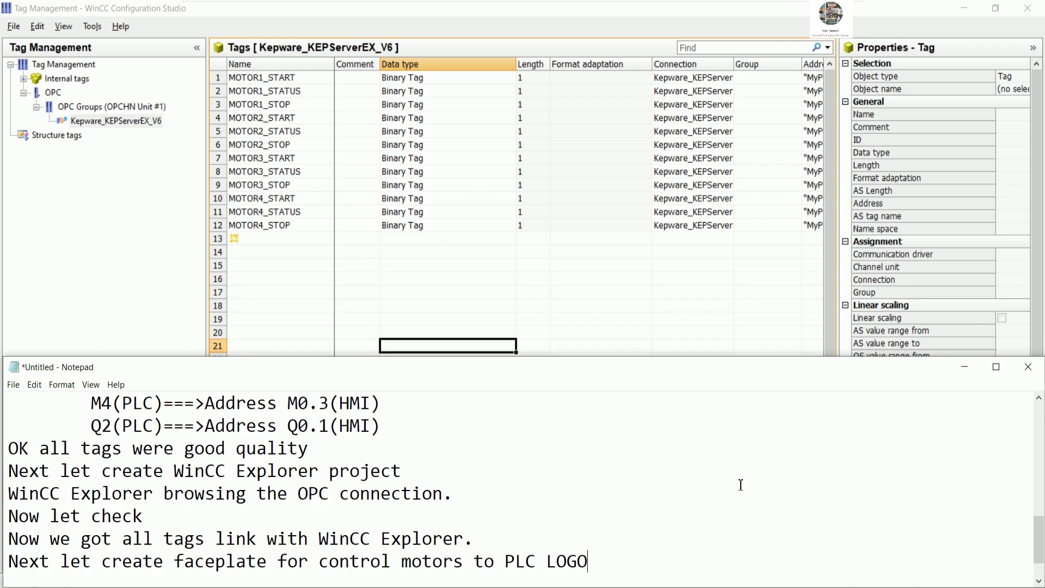
pyautogui.click(965, 366)
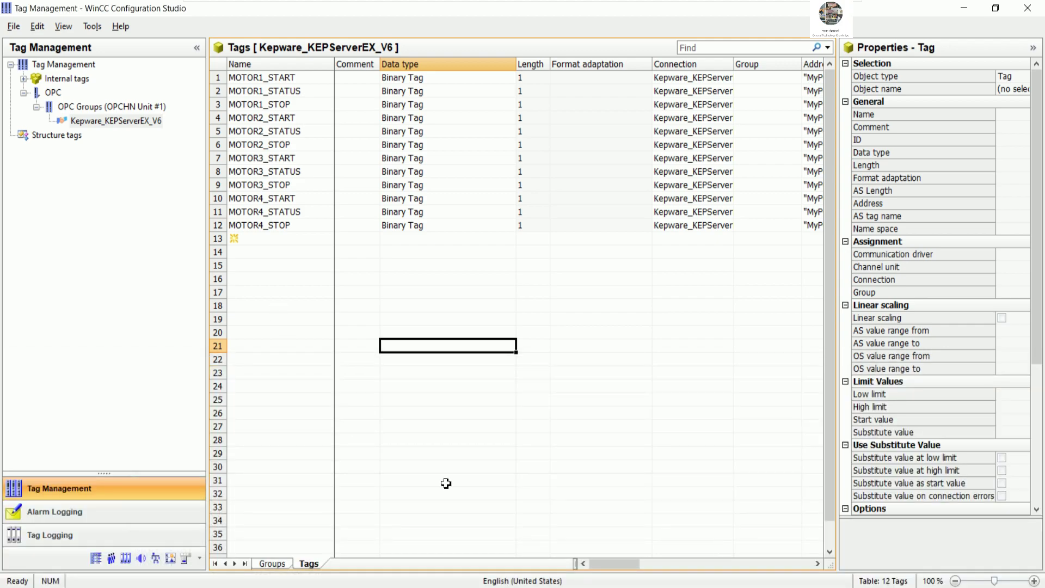
# Step: Switch to WinCC Explorer, activate the project's runtime, close the WinCC-Runtime window and check the OPC connection's status in Tag Management
pyautogui.hotkey('alt', 'Tab')
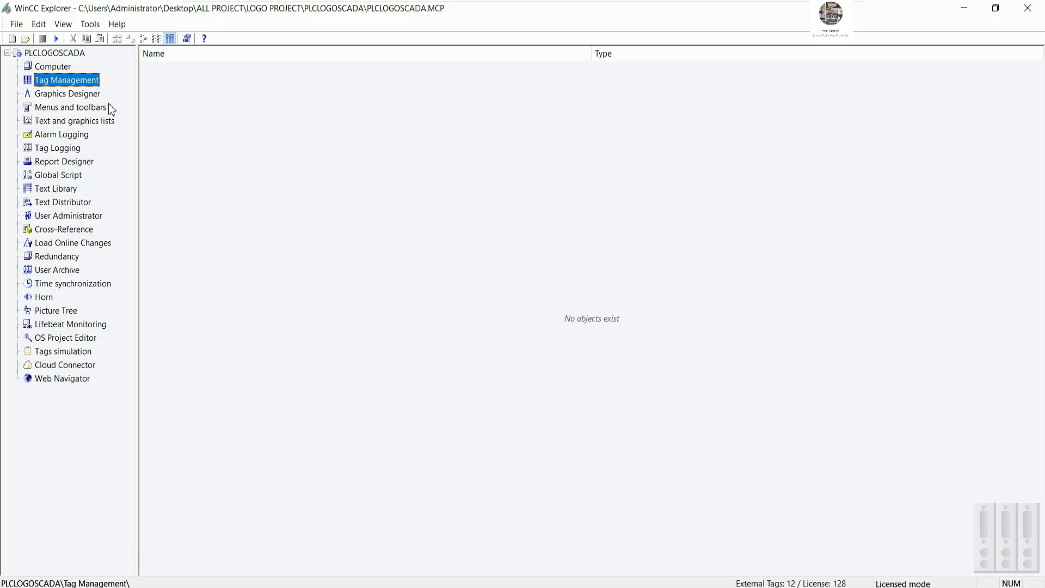
pyautogui.click(57, 38)
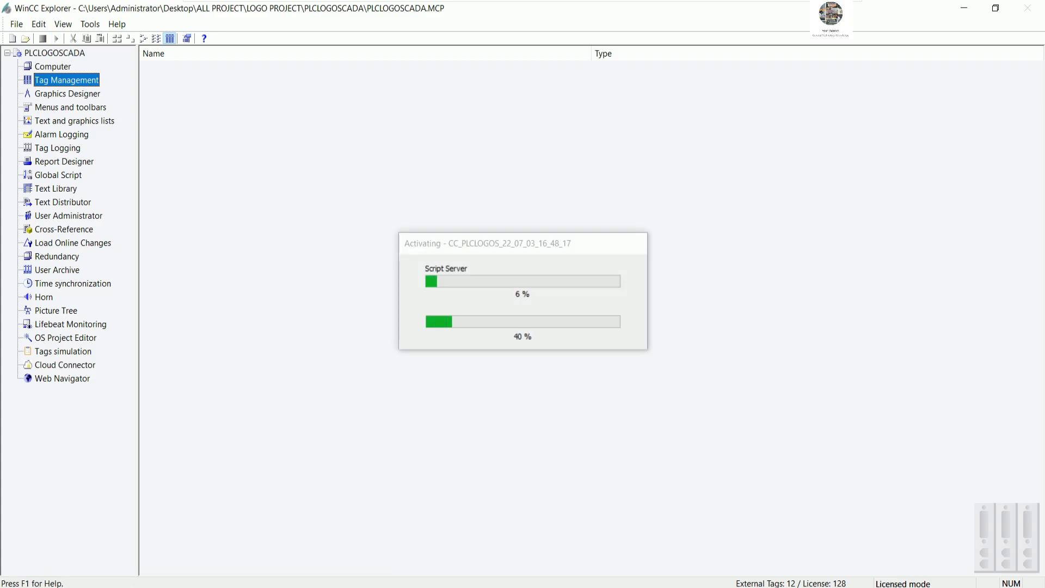
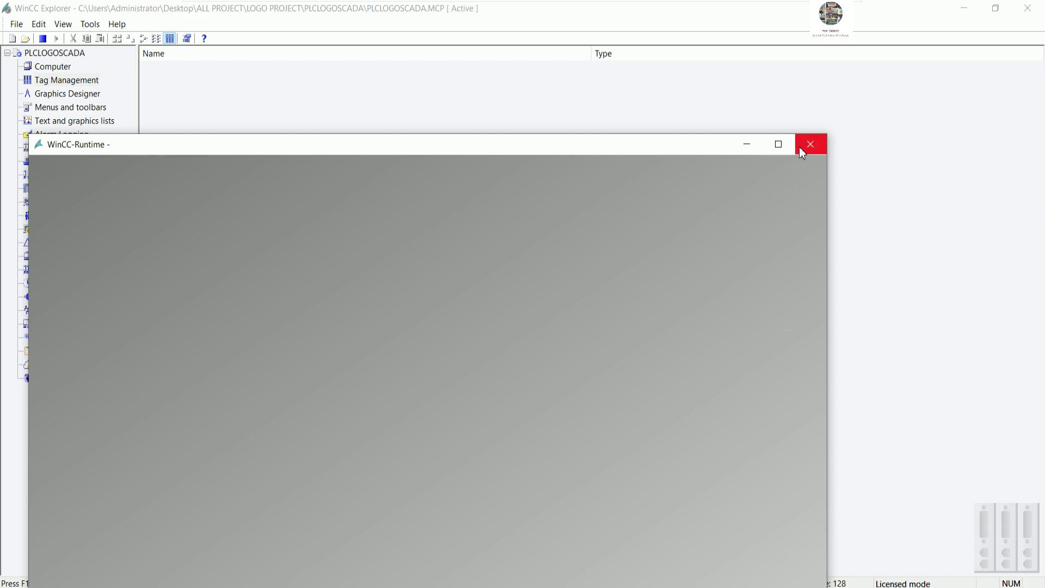
pyautogui.click(810, 145)
pyautogui.doubleClick(66, 80)
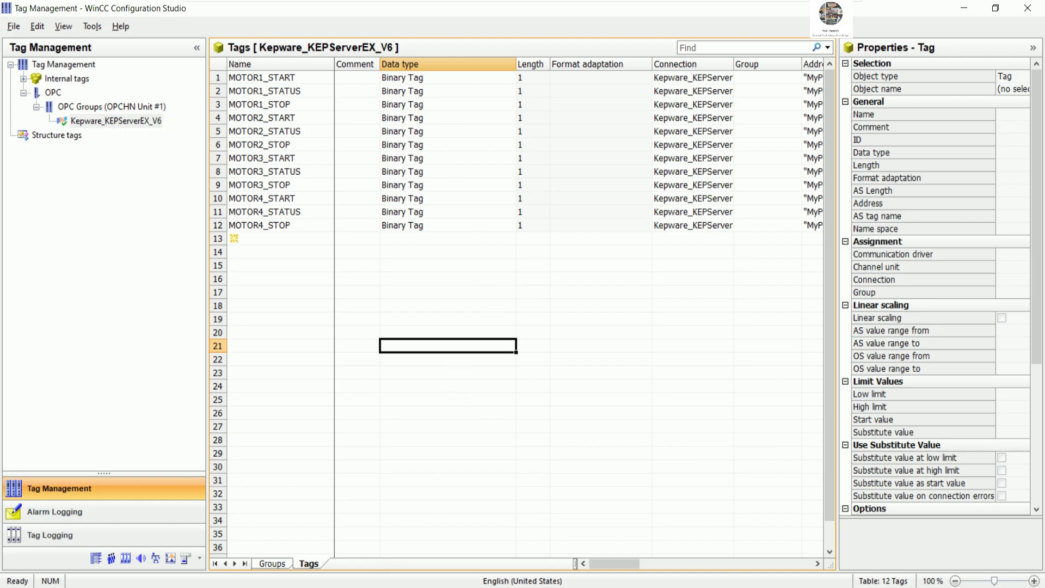
# Step: List the Graphics Designer pictures in WinCC Explorer and bring up the available actions for FACEPLATELIB.Pdl
pyautogui.click(75, 95)
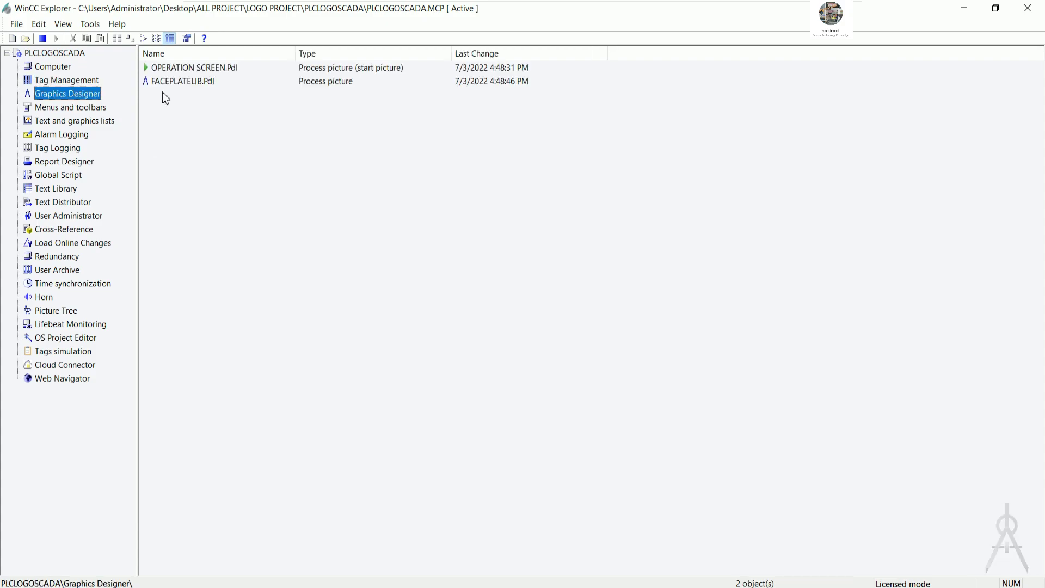
pyautogui.rightClick(193, 82)
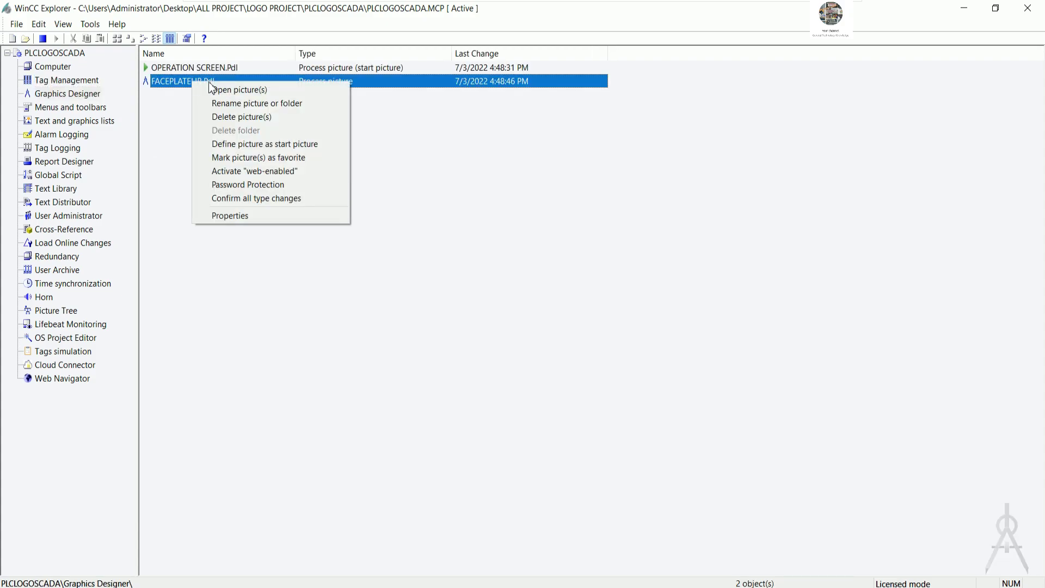
# Step: Open the FACEPLATELIB.Pdl picture for editing and set its picture width to 350 and picture height to 300
pyautogui.click(226, 88)
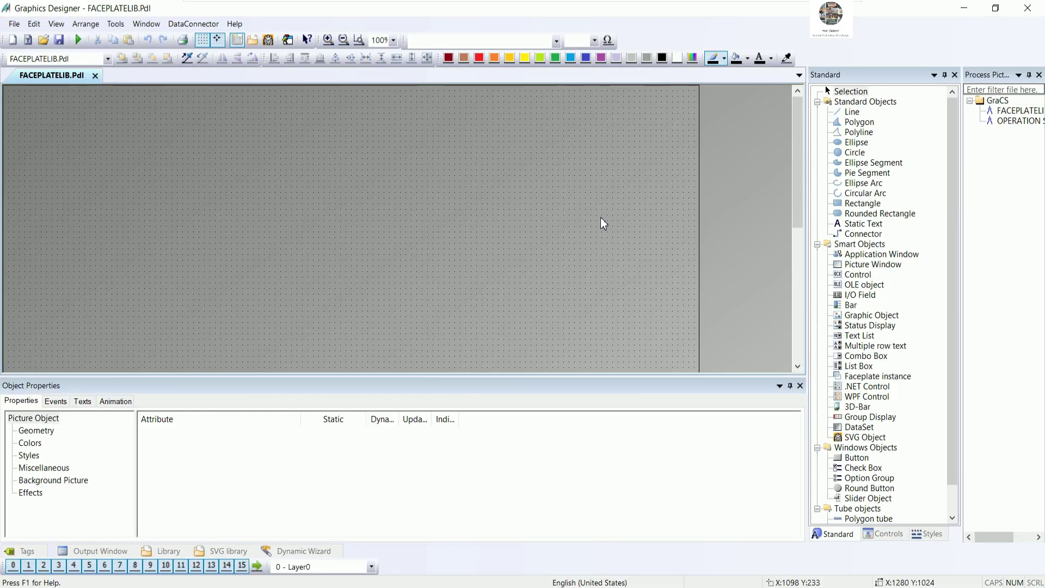
pyautogui.click(47, 420)
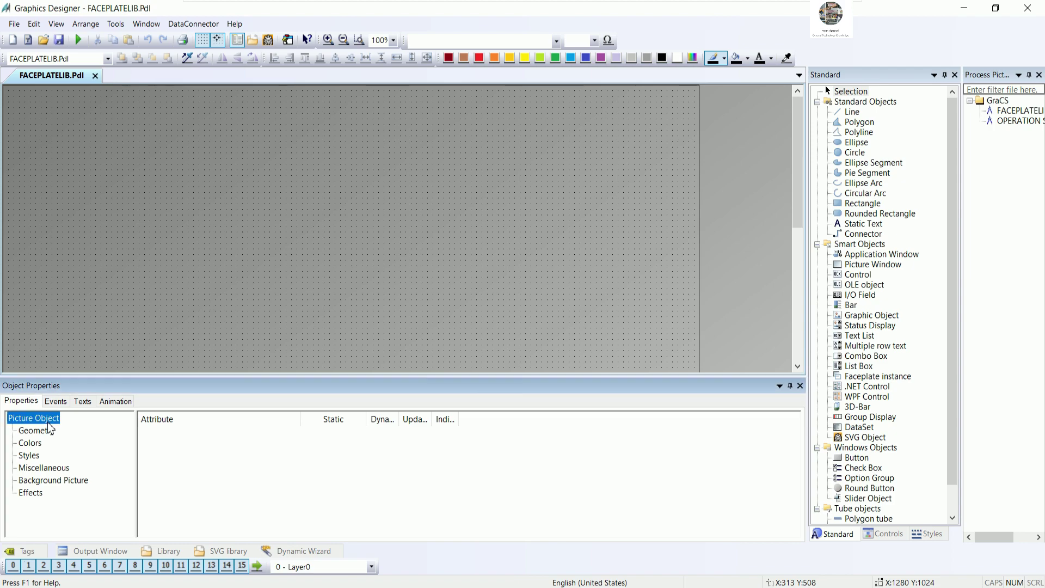
pyautogui.click(39, 431)
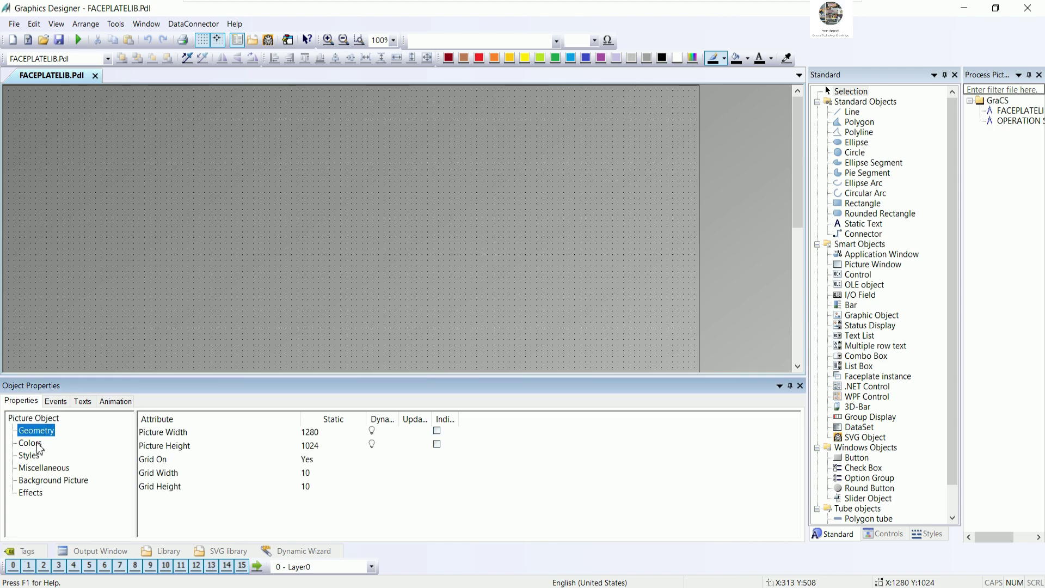
pyautogui.doubleClick(343, 433)
pyautogui.write('350')
pyautogui.press('Return')
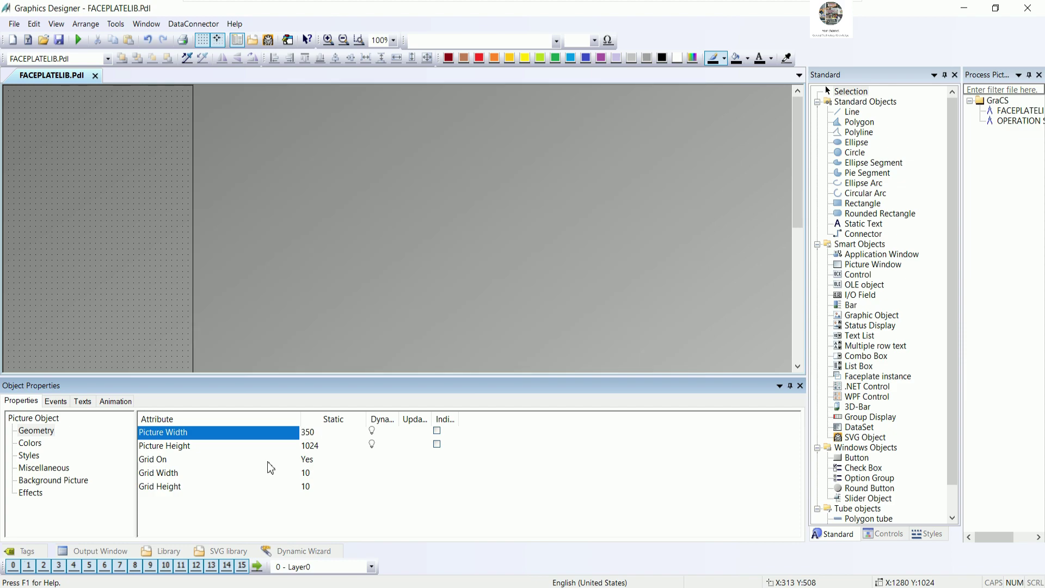
pyautogui.doubleClick(320, 447)
pyautogui.write('300')
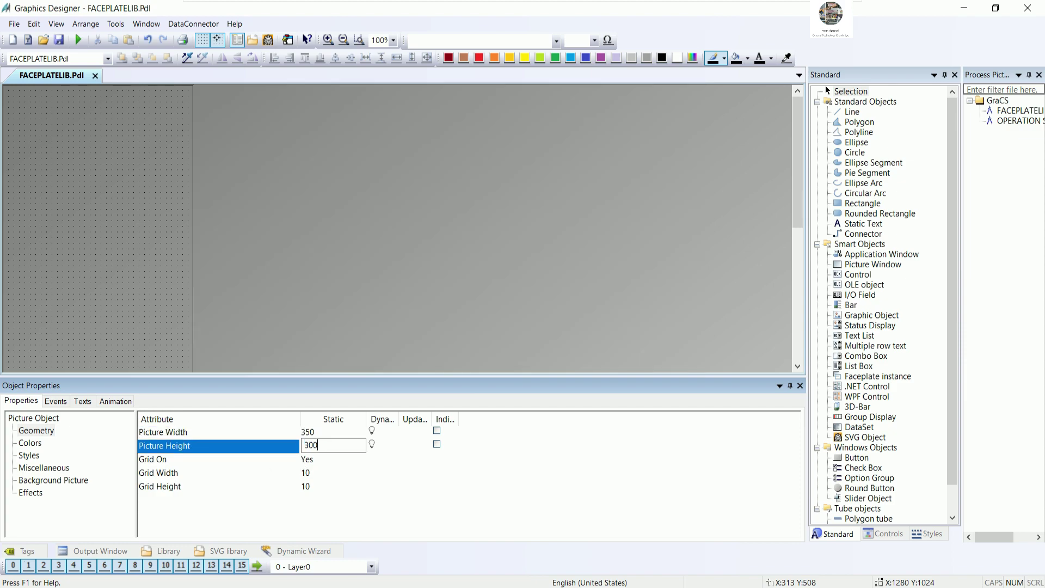
pyautogui.press('Return')
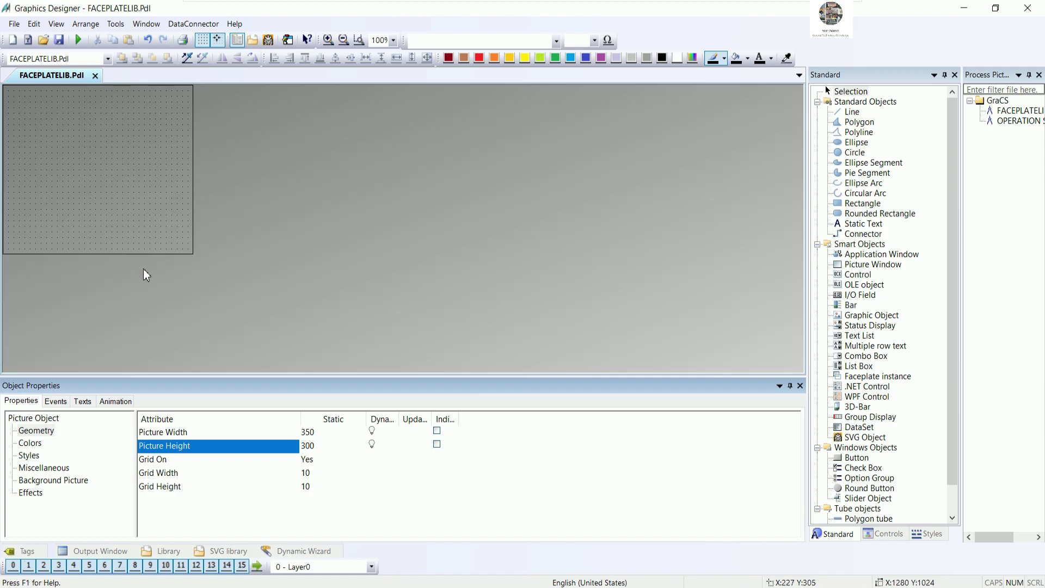
pyautogui.click(166, 281)
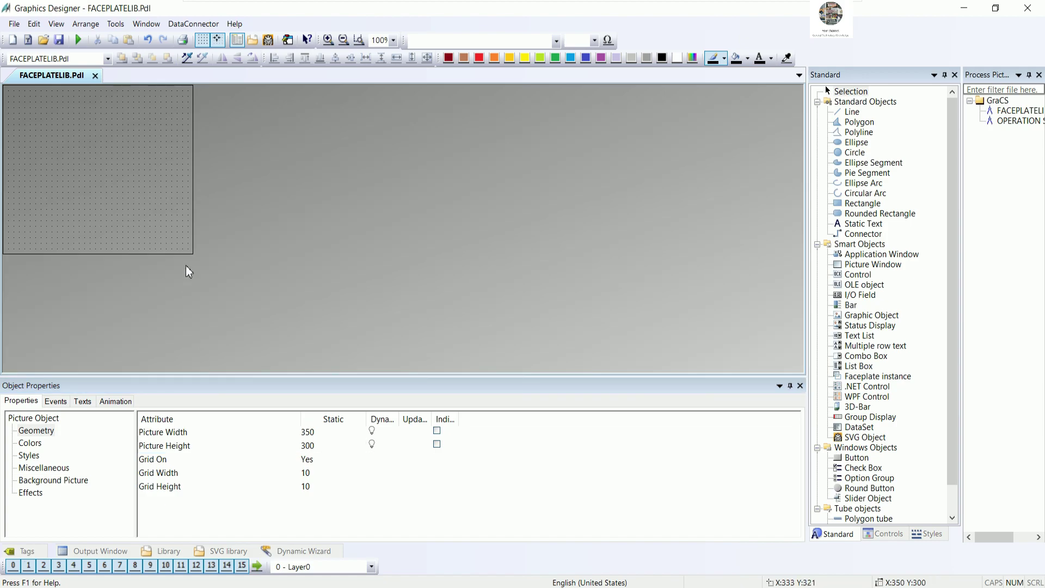
# Step: Add a static text about 350 wide and 50 high along the picture's upper edge, reading "MOTOR FACEPLATE CONTROL"
pyautogui.click(864, 223)
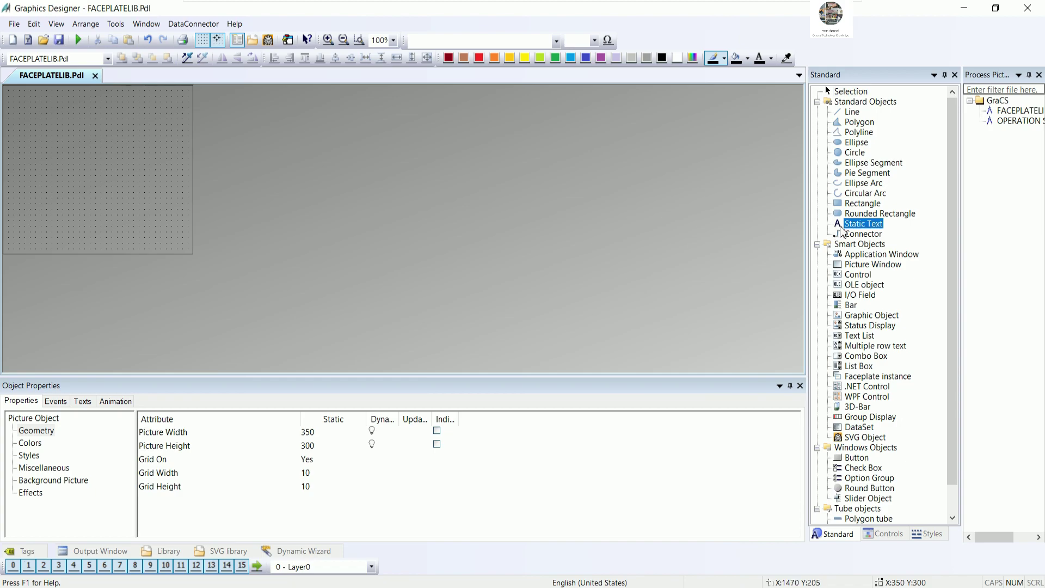
pyautogui.moveTo(5, 86); pyautogui.dragTo(194, 112)
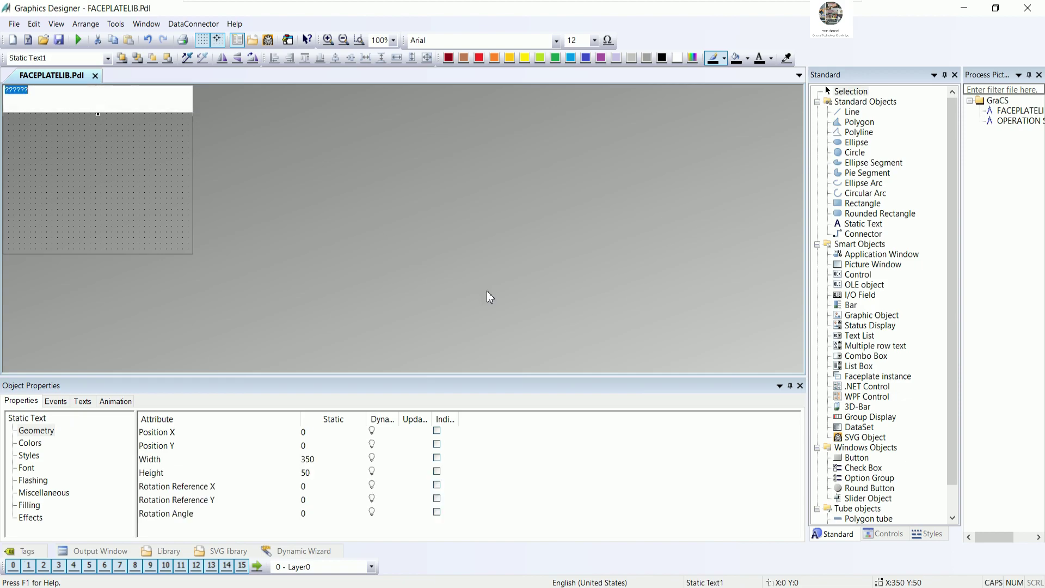
pyautogui.write('MOTOR FACEPLATE CONTROL')
pyautogui.click(121, 186)
pyautogui.click(97, 109)
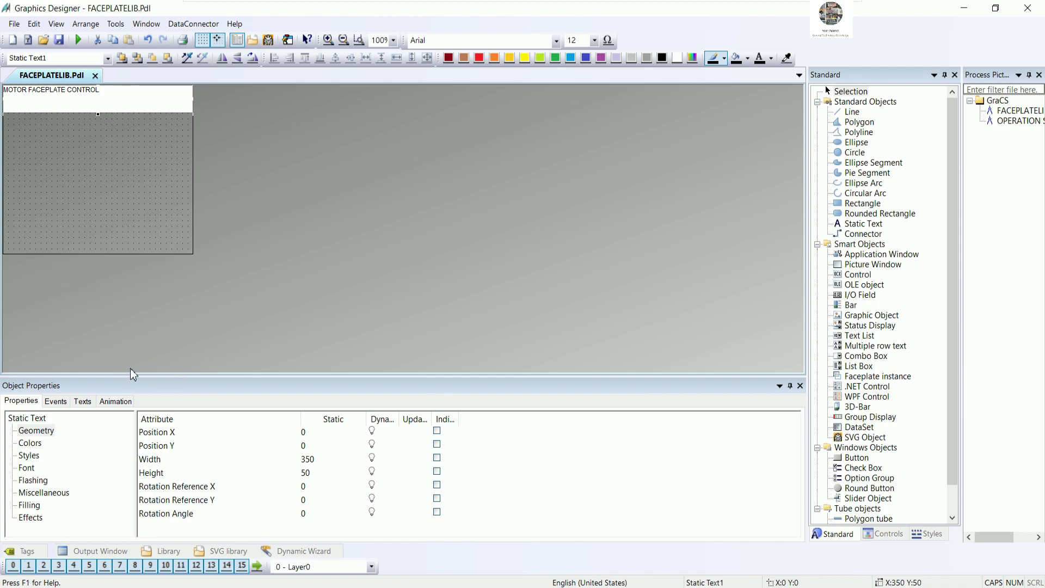
# Step: Set the header text's Global Shadow and Global Color Scheme to No and reduce its height to about 40
pyautogui.click(32, 518)
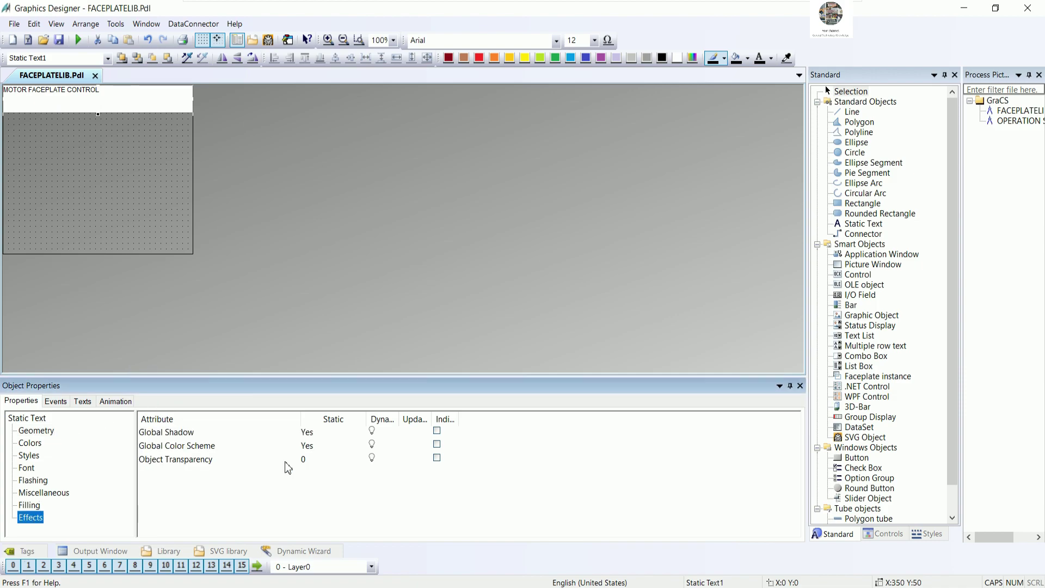
pyautogui.doubleClick(307, 445)
pyautogui.doubleClick(307, 432)
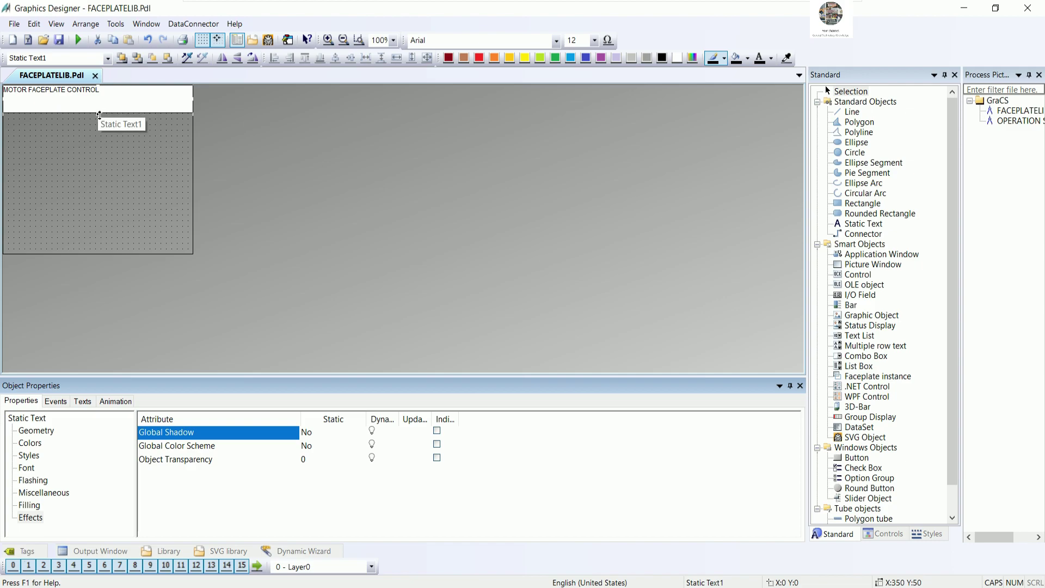
pyautogui.moveTo(102, 113); pyautogui.dragTo(99, 108)
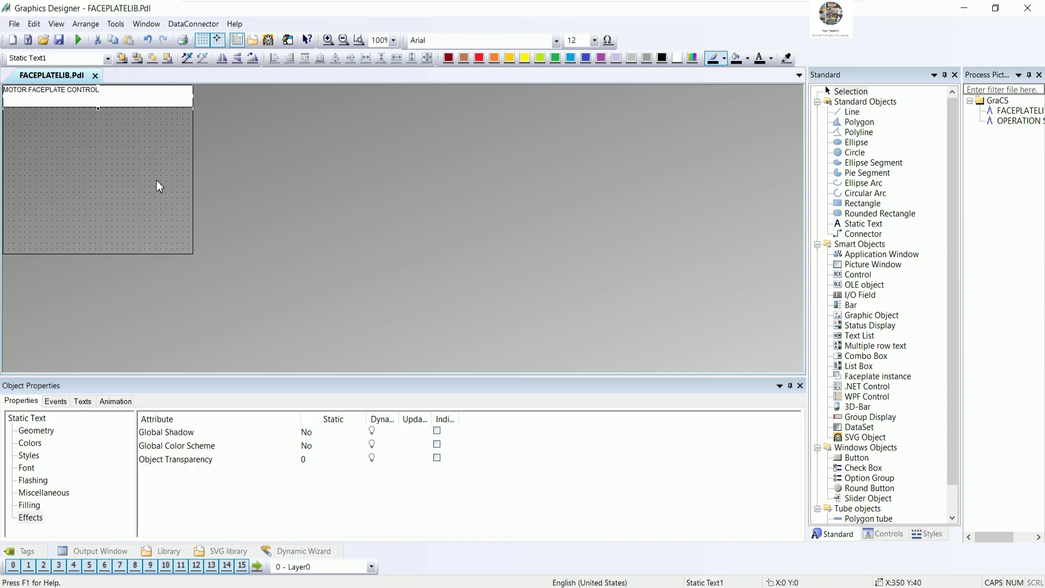
# Step: Make the header text bold and set both its X and Y alignment to Centered
pyautogui.click(29, 468)
pyautogui.doubleClick(272, 473)
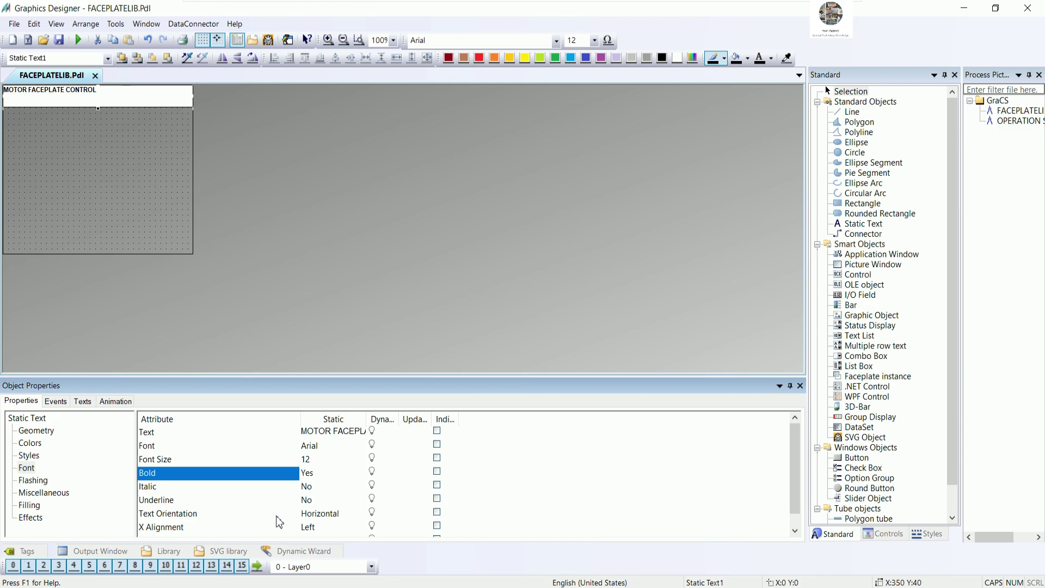
pyautogui.moveTo(309, 383); pyautogui.dragTo(312, 293)
pyautogui.click(305, 443)
pyautogui.click(313, 442)
pyautogui.click(316, 445)
pyautogui.click(267, 457)
pyautogui.click(308, 455)
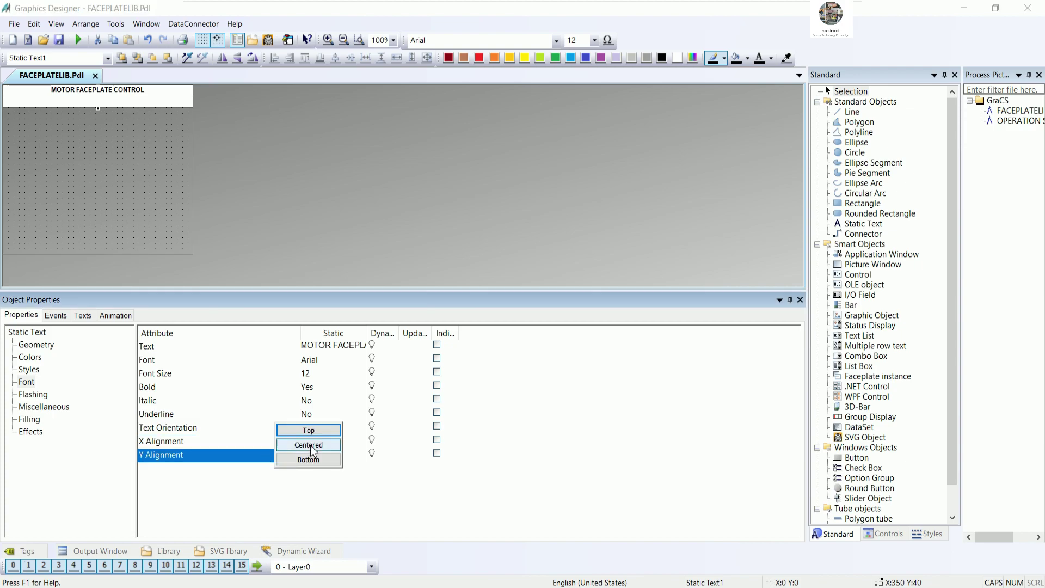
pyautogui.click(311, 446)
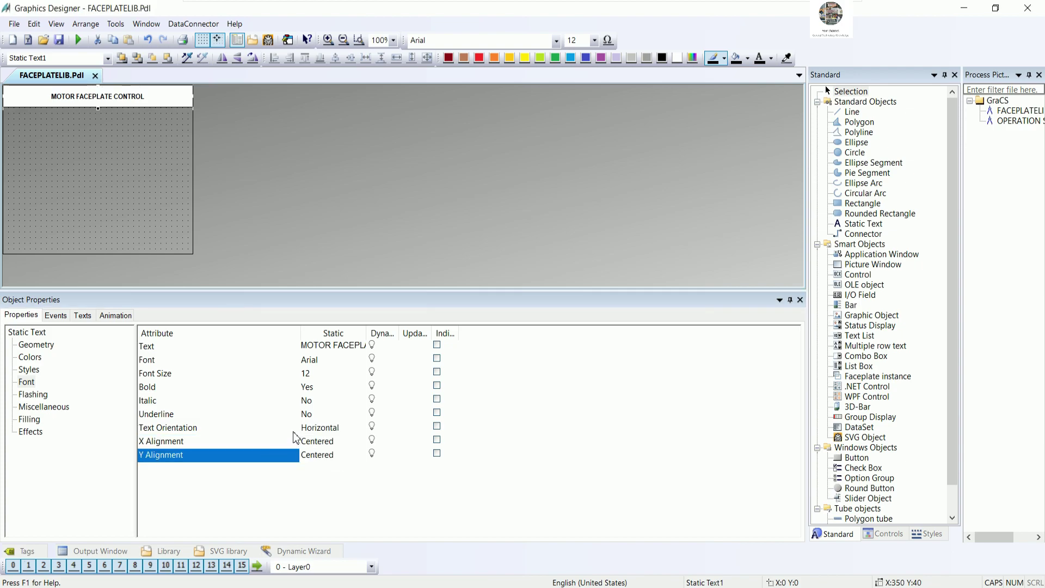
pyautogui.click(103, 225)
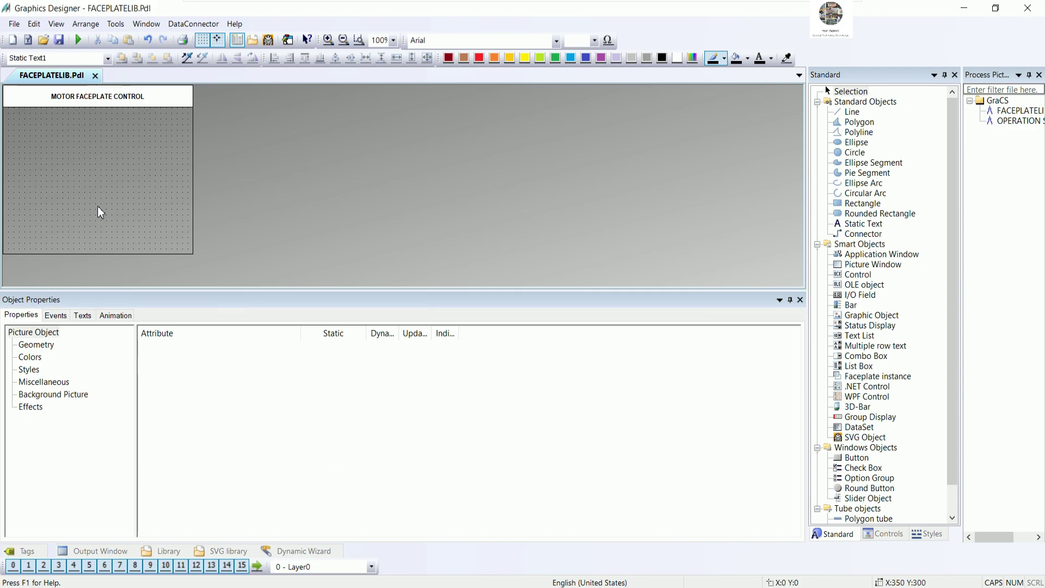
# Step: Rename the header static text object to txtHeader
pyautogui.click(170, 104)
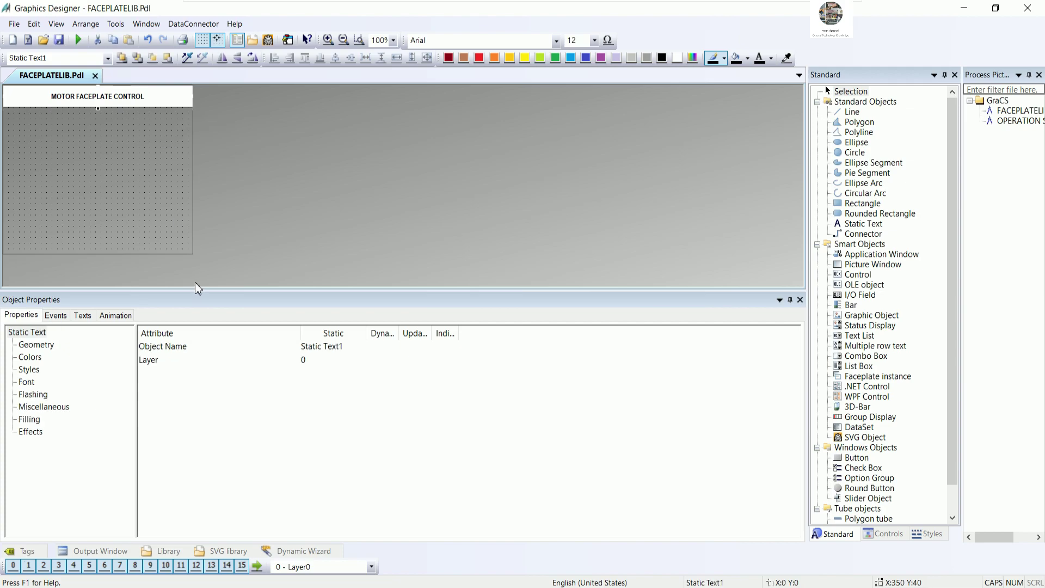
pyautogui.click(38, 333)
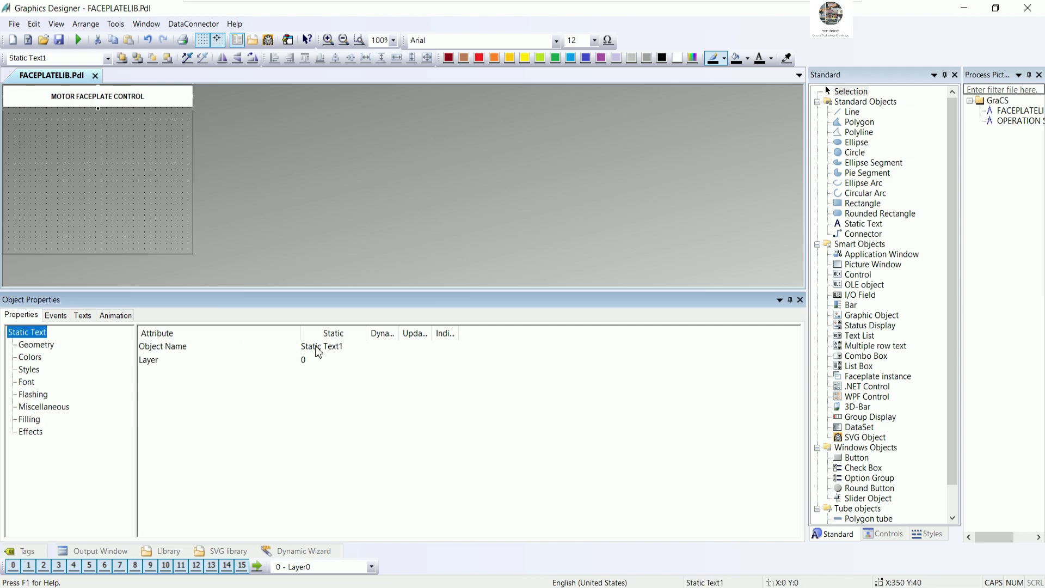
pyautogui.click(337, 348)
pyautogui.click(340, 354)
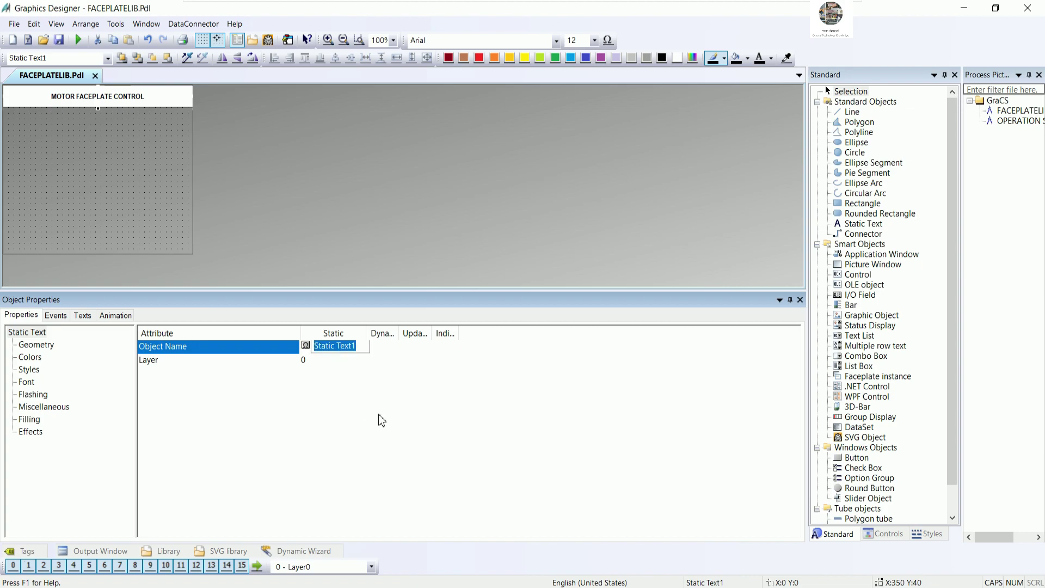
pyautogui.write('T')
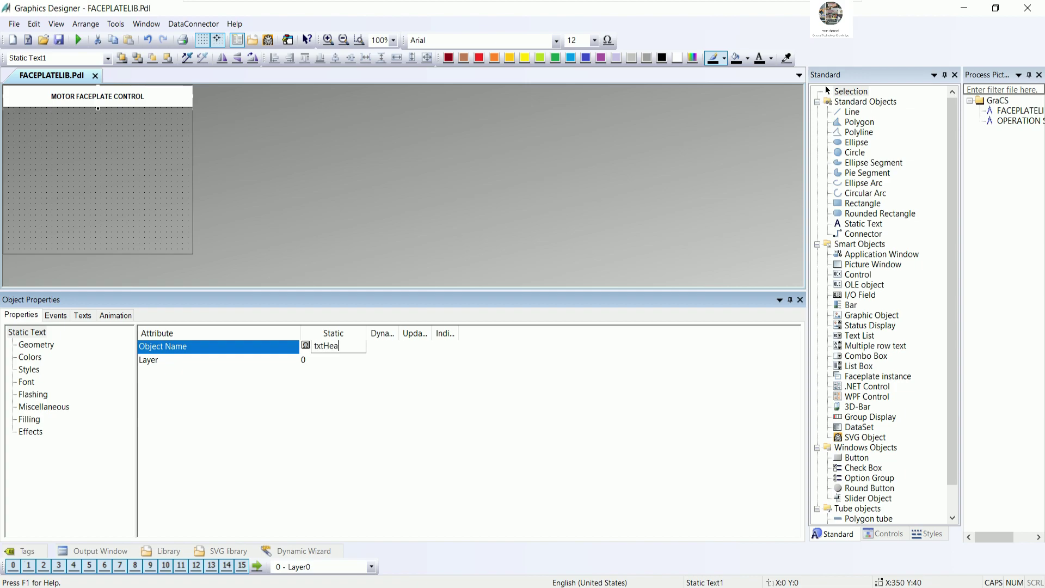
pyautogui.press('Return')
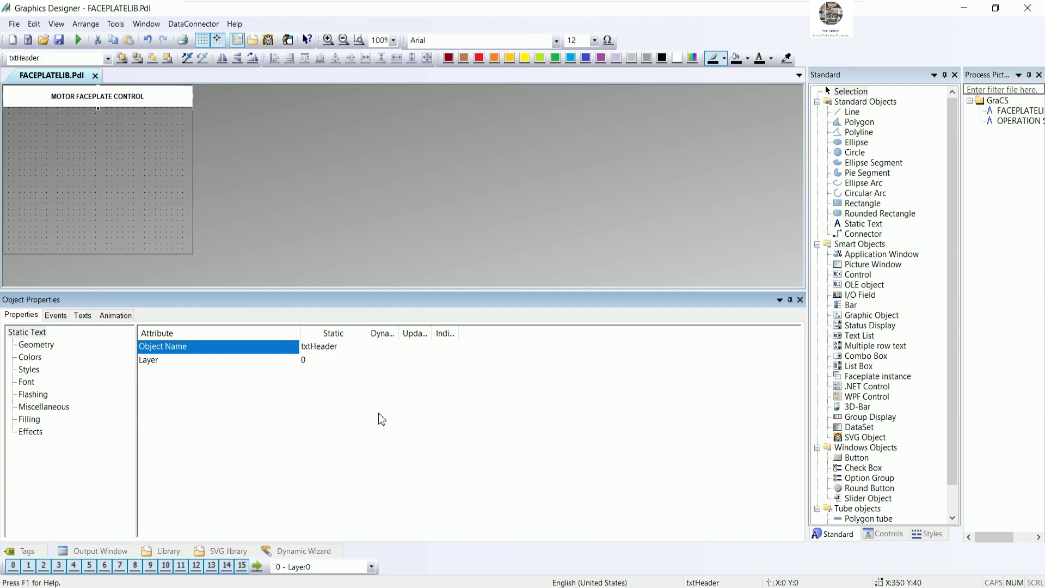
pyautogui.click(39, 333)
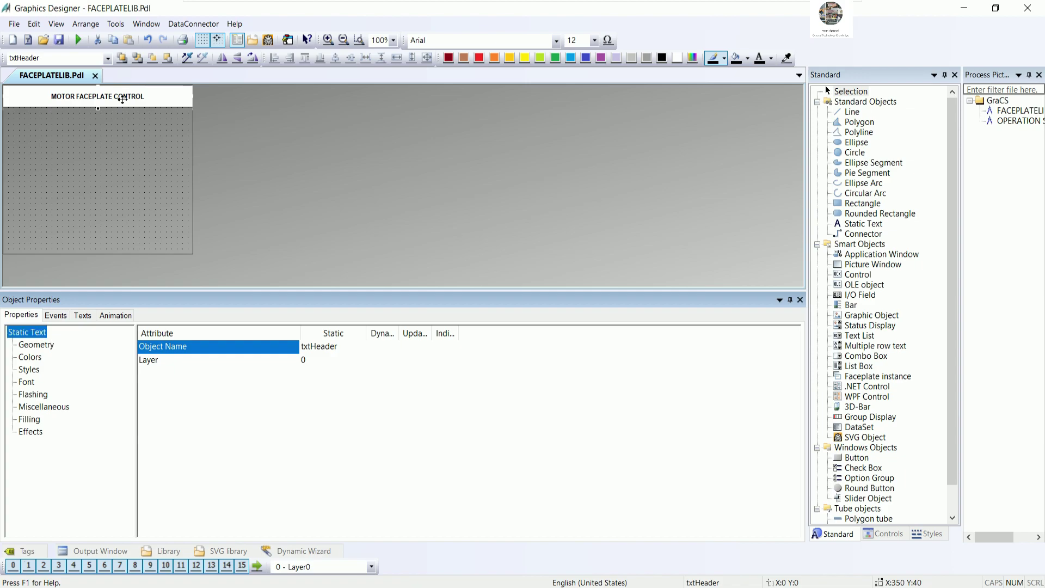
# Step: Set the header text's background color to dark green and its font color to yellow (FFFA00)
pyautogui.click(39, 359)
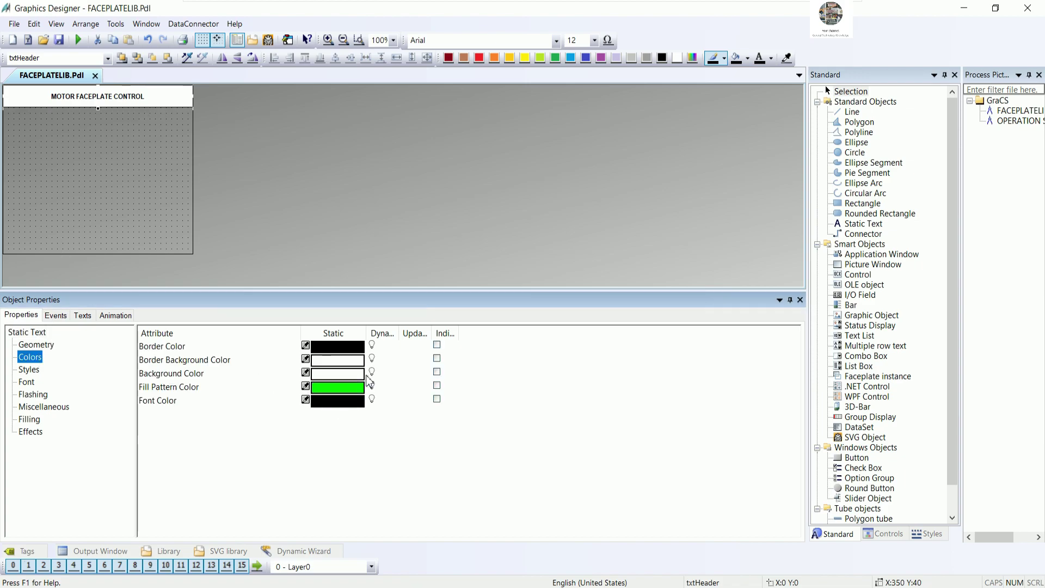
pyautogui.doubleClick(331, 375)
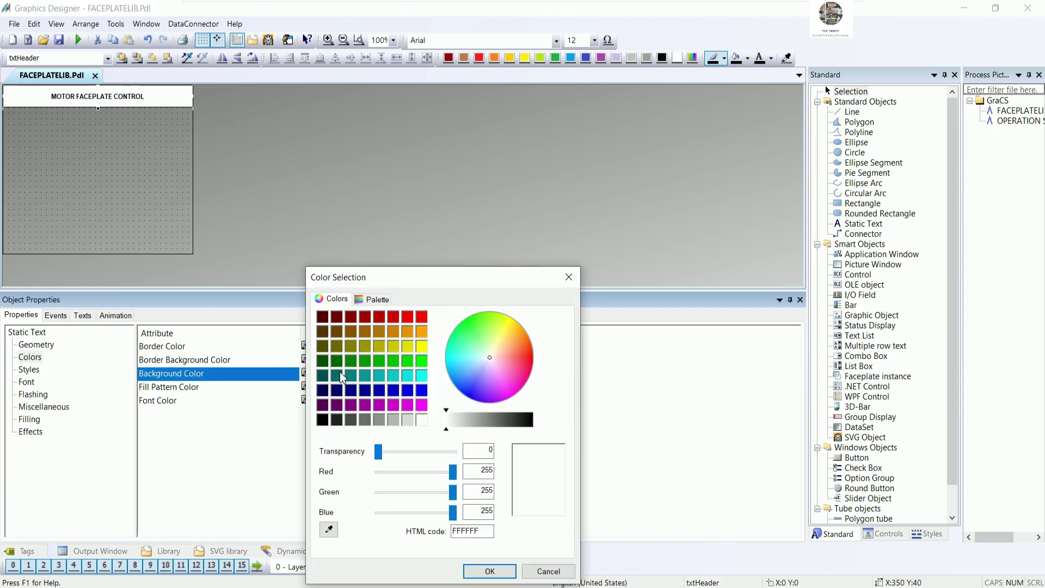
pyautogui.click(337, 361)
pyautogui.click(482, 570)
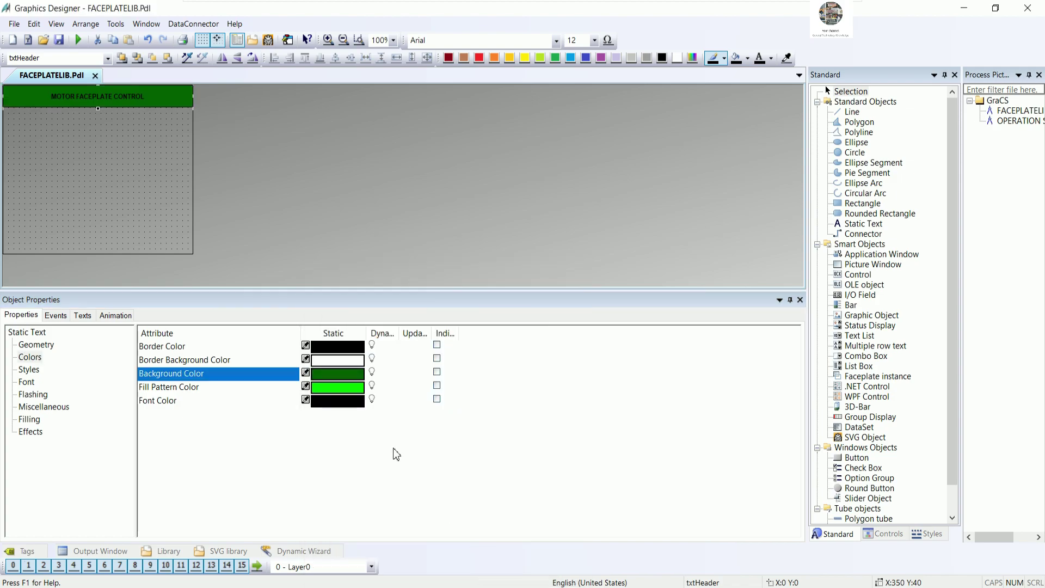
pyautogui.doubleClick(342, 401)
pyautogui.click(423, 349)
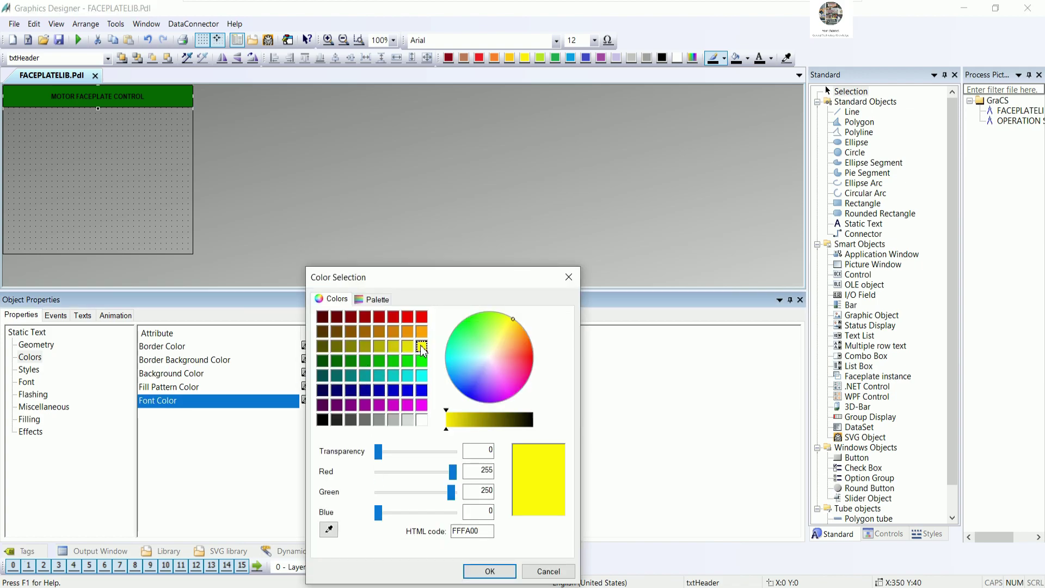
pyautogui.click(489, 571)
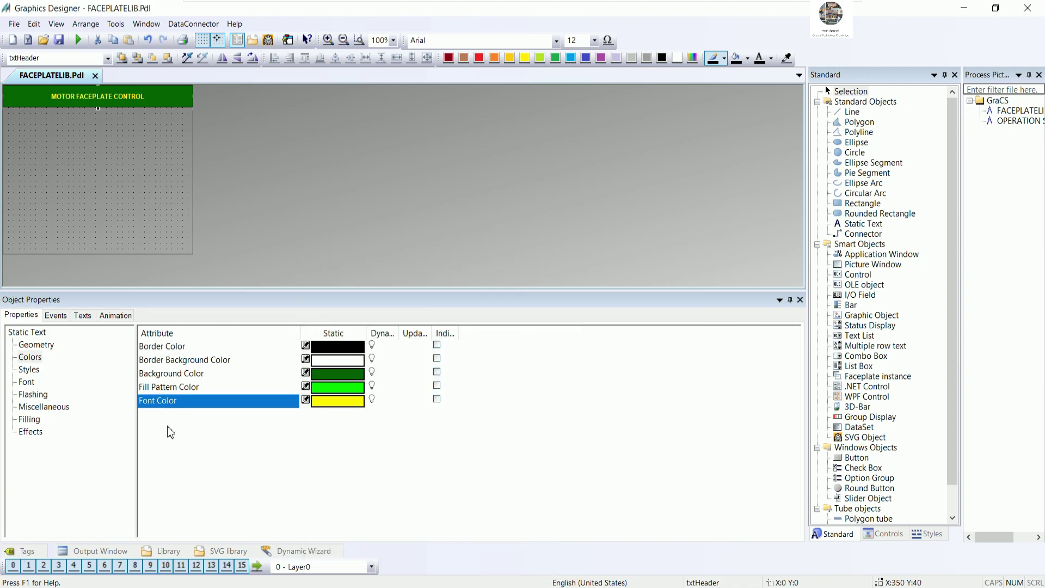
# Step: Try font sizes 32, 25 and 20 on the header text
pyautogui.click(40, 383)
pyautogui.doubleClick(283, 374)
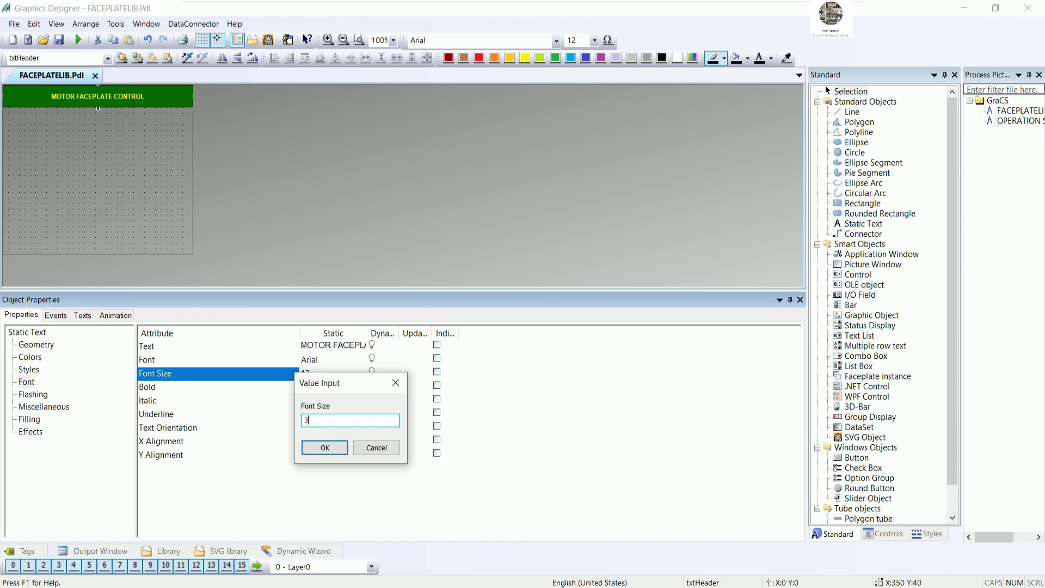
pyautogui.write('32')
pyautogui.press('Return')
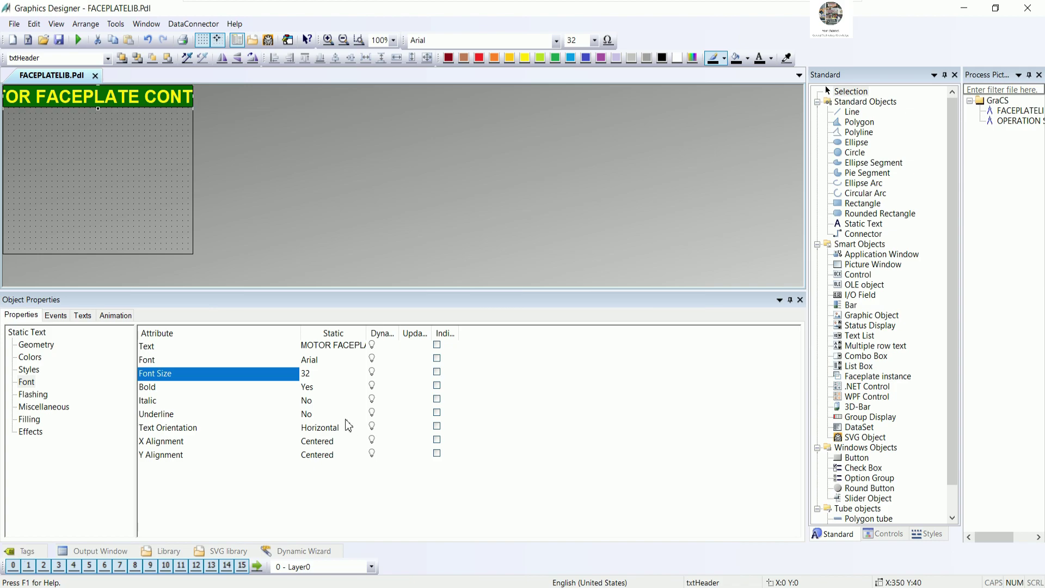
pyautogui.click(317, 373)
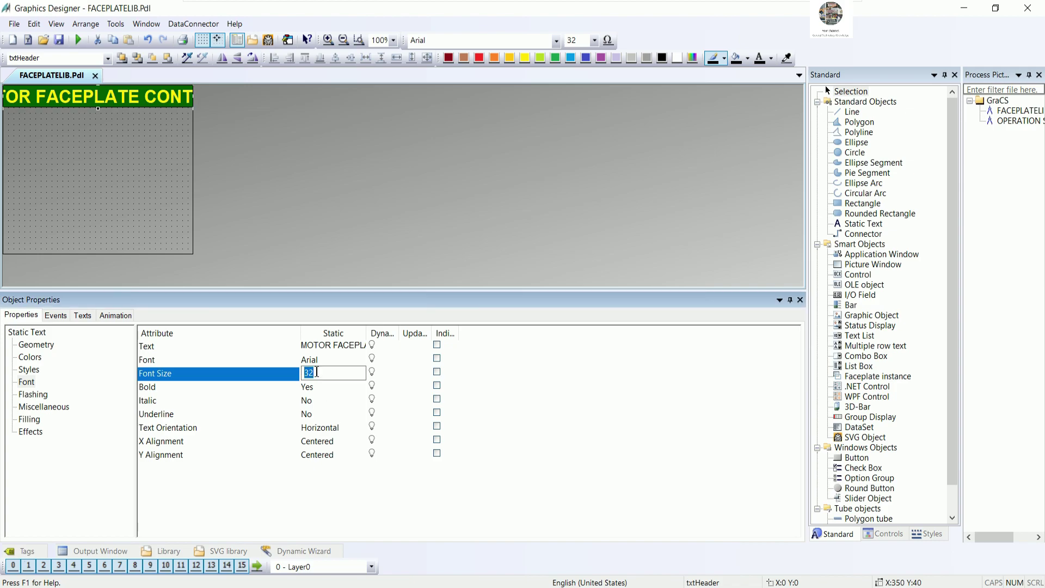
pyautogui.write('25')
pyautogui.press('Return')
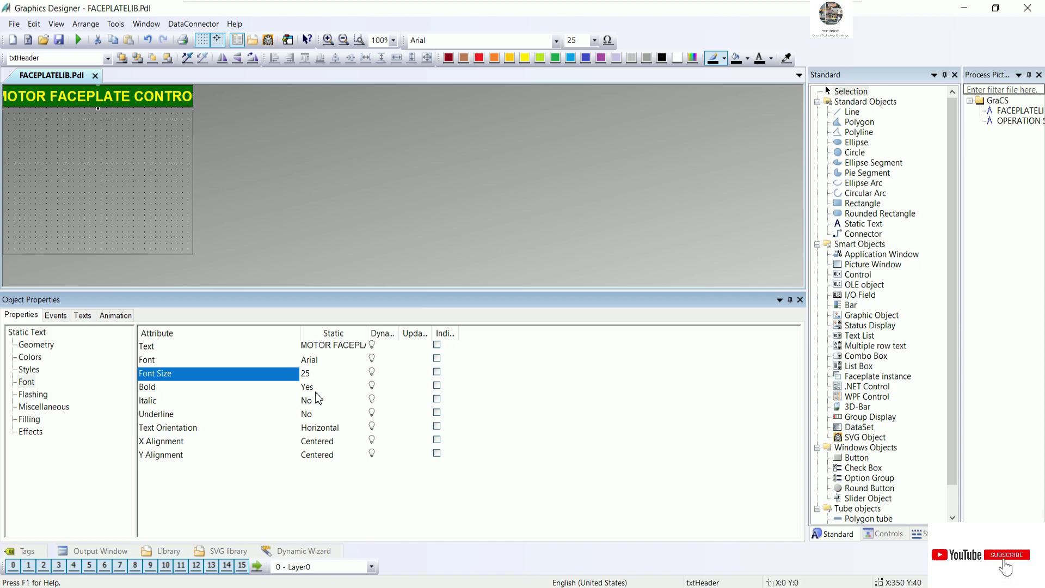
pyautogui.click(307, 375)
pyautogui.write('20')
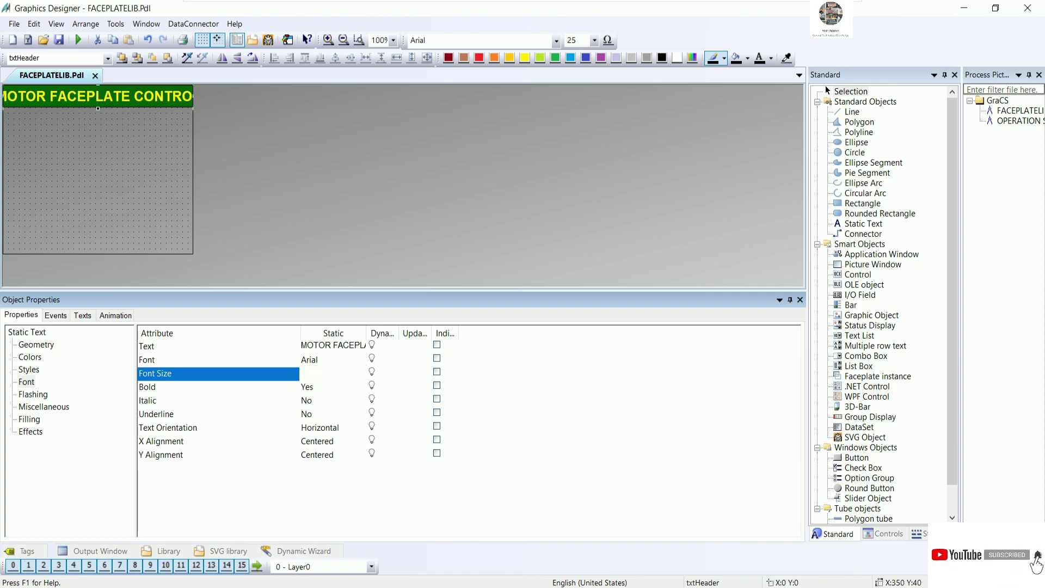
pyautogui.press('Return')
# Step: Set the header text's font size to 21
pyautogui.click(307, 373)
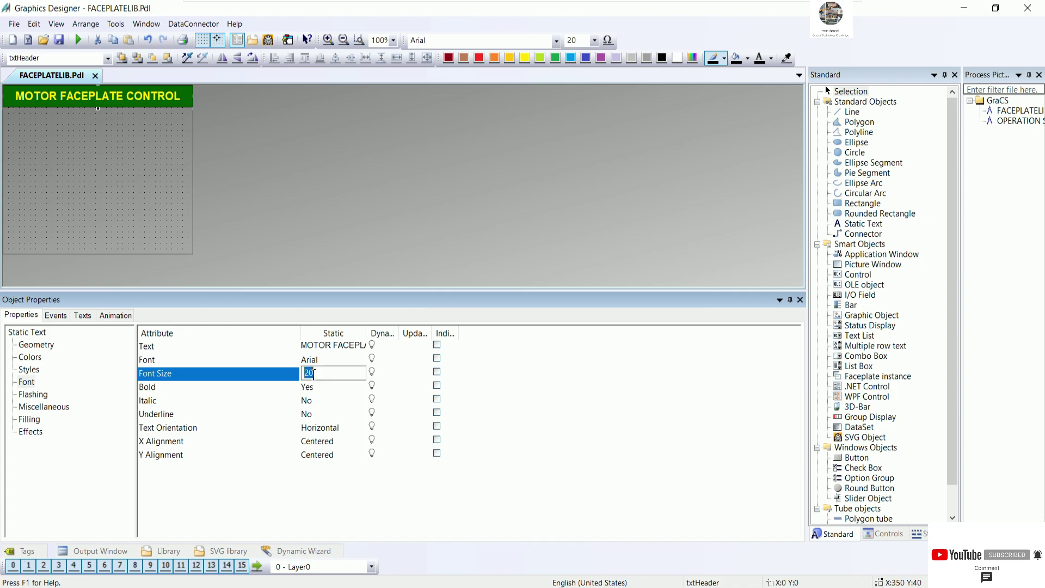
pyautogui.write('21')
pyautogui.press('Return')
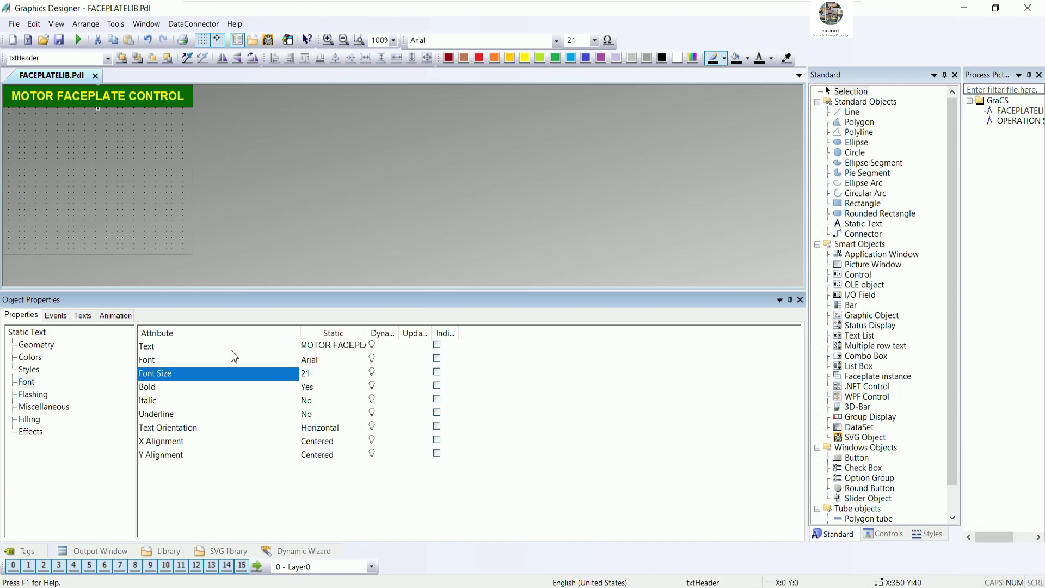
# Step: Deselect the header text and save the faceplate picture
pyautogui.click(159, 243)
pyautogui.click(60, 41)
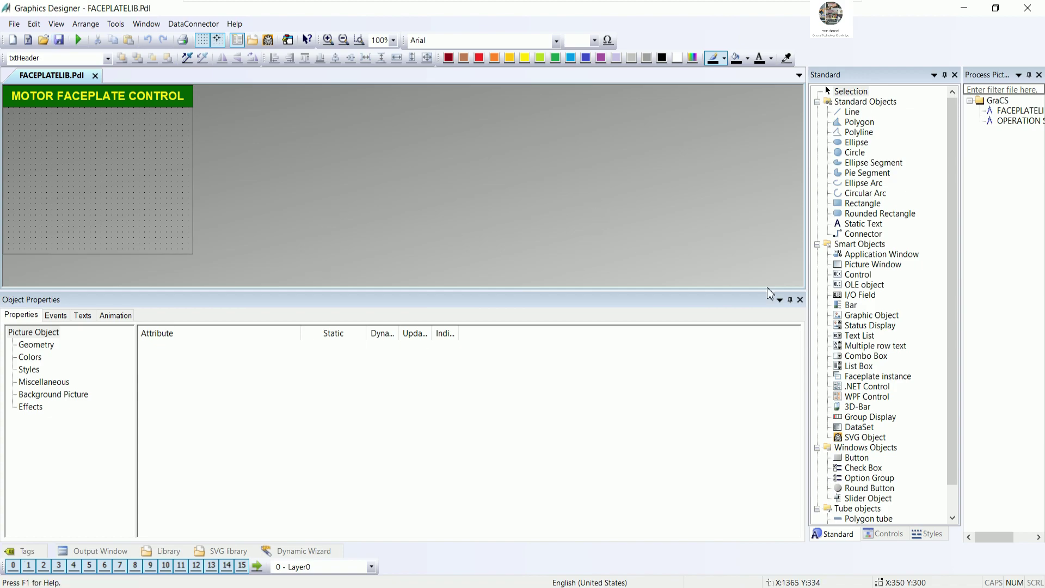
# Step: Draw a button about 150 by 50 in the picture's lower-left corner and label it START
pyautogui.moveTo(948, 262); pyautogui.dragTo(951, 340)
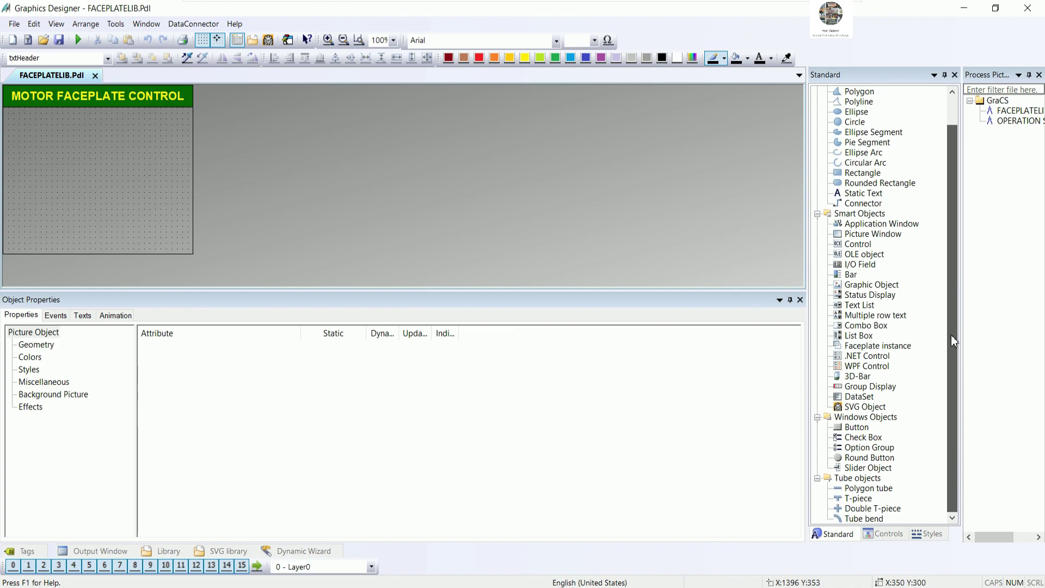
pyautogui.click(856, 426)
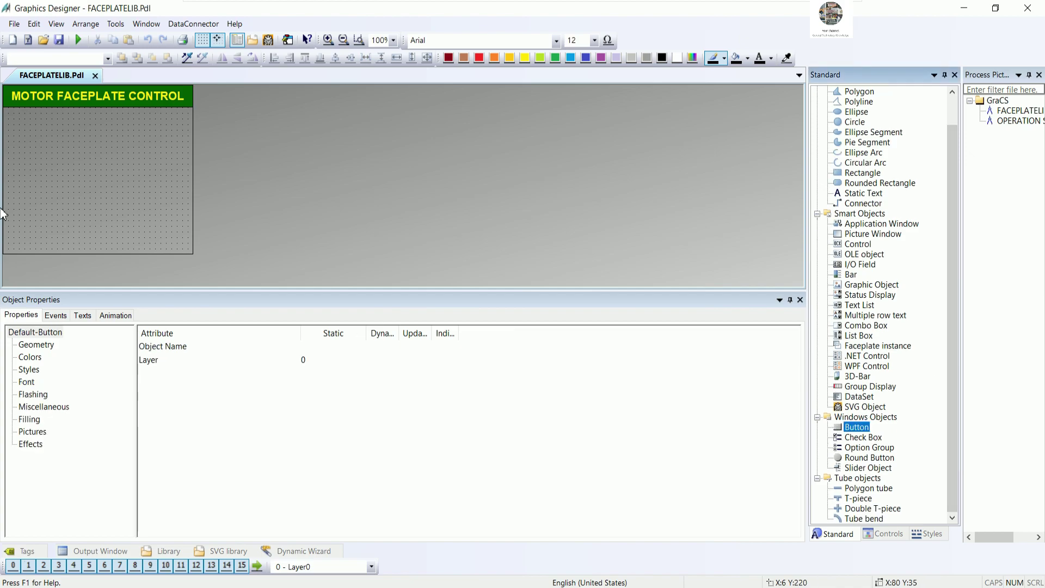
pyautogui.moveTo(22, 233); pyautogui.dragTo(23, 233)
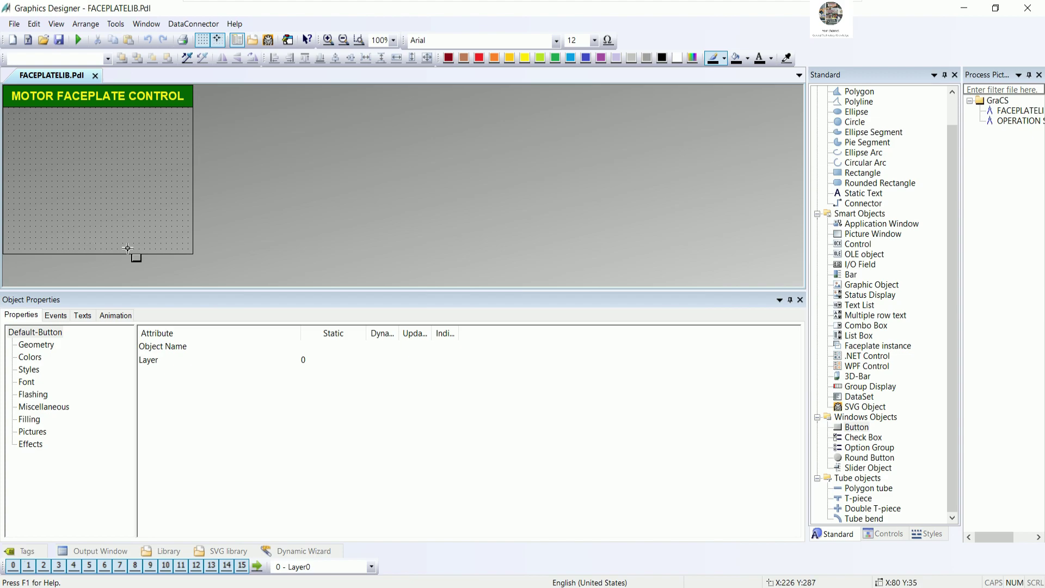
pyautogui.moveTo(8, 219); pyautogui.dragTo(89, 251)
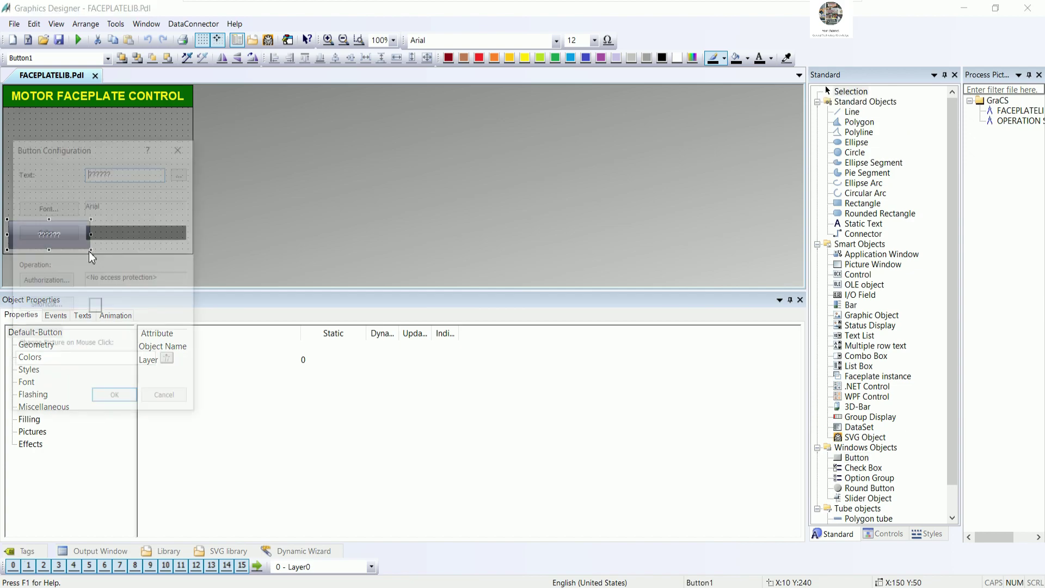
pyautogui.moveTo(256, 149); pyautogui.dragTo(370, 131)
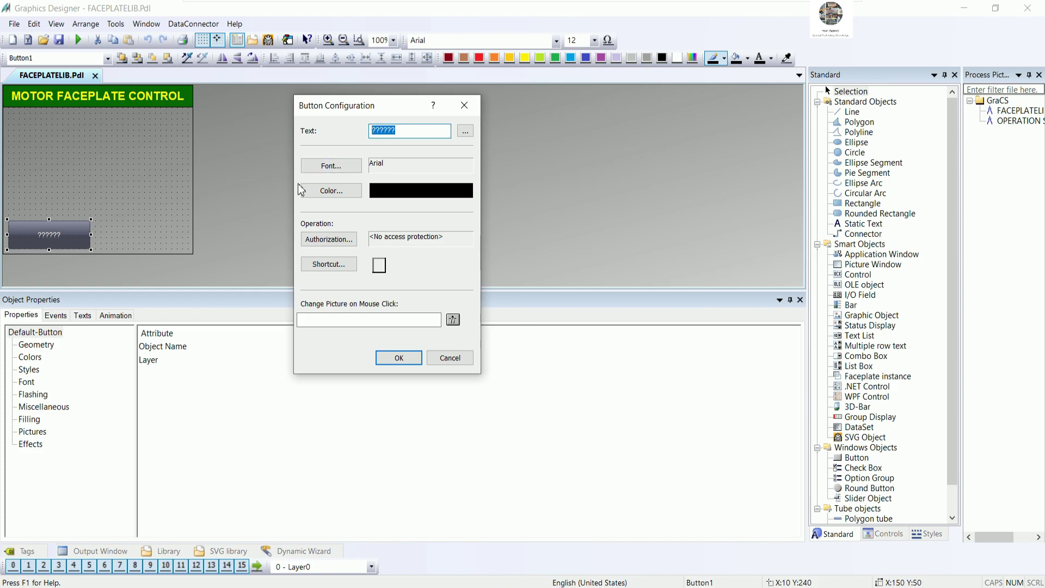
pyautogui.write('st')
pyautogui.click(397, 357)
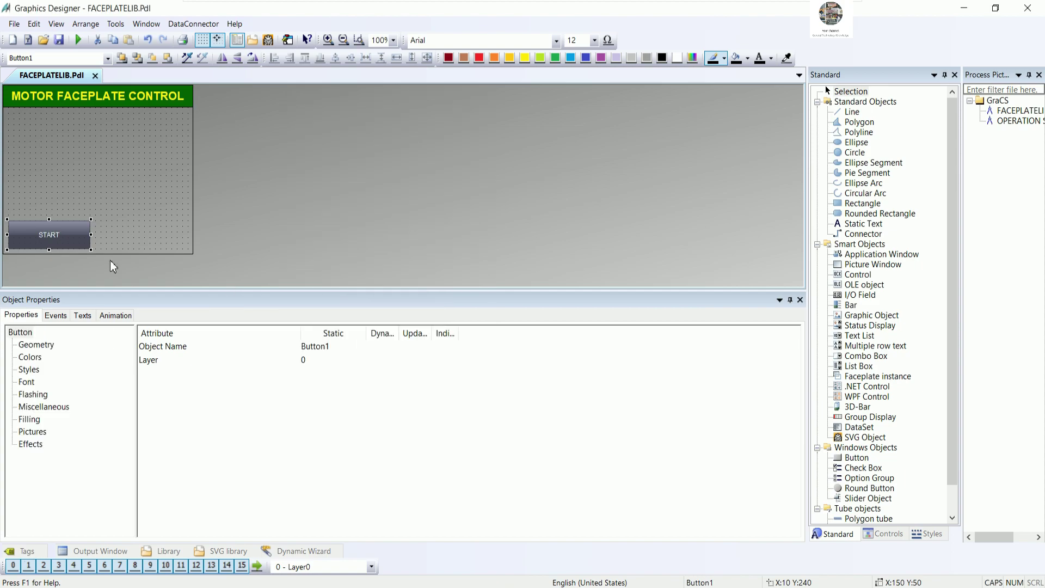
# Step: Move and enlarge the START button to 160 by 64 at X 3, Y 230, fitting the picture's lower-left corner
pyautogui.moveTo(93, 236); pyautogui.dragTo(96, 237)
pyautogui.press('Left')
pyautogui.press('Left')
pyautogui.press('Left')
pyautogui.press('Left')
pyautogui.press('Left')
pyautogui.press('Left')
pyautogui.press('Left')
pyautogui.press('Down')
pyautogui.press('Down')
pyautogui.press('Down')
pyautogui.press('Down')
pyautogui.press('Down')
pyautogui.press('Up')
pyautogui.moveTo(49, 223); pyautogui.dragTo(48, 217)
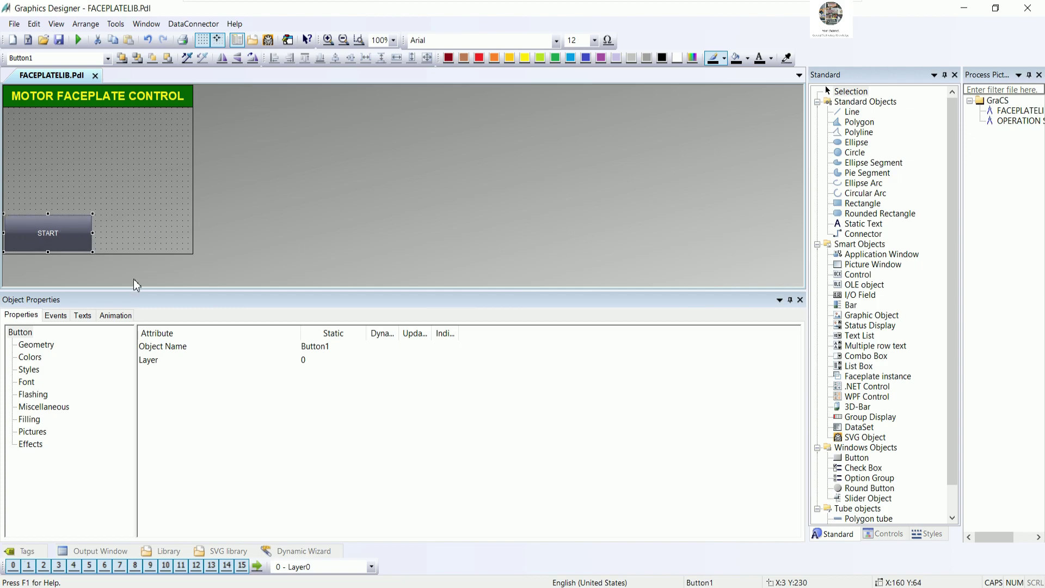
# Step: Set Global Color Scheme and Global Shadow to No for the START button
pyautogui.click(34, 444)
pyautogui.doubleClick(317, 361)
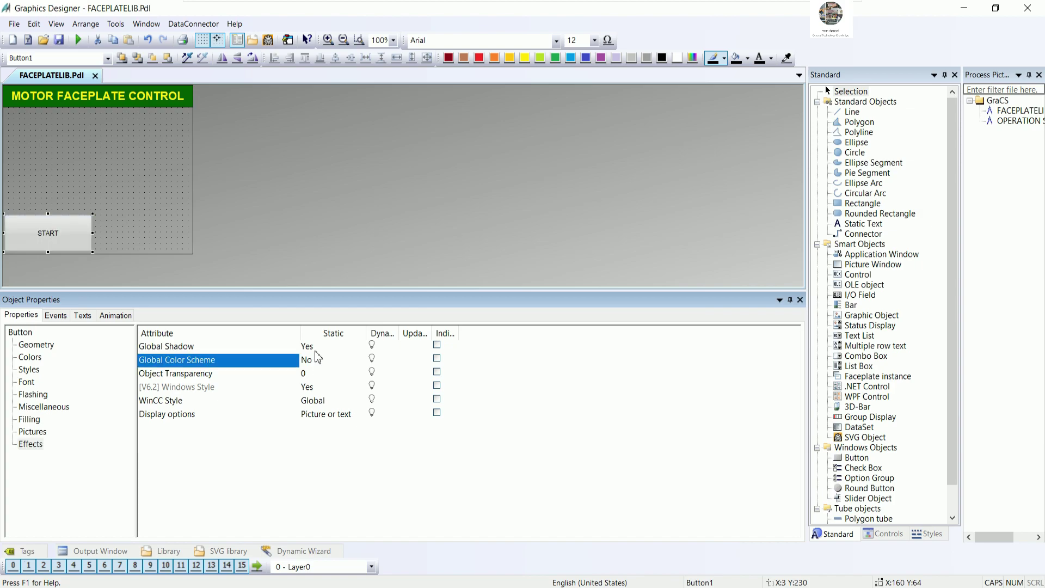
pyautogui.click(314, 348)
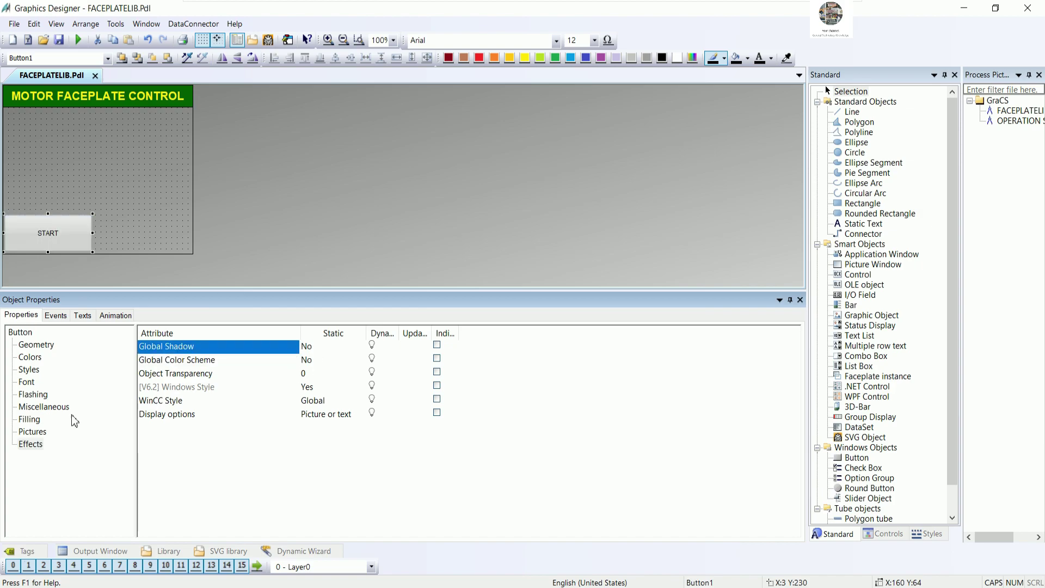
# Step: Set the START button's background color to blue and its font color to white
pyautogui.click(38, 360)
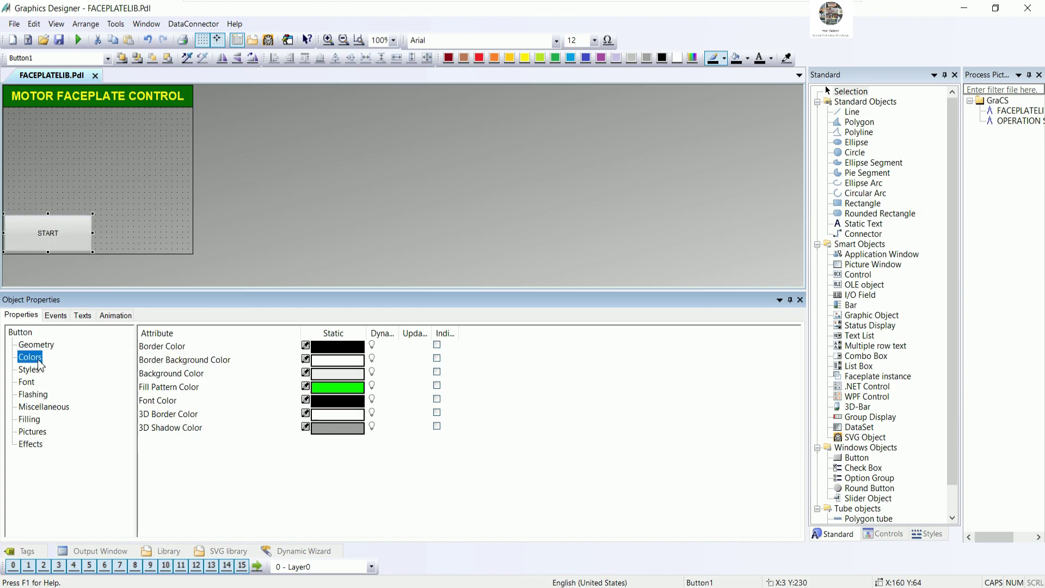
pyautogui.doubleClick(351, 374)
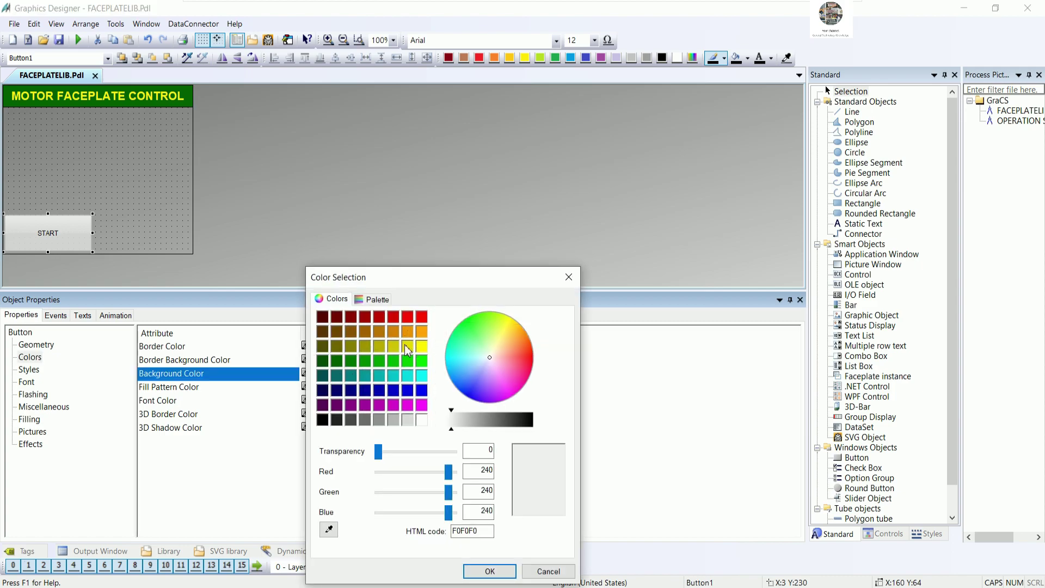
pyautogui.click(422, 391)
pyautogui.click(490, 572)
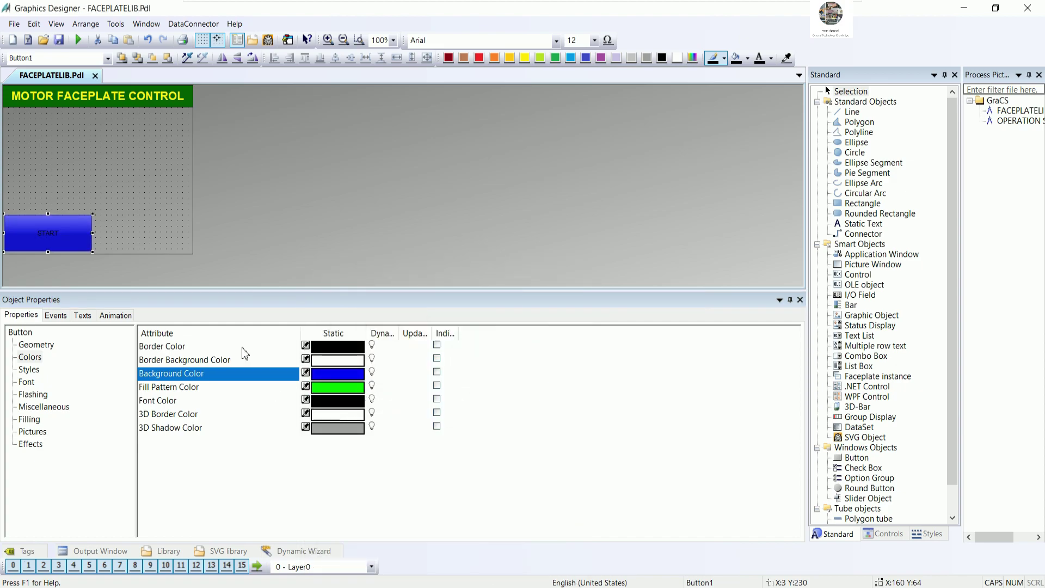
pyautogui.doubleClick(333, 400)
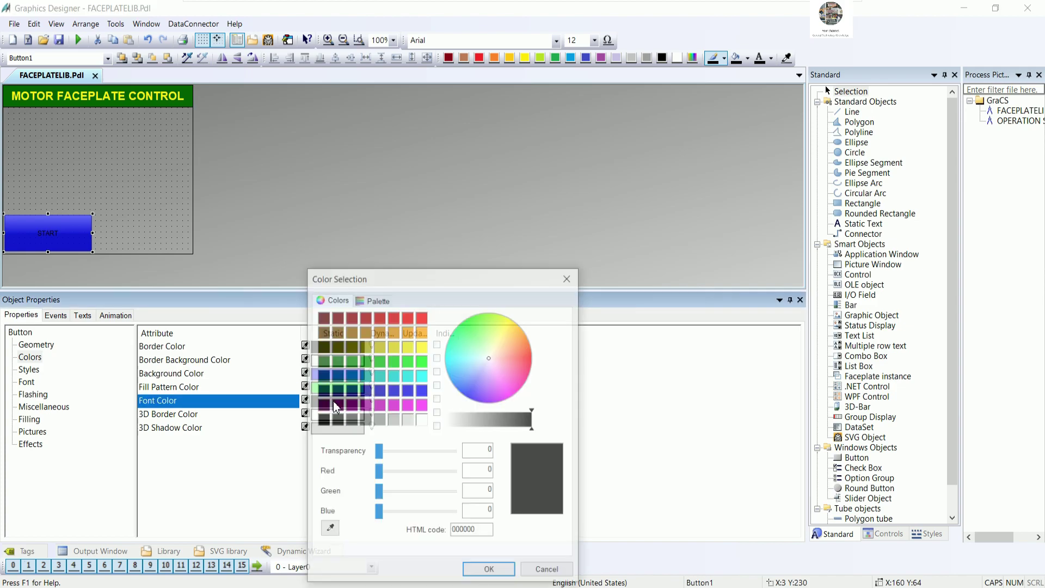
pyautogui.click(423, 420)
pyautogui.click(484, 570)
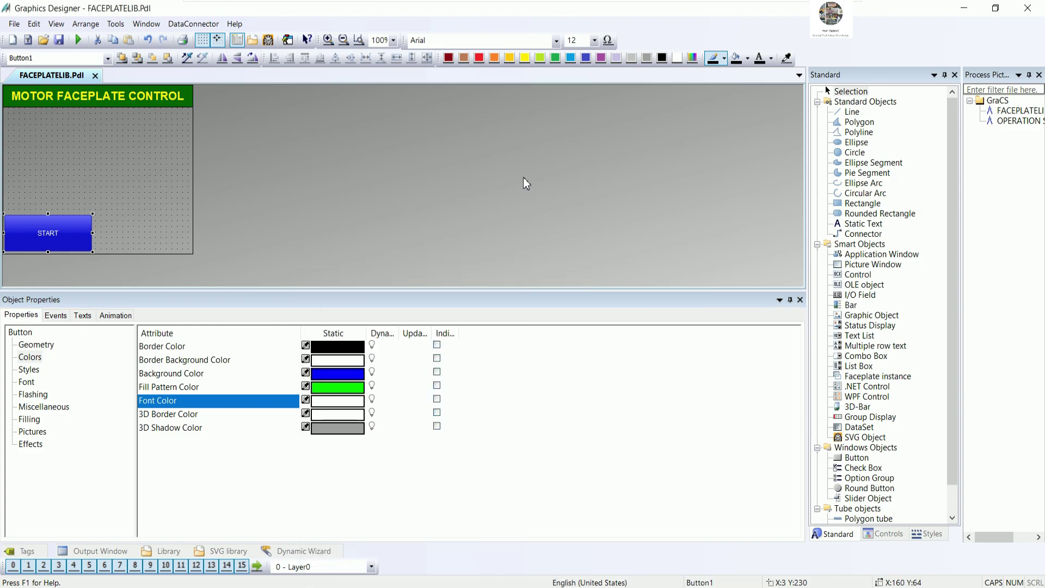
# Step: Set the START button's font size to 36 and make its text bold
pyautogui.click(594, 40)
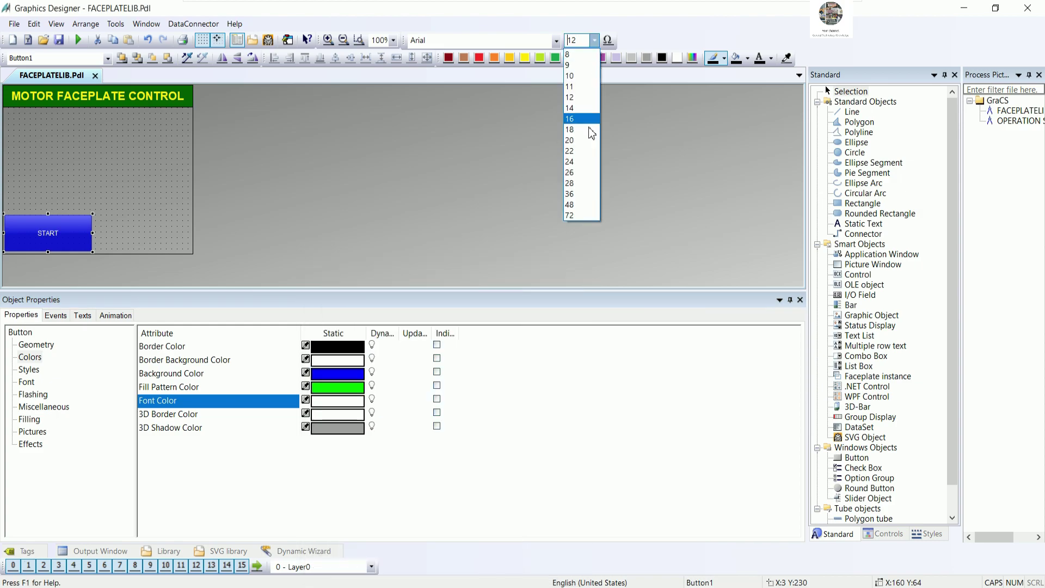
pyautogui.click(574, 172)
pyautogui.click(595, 40)
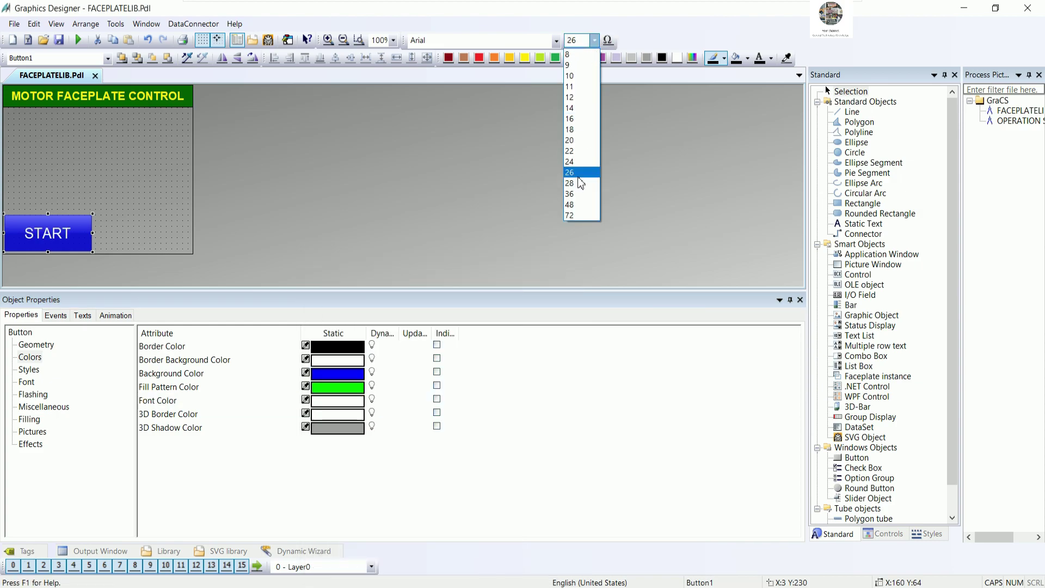
pyautogui.press('Escape')
pyautogui.write('36')
pyautogui.press('Return')
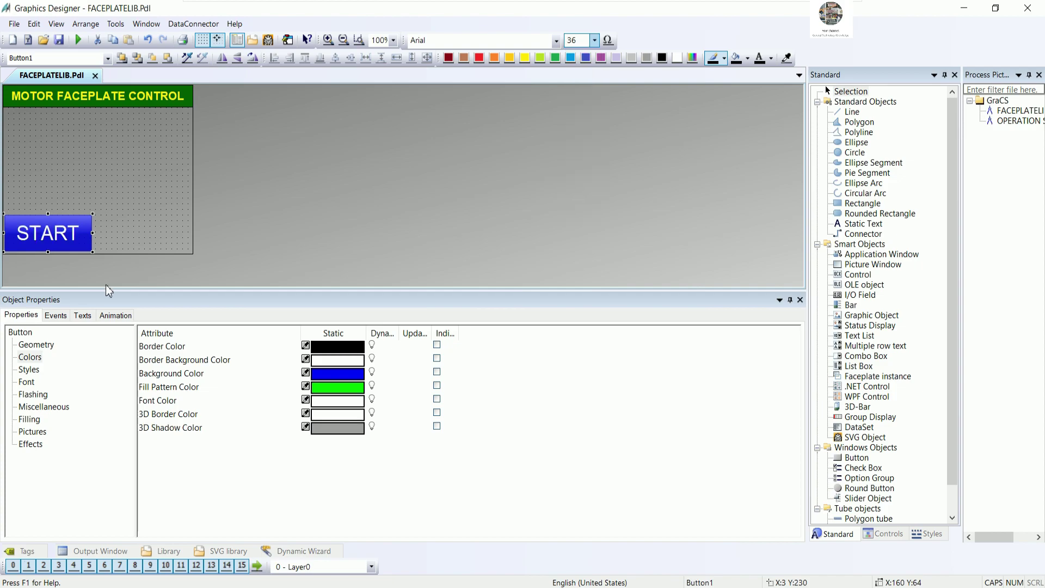
pyautogui.click(27, 383)
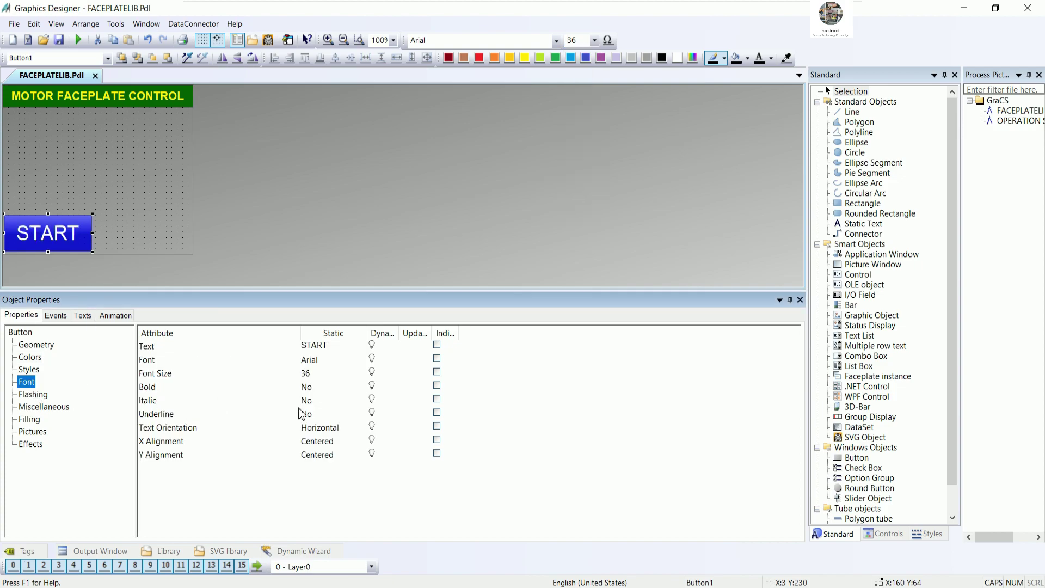
pyautogui.click(283, 402)
pyautogui.doubleClick(307, 387)
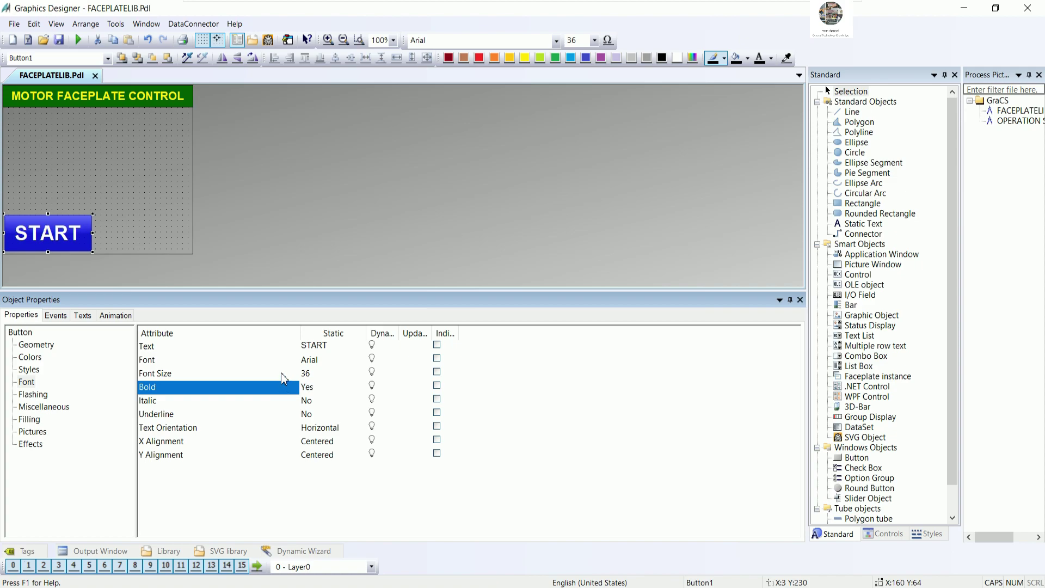
# Step: Duplicate the START button and place the copy in the picture's lower-right corner at X 187, Y 230
pyautogui.rightClick(67, 238)
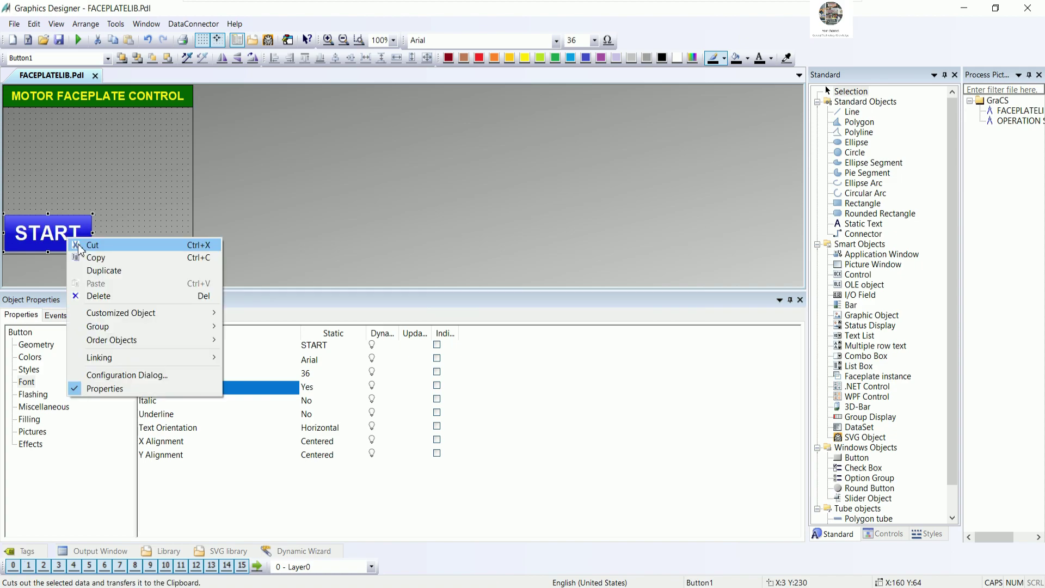
pyautogui.click(108, 270)
pyautogui.moveTo(76, 240); pyautogui.dragTo(161, 233)
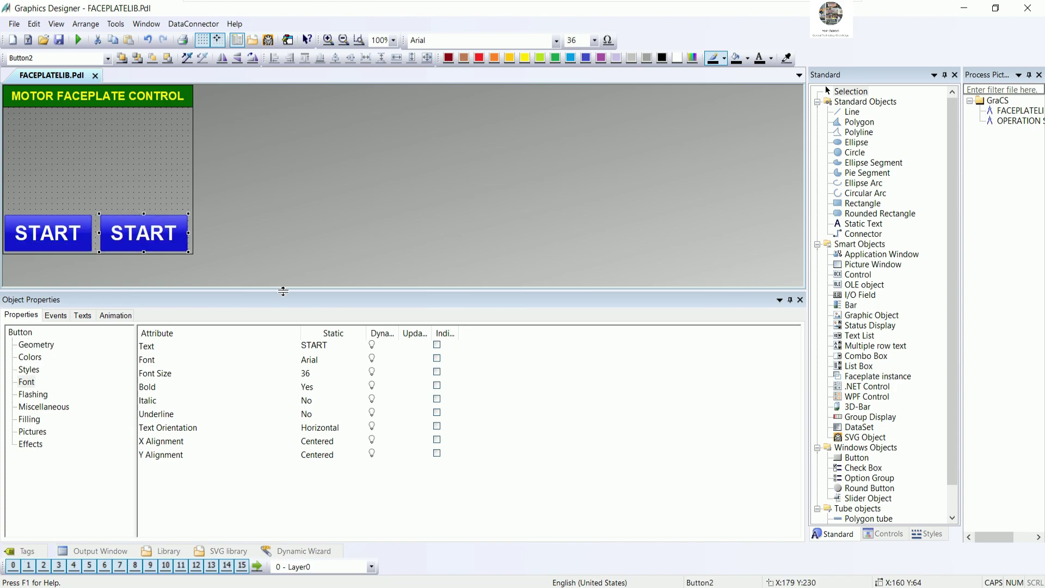
pyautogui.press('Right')
pyautogui.press('Right')
pyautogui.press('Right')
pyautogui.press('Right')
pyautogui.press('Right')
pyautogui.press('Right')
pyautogui.press('Right')
pyautogui.press('Right')
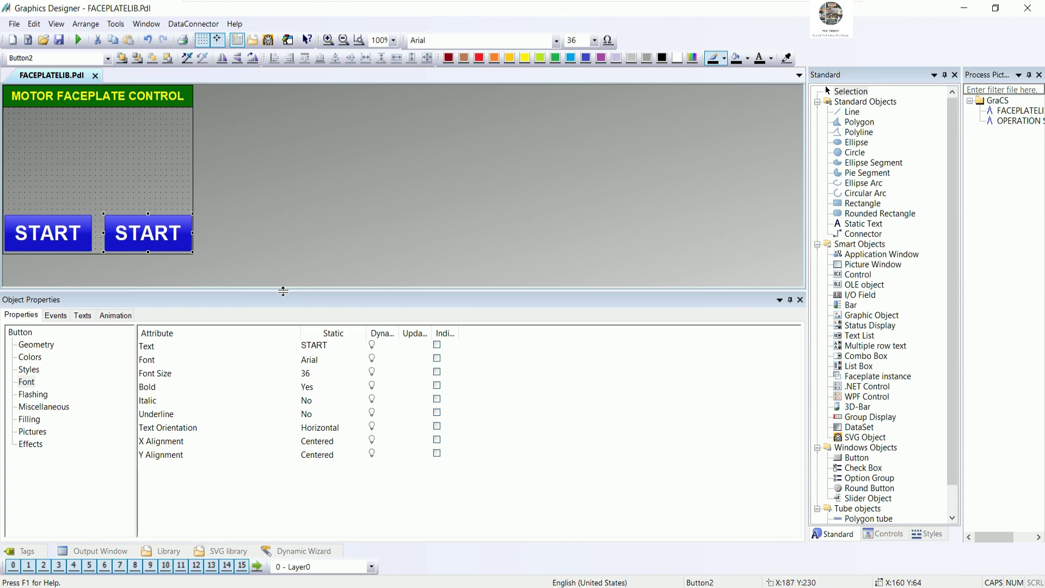
pyautogui.click(249, 252)
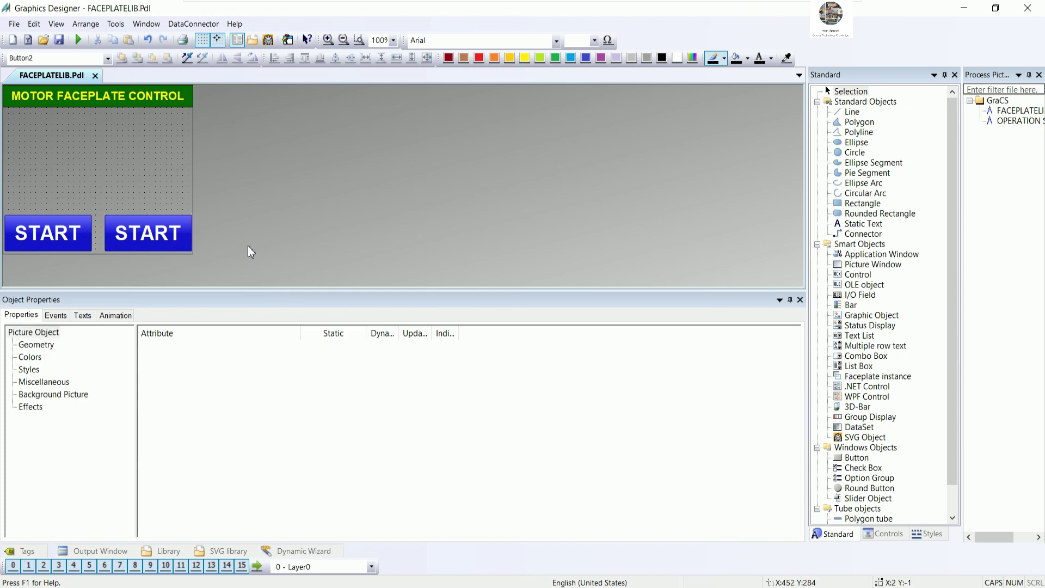
# Step: Widen both buttons to 167 toward each other, leaving a narrow gap between them
pyautogui.click(89, 236)
pyautogui.click(111, 234)
pyautogui.moveTo(105, 234); pyautogui.dragTo(98, 235)
pyautogui.click(83, 238)
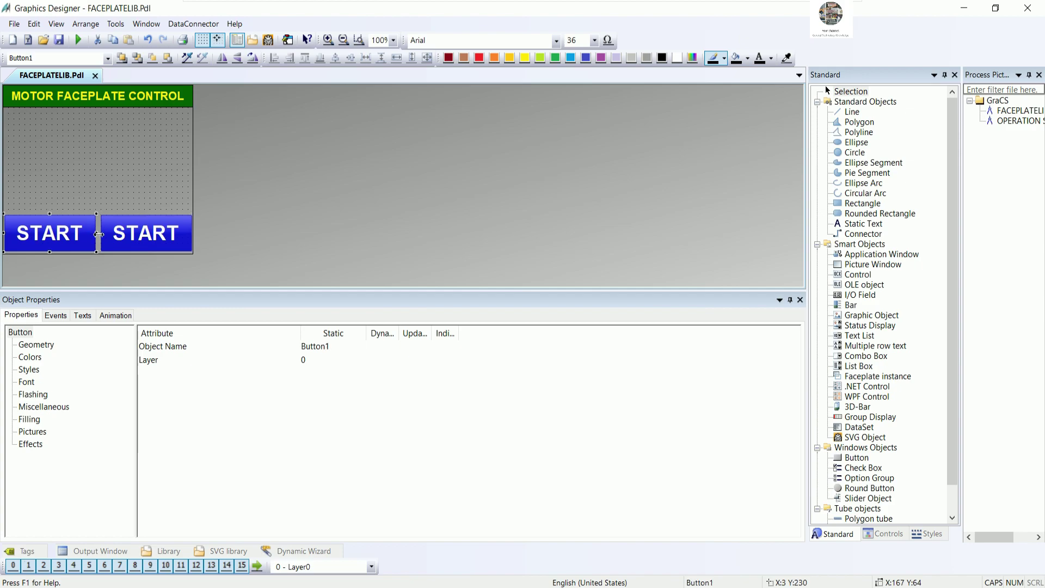
pyautogui.click(239, 235)
# Step: Set the background color of the duplicated button to red (FF0000)
pyautogui.click(157, 235)
pyautogui.click(30, 357)
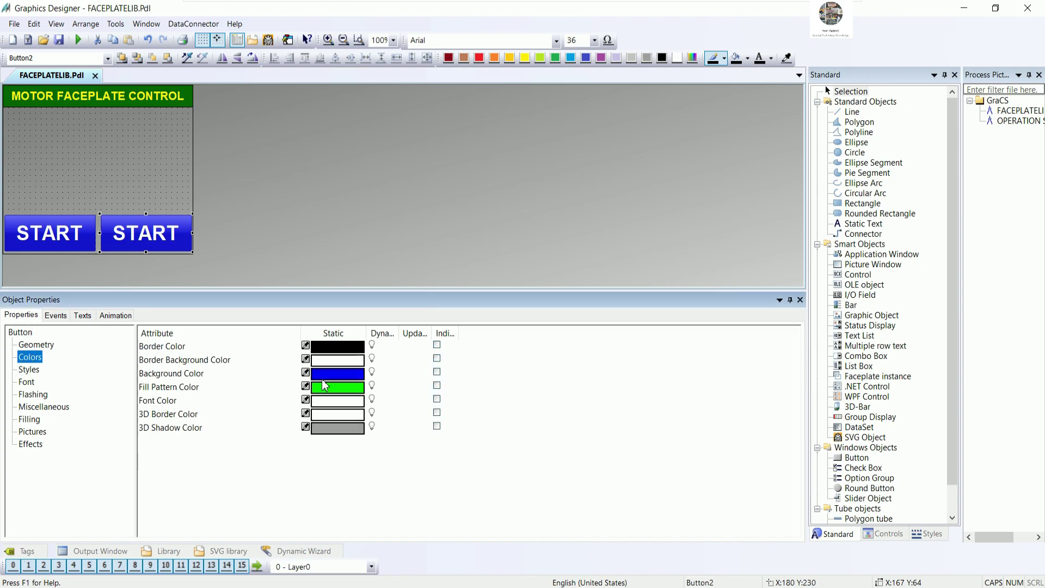
pyautogui.doubleClick(338, 374)
pyautogui.click(422, 317)
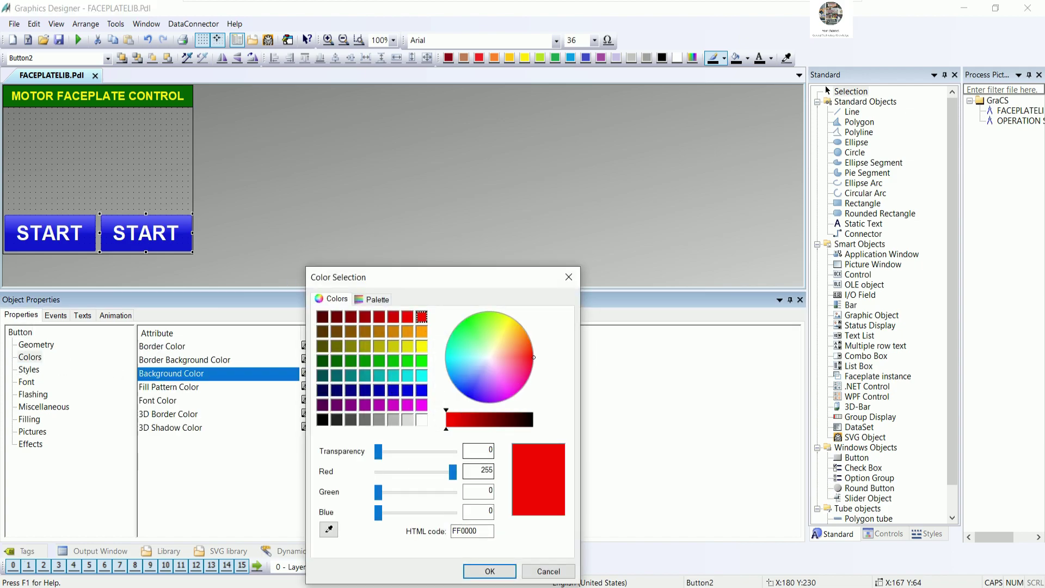
pyautogui.click(489, 570)
pyautogui.click(288, 266)
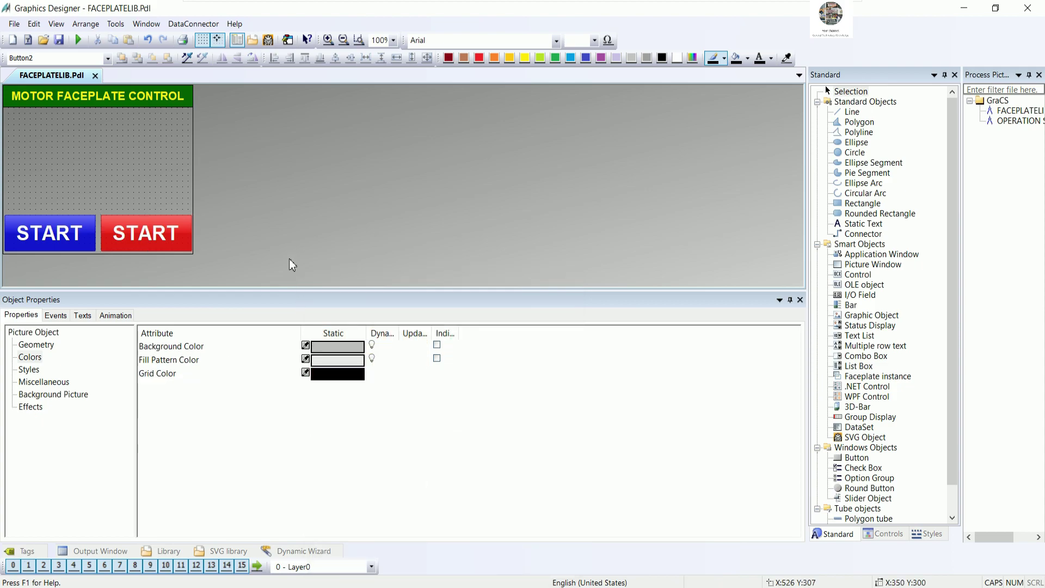
pyautogui.click(167, 234)
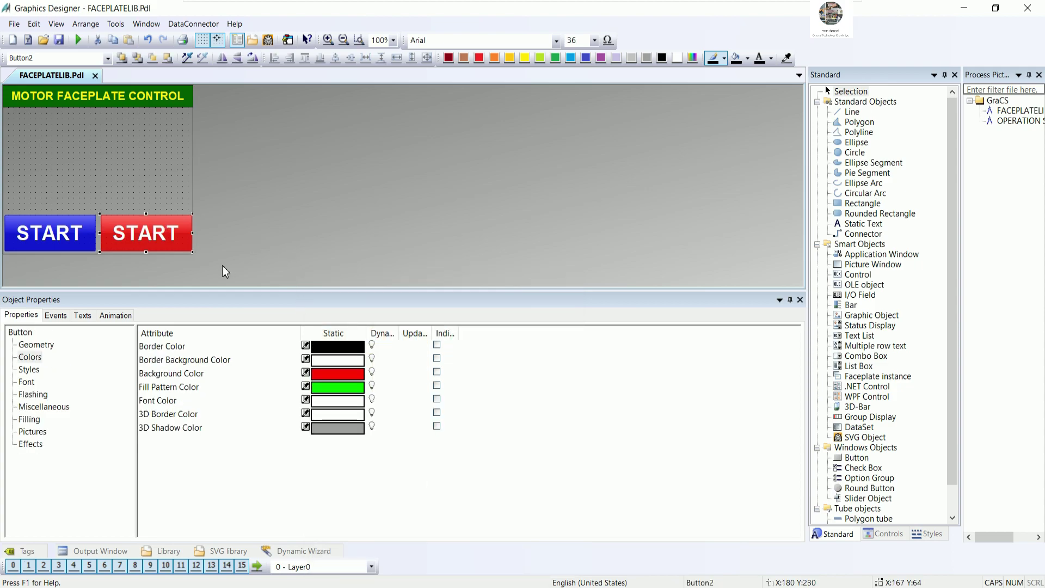
pyautogui.moveTo(103, 234); pyautogui.dragTo(104, 235)
pyautogui.click(30, 408)
pyautogui.click(40, 371)
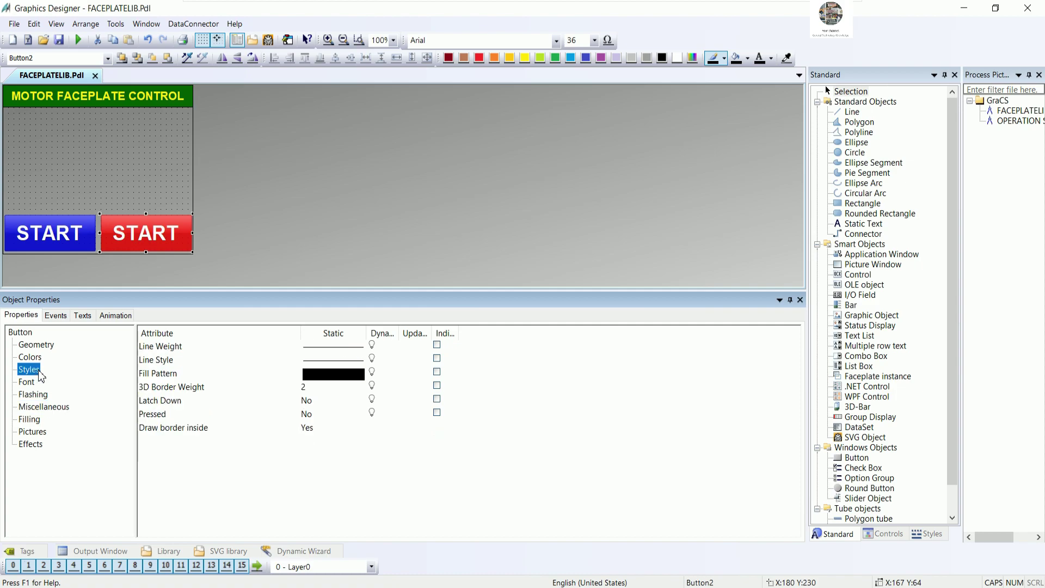
pyautogui.click(43, 355)
pyautogui.click(47, 346)
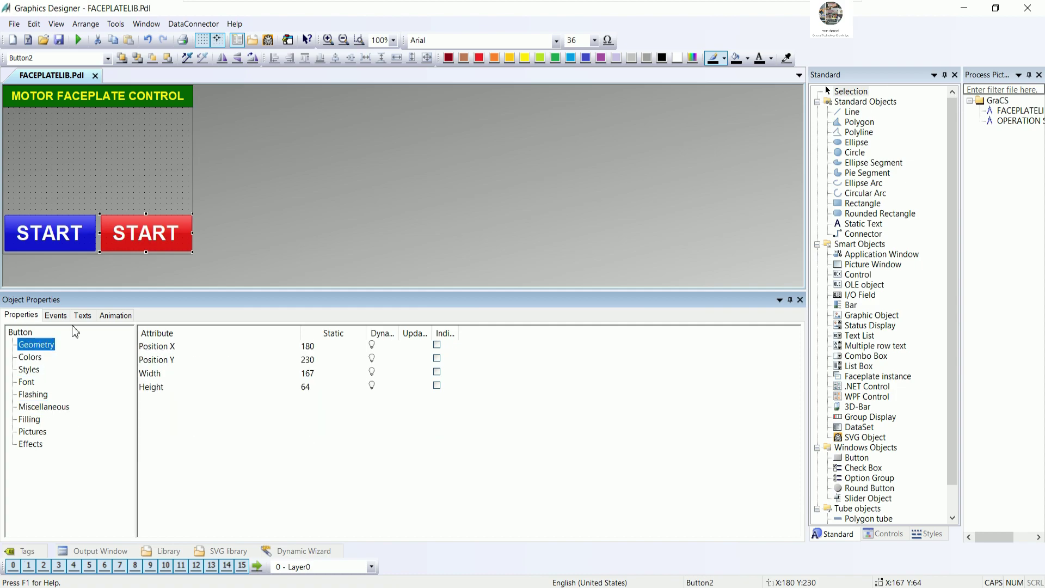
# Step: Change the red button's label to STOP
pyautogui.doubleClick(148, 234)
pyautogui.hotkey('ctrl', 'a')
pyautogui.write('ST')
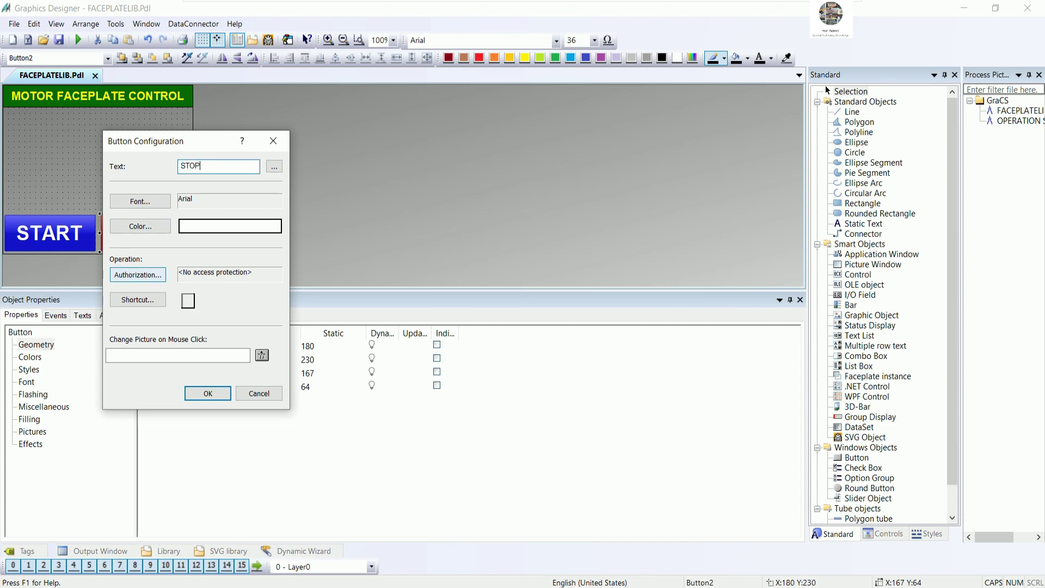
pyautogui.write('OP')
pyautogui.click(204, 393)
pyautogui.click(293, 253)
pyautogui.click(158, 240)
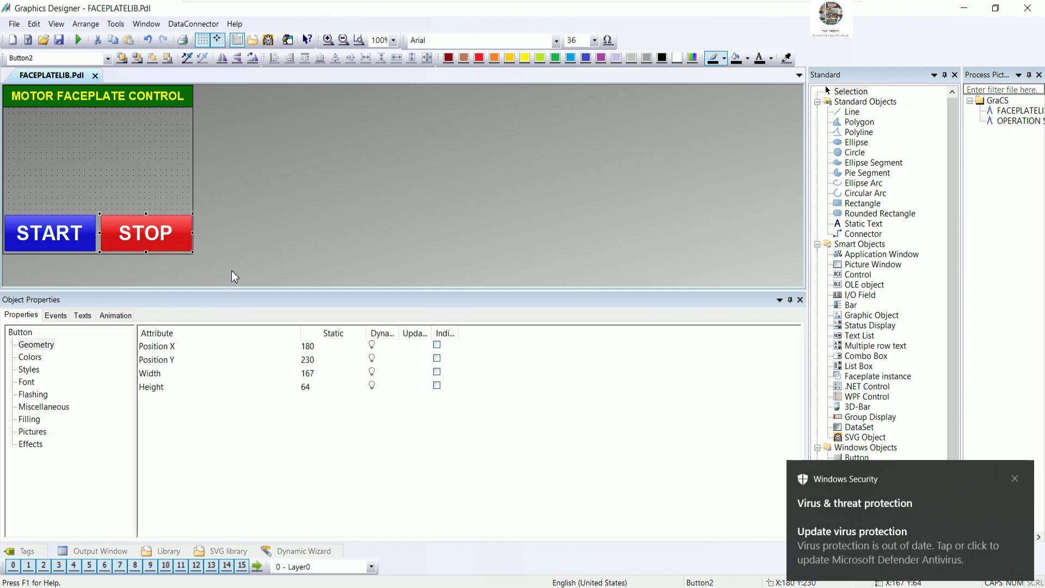
# Step: Dismiss the Windows Security notification and return to the faceplate picture
pyautogui.click(1015, 479)
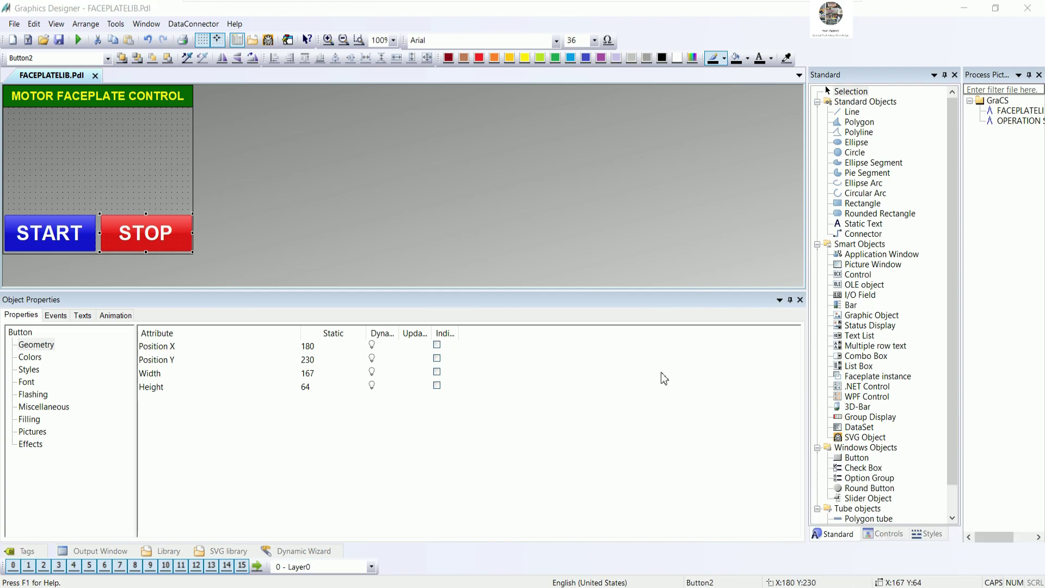
pyautogui.click(217, 240)
pyautogui.press('Tab')
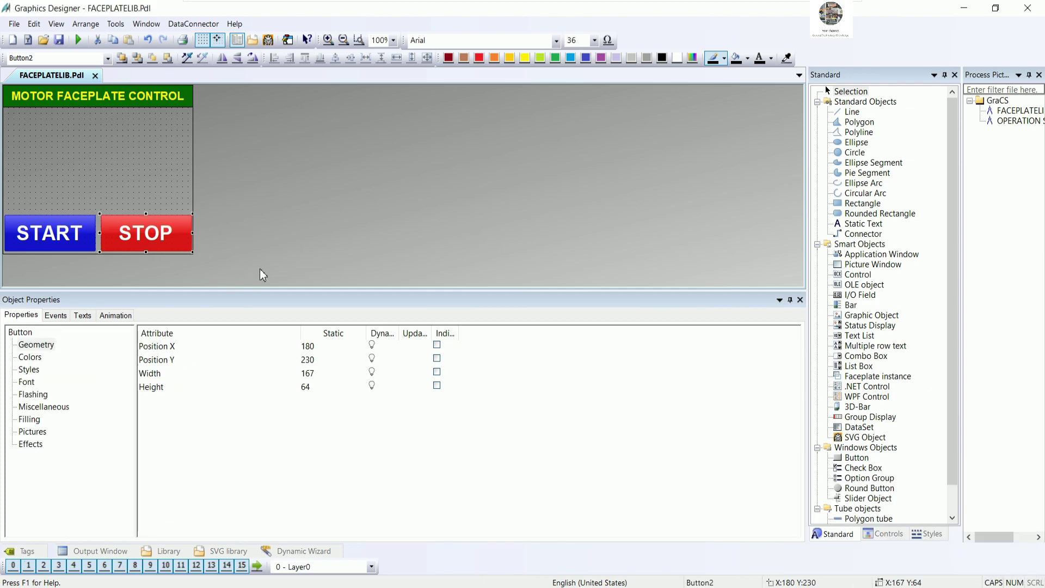
# Step: Nudge the STOP button to X position 179 and Y position 230
pyautogui.press('Down')
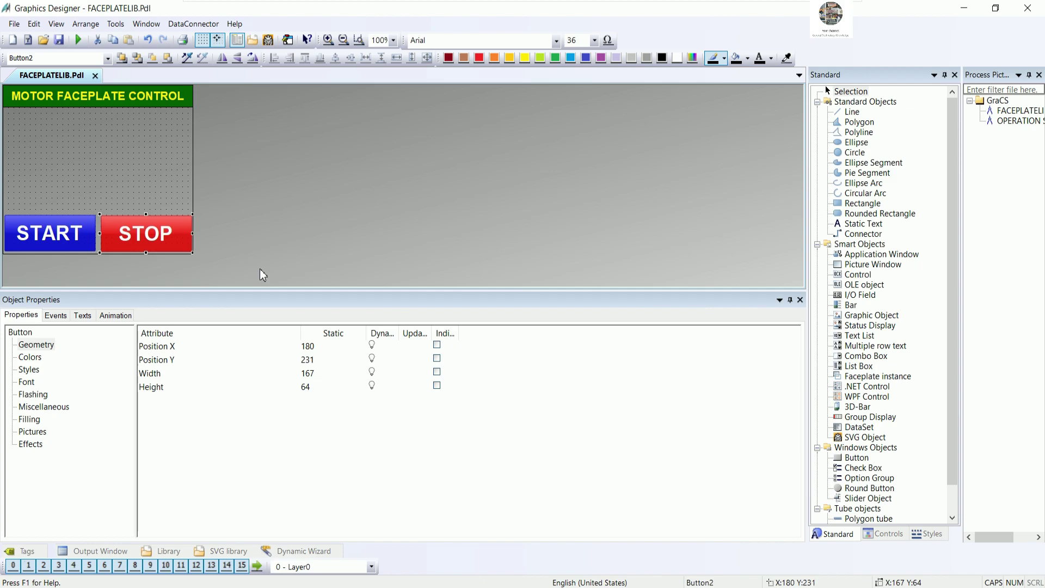
pyautogui.press('Up')
pyautogui.press('Left')
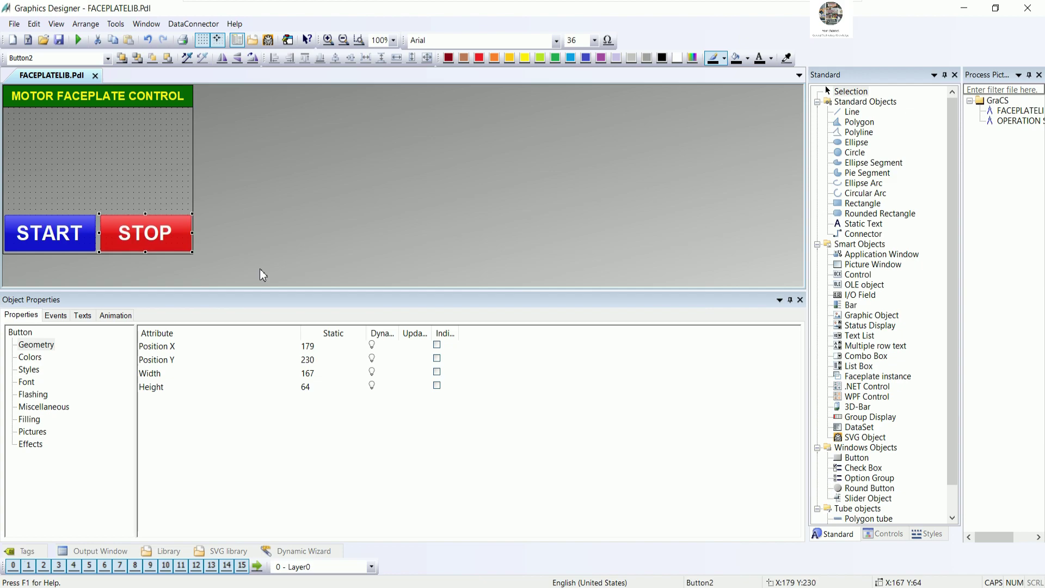
pyautogui.click(271, 208)
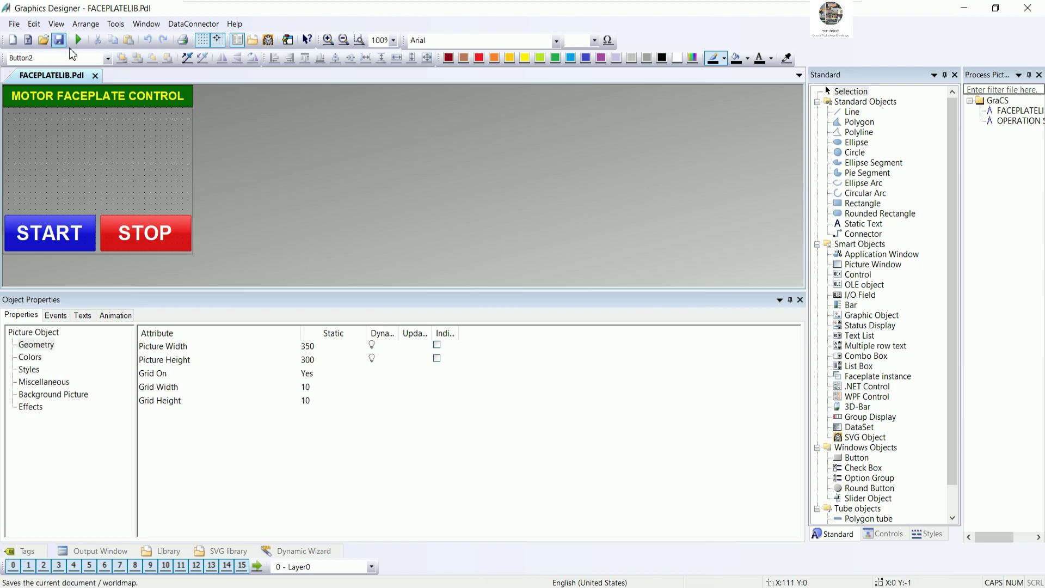
# Step: Insert a Siemens HMI Symbol Library control about 280 by 160 between the header and the buttons
pyautogui.click(889, 534)
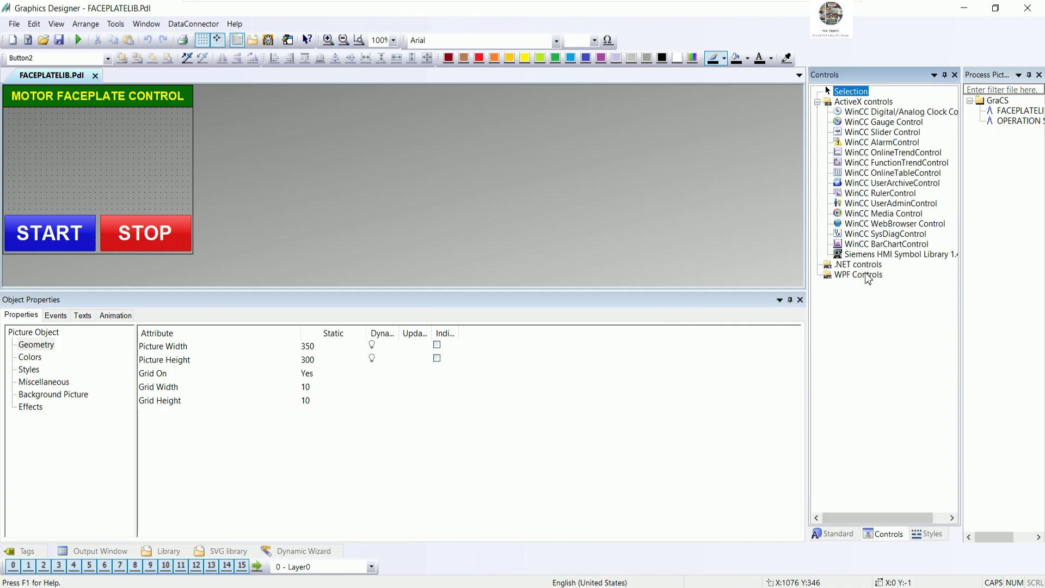
pyautogui.click(871, 254)
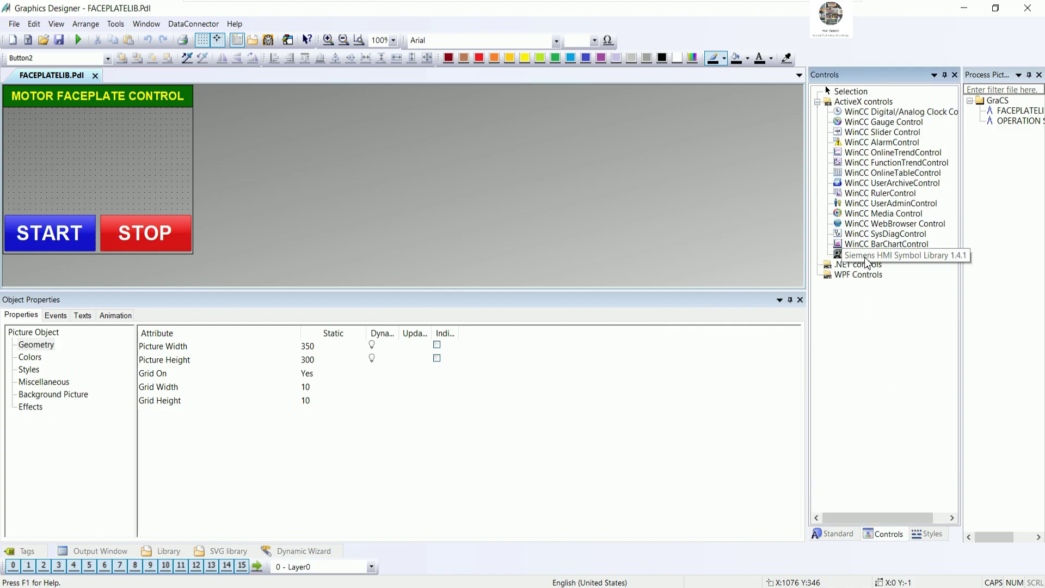
pyautogui.moveTo(26, 114); pyautogui.dragTo(177, 204)
# Step: Change the control's symbol to the gray motor at the end of the first row in the Motors category
pyautogui.doubleClick(122, 150)
pyautogui.moveTo(255, 23); pyautogui.dragTo(604, 70)
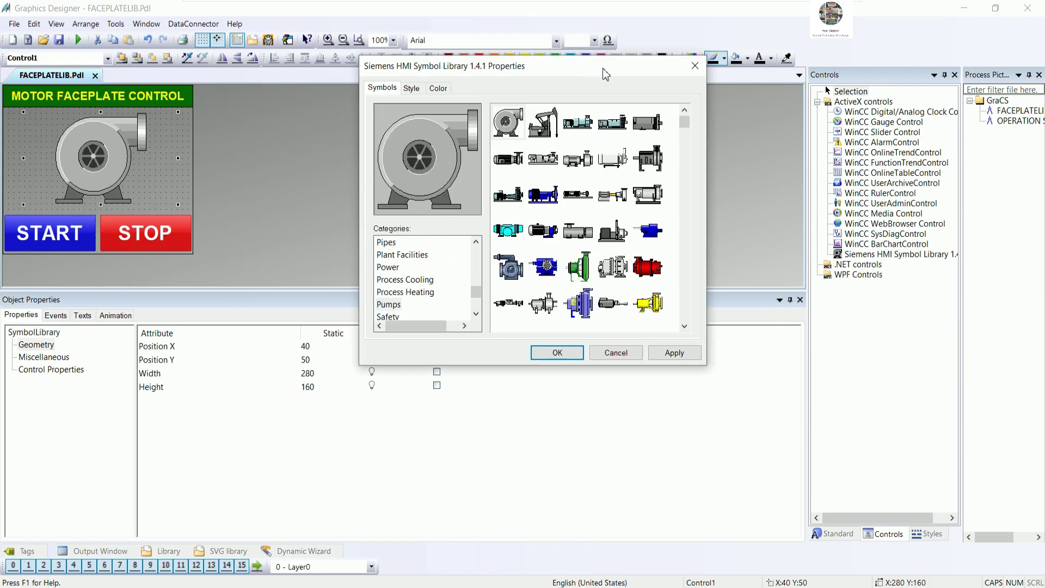
pyautogui.moveTo(476, 292)
pyautogui.mouseDown()
pyautogui.moveTo(477, 308)
pyautogui.moveTo(477, 283)
pyautogui.mouseUp()
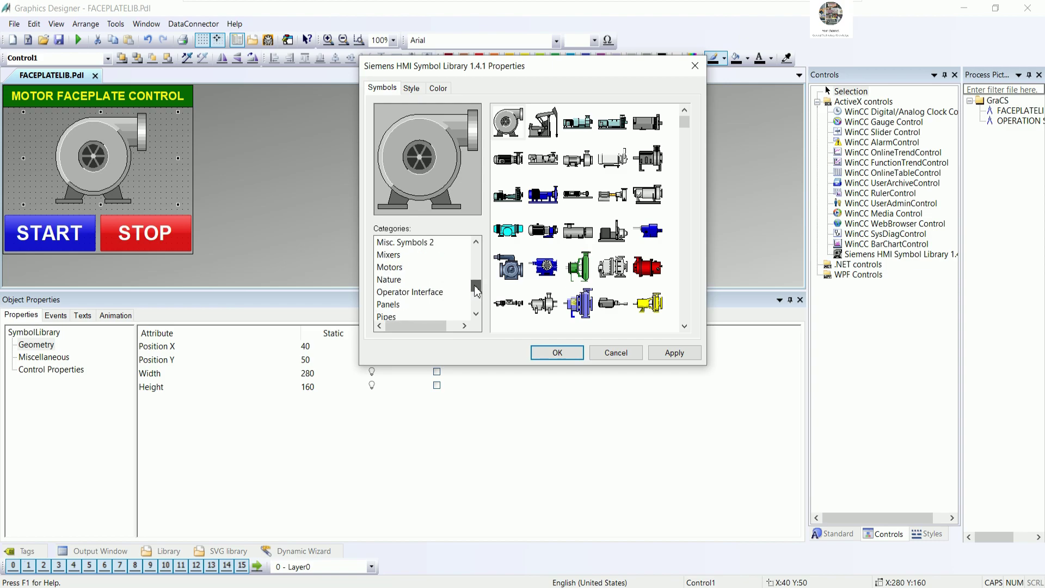
pyautogui.click(389, 268)
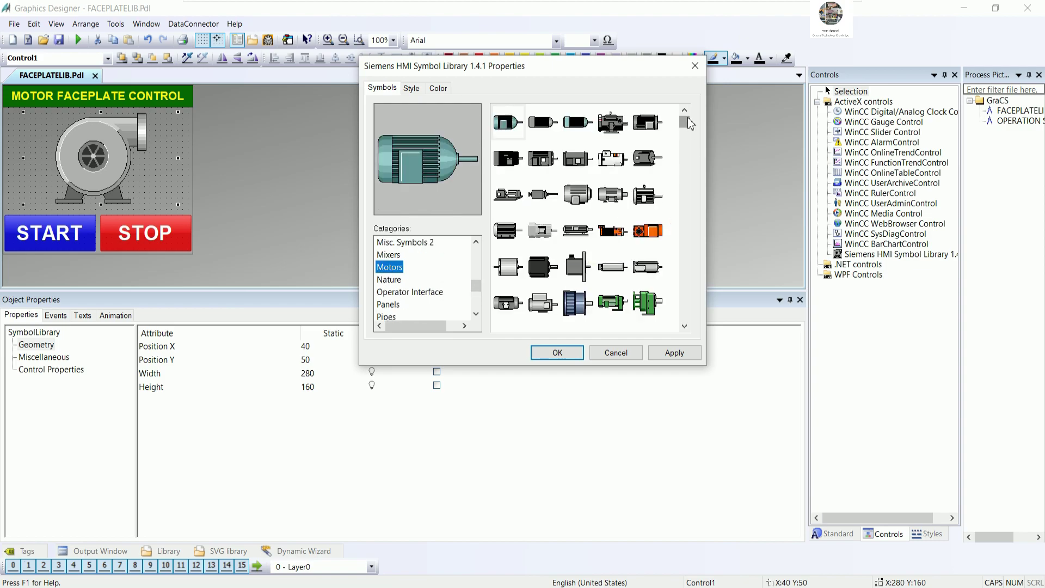
pyautogui.doubleClick(648, 123)
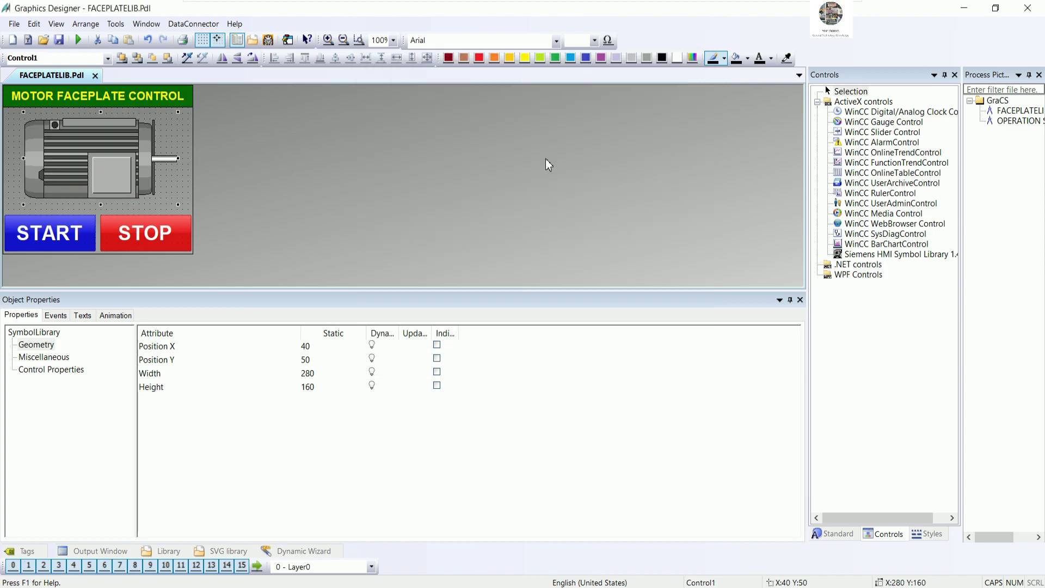
pyautogui.click(264, 185)
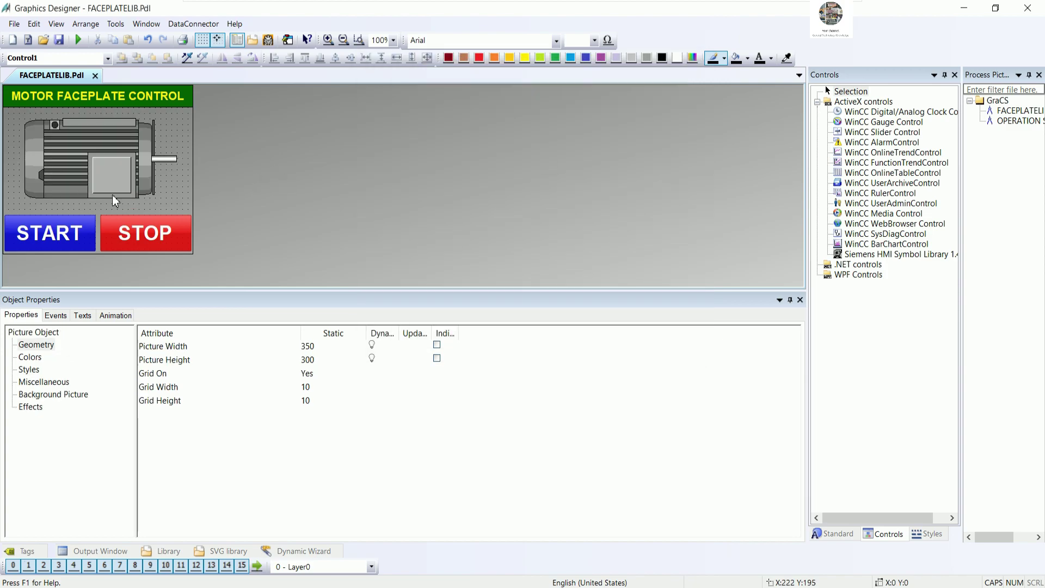
# Step: Widen the motor symbol on both sides toward the picture edges, starting it at X position 20
pyautogui.click(58, 176)
pyautogui.moveTo(25, 160); pyautogui.dragTo(15, 160)
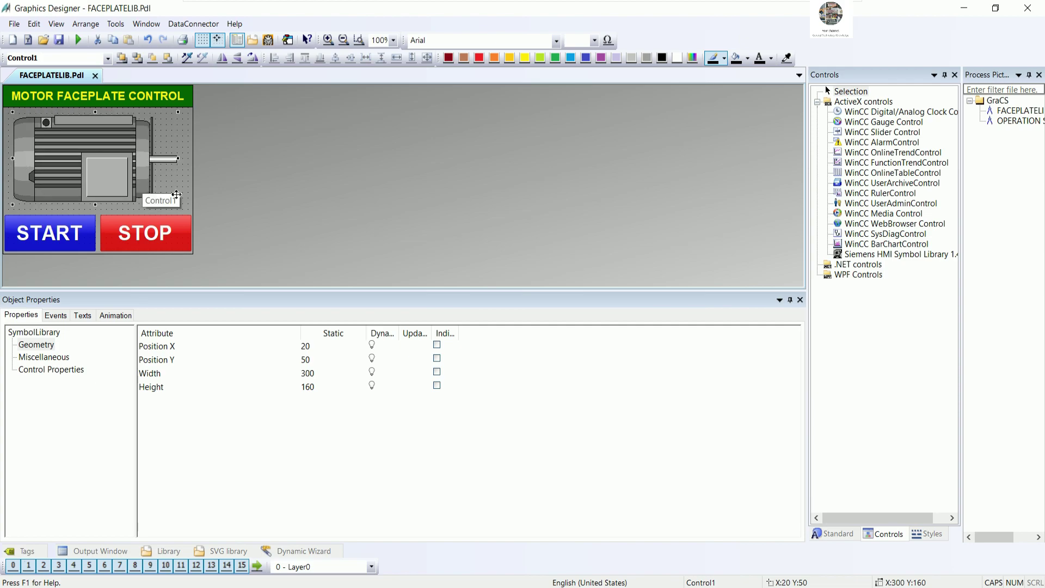
pyautogui.moveTo(178, 160); pyautogui.dragTo(187, 165)
pyautogui.click(248, 172)
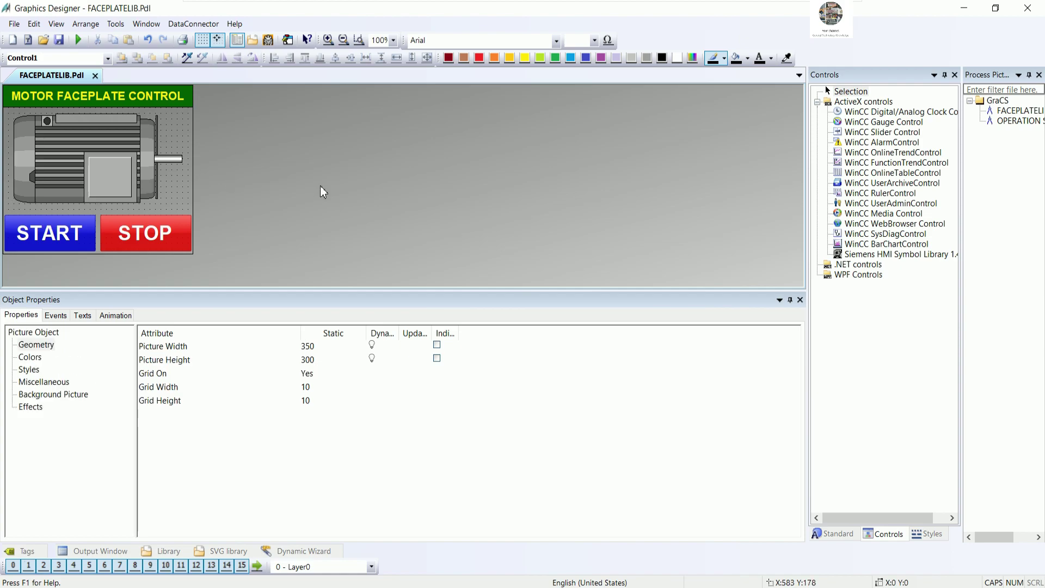
# Step: Draw a rectangle about 100 by 90 over the motor's terminal box, at X 150 and Y 120
pyautogui.click(876, 536)
pyautogui.click(848, 536)
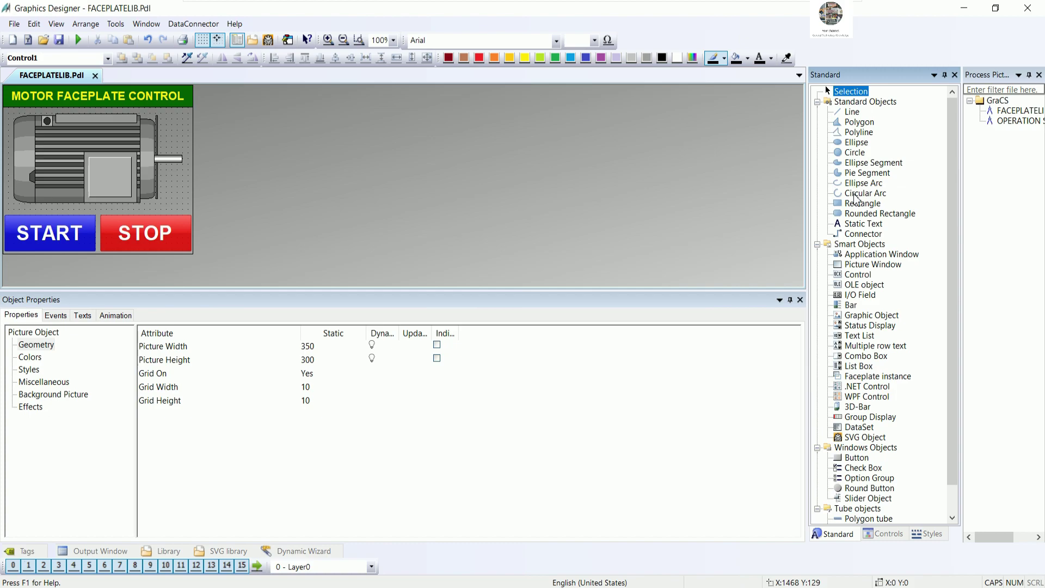
pyautogui.click(841, 204)
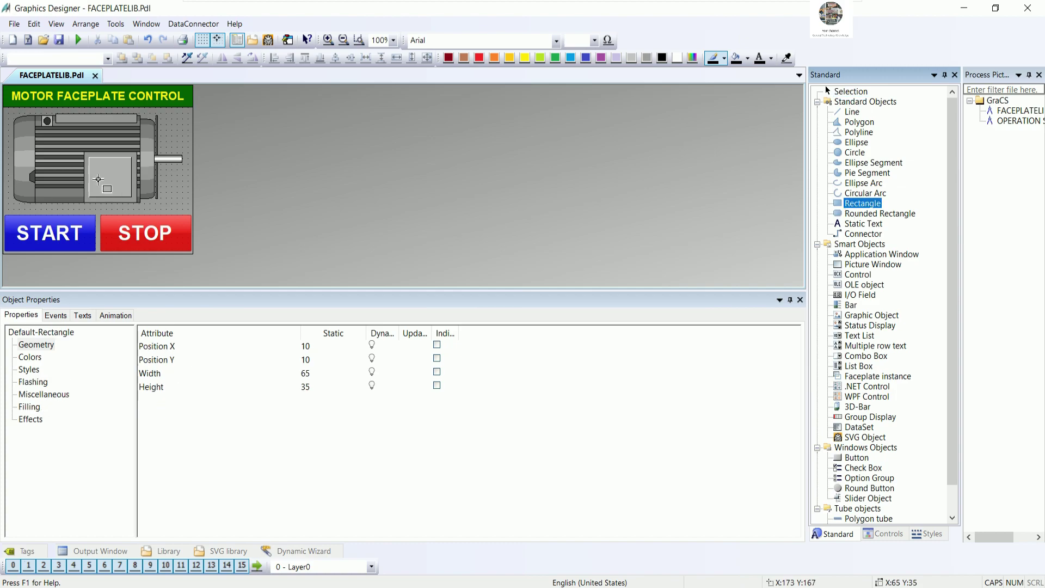
pyautogui.moveTo(84, 152); pyautogui.dragTo(140, 205)
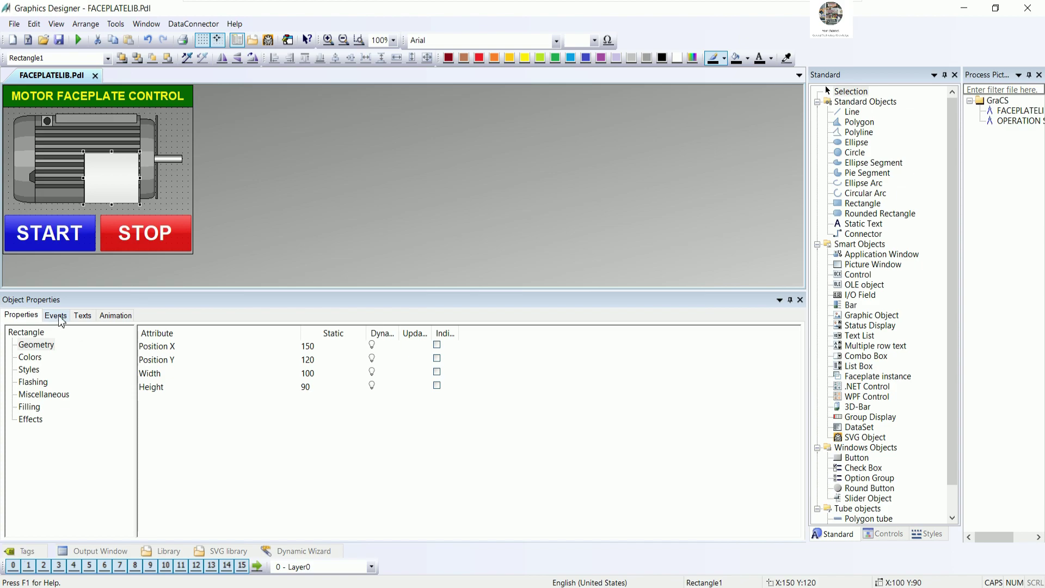
# Step: Set the rectangle's Global Color Scheme effect to No
pyautogui.click(30, 357)
pyautogui.click(32, 419)
pyautogui.doubleClick(307, 360)
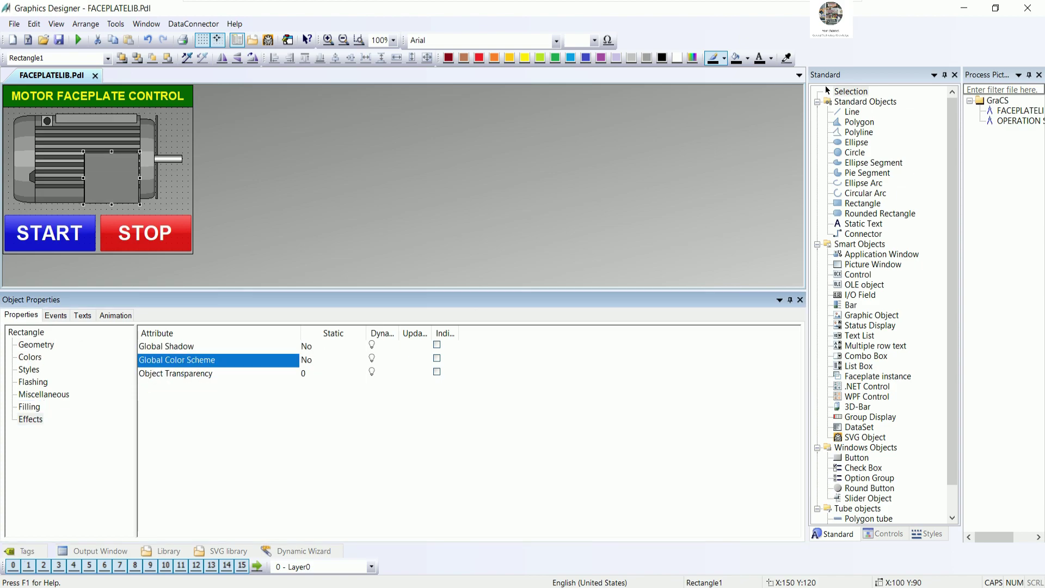
# Step: Fill the rectangle over the terminal box with red and save the picture
pyautogui.click(480, 58)
pyautogui.click(462, 92)
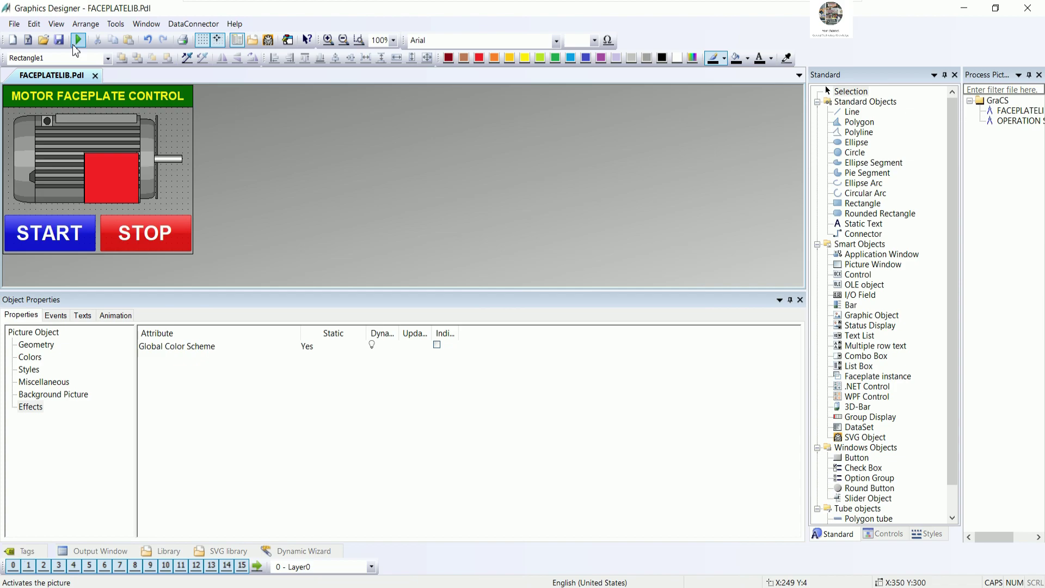
pyautogui.click(59, 40)
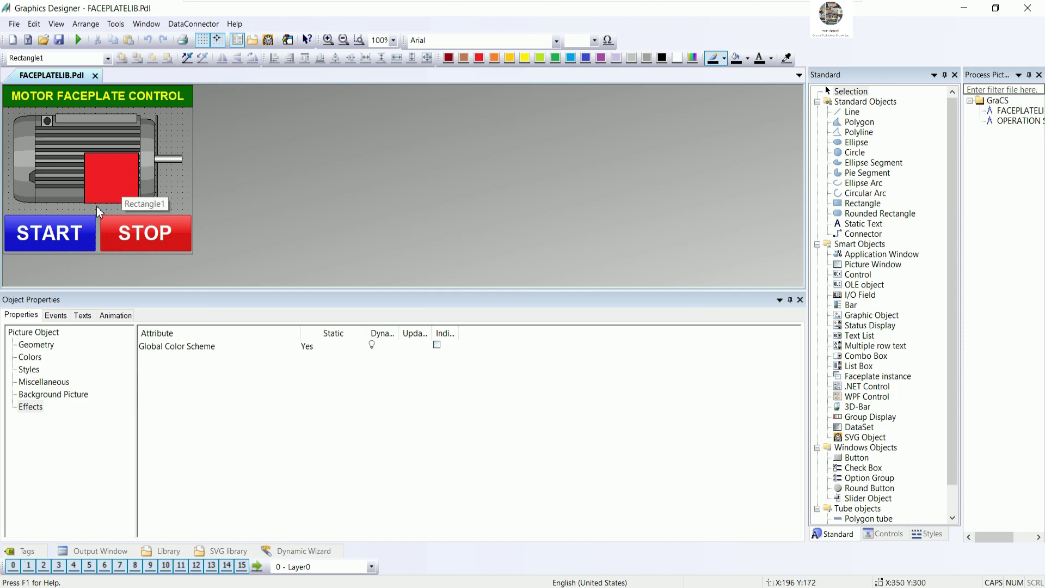
# Step: Start a direct connection on the START button's Press Left mouse event, with constant 1 as source and a tag as target
pyautogui.click(49, 239)
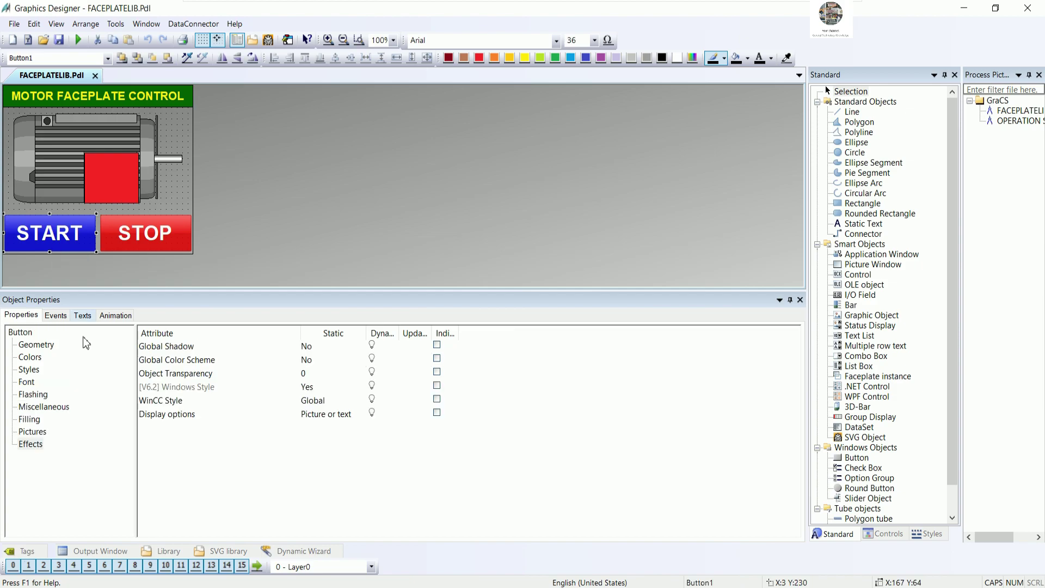
pyautogui.click(56, 315)
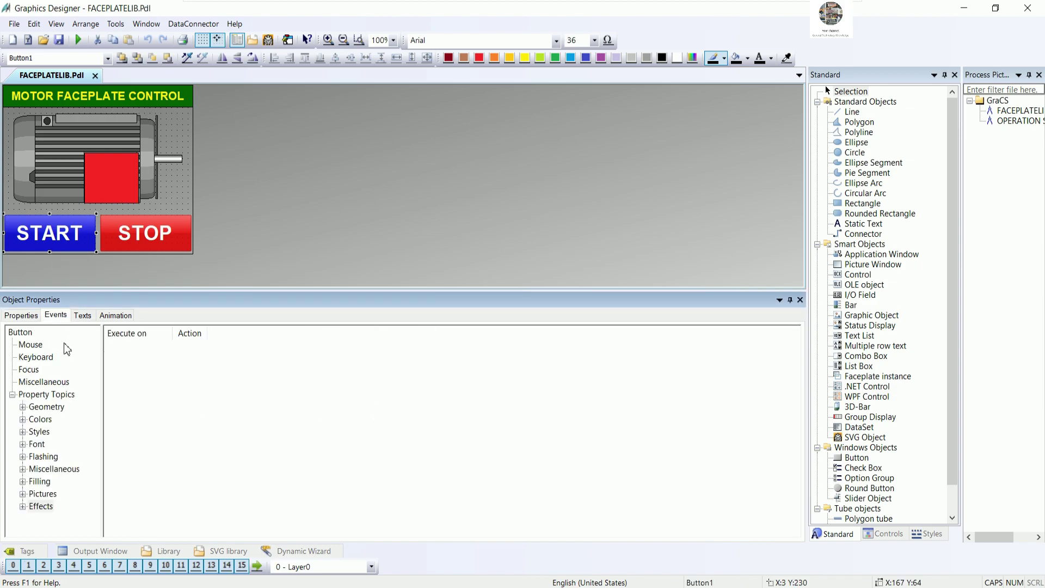
pyautogui.click(33, 348)
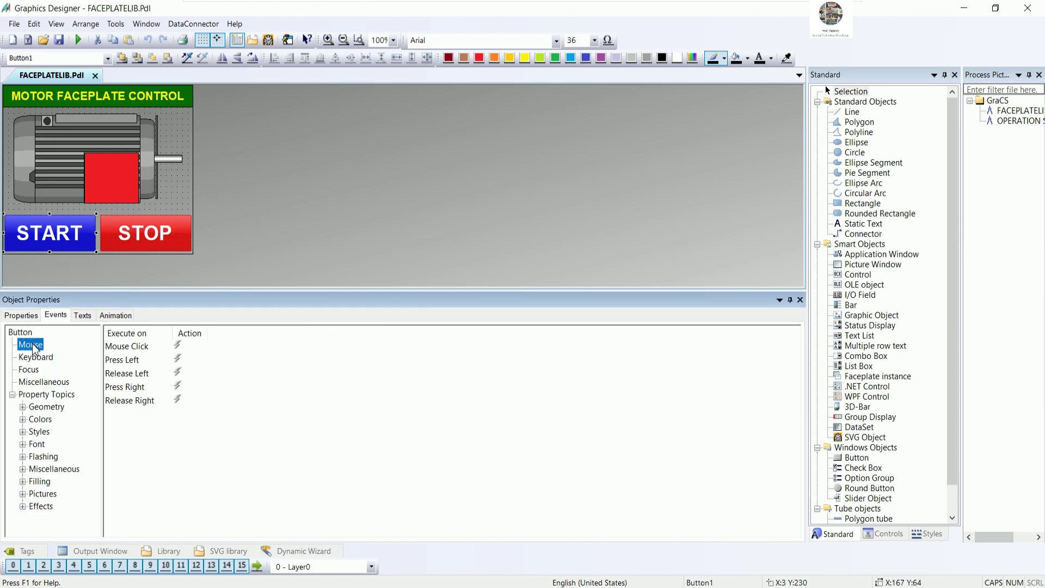
pyautogui.rightClick(179, 360)
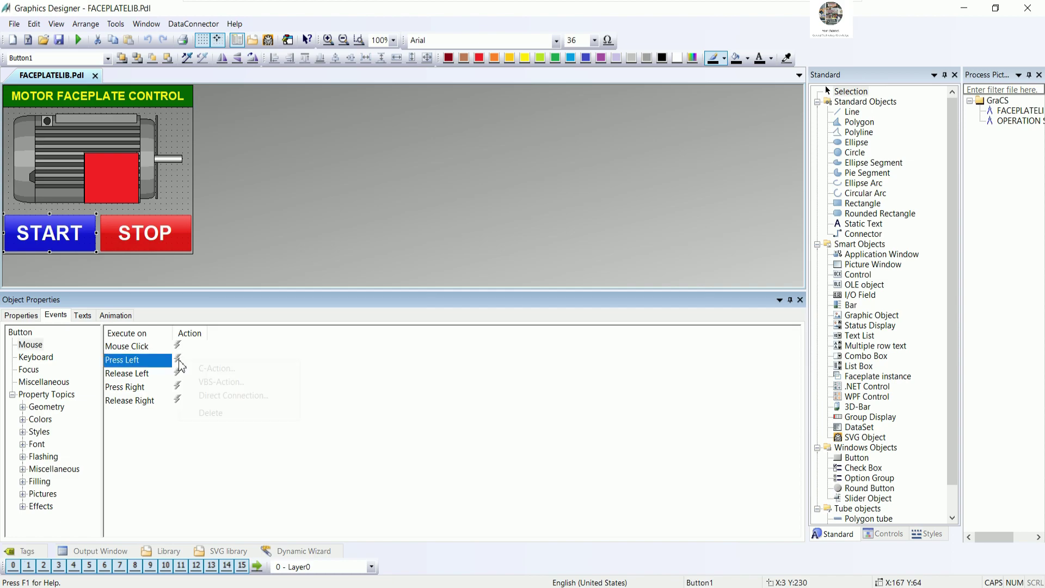
pyautogui.click(232, 396)
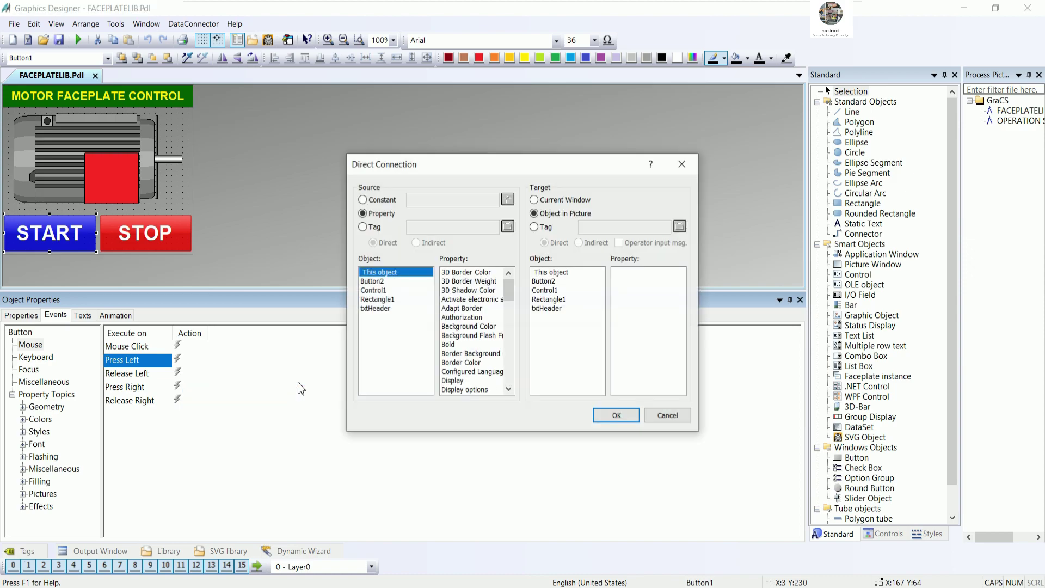
pyautogui.click(377, 200)
pyautogui.write('1')
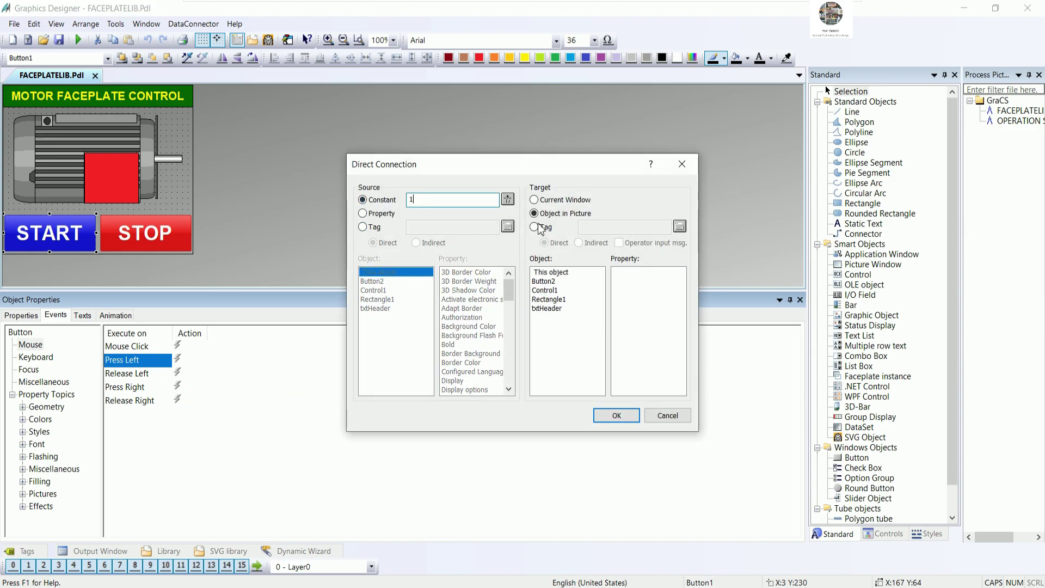
pyautogui.click(546, 229)
pyautogui.click(679, 227)
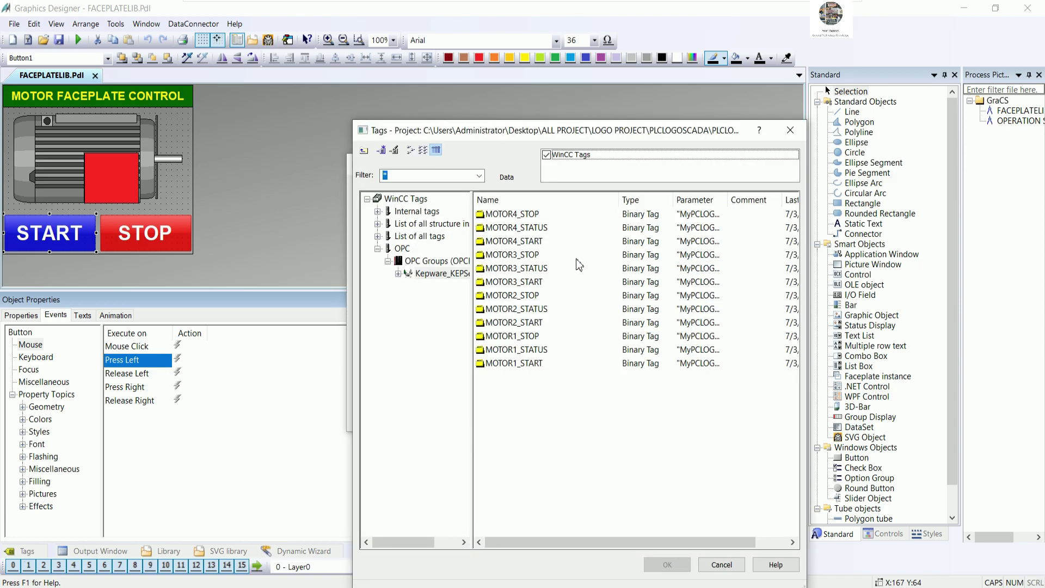
pyautogui.click(524, 349)
pyautogui.doubleClick(524, 348)
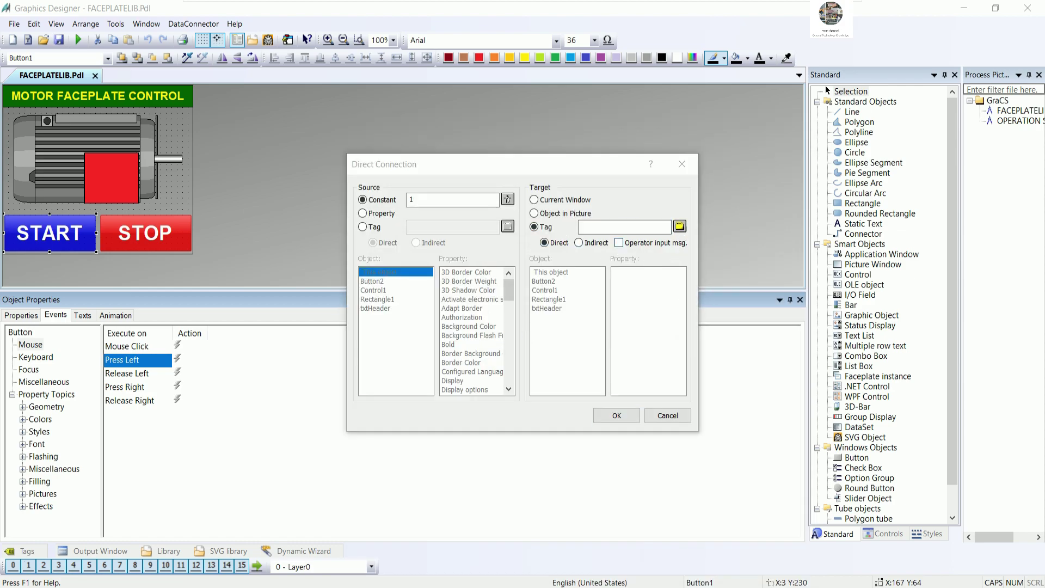
# Step: Assign MOTOR1_START as the target tag and remove its MOTOR1 prefix, leaving _START
pyautogui.click(679, 226)
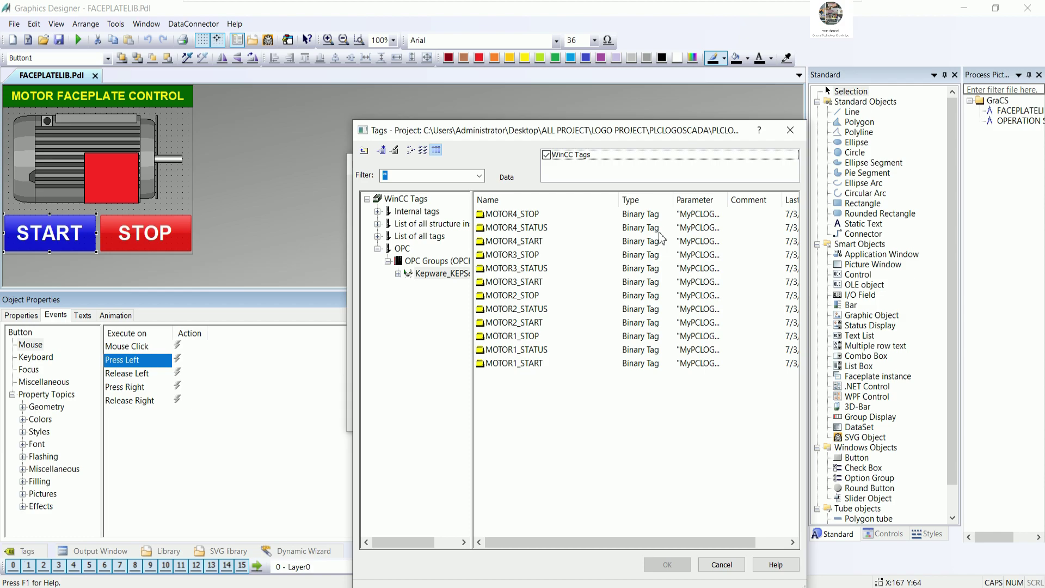
pyautogui.click(516, 368)
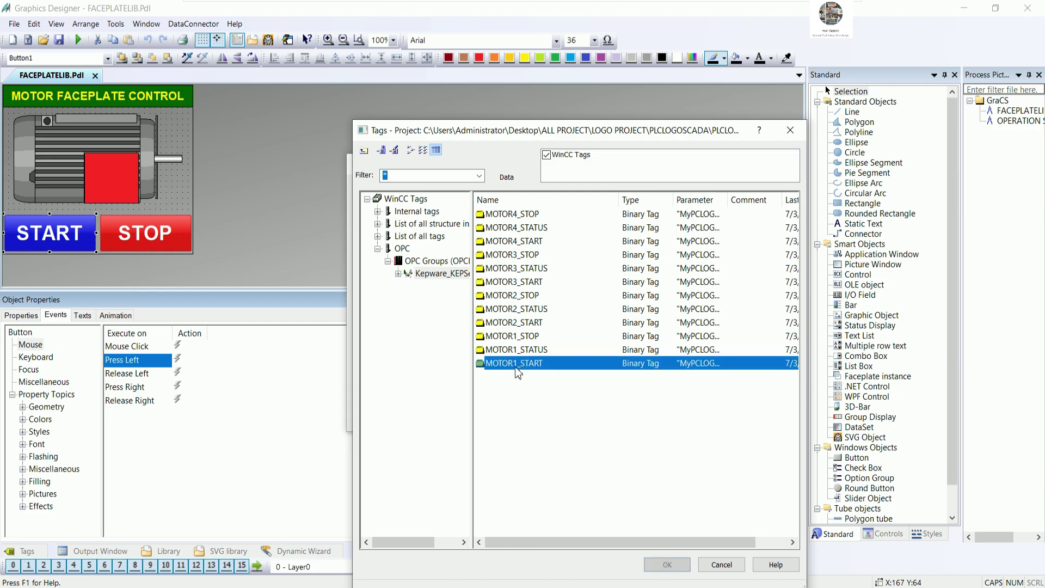
pyautogui.doubleClick(516, 365)
pyautogui.moveTo(610, 226); pyautogui.dragTo(574, 224)
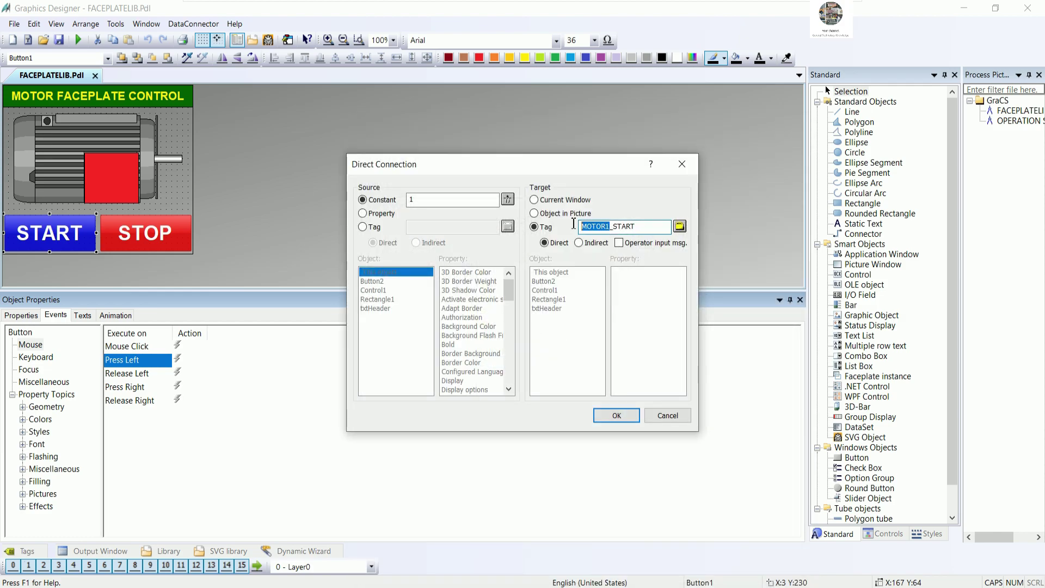
pyautogui.press('BackSpace')
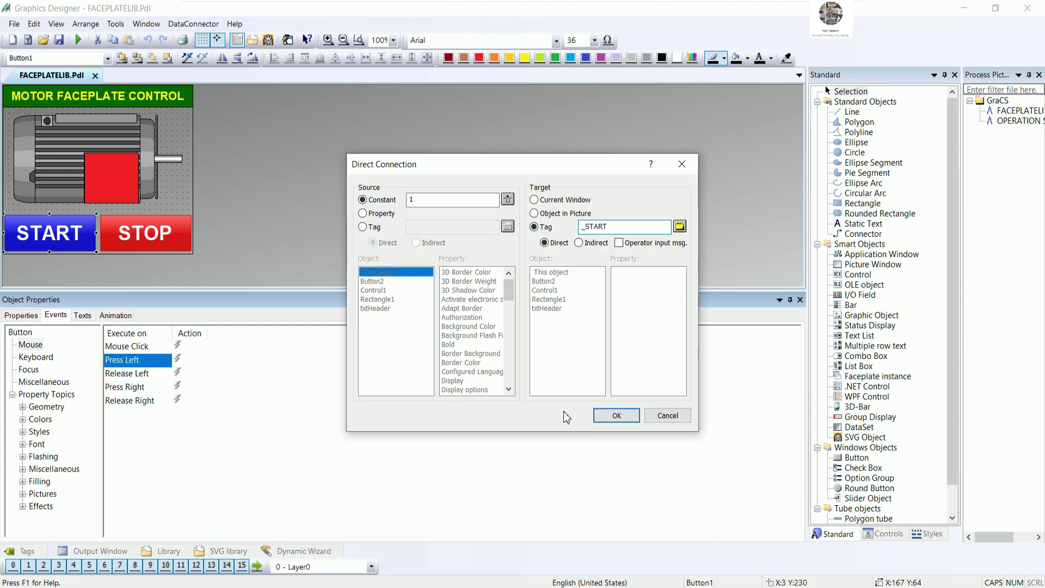
# Step: Copy the _START tag name and confirm the Press Left direct connection
pyautogui.moveTo(608, 227); pyautogui.dragTo(566, 232)
pyautogui.hotkey('ctrl', 'c')
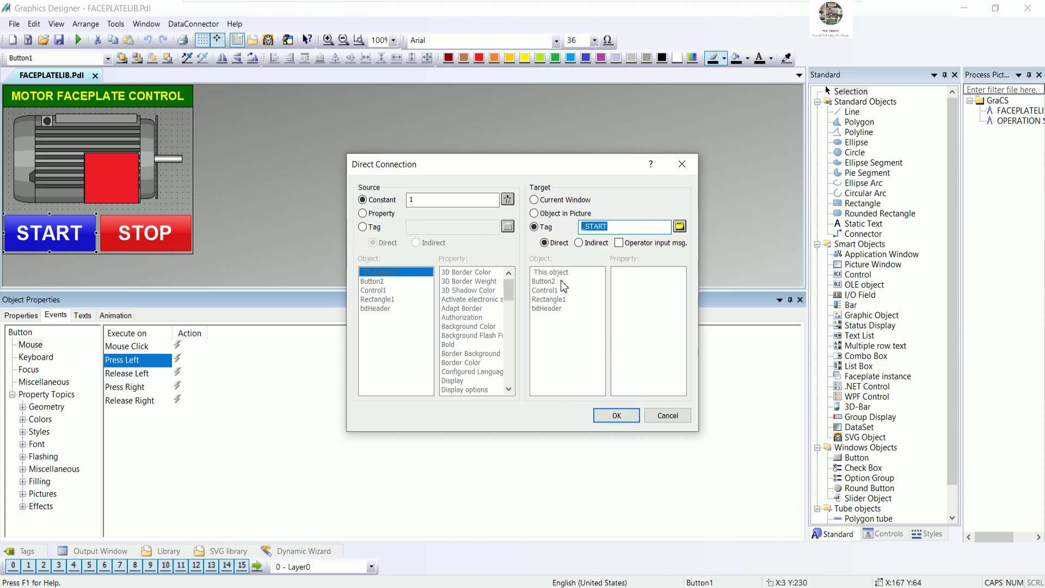
pyautogui.click(615, 414)
# Step: Add a direct connection to the START button's Release Left event, writing constant 0 to the _START tag
pyautogui.rightClick(177, 372)
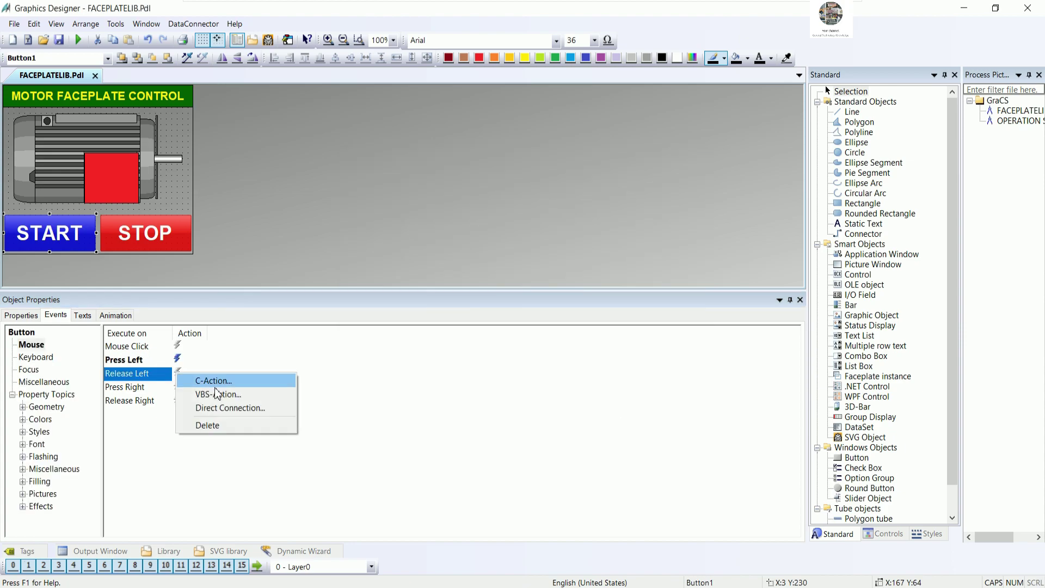
pyautogui.click(222, 408)
pyautogui.click(397, 200)
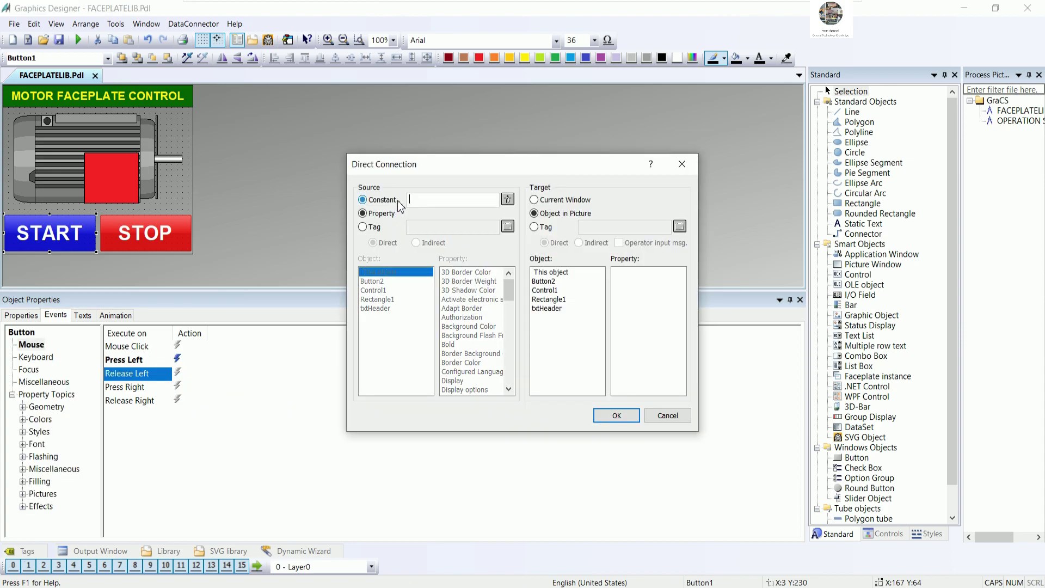
pyautogui.write('0')
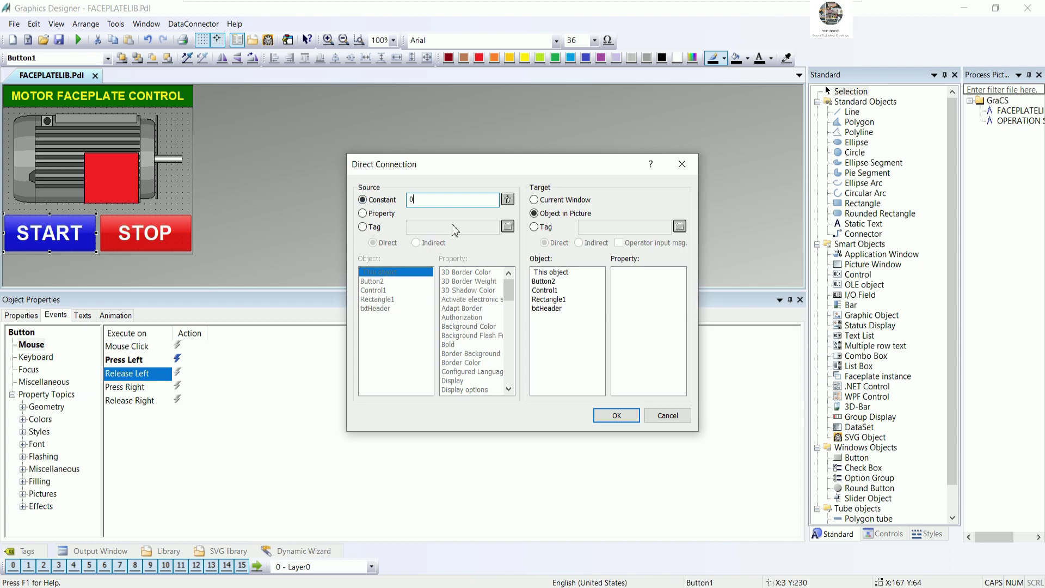
pyautogui.click(544, 228)
pyautogui.hotkey('ctrl', 'v')
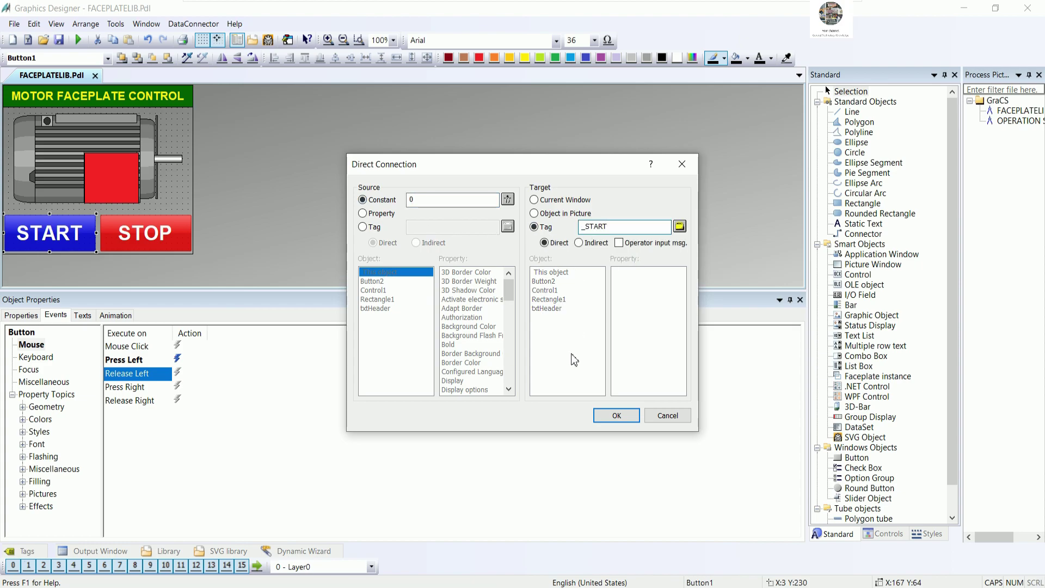
pyautogui.click(609, 418)
# Step: Start a direct connection on the STOP button's Press Left mouse event, with constant 1 as source and a tag as target
pyautogui.click(157, 242)
pyautogui.click(30, 345)
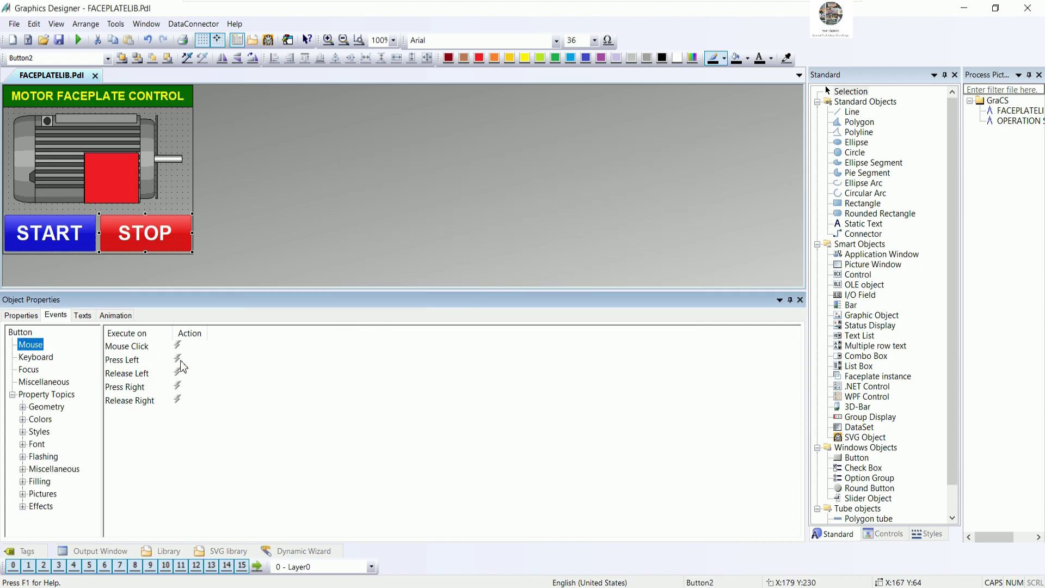
pyautogui.rightClick(181, 360)
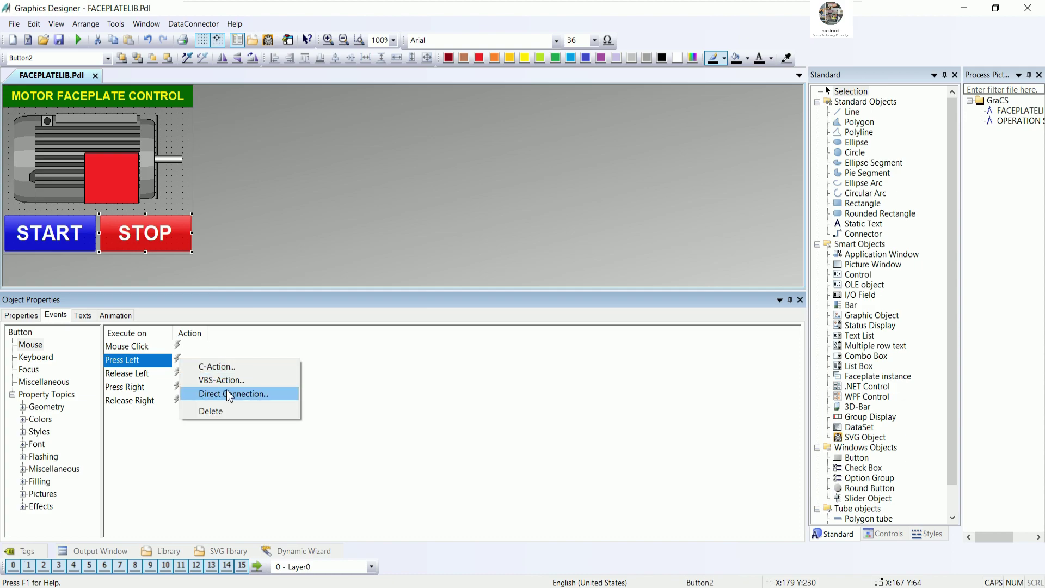
pyautogui.click(229, 394)
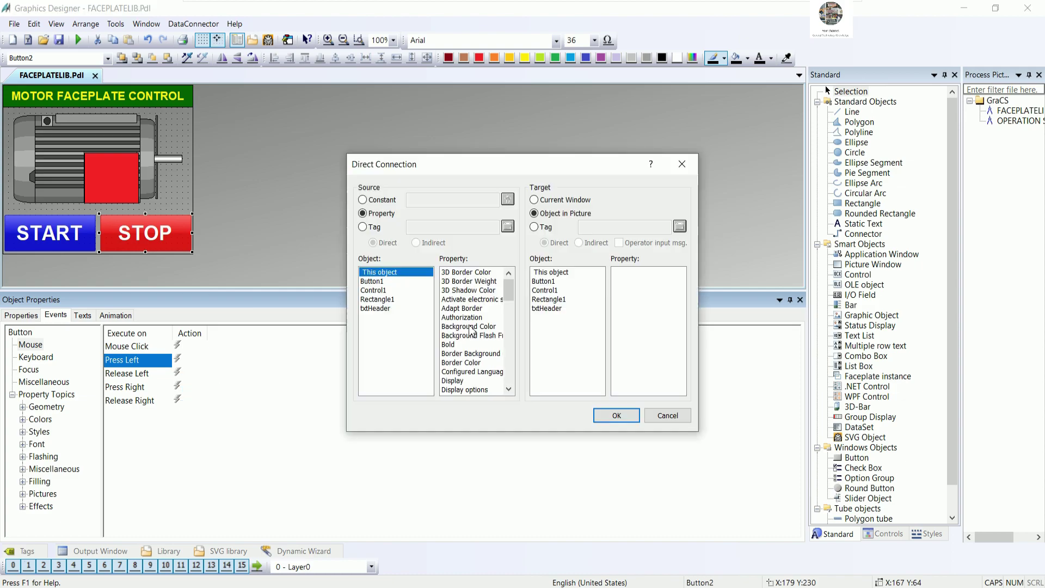
pyautogui.click(395, 204)
pyautogui.write('1')
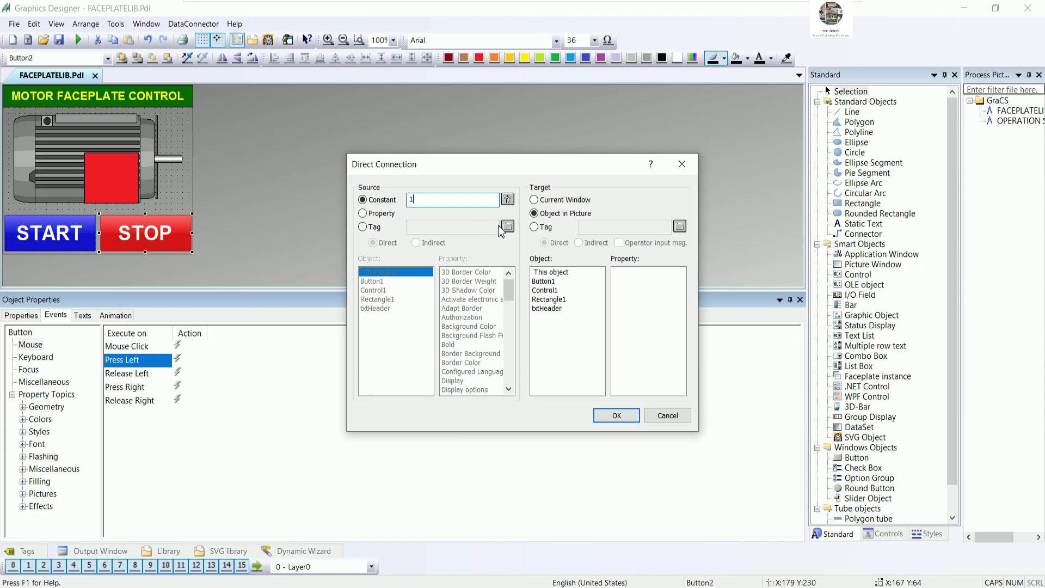
pyautogui.click(534, 227)
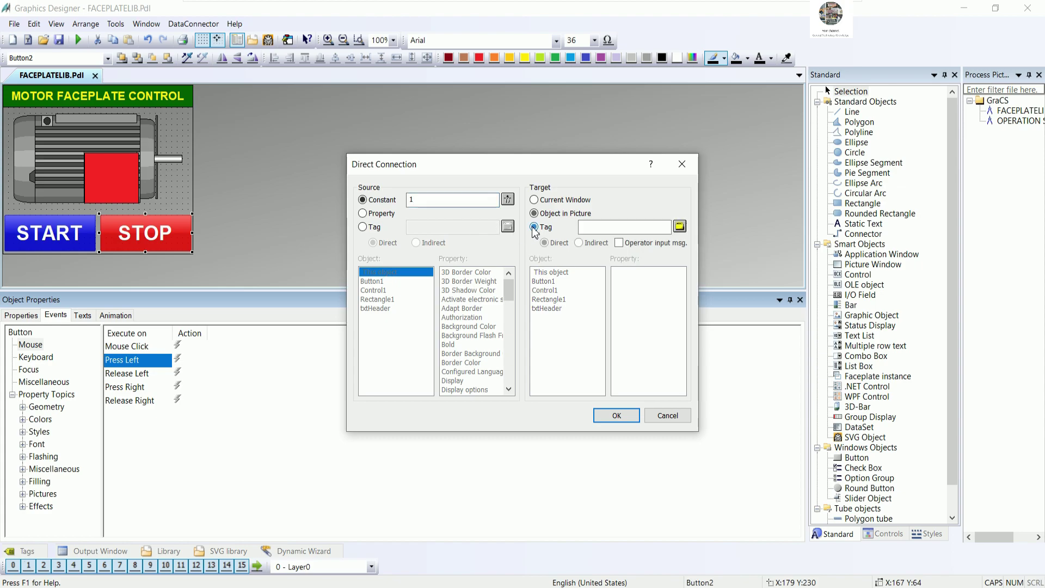
# Step: Assign MOTOR2_STOP as the target tag, strip its MOTOR2 prefix to leave _STOP, and confirm the connection
pyautogui.click(680, 226)
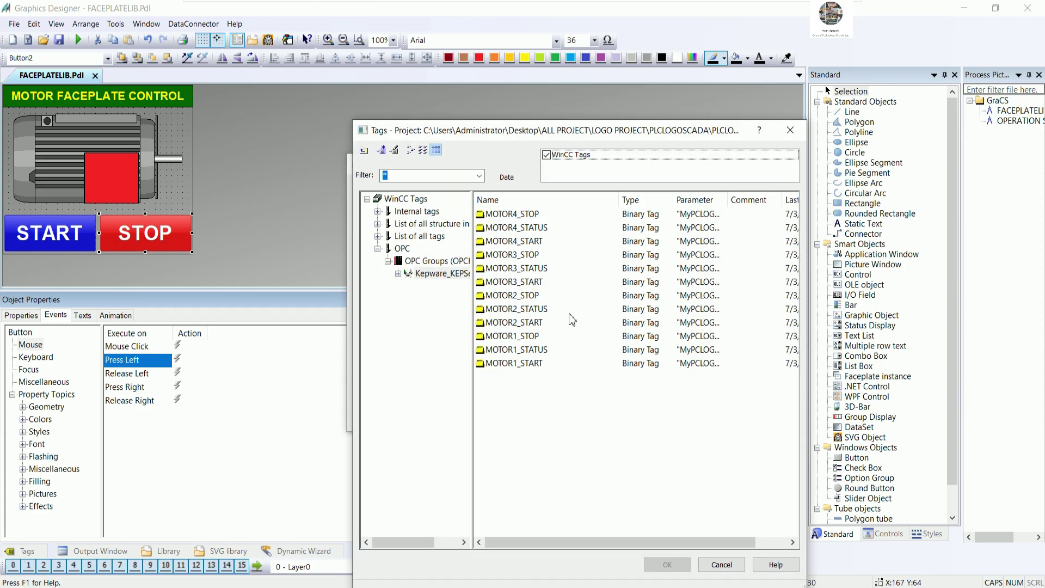
pyautogui.doubleClick(532, 297)
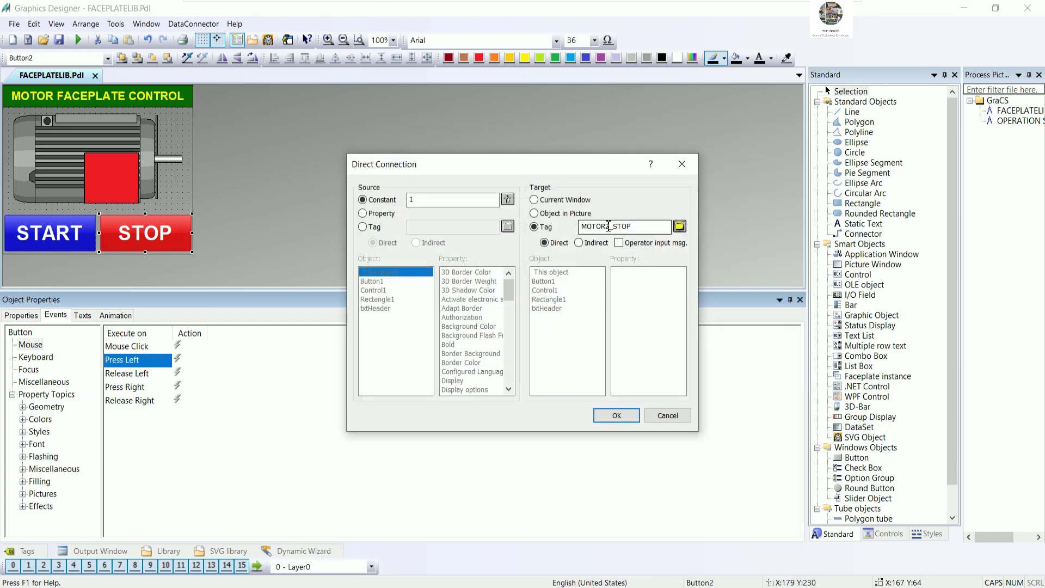
pyautogui.moveTo(609, 226); pyautogui.dragTo(550, 267)
pyautogui.press('Delete')
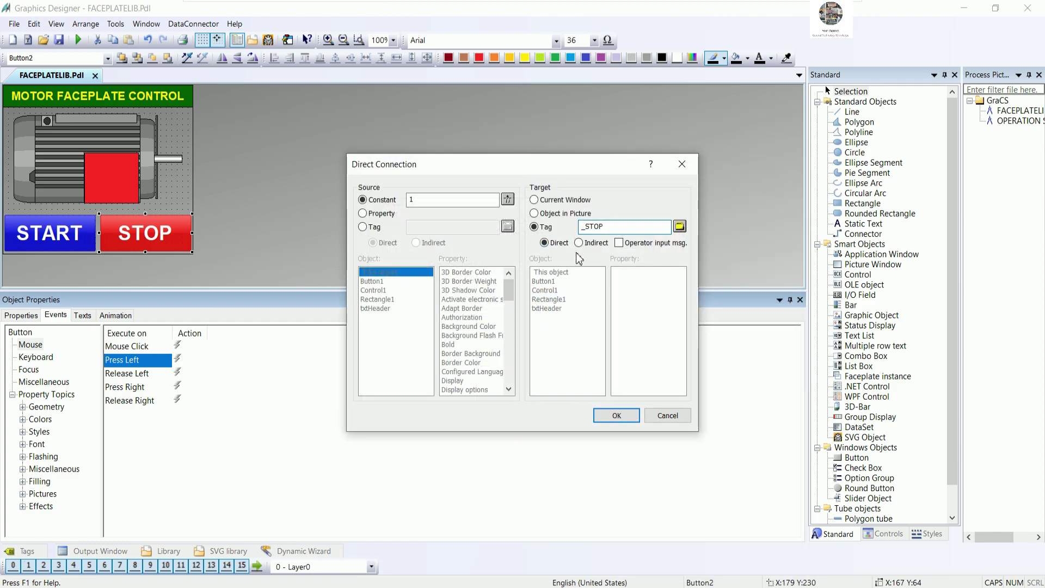
pyautogui.hotkey('shift', 'End')
pyautogui.click(607, 416)
# Step: Add a direct connection to the STOP button's Release Left event, writing constant 0 to the _STOP tag
pyautogui.rightClick(178, 374)
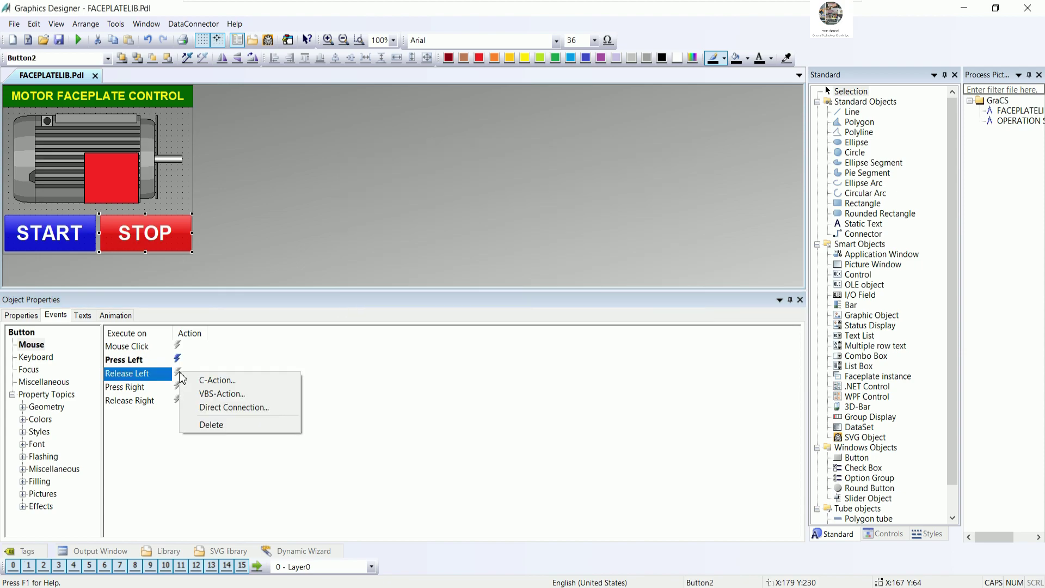
pyautogui.click(240, 413)
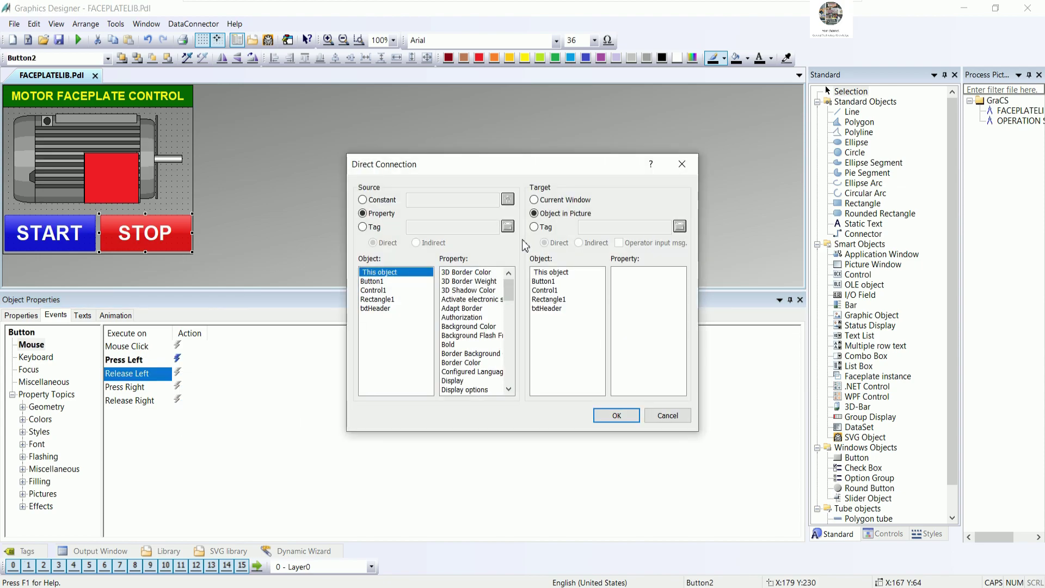
pyautogui.click(383, 202)
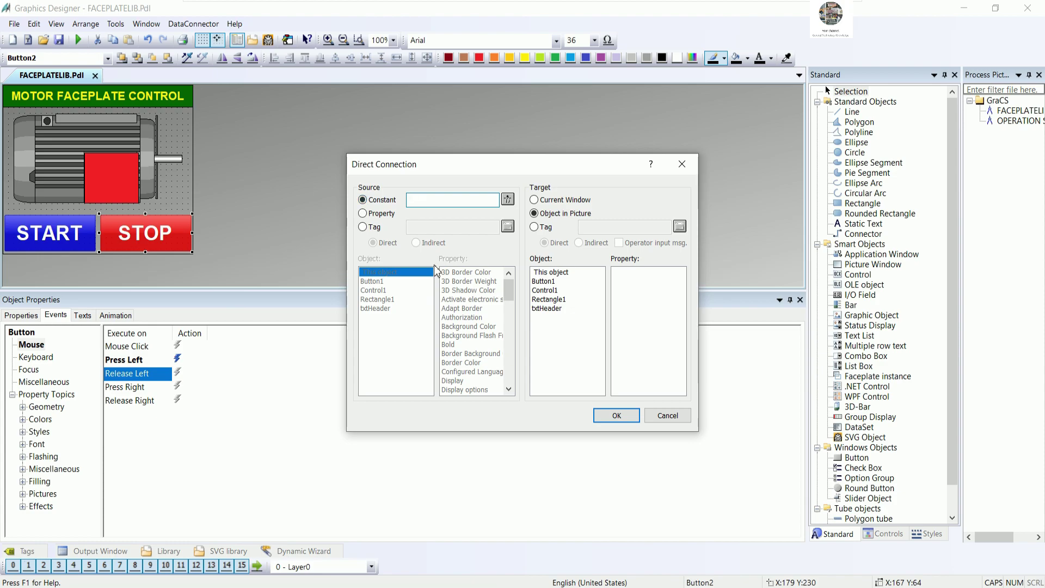
pyautogui.click(544, 227)
pyautogui.write('_STOP')
pyautogui.click(616, 415)
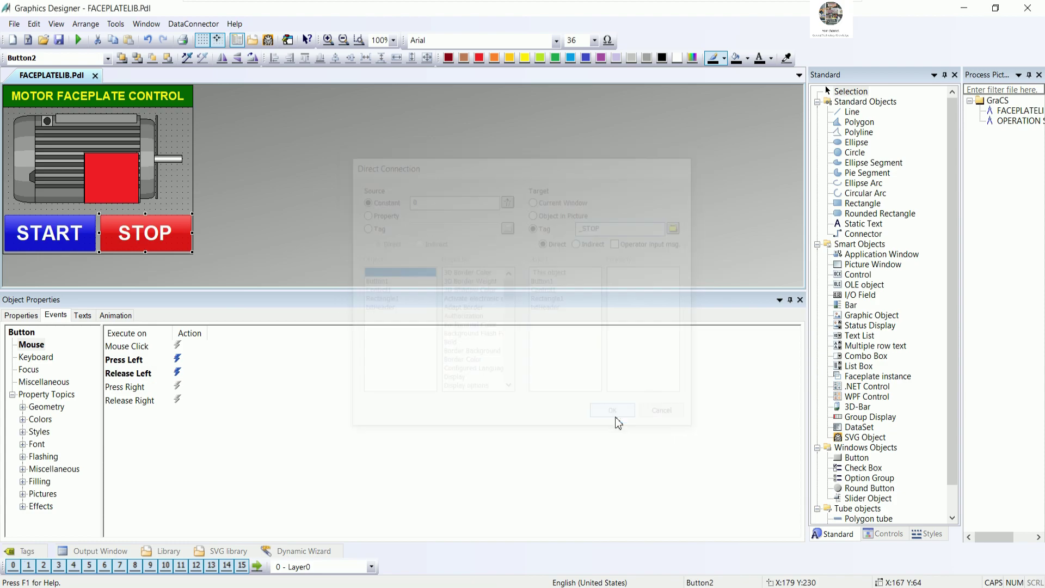
# Step: Open a dynamic dialog for the red rectangle's background color, using Boolean data type with green for Yes / TRUE
pyautogui.click(133, 191)
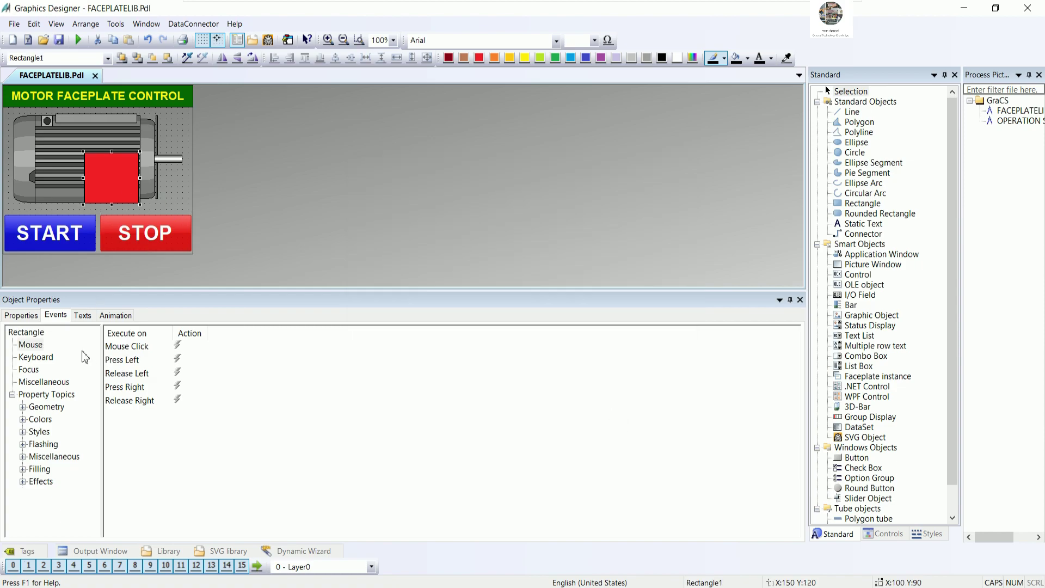
pyautogui.click(23, 316)
pyautogui.click(30, 359)
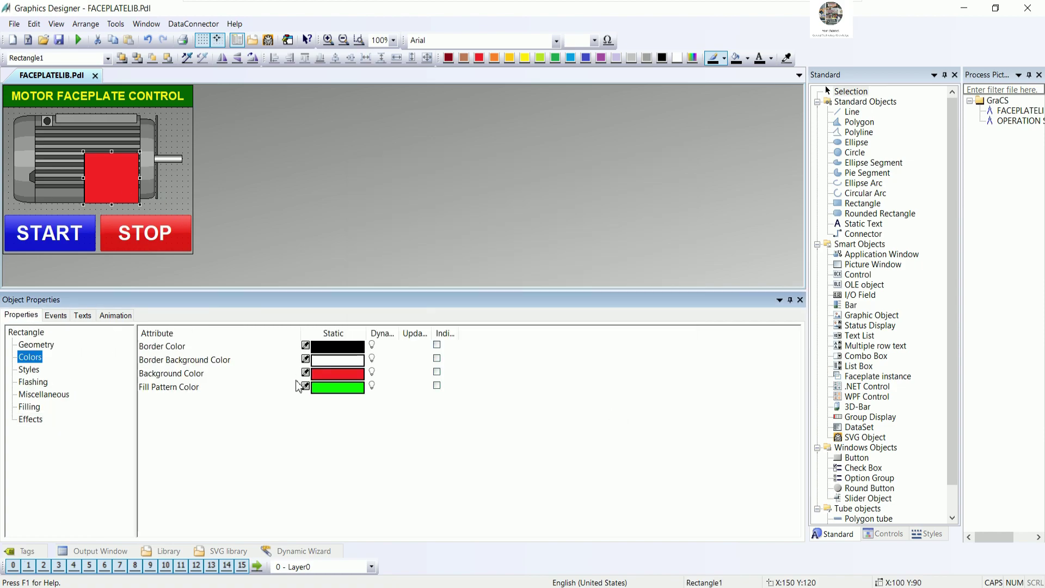
pyautogui.rightClick(373, 374)
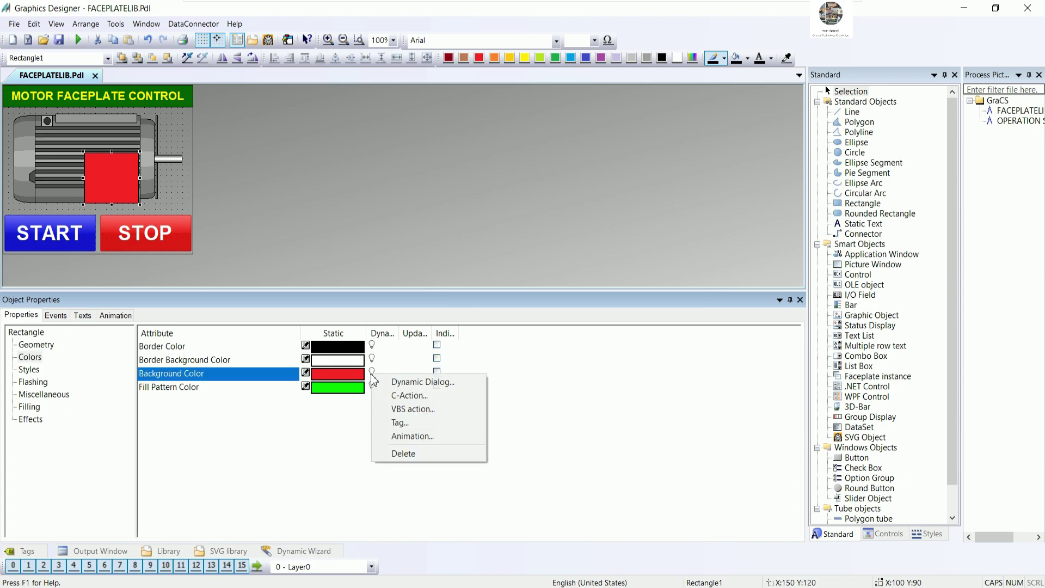
pyautogui.click(416, 380)
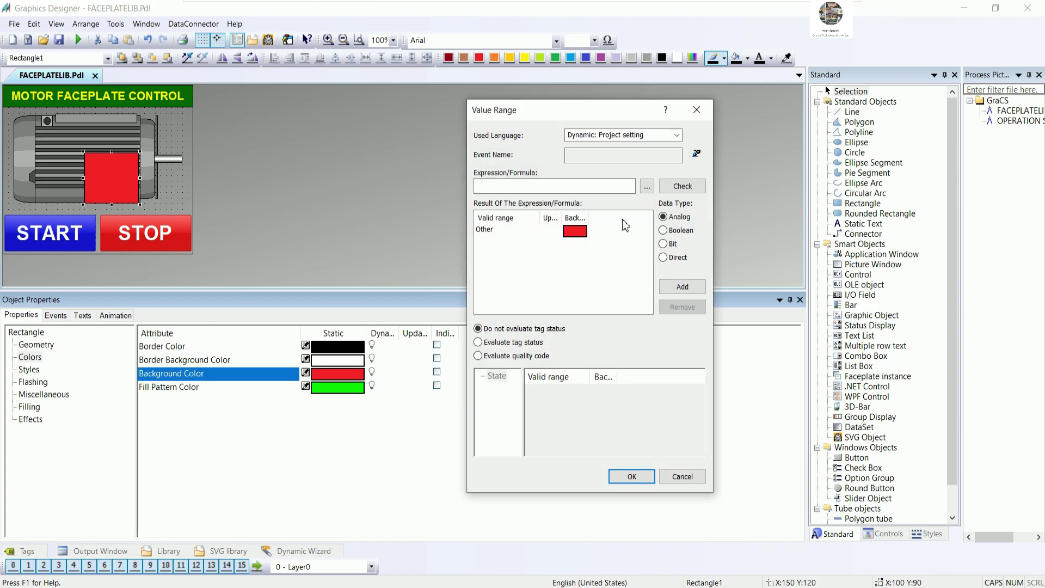
pyautogui.click(673, 231)
pyautogui.click(558, 235)
pyautogui.doubleClick(559, 239)
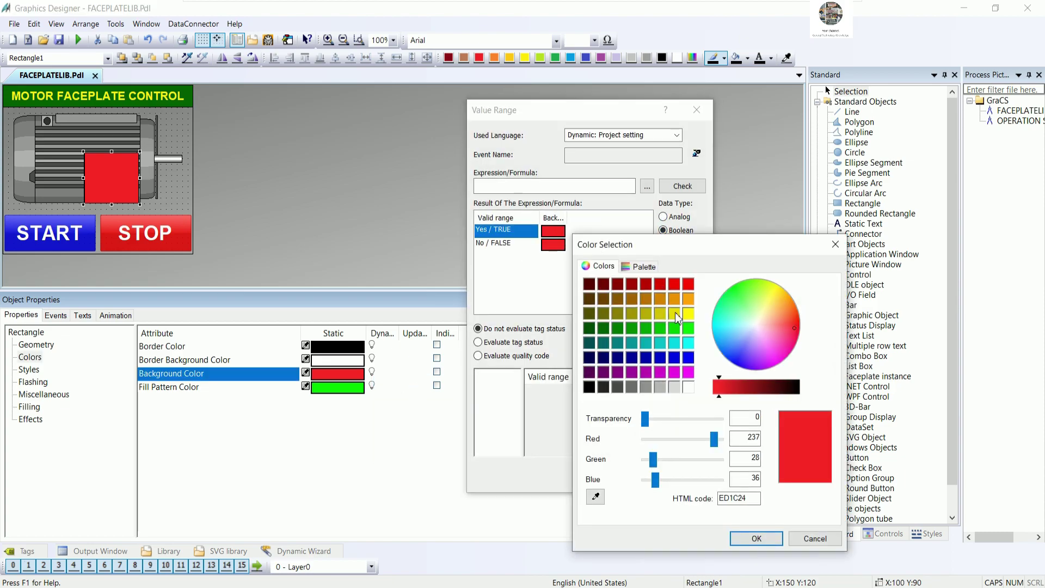
pyautogui.click(689, 328)
pyautogui.click(756, 539)
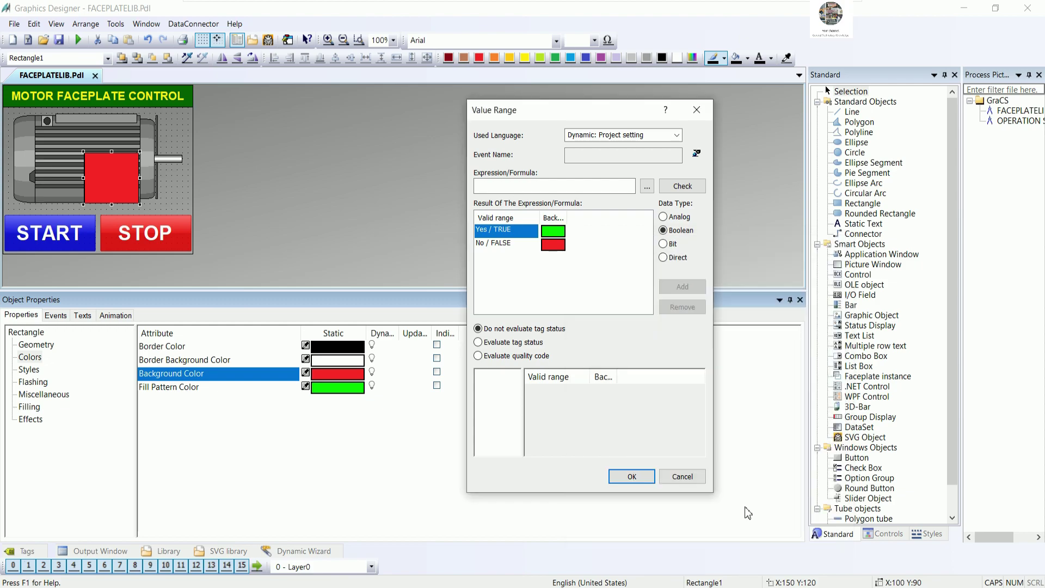
# Step: Insert the MOTOR4_STATUS tag as the dialog's expression and remove its motor prefix, leaving '_STATUS'
pyautogui.click(647, 188)
pyautogui.click(678, 197)
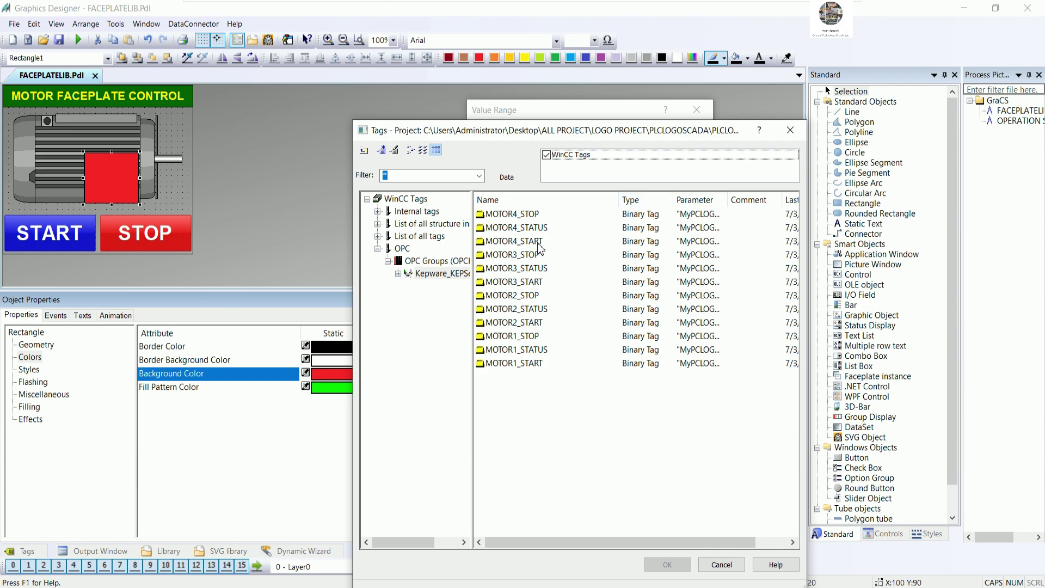
pyautogui.doubleClick(517, 227)
pyautogui.moveTo(511, 184); pyautogui.dragTo(493, 184)
pyautogui.press('BackSpace')
pyautogui.press('BackSpace')
pyautogui.press('BackSpace')
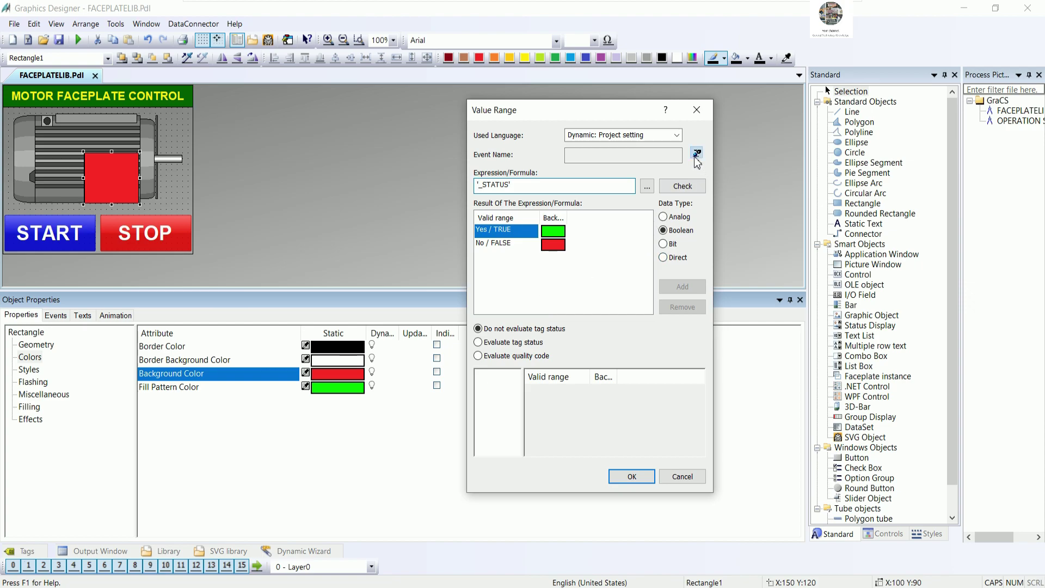
# Step: Set the background color's trigger to a standard cycle of 250 ms, ignoring the missing _STATUS tag
pyautogui.click(696, 154)
pyautogui.click(482, 351)
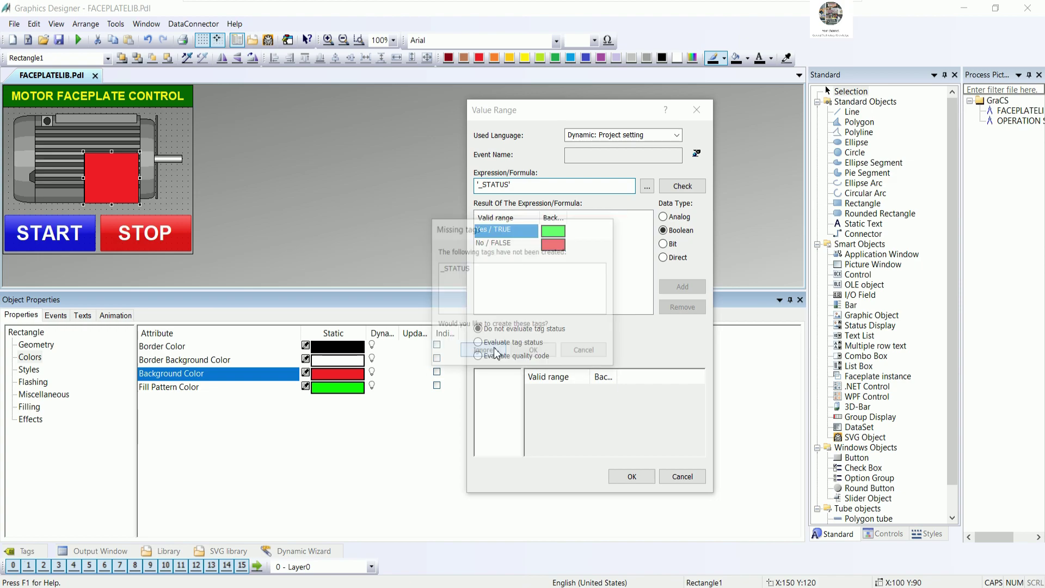
pyautogui.click(624, 258)
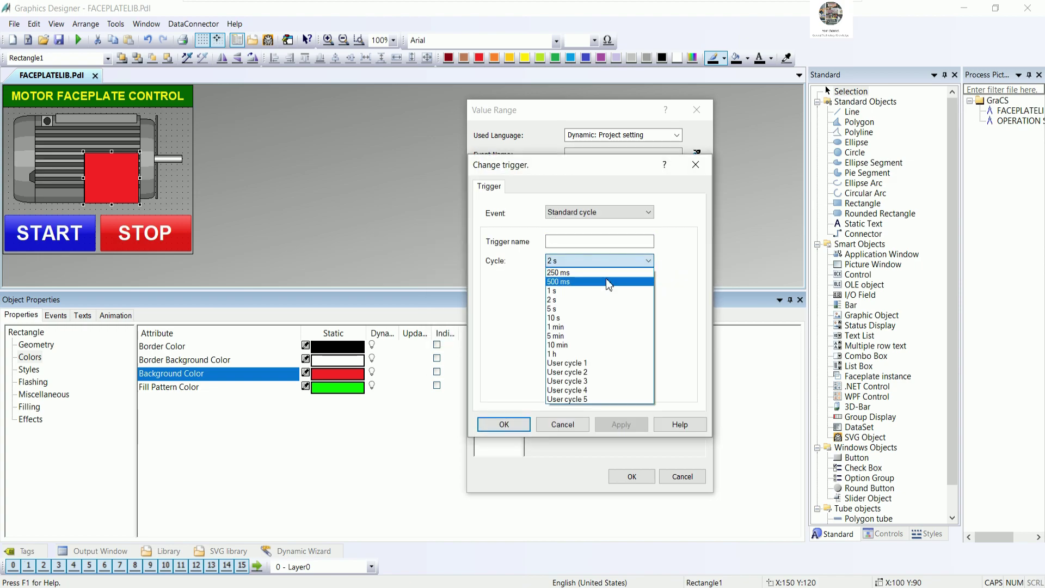
pyautogui.click(592, 274)
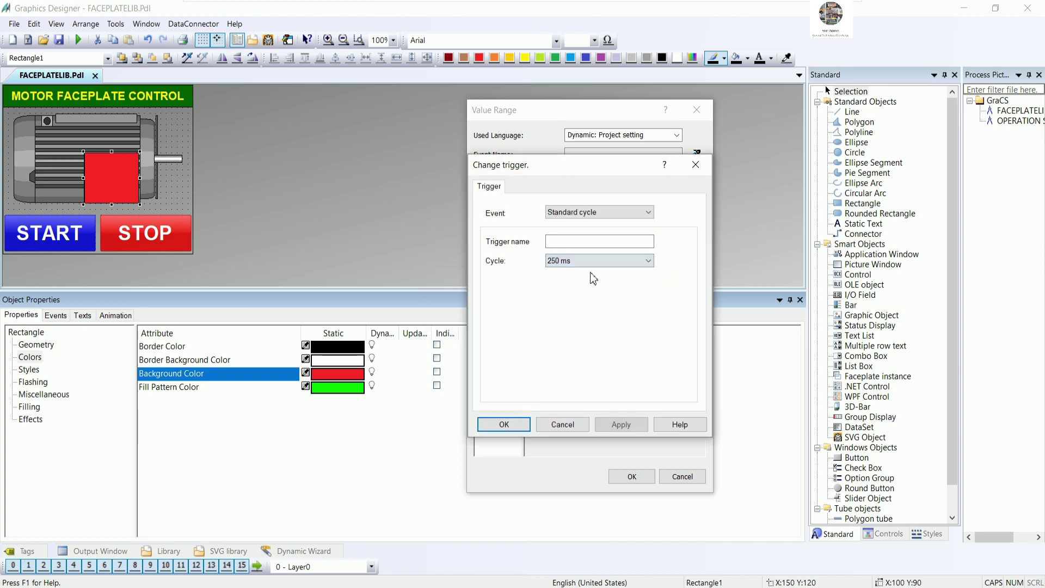
pyautogui.click(518, 425)
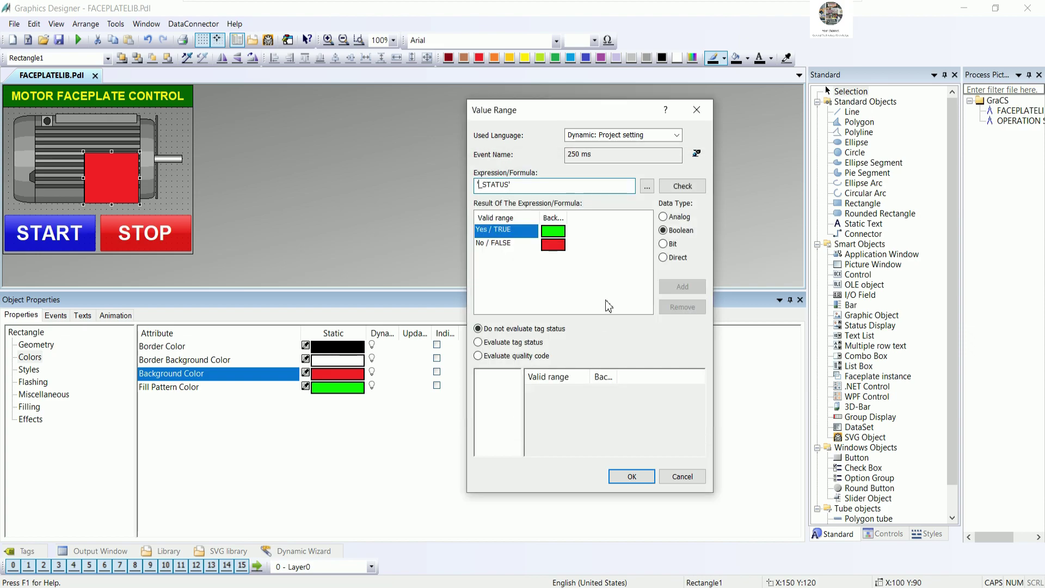
# Step: Confirm the rectangle's value range settings without creating the missing tag, and save the picture
pyautogui.click(622, 477)
pyautogui.click(560, 361)
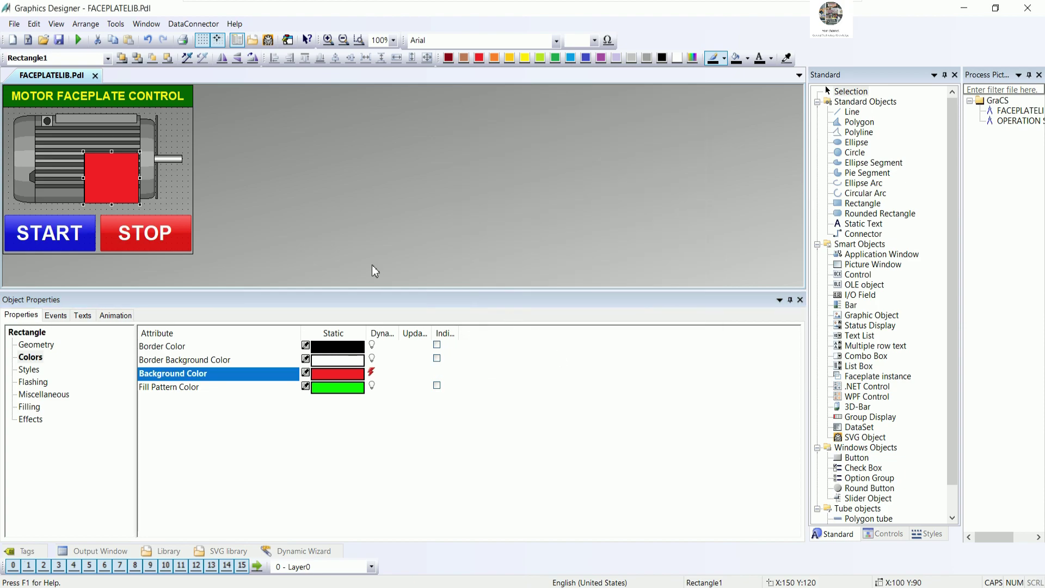
pyautogui.click(59, 39)
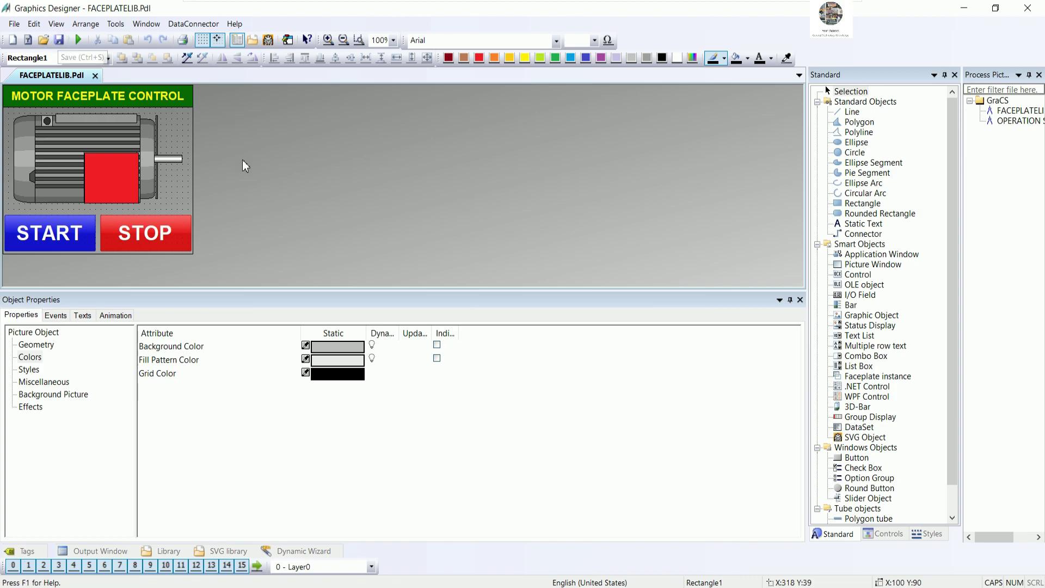
# Step: Run the faceplate picture in a maximized runtime window and test its STOP and START buttons
pyautogui.click(78, 40)
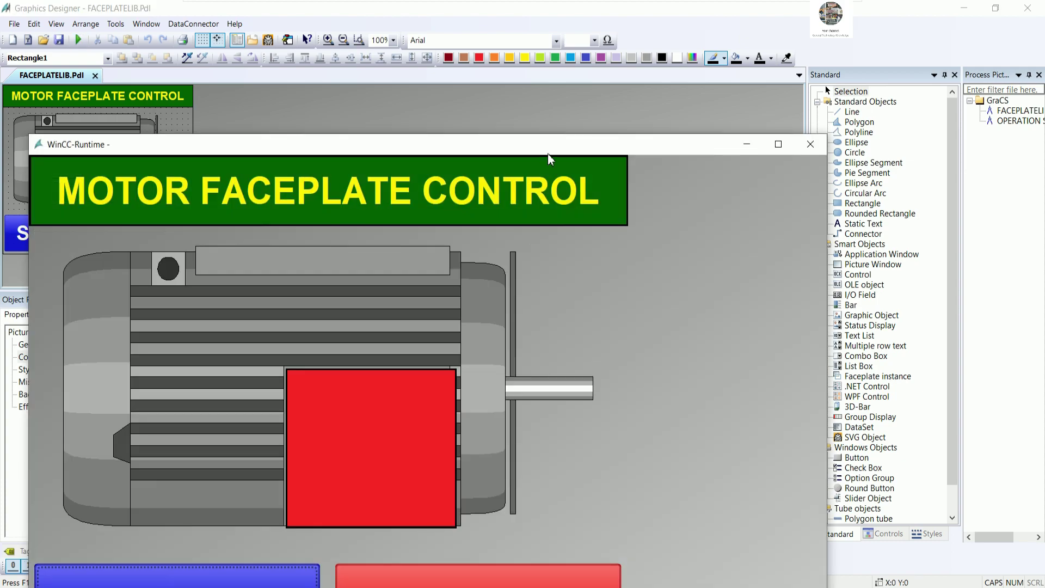
pyautogui.moveTo(548, 153); pyautogui.dragTo(629, 40)
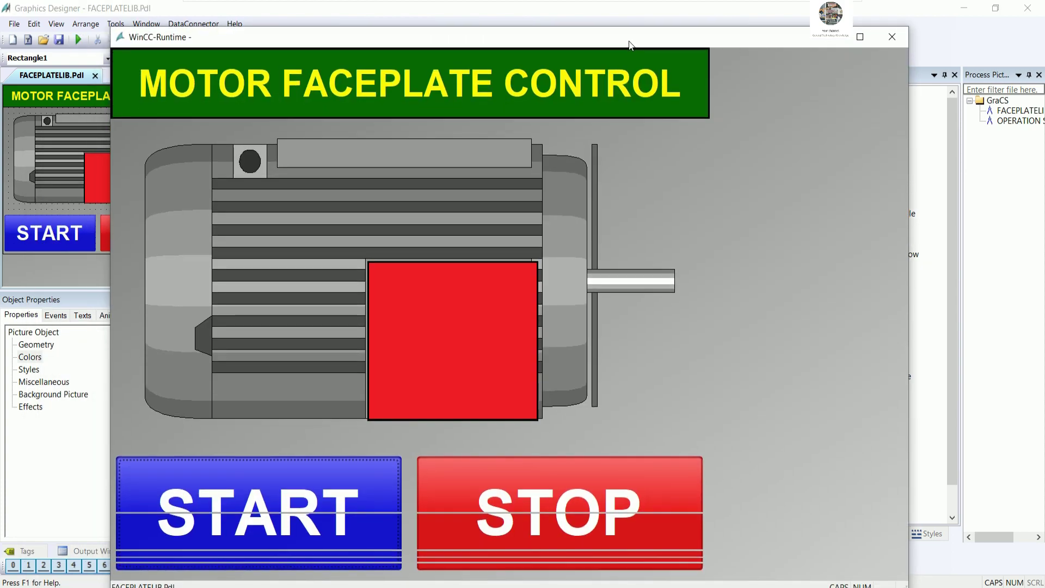
pyautogui.click(858, 38)
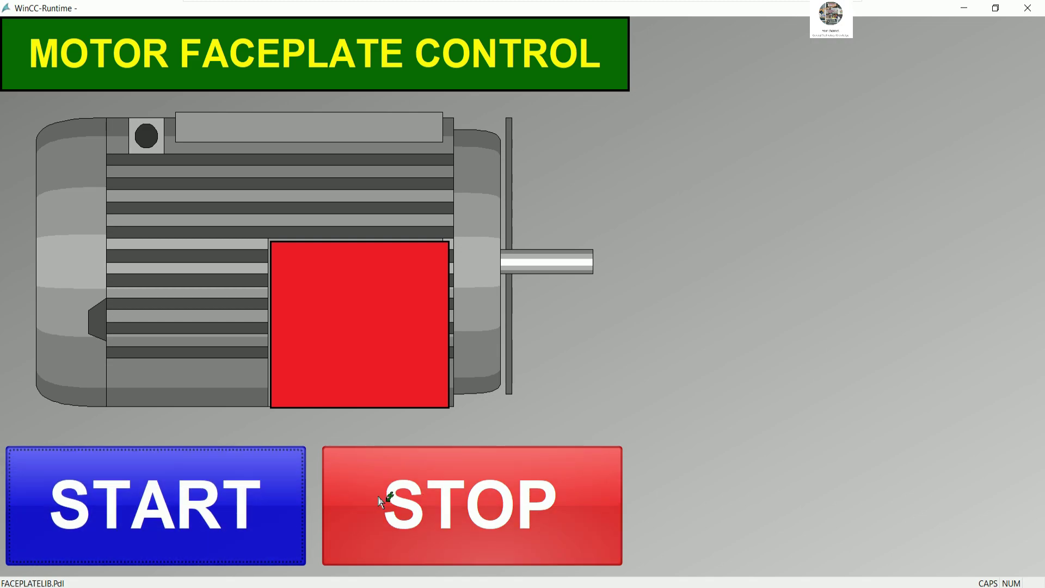
pyautogui.click(379, 501)
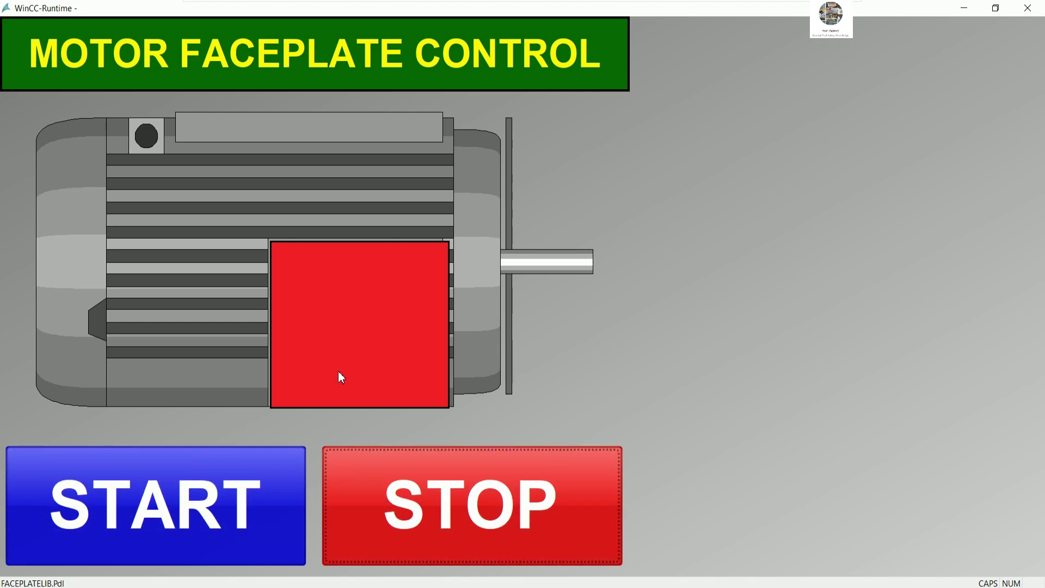
pyautogui.click(186, 460)
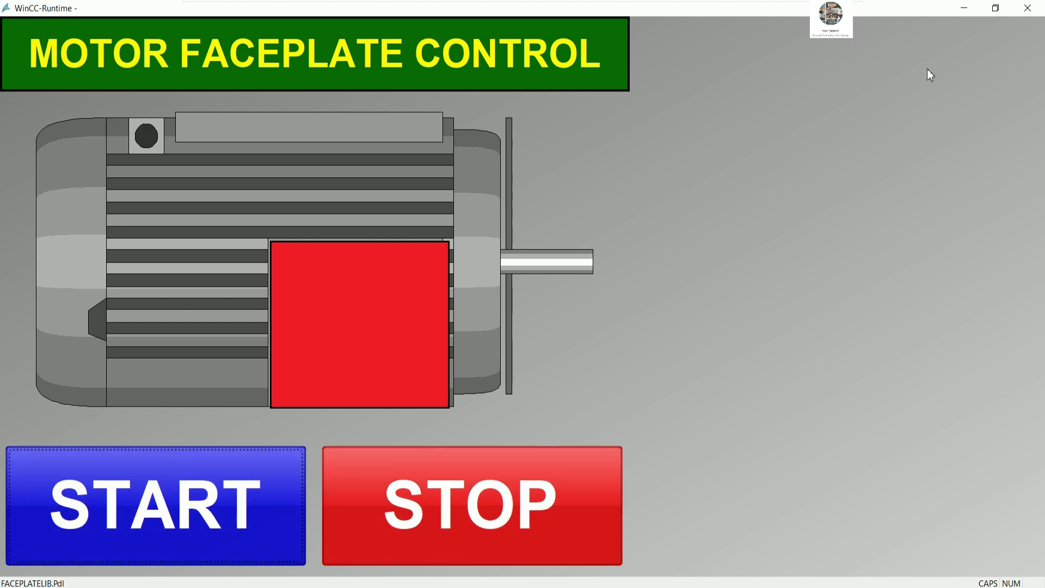
# Step: Close the runtime window and create a C-Action for the faceplate picture's Open Picture event
pyautogui.click(1028, 8)
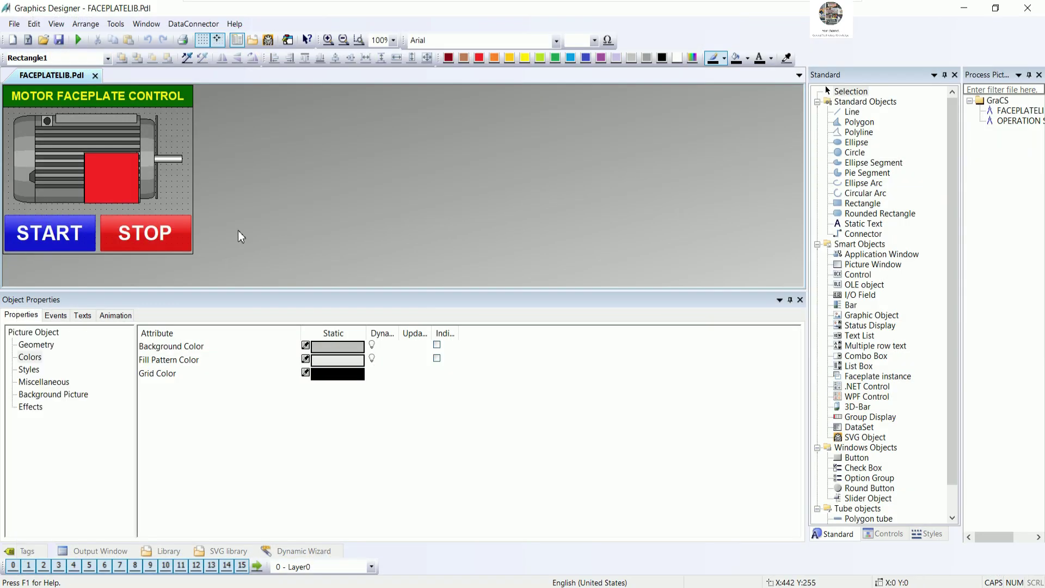
pyautogui.click(56, 316)
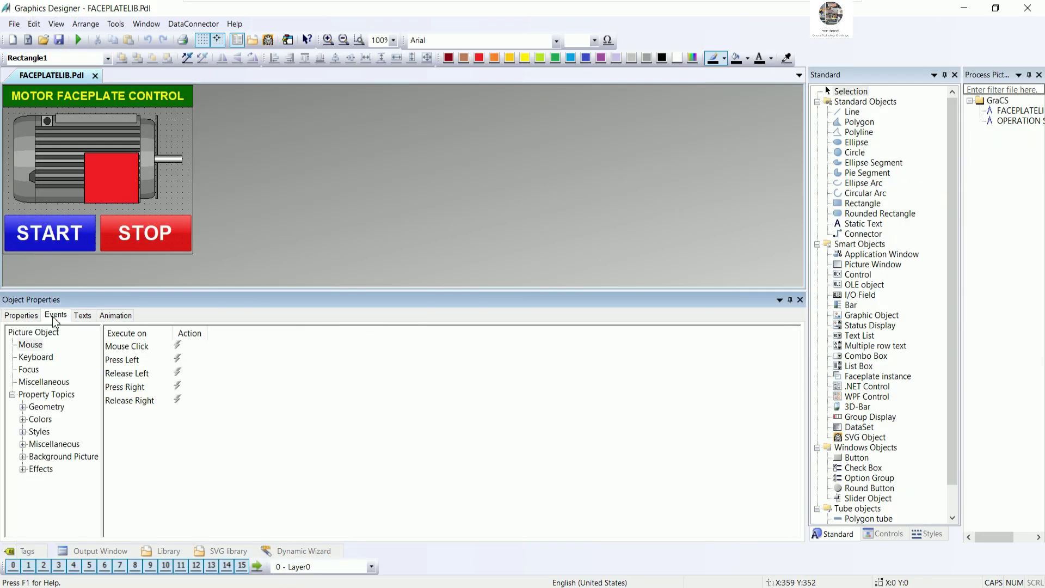
pyautogui.click(41, 385)
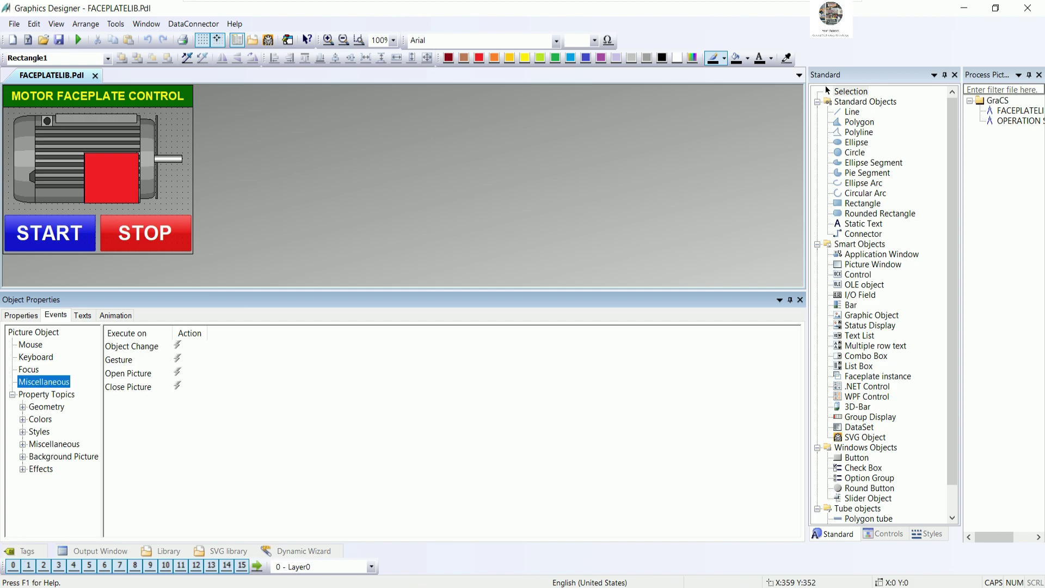
pyautogui.click(175, 376)
pyautogui.rightClick(175, 376)
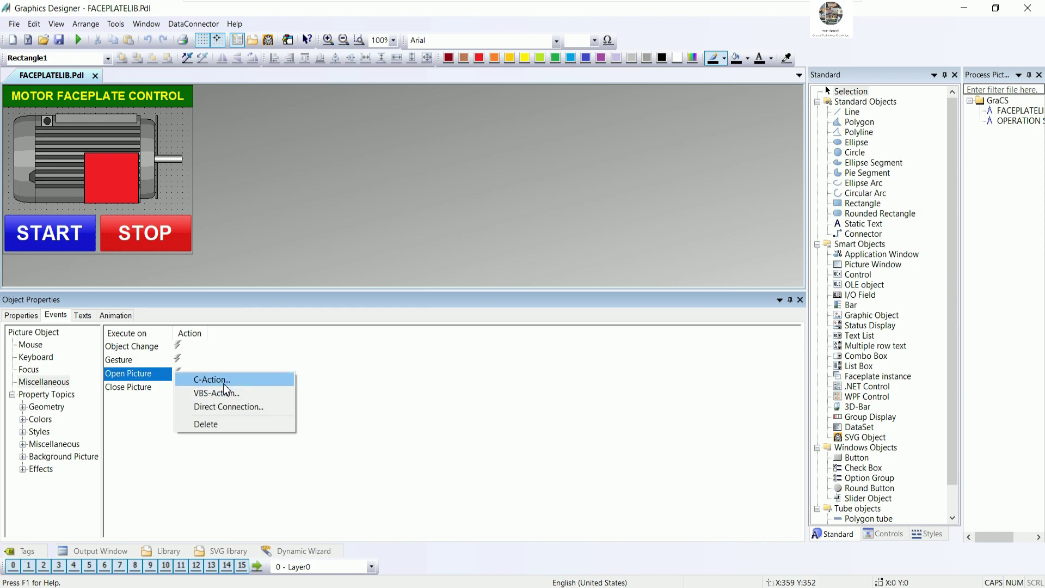
pyautogui.click(223, 385)
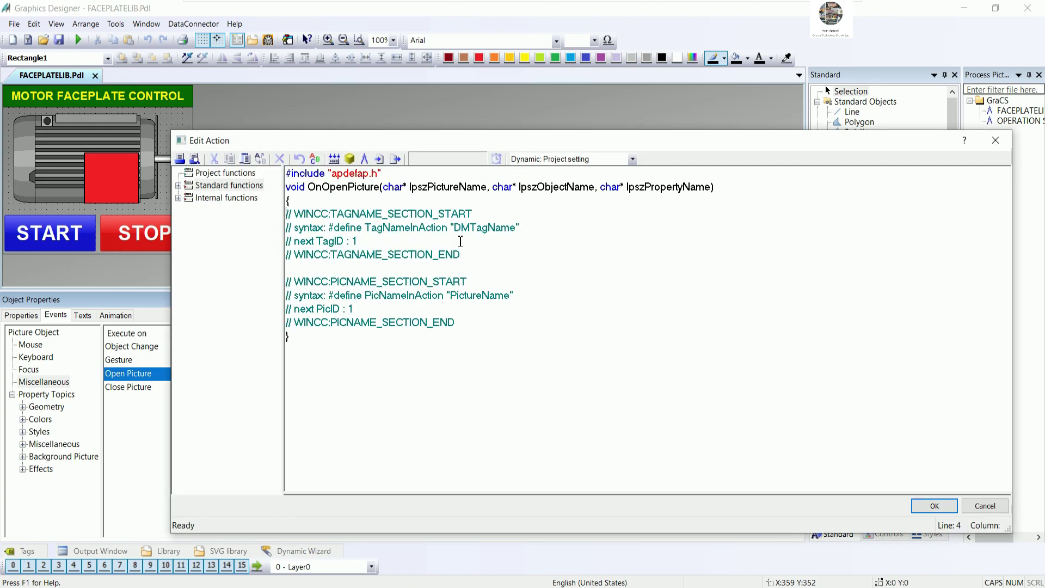
# Step: Delete the default tag name and picture name comment sections from the OnOpenPicture function body
pyautogui.moveTo(424, 141); pyautogui.dragTo(452, 14)
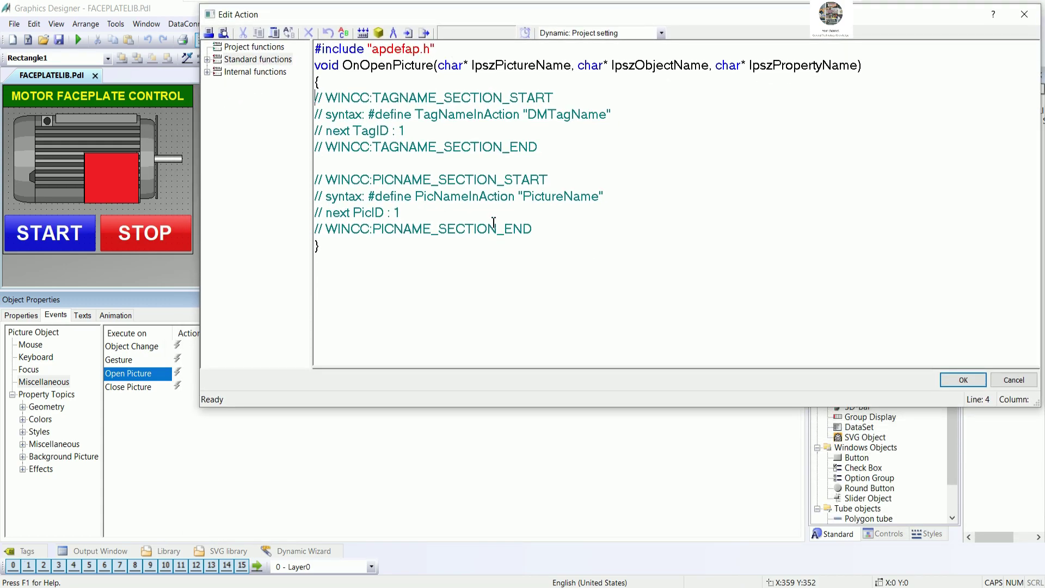
pyautogui.moveTo(533, 229); pyautogui.dragTo(314, 98)
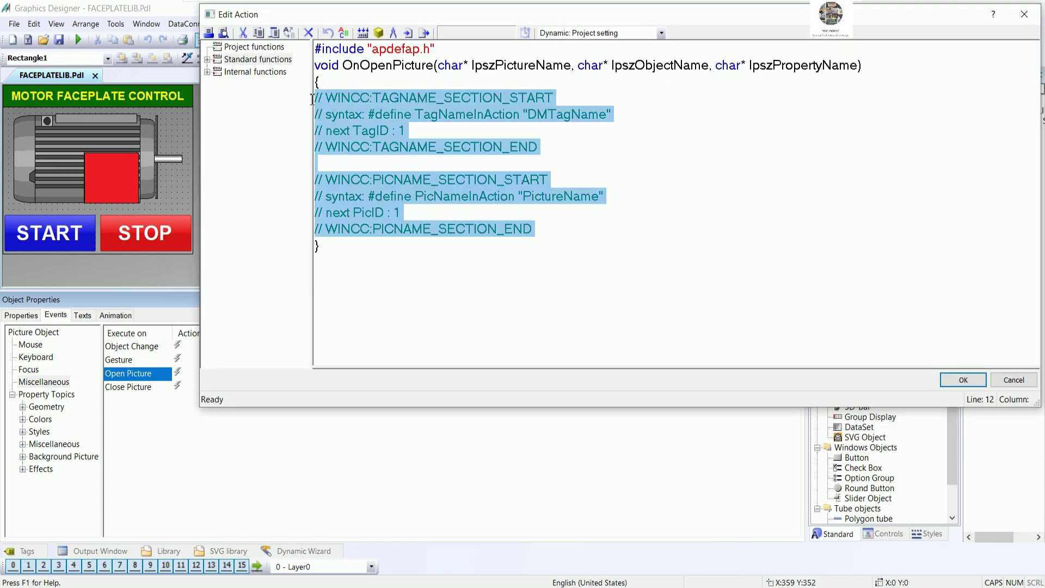
pyautogui.press('Delete')
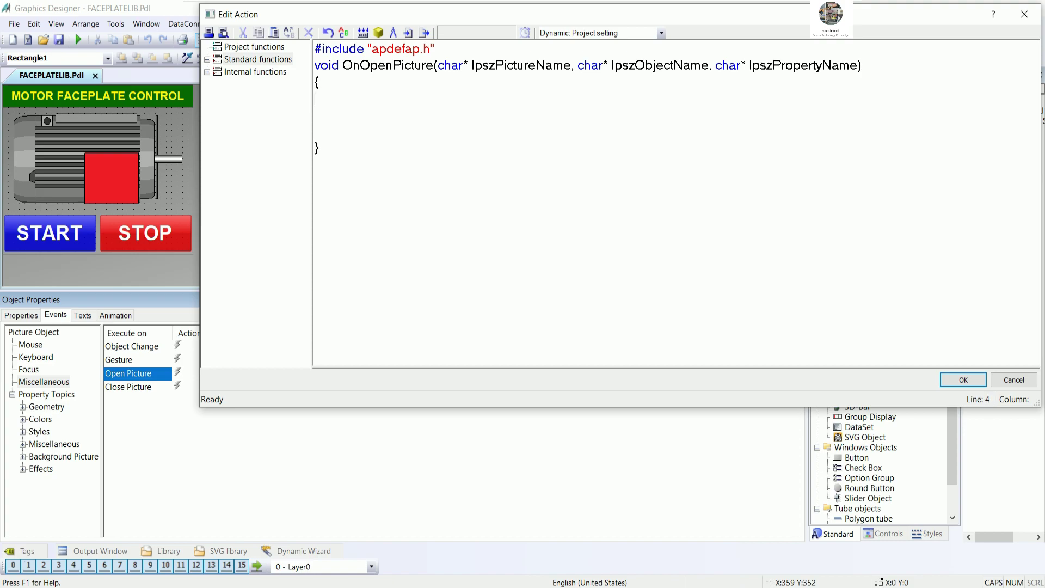
# Step: Declare the char pointers windowName, windowCaptionText and objectName in the function body, each assigned an empty string
pyautogui.write('char *windowName="";')
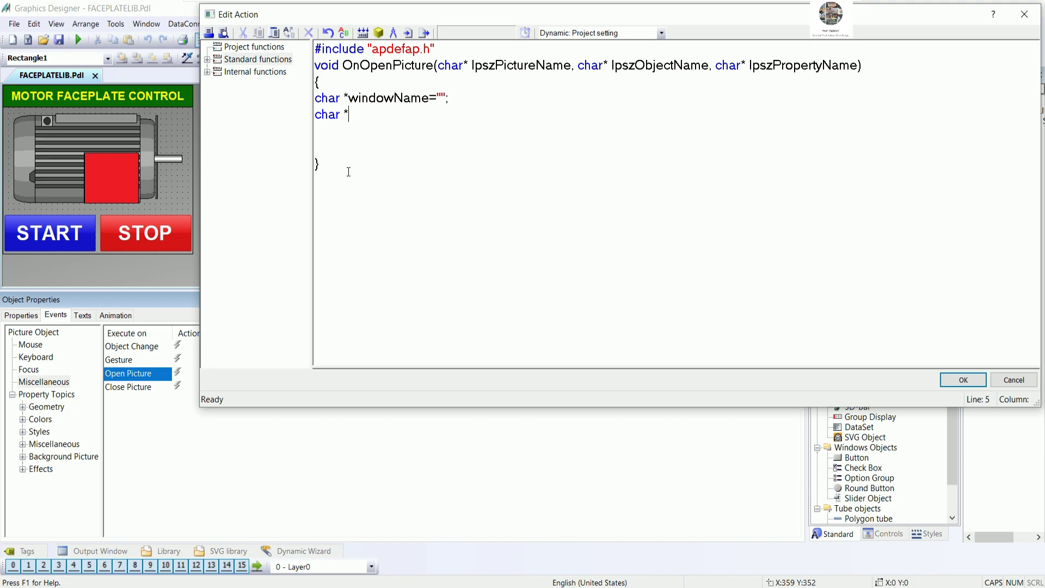
pyautogui.press('BackSpace')
pyautogui.write('windowCaptionText=')
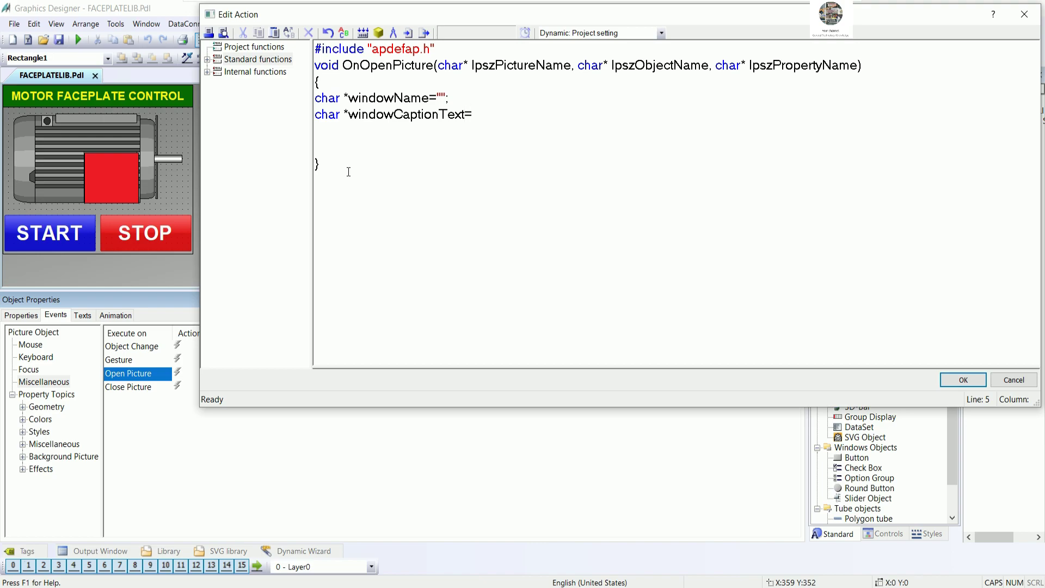
pyautogui.write('"";')
pyautogui.press('Return')
pyautogui.write('char *objectName=')
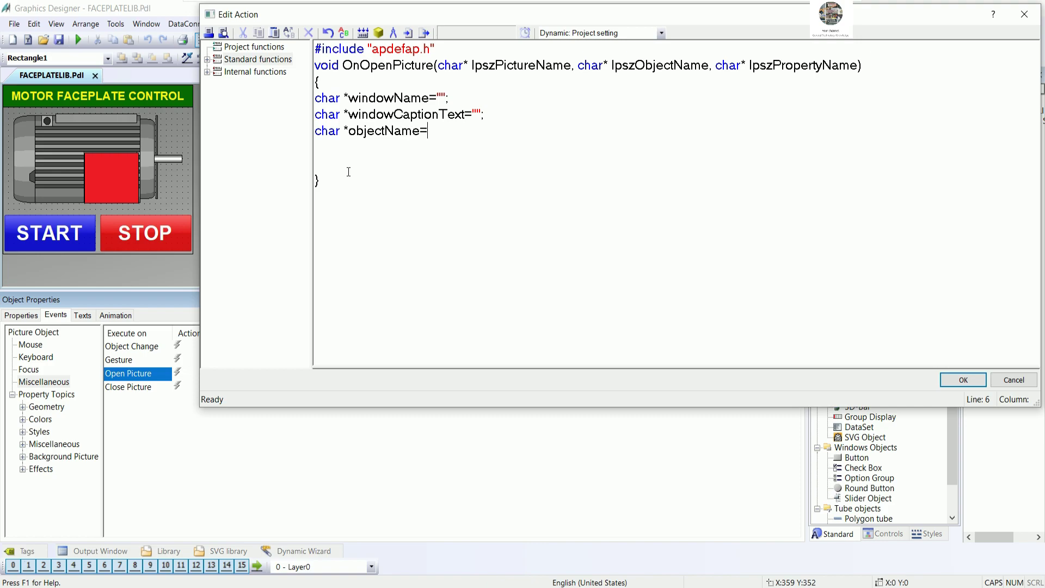
pyautogui.write('"";')
# Step: Add a fourth declaration, char *propertiesText, assigned an empty string
pyautogui.press('Return')
pyautogui.write('char ')
pyautogui.write('pro')
pyautogui.press('BackSpace')
pyautogui.press('BackSpace')
pyautogui.press('BackSpace')
pyautogui.write('*propertie')
pyautogui.press('BackSpace')
pyautogui.press('BackSpace')
pyautogui.write('iesText')
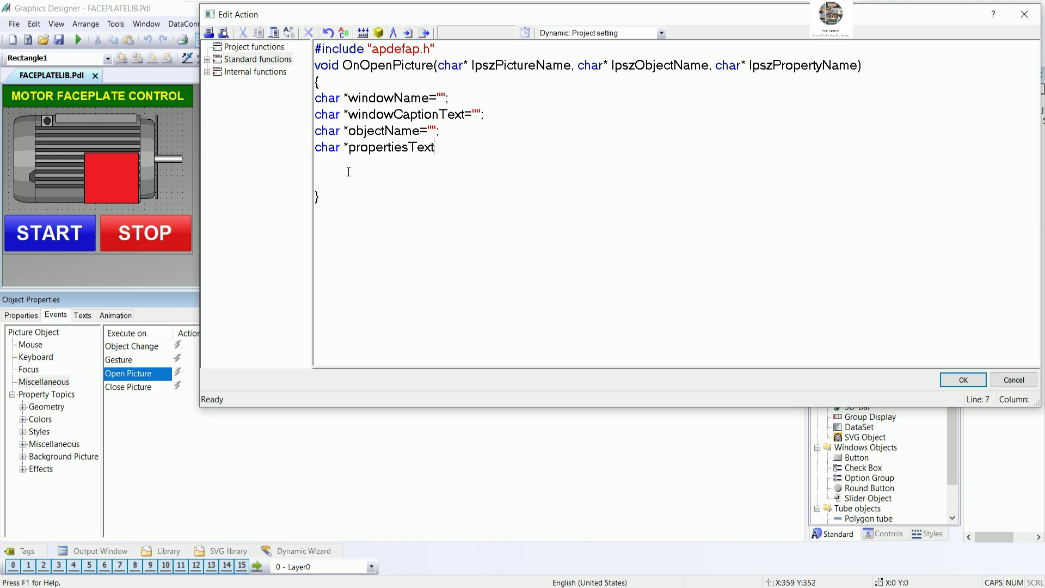
pyautogui.write('="')
pyautogui.press('BackSpace')
pyautogui.write('"";')
# Step: Add the line 'char lpszParent=GetParentPicture(lpszPictureName);' below the string declarations
pyautogui.press('Return')
pyautogui.write('char lpszpar')
pyautogui.press('BackSpace')
pyautogui.press('BackSpace')
pyautogui.press('BackSpace')
pyautogui.write('Parent=GetParent')
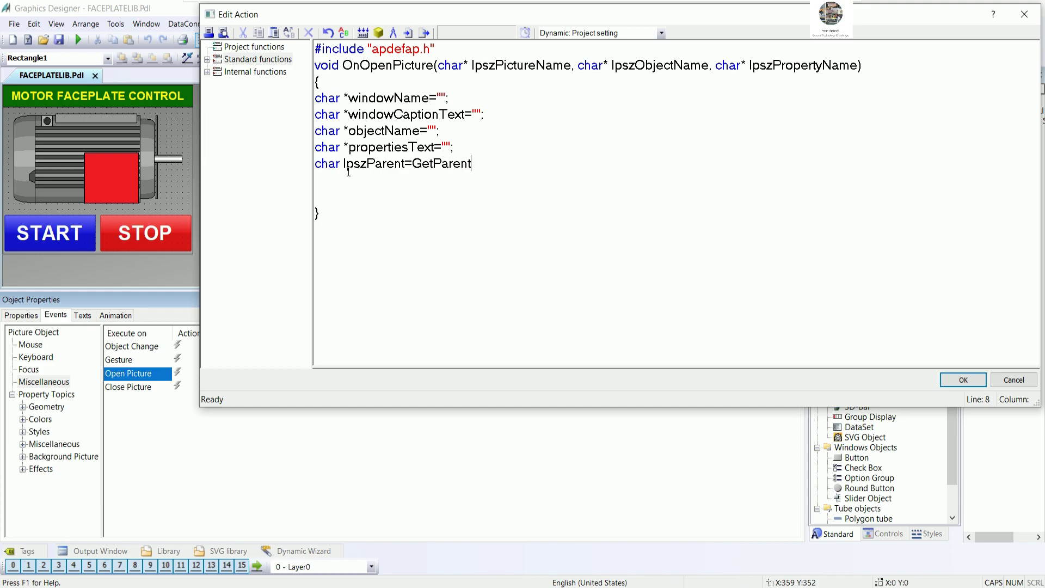
pyautogui.write('Picture();')
pyautogui.doubleClick(521, 65)
pyautogui.hotkey('ctrl', 'c')
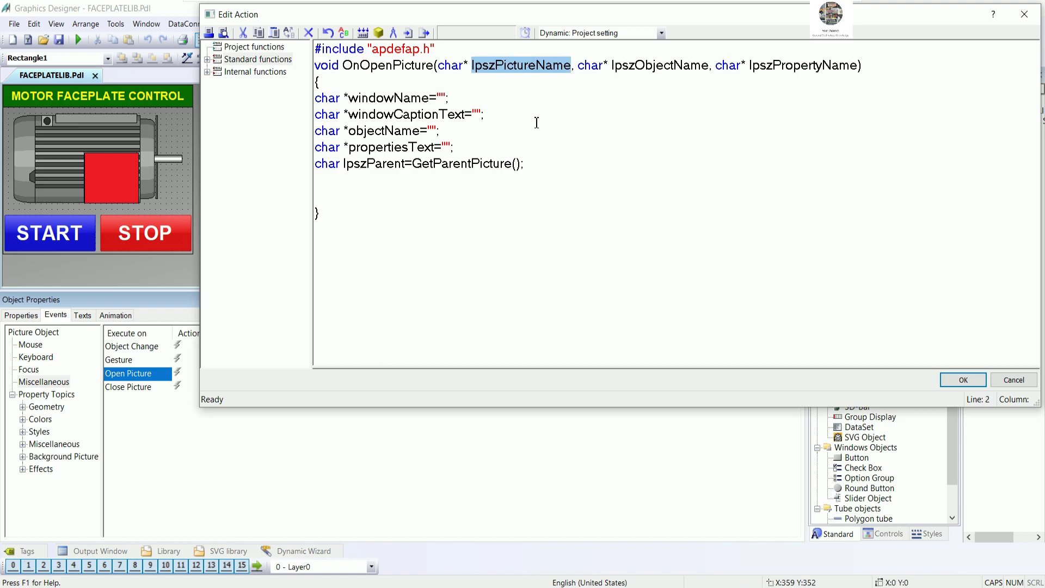
pyautogui.click(515, 165)
pyautogui.hotkey('ctrl', 'v')
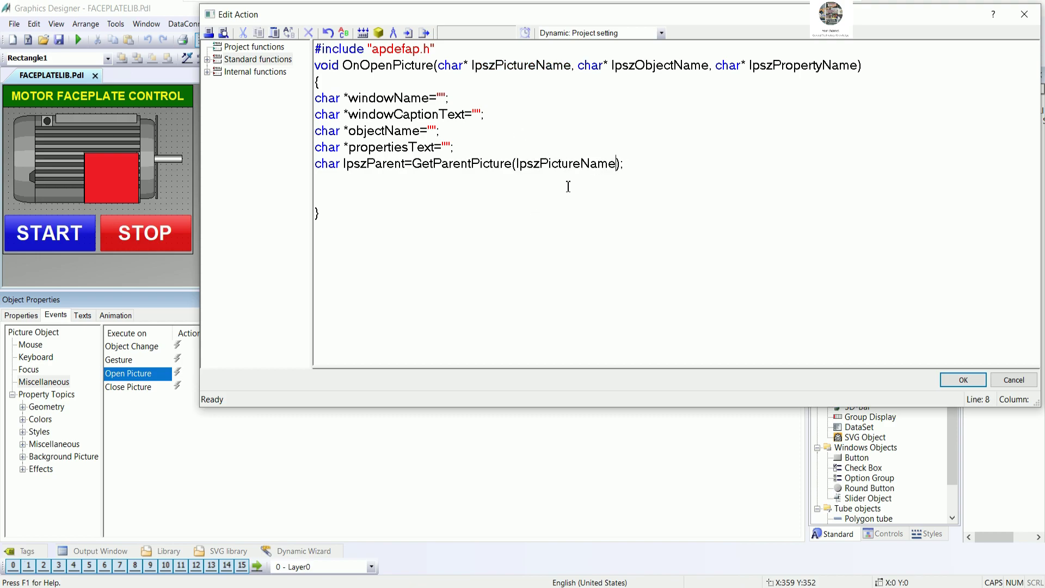
# Step: Declare char *windowTitle on a new line and assign it a GetPropChar() call without arguments
pyautogui.press('Return')
pyautogui.write('char *windowTitle')
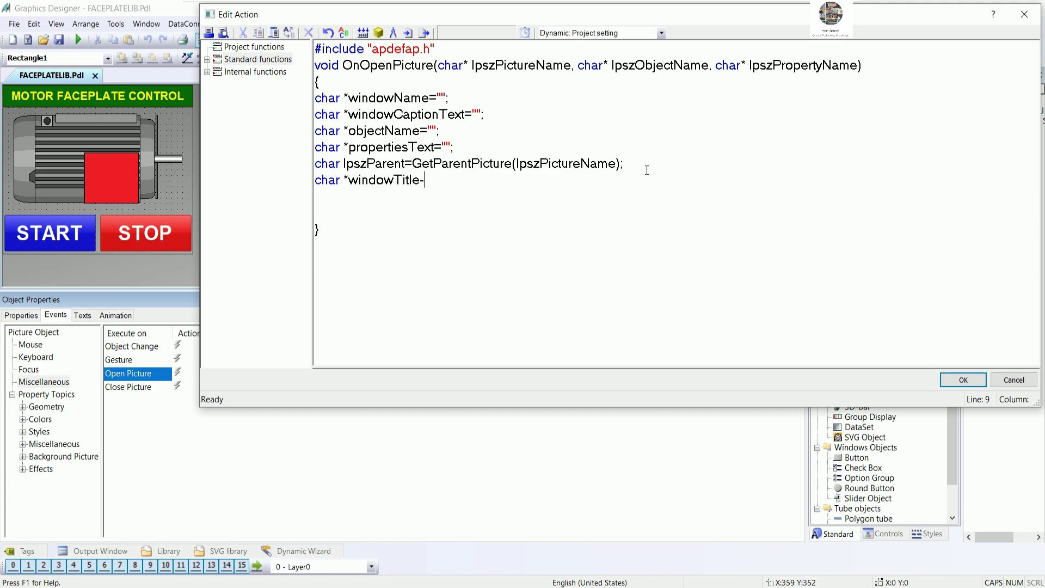
pyautogui.write('=Get PropCa')
pyautogui.press('BackSpace')
pyautogui.write('har();')
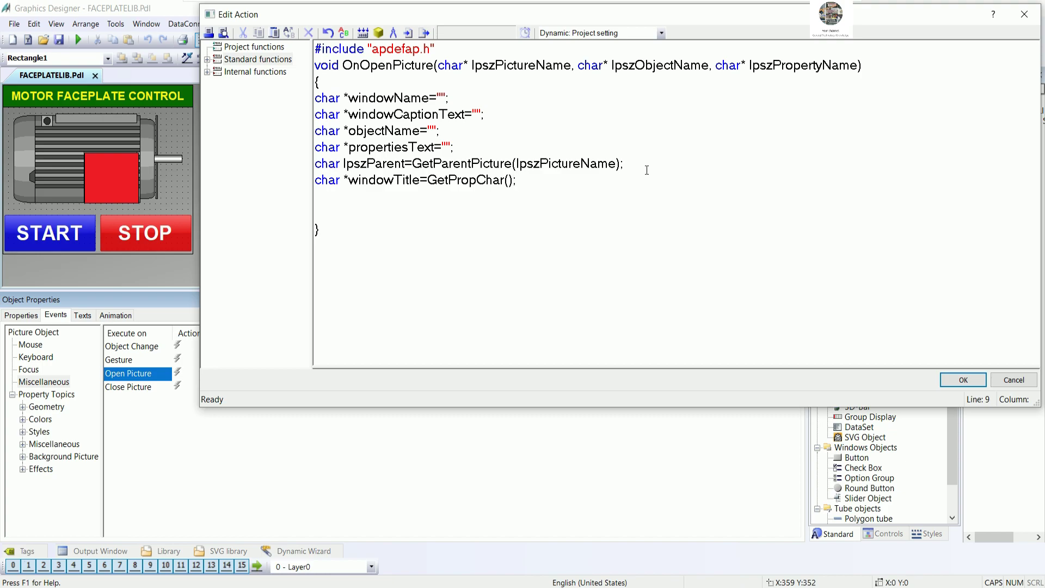
# Step: Fill in the GetPropChar arguments as lpszParent, windowName and windowCaptionText
pyautogui.write('lp')
pyautogui.write('sz')
pyautogui.write('Parent')
pyautogui.write('.')
pyautogui.write('wind')
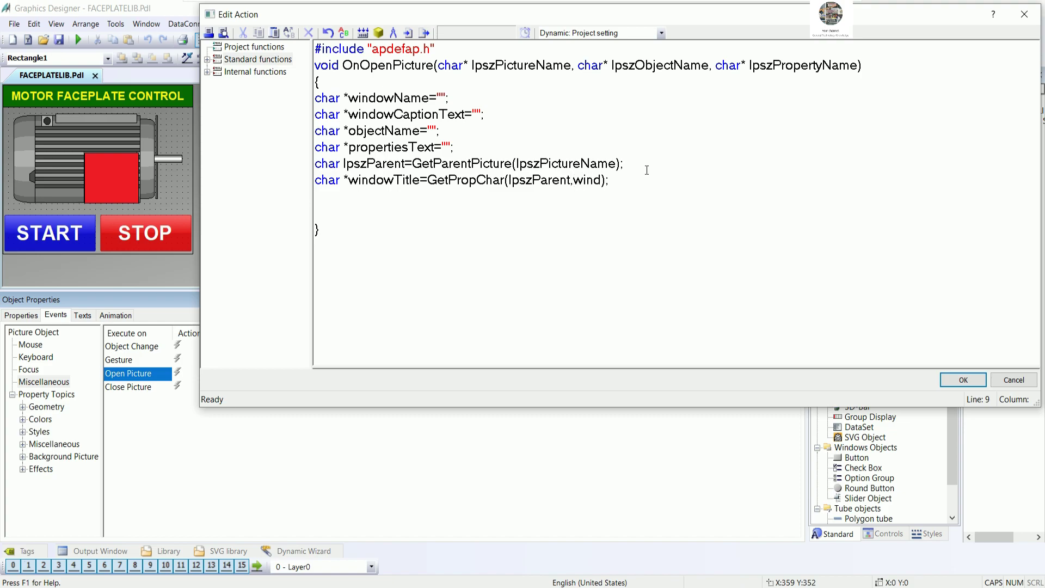
pyautogui.write('owName, C')
pyautogui.press('BackSpace')
pyautogui.write('windowCaptioTe')
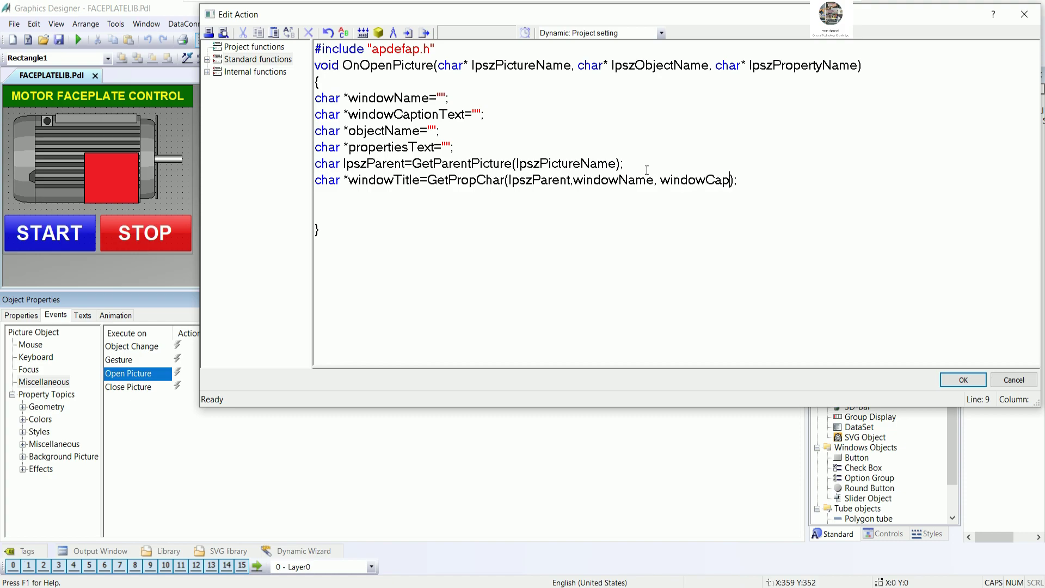
pyautogui.press('BackSpace')
pyautogui.press('BackSpace')
pyautogui.press('BackSpace')
pyautogui.write('on')
pyautogui.write('Text')
pyautogui.write(',')
pyautogui.press('BackSpace')
# Step: Add 'SetPropChar(lpszPictureName,objectName, propertiesText, windowTitle);' and remove the extra blank line before the closing brace
pyautogui.press('Return')
pyautogui.write('SetPro')
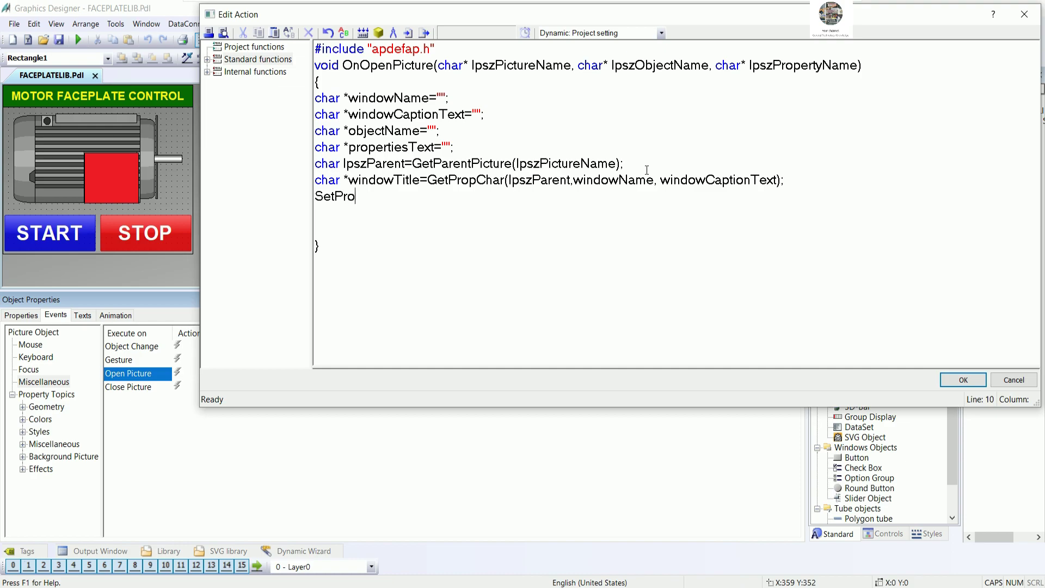
pyautogui.write('pChar();')
pyautogui.write('IpszPictureName')
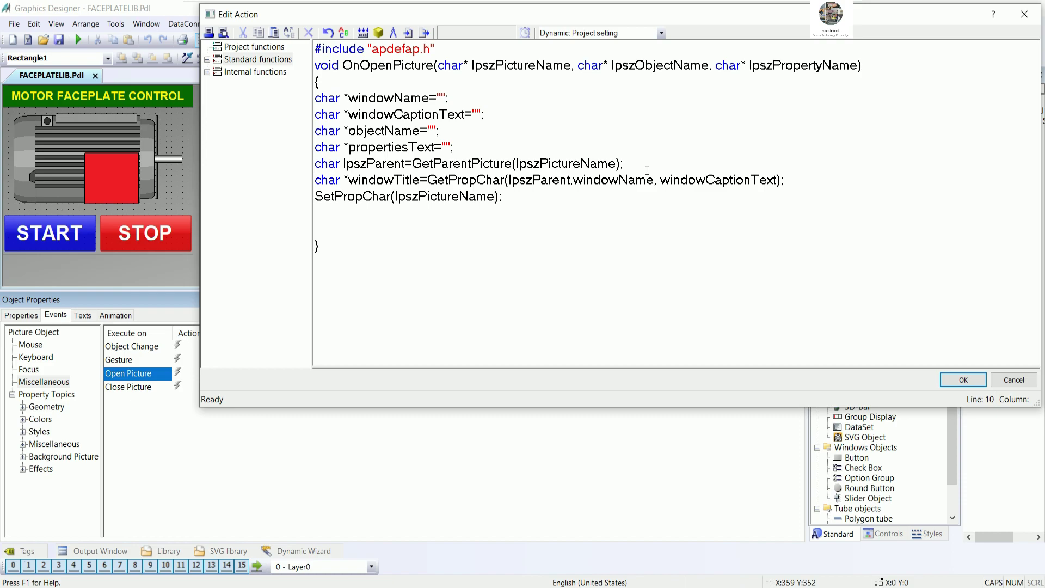
pyautogui.write(',objectName, pro')
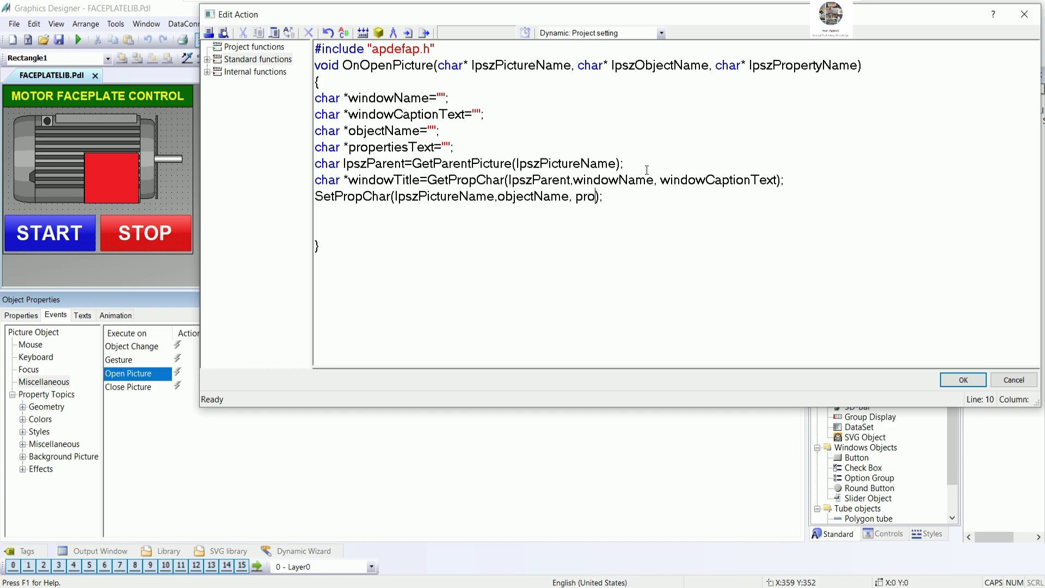
pyautogui.write('pertiesText, win')
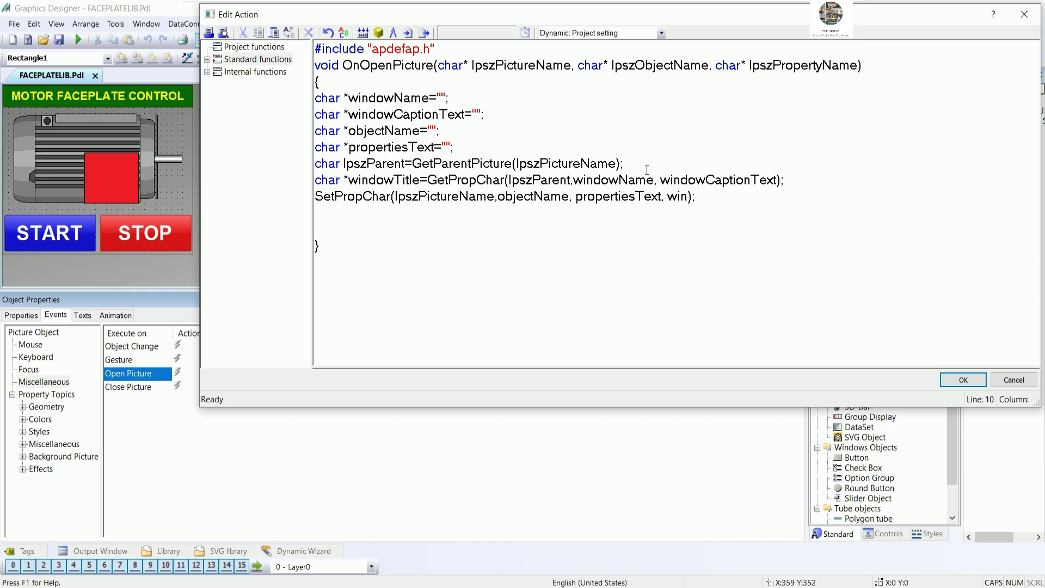
pyautogui.write('dowTitle')
pyautogui.click(337, 235)
pyautogui.press('BackSpace')
# Step: Compile the C-Action and locate the code line its compiler error refers to
pyautogui.click(363, 33)
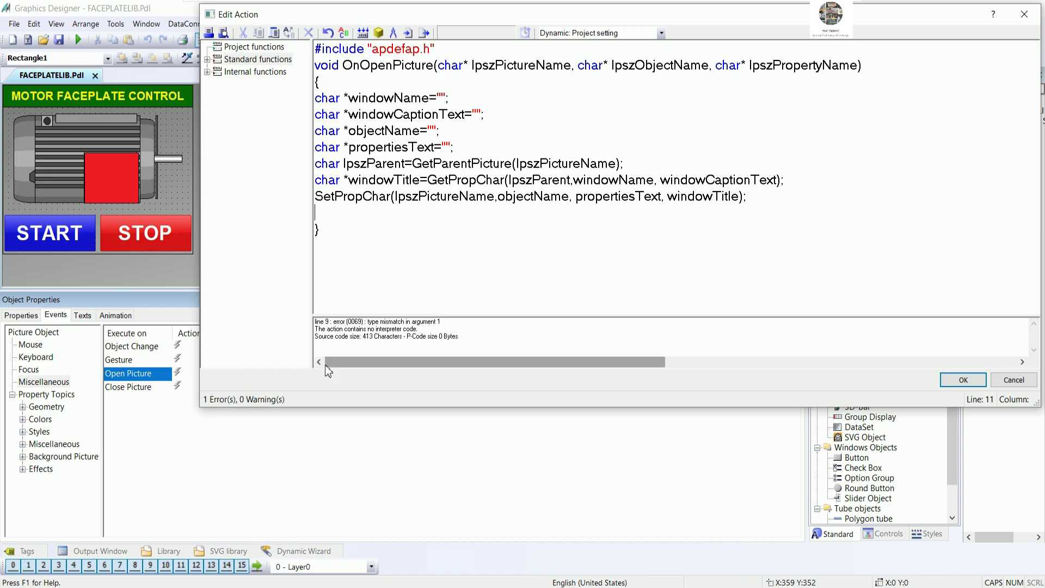
pyautogui.click(398, 323)
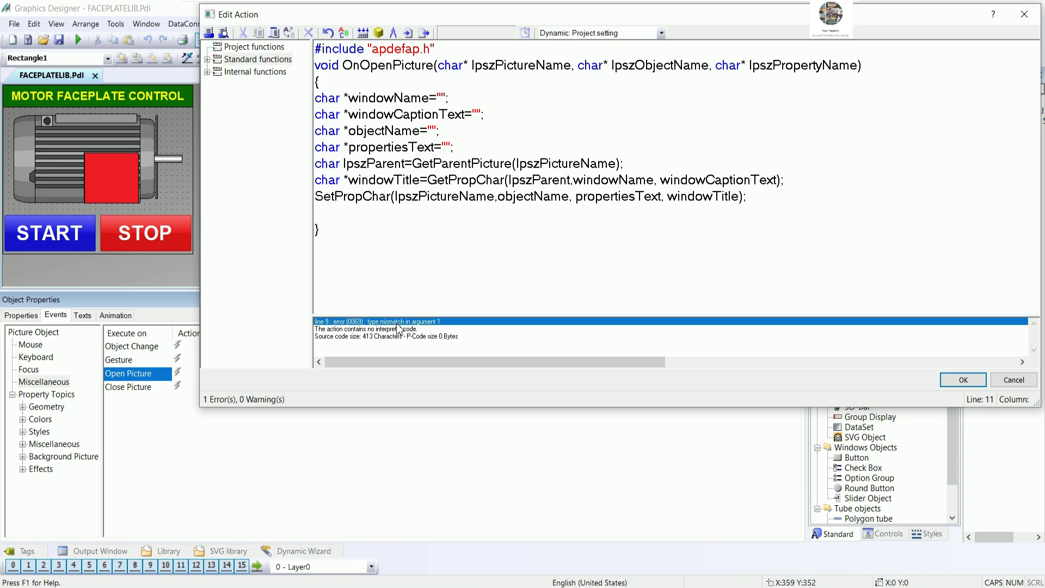
pyautogui.doubleClick(399, 325)
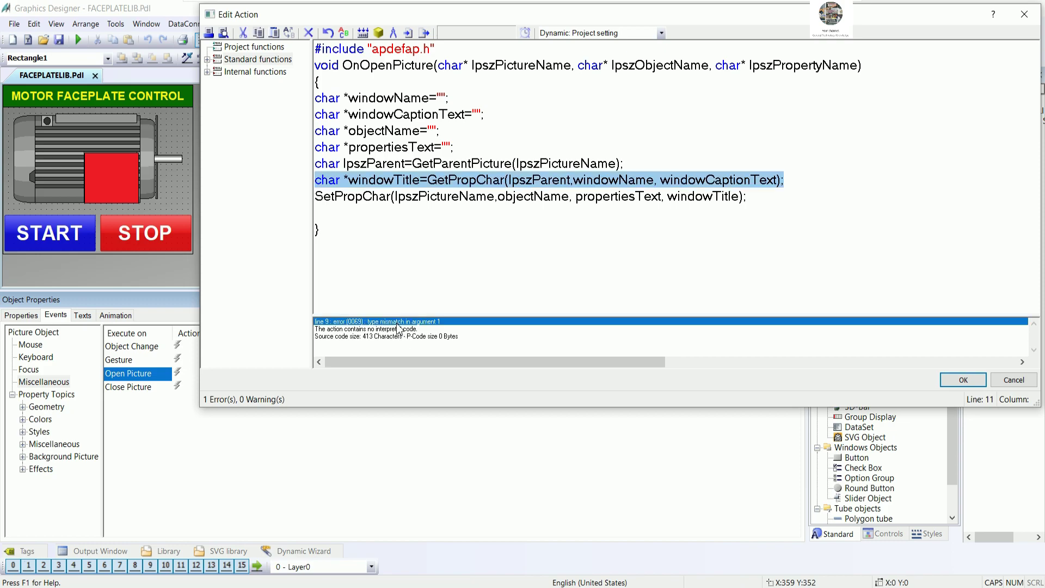
pyautogui.click(794, 180)
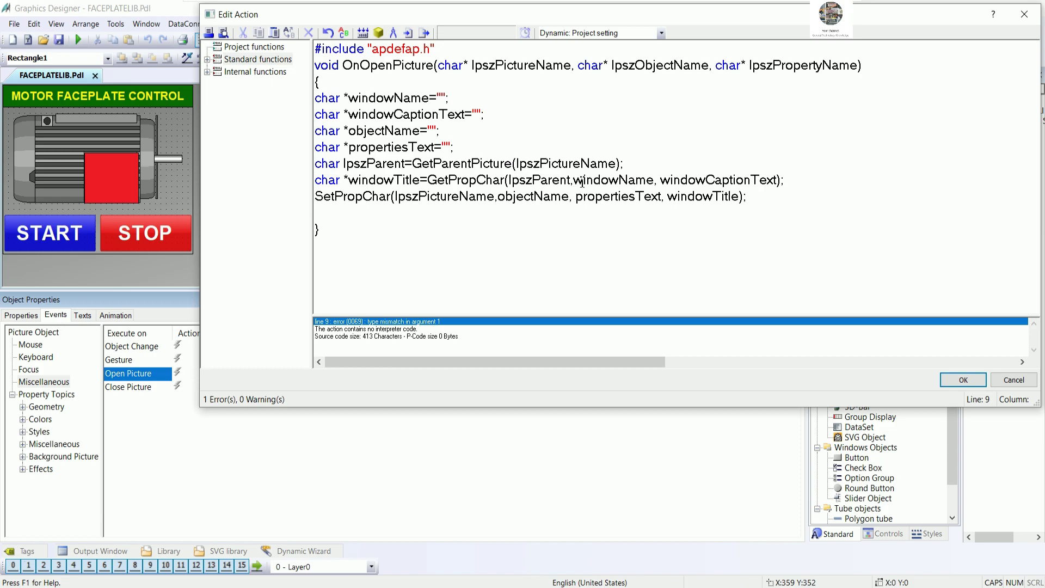
# Step: Check the GetParentPicture and GetPropChar lines for mistakes, recompile the unchanged action and revisit the reported line
pyautogui.click(675, 181)
pyautogui.click(390, 149)
pyautogui.click(484, 165)
pyautogui.click(464, 175)
pyautogui.click(479, 181)
pyautogui.click(787, 181)
pyautogui.click(363, 33)
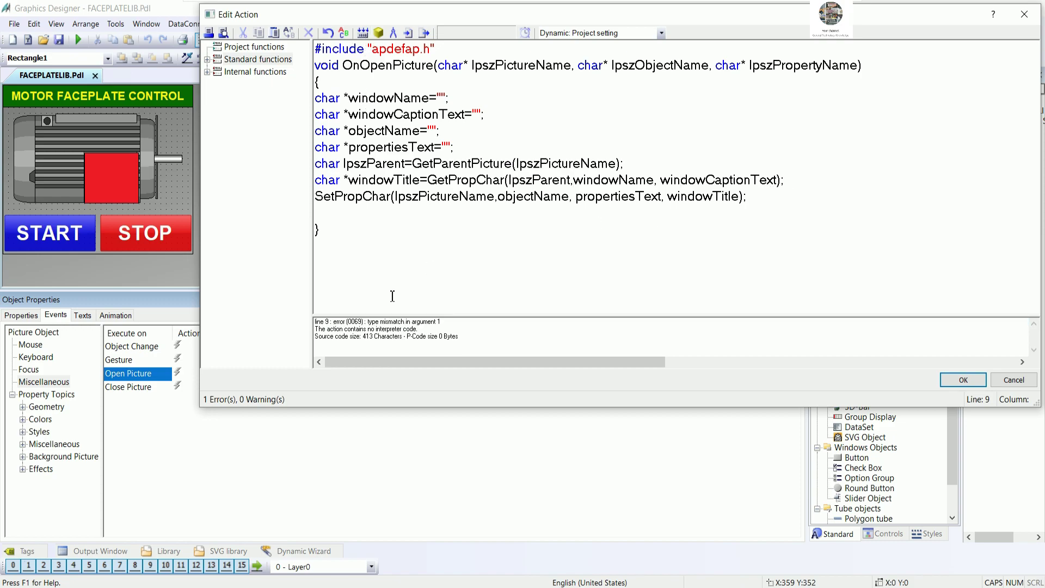
pyautogui.doubleClick(398, 323)
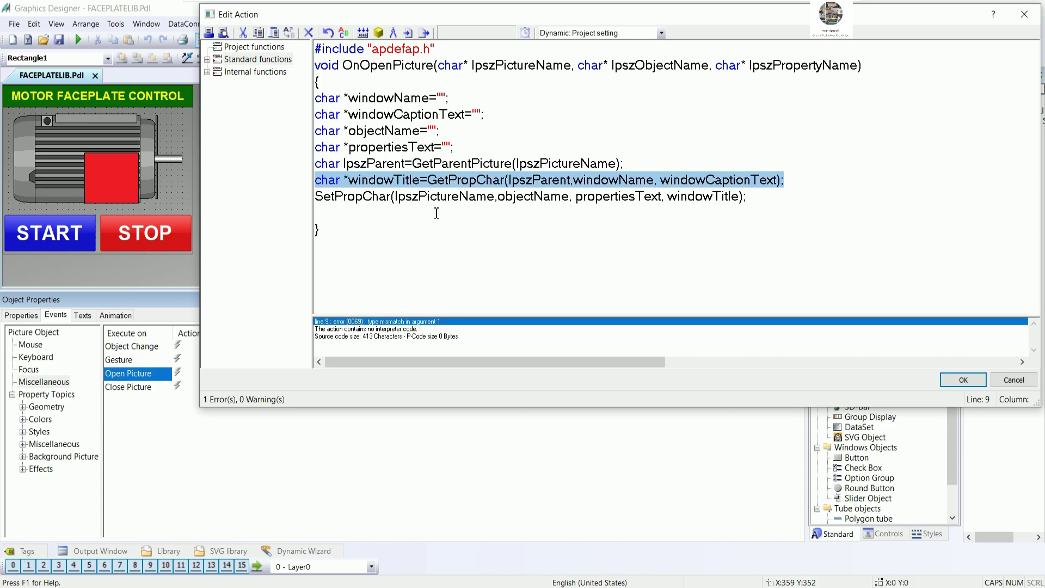
pyautogui.click(419, 184)
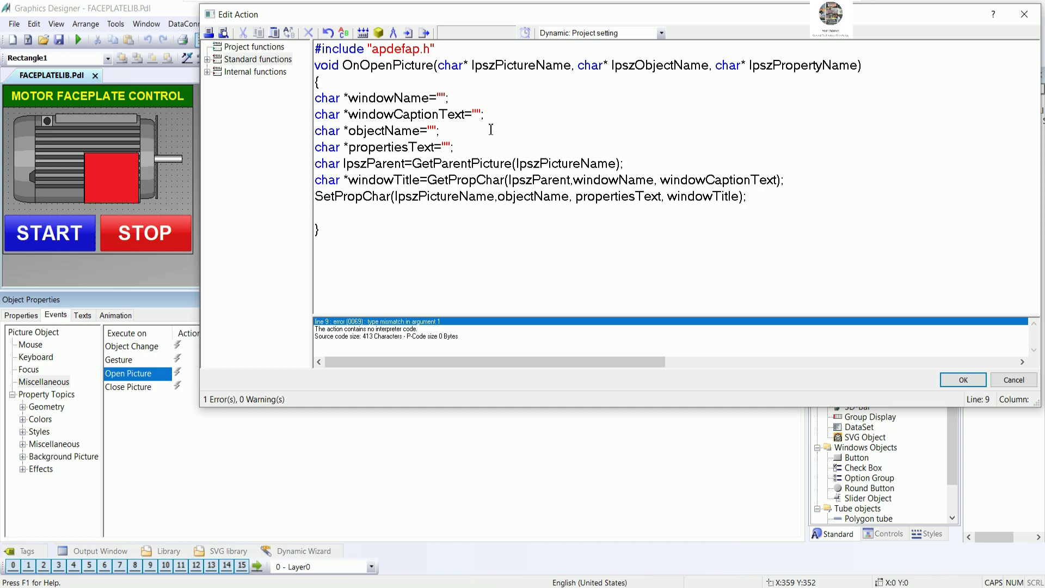
# Step: Set the string values of windowCaptionText to "CaptionText", objectName to "txtHeader" and propertiesText to "Text"
pyautogui.click(472, 96)
pyautogui.click(478, 114)
pyautogui.write('CaptionText')
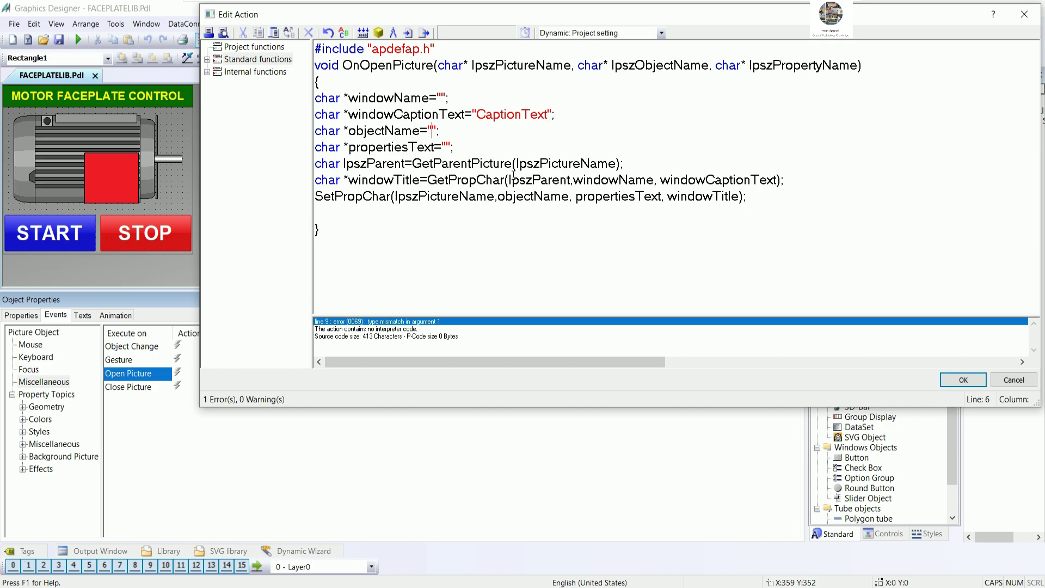
pyautogui.write('txtHeader')
pyautogui.press('Down')
pyautogui.write('TEx')
pyautogui.press('BackSpace')
pyautogui.press('BackSpace')
pyautogui.write('ext')
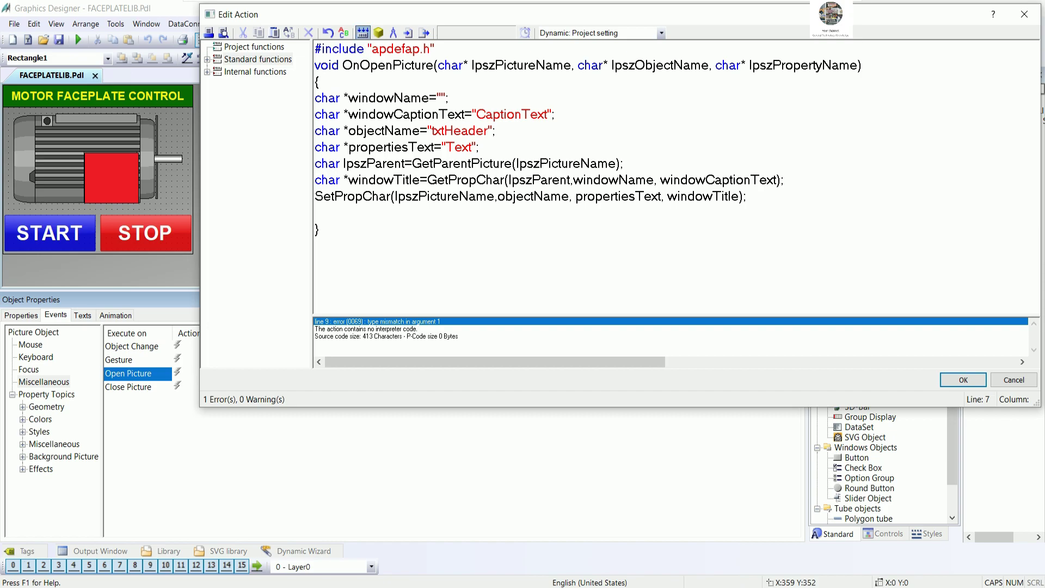
# Step: Compile the action with the new string values and inspect the line the compiler reports
pyautogui.click(362, 33)
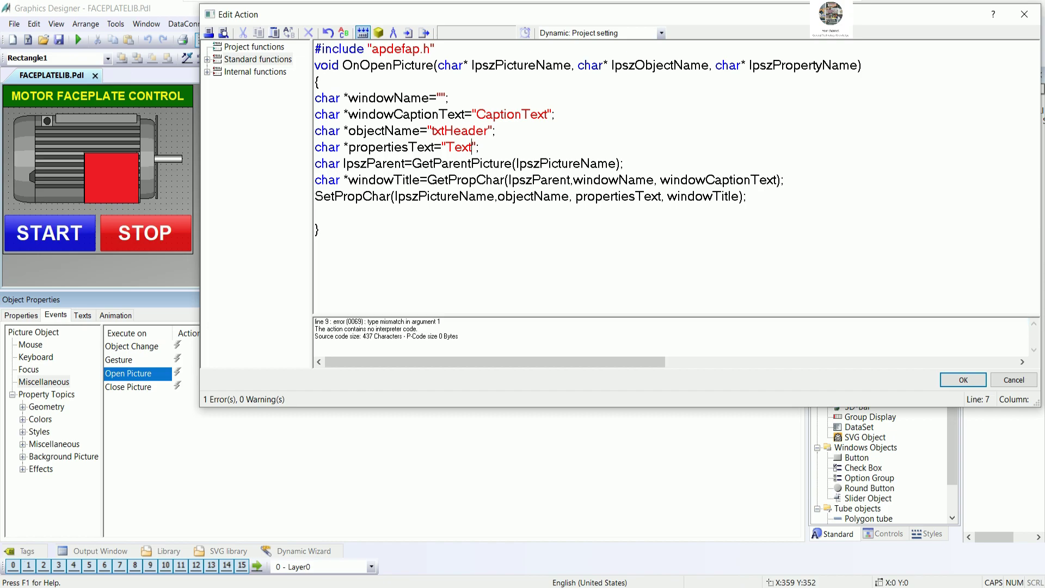
pyautogui.doubleClick(399, 326)
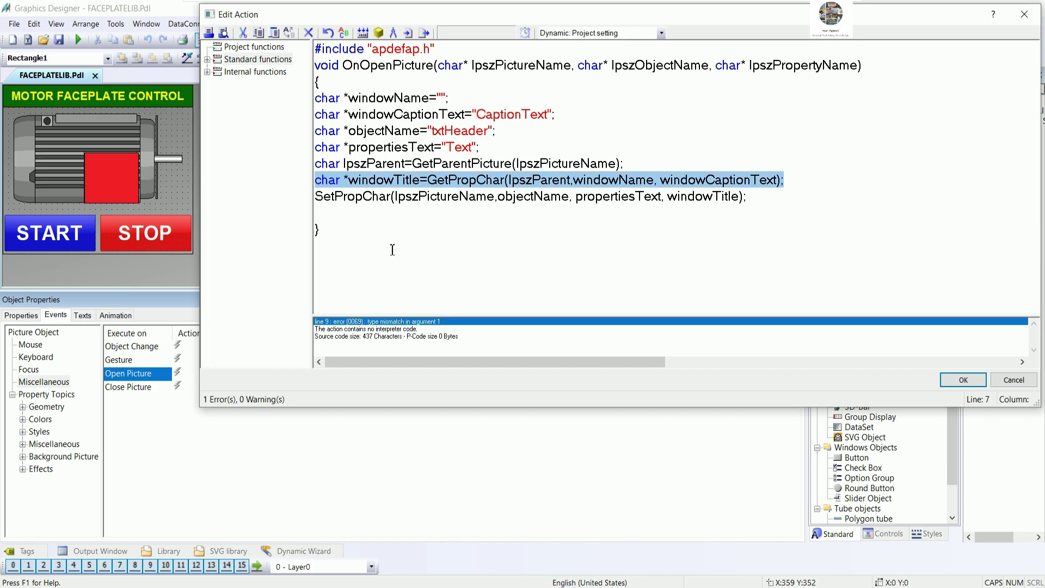
pyautogui.click(382, 183)
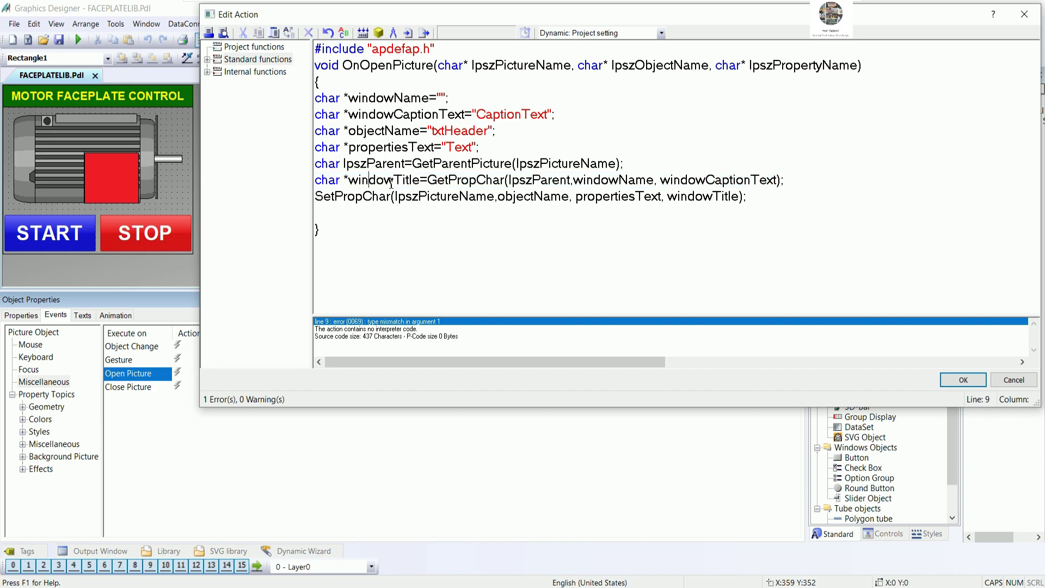
# Step: Check the GetPropChar line and compare its windowName argument with the variable's declaration
pyautogui.click(422, 181)
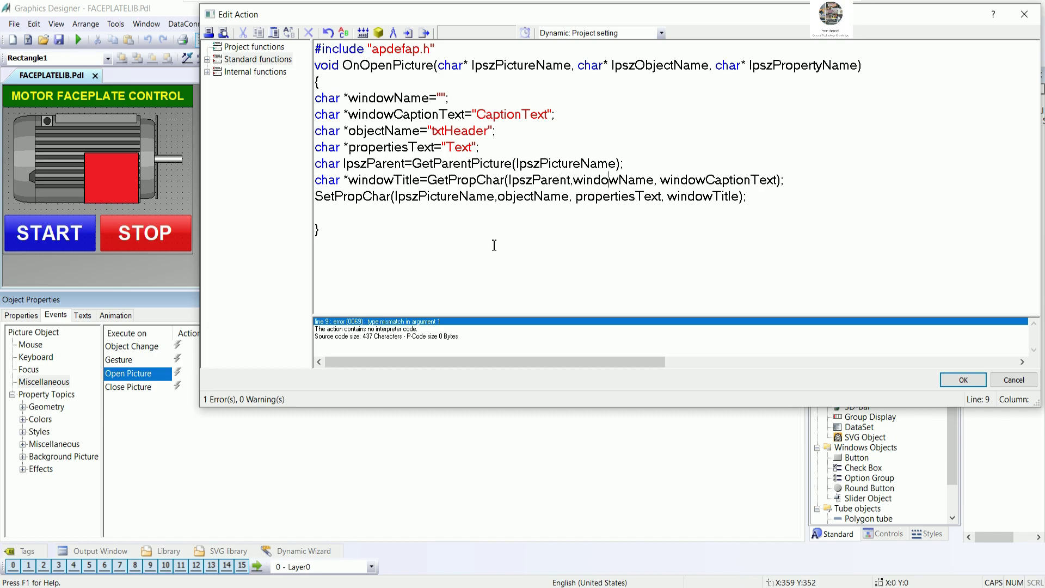
pyautogui.press('Right')
pyautogui.press('Right')
pyautogui.press('Right')
pyautogui.click(609, 180)
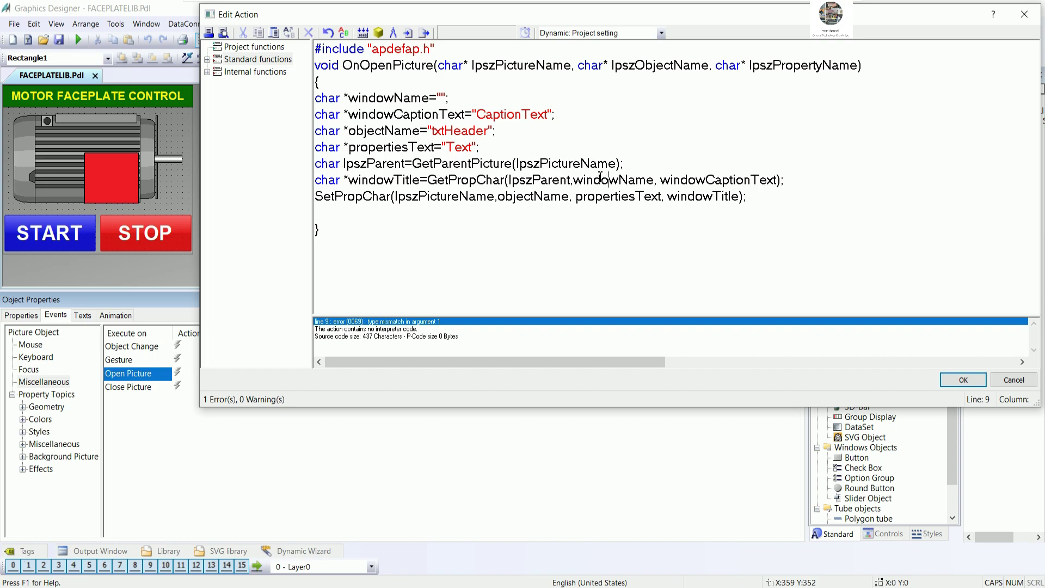
pyautogui.doubleClick(403, 98)
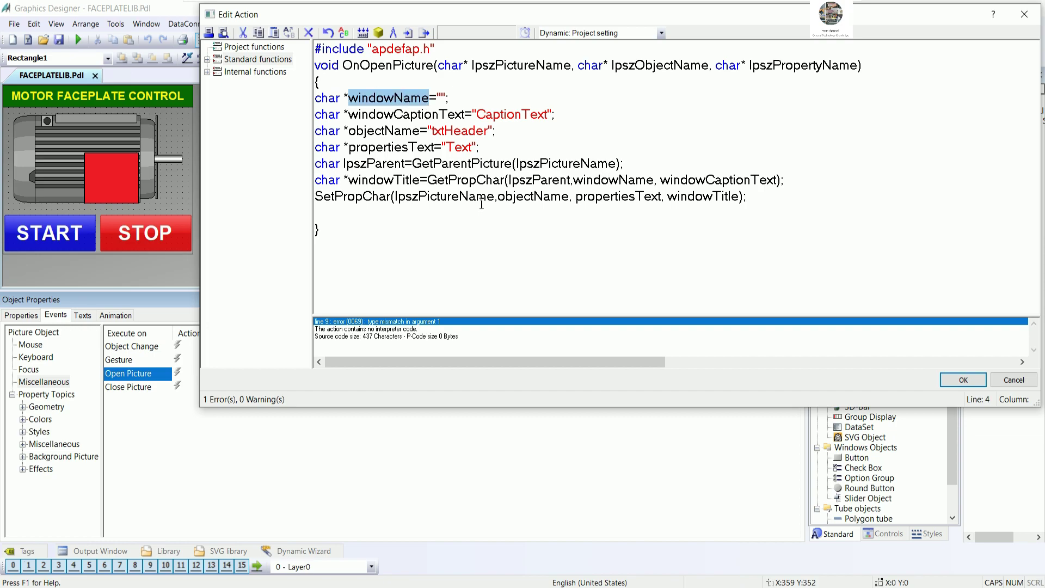
pyautogui.click(614, 181)
pyautogui.doubleClick(614, 180)
pyautogui.click(634, 266)
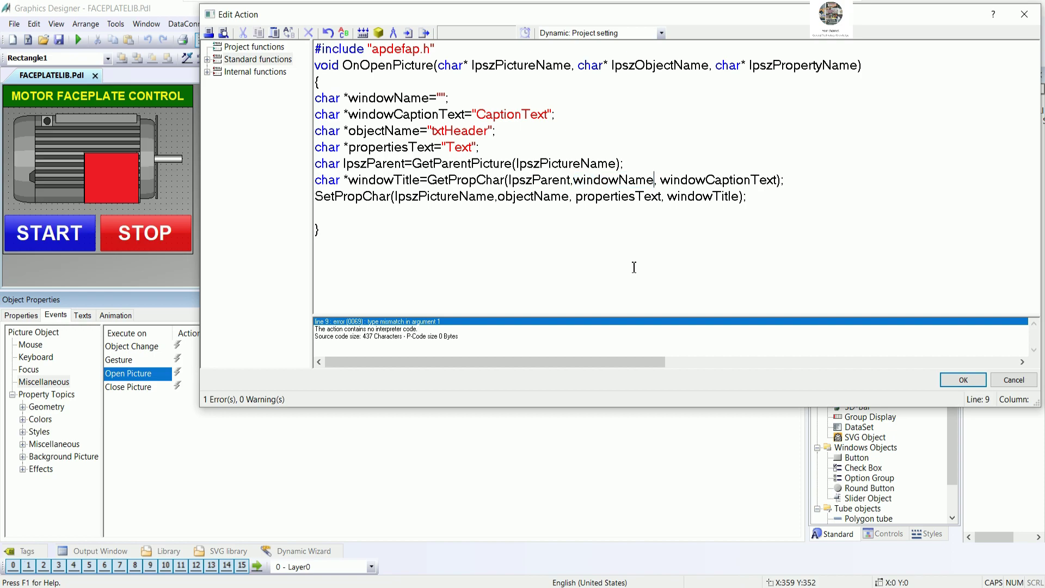
# Step: Recompile the unchanged action, locate the reported line and inspect its windowTitle assignment and the SetPropChar line below it
pyautogui.click(362, 33)
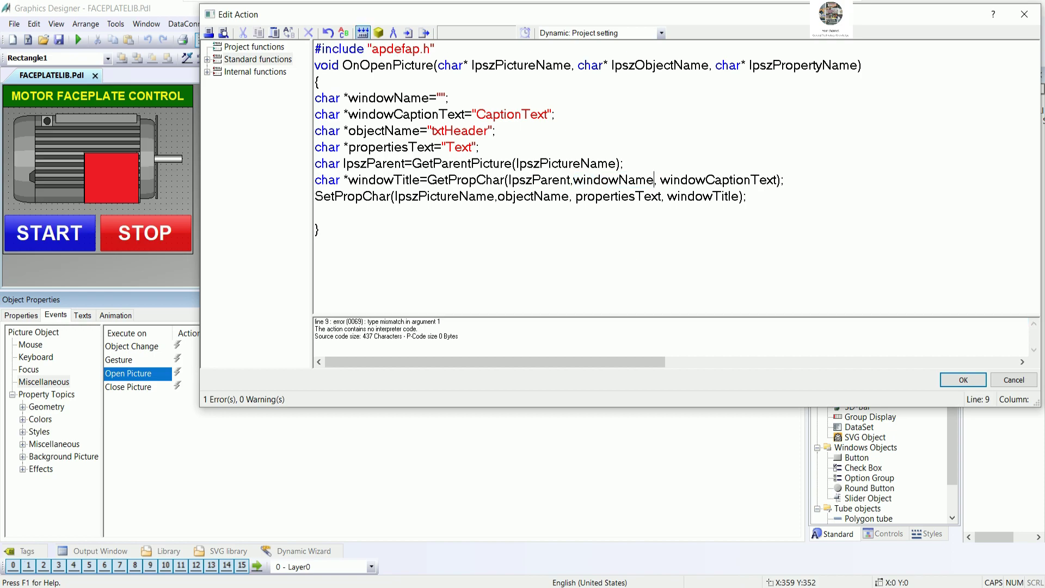
pyautogui.click(411, 323)
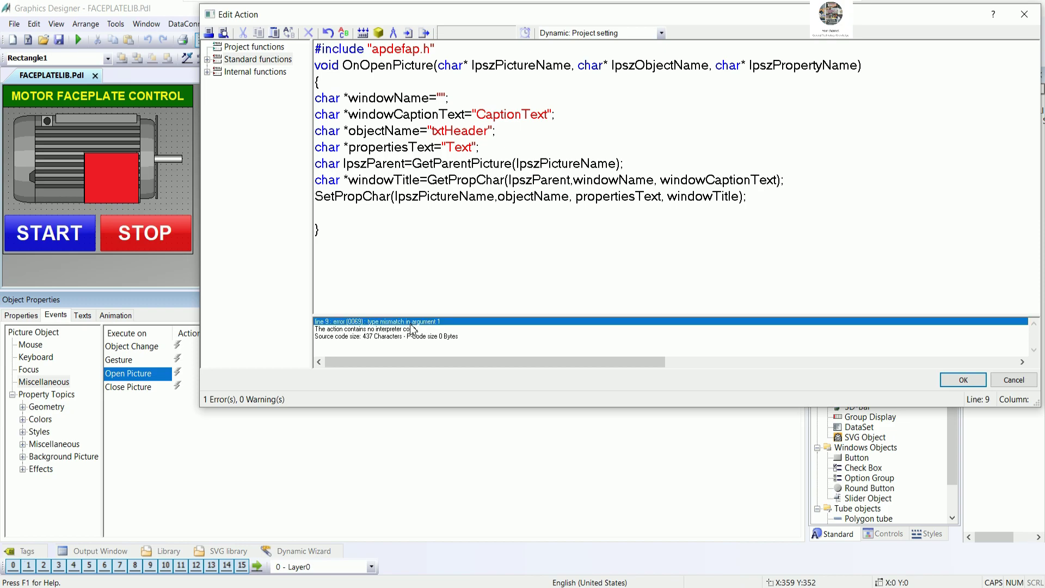
pyautogui.doubleClick(412, 323)
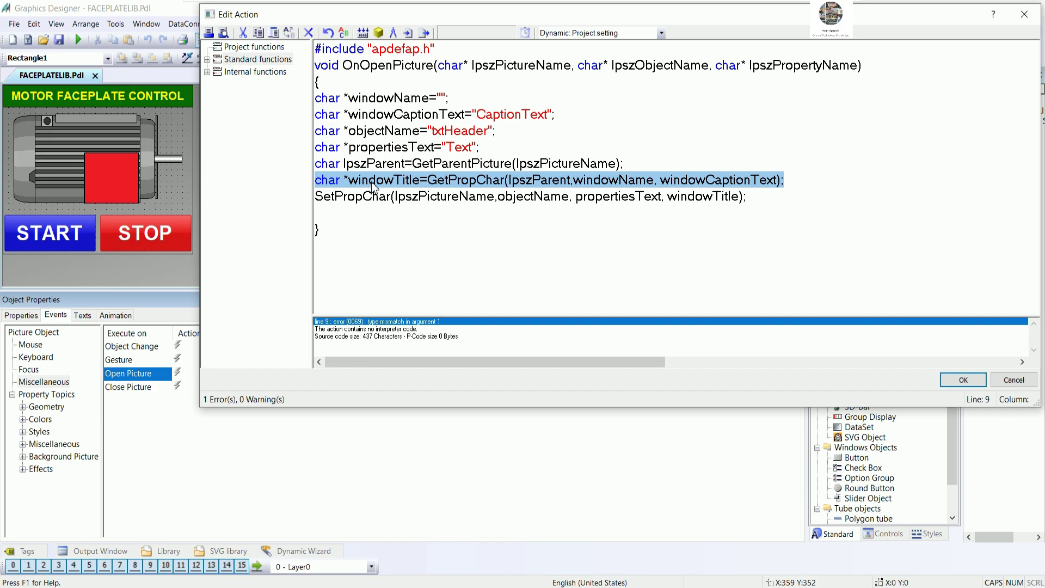
pyautogui.click(393, 181)
pyautogui.click(410, 181)
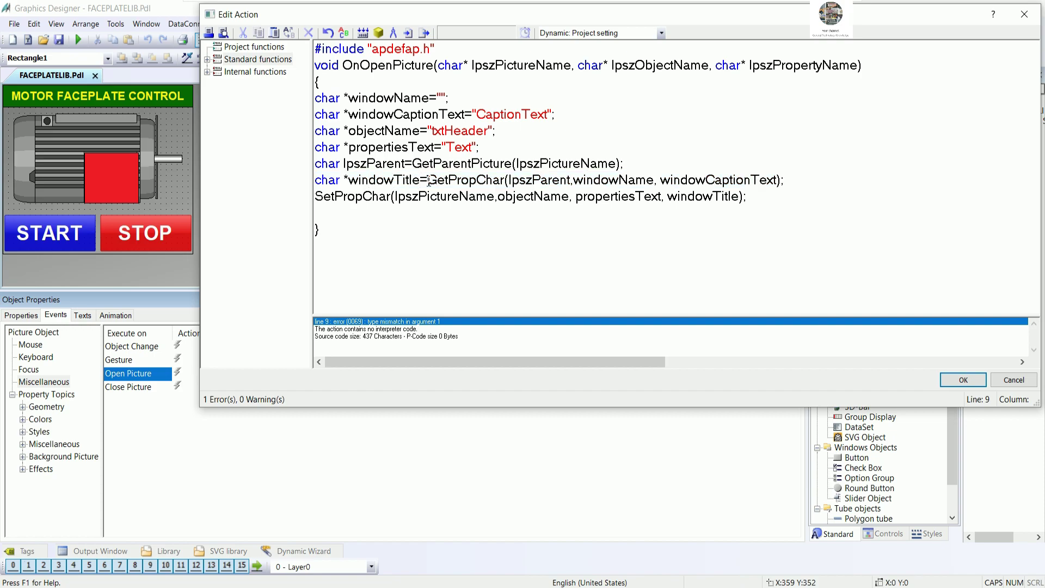
pyautogui.moveTo(424, 181); pyautogui.dragTo(397, 184)
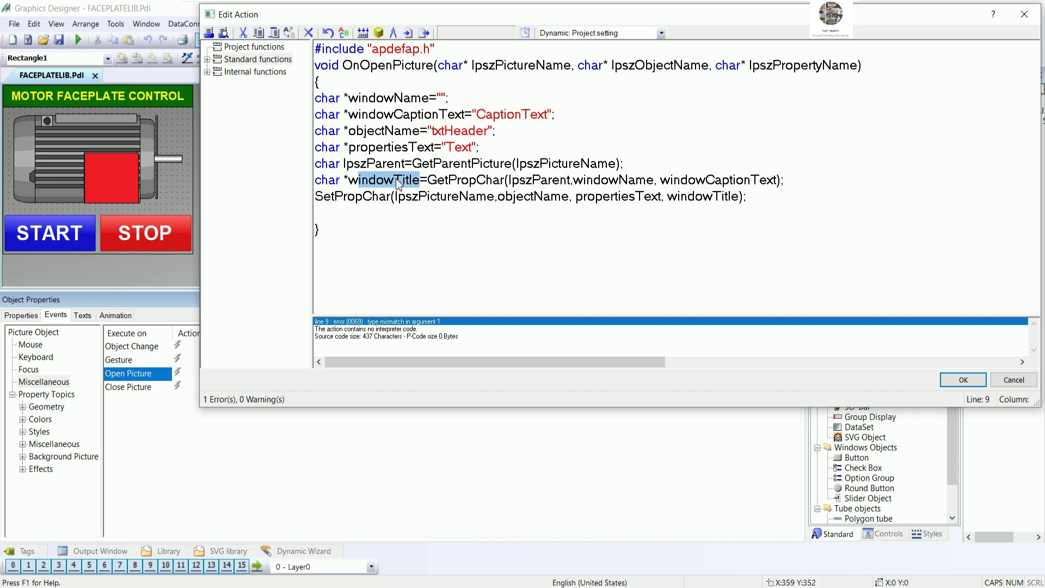
pyautogui.click(393, 180)
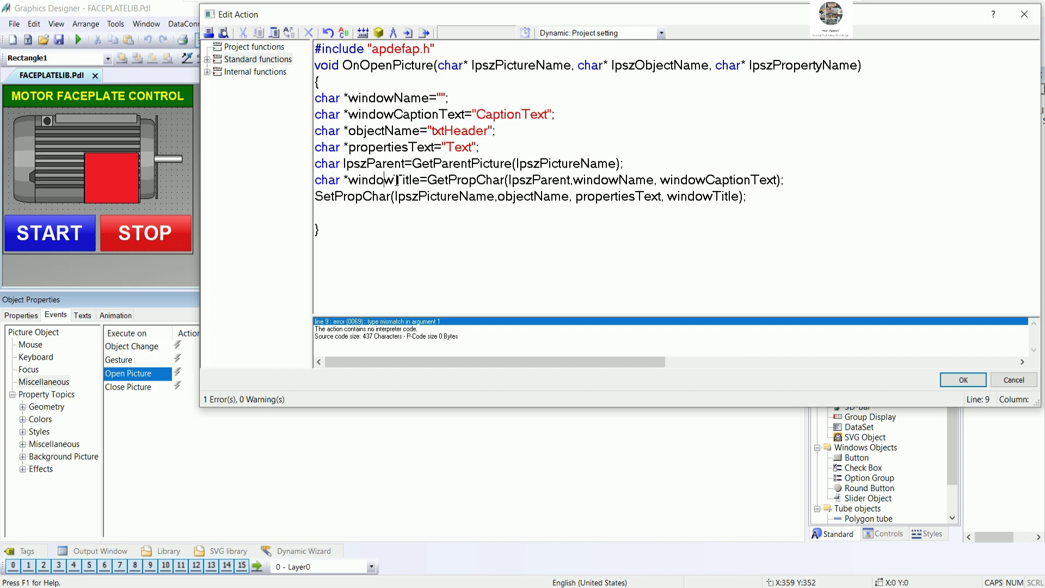
pyautogui.click(405, 197)
pyautogui.click(417, 219)
pyautogui.click(584, 195)
pyautogui.click(595, 180)
# Step: Try compiling with the semicolon removed from the end of the GetPropChar line, and restore the semicolon
pyautogui.click(784, 181)
pyautogui.press('BackSpace')
pyautogui.click(363, 33)
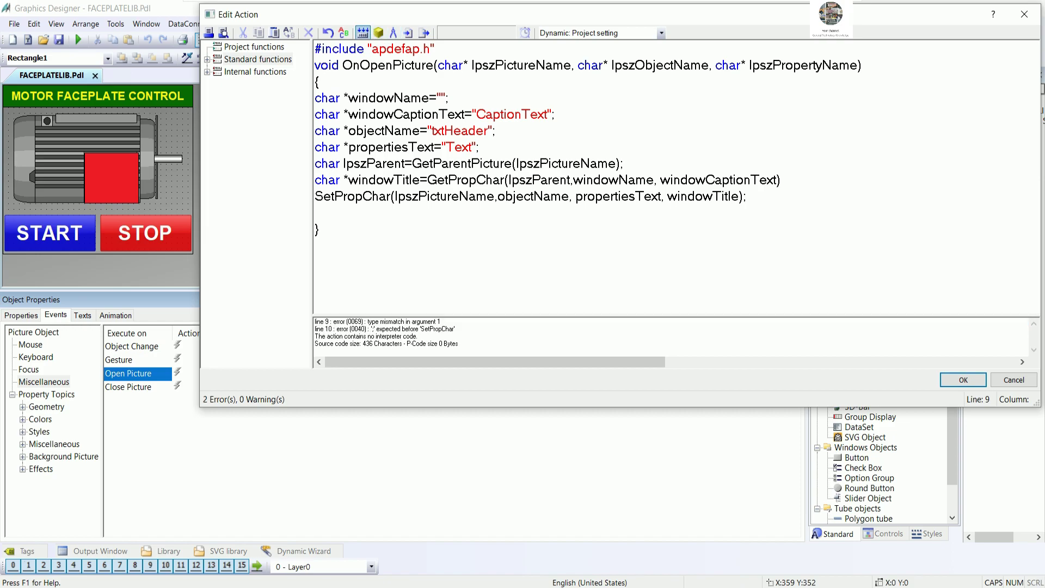
pyautogui.click(809, 185)
pyautogui.write(';')
# Step: Delete and re-enter the function name GetPropChar in the windowTitle assignment and recompile the action
pyautogui.click(503, 184)
pyautogui.press('BackSpace')
pyautogui.press('BackSpace')
pyautogui.press('BackSpace')
pyautogui.press('BackSpace')
pyautogui.press('BackSpace')
pyautogui.press('BackSpace')
pyautogui.press('BackSpace')
pyautogui.press('BackSpace')
pyautogui.press('BackSpace')
pyautogui.press('BackSpace')
pyautogui.press('BackSpace')
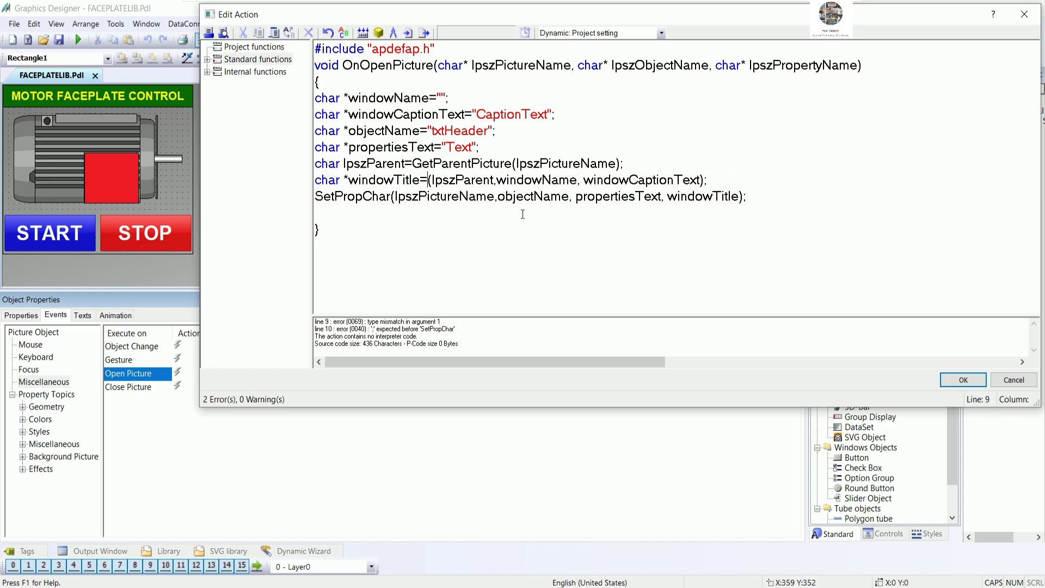
pyautogui.write('Get')
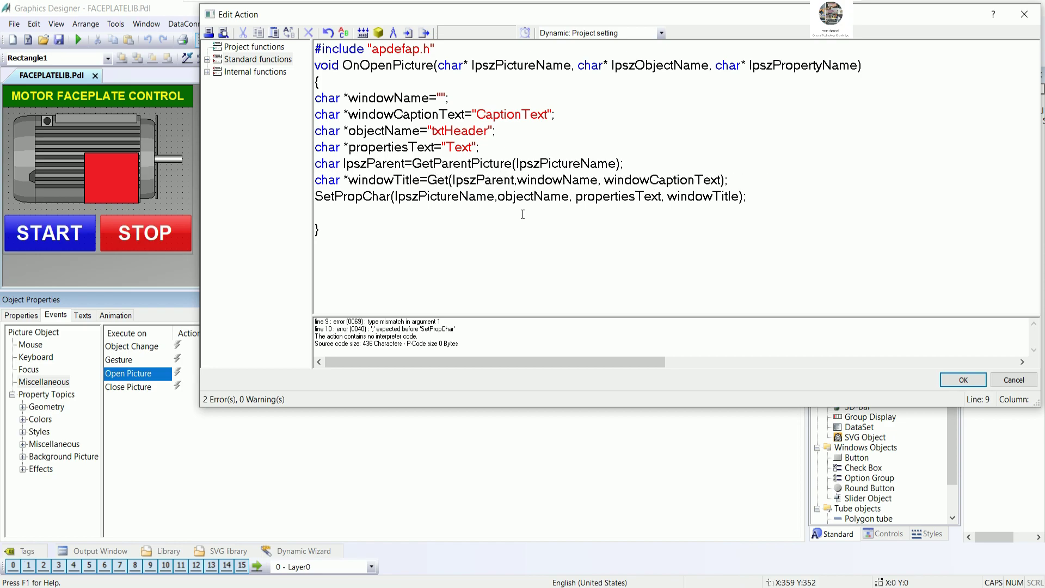
pyautogui.write('PropChar')
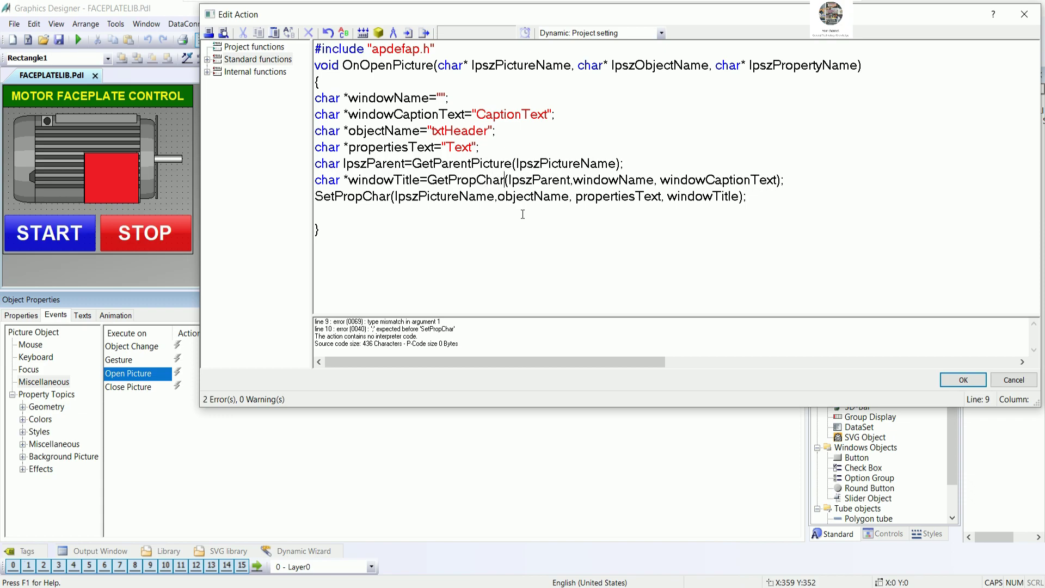
pyautogui.click(363, 34)
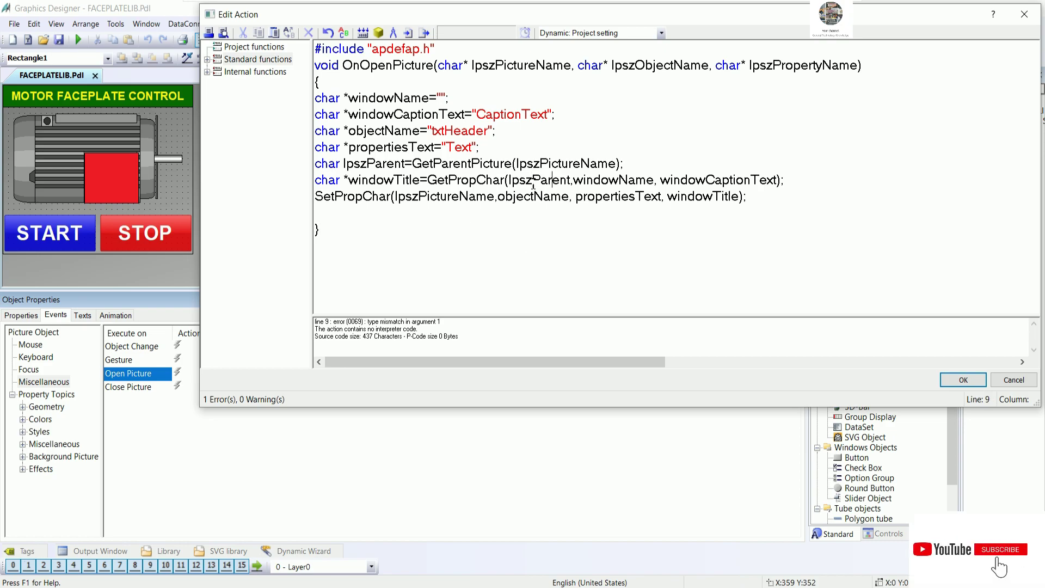
# Step: Compare the lpszParent declaration with its use as the first GetPropChar argument, and revisit the line the compiler reports
pyautogui.moveTo(509, 181); pyautogui.dragTo(653, 183)
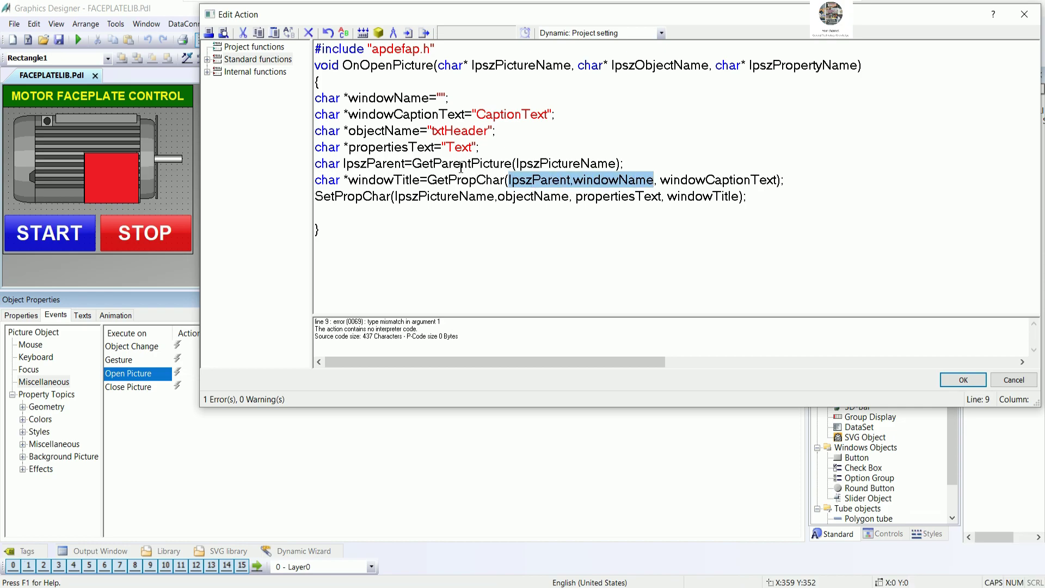
pyautogui.click(558, 185)
pyautogui.click(447, 165)
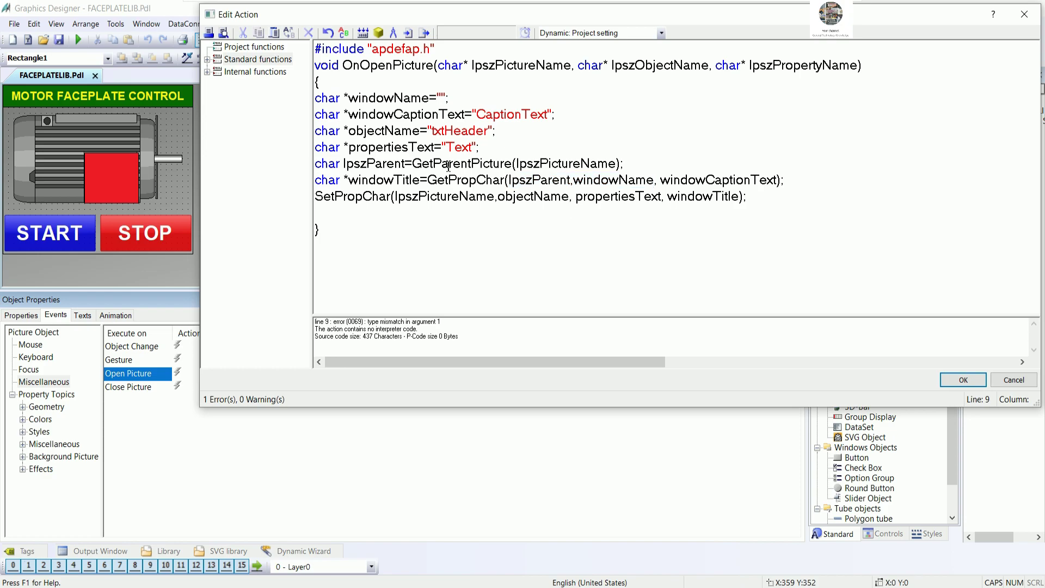
pyautogui.doubleClick(392, 165)
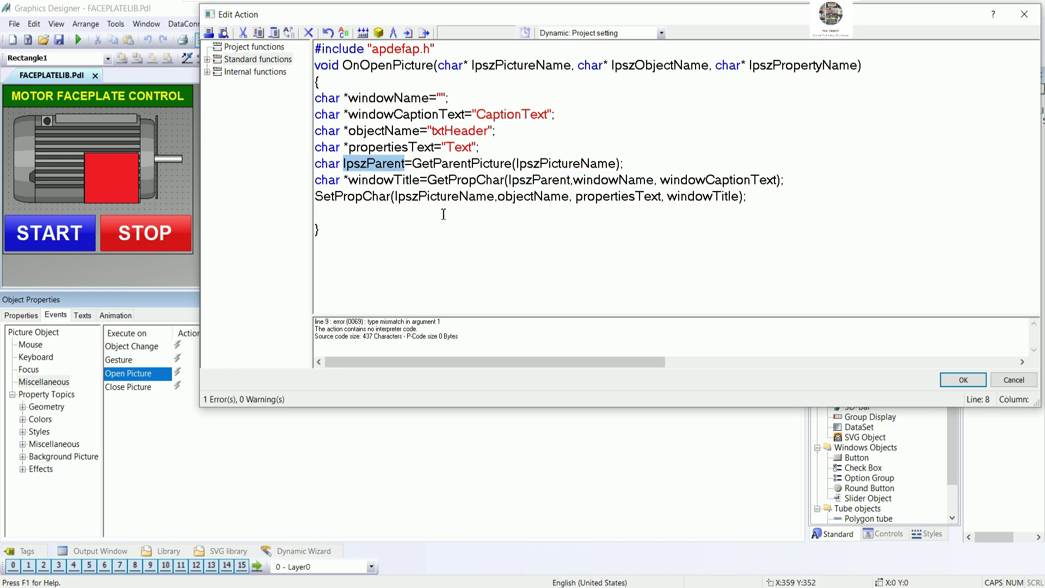
pyautogui.doubleClick(561, 181)
pyautogui.click(570, 181)
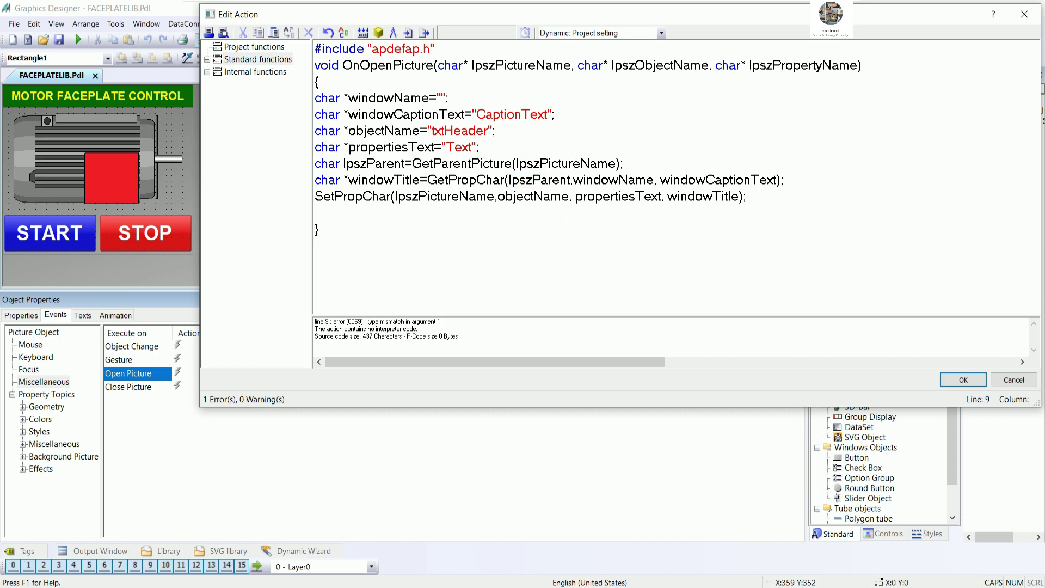
pyautogui.doubleClick(425, 322)
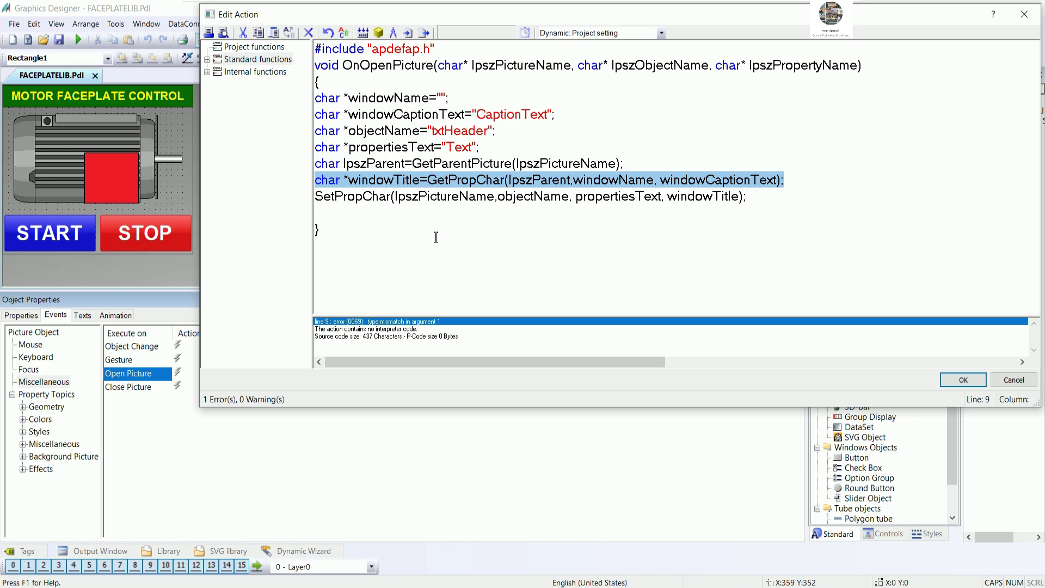
# Step: Declare lpszParent as a pointer by adding an asterisk before its name, and recompile the action
pyautogui.click(341, 153)
pyautogui.press('Down')
pyautogui.write('*')
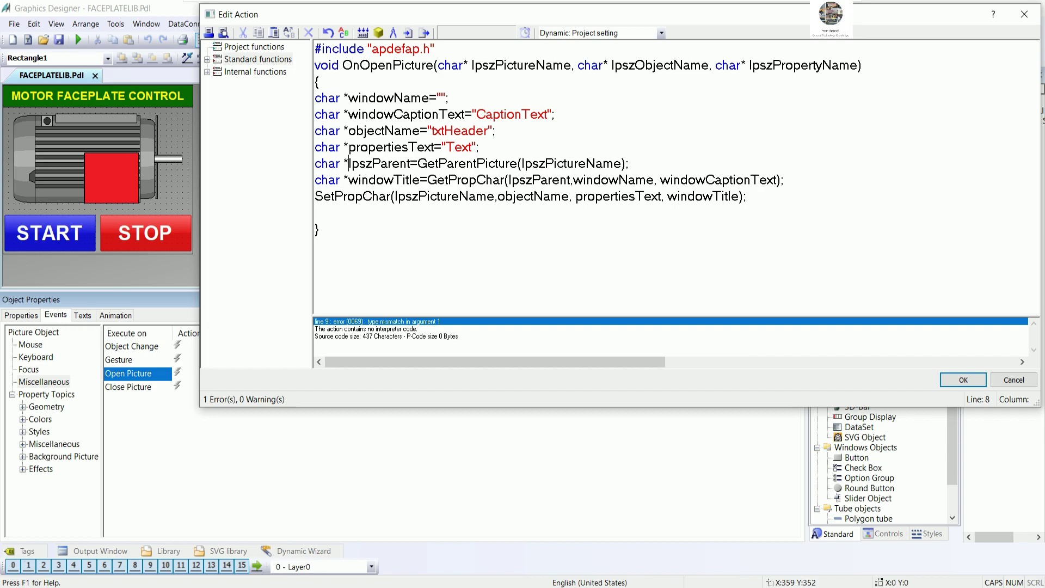
pyautogui.click(363, 33)
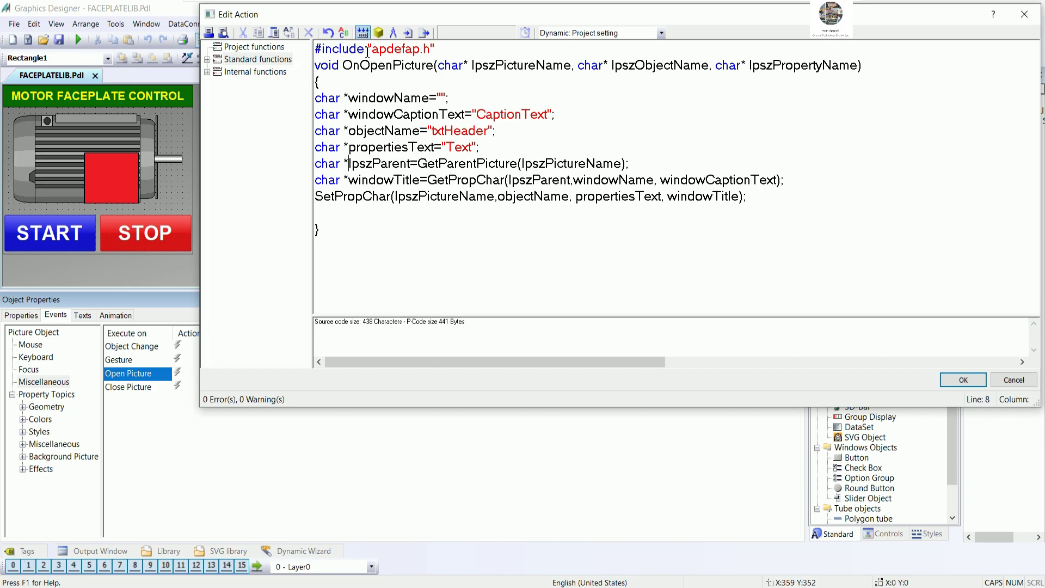
pyautogui.click(451, 322)
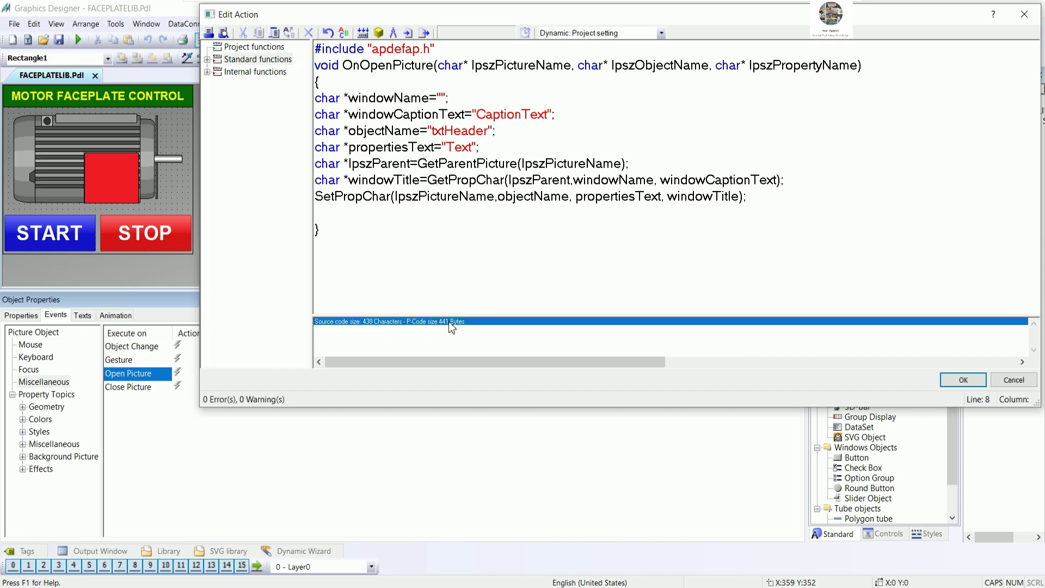
# Step: Accept the Open Picture action and save the faceplate picture, and open OPERATION SCREEN for editing
pyautogui.click(962, 380)
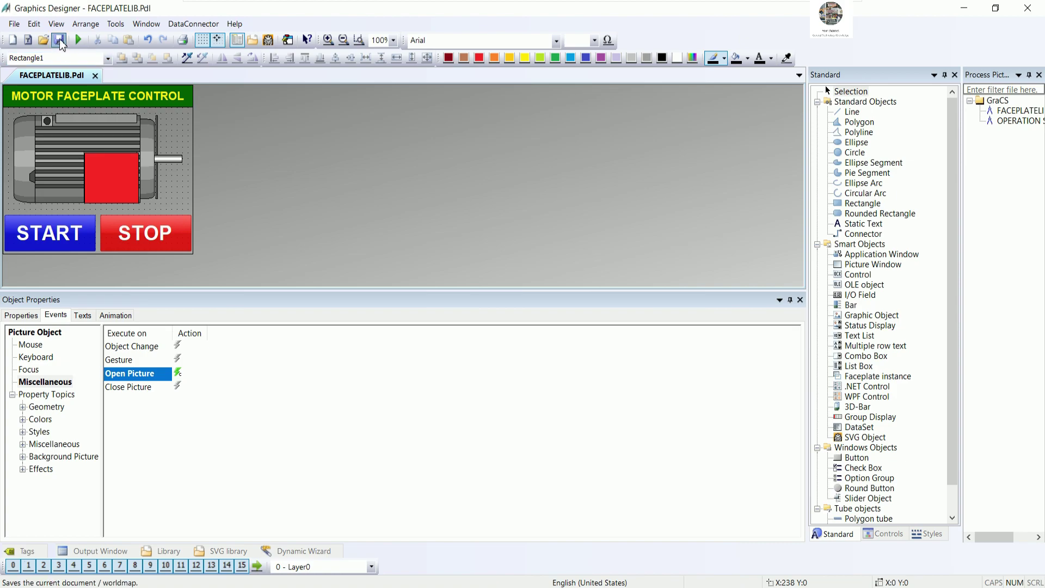
pyautogui.click(59, 39)
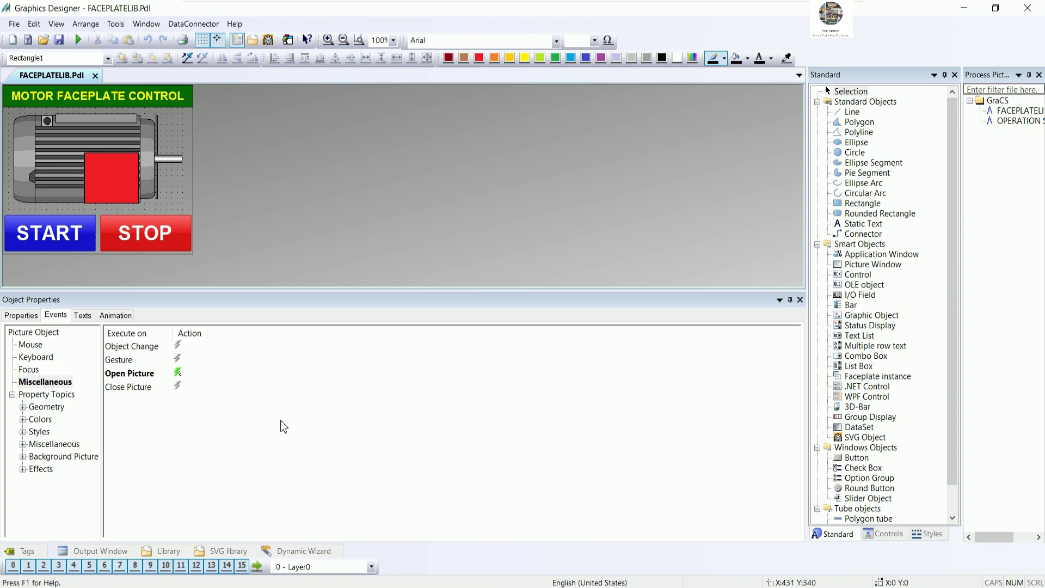
pyautogui.click(406, 571)
pyautogui.click(234, 229)
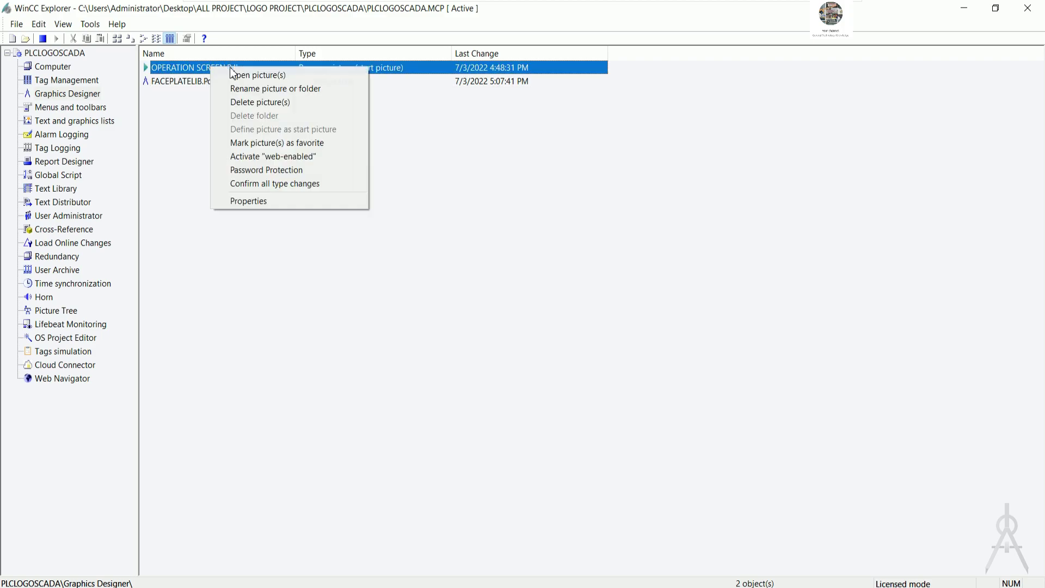
pyautogui.click(260, 76)
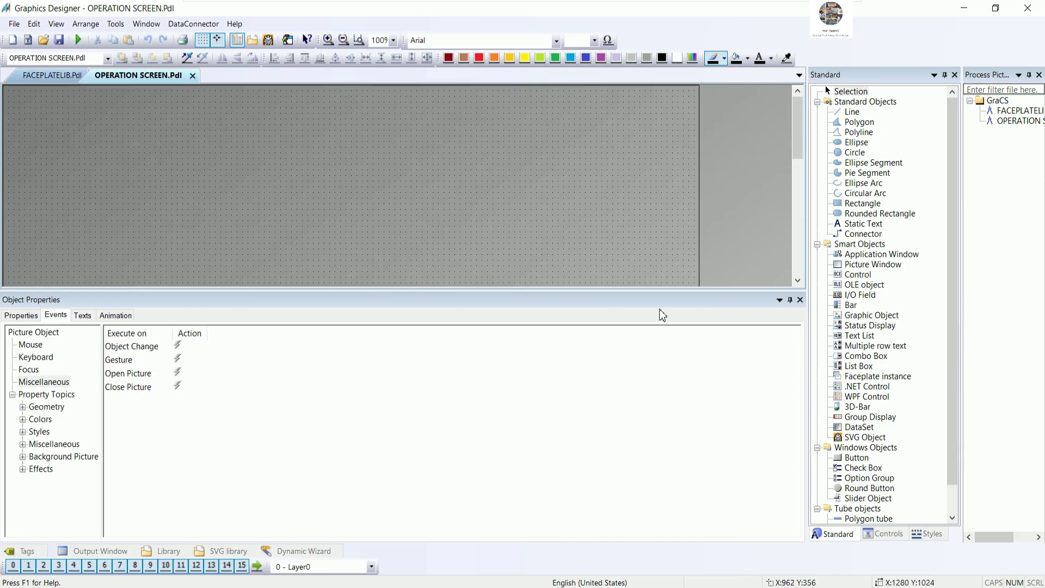
# Step: Copy the motor graphic together with the red rectangle from FACEPLATELIB.Pdl
pyautogui.click(64, 75)
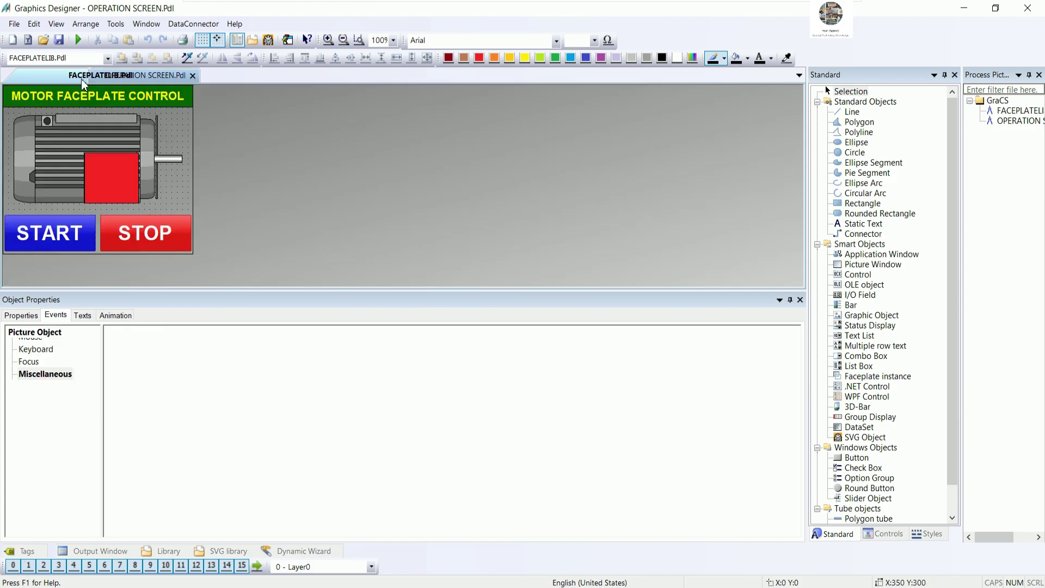
pyautogui.click(104, 190)
pyautogui.keyDown('shift'); pyautogui.click(116, 193); pyautogui.keyUp('shift')
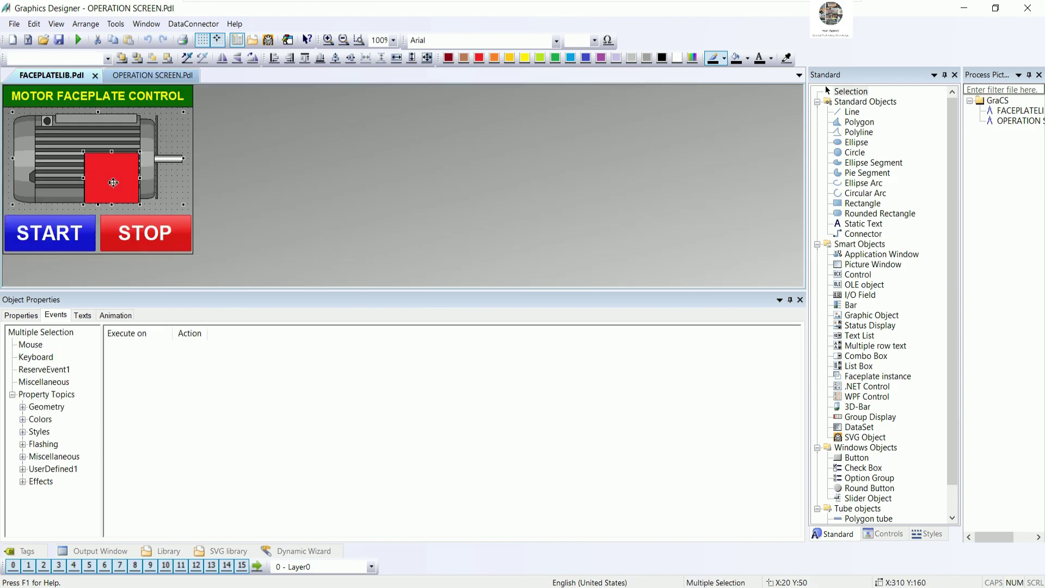
pyautogui.rightClick(61, 155)
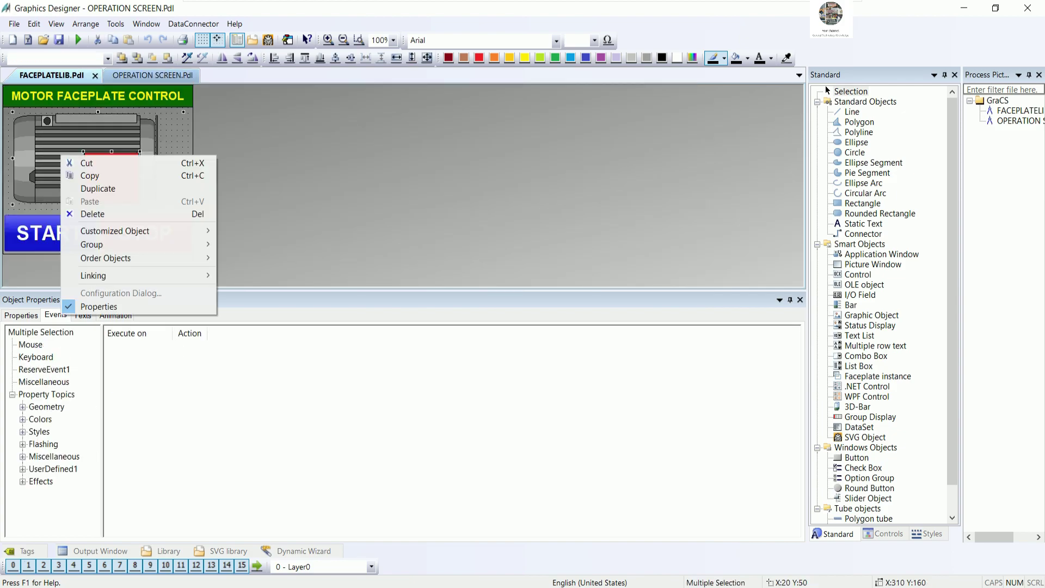
pyautogui.click(107, 176)
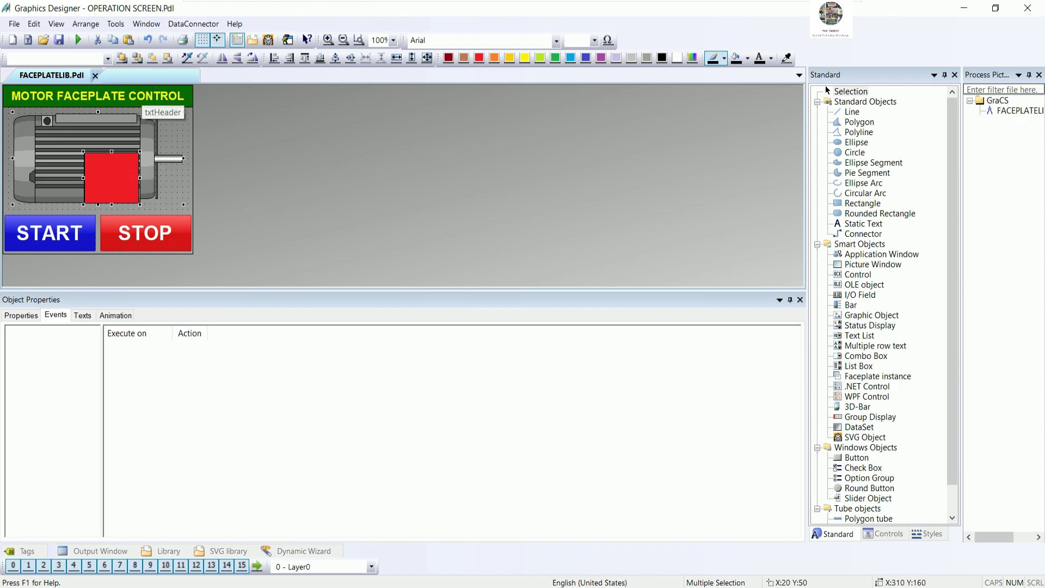
# Step: Paste the motor and red rectangle into OPERATION SCREEN.Pdl and position them at about X 10, Y 70
pyautogui.click(152, 75)
pyautogui.moveTo(619, 291); pyautogui.dragTo(626, 432)
pyautogui.rightClick(168, 117)
pyautogui.click(203, 163)
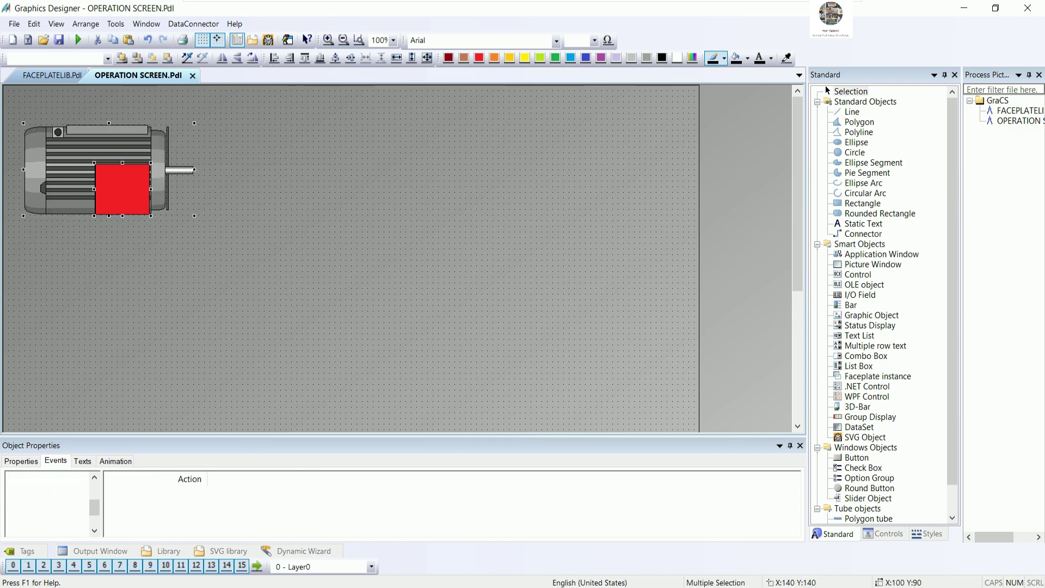
pyautogui.moveTo(99, 152); pyautogui.dragTo(82, 151)
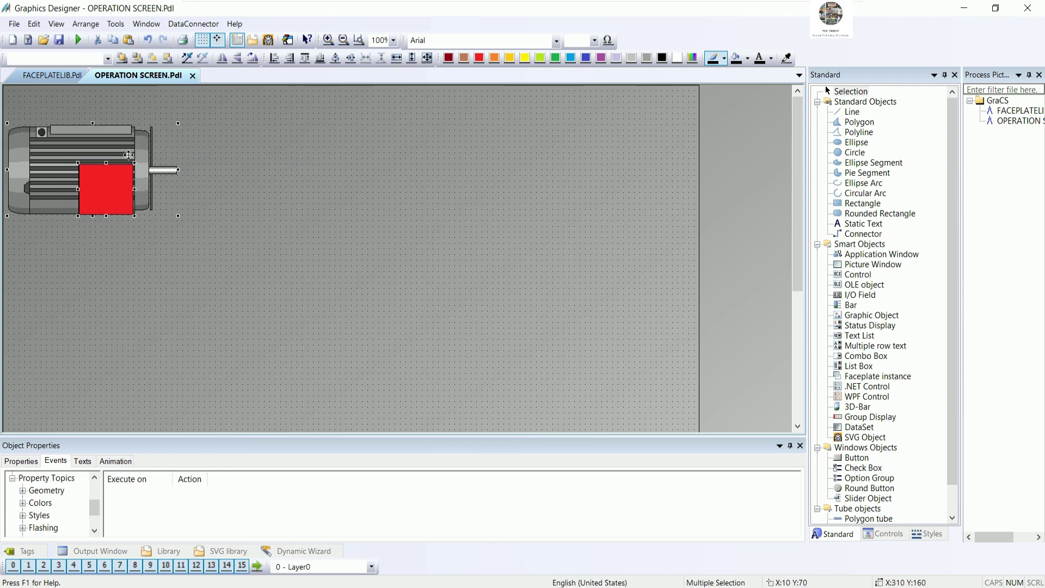
pyautogui.click(129, 175)
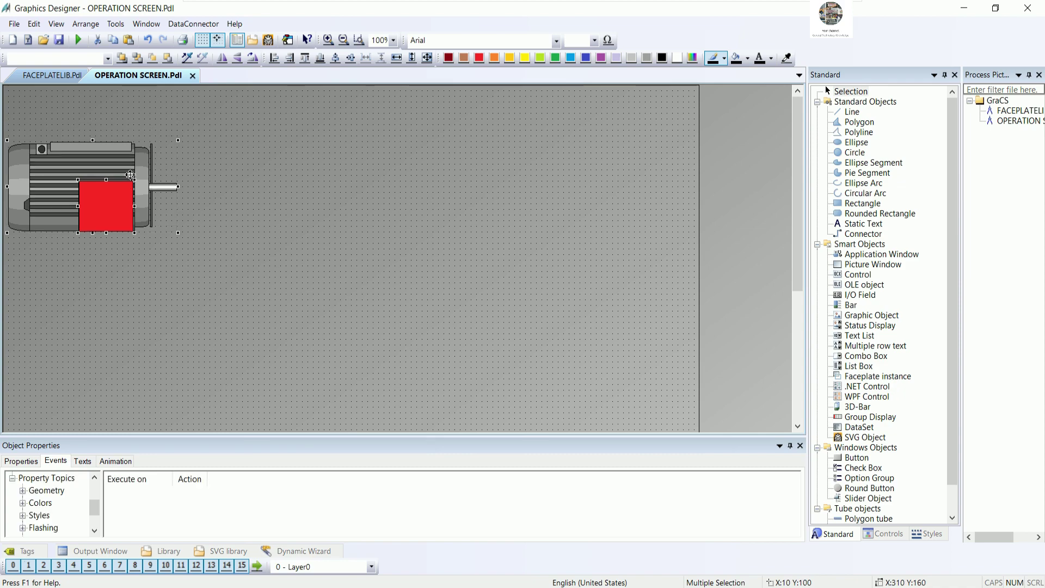
pyautogui.click(129, 159)
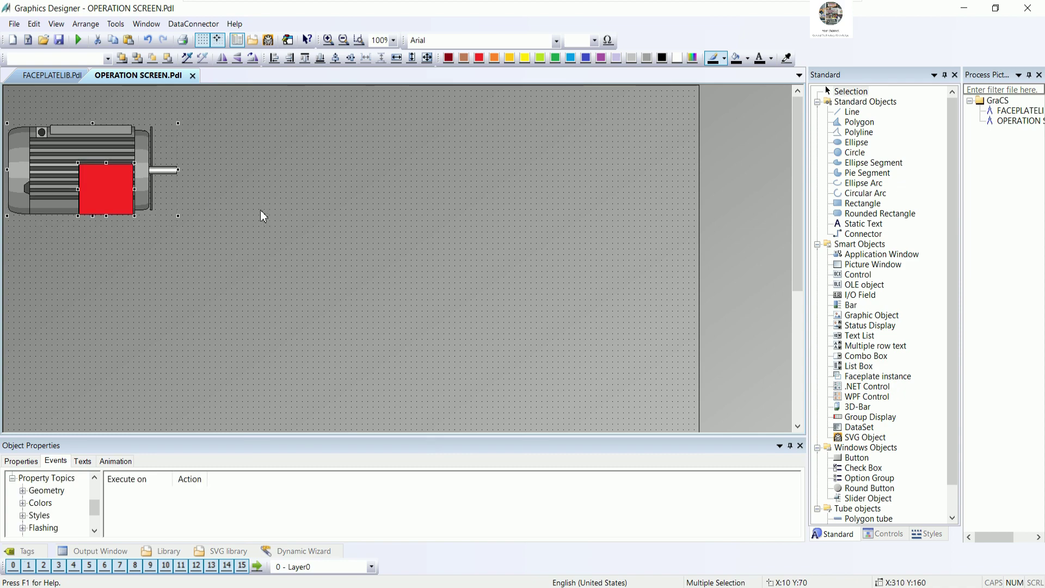
# Step: Move the motor and red rectangle down to X 10, Y 120, and look back at the faceplate picture
pyautogui.moveTo(93, 147); pyautogui.dragTo(93, 174)
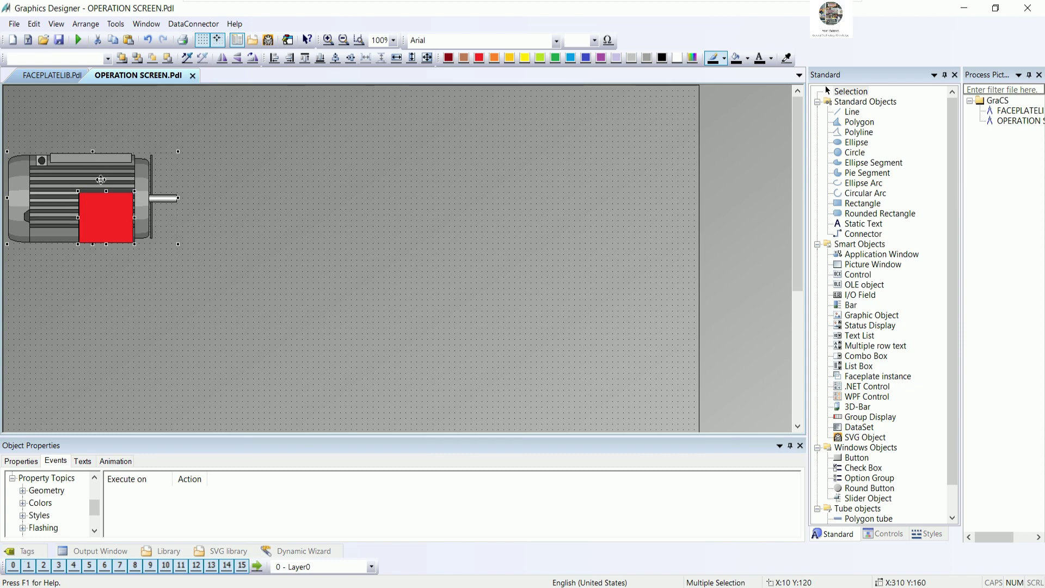
pyautogui.click(330, 197)
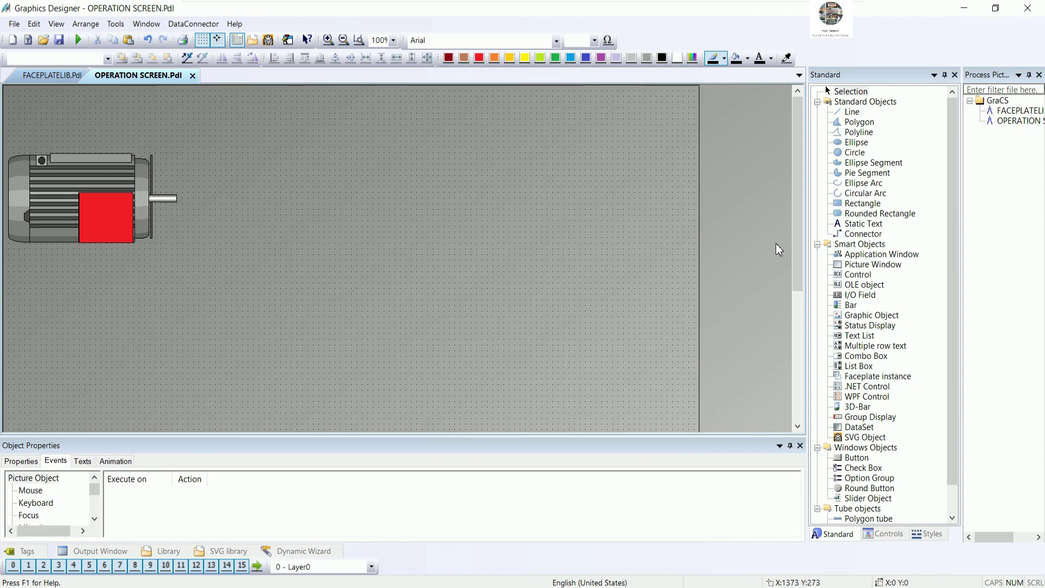
pyautogui.click(54, 76)
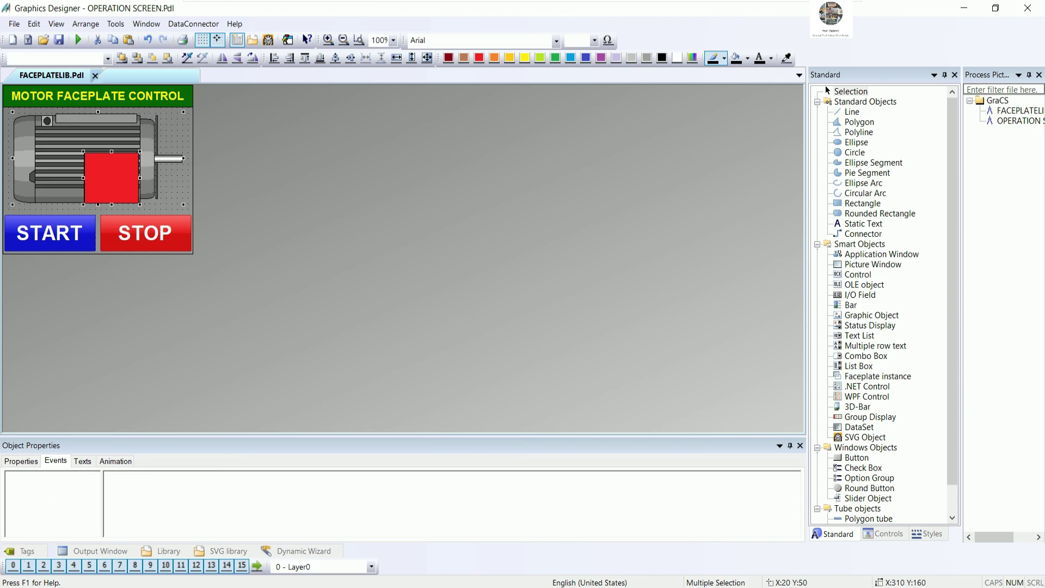
# Step: Add a static text about 1260 by 60 at X 10, Y 10 reading "PLC LOGO CONNECT WITH WINCC EXPLORER VIA KEPSERVER EX"
pyautogui.click(853, 224)
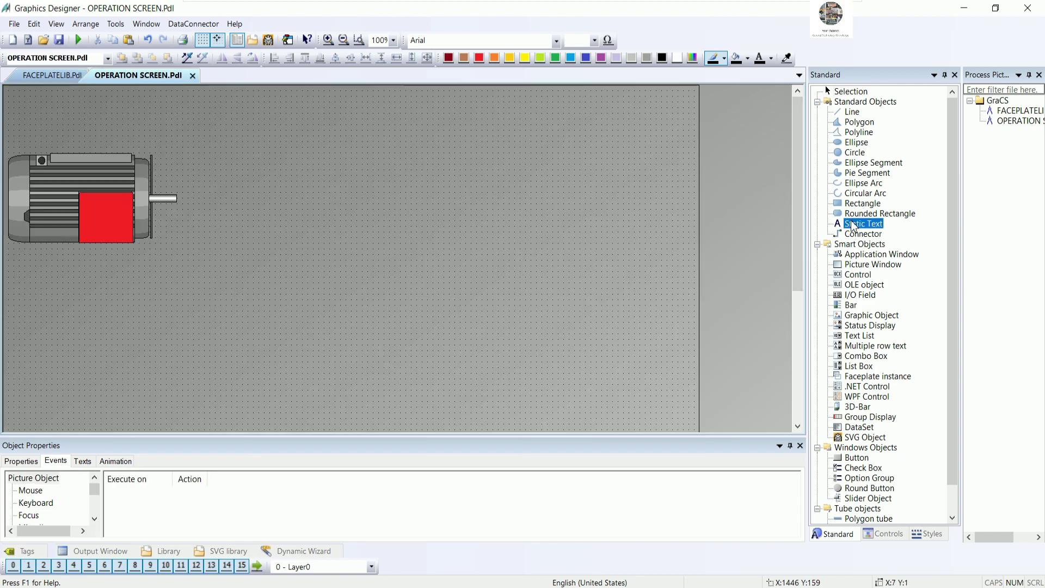
pyautogui.moveTo(7, 89)
pyautogui.mouseDown()
pyautogui.moveTo(136, 119)
pyautogui.moveTo(678, 136)
pyautogui.moveTo(697, 126)
pyautogui.mouseUp()
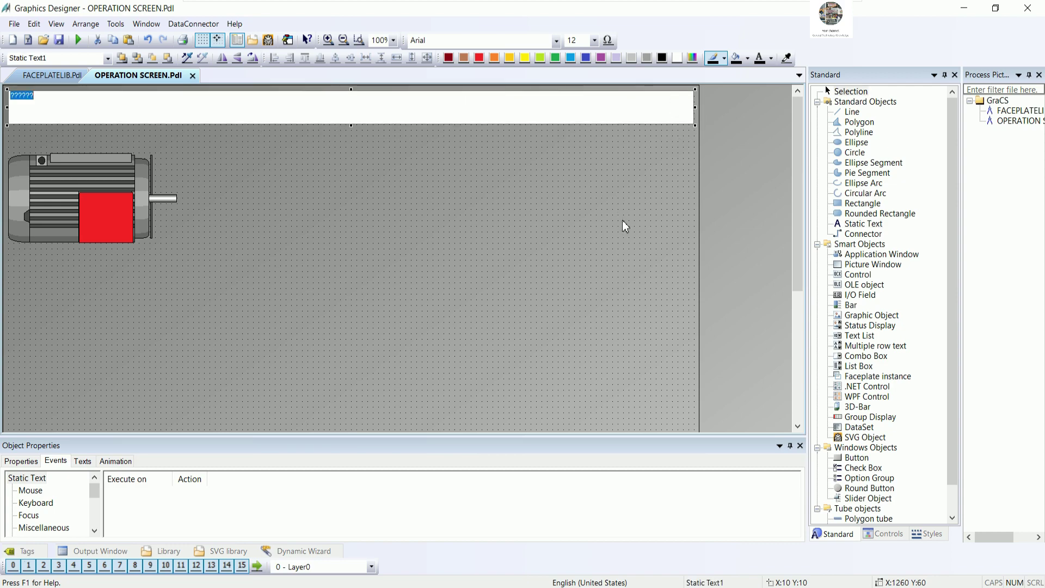
pyautogui.write('co')
pyautogui.press('BackSpace')
pyautogui.press('capslock')
pyautogui.write('PLC LOGO CONNECT WITH')
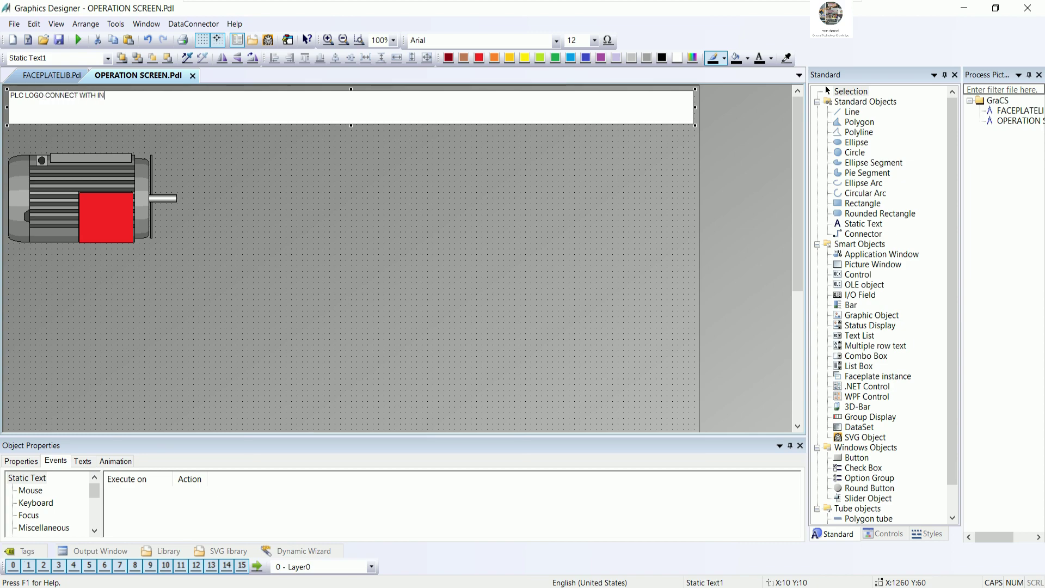
pyautogui.write(' WINCC EXPLORER VIA KEPS')
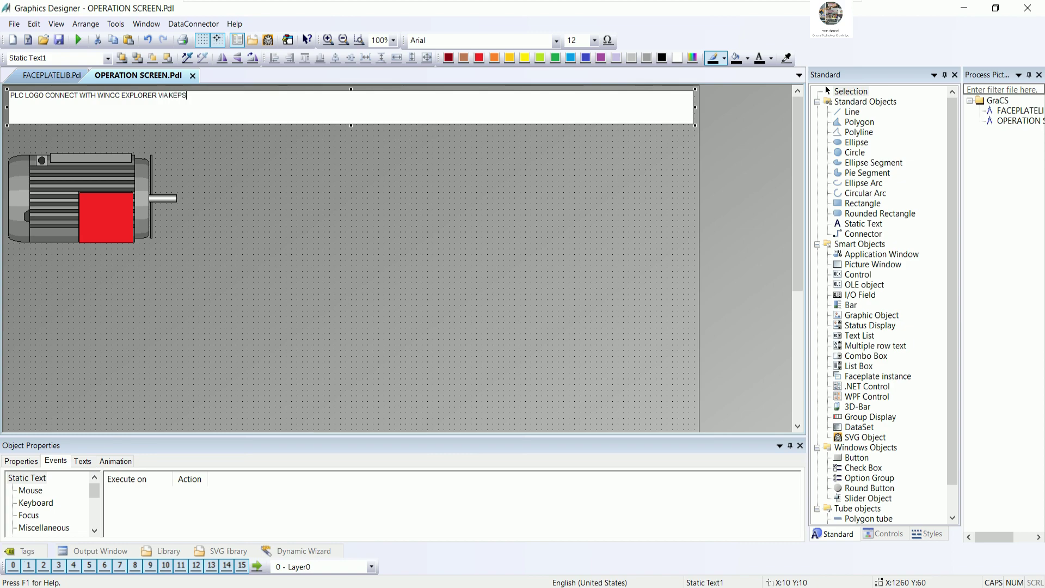
pyautogui.write('ERVER EX')
pyautogui.click(505, 208)
pyautogui.click(303, 112)
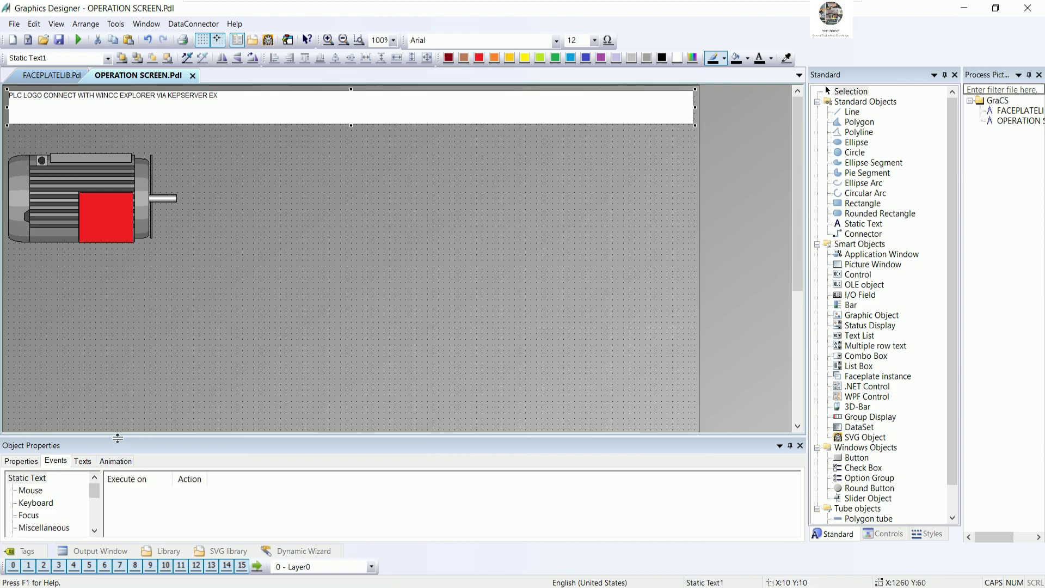
# Step: Enlarge the object properties area, try a picture height of 800 for the operation screen, and settle on 600
pyautogui.click(153, 393)
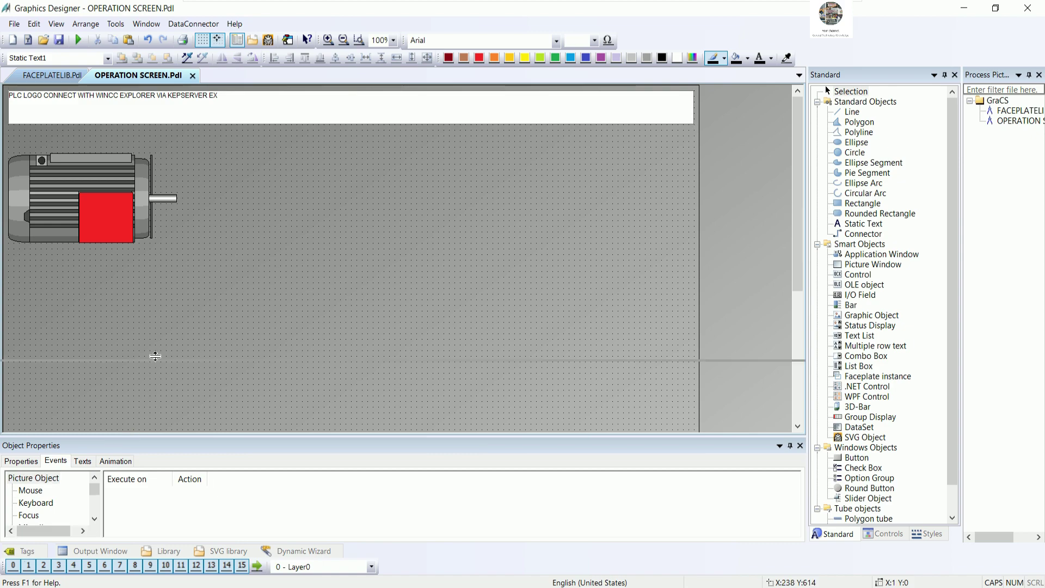
pyautogui.moveTo(133, 437); pyautogui.dragTo(162, 354)
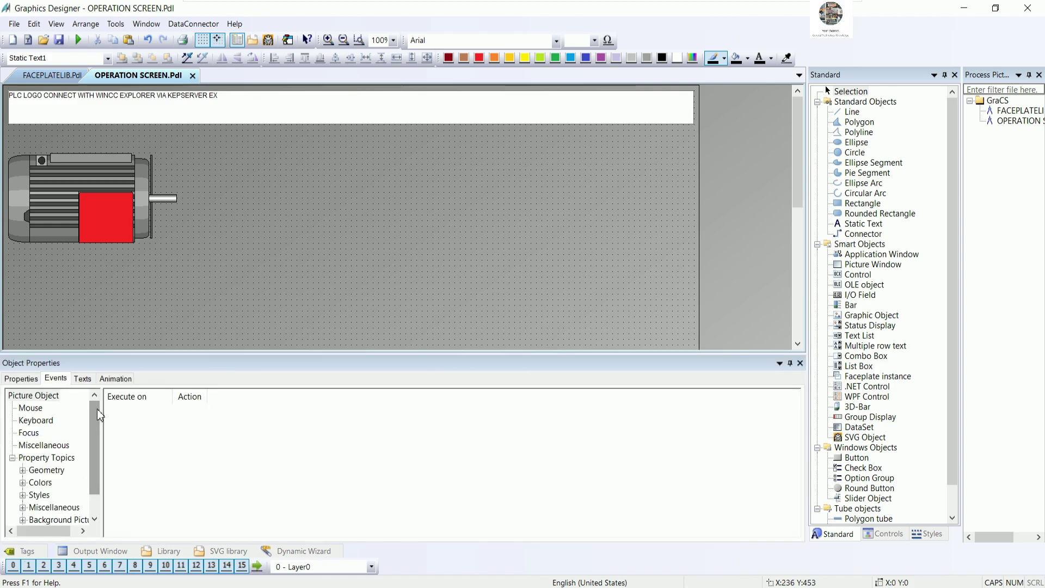
pyautogui.click(21, 379)
pyautogui.click(49, 409)
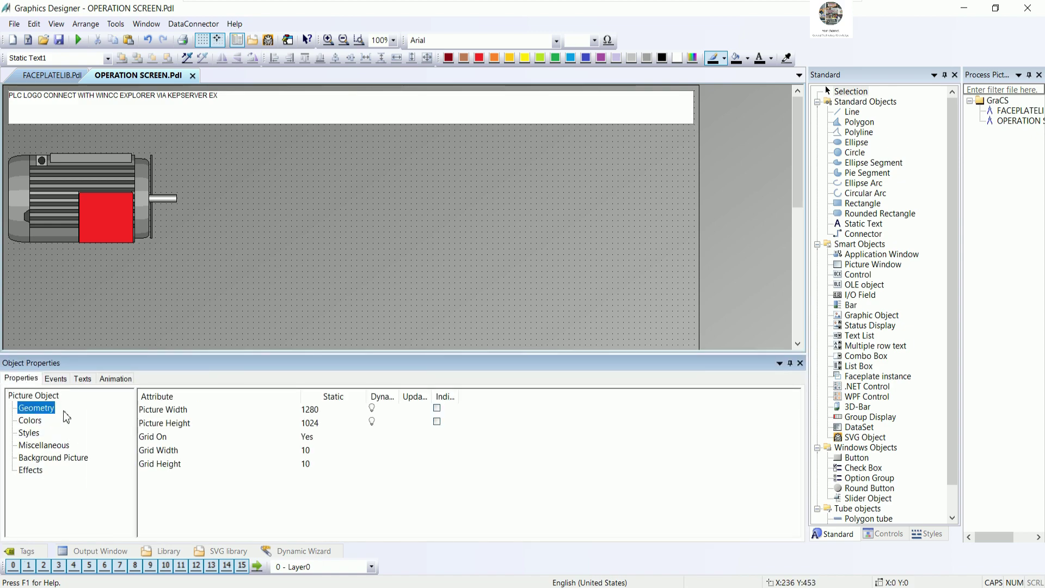
pyautogui.doubleClick(310, 409)
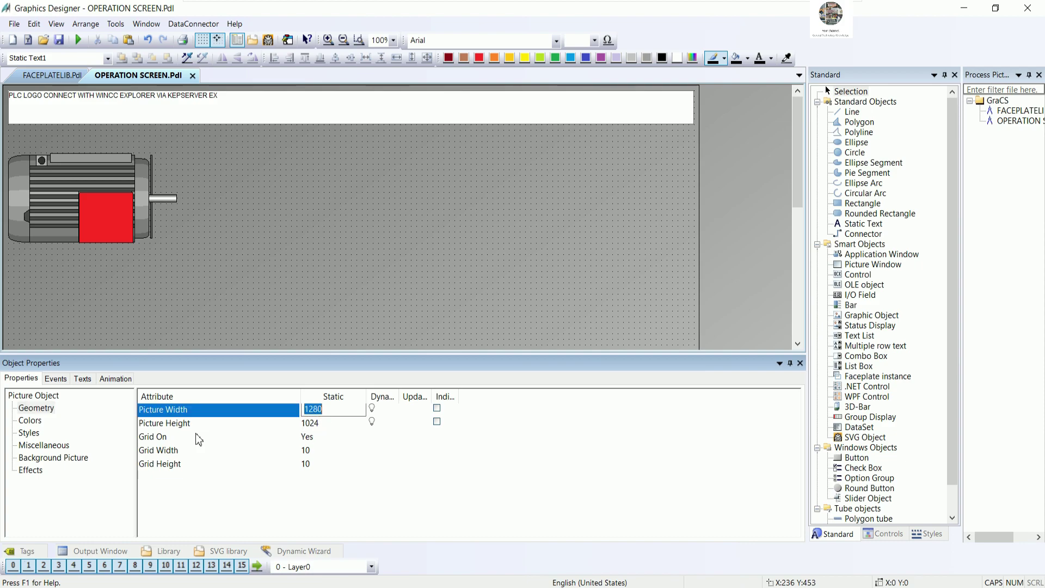
pyautogui.doubleClick(332, 425)
pyautogui.write('8')
pyautogui.press('Return')
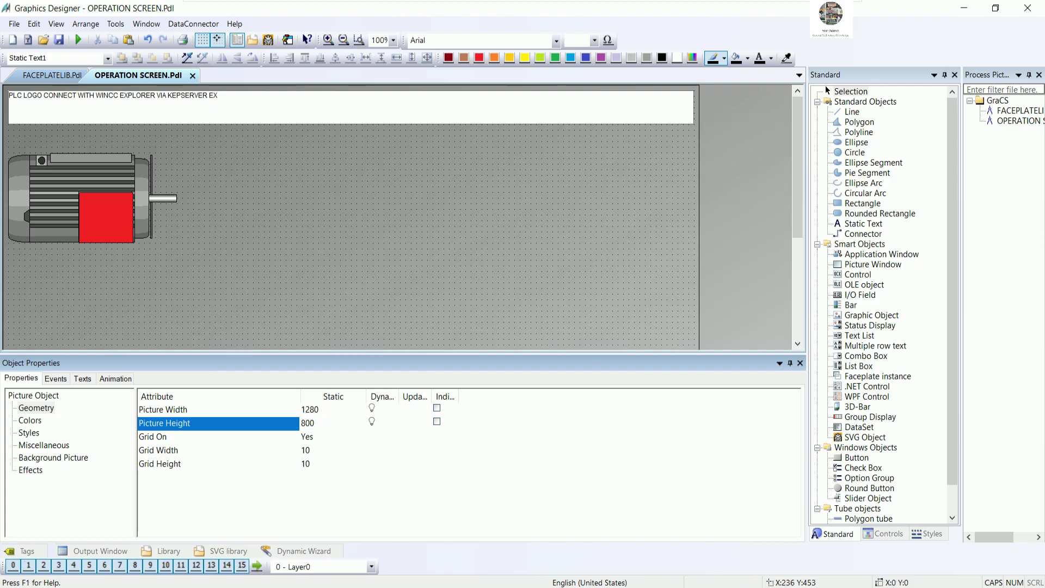
pyautogui.doubleClick(327, 428)
pyautogui.write('600')
pyautogui.press('Return')
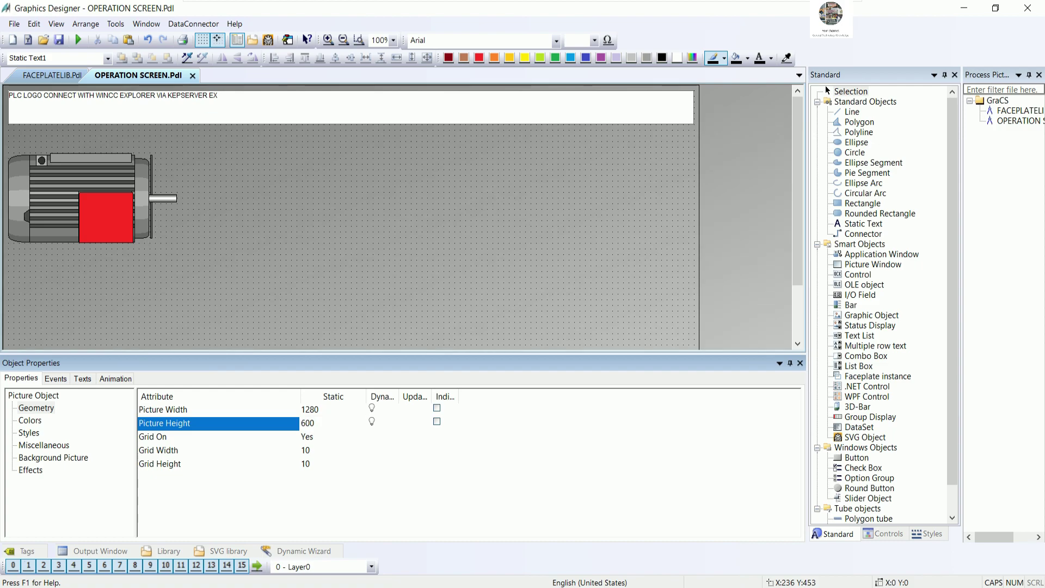
# Step: Try picture widths of 1000, 1500, 1200 and 1250 for the operation screen
pyautogui.doubleClick(328, 409)
pyautogui.write('1000')
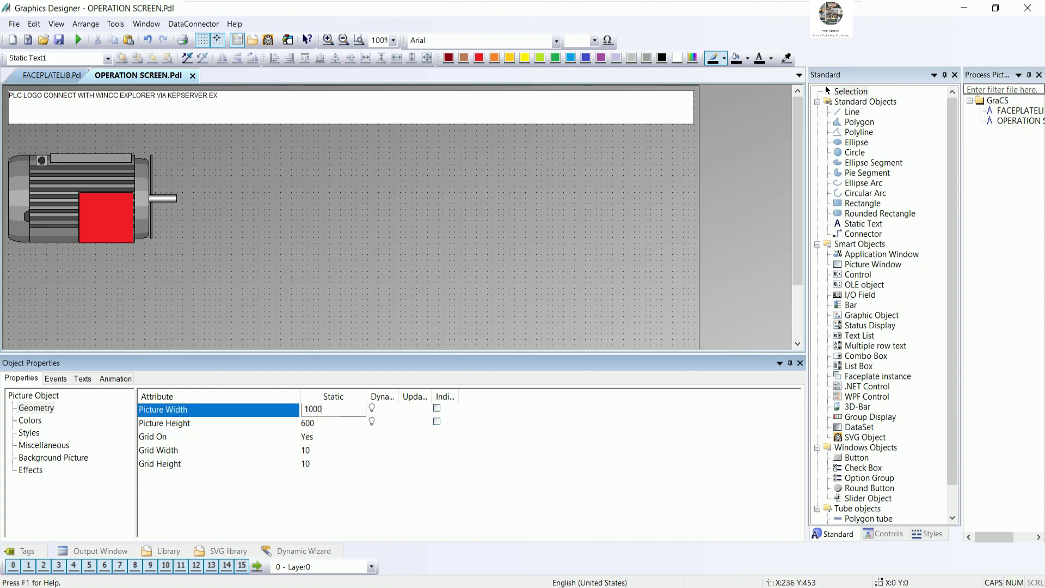
pyautogui.press('Return')
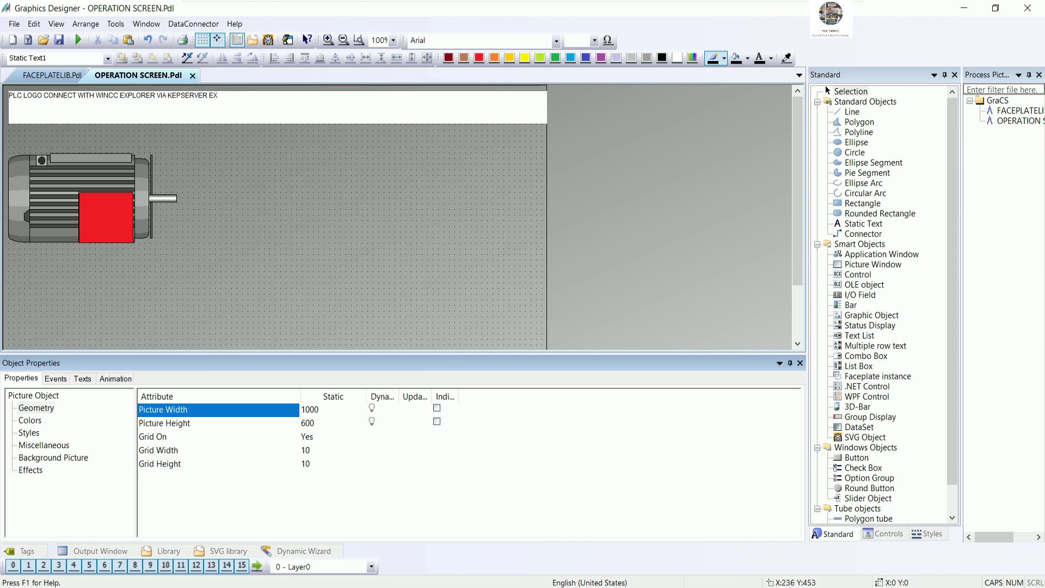
pyautogui.doubleClick(324, 410)
pyautogui.write('1500')
pyautogui.press('Return')
pyautogui.doubleClick(311, 410)
pyautogui.write('12')
pyautogui.press('Return')
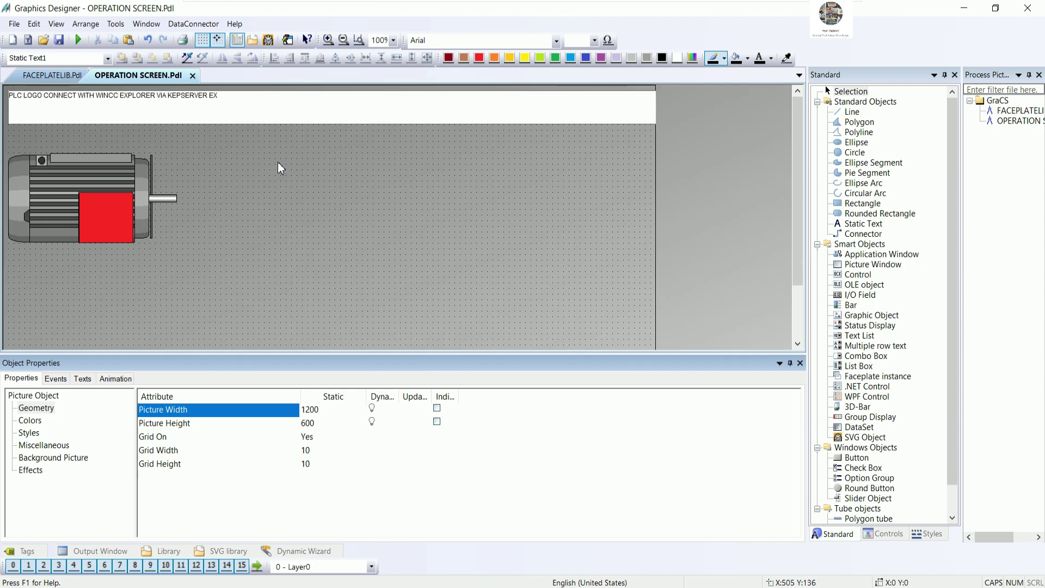
pyautogui.doubleClick(321, 409)
pyautogui.write('1')
pyautogui.press('Return')
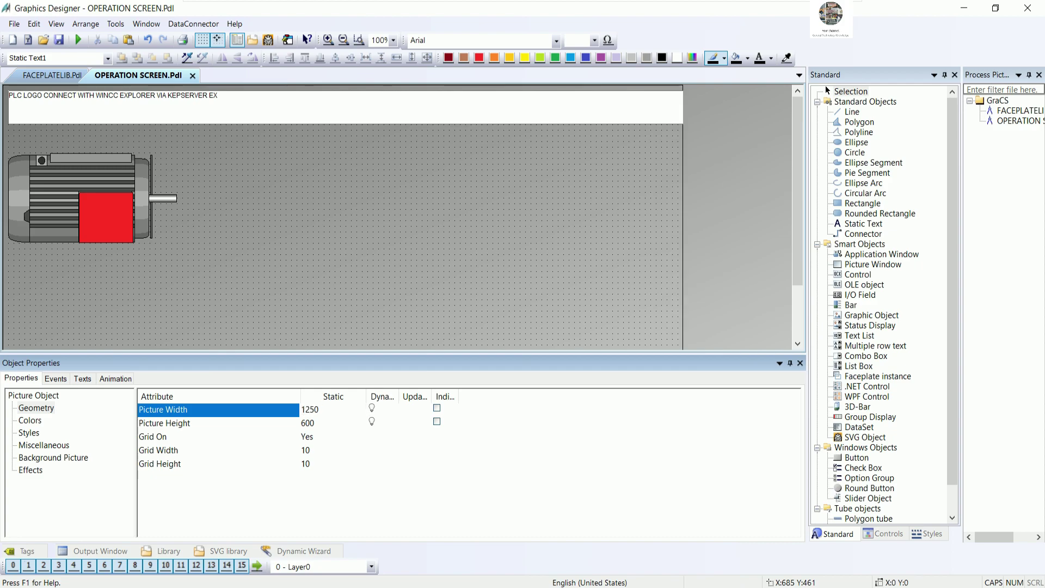
# Step: Set the operation screen's picture width to 1300 and widen the title text to 1280
pyautogui.doubleClick(325, 412)
pyautogui.write('1300')
pyautogui.press('Return')
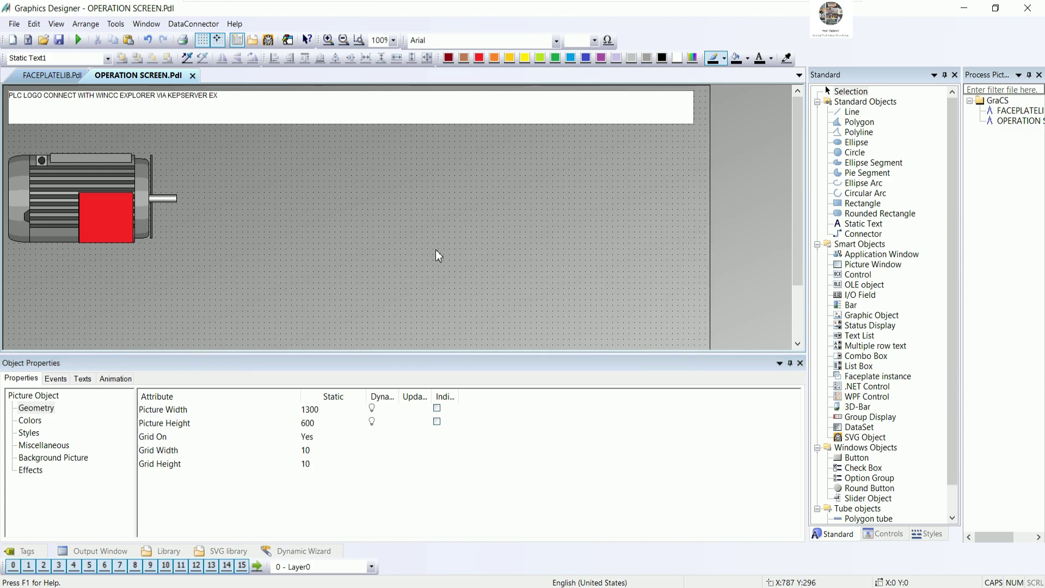
pyautogui.click(692, 112)
pyautogui.moveTo(696, 109); pyautogui.dragTo(707, 109)
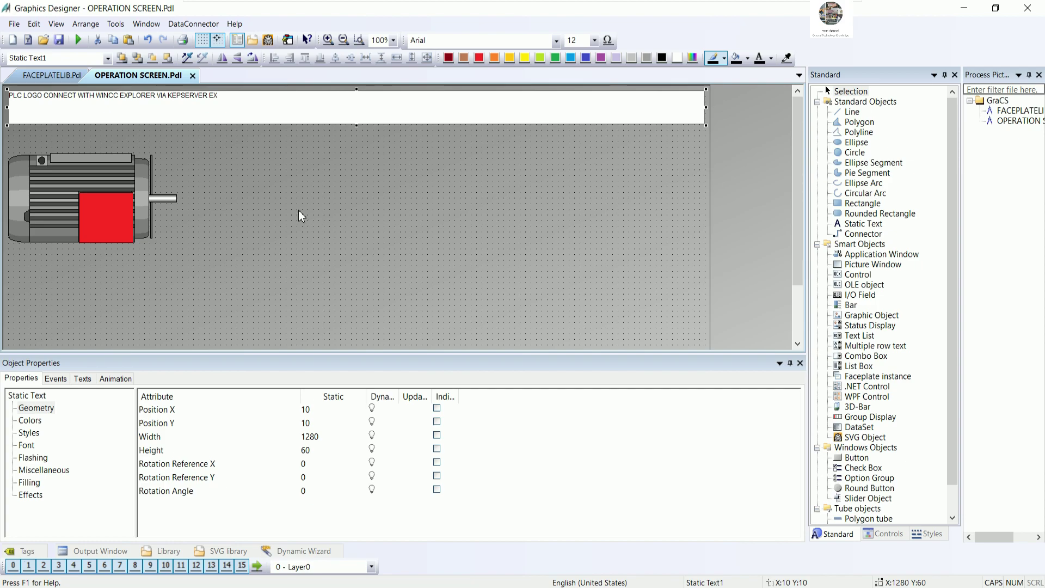
# Step: Make the title text bold and set its font size to 35
pyautogui.click(25, 446)
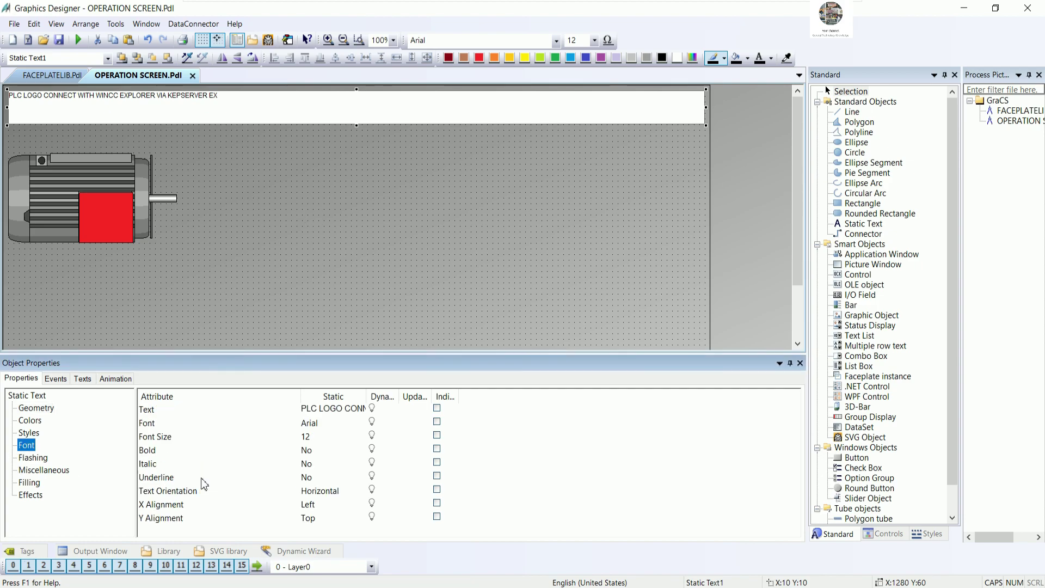
pyautogui.click(261, 450)
pyautogui.doubleClick(260, 449)
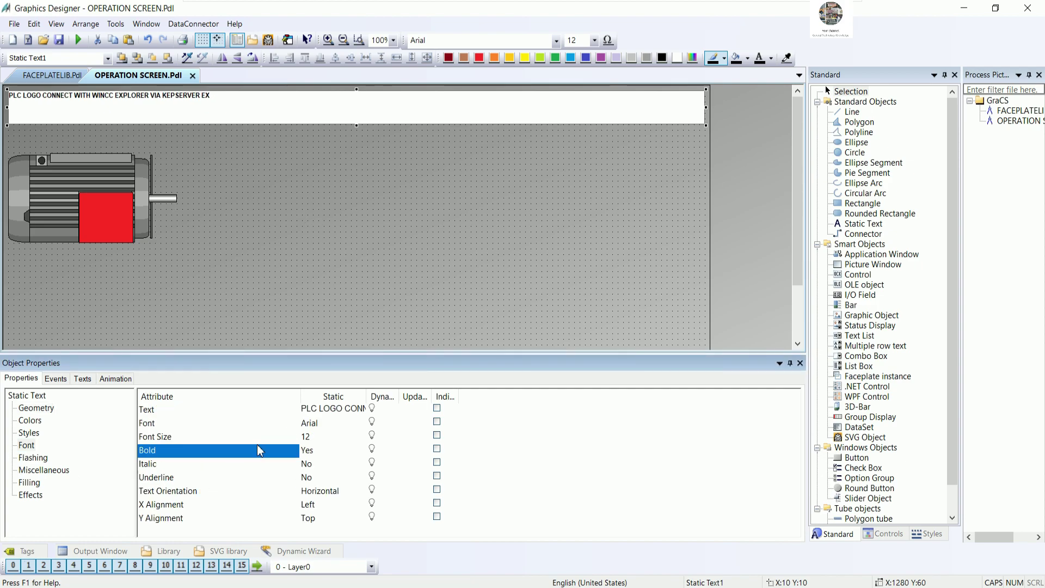
pyautogui.click(283, 425)
pyautogui.click(285, 438)
pyautogui.doubleClick(285, 439)
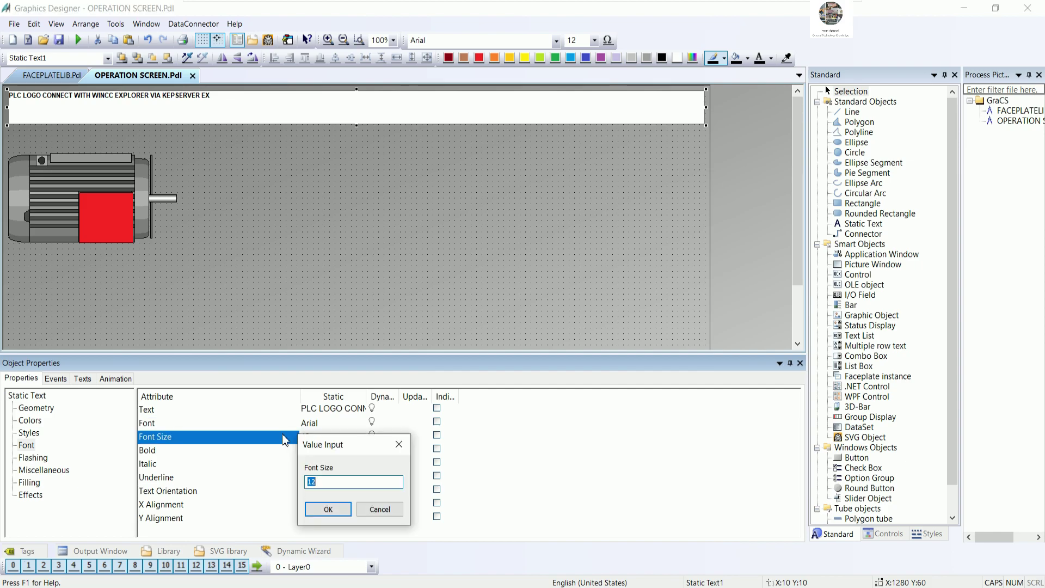
pyautogui.write('35')
pyautogui.press('Return')
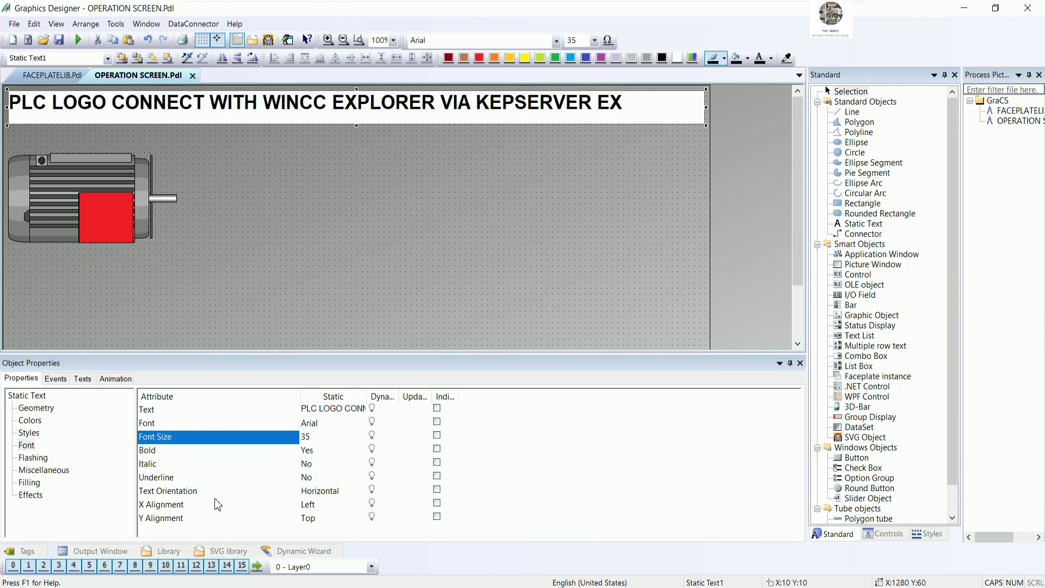
# Step: Set both the X and Y alignment of the title text to Centered
pyautogui.doubleClick(250, 502)
pyautogui.click(288, 445)
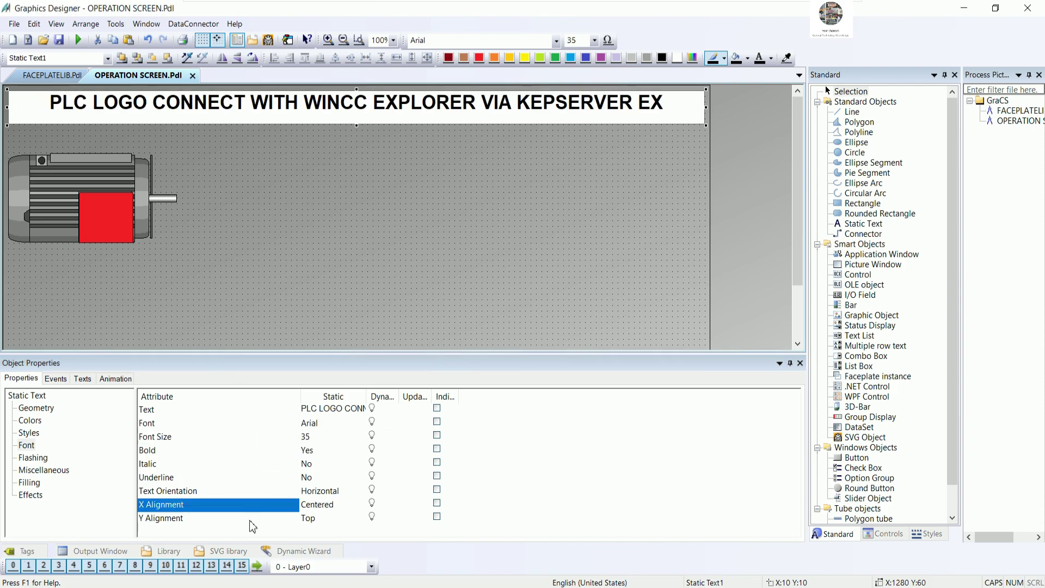
pyautogui.doubleClick(250, 519)
pyautogui.click(294, 445)
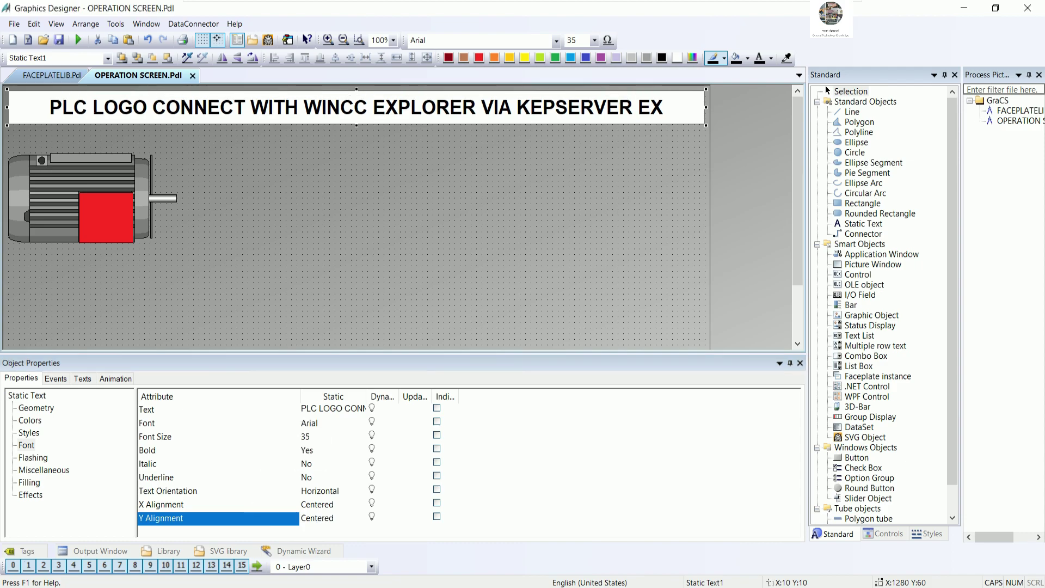
# Step: Try font sizes 40, 37 and 38 for the title text
pyautogui.doubleClick(308, 438)
pyautogui.write('40')
pyautogui.press('Return')
pyautogui.doubleClick(310, 438)
pyautogui.write('3')
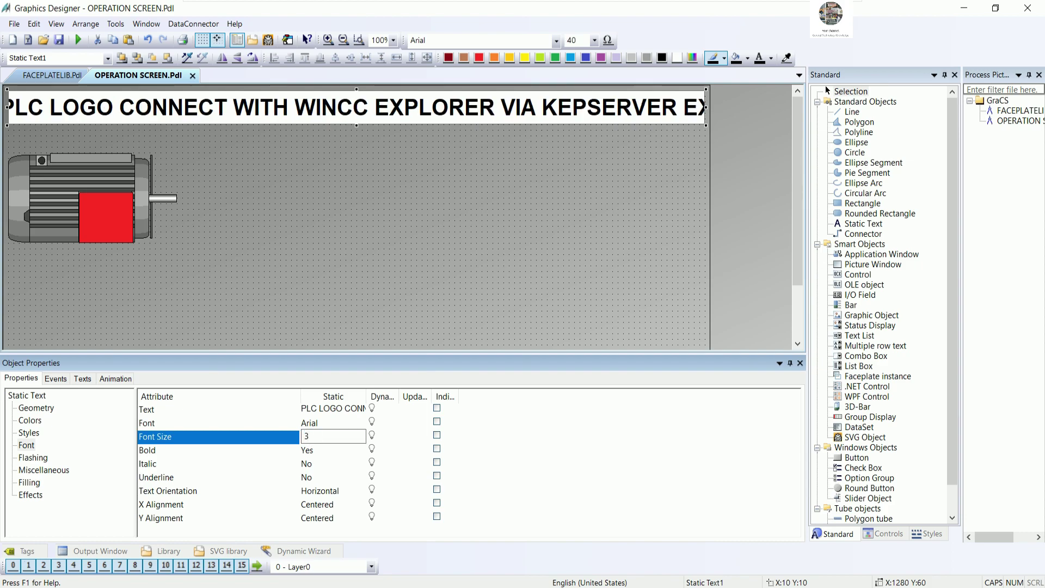
pyautogui.write('7')
pyautogui.press('Return')
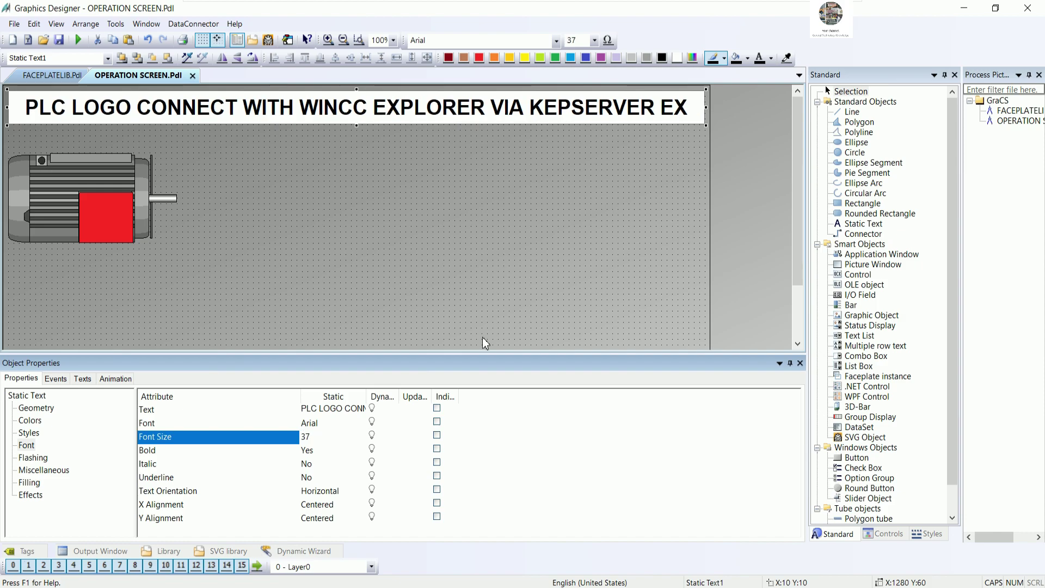
pyautogui.doubleClick(310, 438)
pyautogui.write('3')
pyautogui.press('Return')
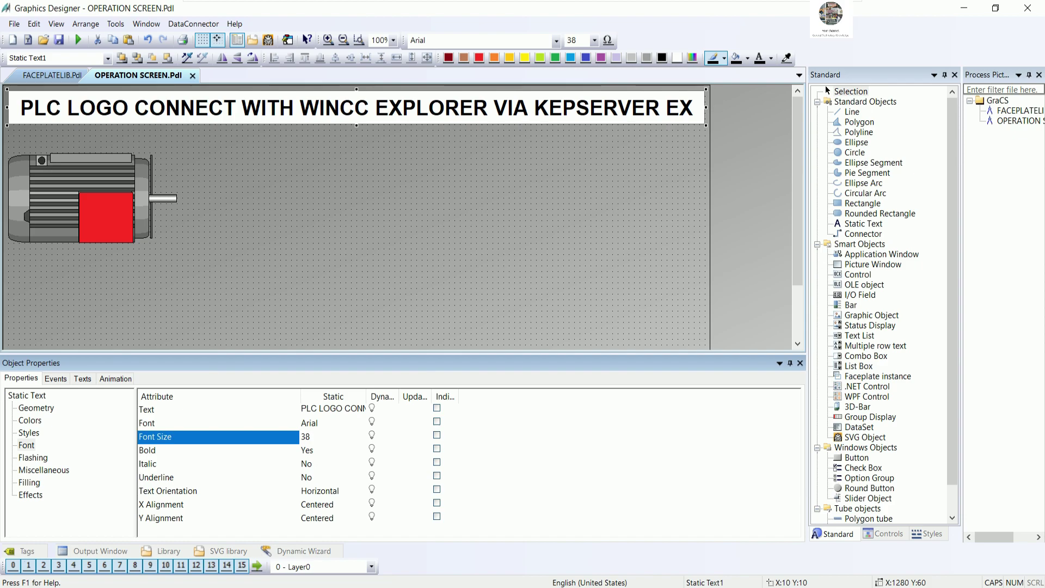
# Step: Set the title text's font size to 39 and deselect the text
pyautogui.doubleClick(332, 437)
pyautogui.write('39')
pyautogui.press('Return')
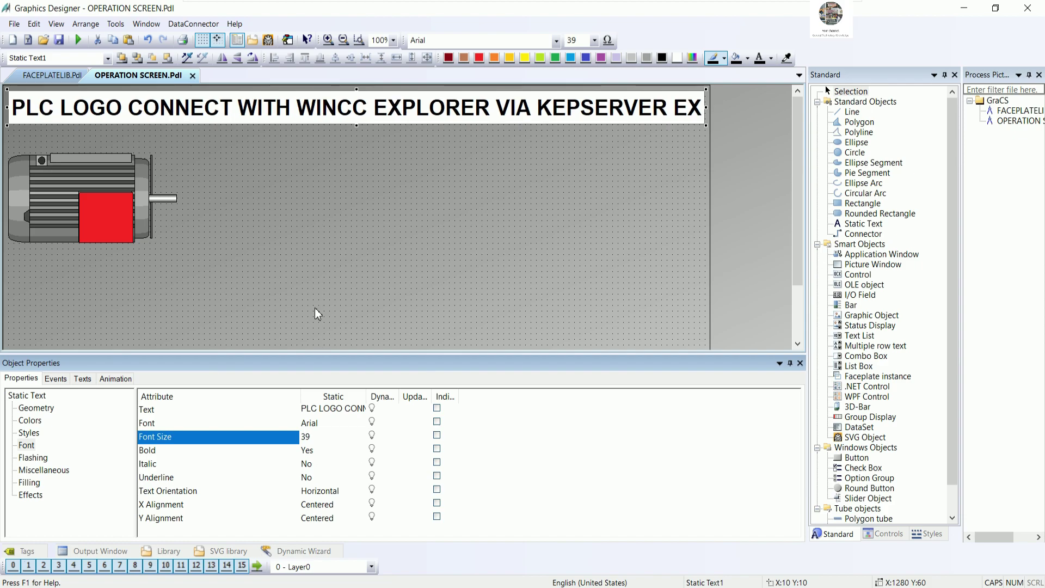
pyautogui.click(338, 331)
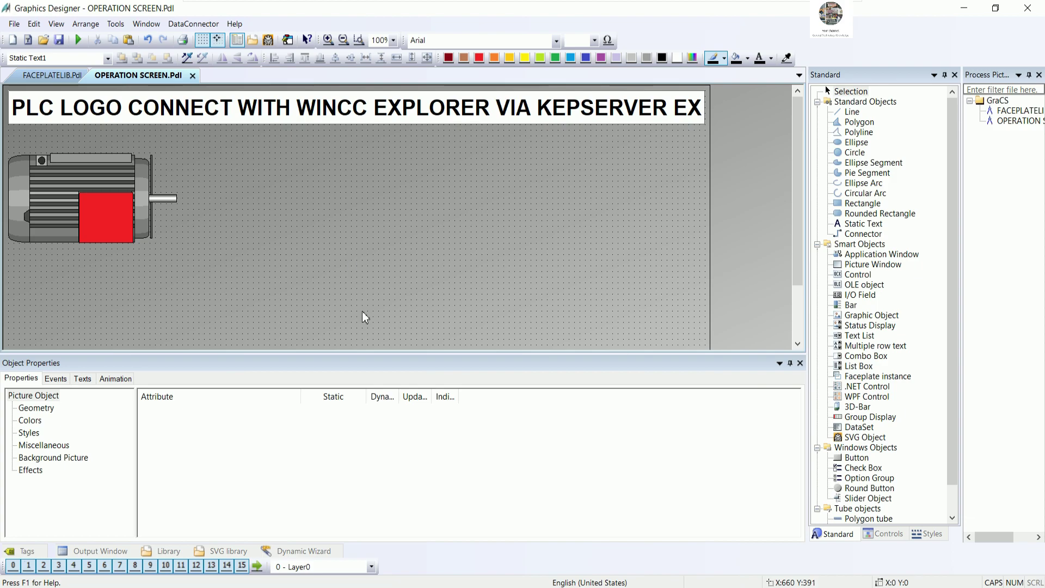
# Step: Set Global Shadow and Global Color Scheme to No for the title text
pyautogui.click(261, 112)
pyautogui.click(30, 495)
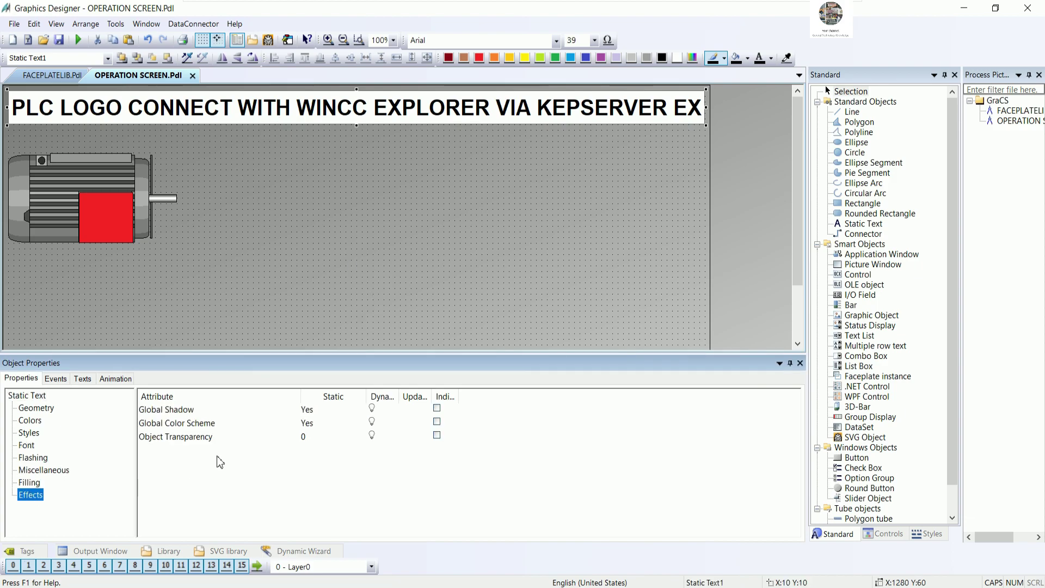
pyautogui.doubleClick(305, 410)
pyautogui.doubleClick(306, 422)
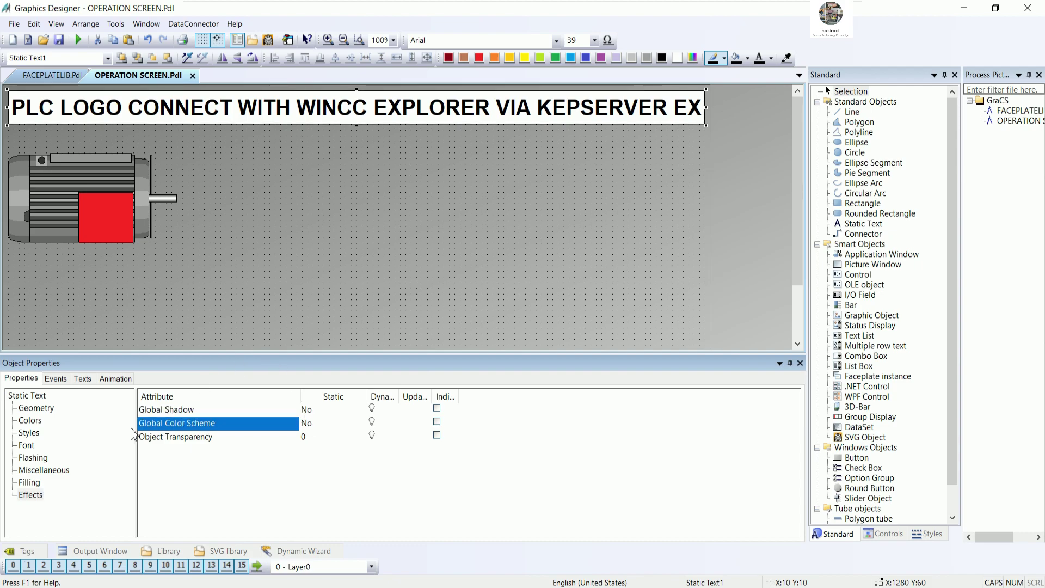
# Step: Set the title text's background color to dark green (005400)
pyautogui.click(30, 420)
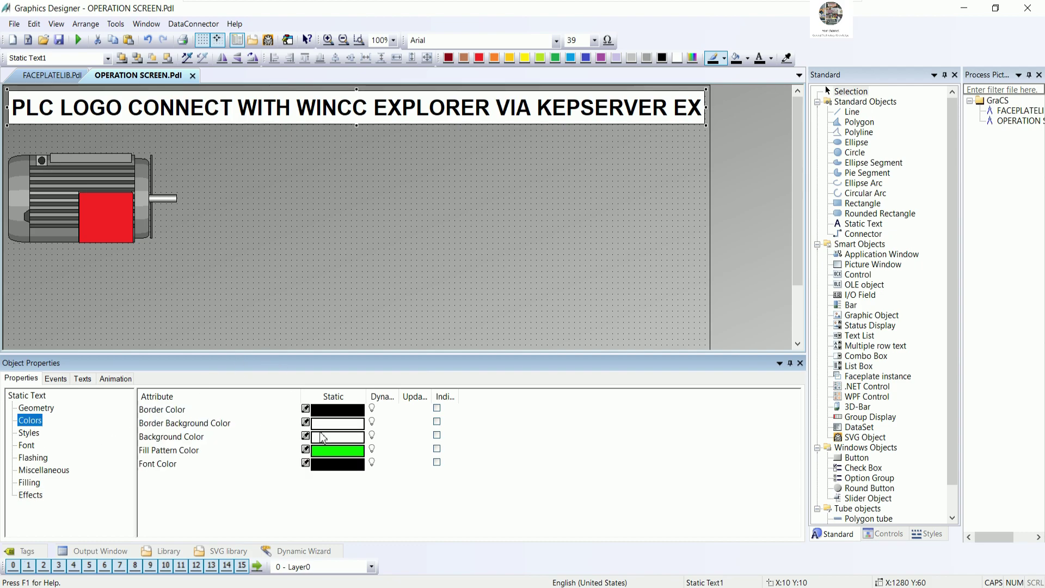
pyautogui.doubleClick(340, 439)
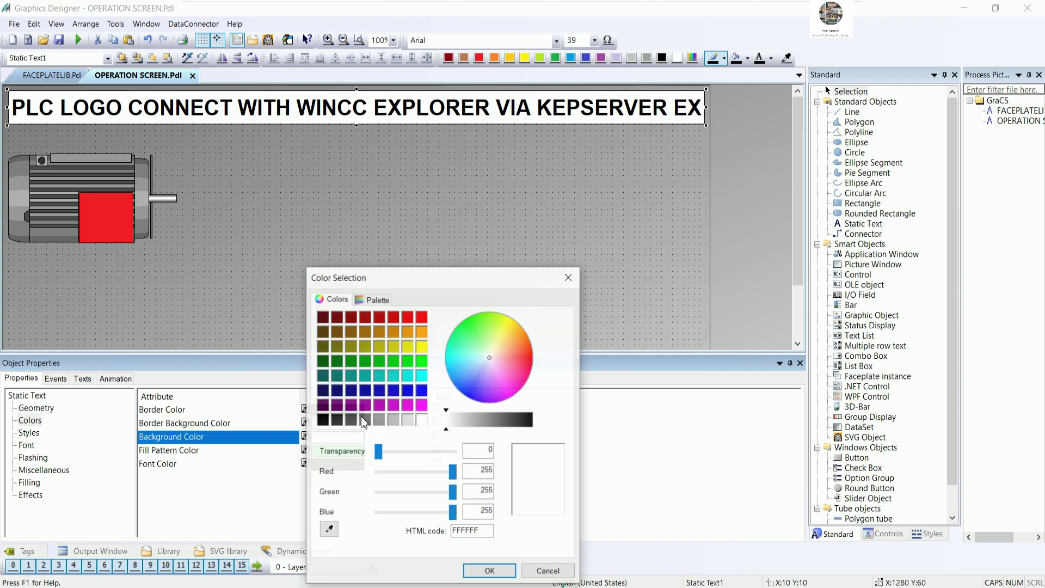
pyautogui.click(337, 363)
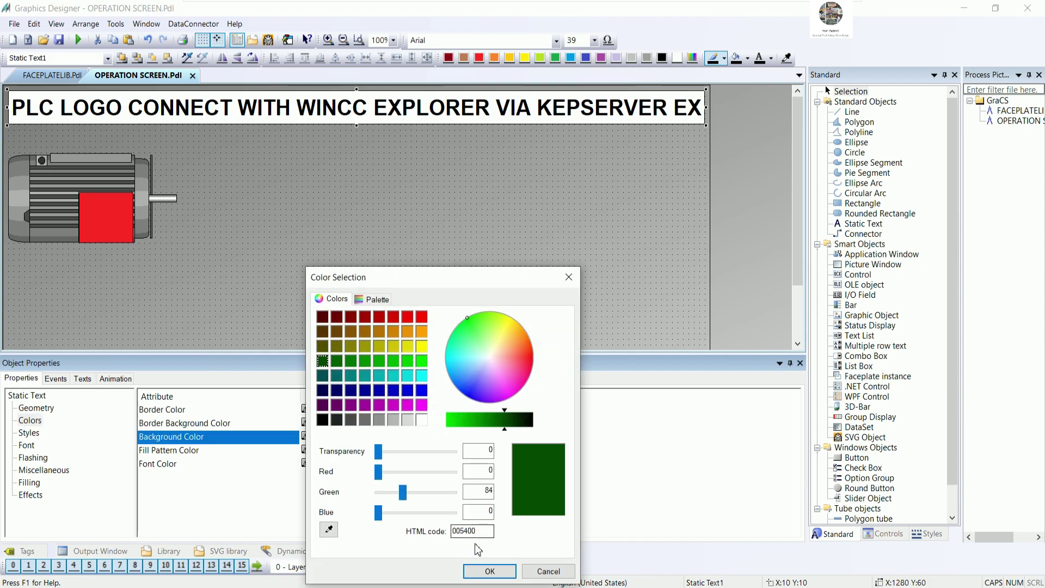
pyautogui.click(488, 571)
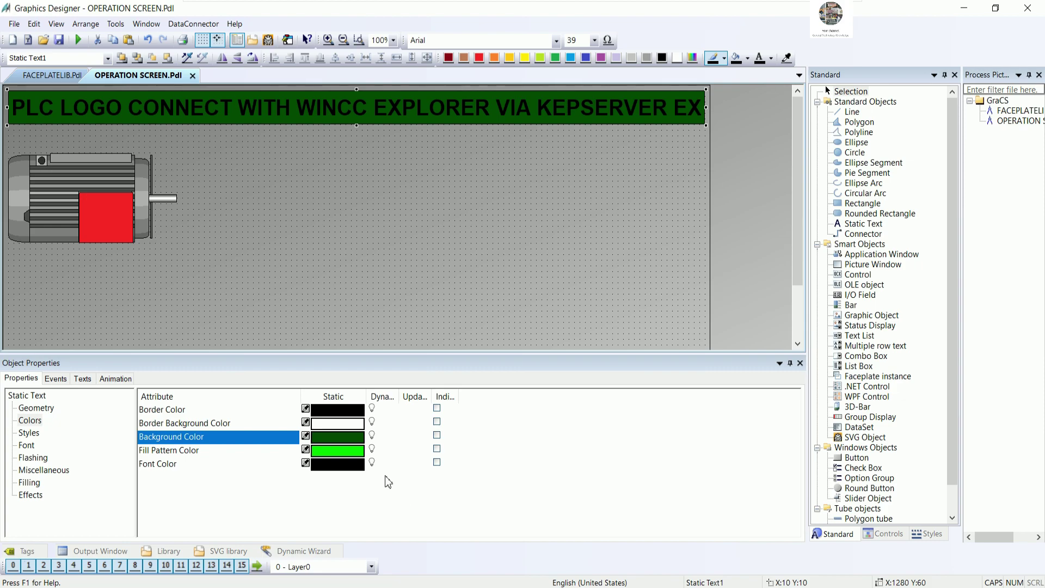
# Step: Set the title text's font color to yellow (FFFA00) and deselect it
pyautogui.click(331, 468)
pyautogui.click(331, 468)
pyautogui.click(422, 346)
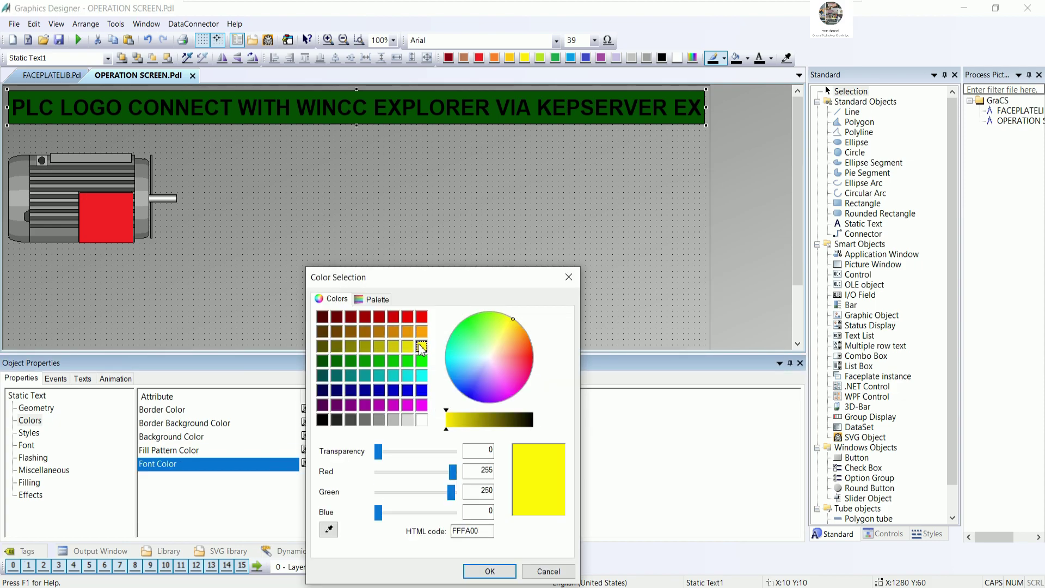
pyautogui.click(488, 572)
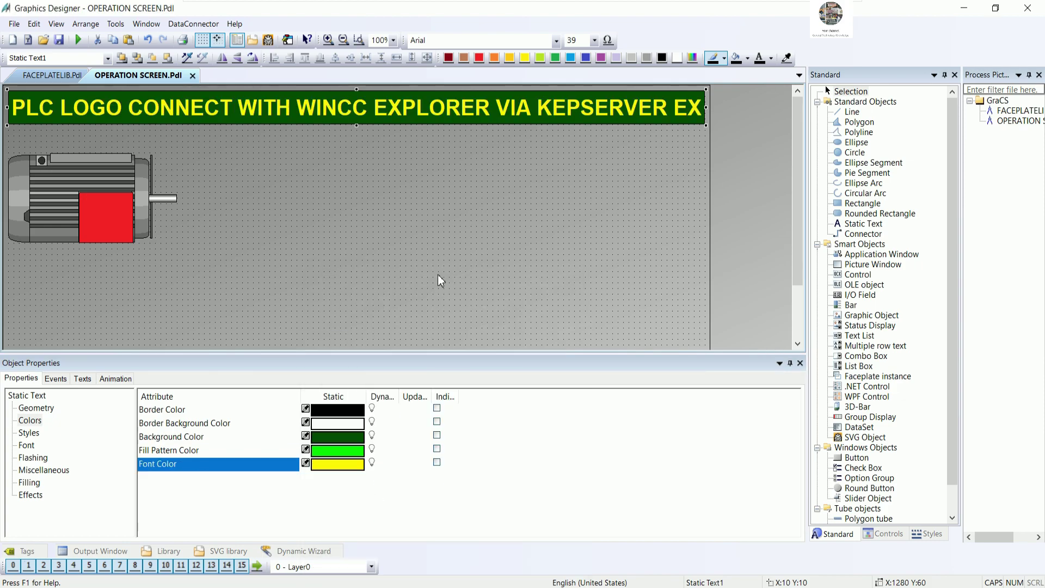
pyautogui.click(436, 285)
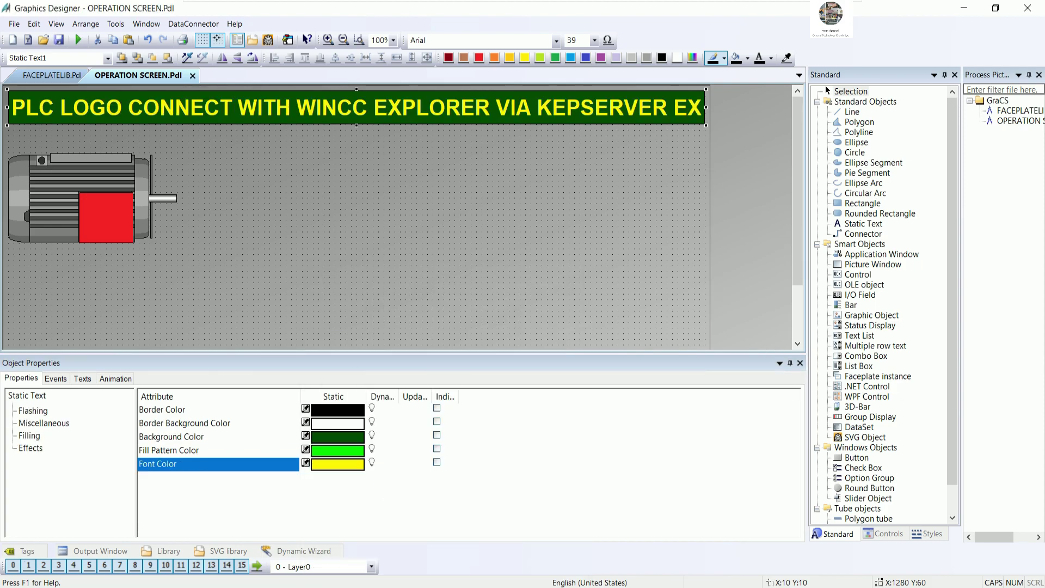
# Step: Duplicate the title text and place the copy below the original, over the motor
pyautogui.rightClick(392, 112)
pyautogui.click(419, 145)
pyautogui.moveTo(360, 117); pyautogui.dragTo(358, 199)
# Step: Change the duplicated text to MOTOR1 and narrow its box to a width of 210
pyautogui.doubleClick(429, 213)
pyautogui.write('M')
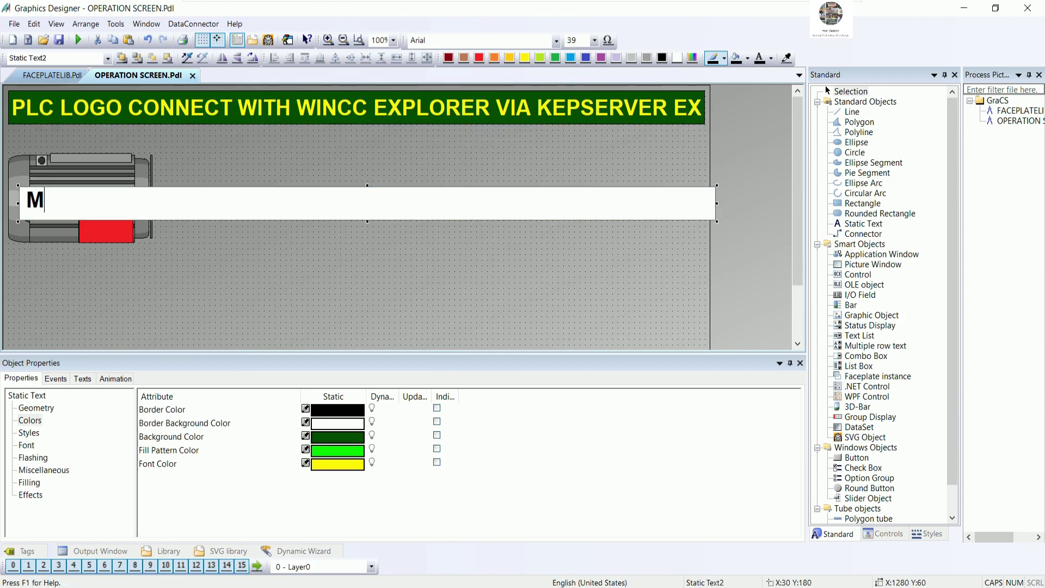
pyautogui.write('OTOR1')
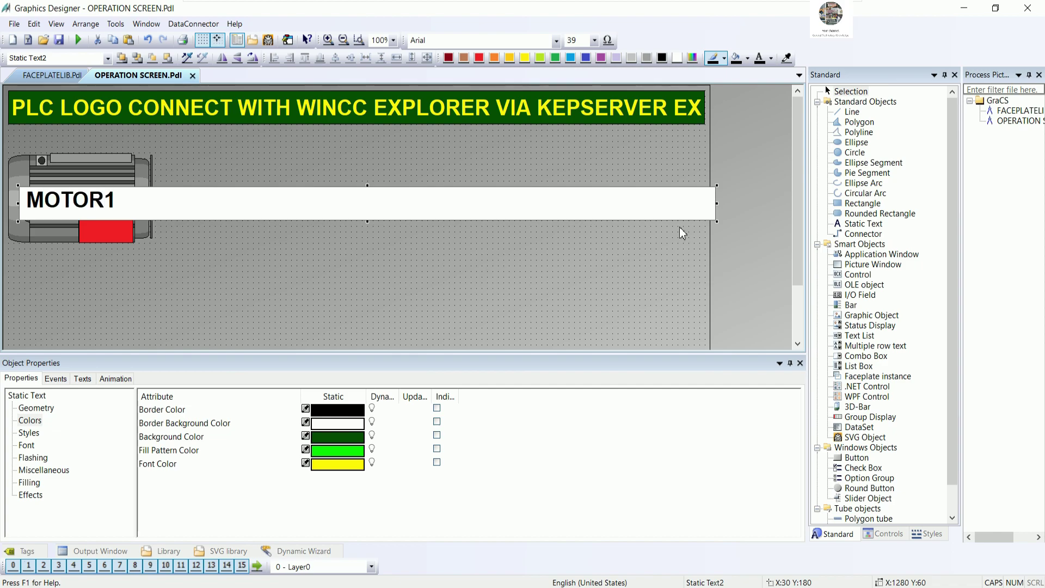
pyautogui.moveTo(716, 203); pyautogui.dragTo(134, 199)
pyautogui.click(433, 250)
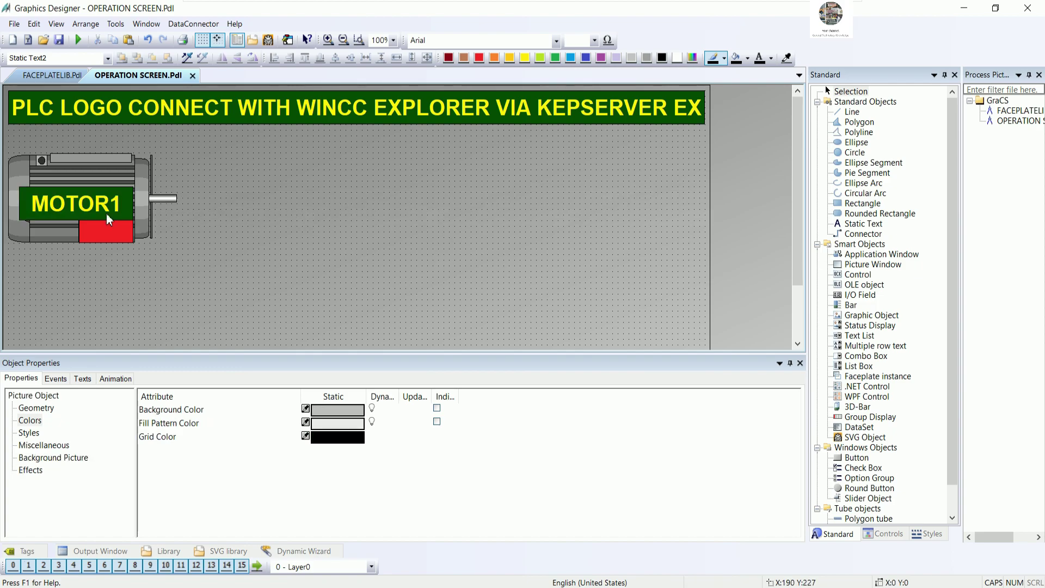
# Step: Move the MOTOR1 label clear of the motor and shift the motor with its red square down to Y 210
pyautogui.click(79, 201)
pyautogui.moveTo(129, 204); pyautogui.dragTo(292, 210)
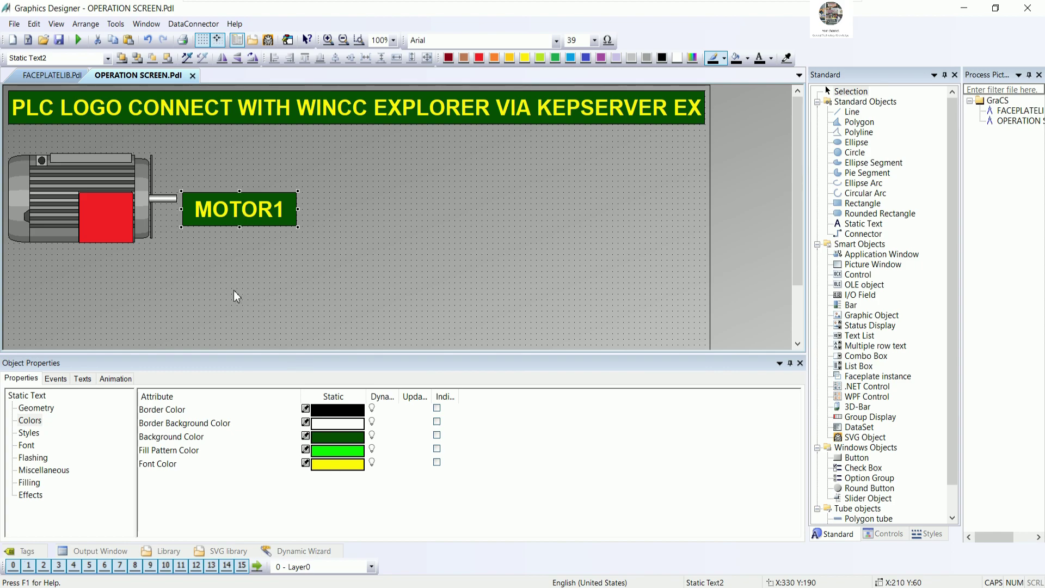
pyautogui.moveTo(254, 210); pyautogui.dragTo(380, 206)
pyautogui.moveTo(189, 269); pyautogui.dragTo(3, 151)
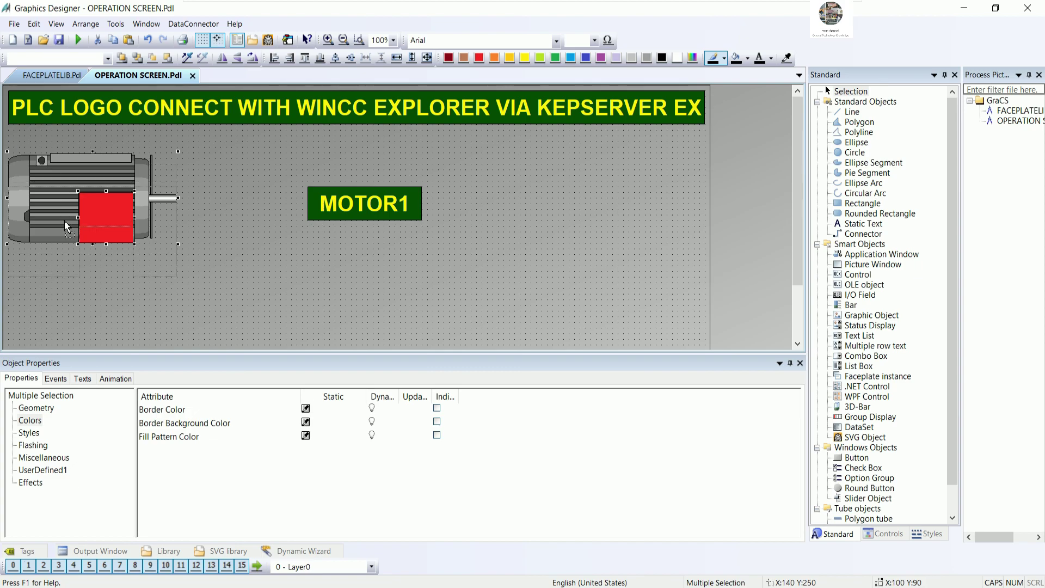
pyautogui.moveTo(64, 211); pyautogui.dragTo(63, 262)
# Step: Place the MOTOR1 label above the motor, just under the title, at X 30, Y 85
pyautogui.click(374, 200)
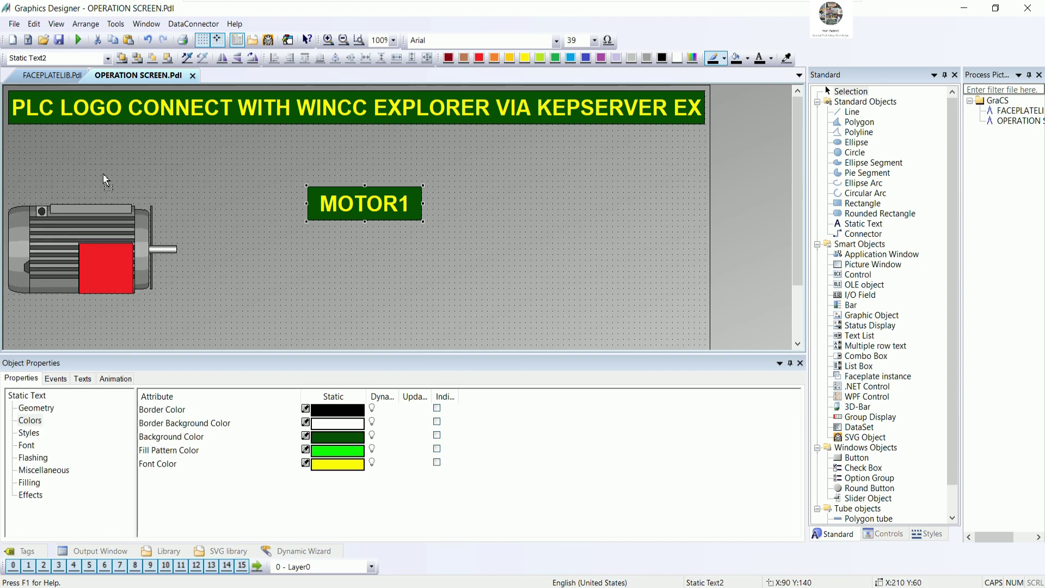
pyautogui.moveTo(81, 172); pyautogui.dragTo(79, 173)
pyautogui.press('Up')
pyautogui.press('Up')
pyautogui.press('Up')
pyautogui.press('Up')
pyautogui.press('Up')
pyautogui.press('Up')
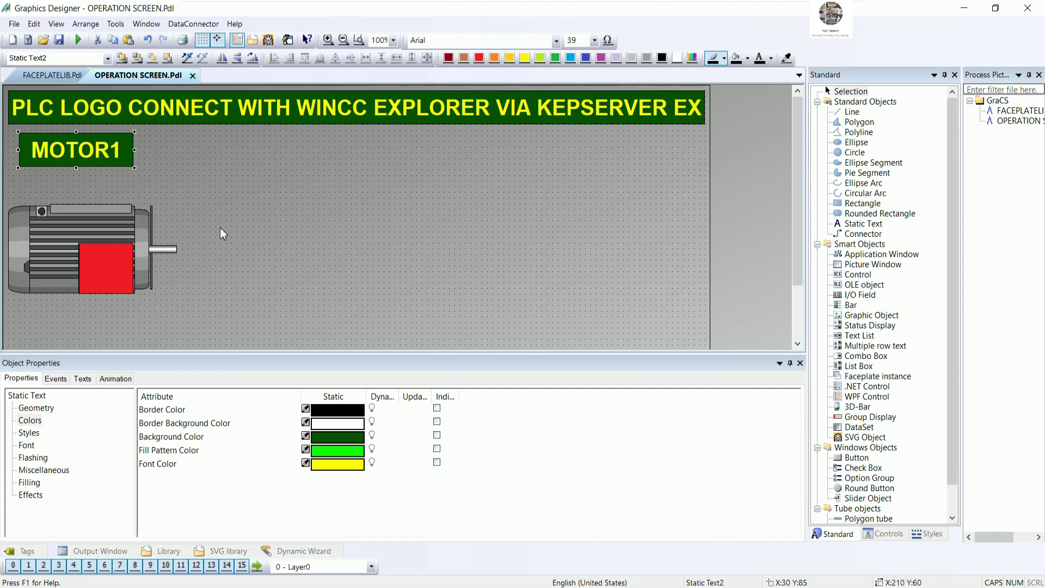
# Step: Move the motor and its red square up together to Y 160, just below the MOTOR1 label
pyautogui.click(227, 252)
pyautogui.moveTo(228, 308); pyautogui.dragTo(5, 192)
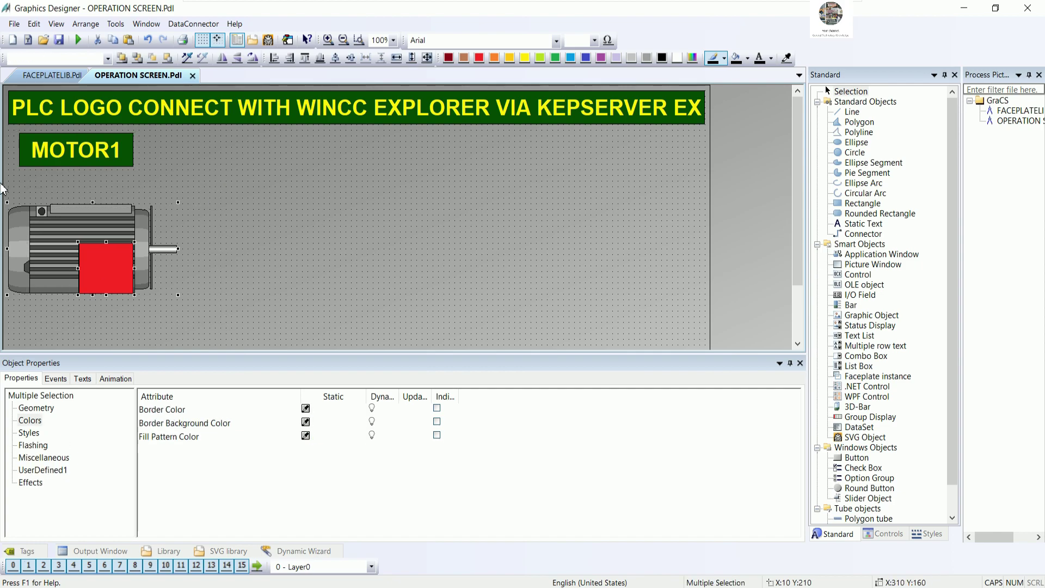
pyautogui.press('Up')
pyautogui.press('Up')
pyautogui.press('Up')
pyautogui.press('Up')
pyautogui.press('Up')
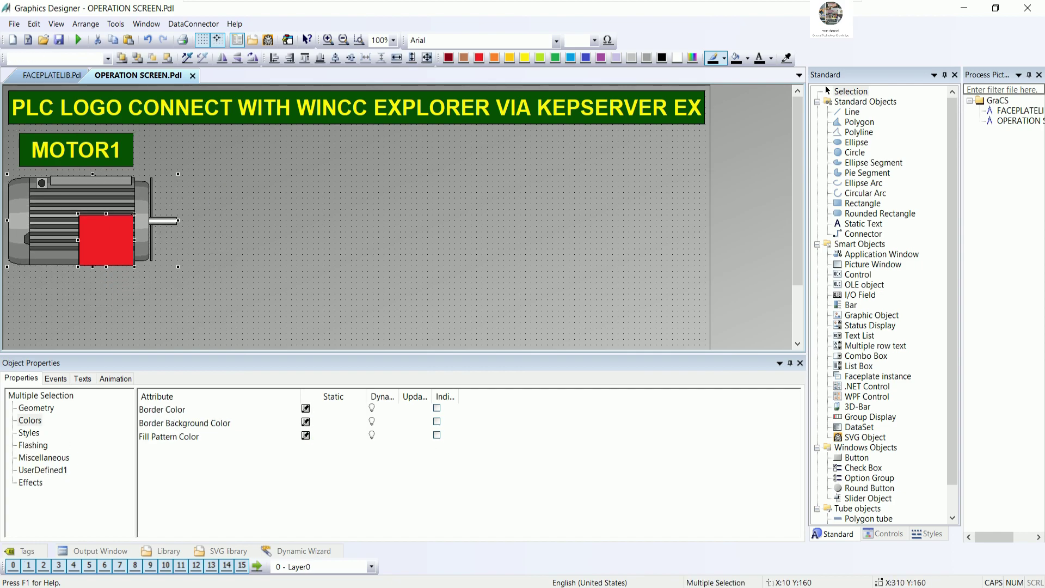
pyautogui.click(209, 297)
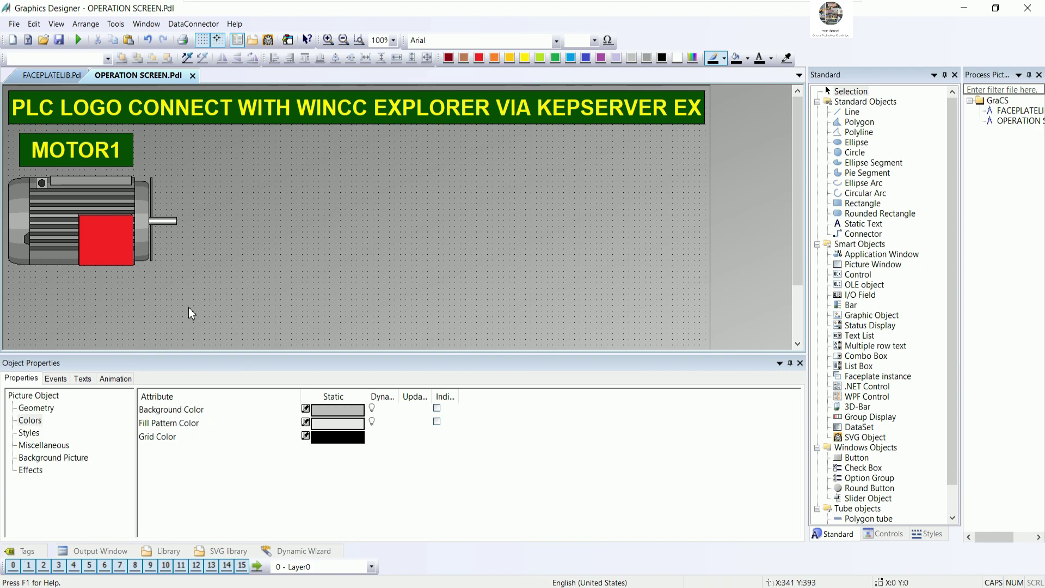
pyautogui.click(251, 249)
# Step: Set the MOTOR1 label's background color to cyan
pyautogui.click(113, 162)
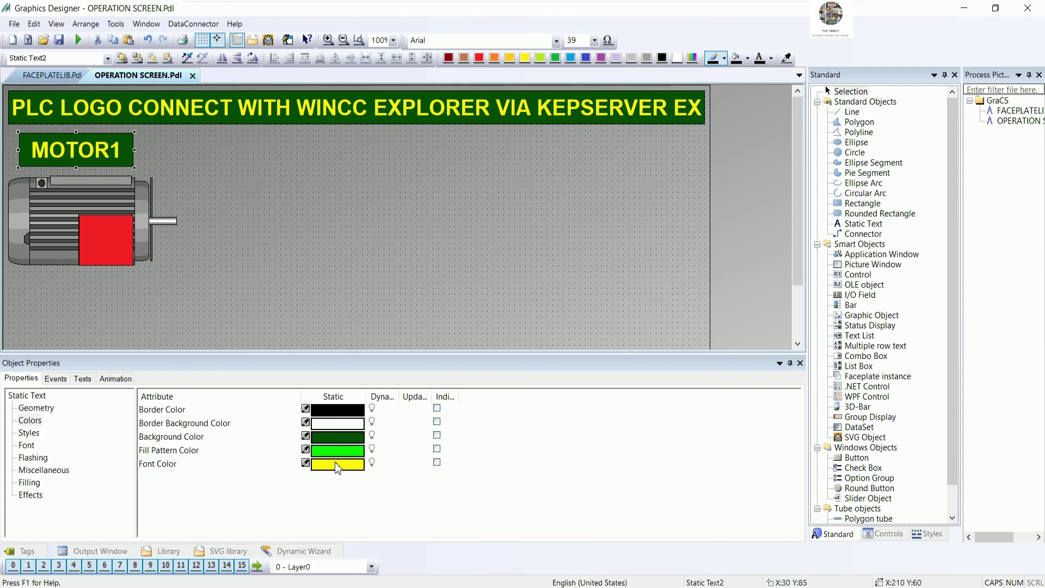
pyautogui.doubleClick(345, 437)
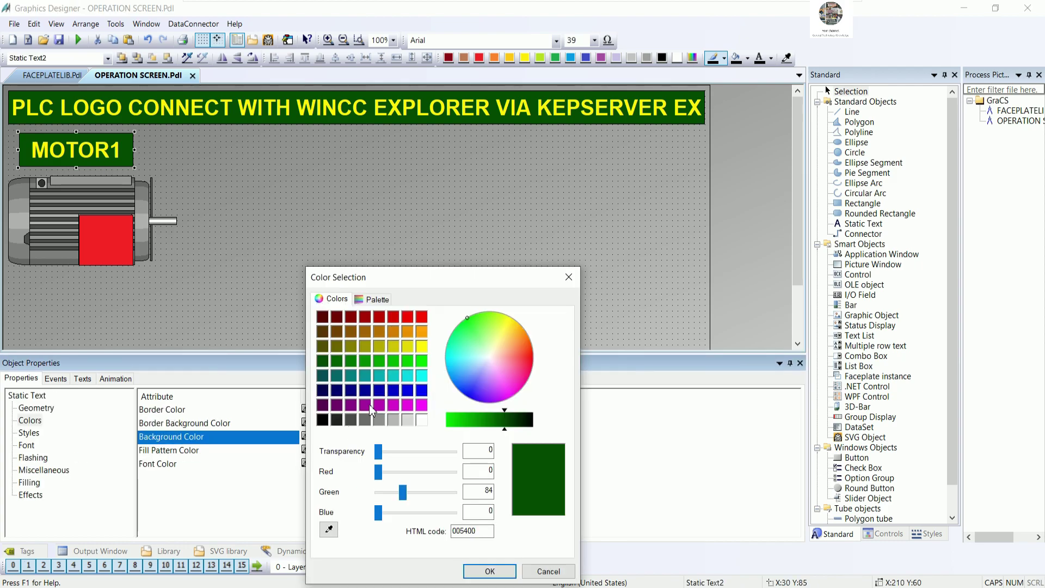
pyautogui.click(422, 376)
pyautogui.click(484, 571)
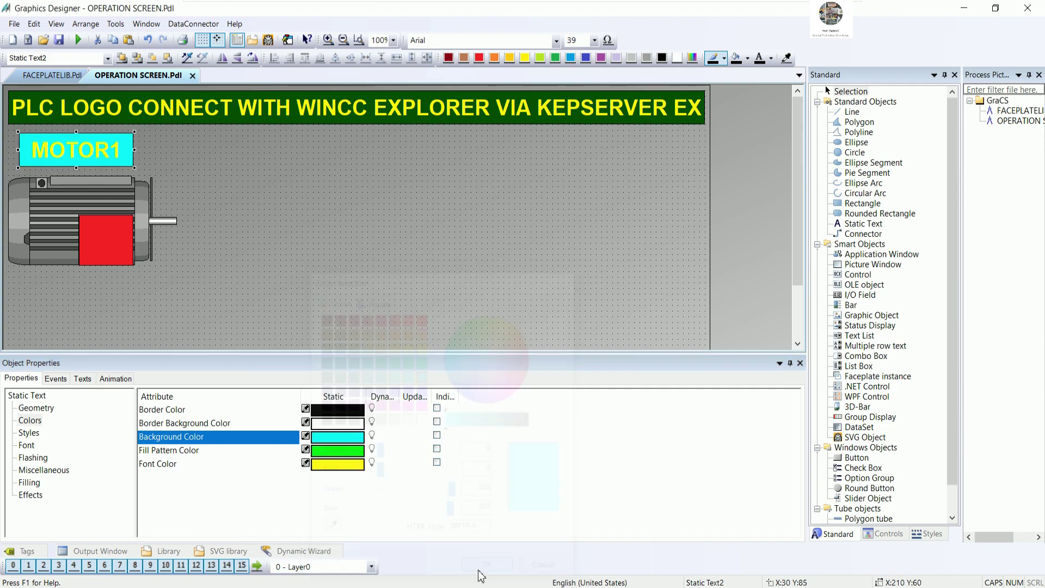
# Step: Set the MOTOR1 label's font color to red and deselect the label
pyautogui.doubleClick(355, 465)
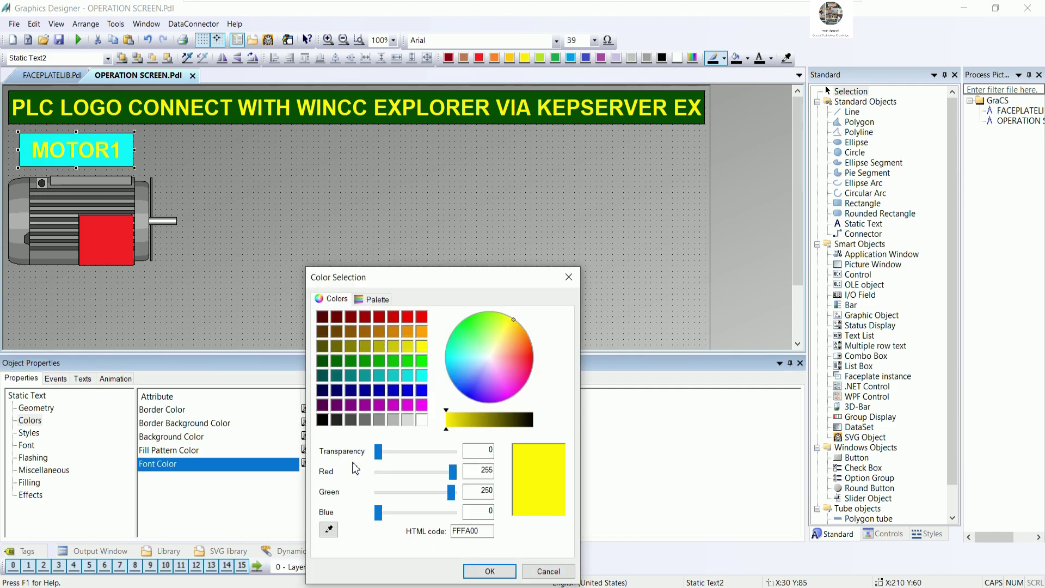
pyautogui.click(421, 389)
pyautogui.click(413, 316)
pyautogui.click(490, 570)
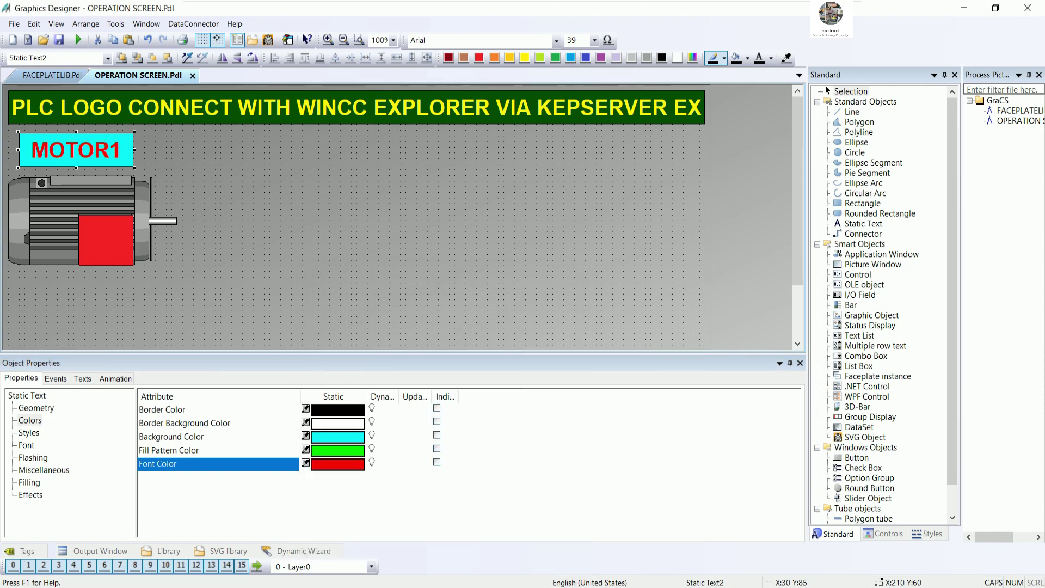
pyautogui.click(322, 296)
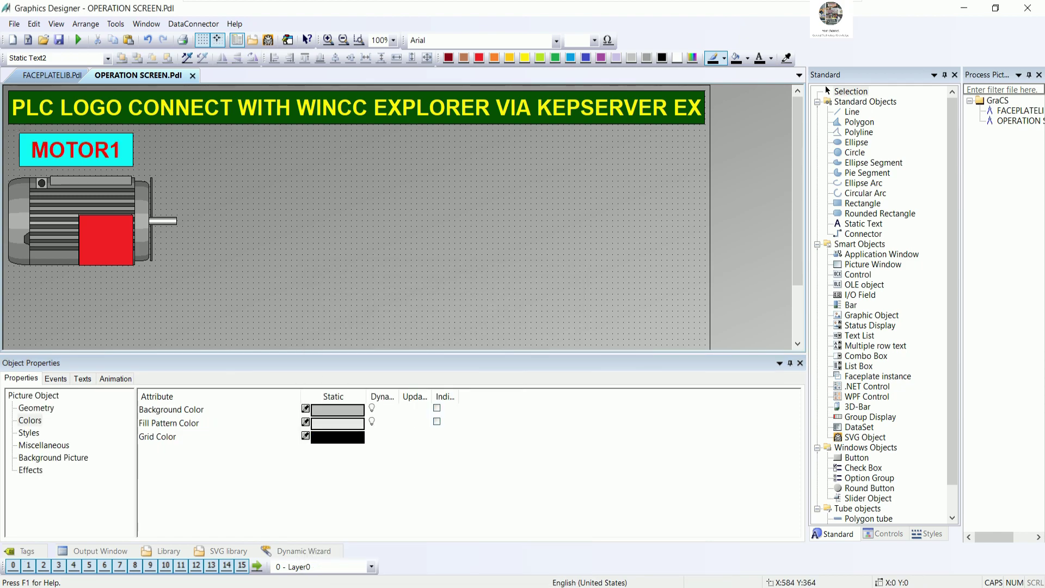
pyautogui.click(122, 156)
pyautogui.click(232, 234)
# Step: Enlarge the drawing area and reopen the object properties of the operation screen picture
pyautogui.moveTo(798, 257)
pyautogui.mouseDown()
pyautogui.moveTo(798, 313)
pyautogui.moveTo(802, 256)
pyautogui.mouseUp()
pyautogui.moveTo(422, 356); pyautogui.dragTo(424, 470)
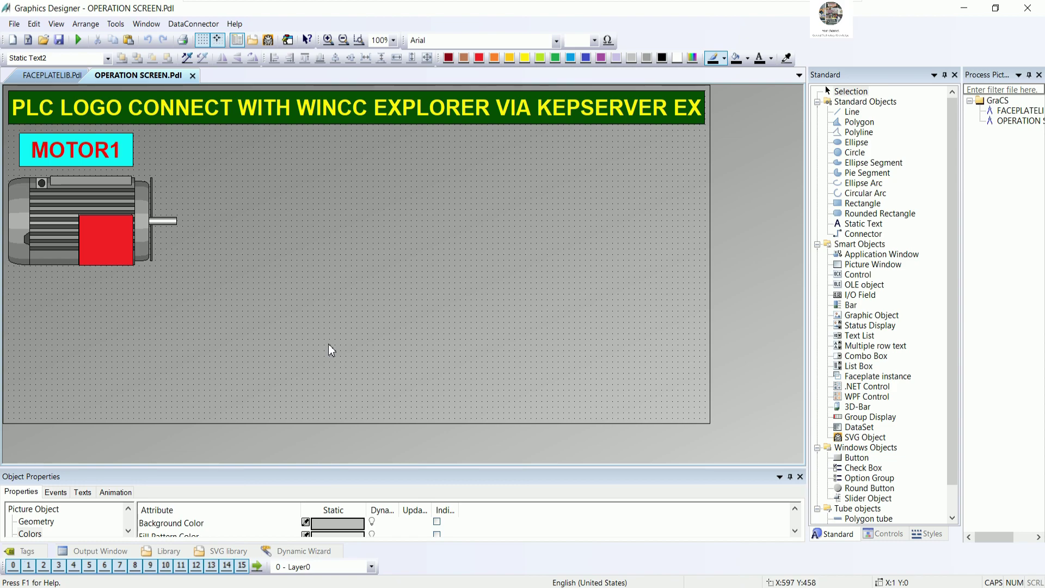
pyautogui.rightClick(365, 329)
pyautogui.click(414, 478)
pyautogui.rightClick(406, 350)
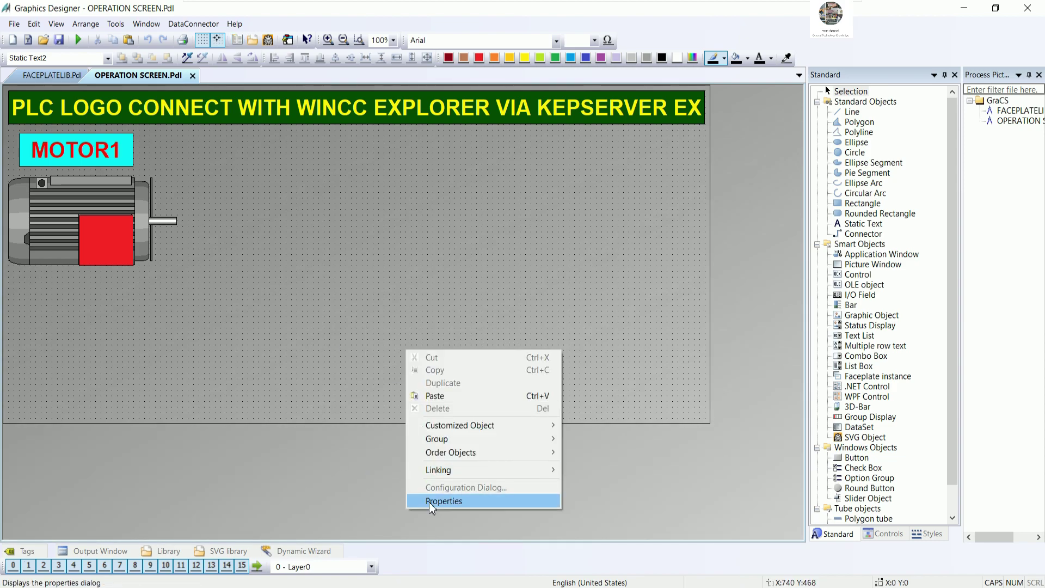
pyautogui.click(428, 500)
pyautogui.moveTo(284, 469); pyautogui.dragTo(287, 389)
# Step: Try a picture height of 800 for the operation screen and inspect the extended area
pyautogui.click(36, 440)
pyautogui.doubleClick(307, 457)
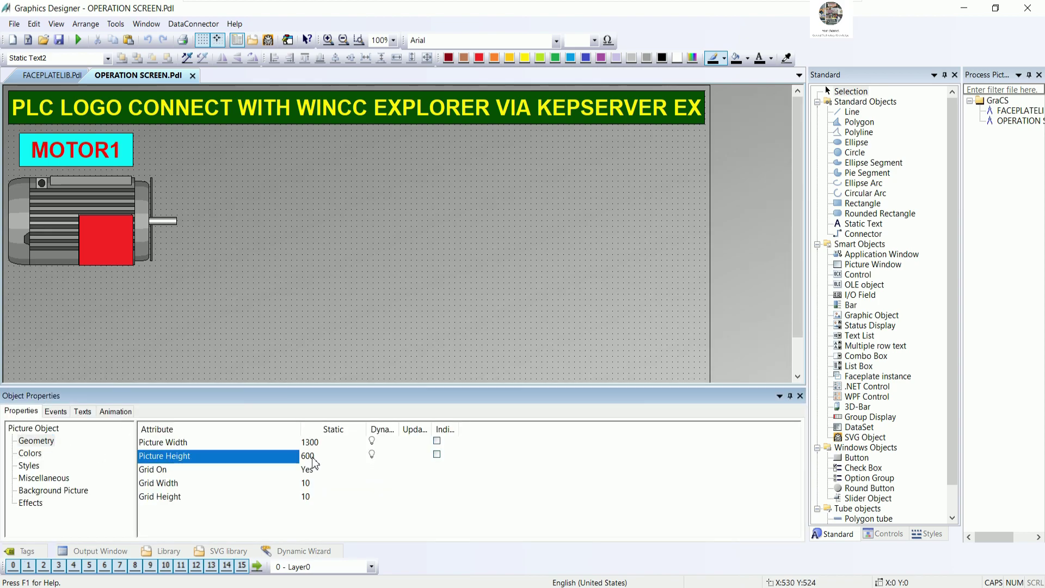
pyautogui.write('800')
pyautogui.press('Return')
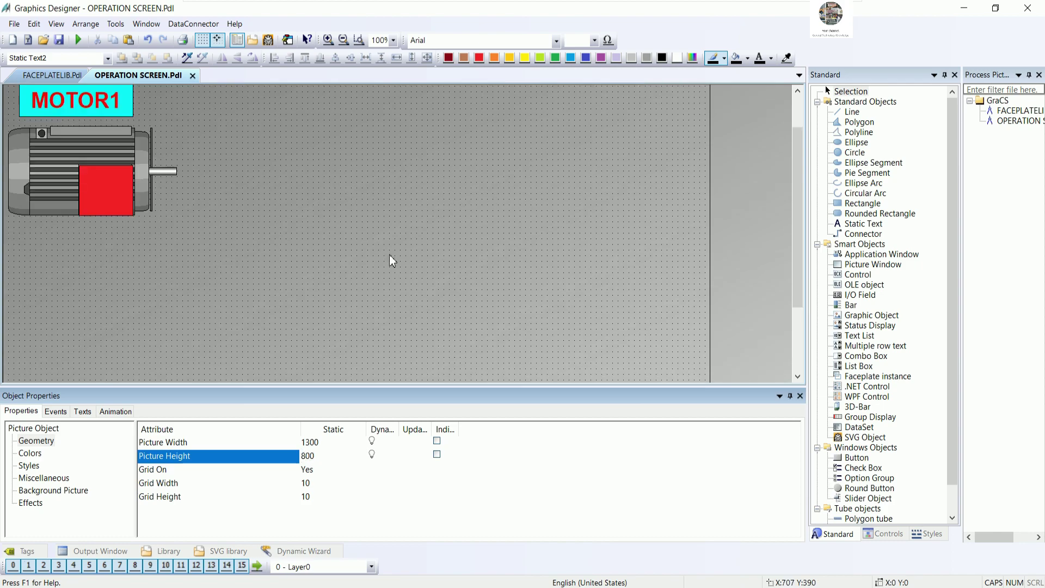
pyautogui.scroll(-5, 381, 281)
pyautogui.scroll(3, 378, 285)
pyautogui.scroll(-3, 378, 283)
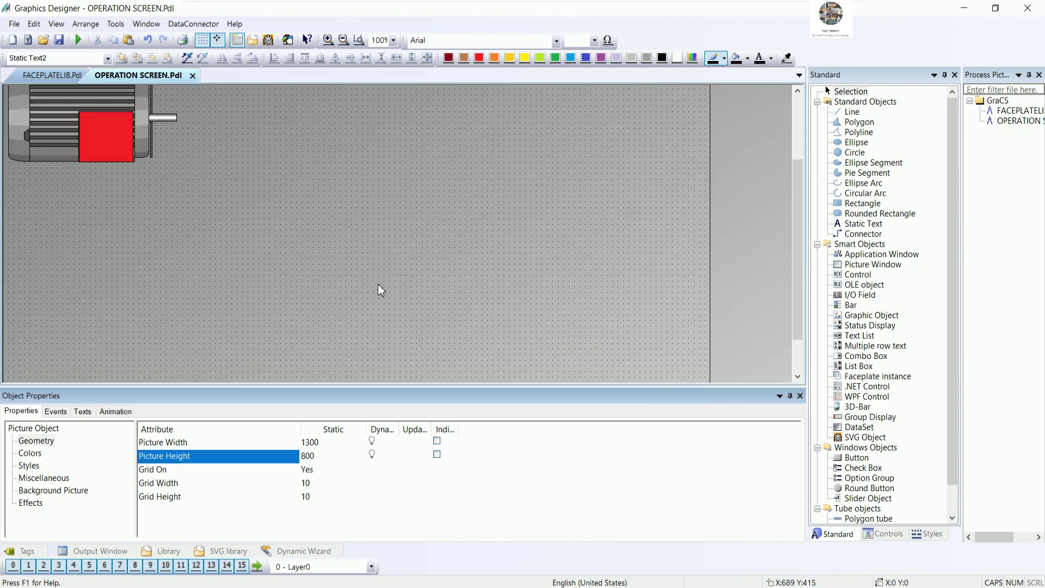
pyautogui.scroll(3, 377, 284)
# Step: Set the operation screen's picture height to 750
pyautogui.doubleClick(320, 456)
pyautogui.write('7')
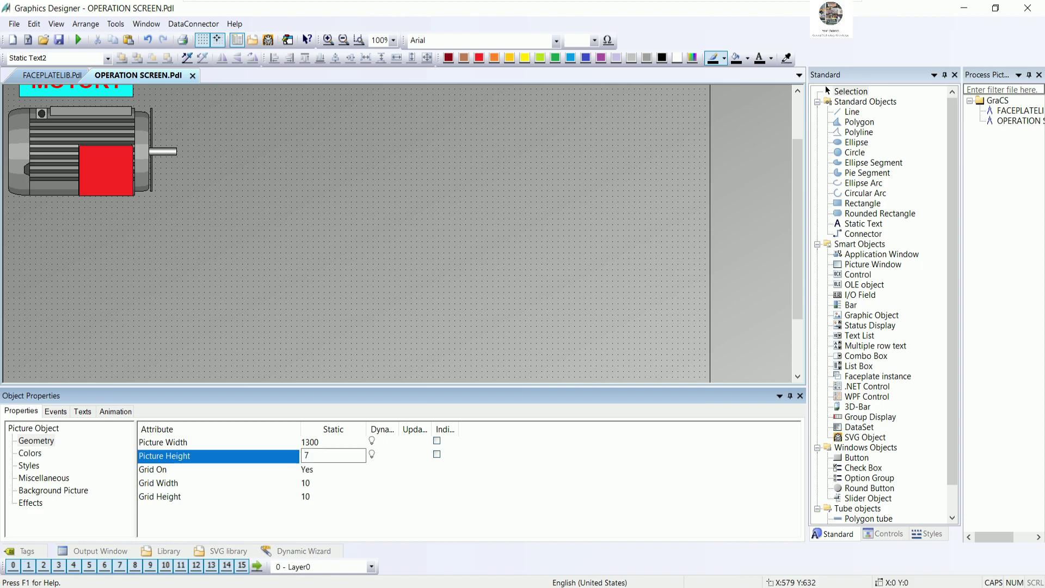
pyautogui.press('Return')
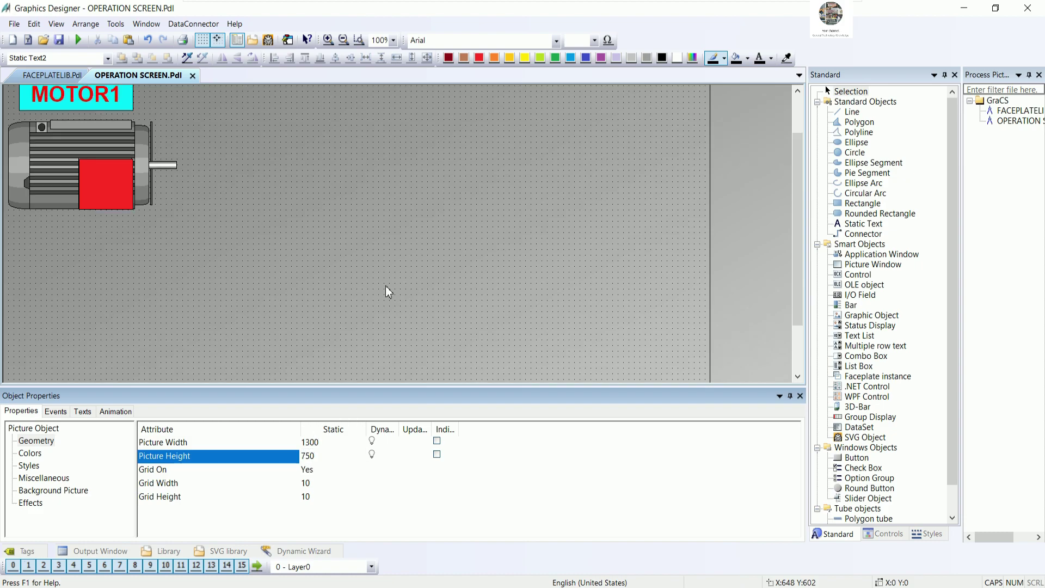
pyautogui.scroll(3, 384, 245)
pyautogui.scroll(1, 383, 190)
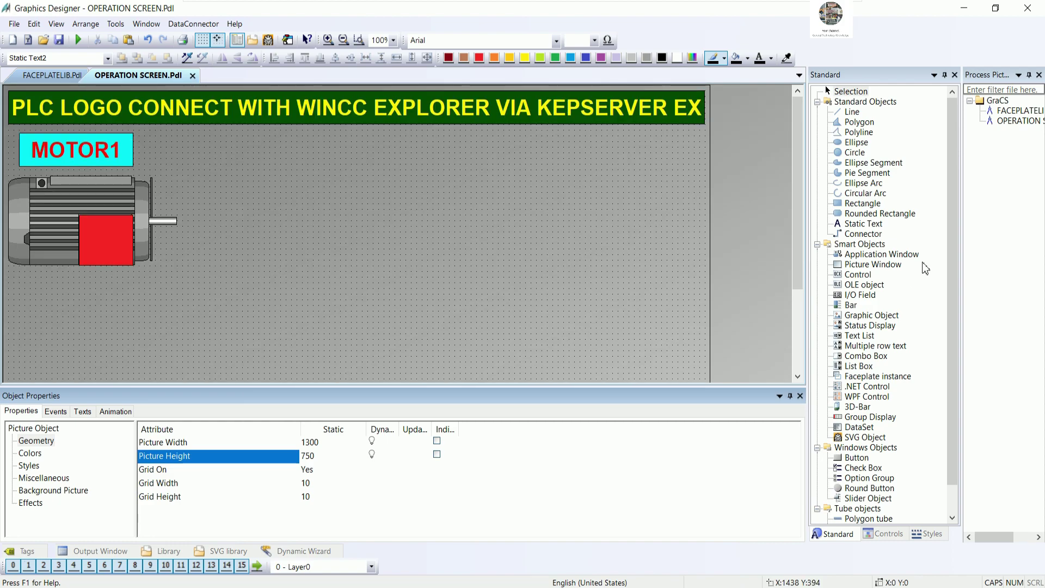
# Step: Draw a Picture Window about 350 wide and 310 high near the screen's lower middle, at about X 520, Y 430, and select it
pyautogui.click(865, 267)
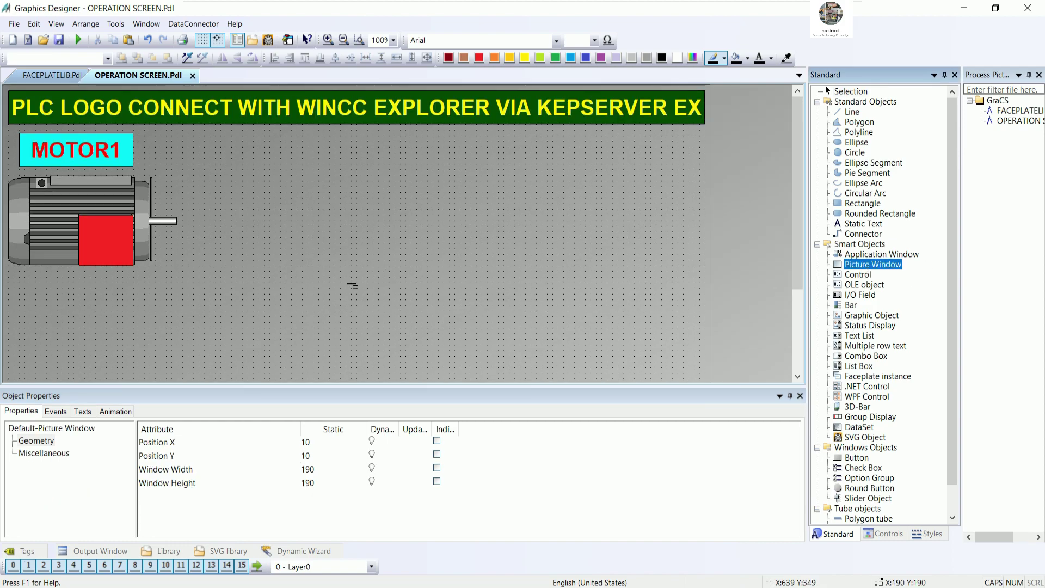
pyautogui.scroll(-3, 357, 278)
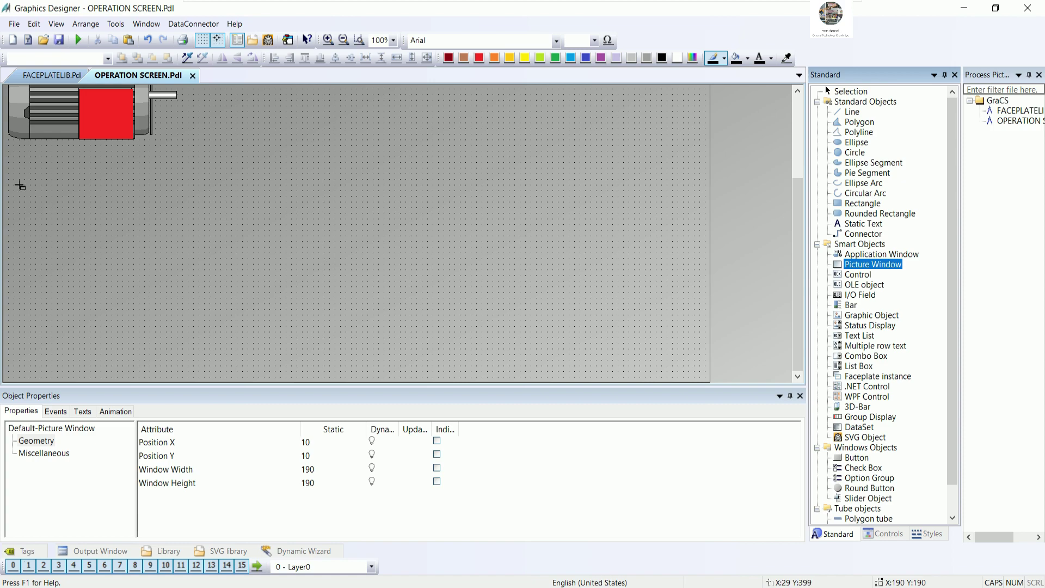
pyautogui.moveTo(286, 201); pyautogui.dragTo(478, 380)
pyautogui.click(506, 277)
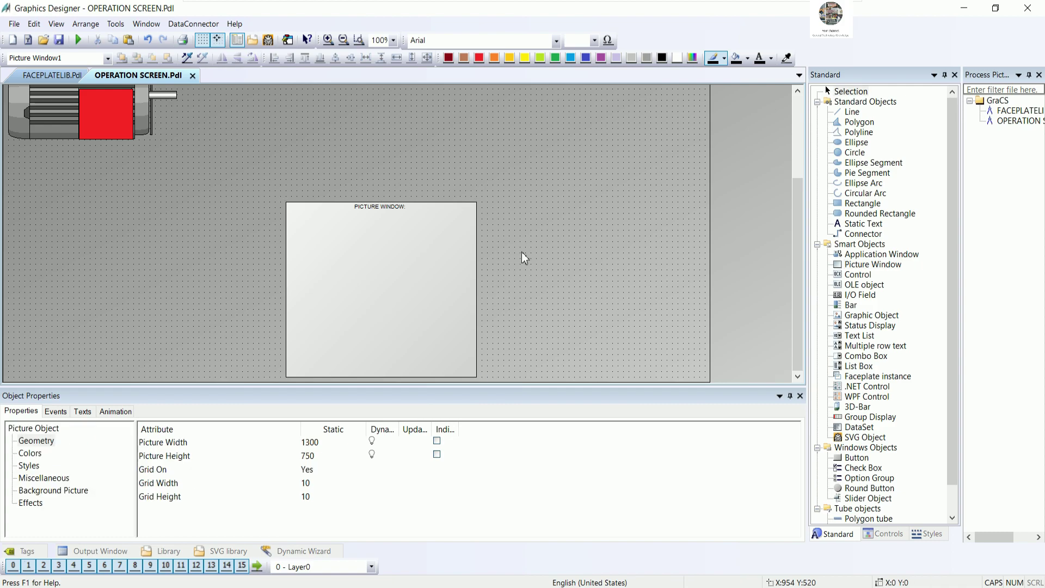
pyautogui.click(439, 241)
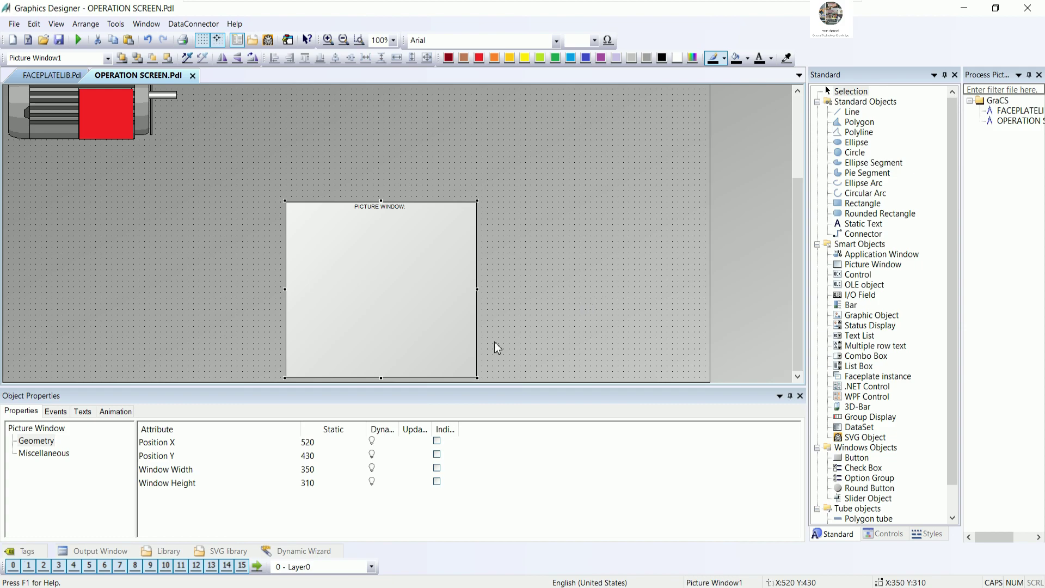
# Step: In the picture window's miscellaneous properties, set Display to No and Sizable to Yes
pyautogui.click(53, 413)
pyautogui.click(21, 411)
pyautogui.click(44, 453)
pyautogui.moveTo(330, 388); pyautogui.dragTo(334, 325)
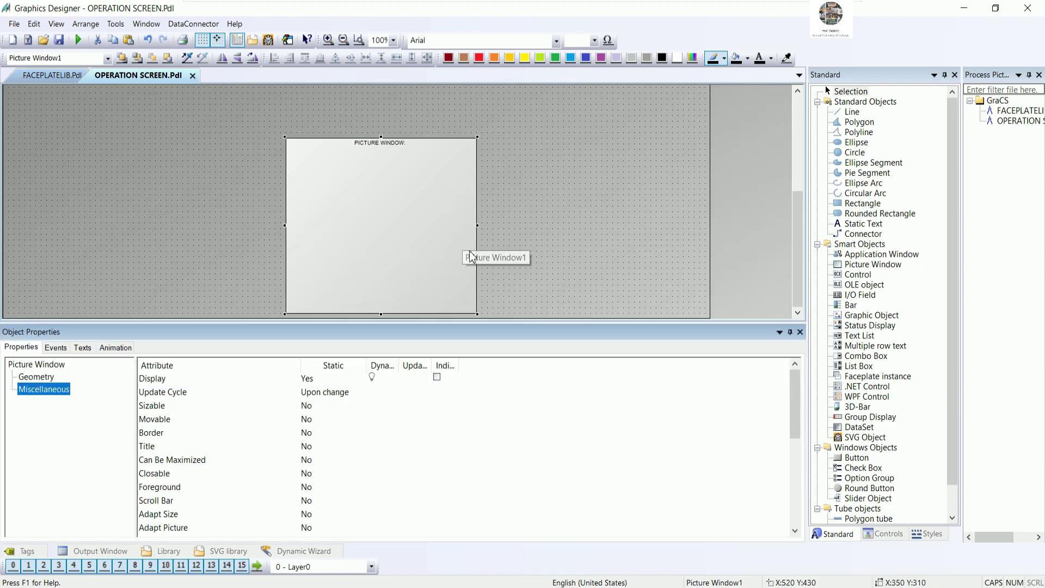
pyautogui.doubleClick(319, 380)
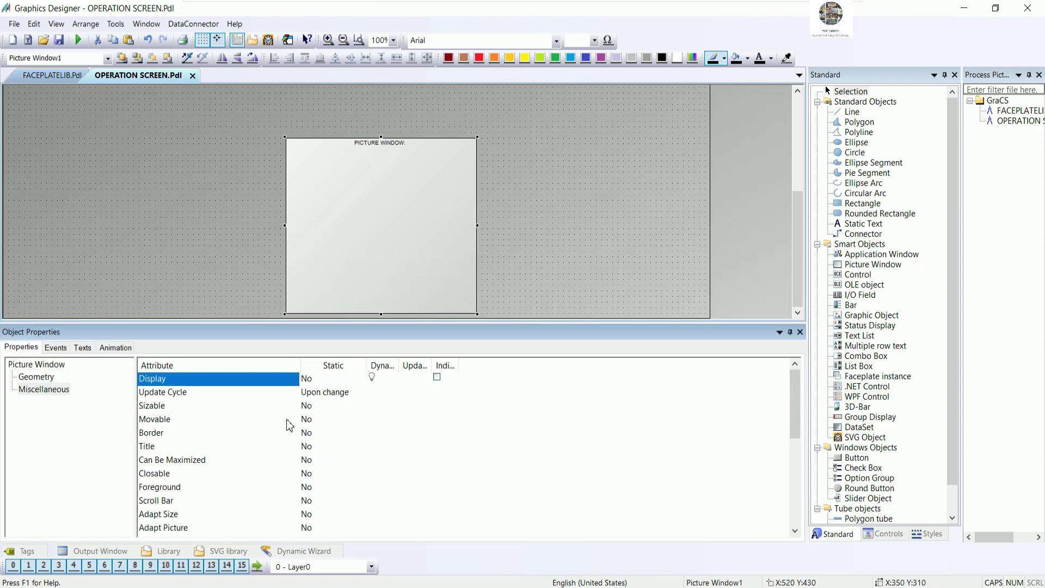
pyautogui.click(240, 406)
pyautogui.doubleClick(297, 407)
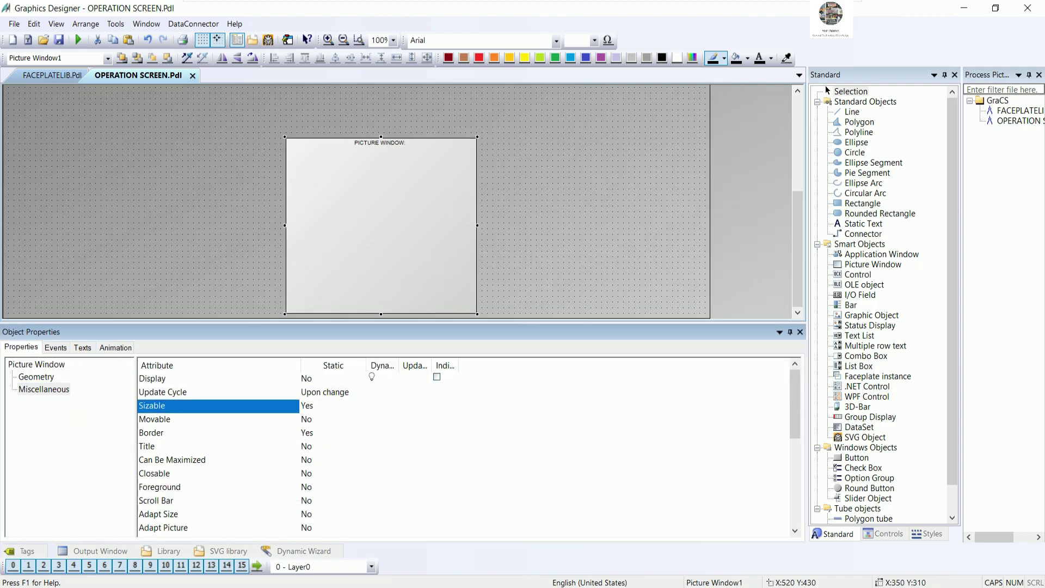
# Step: Set the picture window's Movable, Title, Closable and Foreground attributes to Yes
pyautogui.click(303, 420)
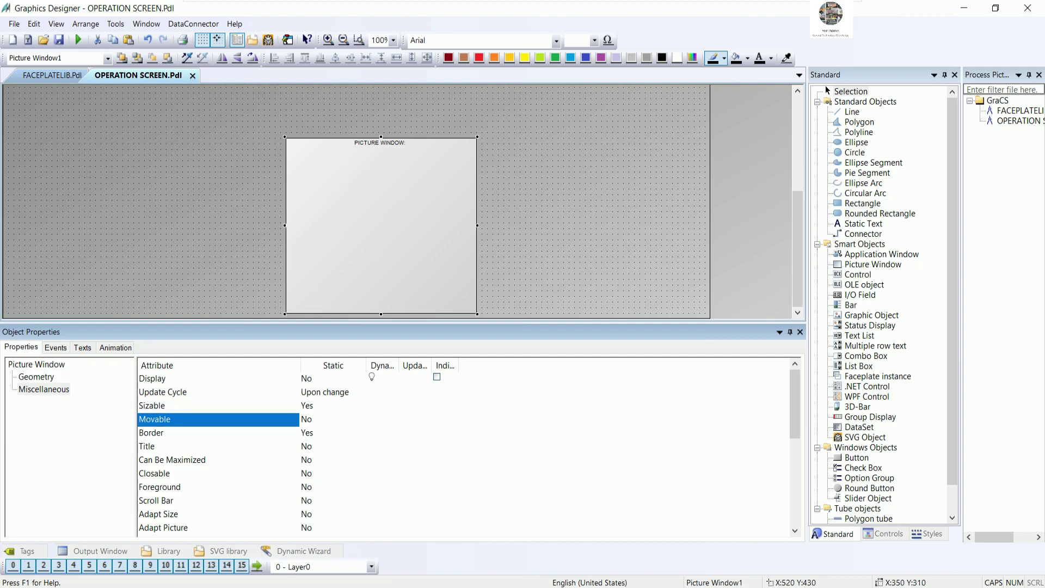
pyautogui.doubleClick(307, 447)
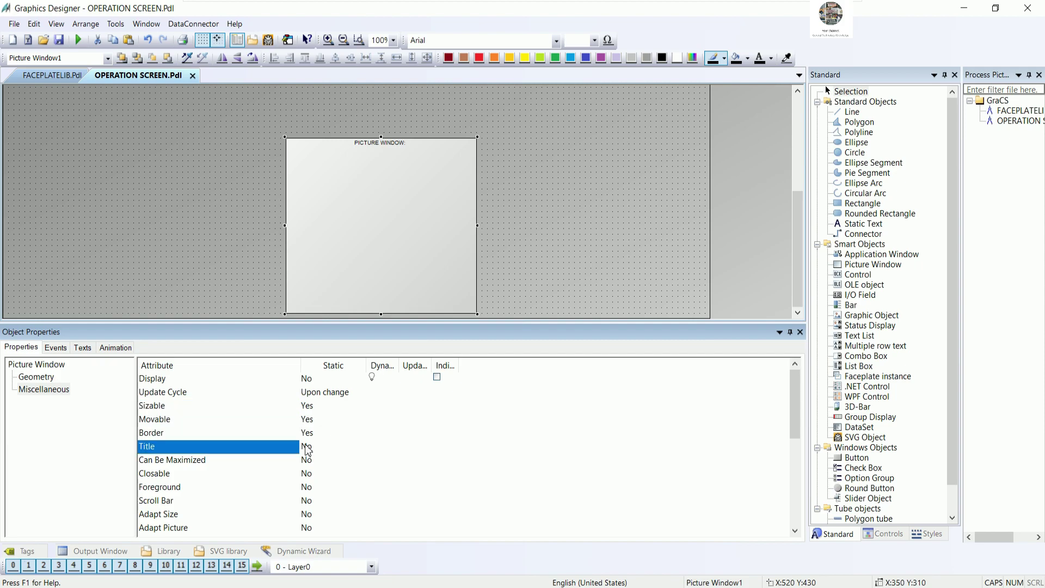
pyautogui.doubleClick(307, 475)
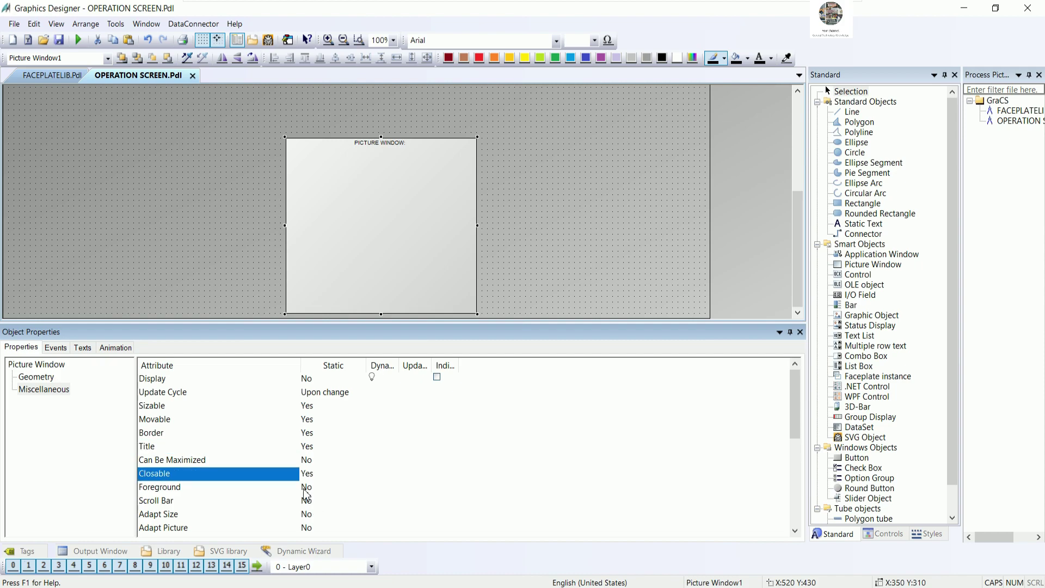
pyautogui.doubleClick(305, 488)
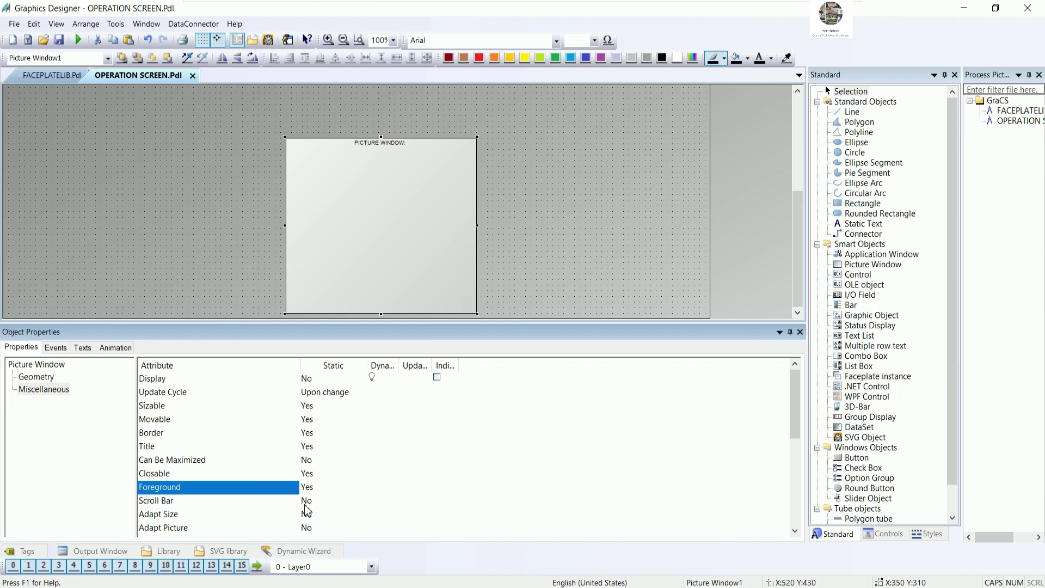
# Step: Set the picture window's Adapt Size attribute to Yes, keeping Adapt Picture at No
pyautogui.doubleClick(307, 515)
pyautogui.scroll(-3, 328, 512)
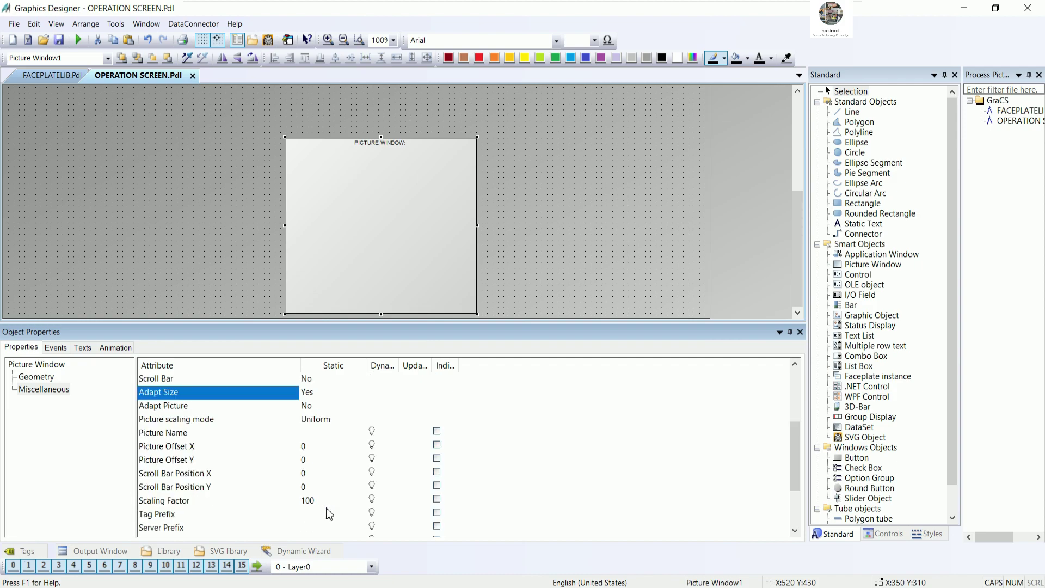
pyautogui.doubleClick(306, 405)
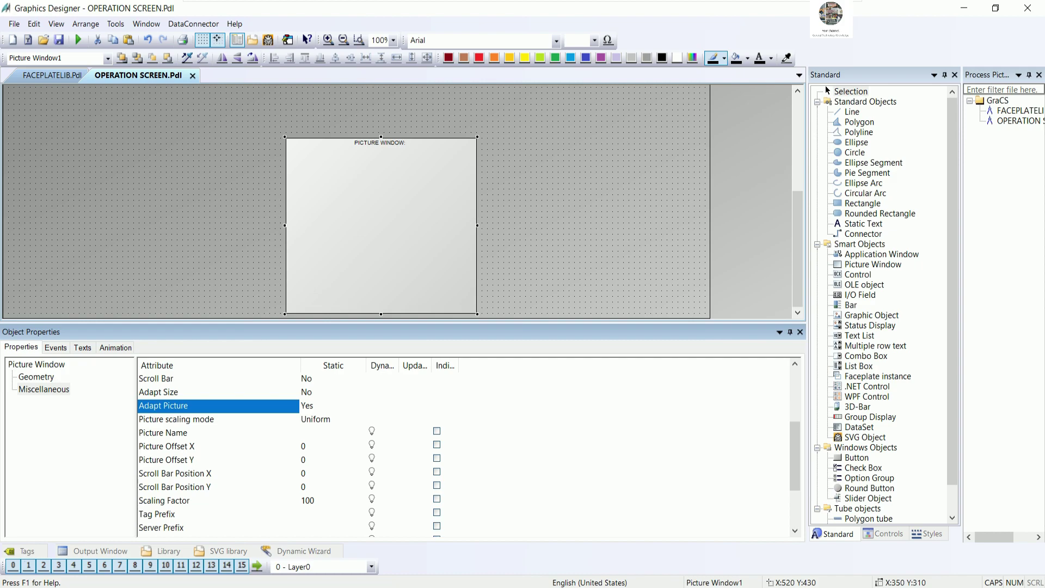
pyautogui.doubleClick(306, 392)
pyautogui.scroll(1, 333, 417)
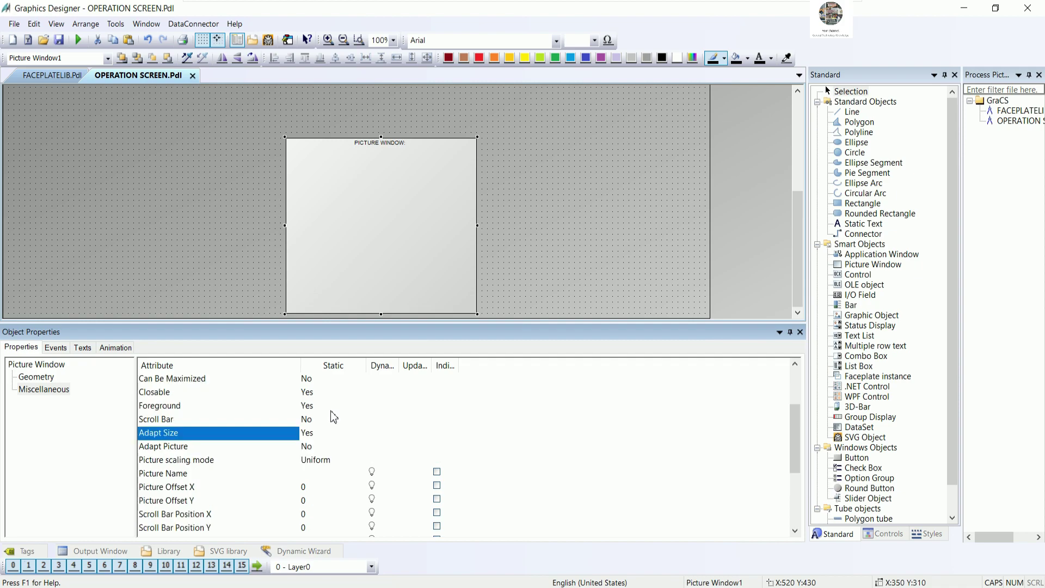
pyautogui.scroll(-3, 334, 417)
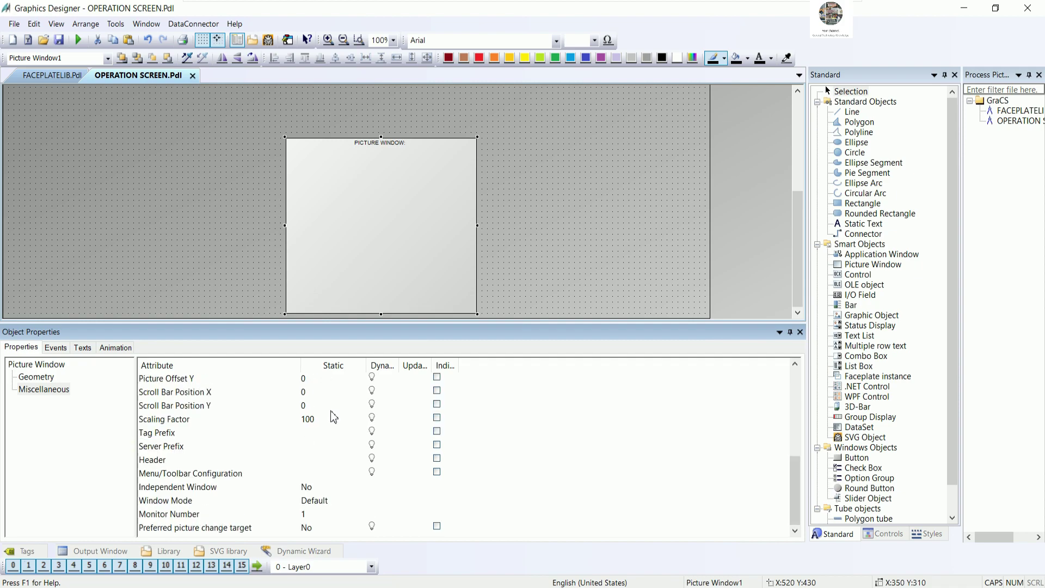
# Step: Check the Update Cycle setting of the picture window
pyautogui.scroll(4, 333, 417)
pyautogui.click(335, 394)
pyautogui.click(336, 401)
pyautogui.click(348, 431)
pyautogui.click(267, 398)
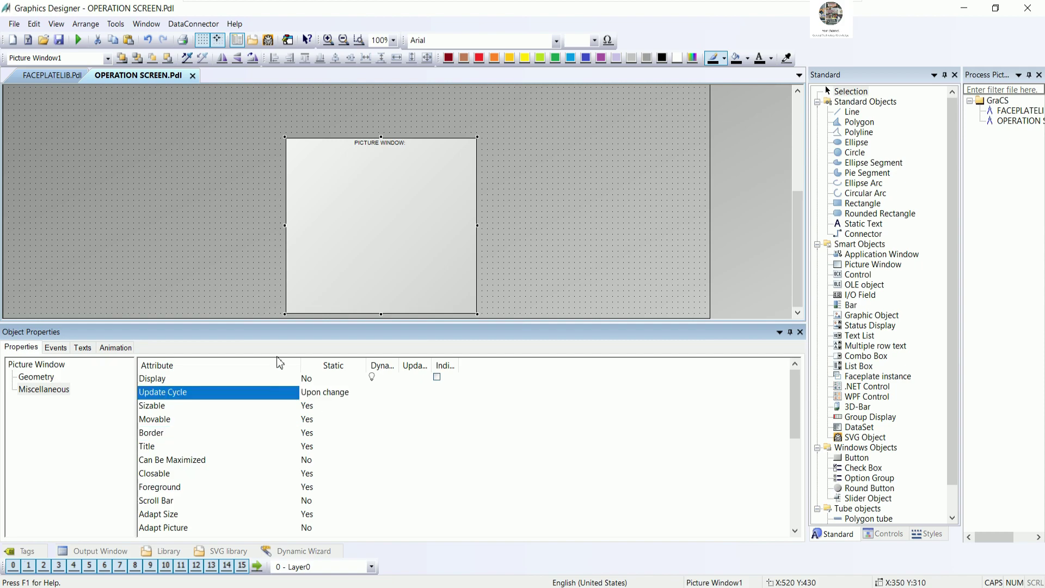
# Step: Set the Update Cycle of the operation screen picture itself to Upon change
pyautogui.press('Escape')
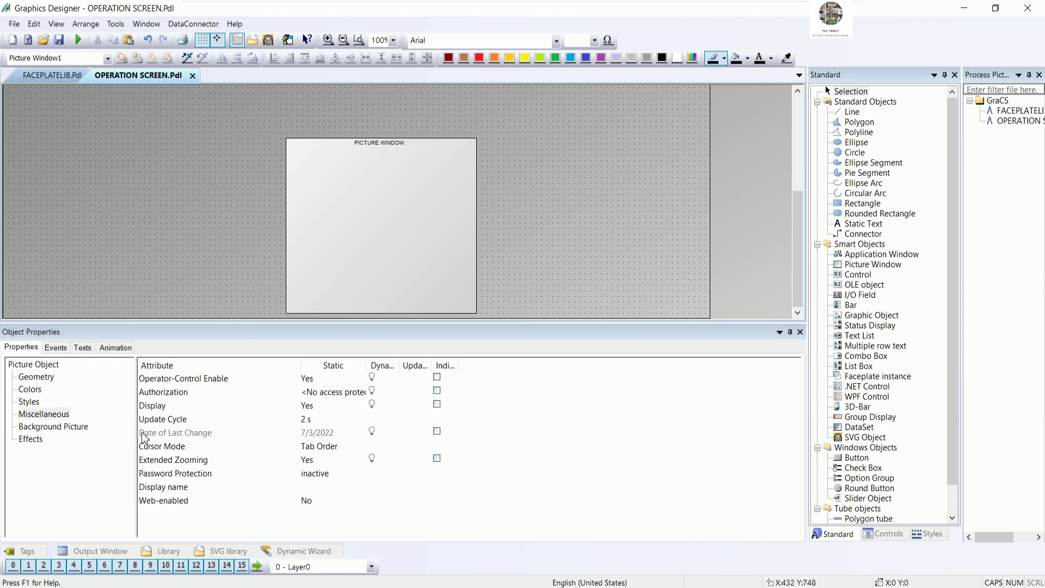
pyautogui.click(210, 420)
pyautogui.click(323, 418)
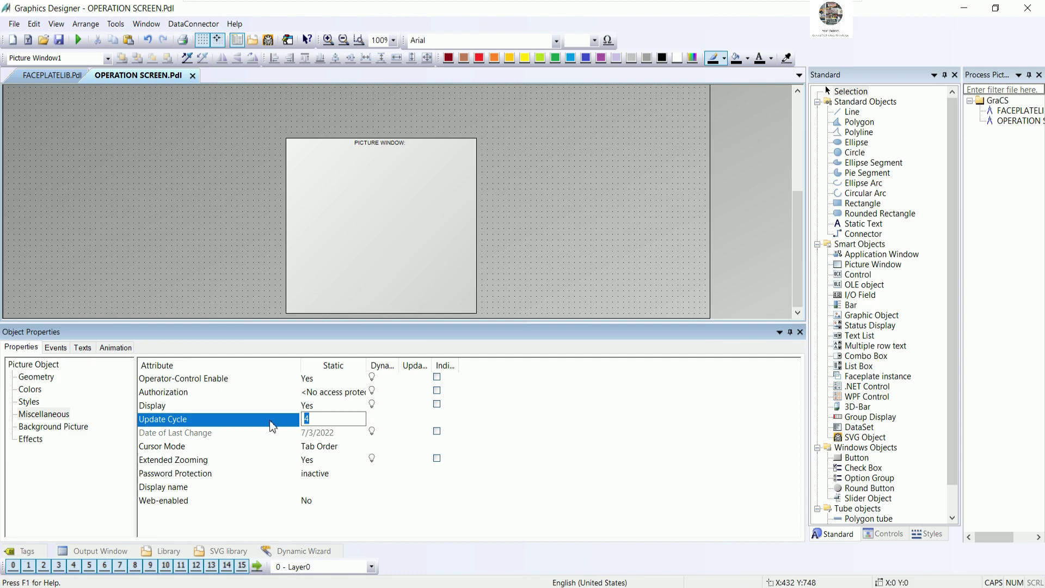
pyautogui.click(311, 423)
pyautogui.click(335, 468)
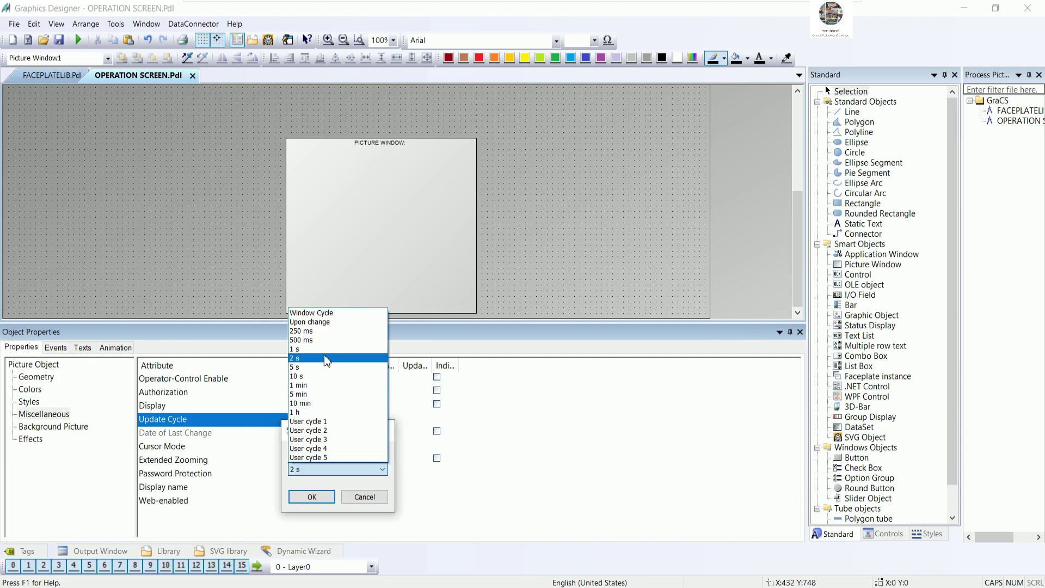
pyautogui.click(311, 321)
pyautogui.click(311, 497)
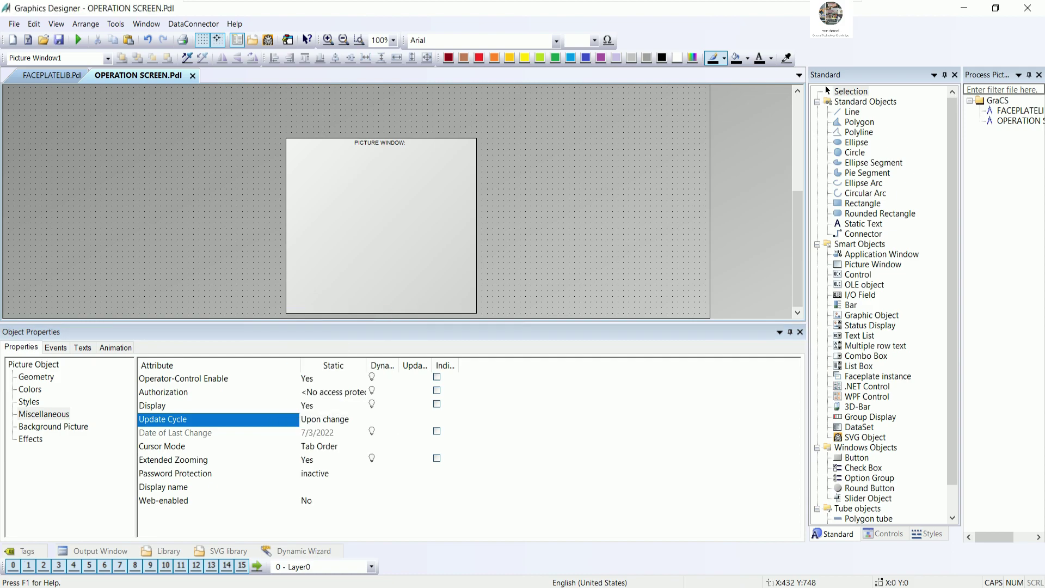
pyautogui.click(216, 264)
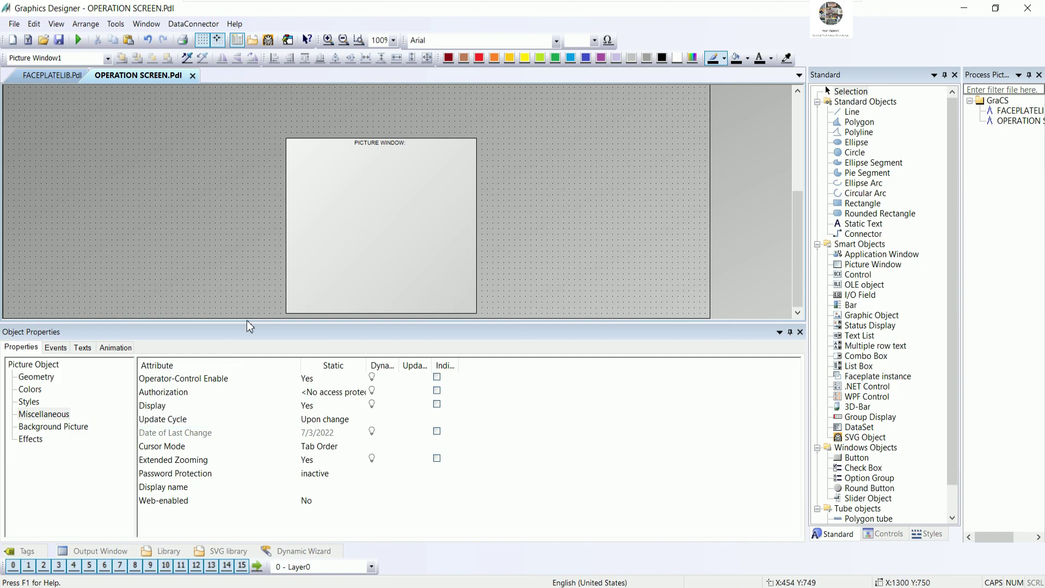
# Step: Enlarge the drawing area, select the picture window and rename the object WindowMotorControl
pyautogui.moveTo(230, 326); pyautogui.dragTo(229, 364)
pyautogui.click(296, 278)
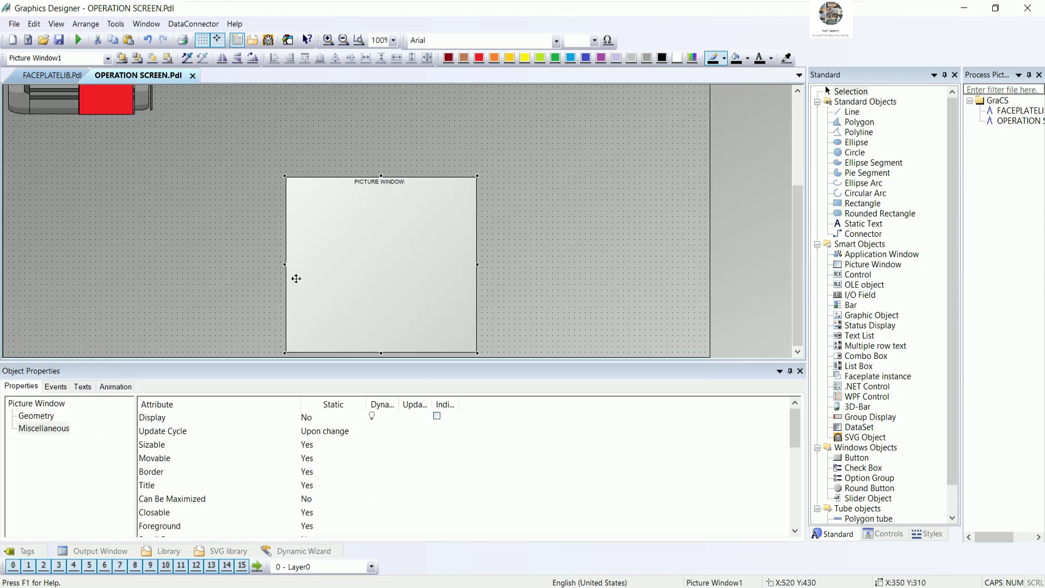
pyautogui.click(55, 387)
pyautogui.click(47, 405)
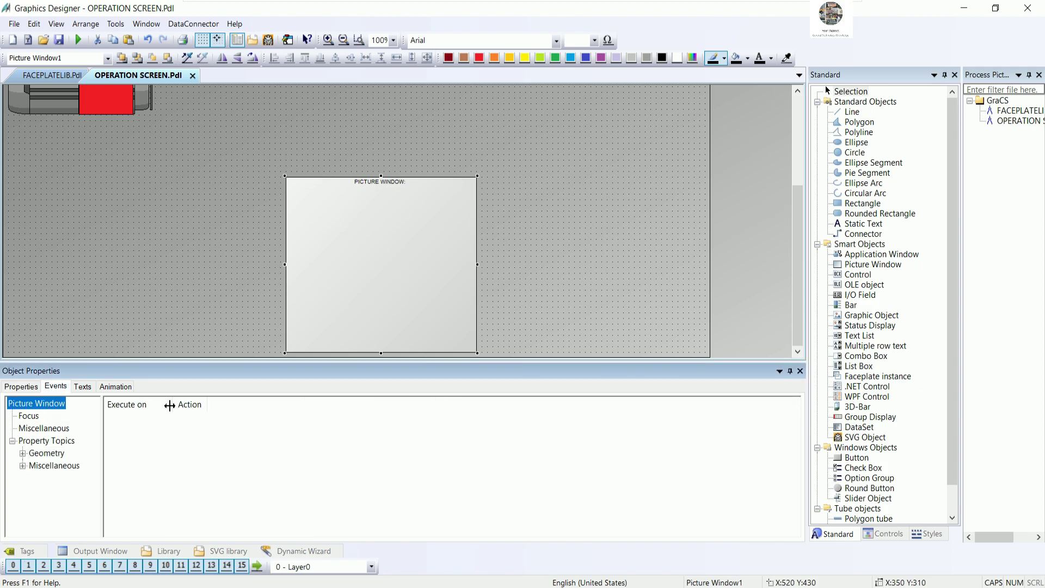
pyautogui.click(21, 386)
pyautogui.doubleClick(174, 417)
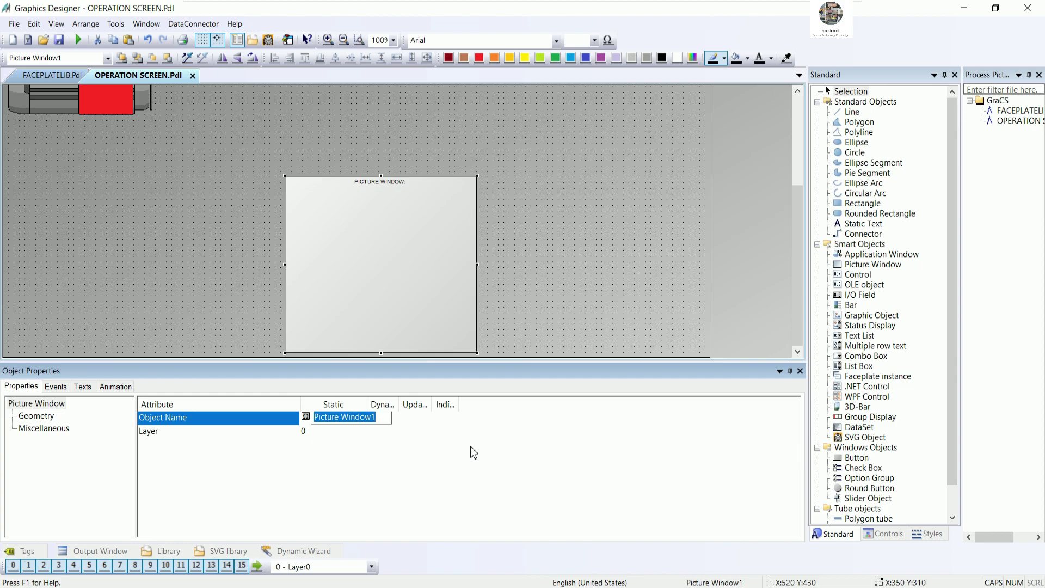
pyautogui.write('WindowM')
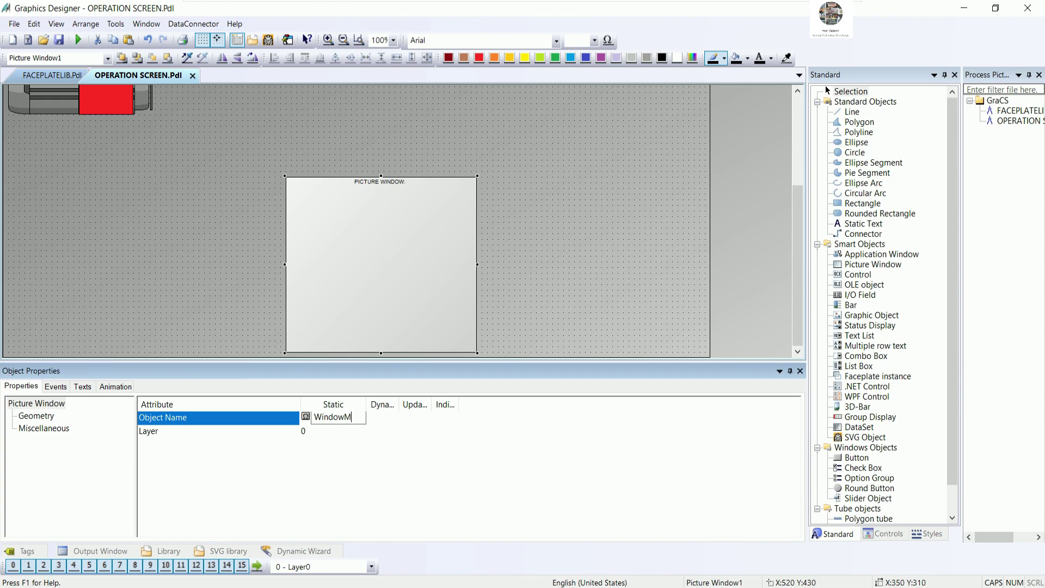
pyautogui.write('otorControl')
pyautogui.press('BackSpace')
pyautogui.press('BackSpace')
pyautogui.write('rol')
pyautogui.press('Return')
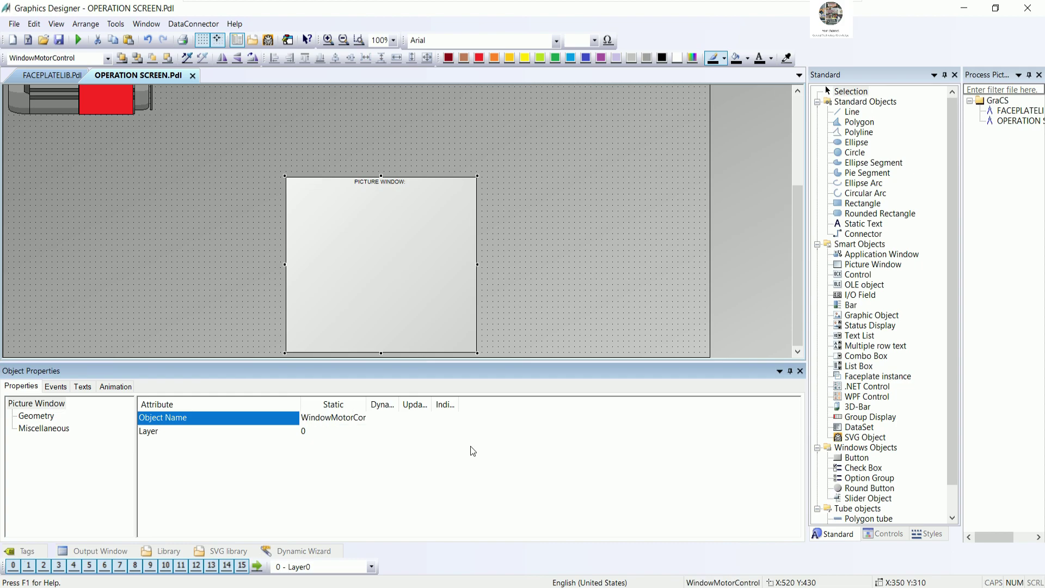
# Step: Widen the Static value column and copy the picture window's object name
pyautogui.moveTo(371, 404); pyautogui.dragTo(403, 404)
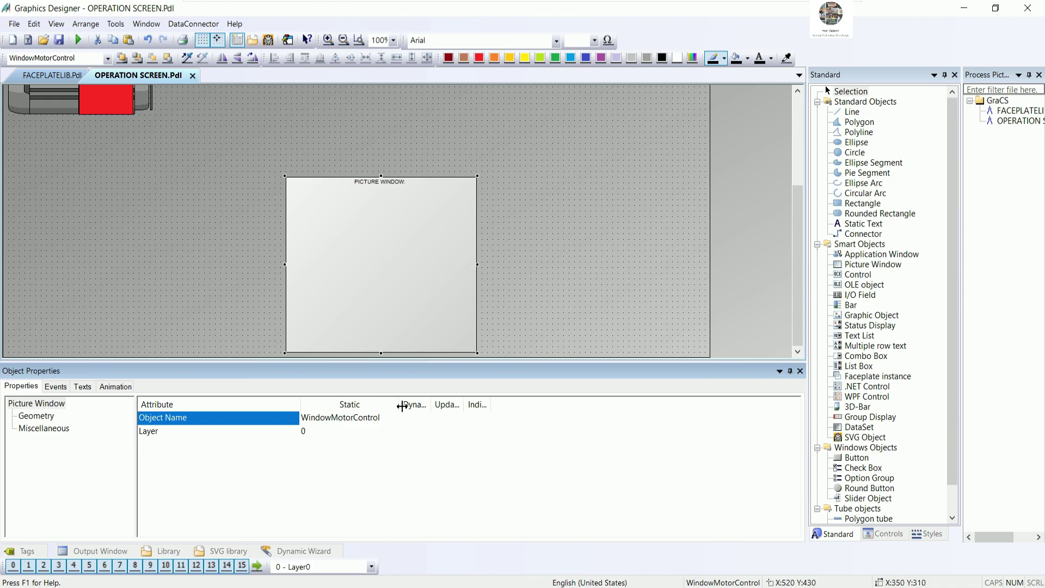
pyautogui.doubleClick(366, 419)
pyautogui.rightClick(366, 420)
pyautogui.click(402, 460)
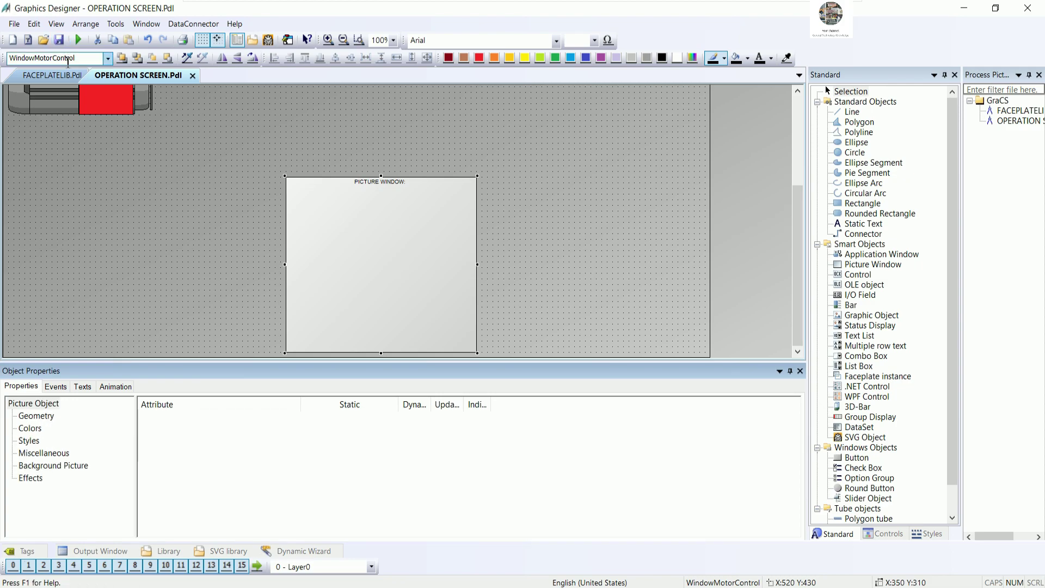
# Step: Open the existing C action on the Open Picture event of the FACEPLATELIB picture
pyautogui.click(52, 75)
pyautogui.click(270, 237)
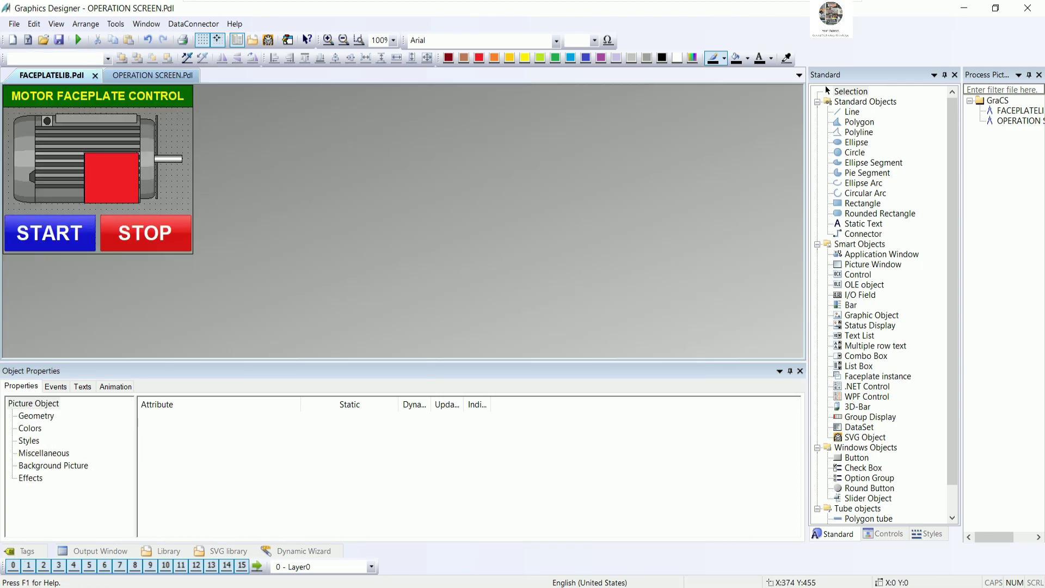
pyautogui.click(59, 387)
pyautogui.click(52, 454)
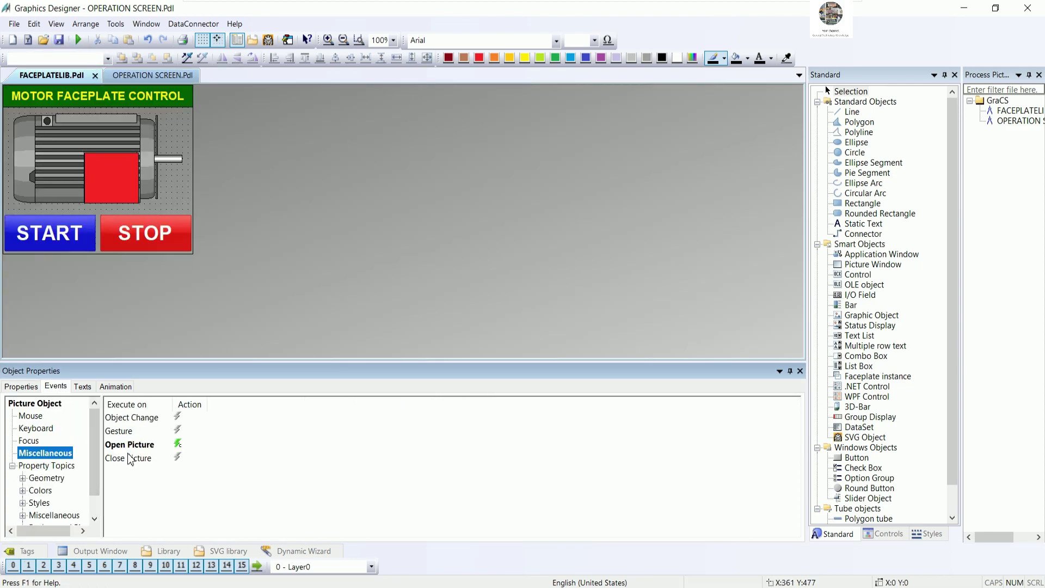
pyautogui.click(179, 444)
pyautogui.rightClick(180, 444)
pyautogui.click(218, 451)
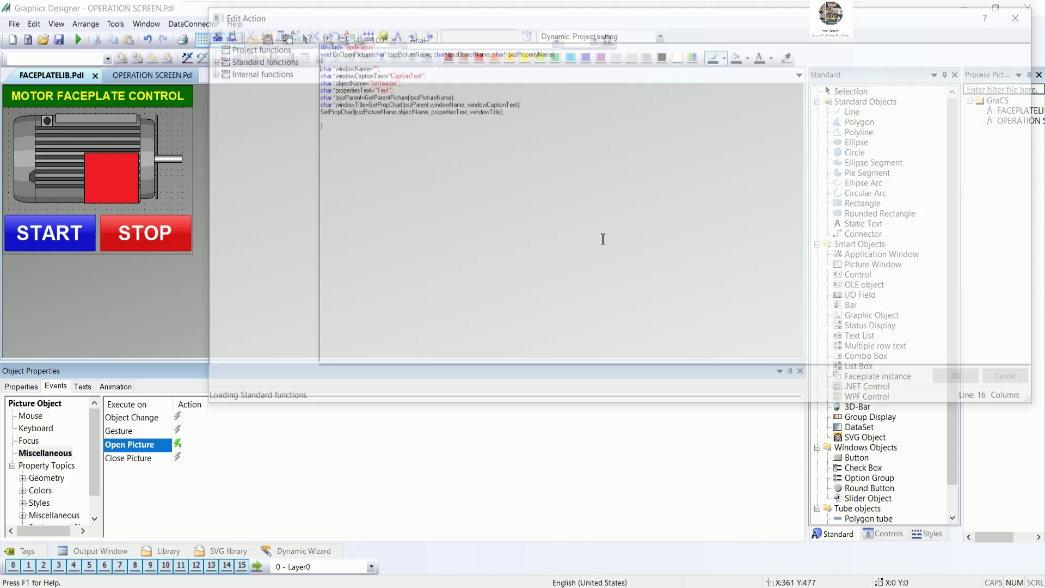
# Step: Insert WindowMotorControl as the windowName string in the script, compile the action and accept it
pyautogui.scroll(4, 447, 113)
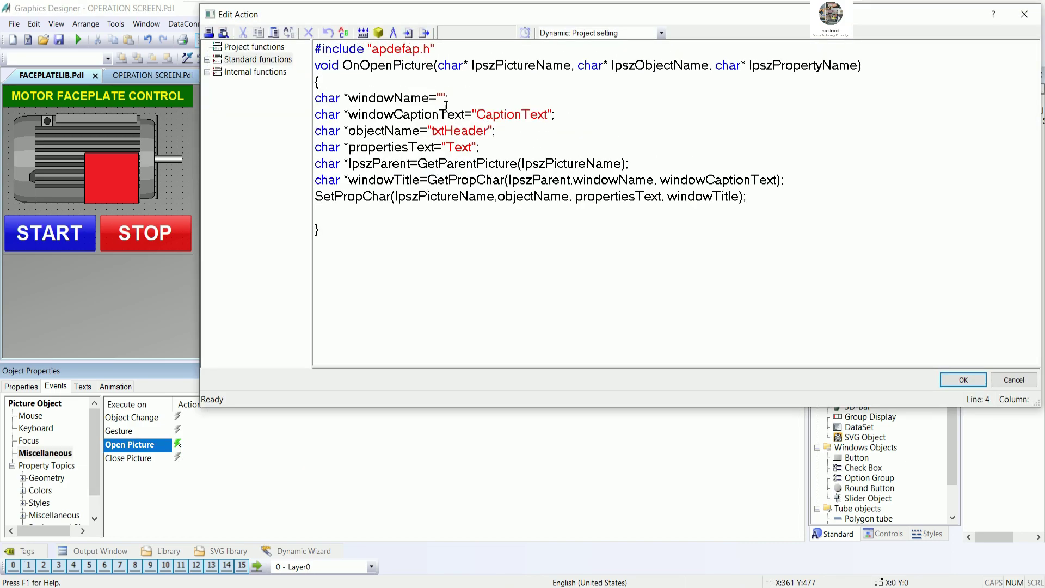
pyautogui.hotkey('ctrl', 'v')
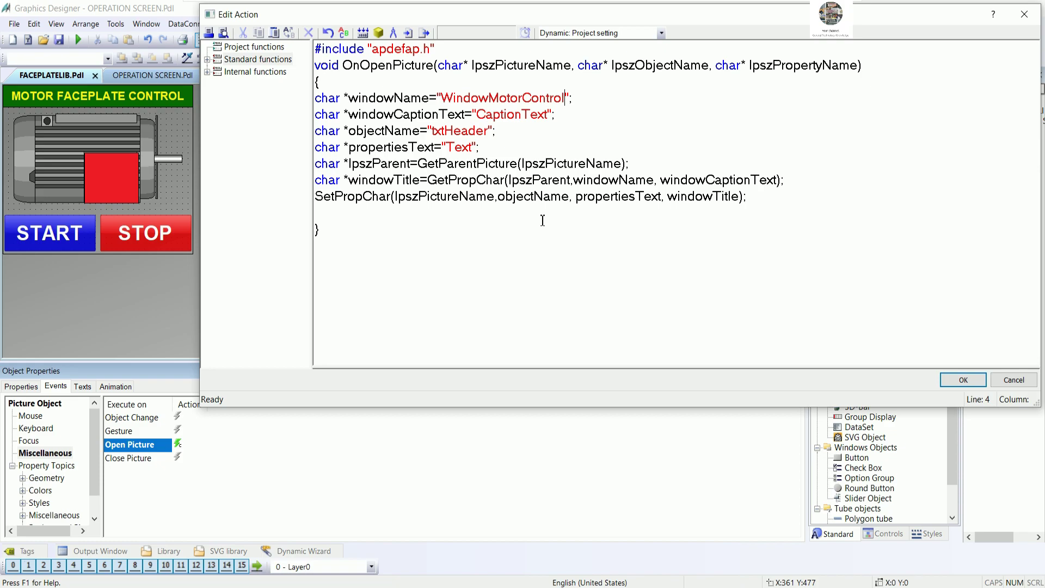
pyautogui.click(362, 33)
pyautogui.click(963, 380)
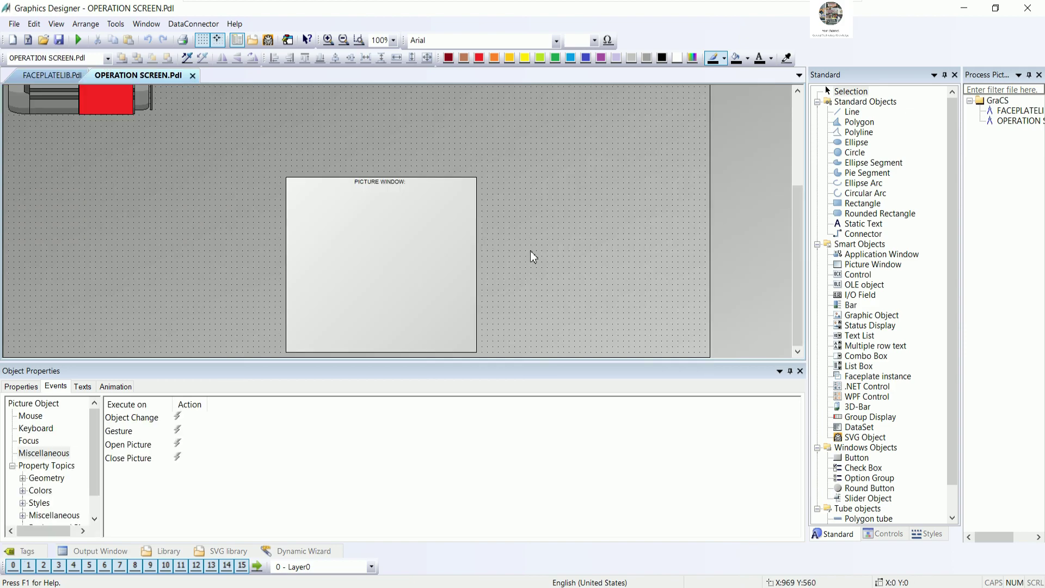
# Step: Select the red rectangle on the motor and enlarge the object properties area
pyautogui.scroll(2, 532, 251)
pyautogui.scroll(3, 531, 248)
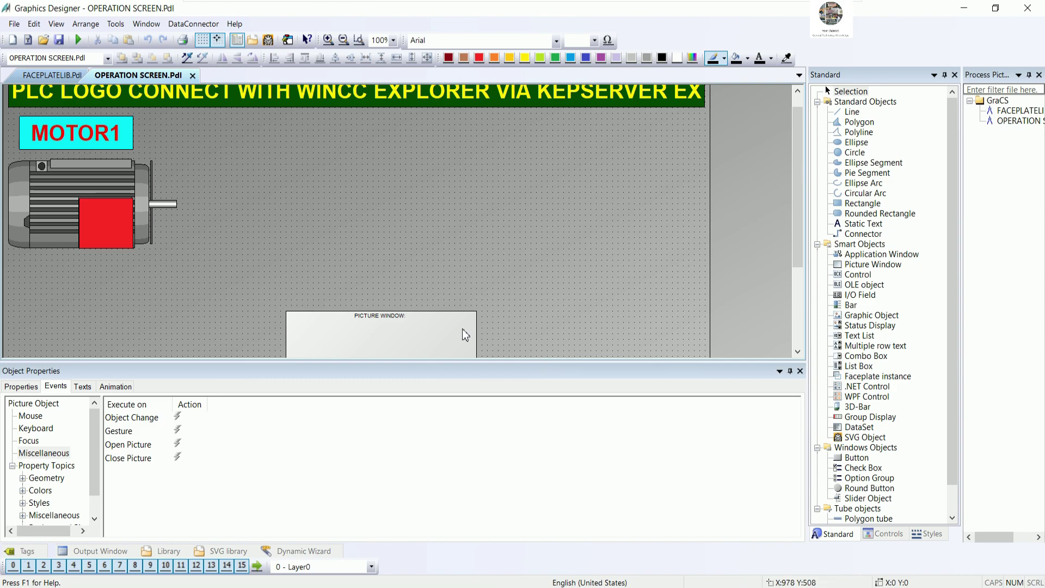
pyautogui.click(44, 208)
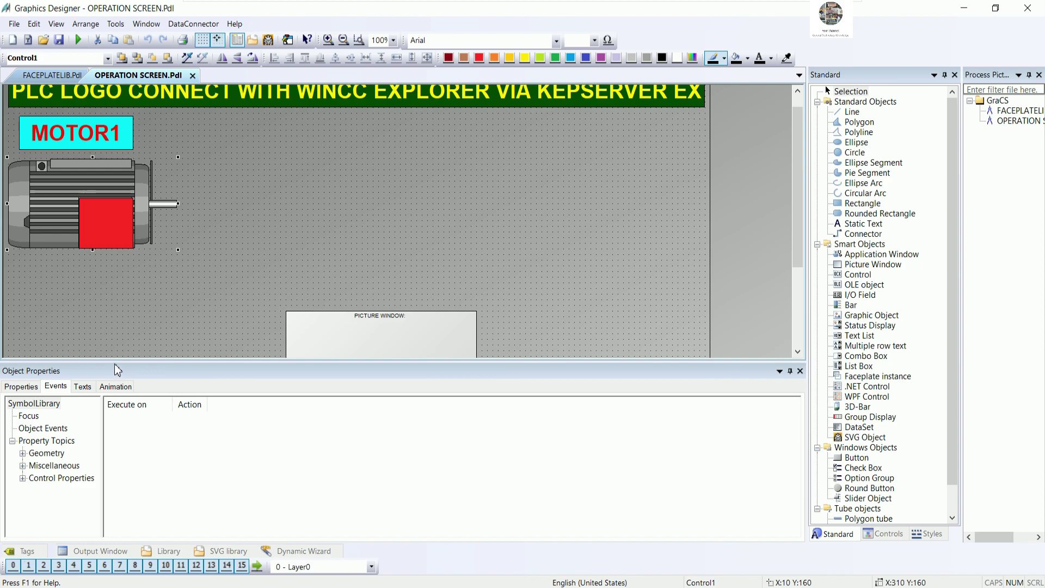
pyautogui.click(135, 292)
pyautogui.click(79, 240)
pyautogui.click(109, 224)
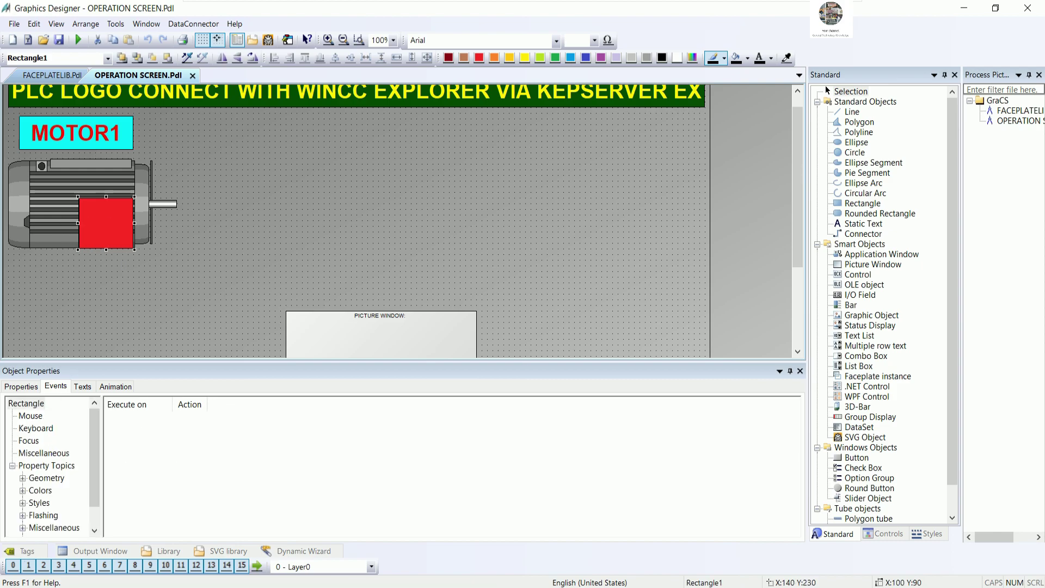
pyautogui.click(133, 318)
pyautogui.click(98, 242)
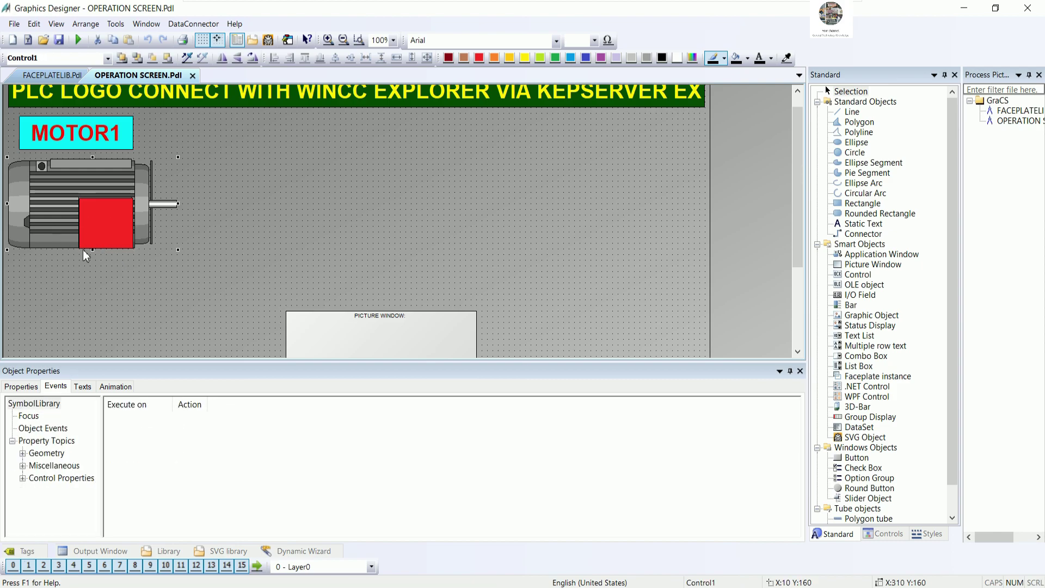
pyautogui.click(93, 230)
pyautogui.moveTo(100, 364); pyautogui.dragTo(100, 338)
# Step: Open the dynamic dialog for the rectangle's Background Color and decline creating the missing _STATUS tag
pyautogui.click(38, 405)
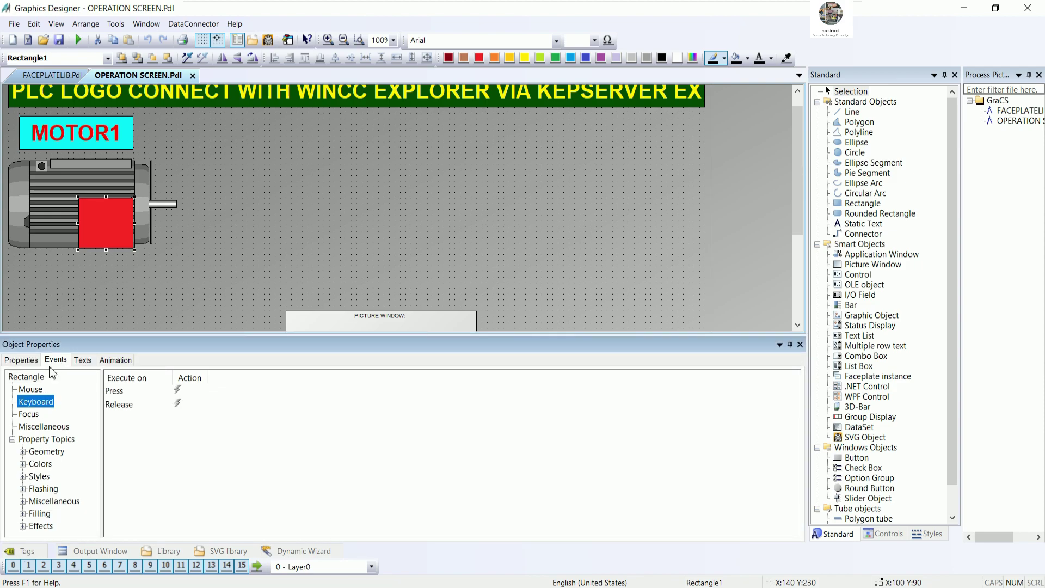
pyautogui.click(34, 362)
pyautogui.click(31, 401)
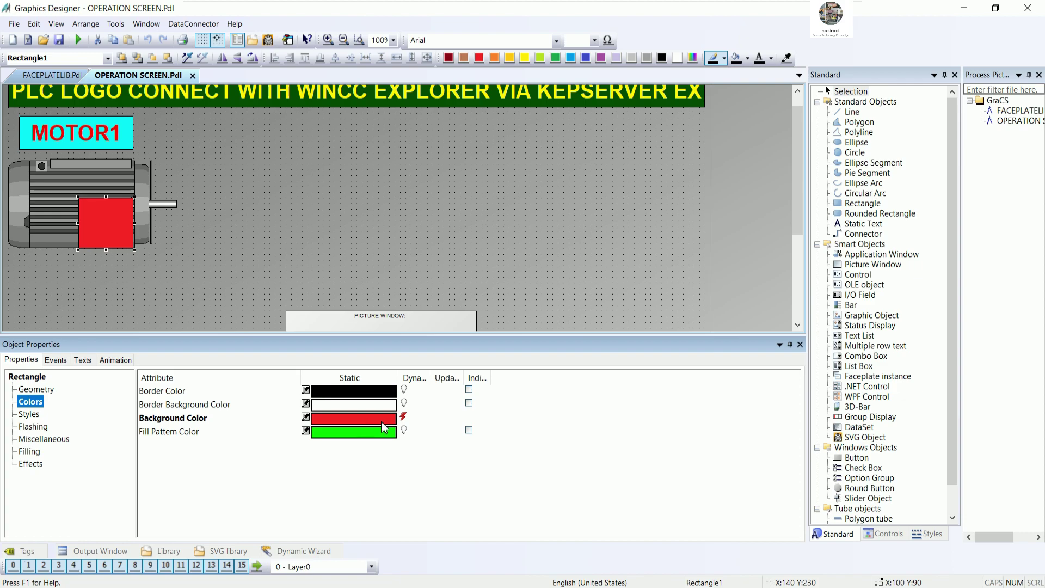
pyautogui.rightClick(404, 424)
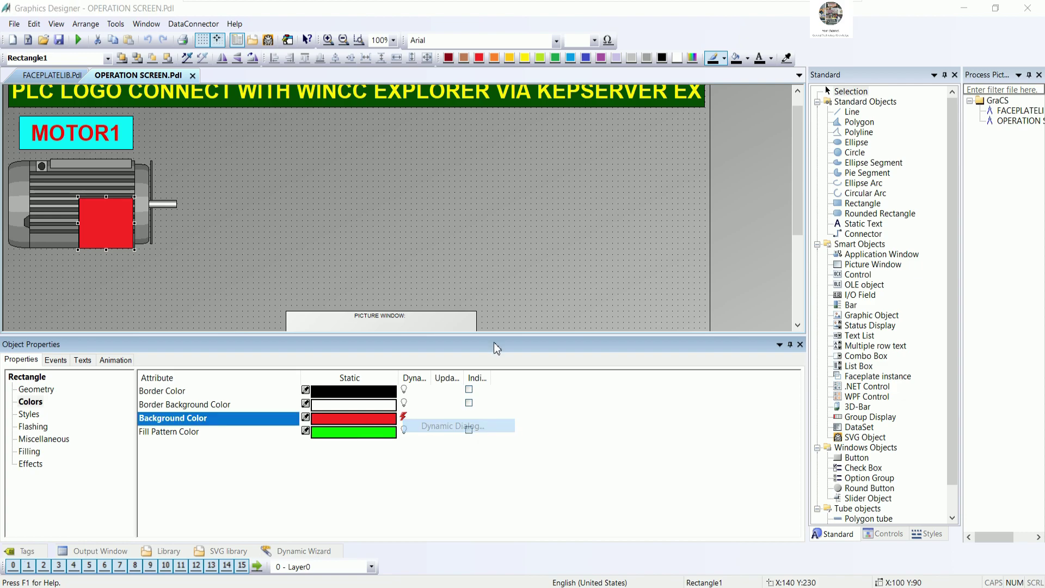
pyautogui.click(445, 427)
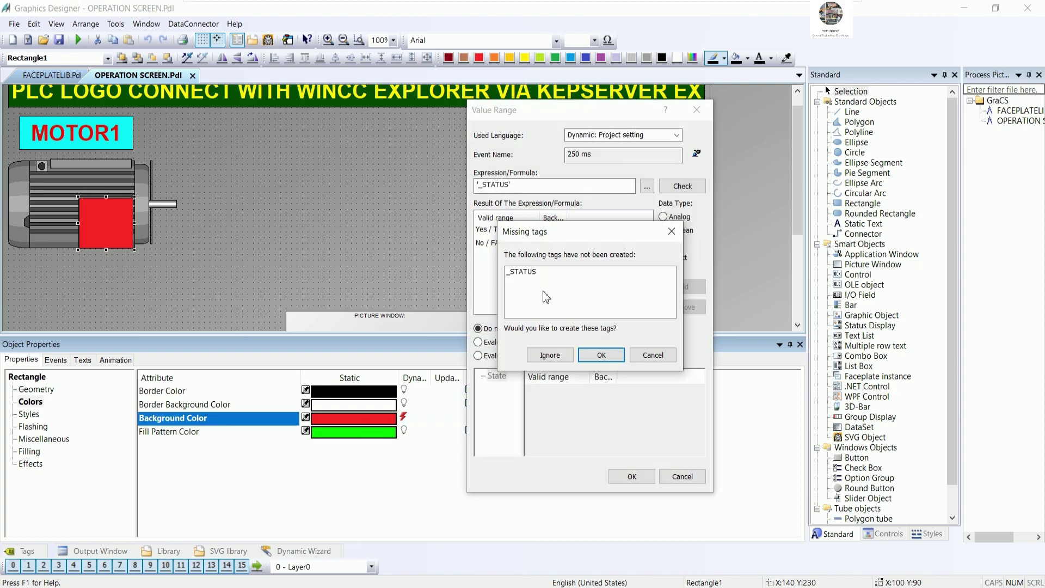
pyautogui.click(654, 355)
# Step: Replace the expression in the value range settings with the MOTOR1_STATUS tag
pyautogui.press('Delete')
pyautogui.click(647, 187)
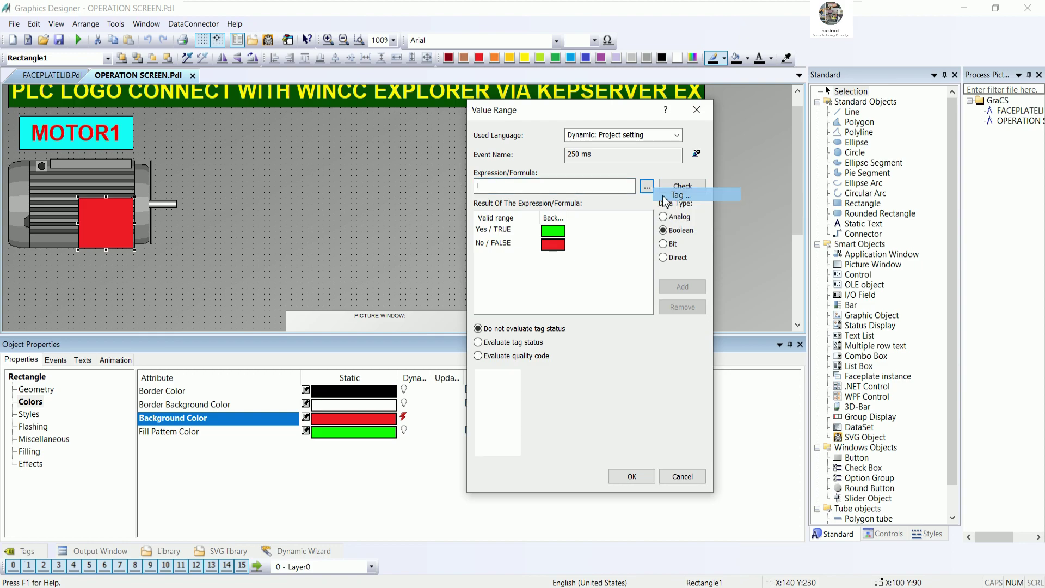
pyautogui.click(665, 198)
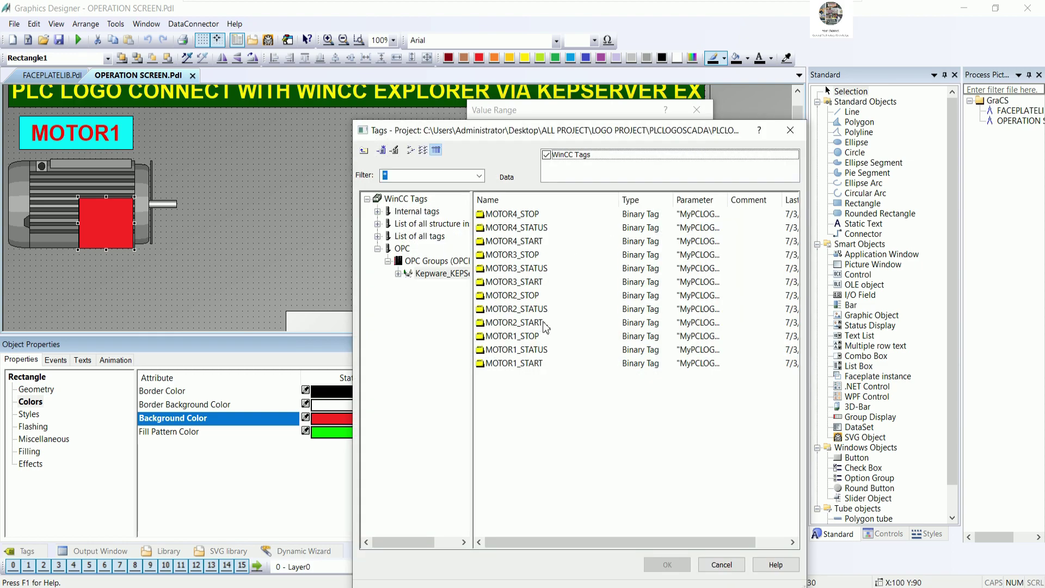
pyautogui.doubleClick(522, 349)
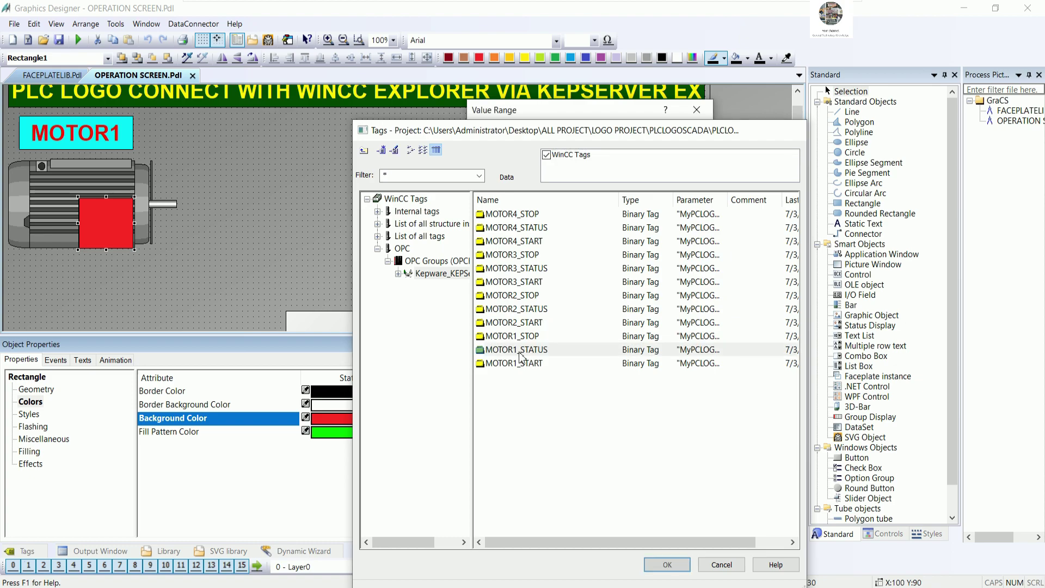
pyautogui.click(696, 154)
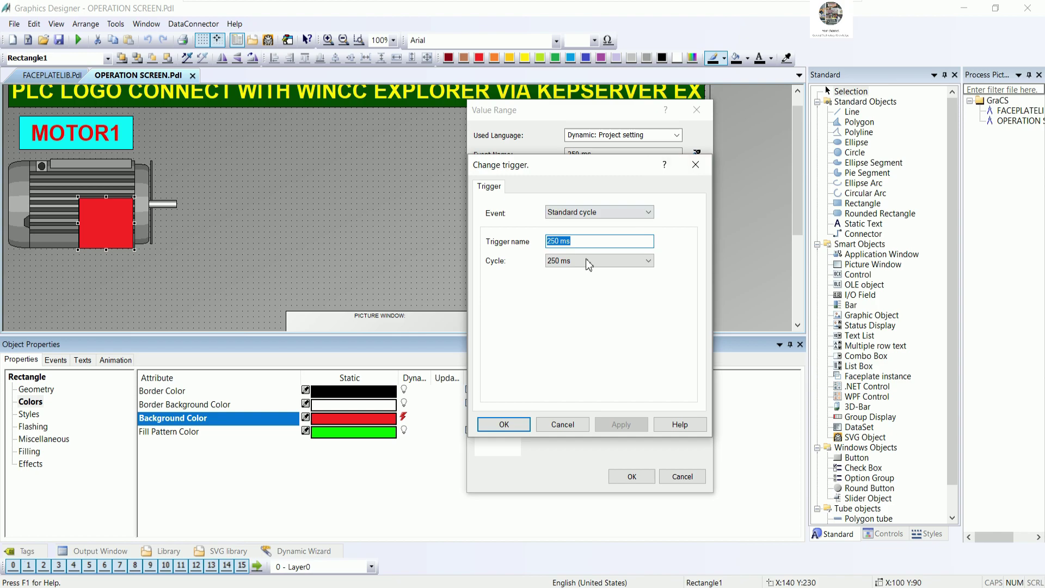
pyautogui.click(603, 214)
pyautogui.click(697, 164)
pyautogui.click(696, 165)
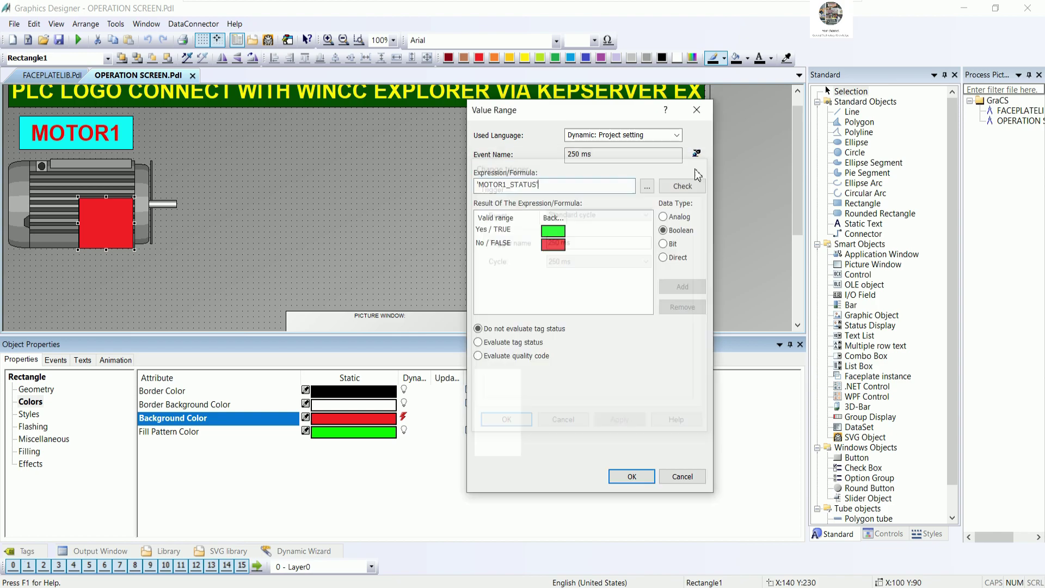
# Step: Set the trigger to a standard cycle of 250 ms and accept the Background Color dynamics
pyautogui.click(696, 153)
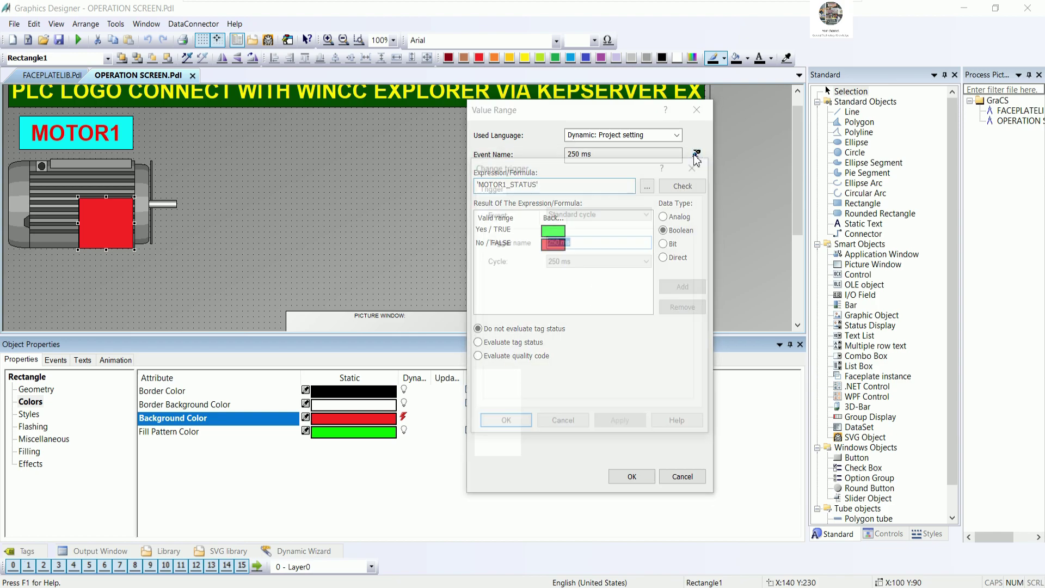
pyautogui.click(617, 263)
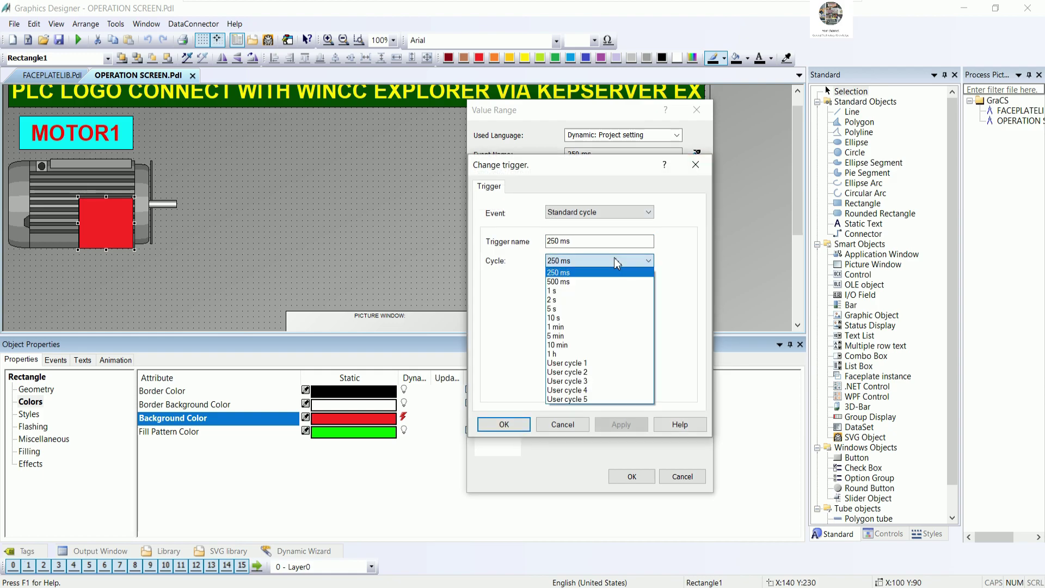
pyautogui.click(592, 273)
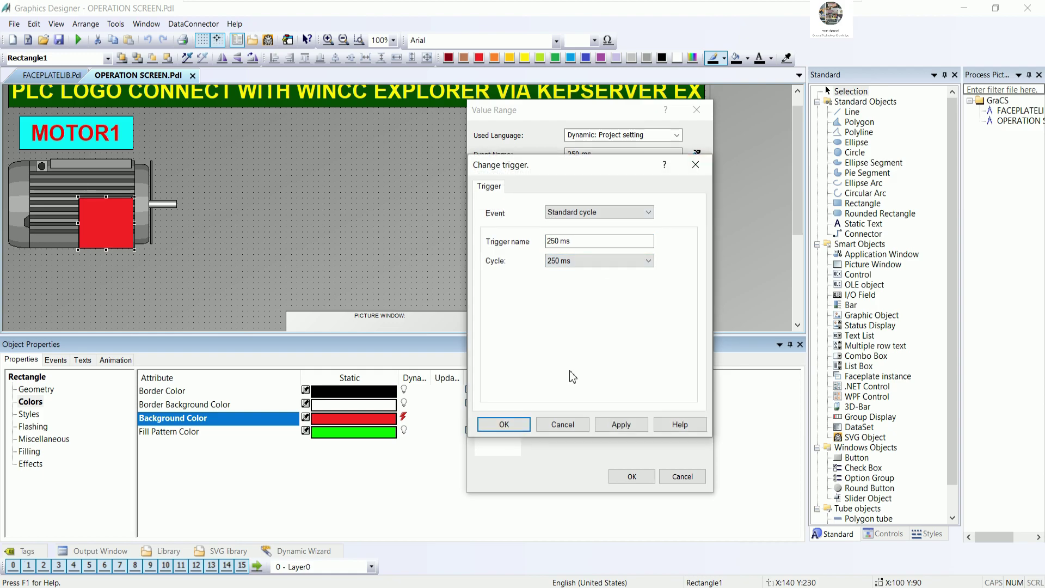
pyautogui.click(506, 424)
pyautogui.click(631, 477)
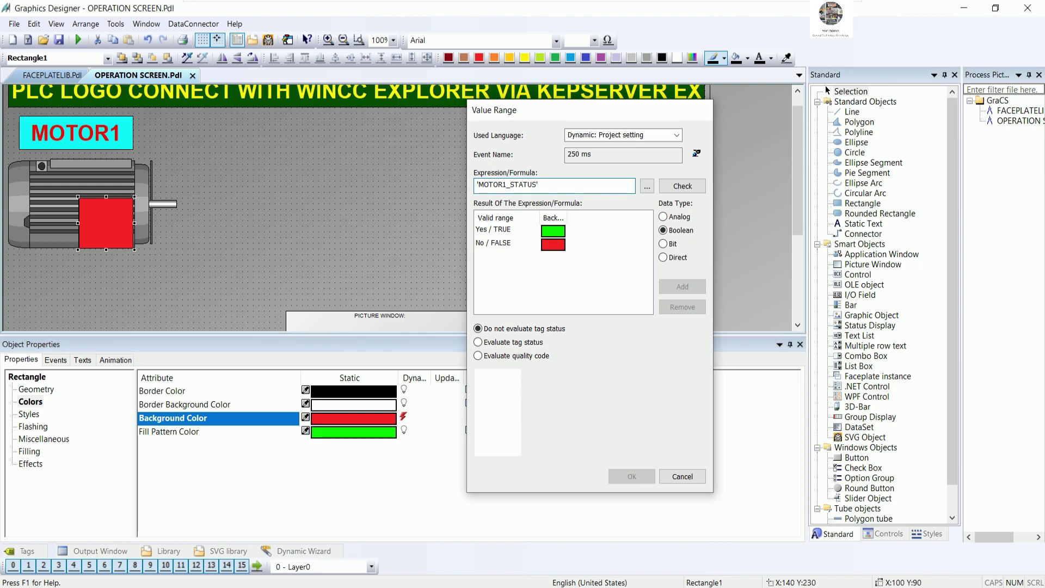
# Step: Widen the MOTOR1 label above the motor on both sides to a width of 260, with its left edge at X 10
pyautogui.click(241, 240)
pyautogui.click(51, 224)
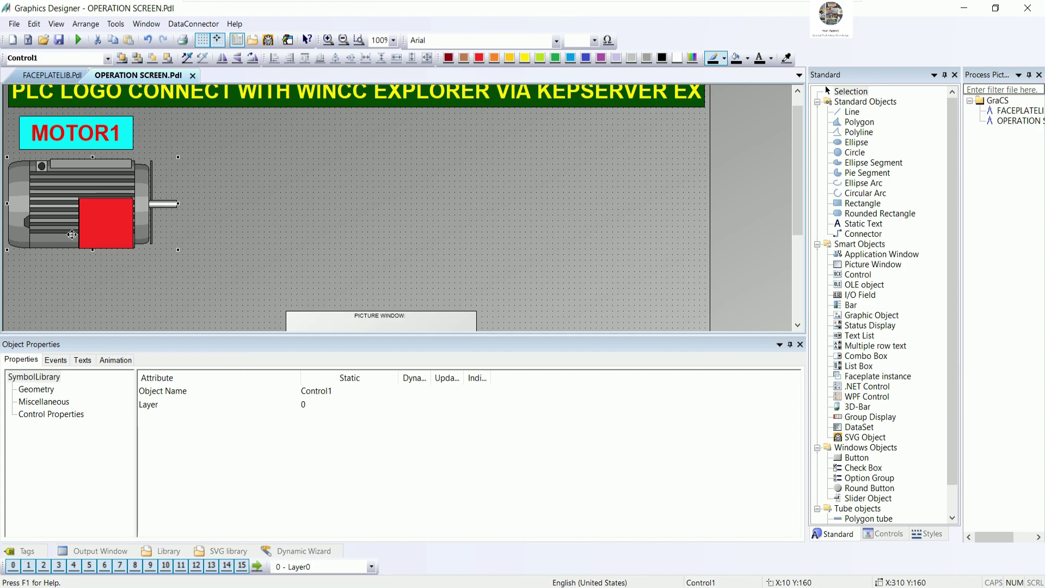
pyautogui.click(321, 235)
pyautogui.click(60, 223)
pyautogui.click(133, 133)
pyautogui.moveTo(137, 134); pyautogui.dragTo(151, 138)
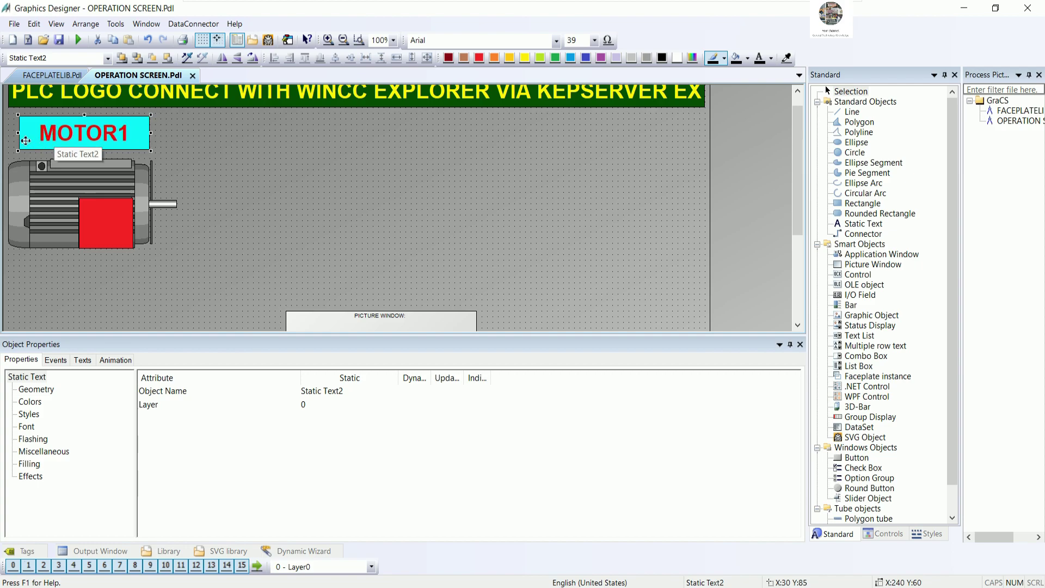
pyautogui.moveTo(21, 136); pyautogui.dragTo(10, 137)
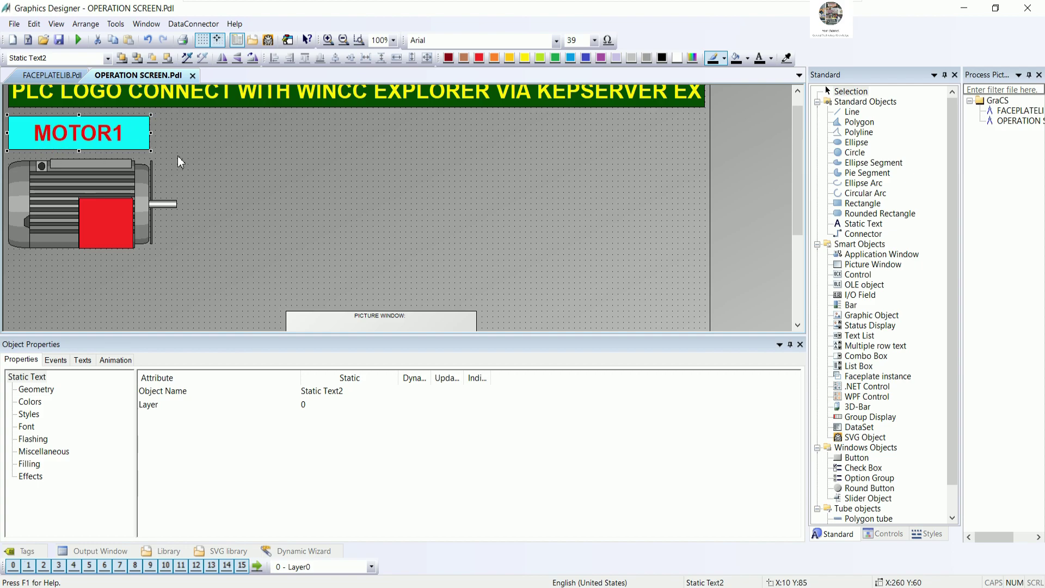
# Step: Create a C action on the OnClick object event of the motor symbol
pyautogui.click(197, 165)
pyautogui.click(111, 140)
pyautogui.click(111, 196)
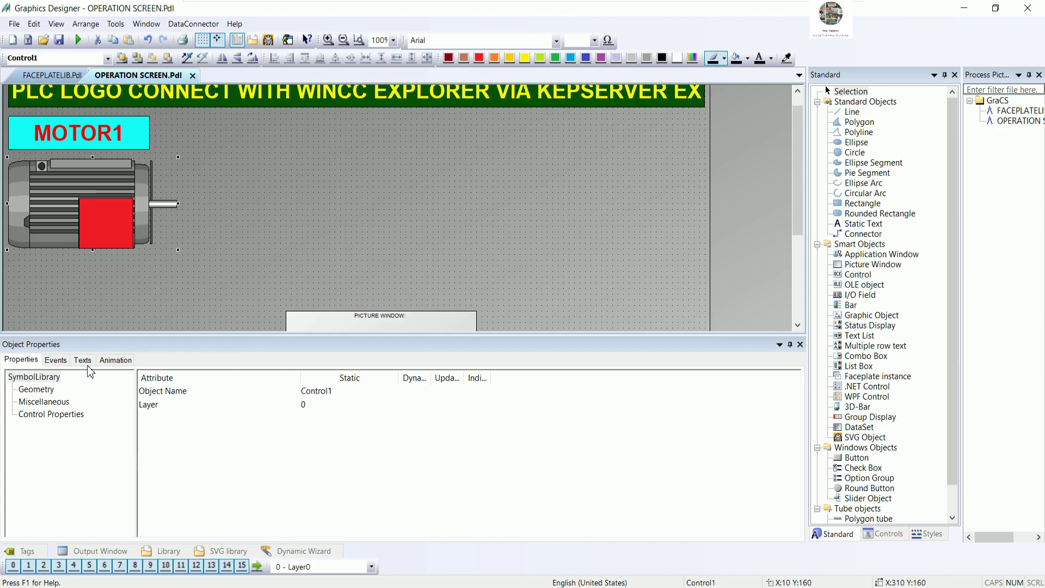
pyautogui.click(56, 361)
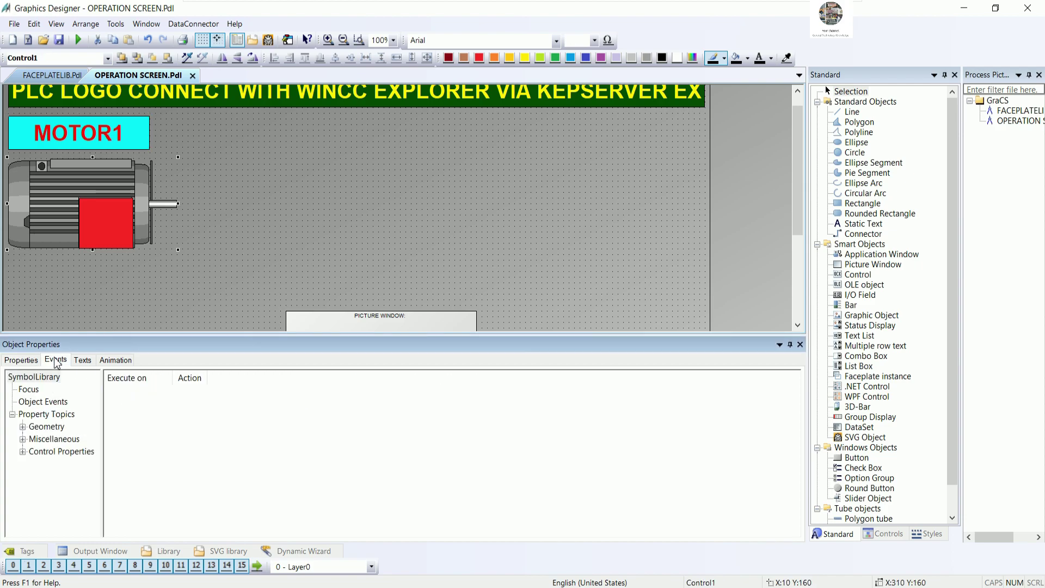
pyautogui.click(50, 403)
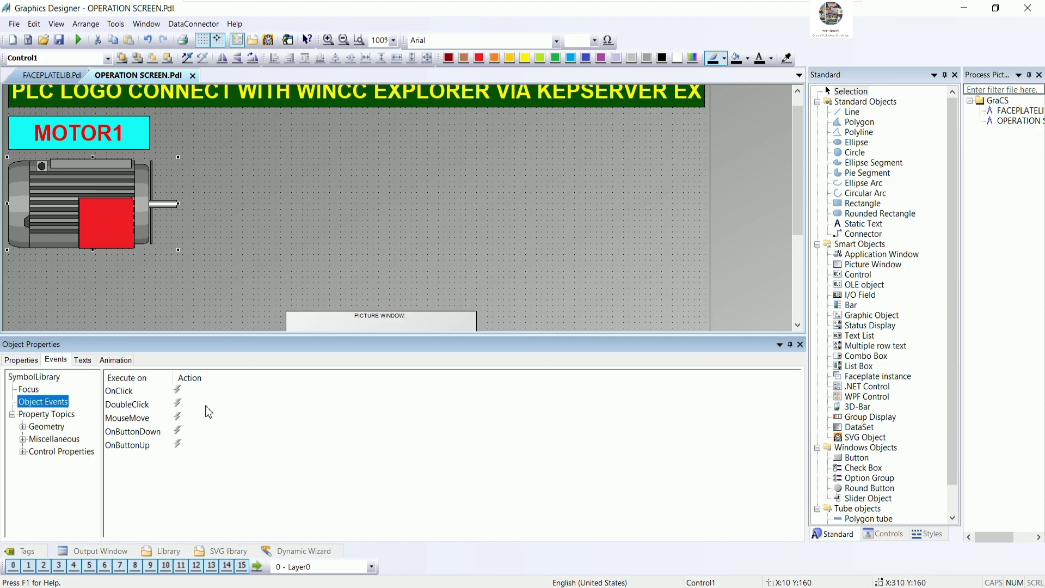
pyautogui.click(178, 392)
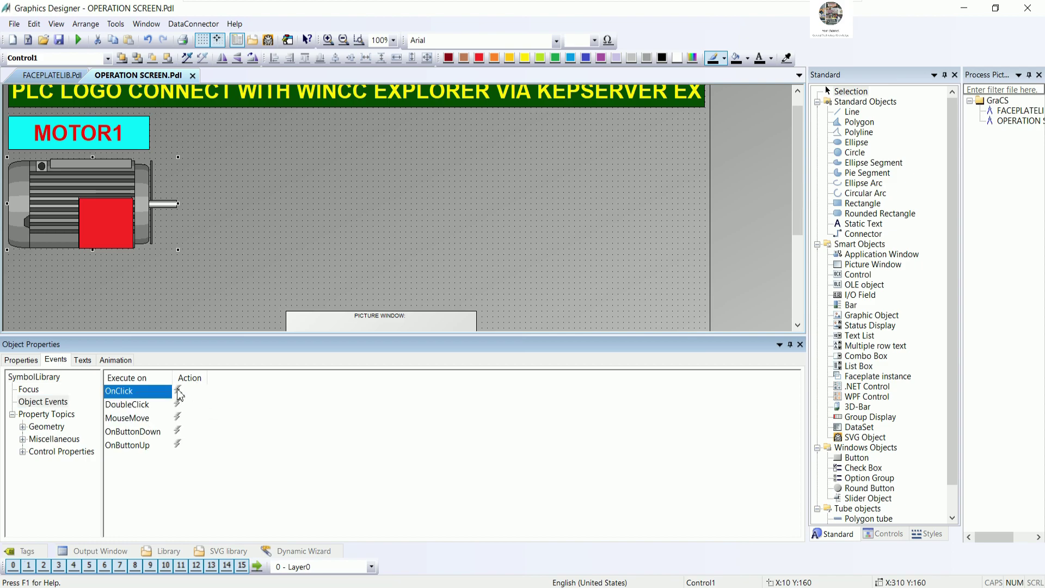
pyautogui.rightClick(179, 392)
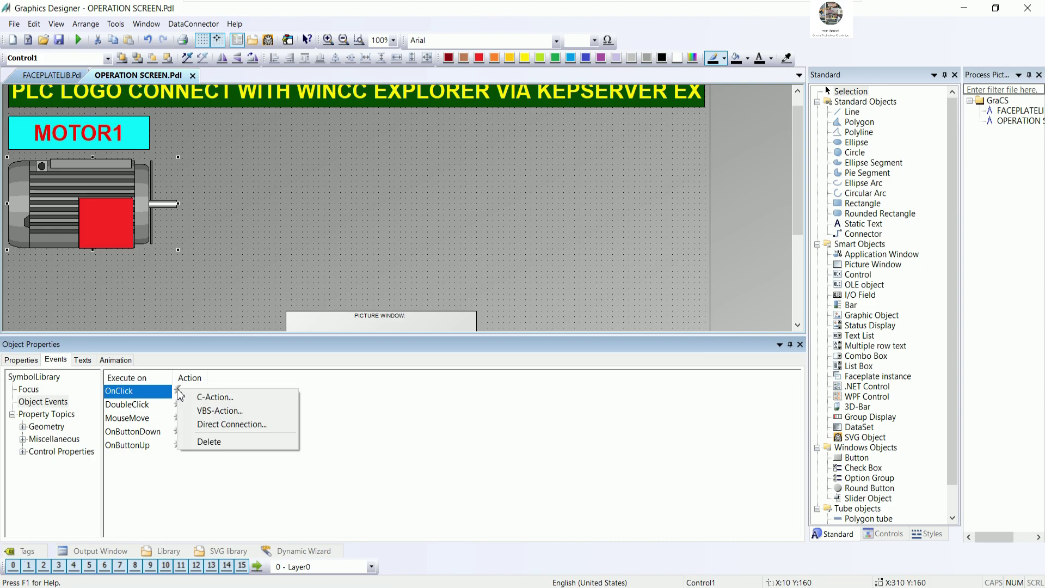
pyautogui.click(217, 397)
# Step: Replace the template comment lines in the Click function with the declaration char *tagPrefix=""; and blank lines
pyautogui.scroll(5, 463, 185)
pyautogui.moveTo(532, 228); pyautogui.dragTo(315, 98)
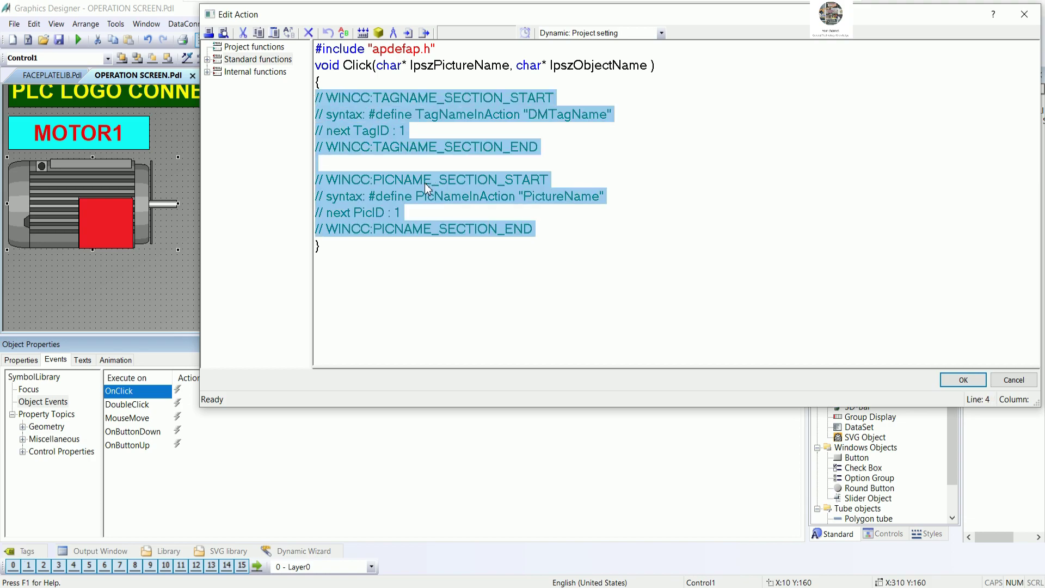
pyautogui.press('Delete')
pyautogui.press('Return')
pyautogui.press('Return')
pyautogui.press('Return')
pyautogui.press('Return')
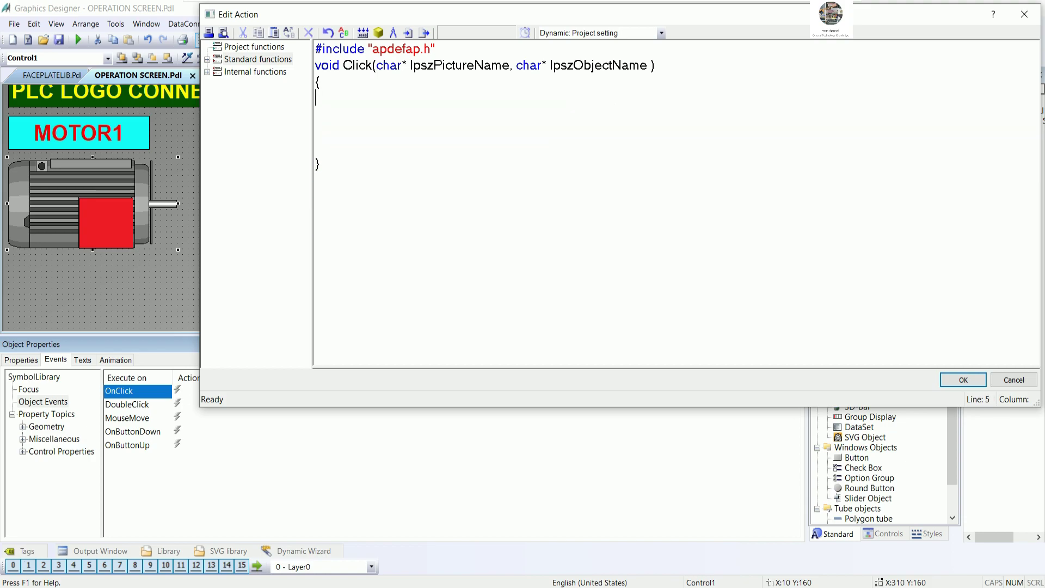
pyautogui.write('char *tagPrefix')
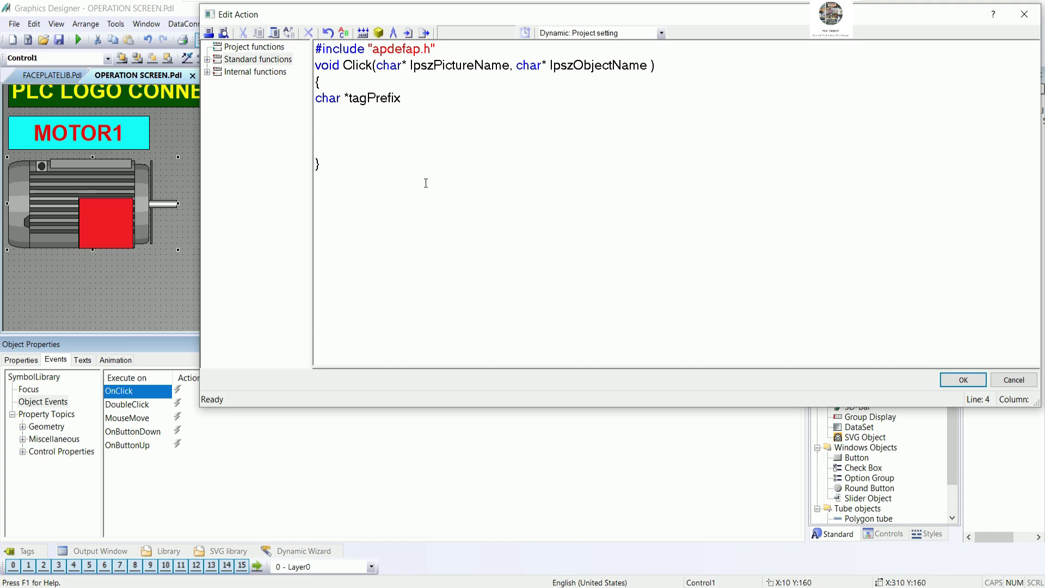
pyautogui.write('="";')
pyautogui.press('Return')
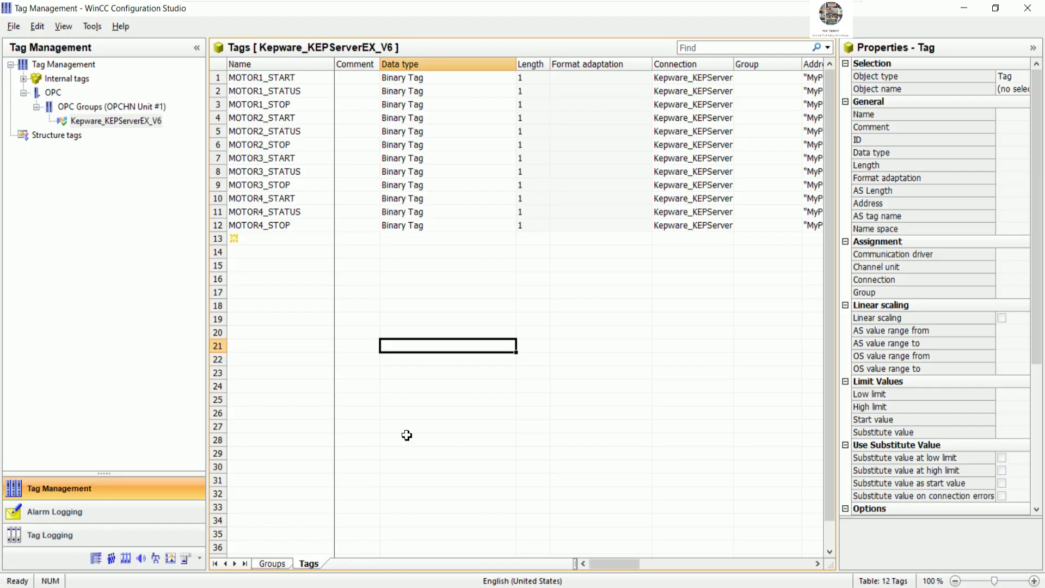
# Step: Switch to Tag Management and copy the MOTOR1 part of the MOTOR1_START tag name
pyautogui.click(266, 80)
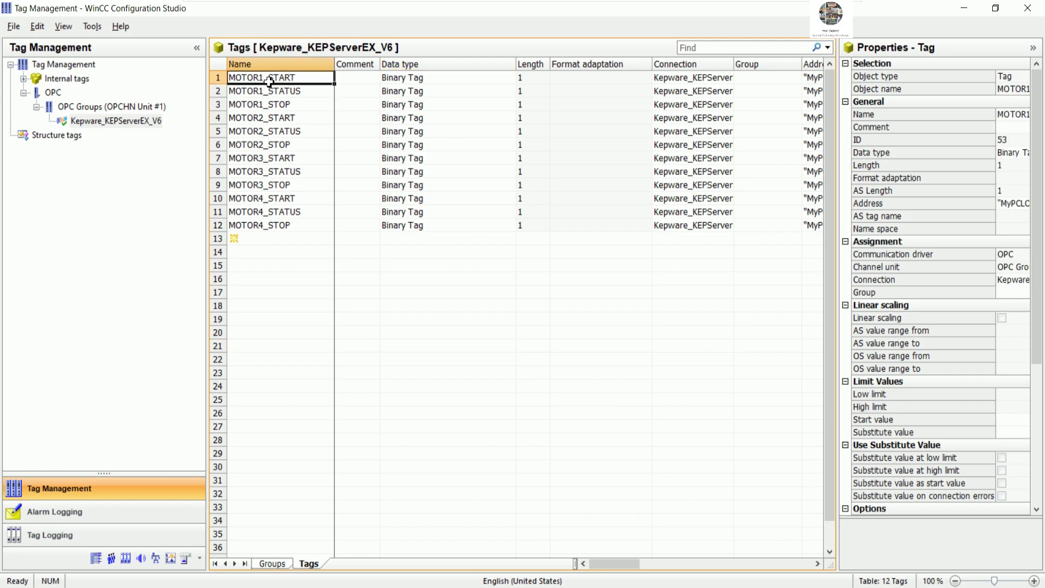
pyautogui.click(266, 80)
pyautogui.moveTo(266, 80); pyautogui.dragTo(216, 71)
pyautogui.rightClick(245, 82)
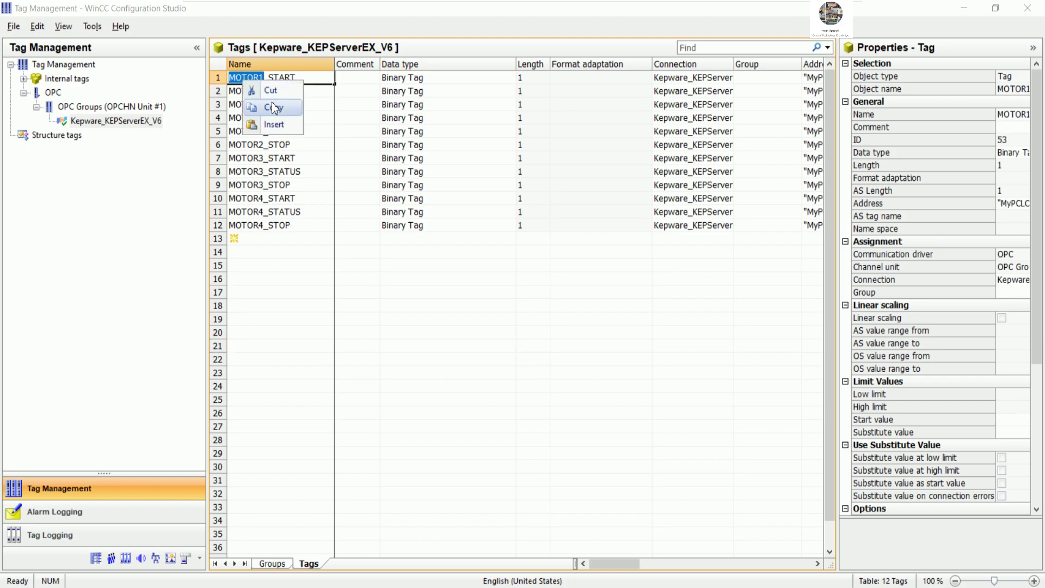
pyautogui.click(273, 106)
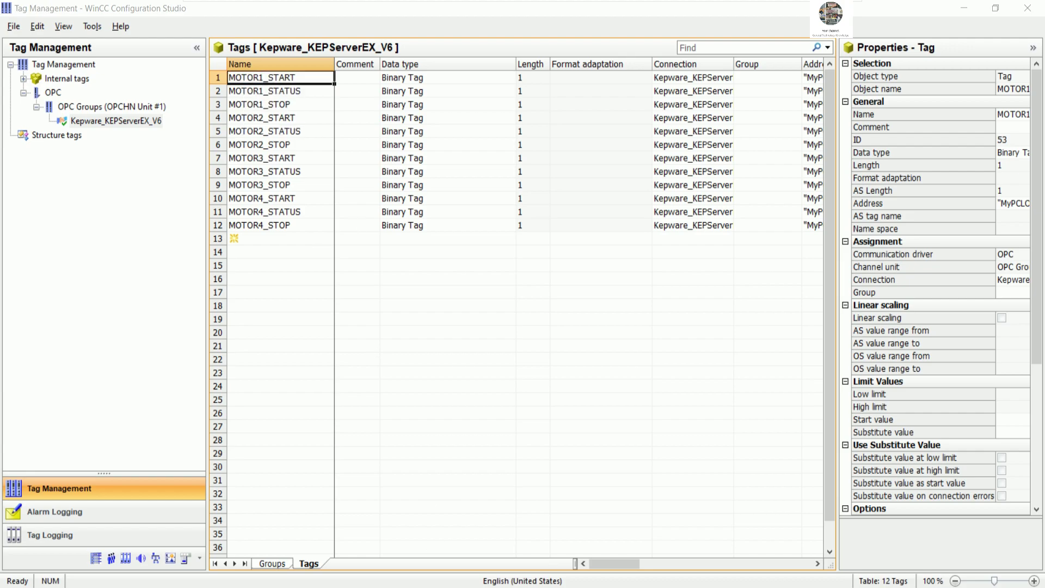
# Step: Return to the Click script, insert MOTOR1 as the tagPrefix string and add the line char *PictureName="";
pyautogui.hotkey('alt', 'Tab')
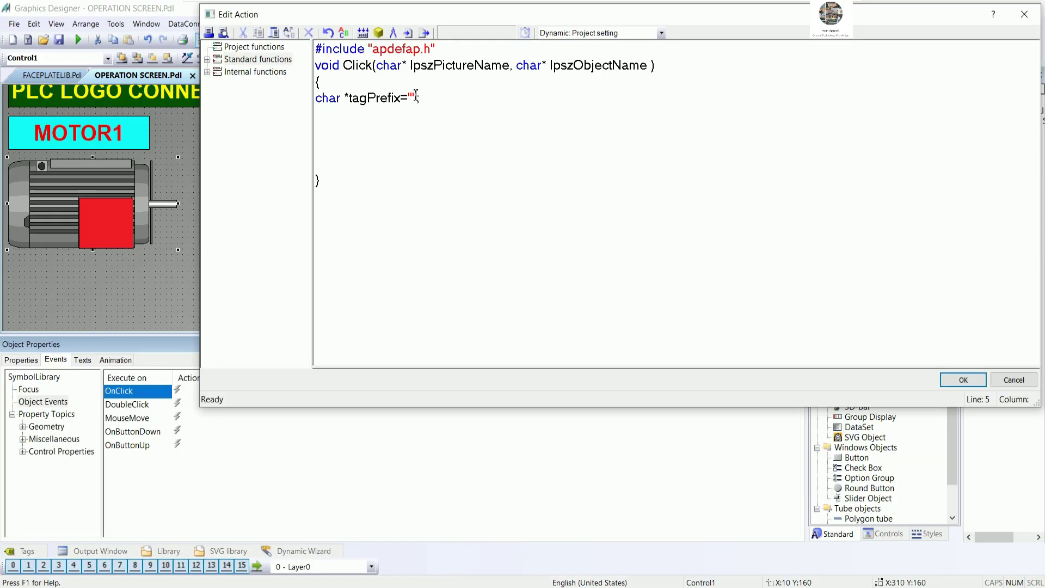
pyautogui.hotkey('ctrl', 'v')
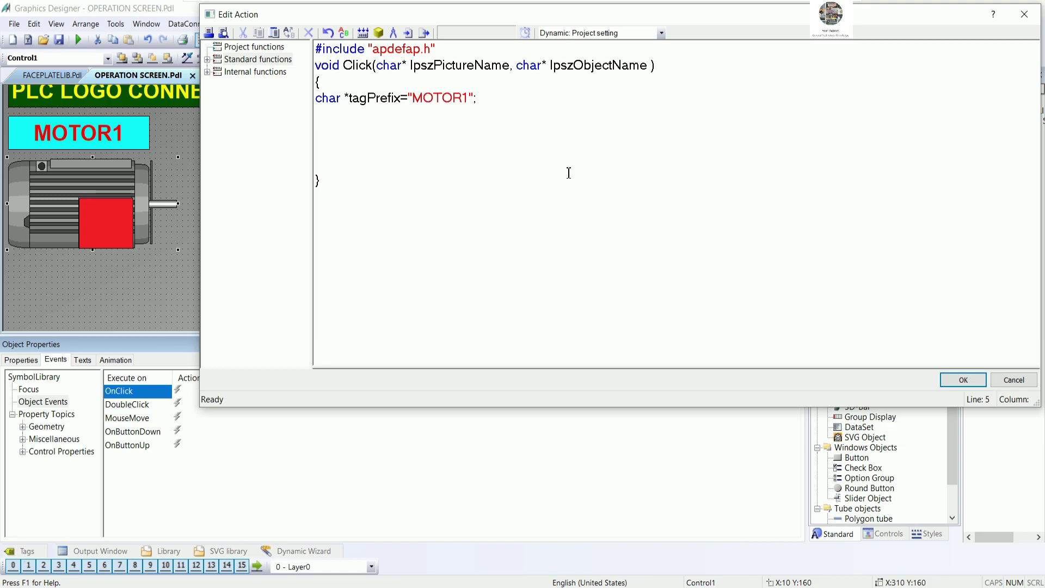
pyautogui.write('char *PictureName="";')
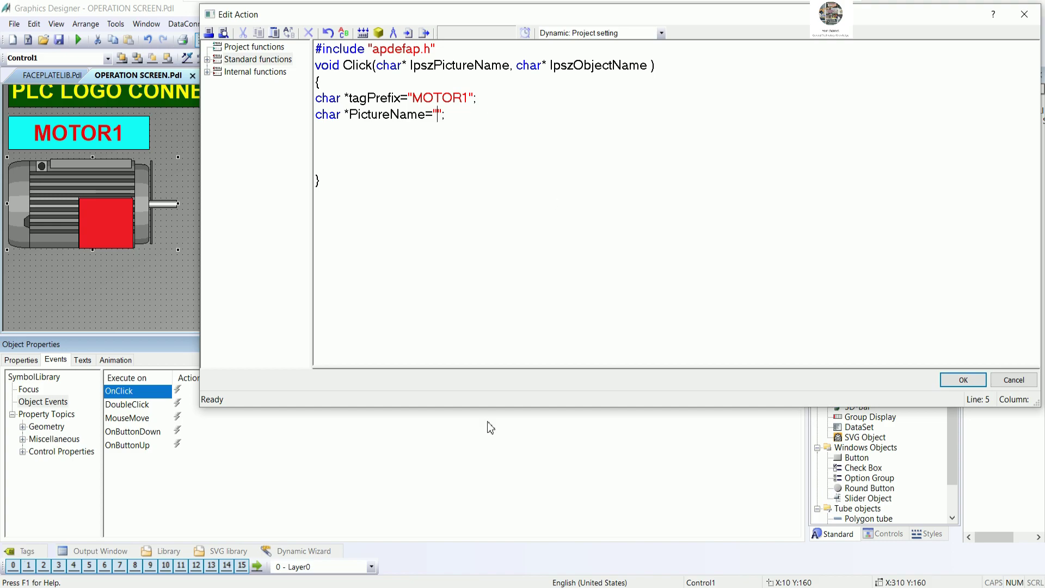
# Step: Switch to WinCC Explorer and copy the full file name FACEPLATELIB.Pdl of the faceplate picture
pyautogui.click(406, 586)
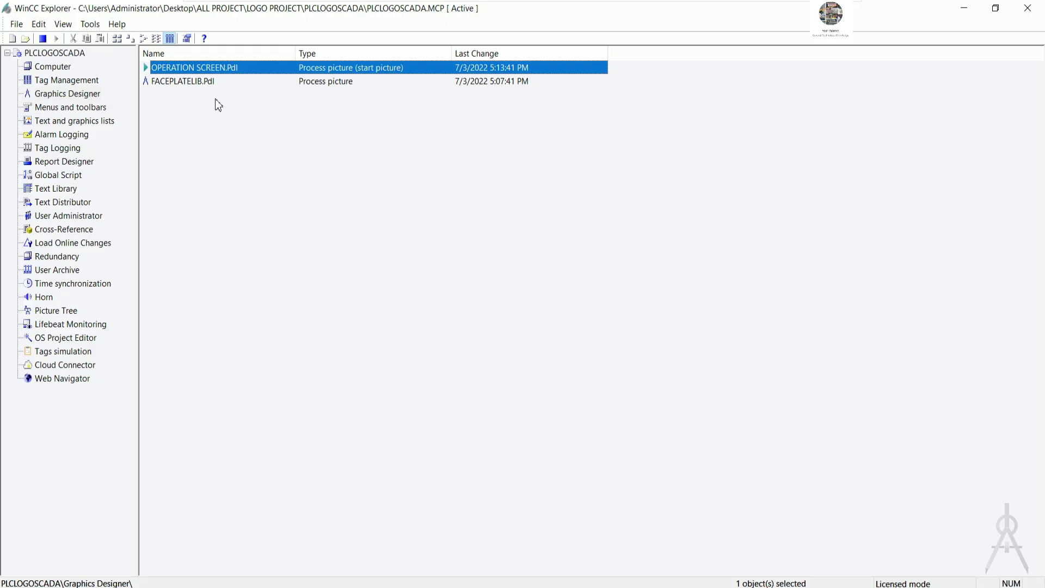
pyautogui.click(192, 82)
pyautogui.rightClick(192, 85)
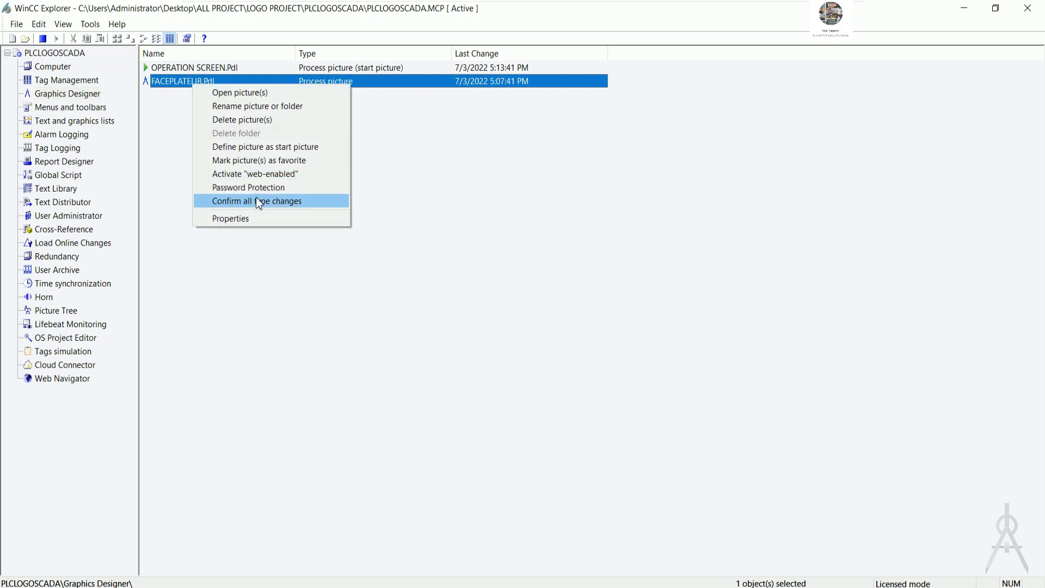
pyautogui.click(255, 107)
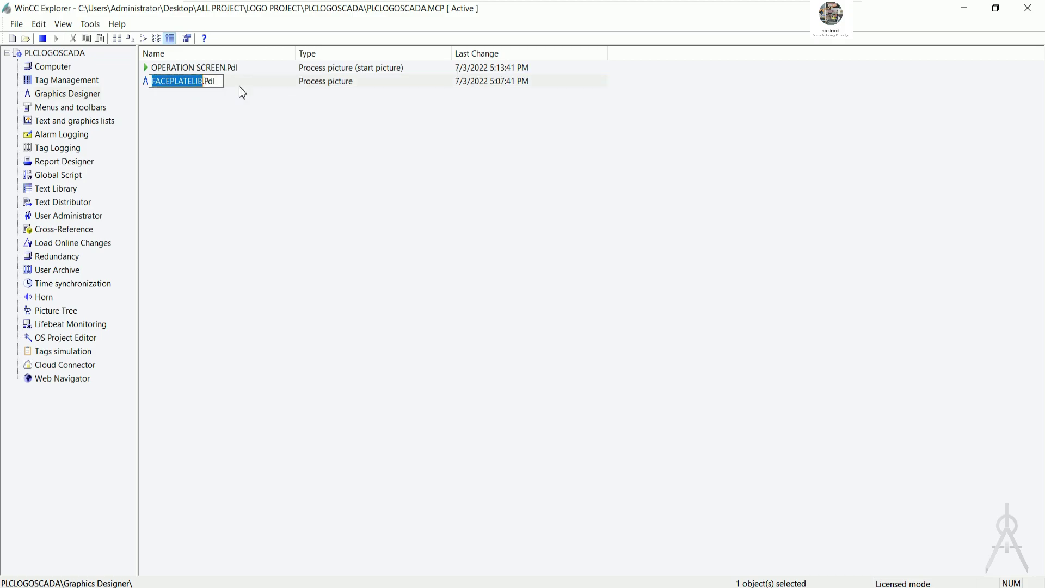
pyautogui.rightClick(173, 78)
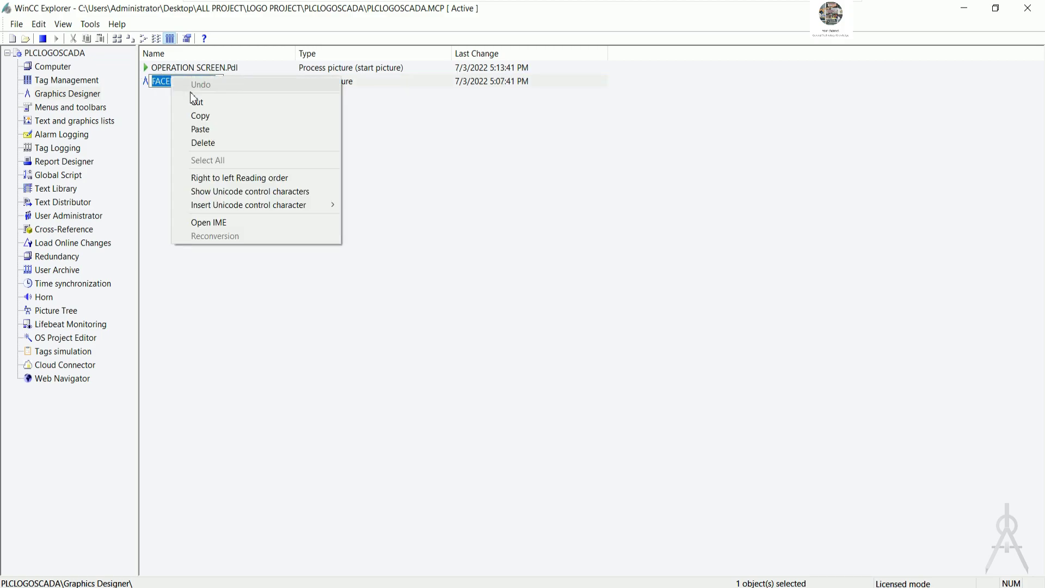
pyautogui.click(197, 114)
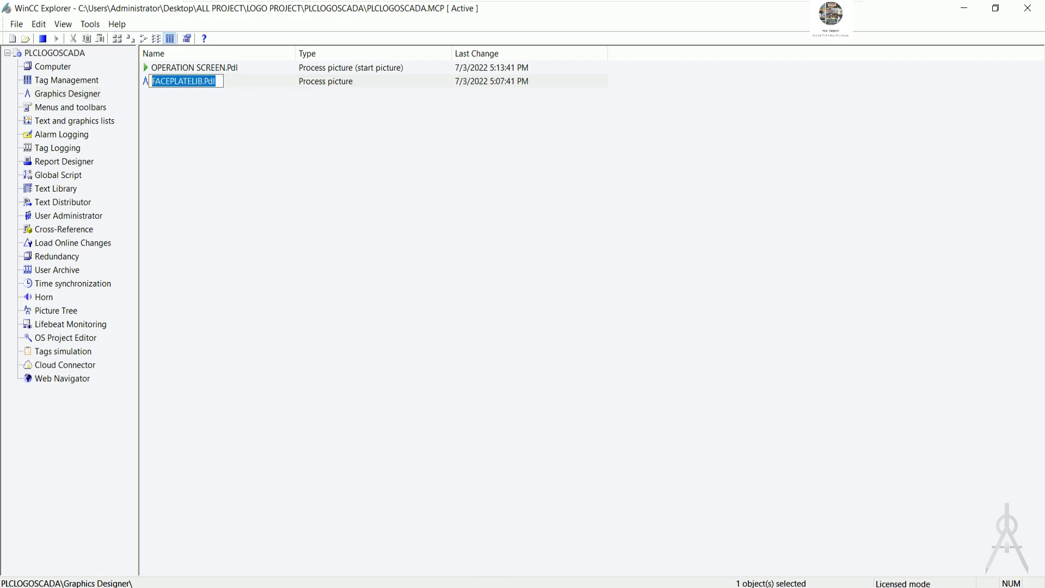
# Step: Return to the Click script and insert FACEPLATELIB.Pdl as the PictureName string
pyautogui.hotkey('alt', 'Tab')
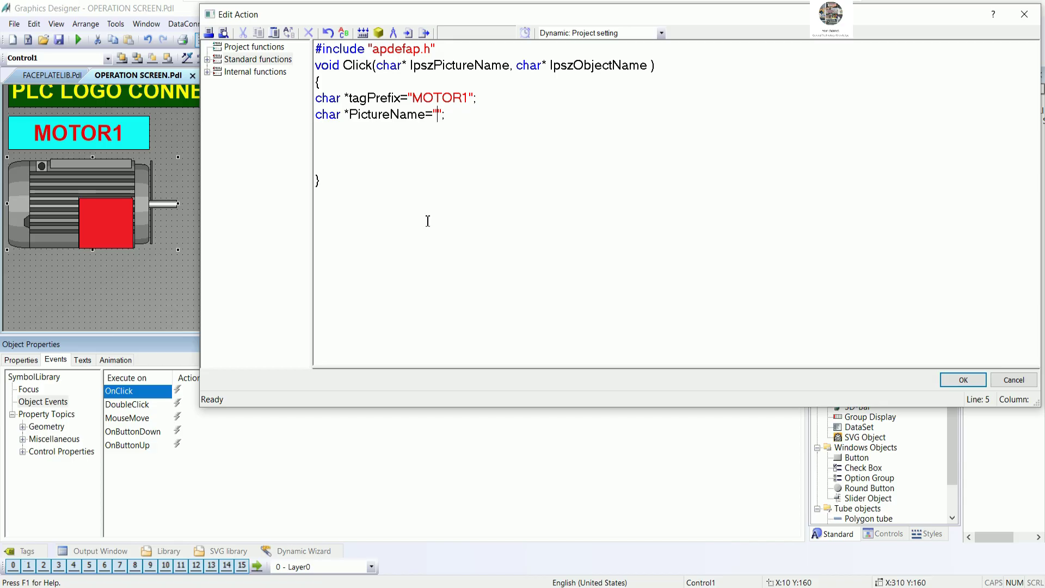
pyautogui.rightClick(439, 115)
pyautogui.click(462, 146)
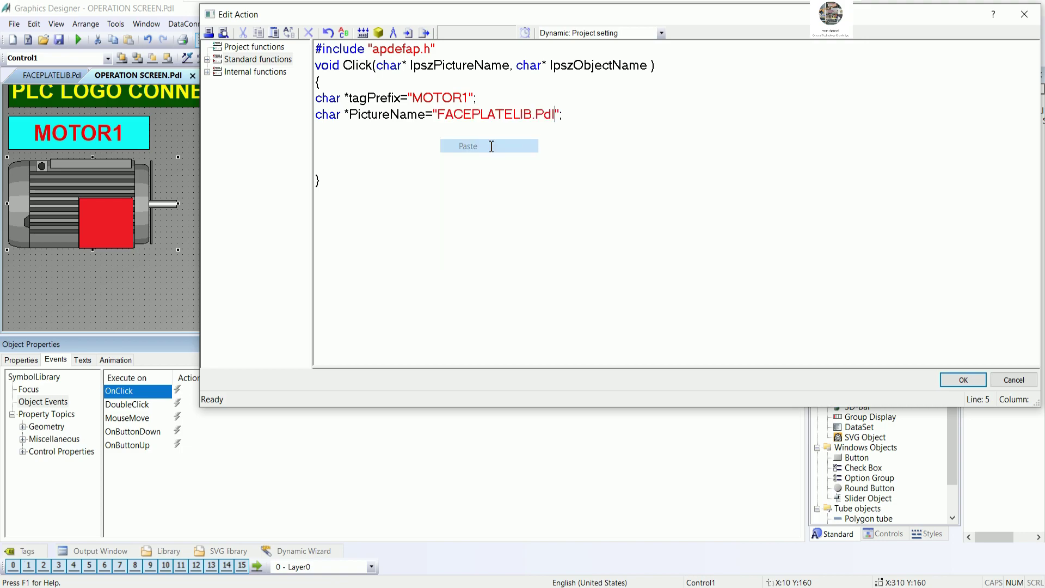
# Step: Add the line char *windowName=""; below the PictureName declaration and accept the script
pyautogui.click(497, 131)
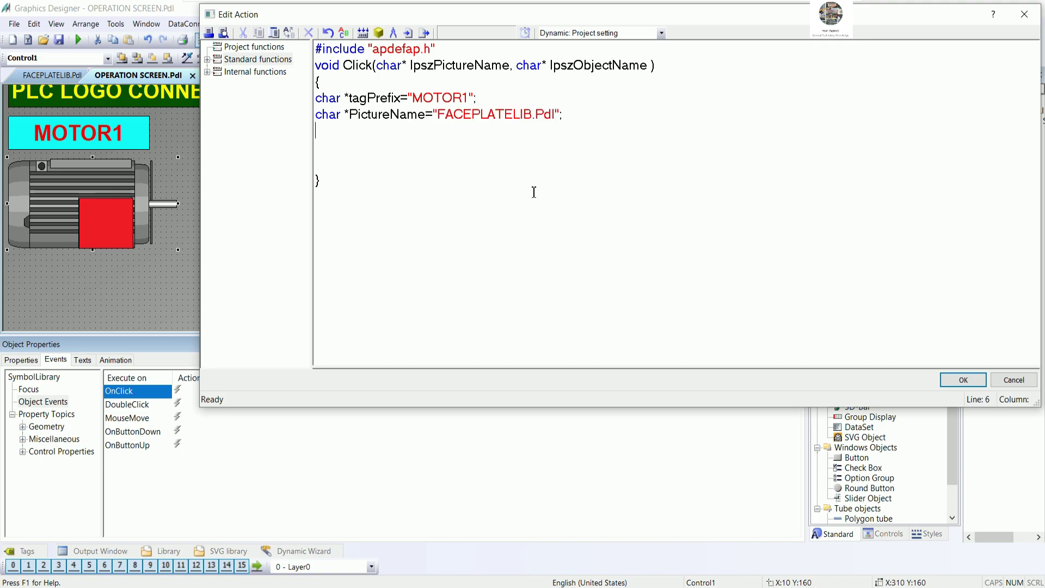
pyautogui.write('cha')
pyautogui.write('r')
pyautogui.press('BackSpace')
pyautogui.write('ar *window')
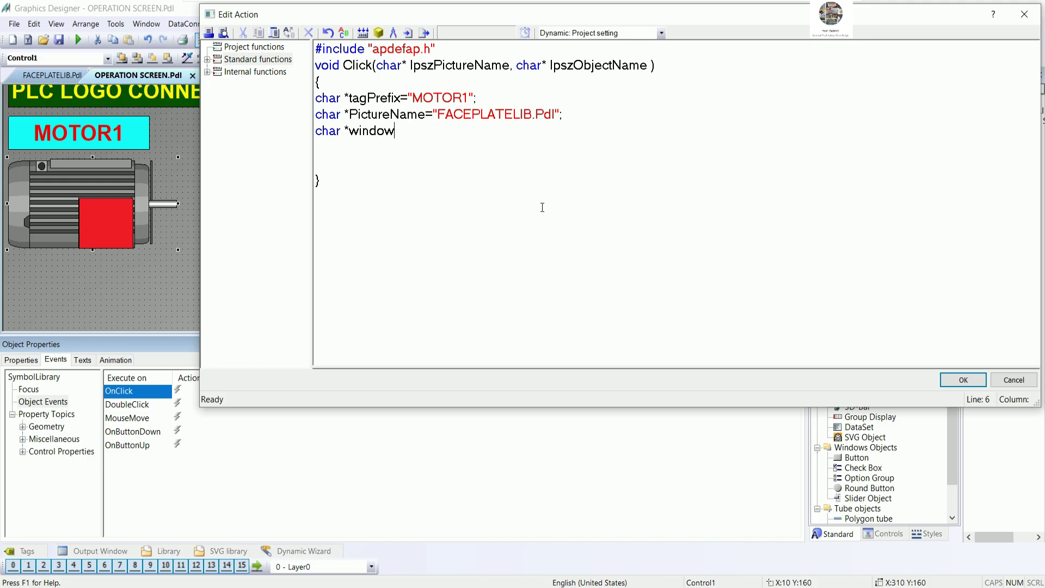
pyautogui.write('Name="";')
pyautogui.click(950, 380)
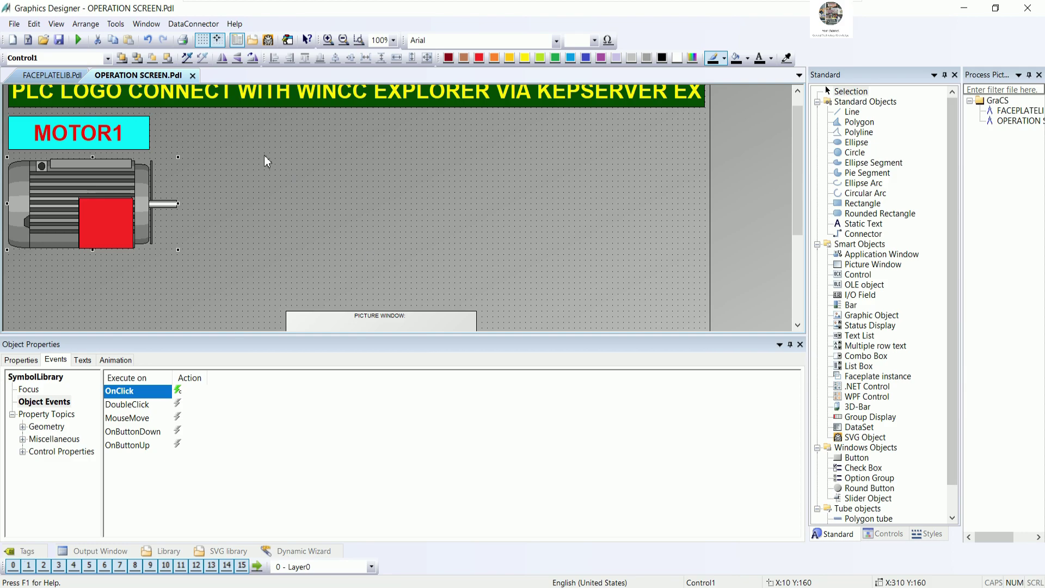
# Step: Copy the object name of the picture window on OPERATION SCREEN.Pdl
pyautogui.click(58, 76)
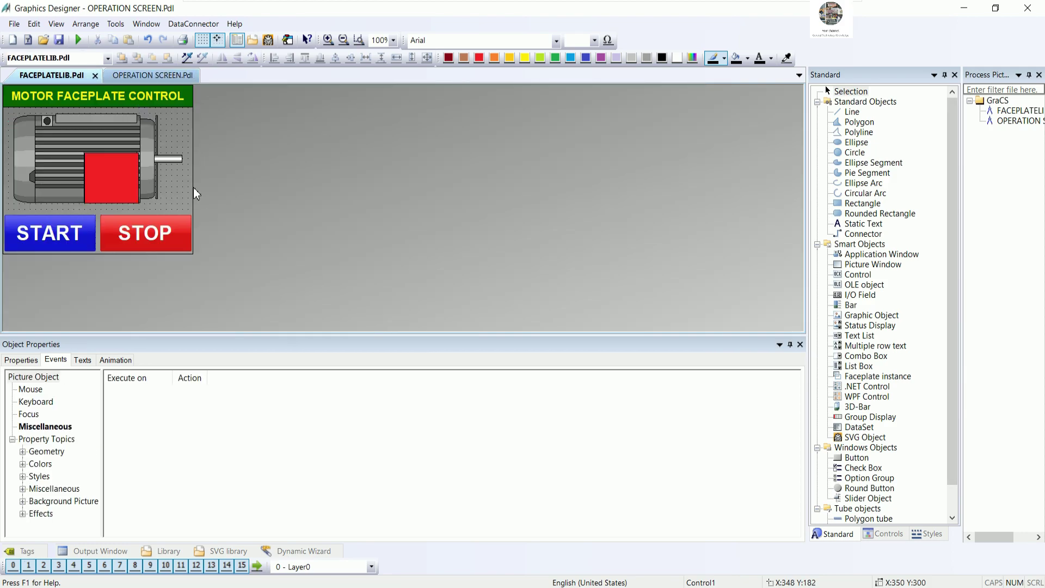
pyautogui.click(158, 76)
pyautogui.click(409, 325)
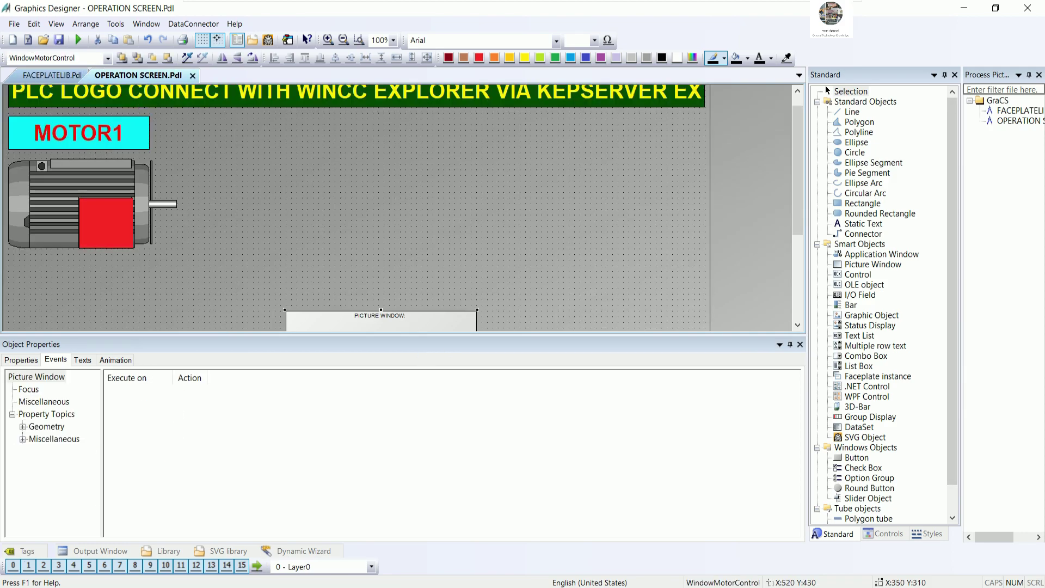
pyautogui.scroll(-3, 454, 286)
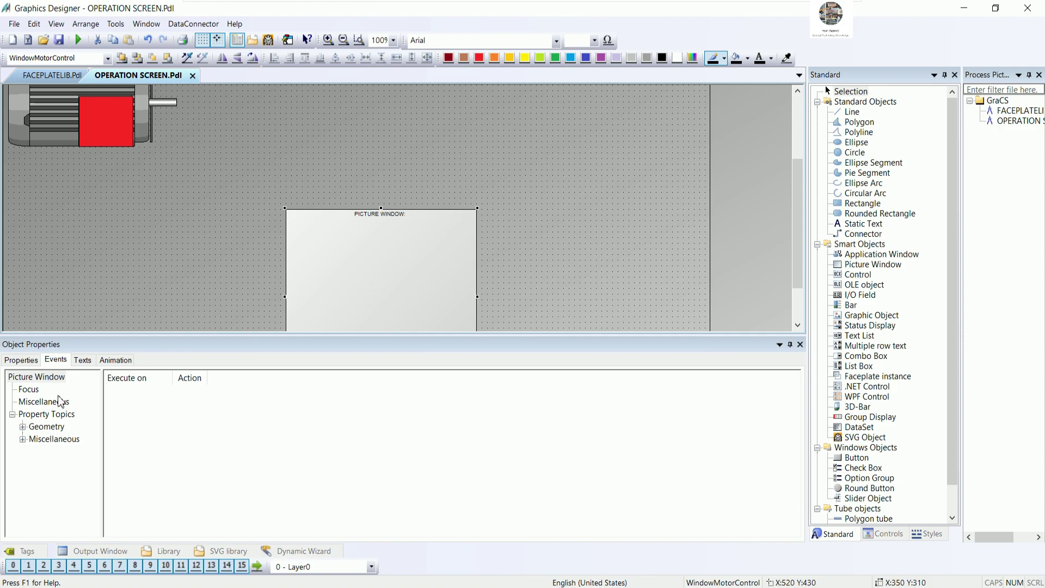
pyautogui.click(22, 360)
pyautogui.click(62, 381)
pyautogui.doubleClick(321, 392)
pyautogui.rightClick(347, 393)
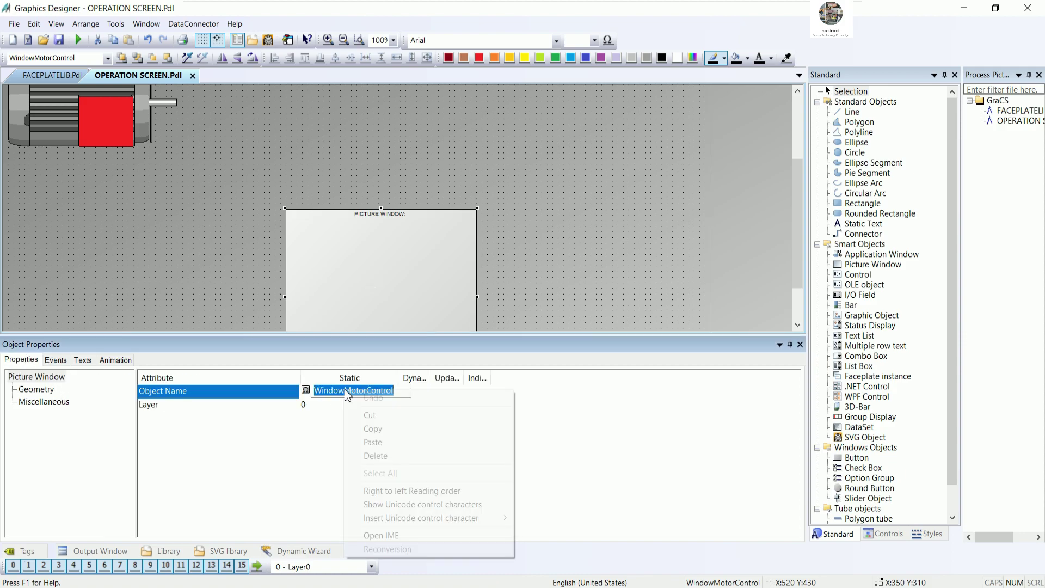
pyautogui.click(387, 429)
# Step: Reopen the C action on the OnClick event of the motor symbol in OPERATION SCREEN.Pdl
pyautogui.click(63, 82)
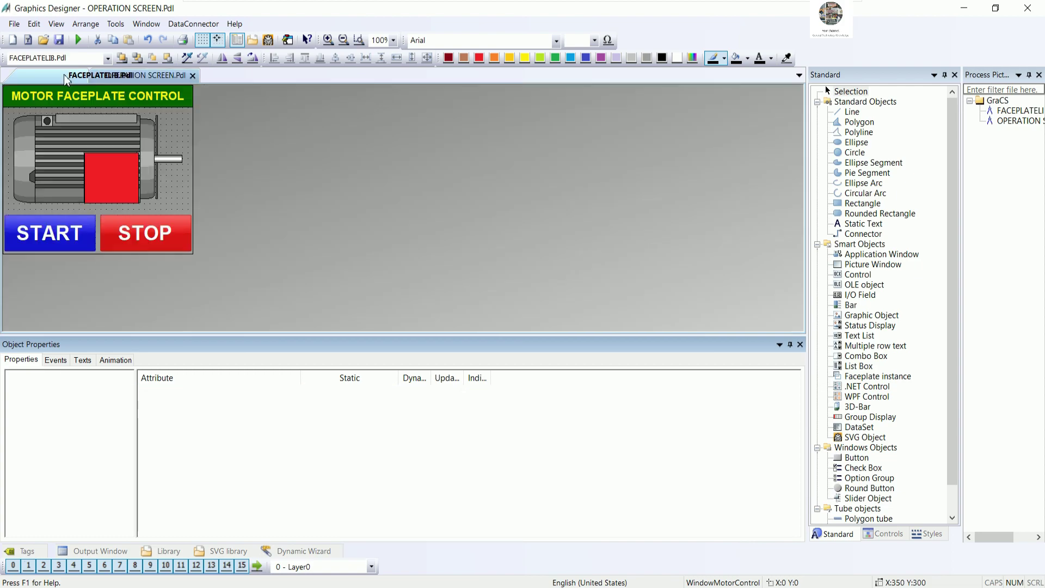
pyautogui.click(153, 75)
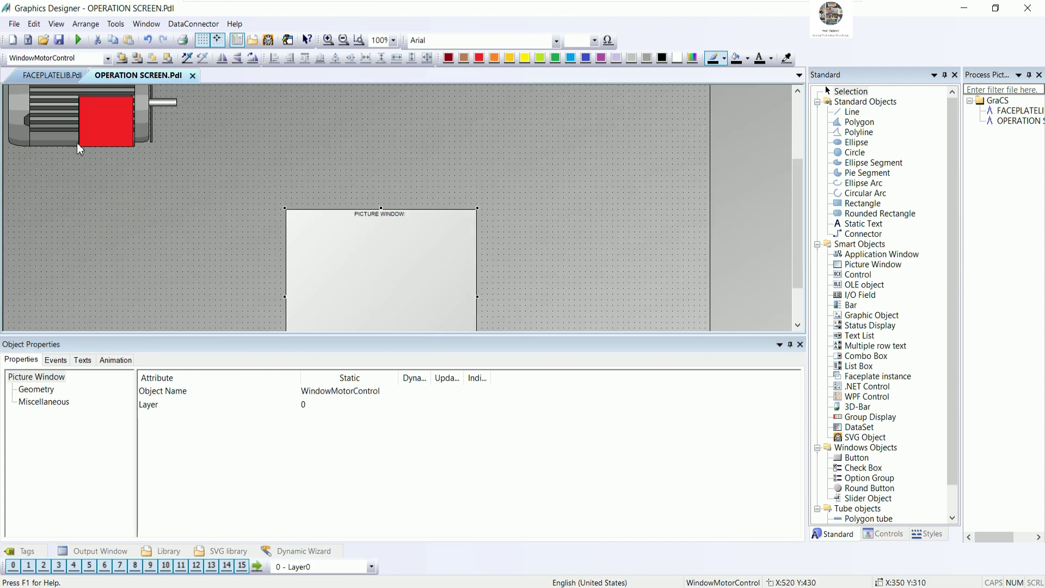
pyautogui.click(57, 136)
pyautogui.scroll(3, 386, 264)
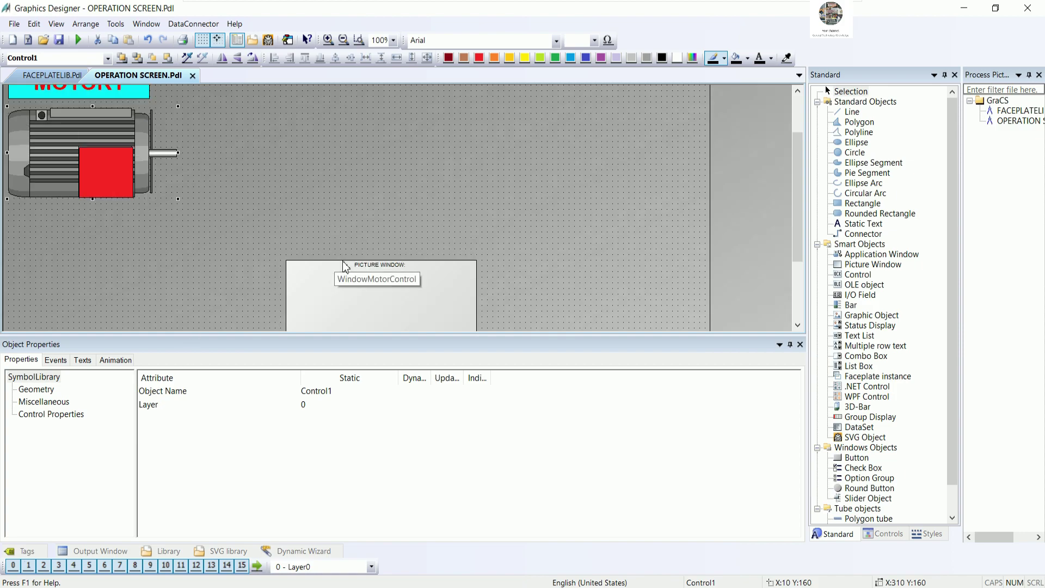
pyautogui.scroll(-1, 386, 264)
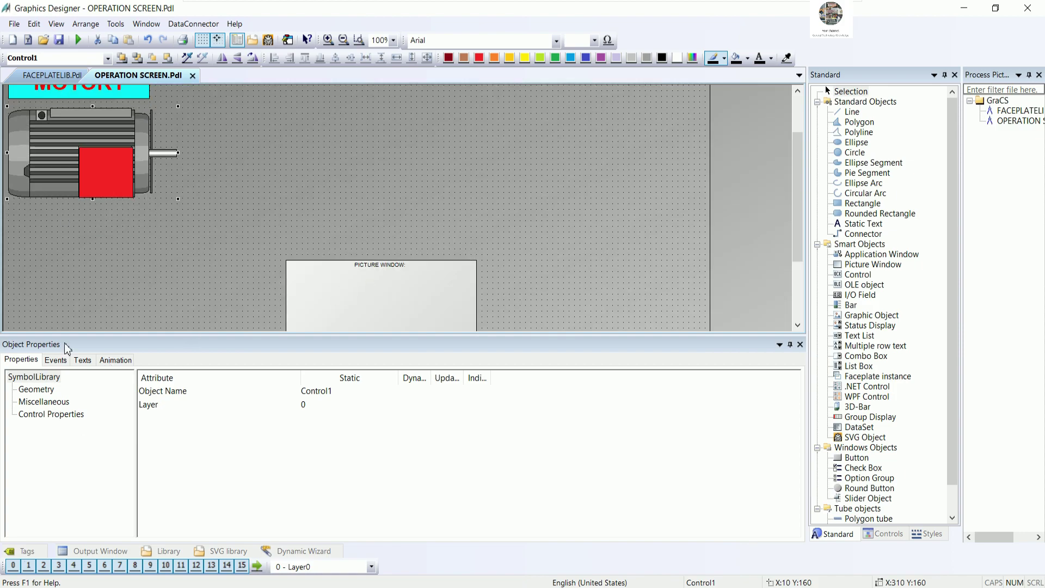
pyautogui.click(55, 360)
pyautogui.click(60, 402)
pyautogui.rightClick(180, 391)
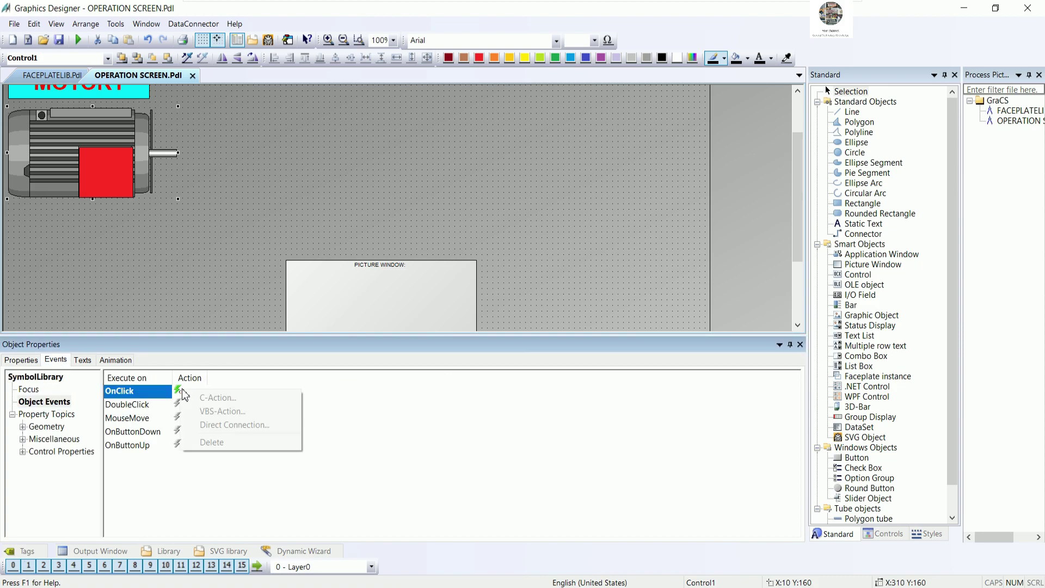
pyautogui.click(215, 396)
# Step: Enlarge the script text and insert WindowMotorControl as the windowName string
pyautogui.keyDown('ctrl'); pyautogui.scroll(5, 528, 224); pyautogui.keyUp('ctrl')
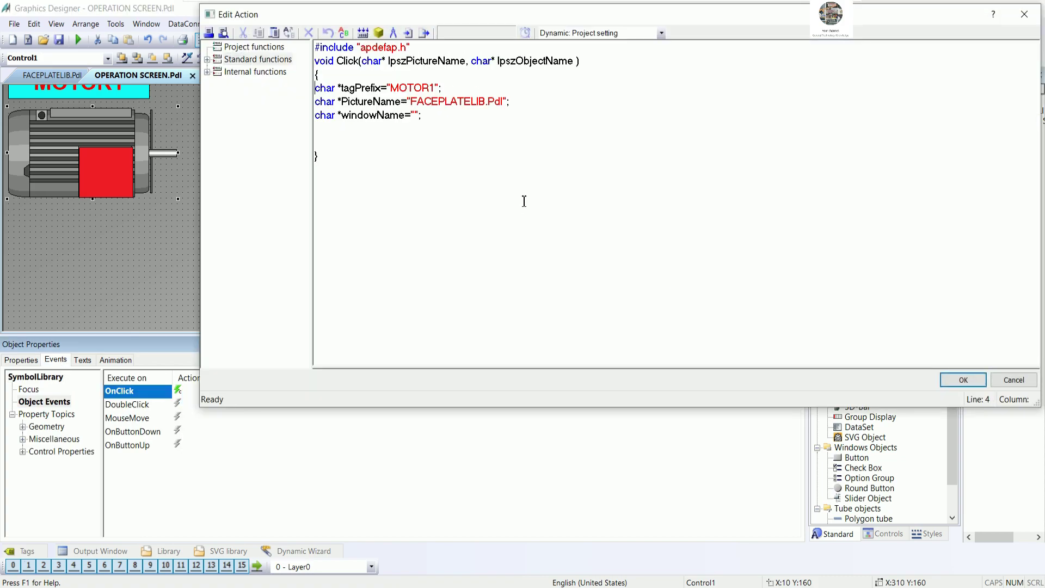
pyautogui.click(457, 141)
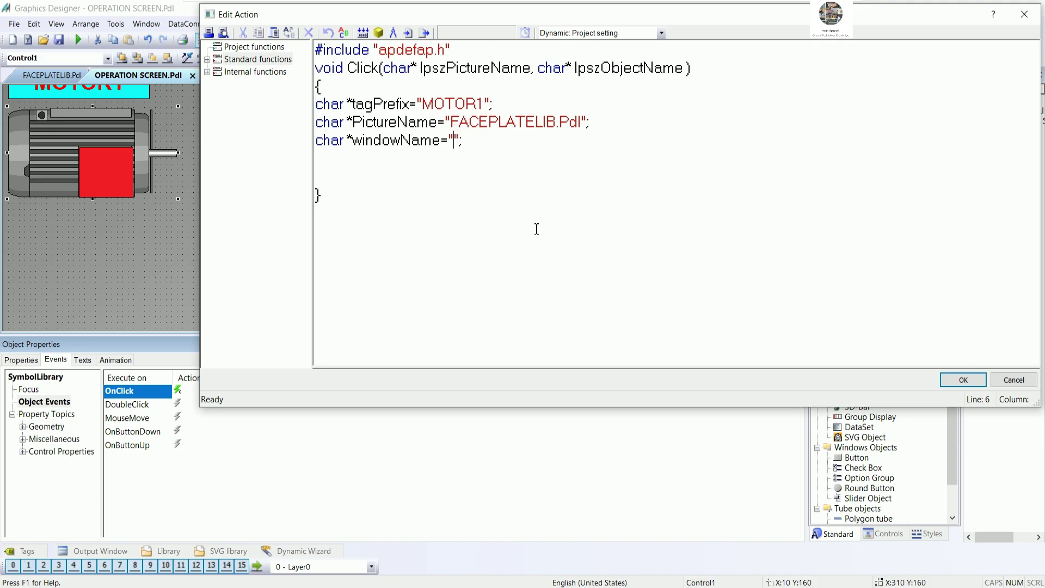
pyautogui.hotkey('ctrl', 'v')
# Step: Add the line char *windowTitle="CaptionText"; below the windowName declaration
pyautogui.click(526, 159)
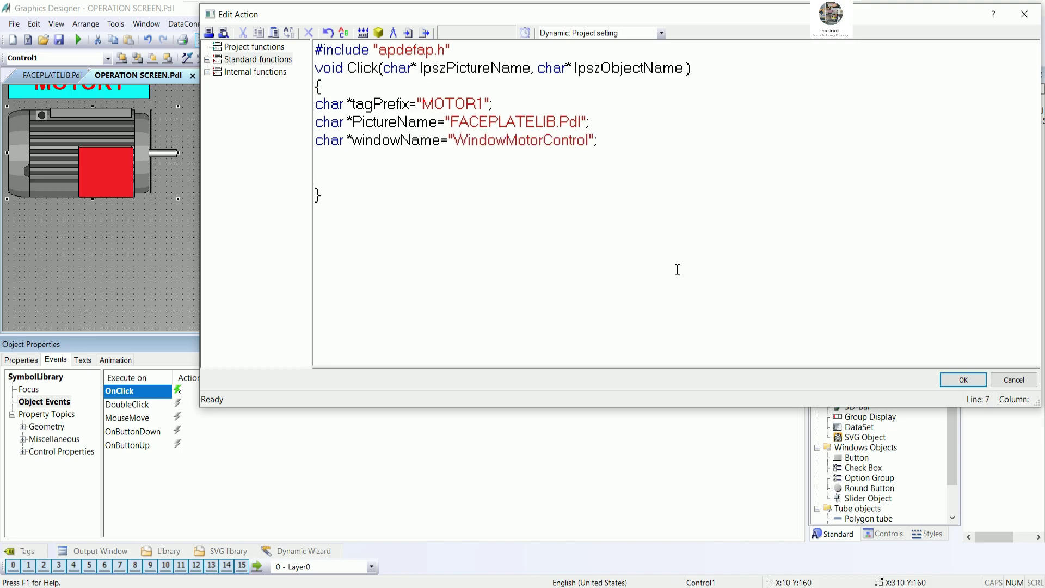
pyautogui.write('char *windowTitle=')
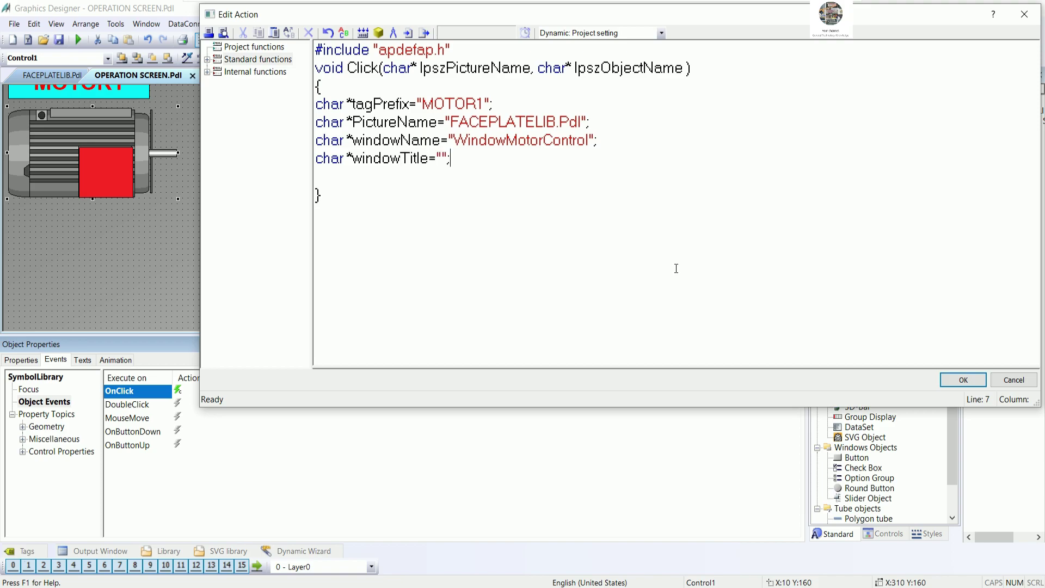
pyautogui.write('CaptionText')
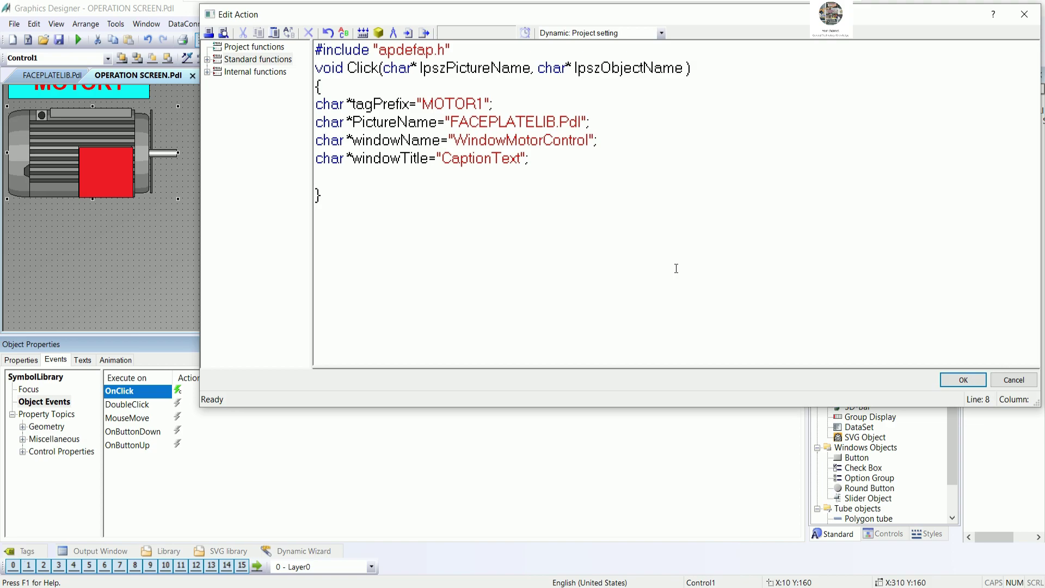
# Step: Add the line char *titleContent="MOTOR1 FACEPLATE"; below the windowTitle declaration
pyautogui.write('char (titleContenc')
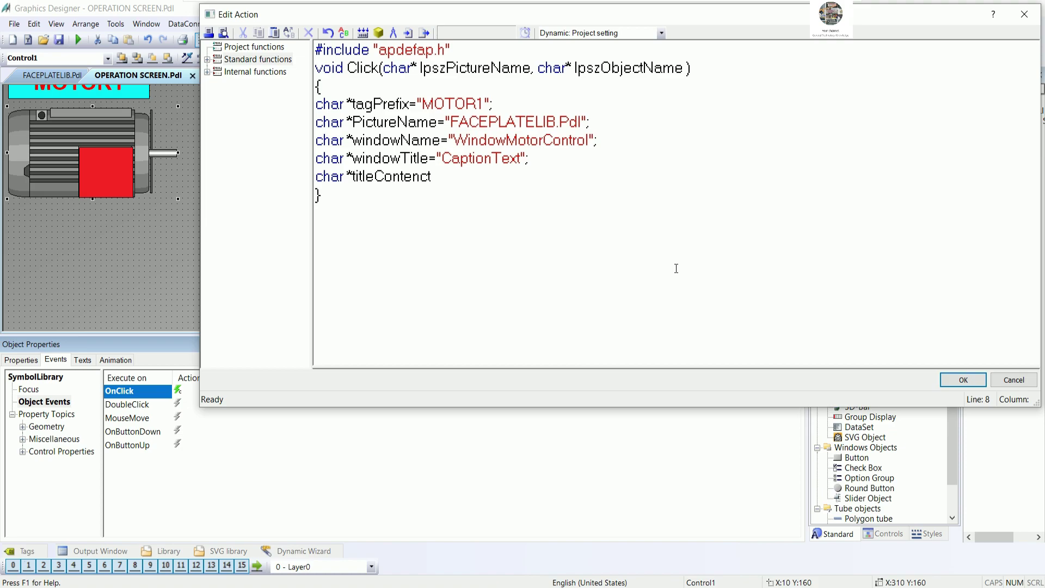
pyautogui.write('t="";')
pyautogui.press('Left')
pyautogui.press('Left')
pyautogui.write('MOTOR1 FACEPLATE')
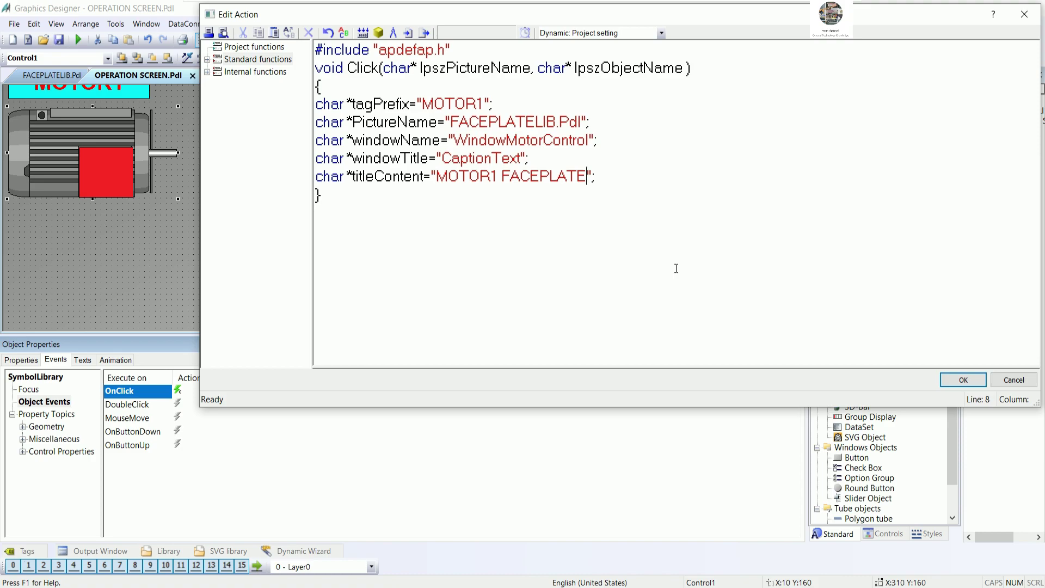
# Step: Add an empty SetTagPrefix(); call on a new line below the titleContent declaration
pyautogui.click(642, 174)
pyautogui.press('Return')
pyautogui.write('SetTagPrefix();')
pyautogui.press('Left')
pyautogui.press('Left')
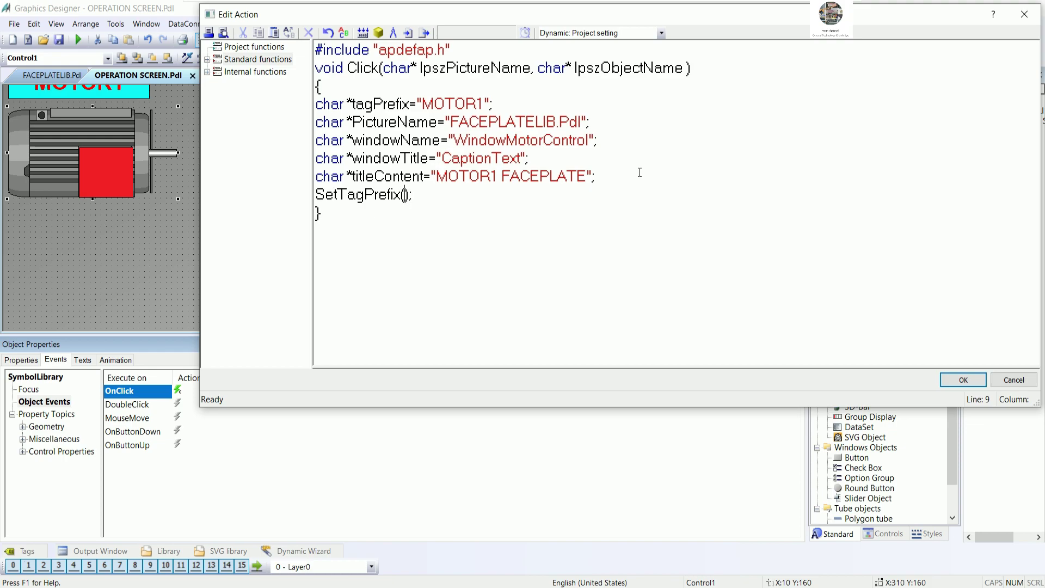
# Step: Copy lpszPictureName from the function header into the SetTagPrefix call as its first argument
pyautogui.doubleClick(480, 69)
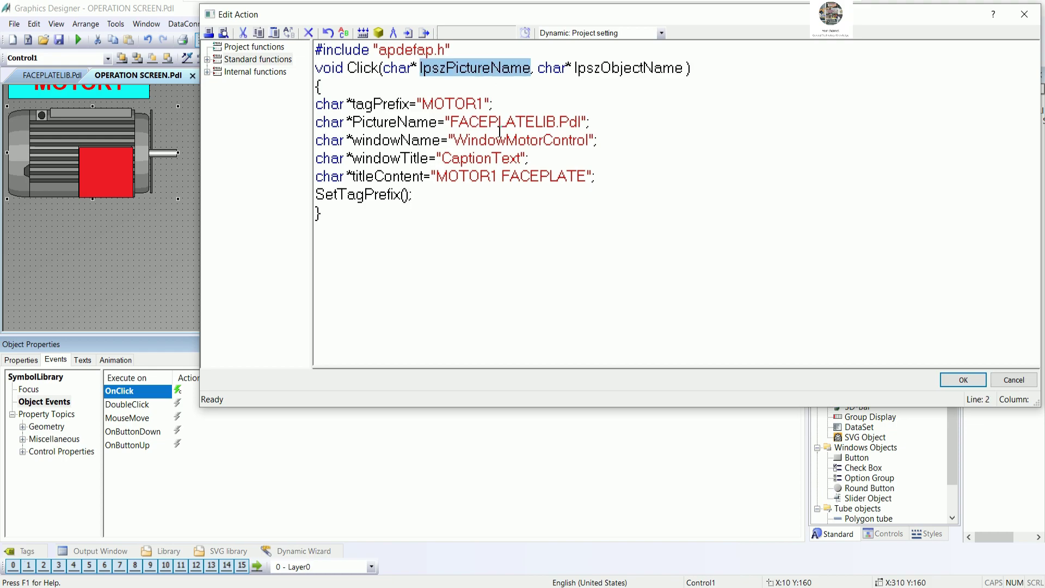
pyautogui.click(408, 196)
pyautogui.hotkey('ctrl', 'v')
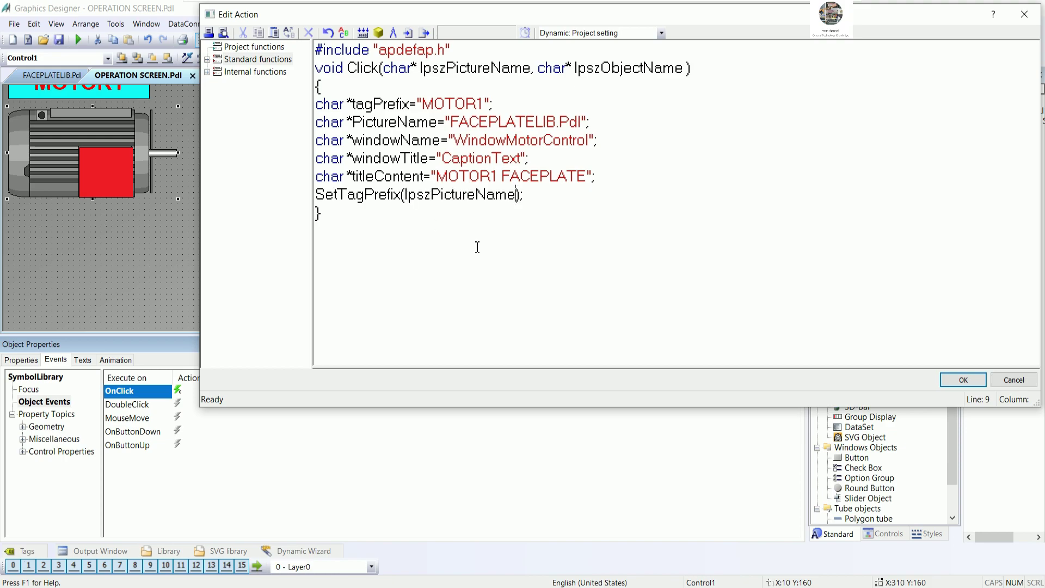